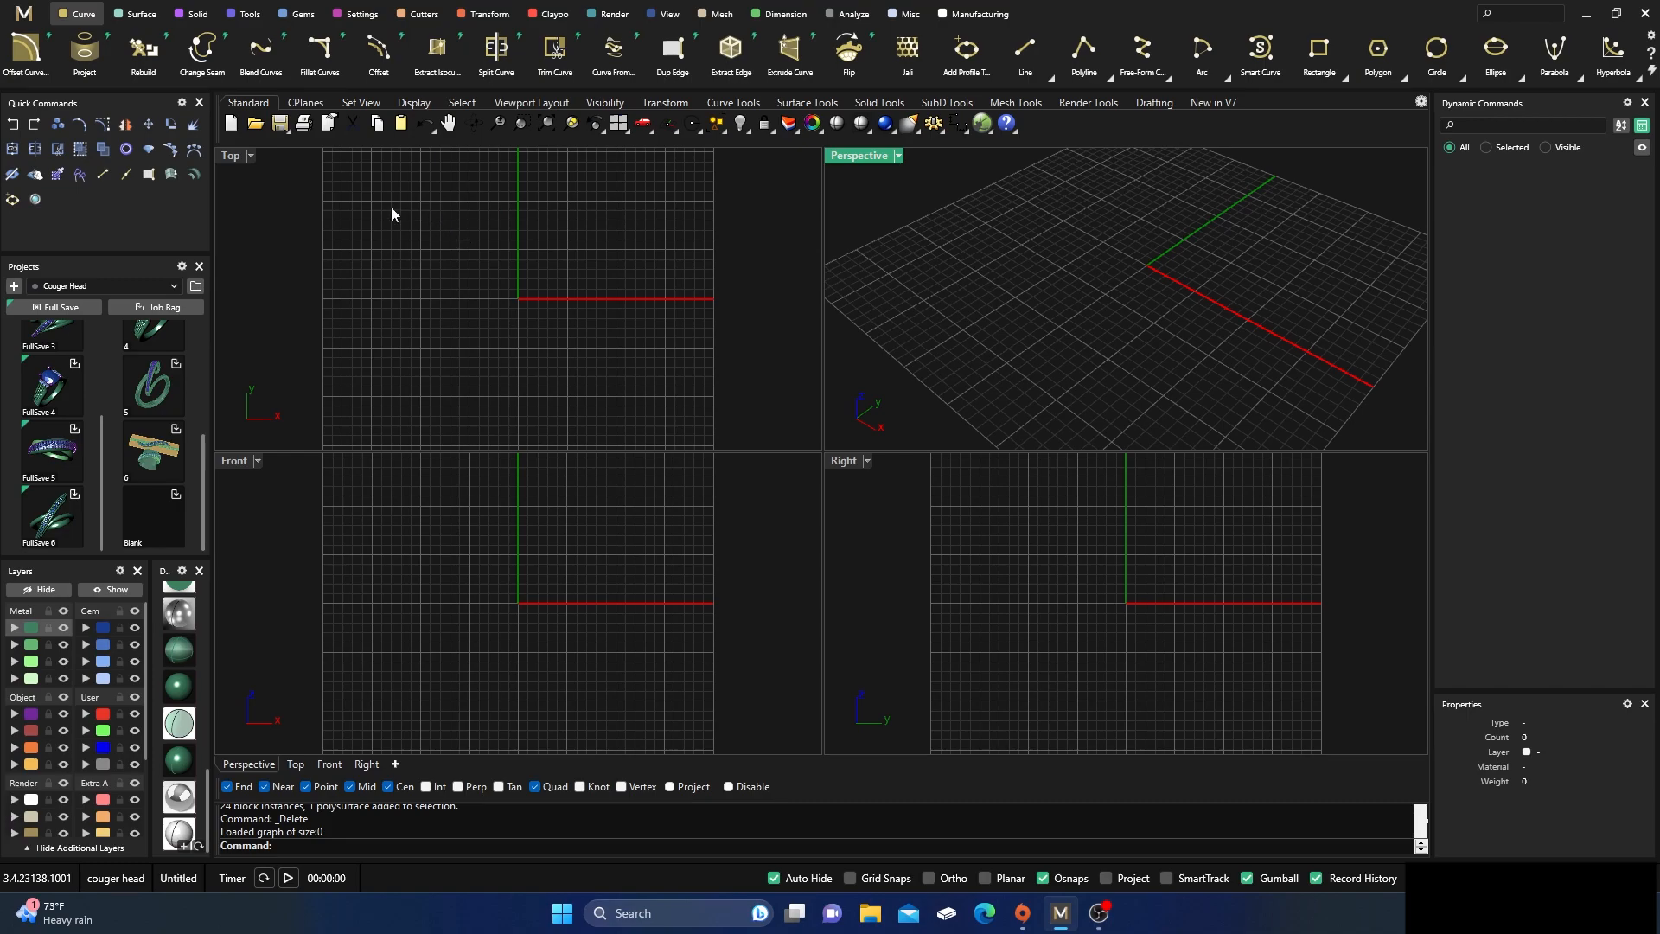
Start a Bypass Ring Rail for US finger size 7 and increase its X Bend to 10 mm
click(249, 16)
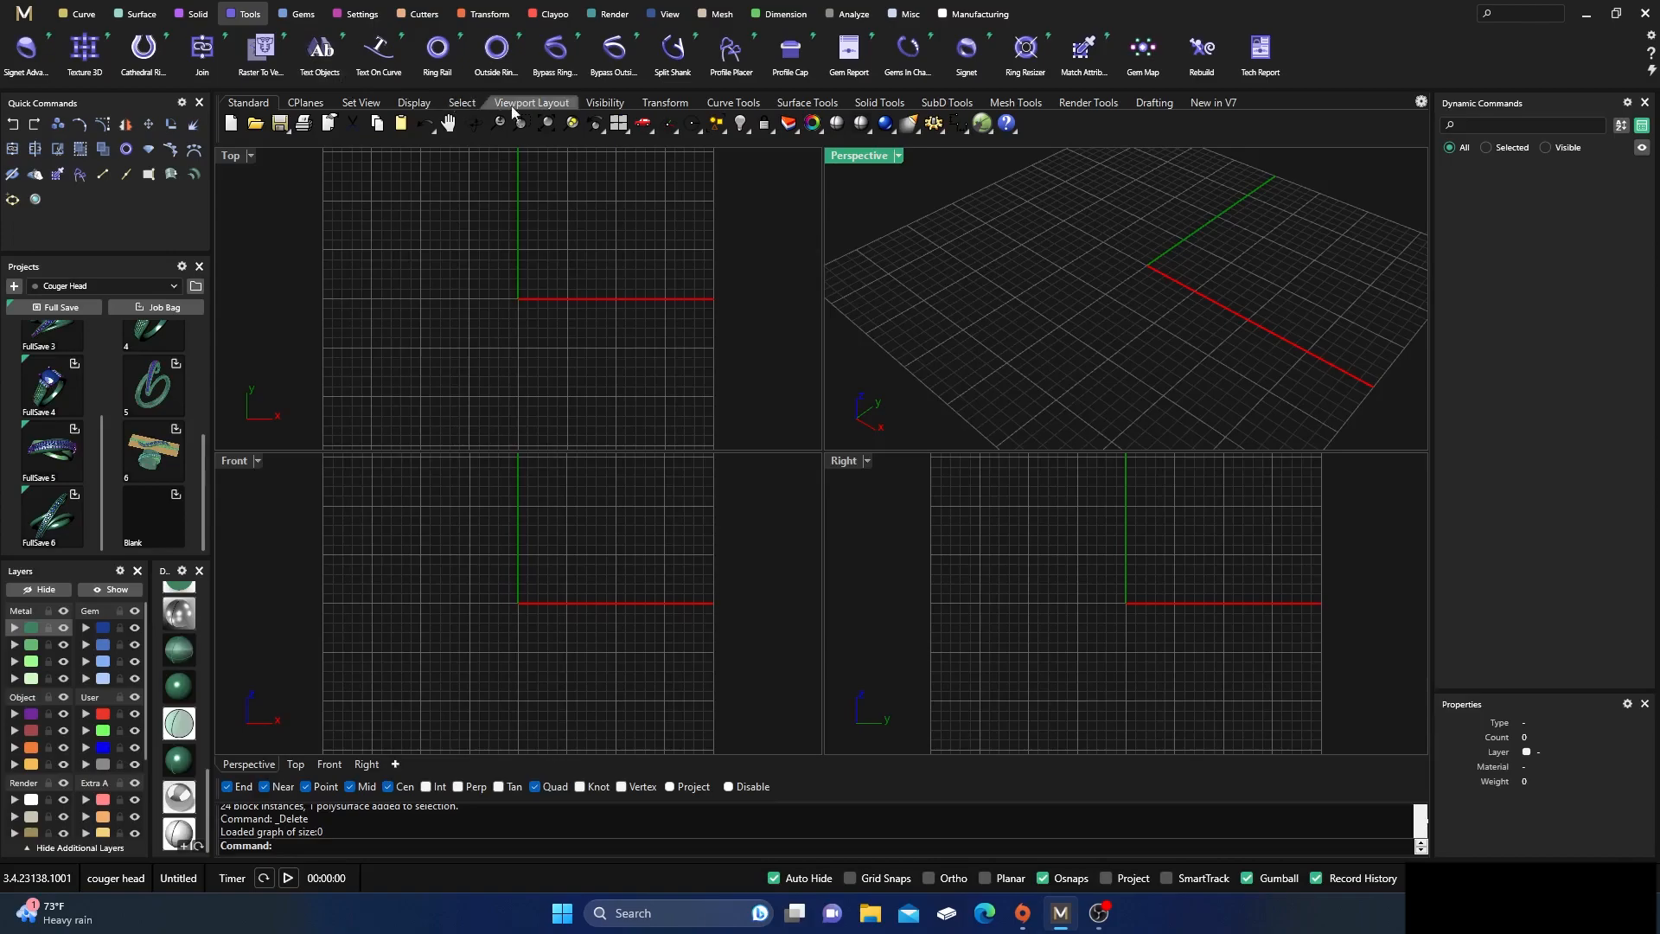
click(554, 50)
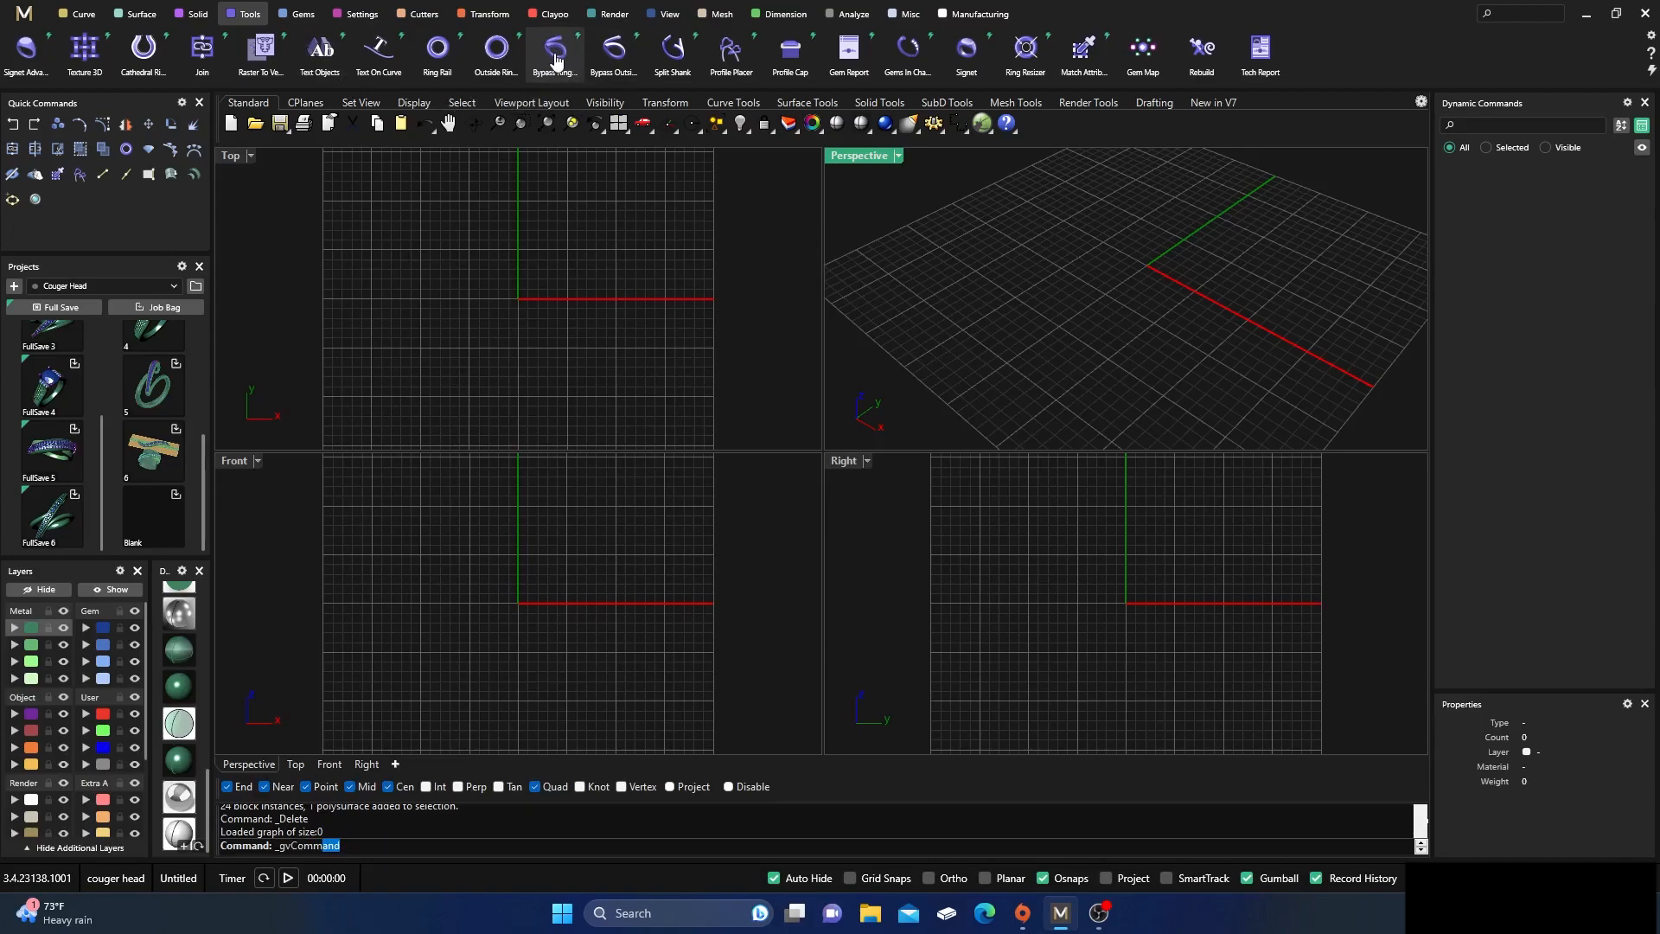
scroll(539, 275, up, 4)
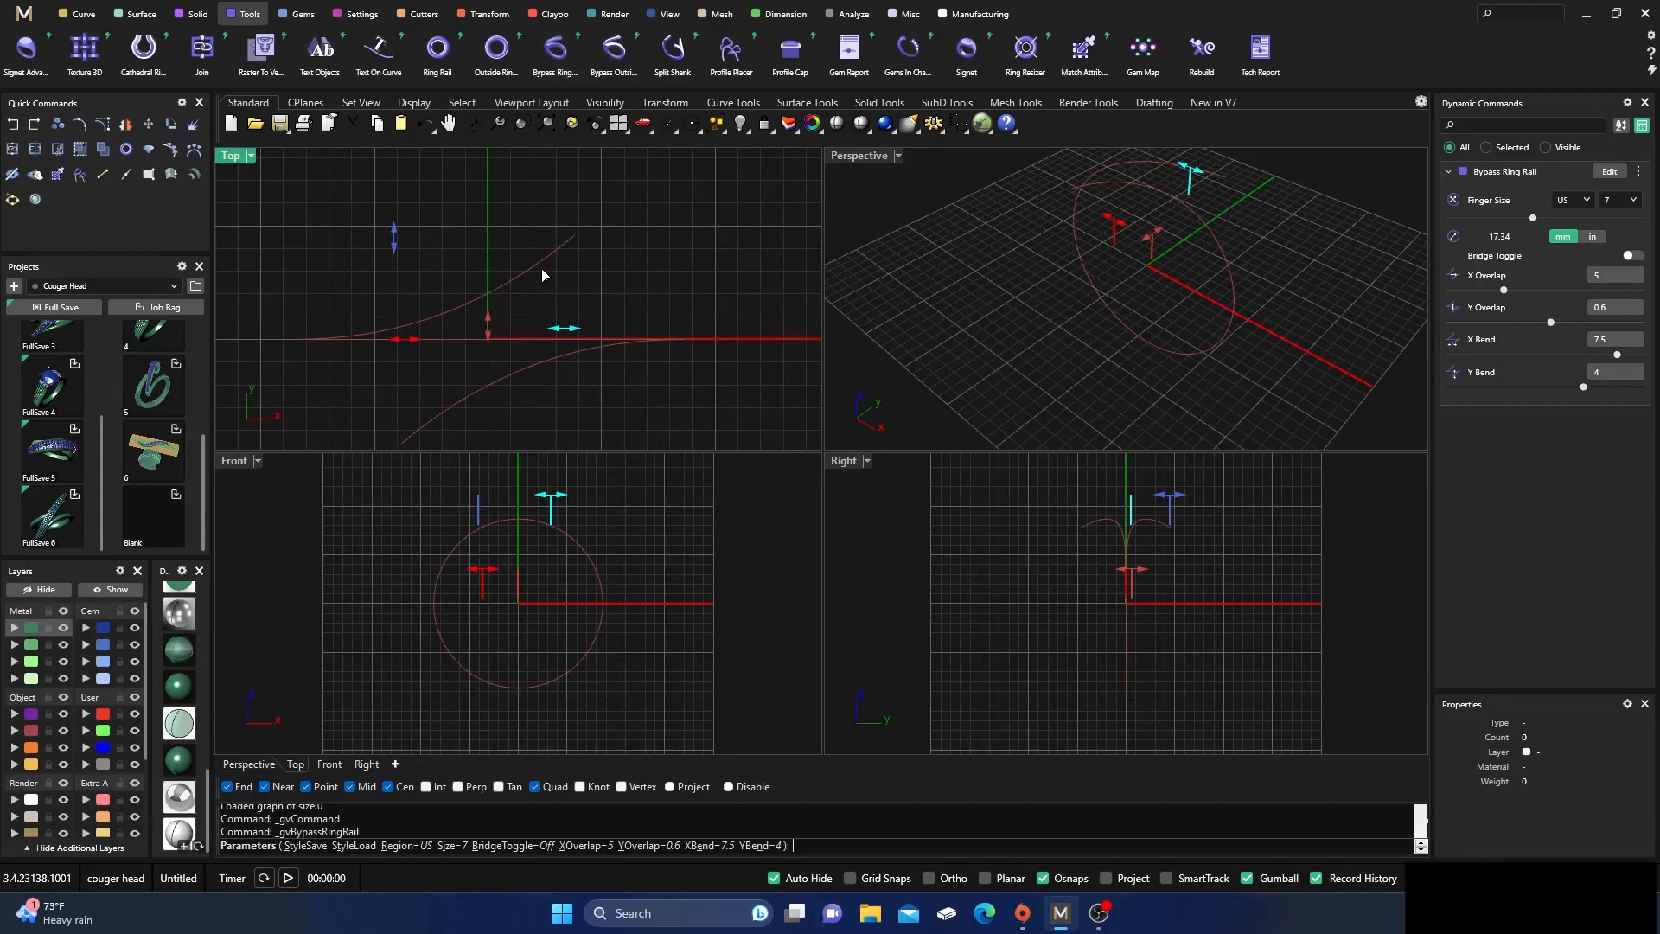
right_drag(584, 280, 593, 248)
drag(592, 288, 638, 303)
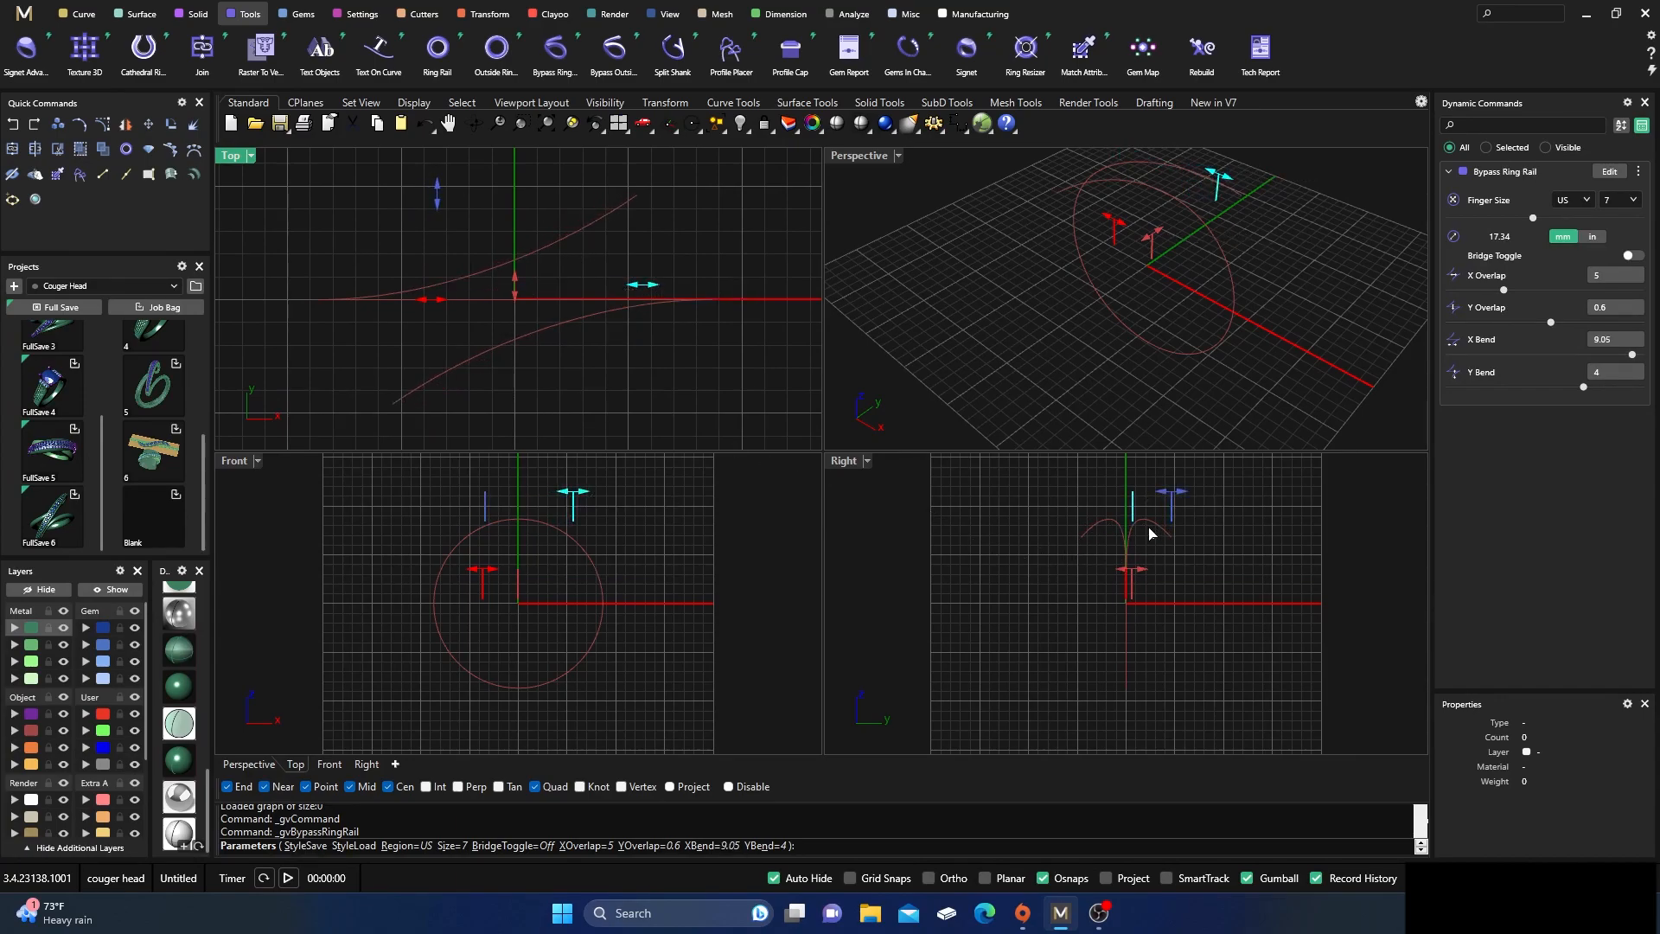
mouse_move(638, 297)
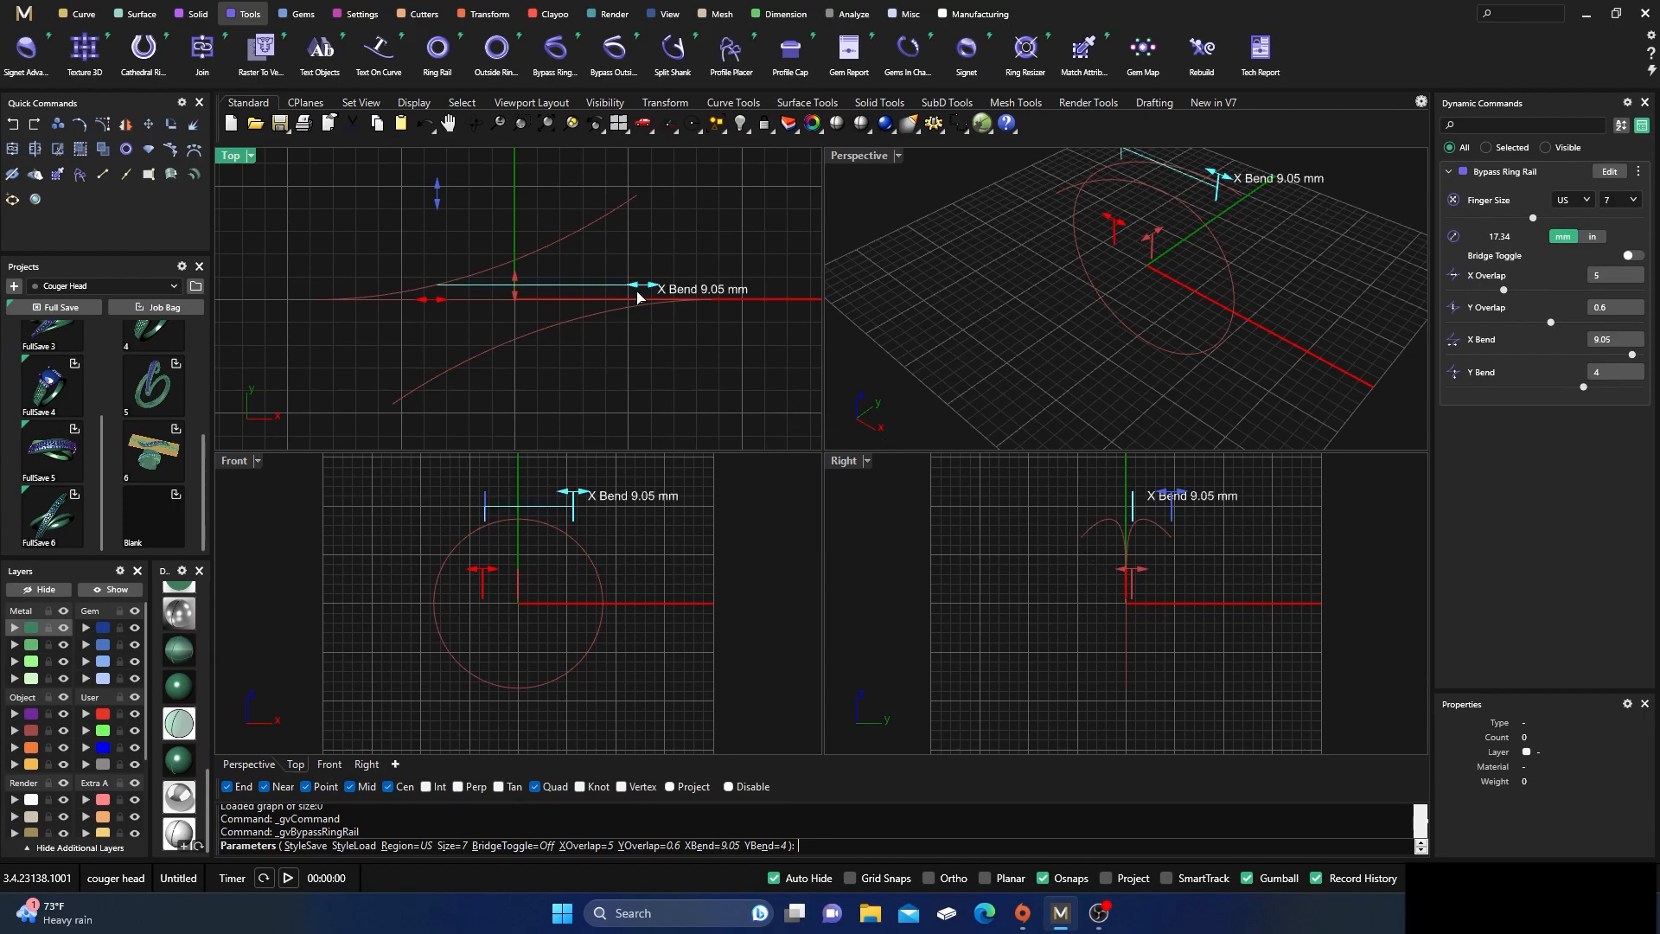
drag(640, 292, 658, 296)
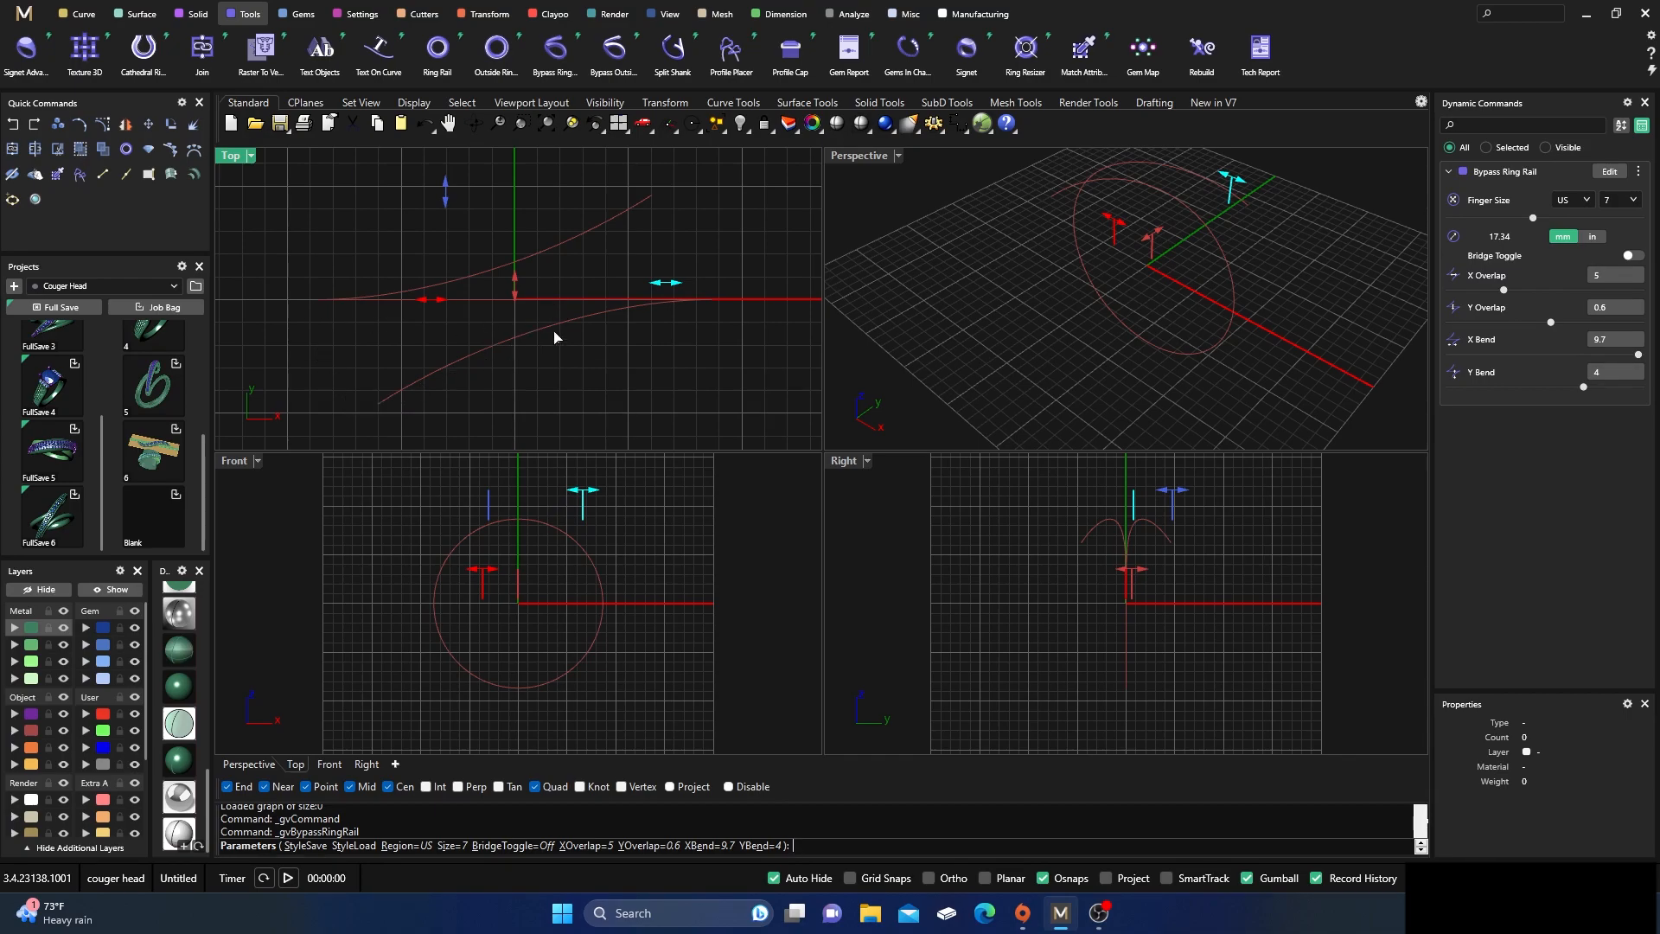
mouse_move(668, 286)
drag(669, 290, 676, 291)
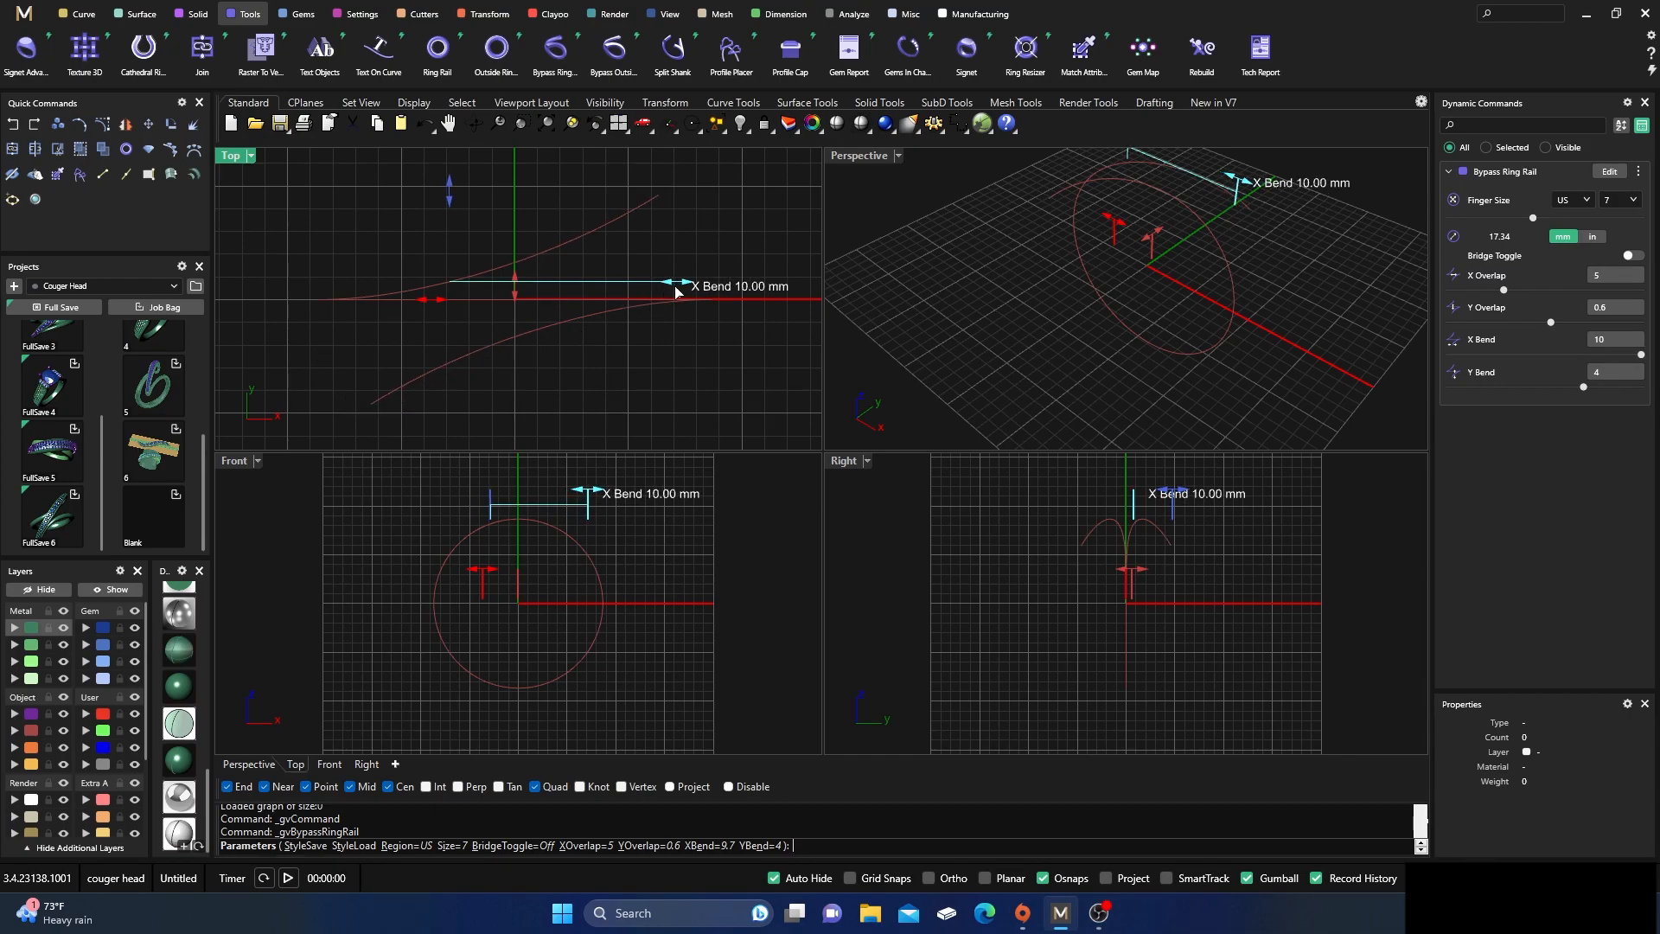
Increase the bypass rail's Y Bend to about 5.05 mm and create the rail curve
right_drag(579, 370, 591, 392)
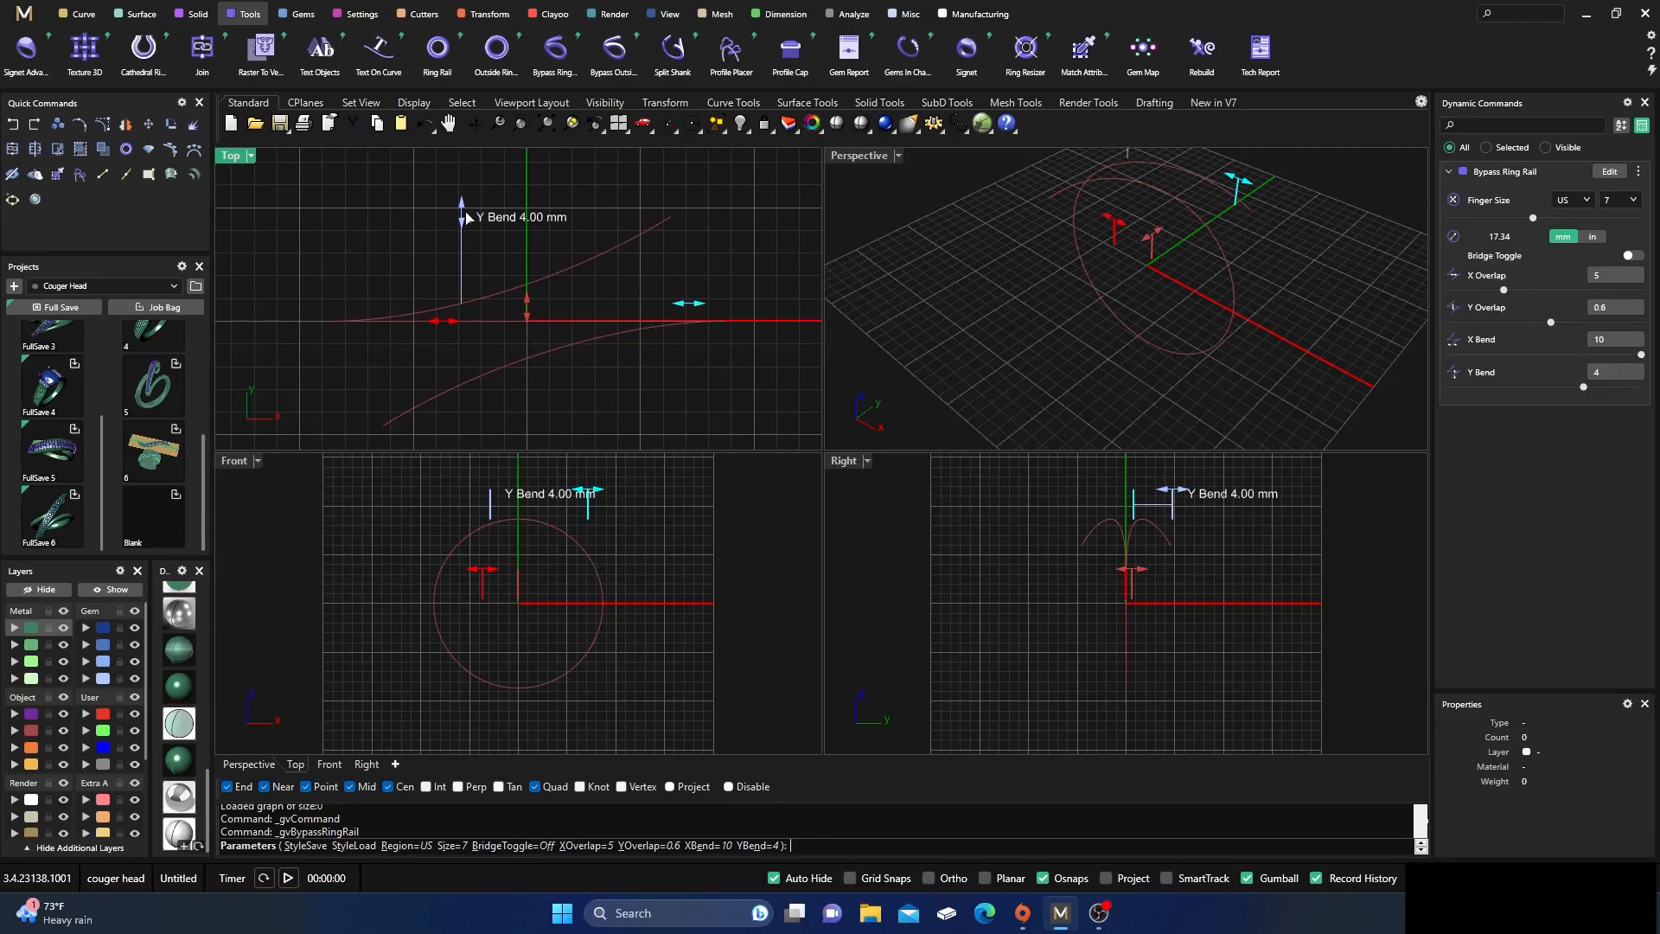
drag(464, 217, 465, 195)
scroll(464, 196, down, 4)
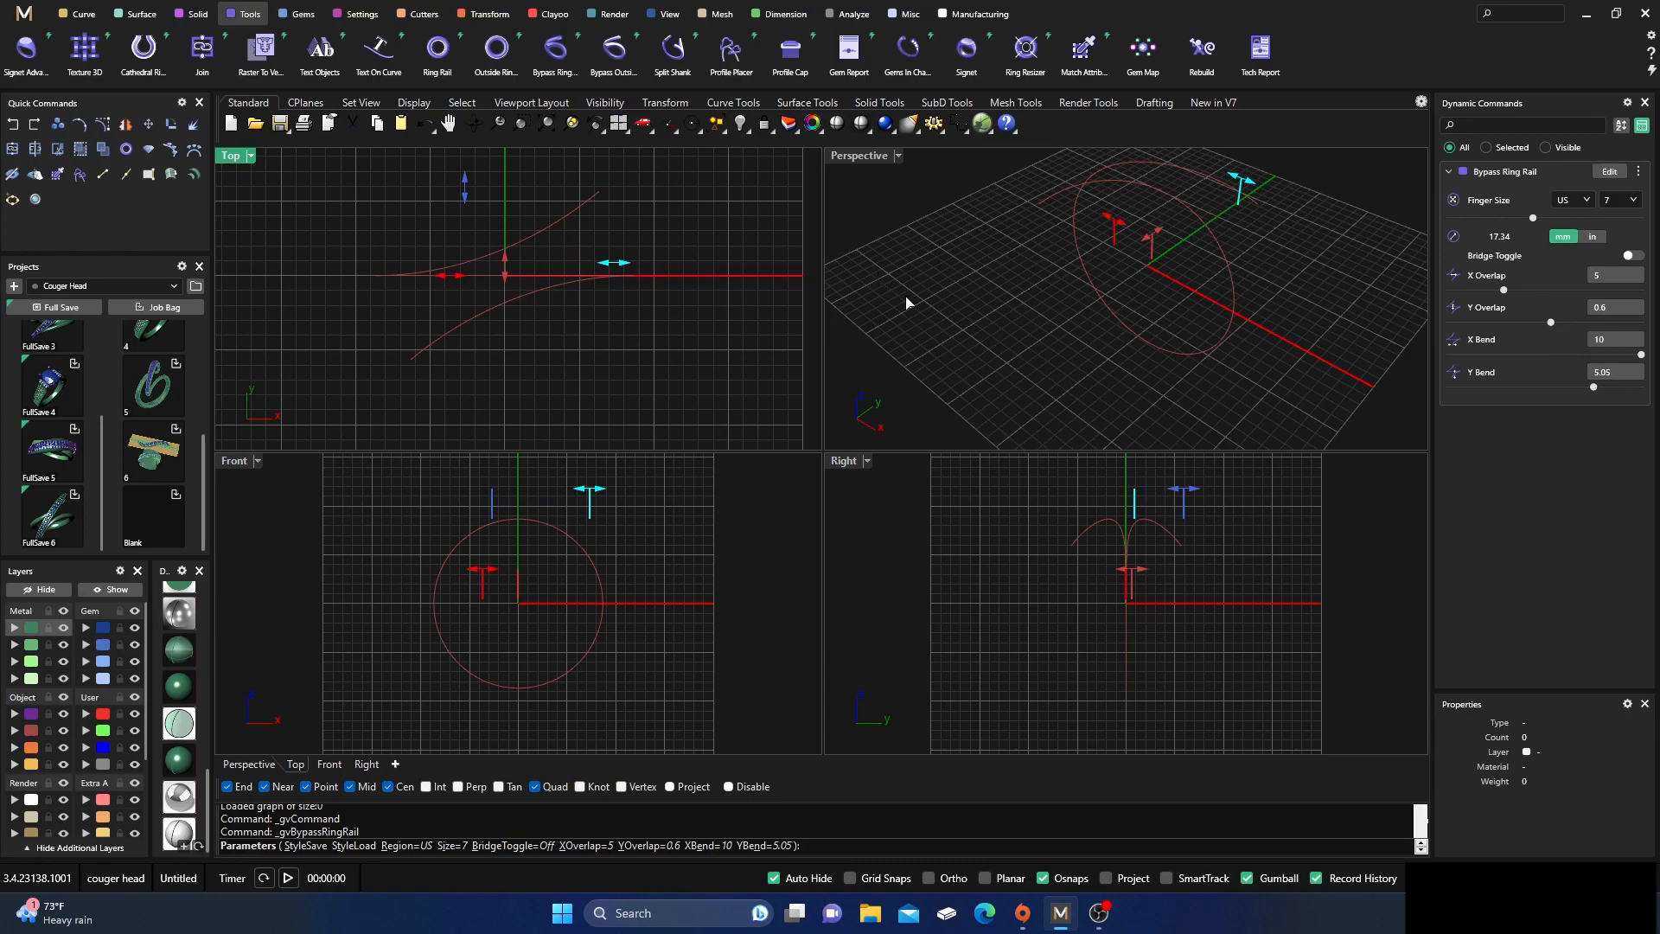
key(Return)
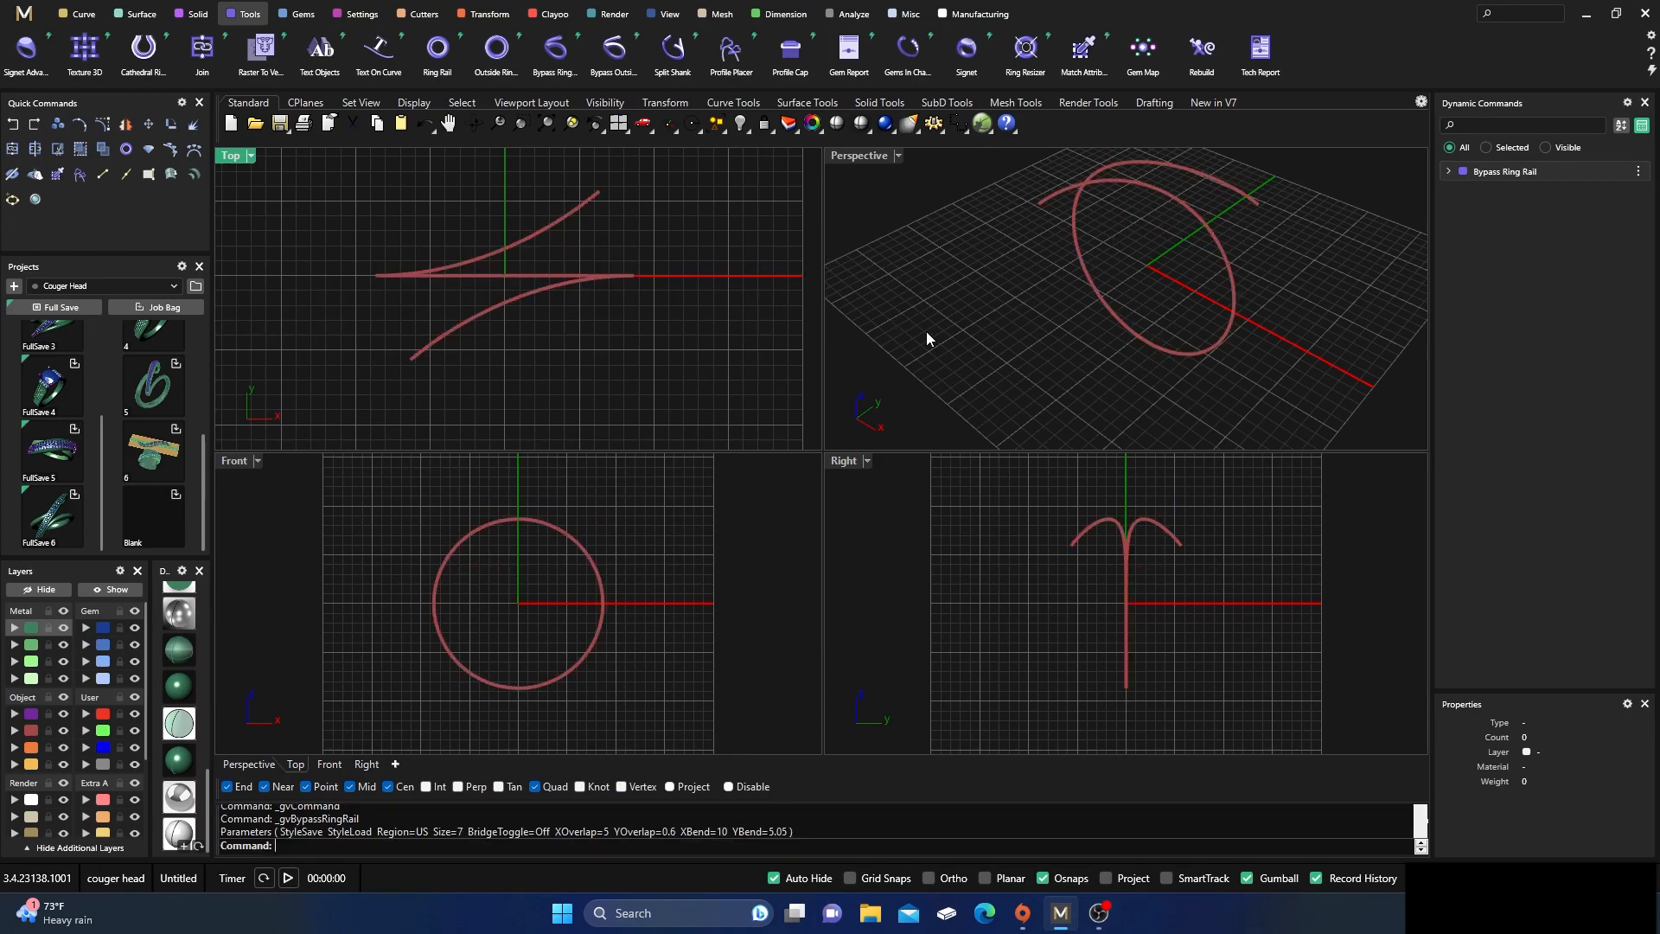
Remove the docked Standard toolbar group above the viewports to enlarge the modeling area
scroll(926, 331, down, 2)
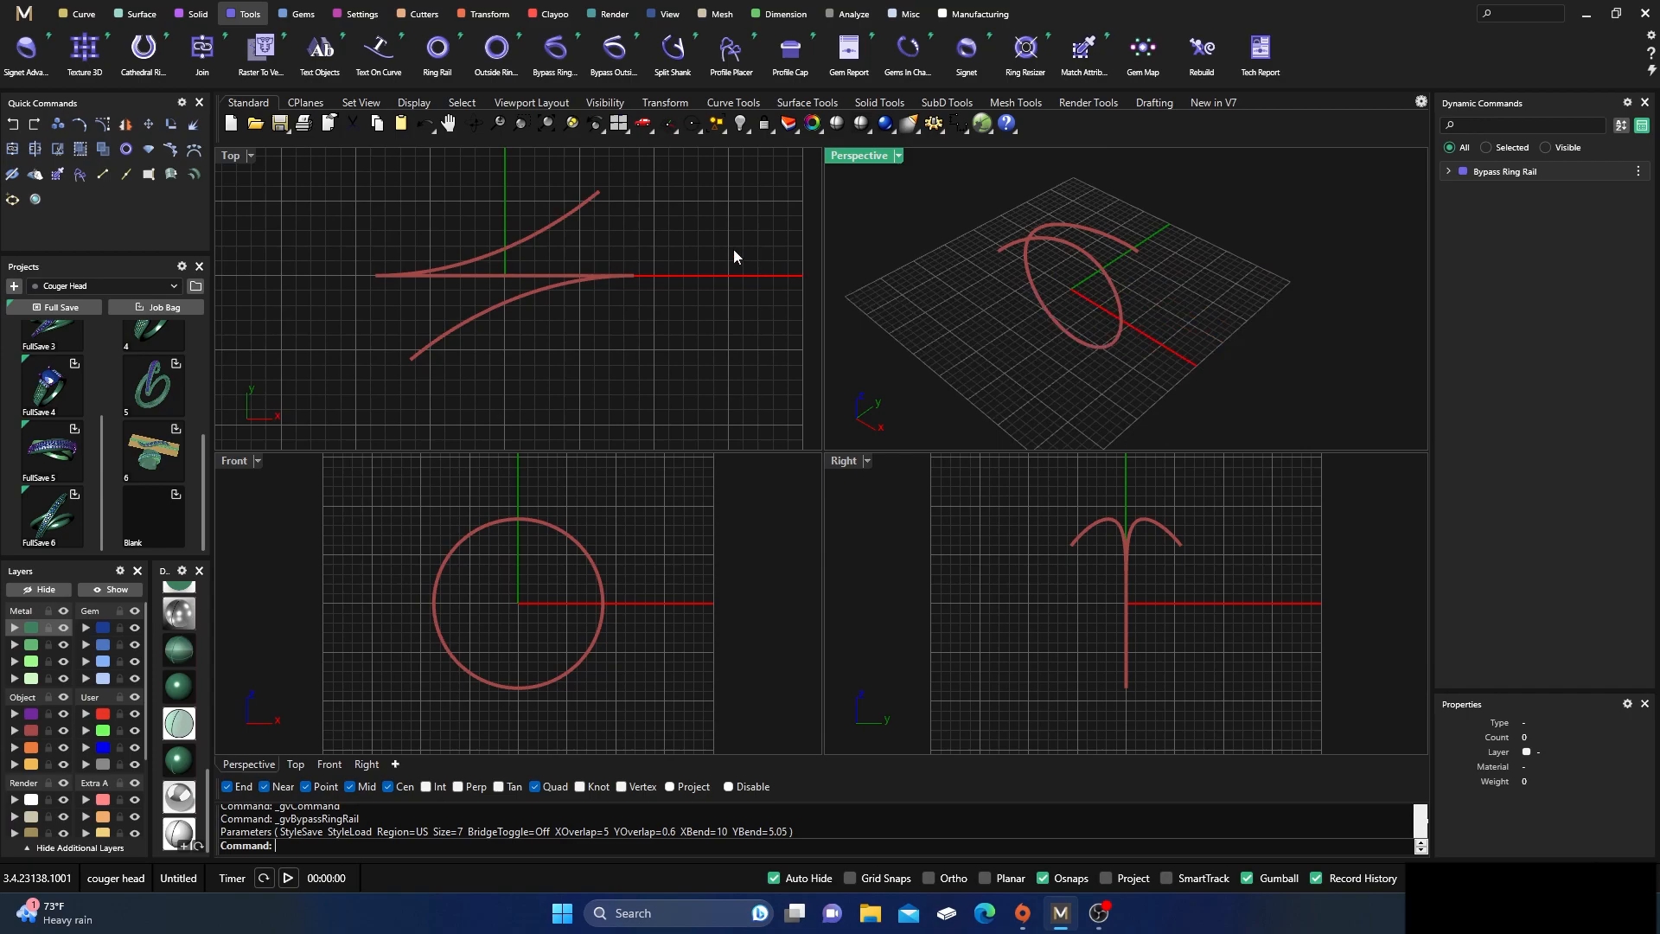
click(86, 15)
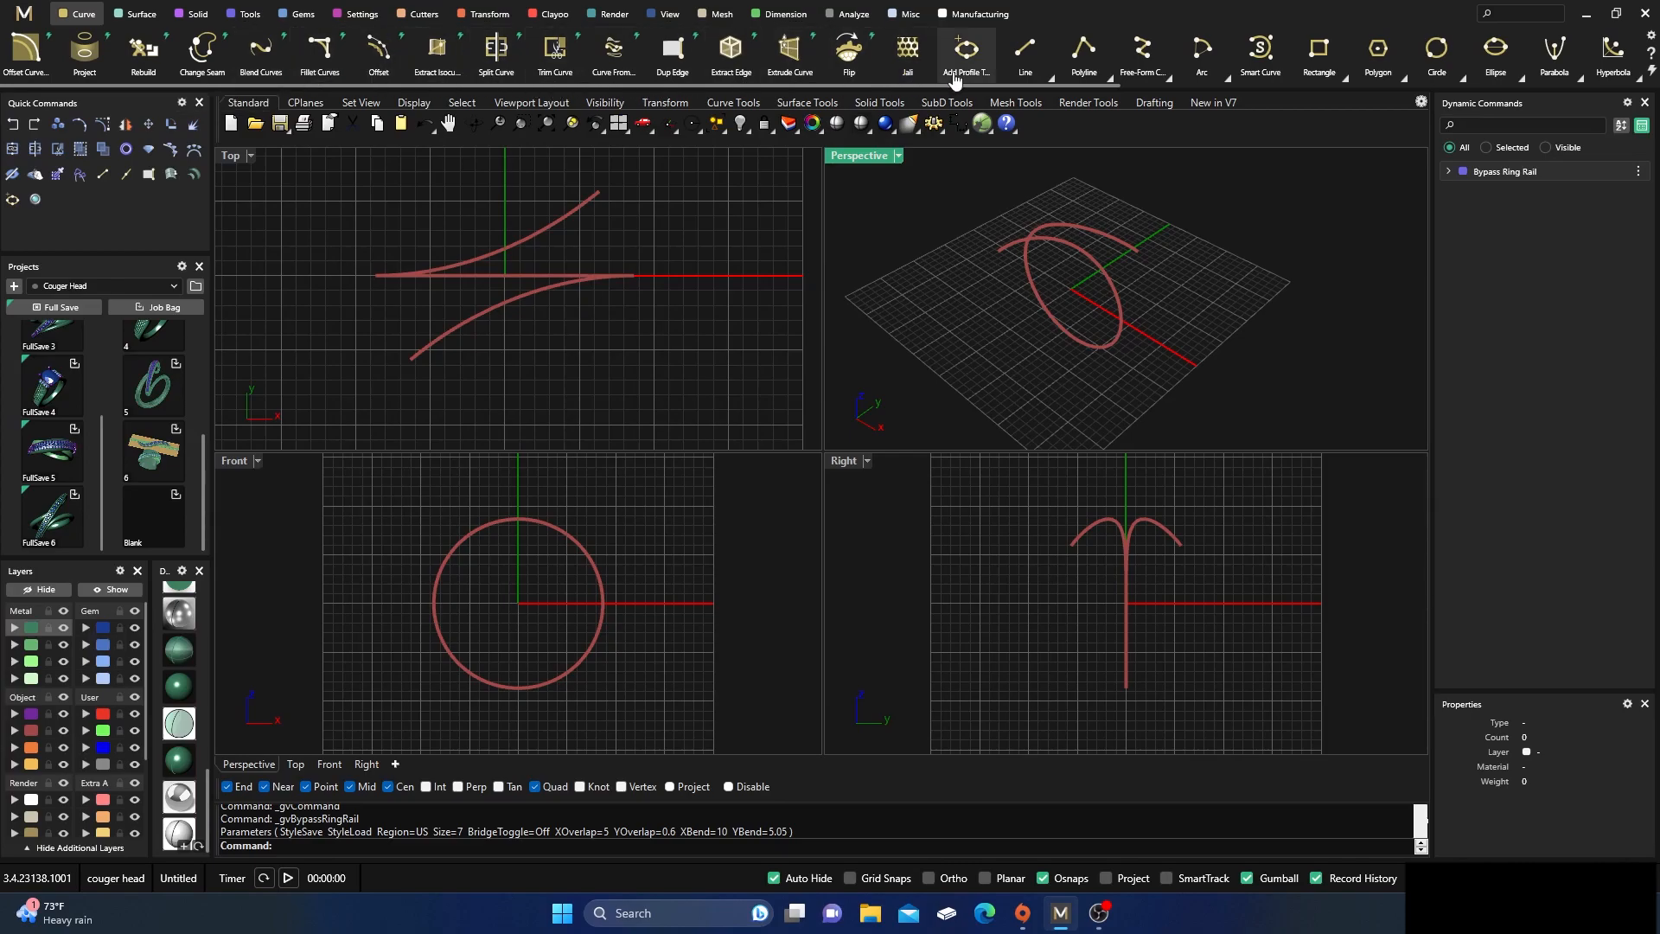
click(1228, 81)
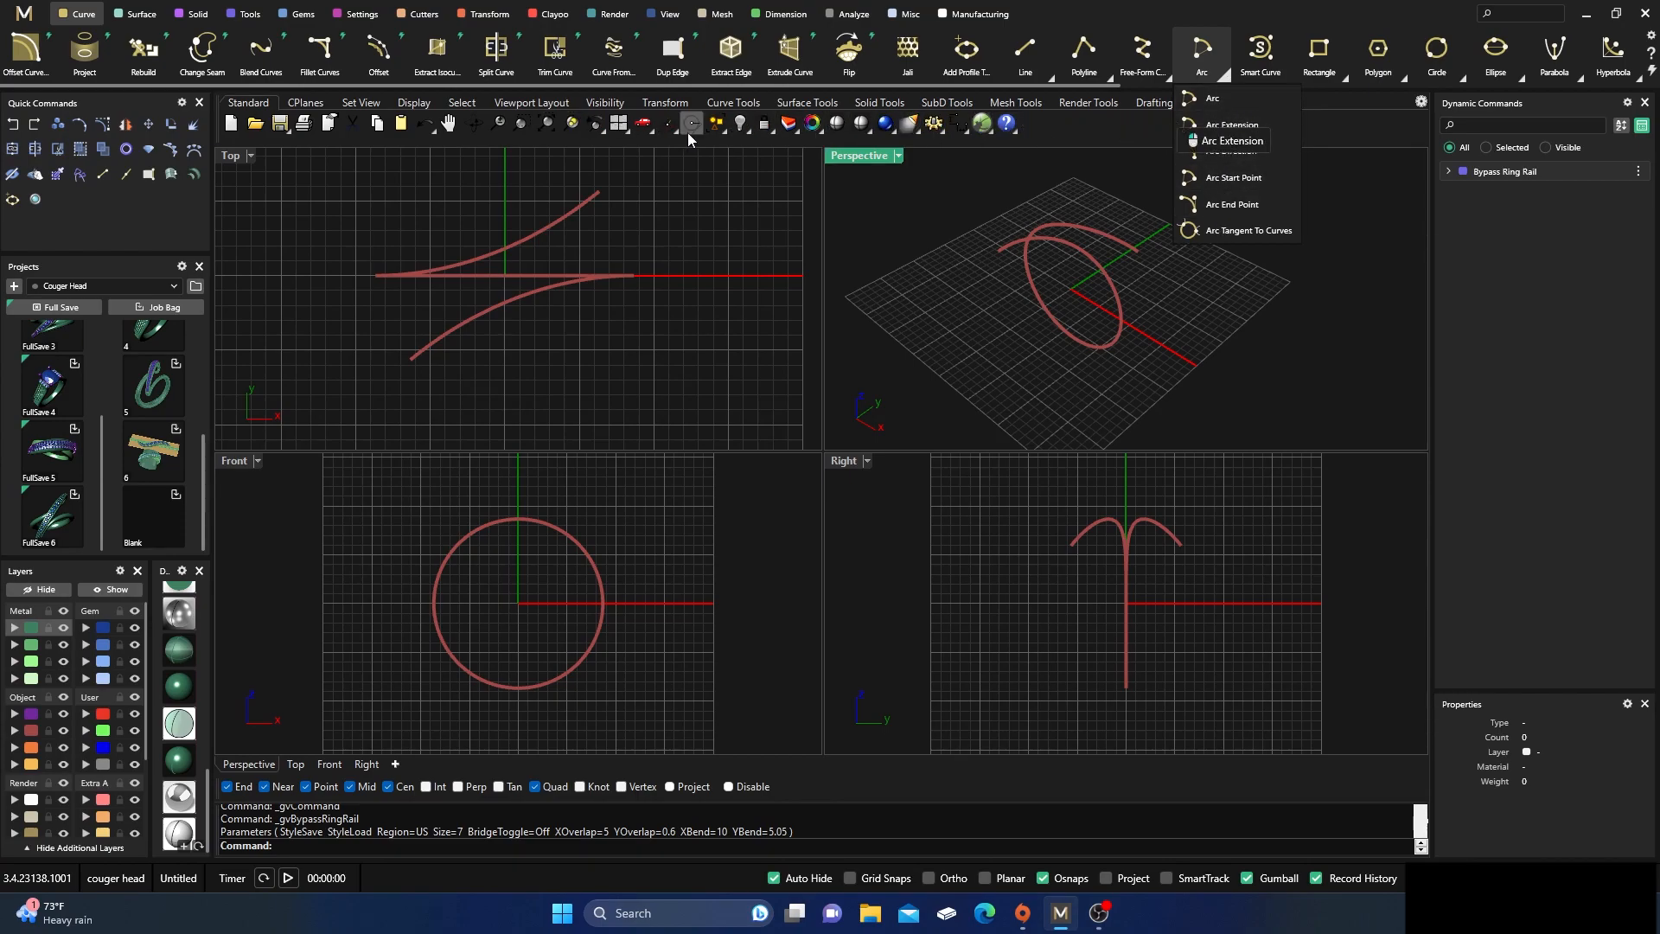
drag(224, 106, 264, 147)
click(600, 143)
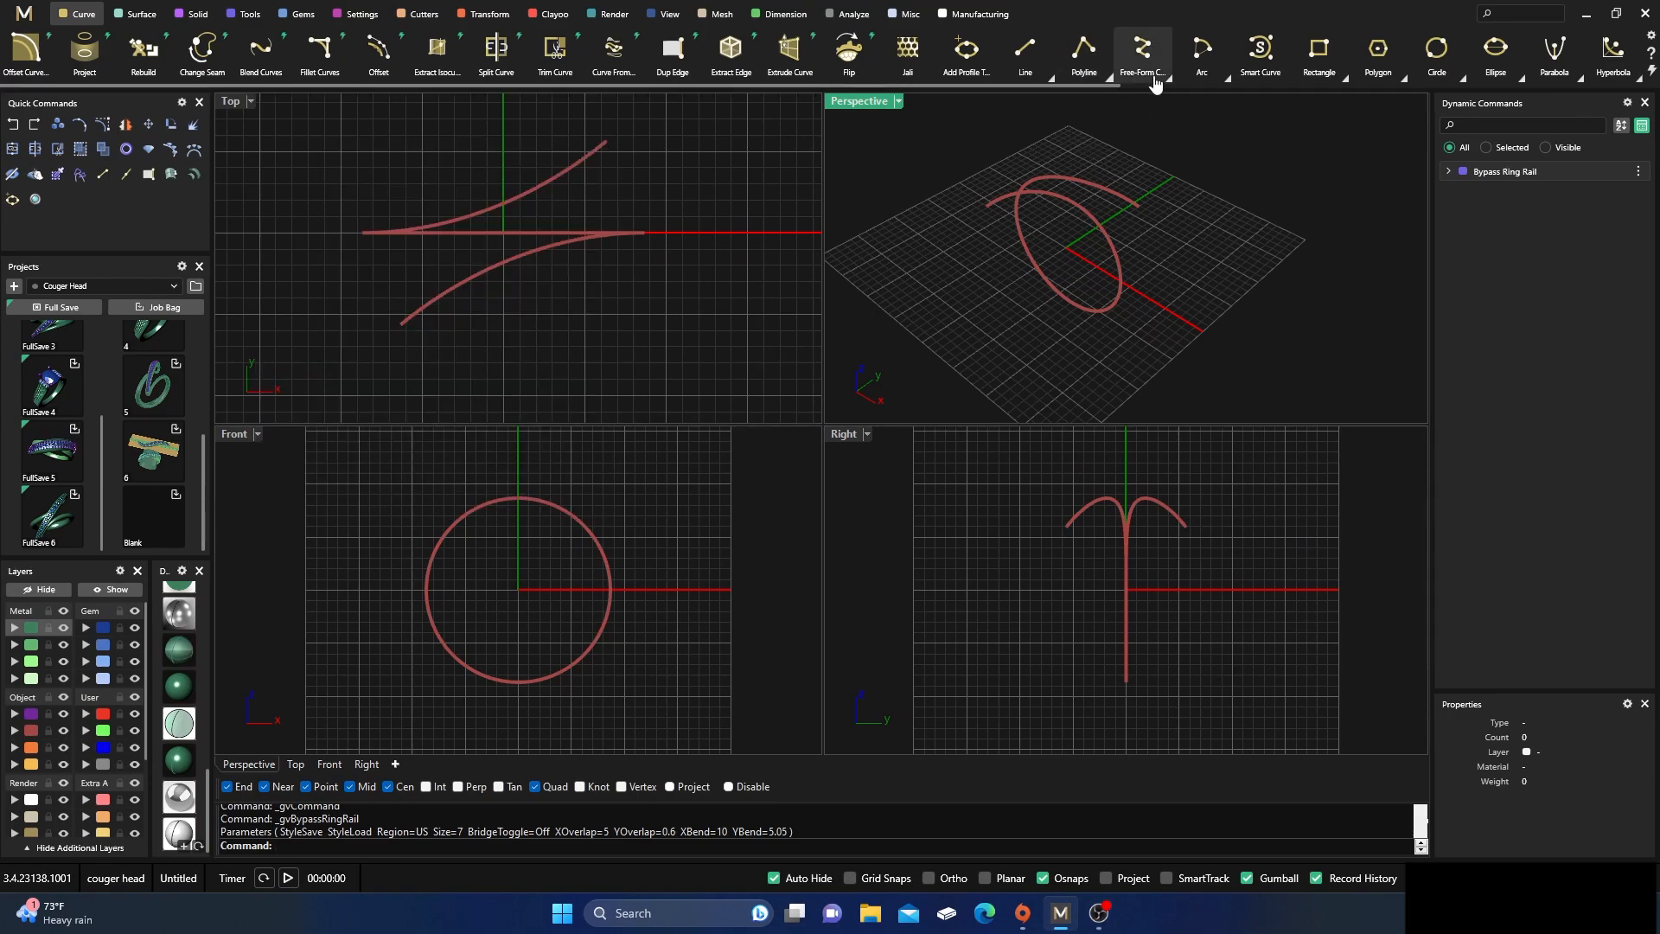
Draw an Arc Direction curve between the rail's two open ends, aiming its start direction upward in the Right view
click(1225, 80)
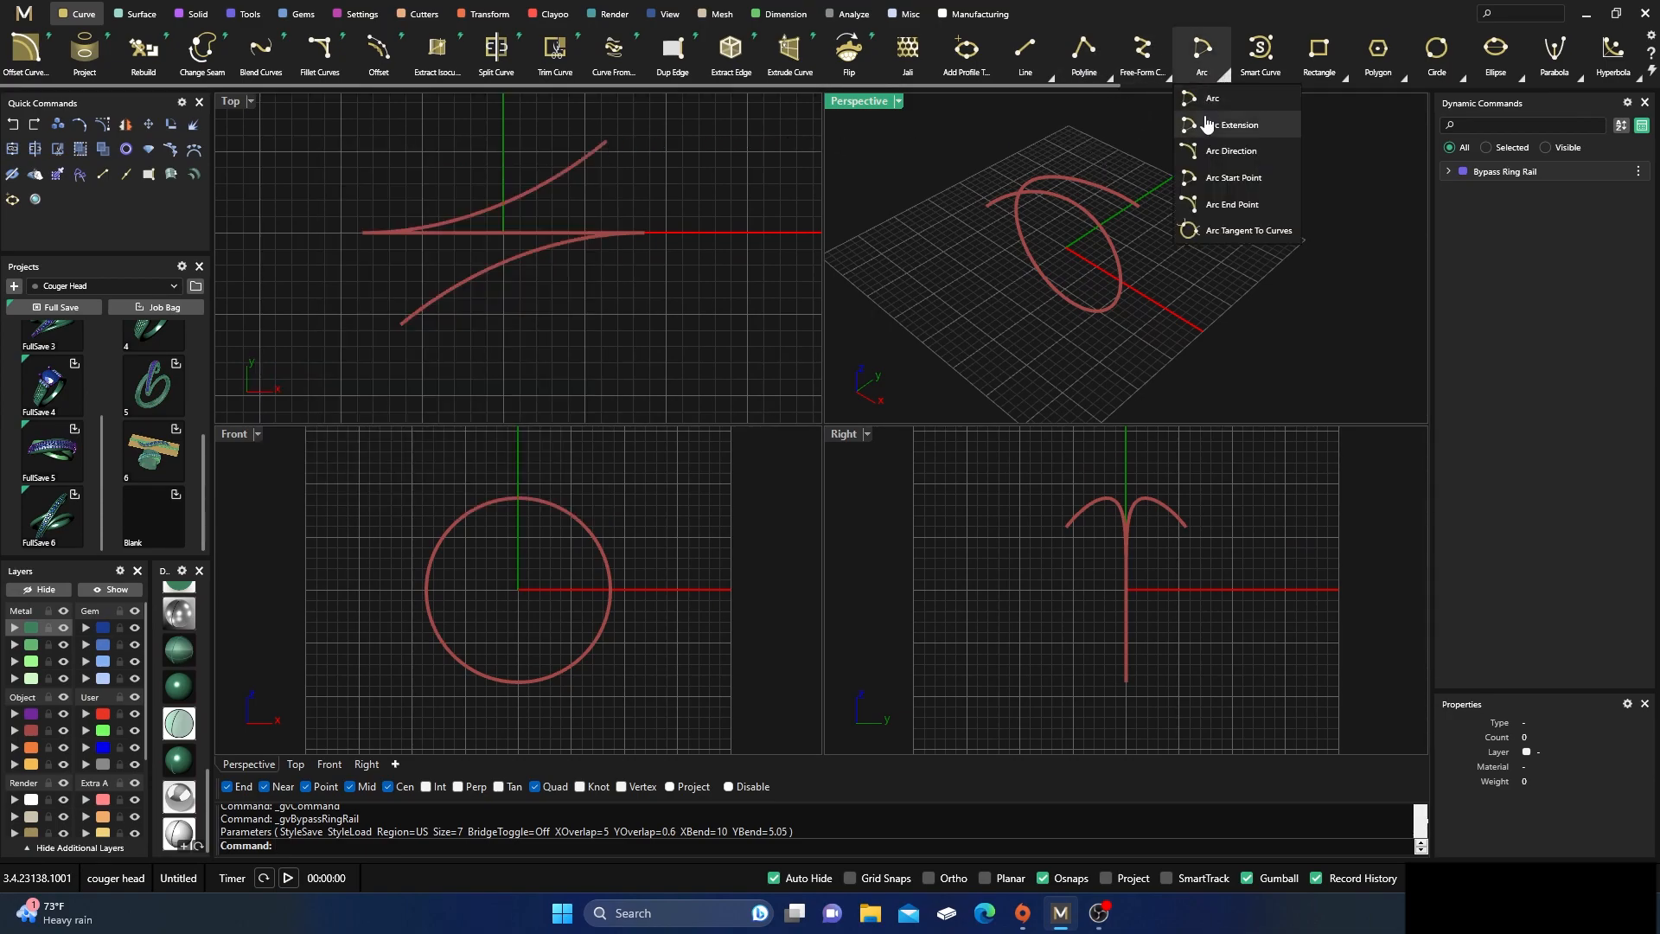
click(1215, 152)
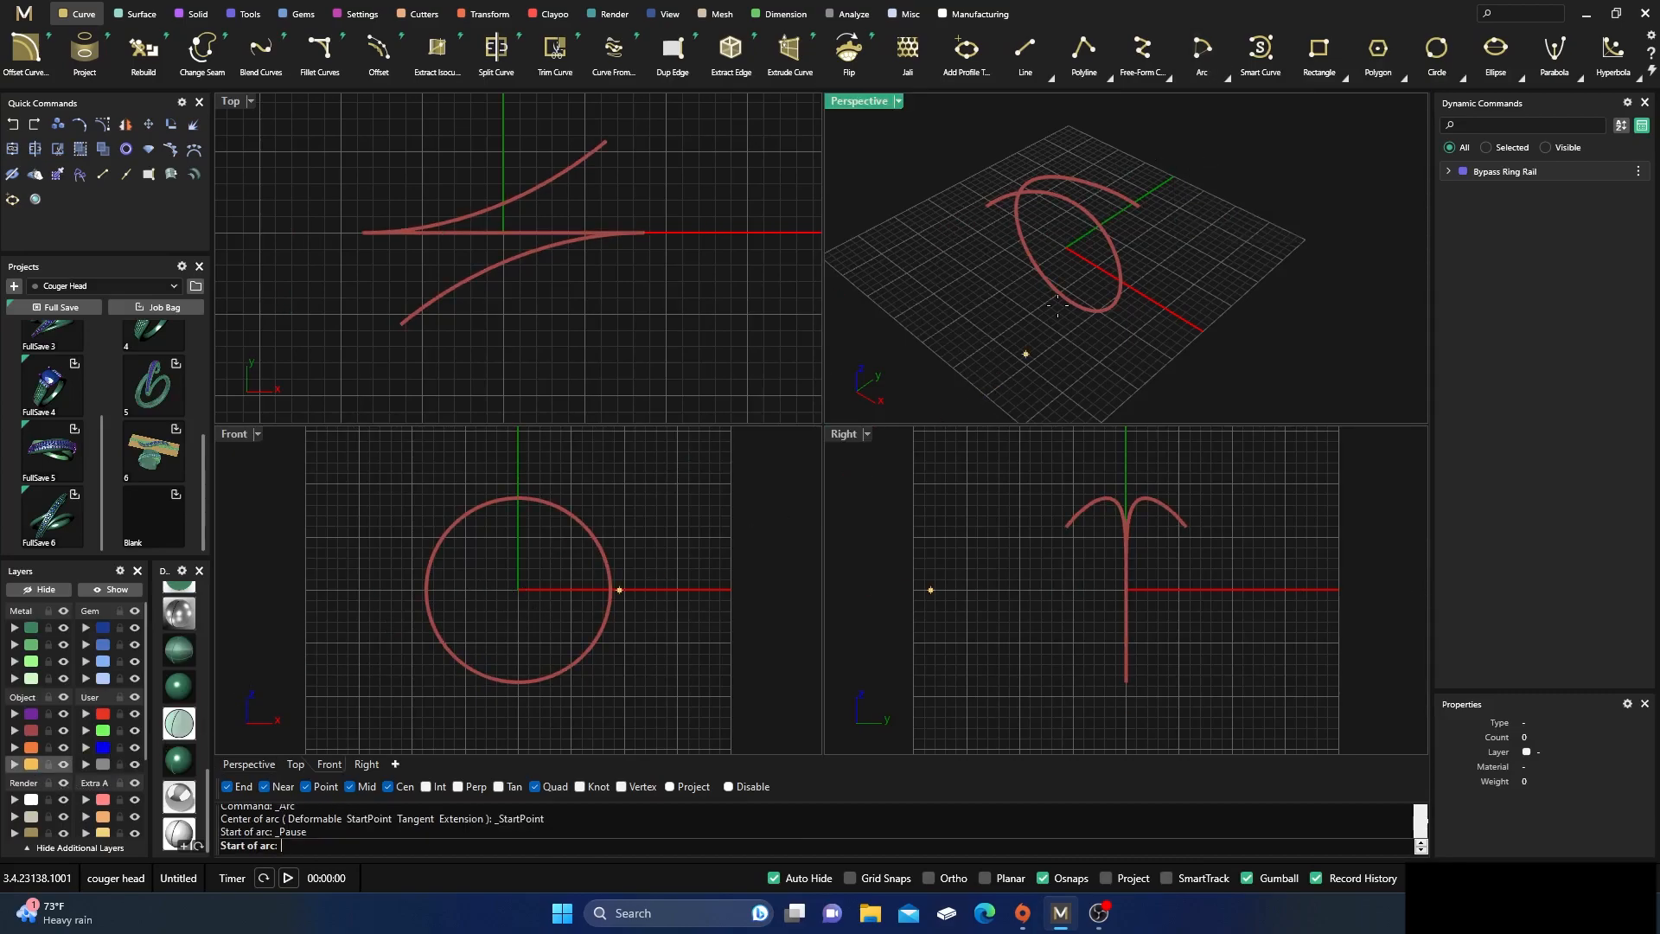
click(978, 204)
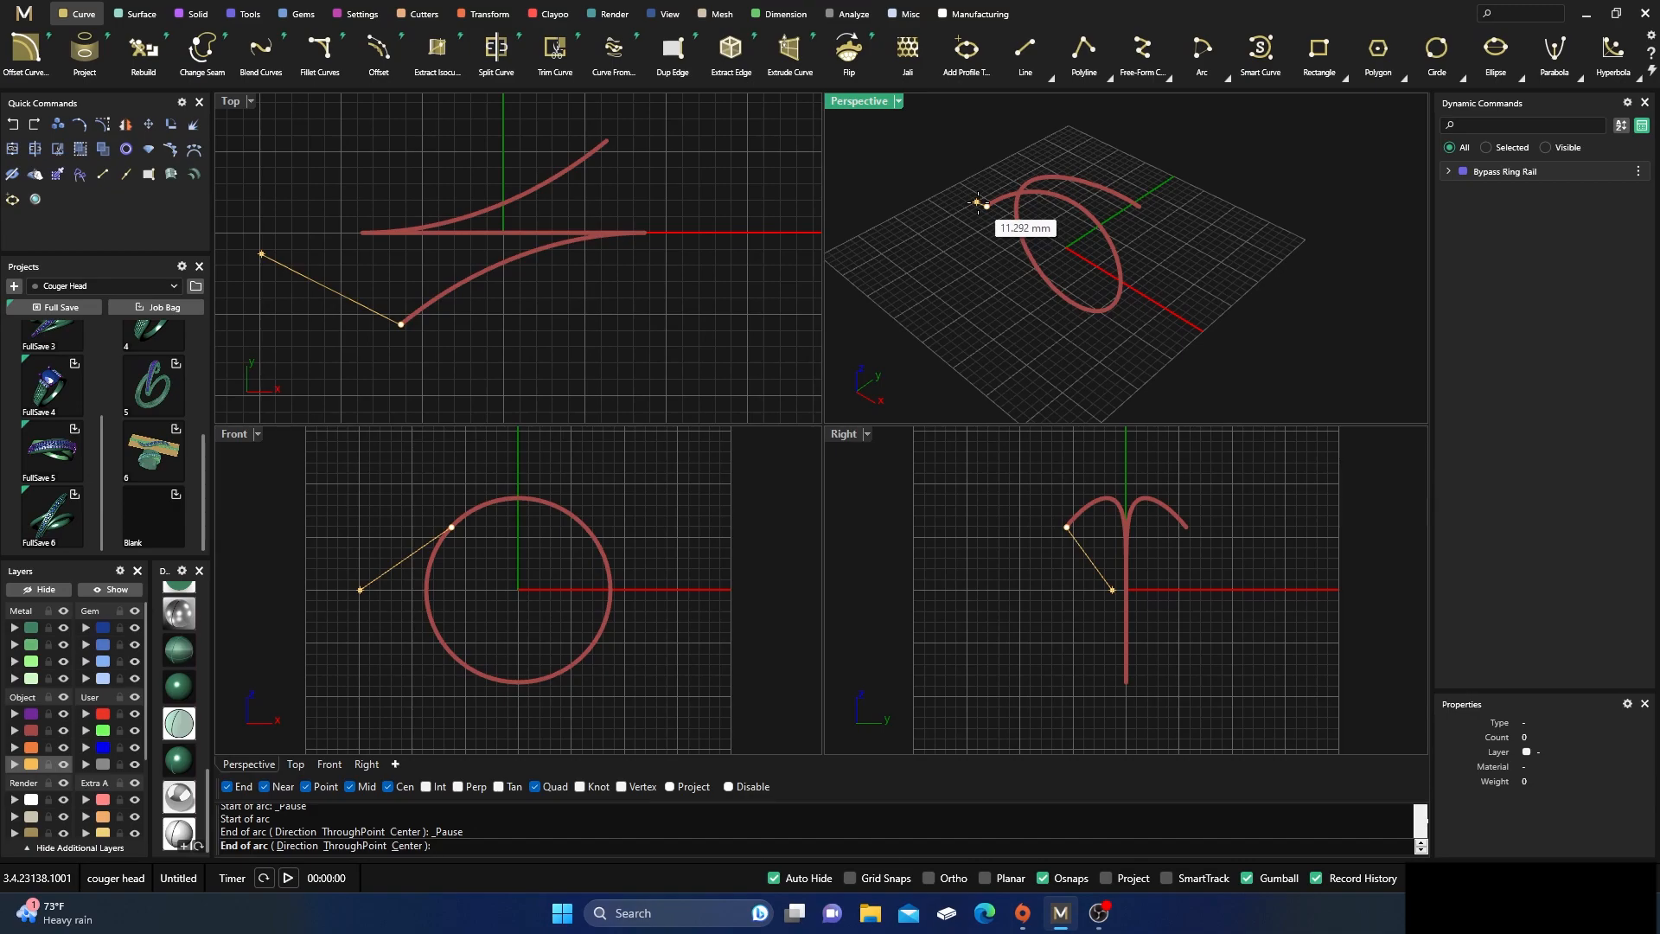
click(1140, 206)
right_drag(1085, 559, 1075, 613)
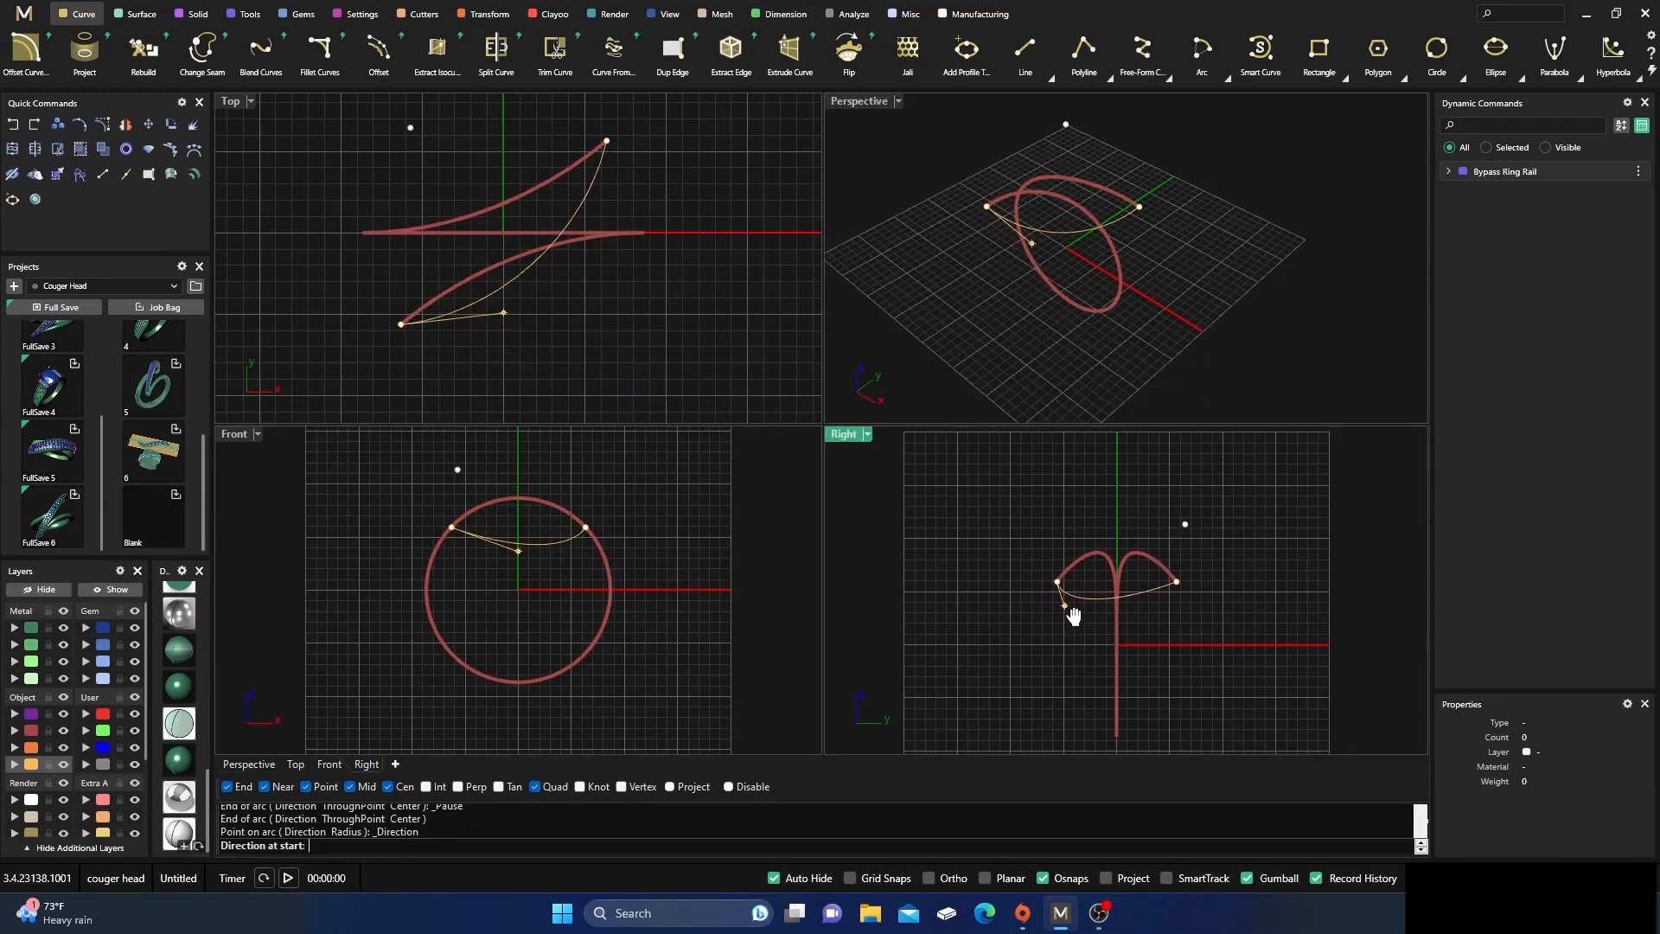
click(1070, 490)
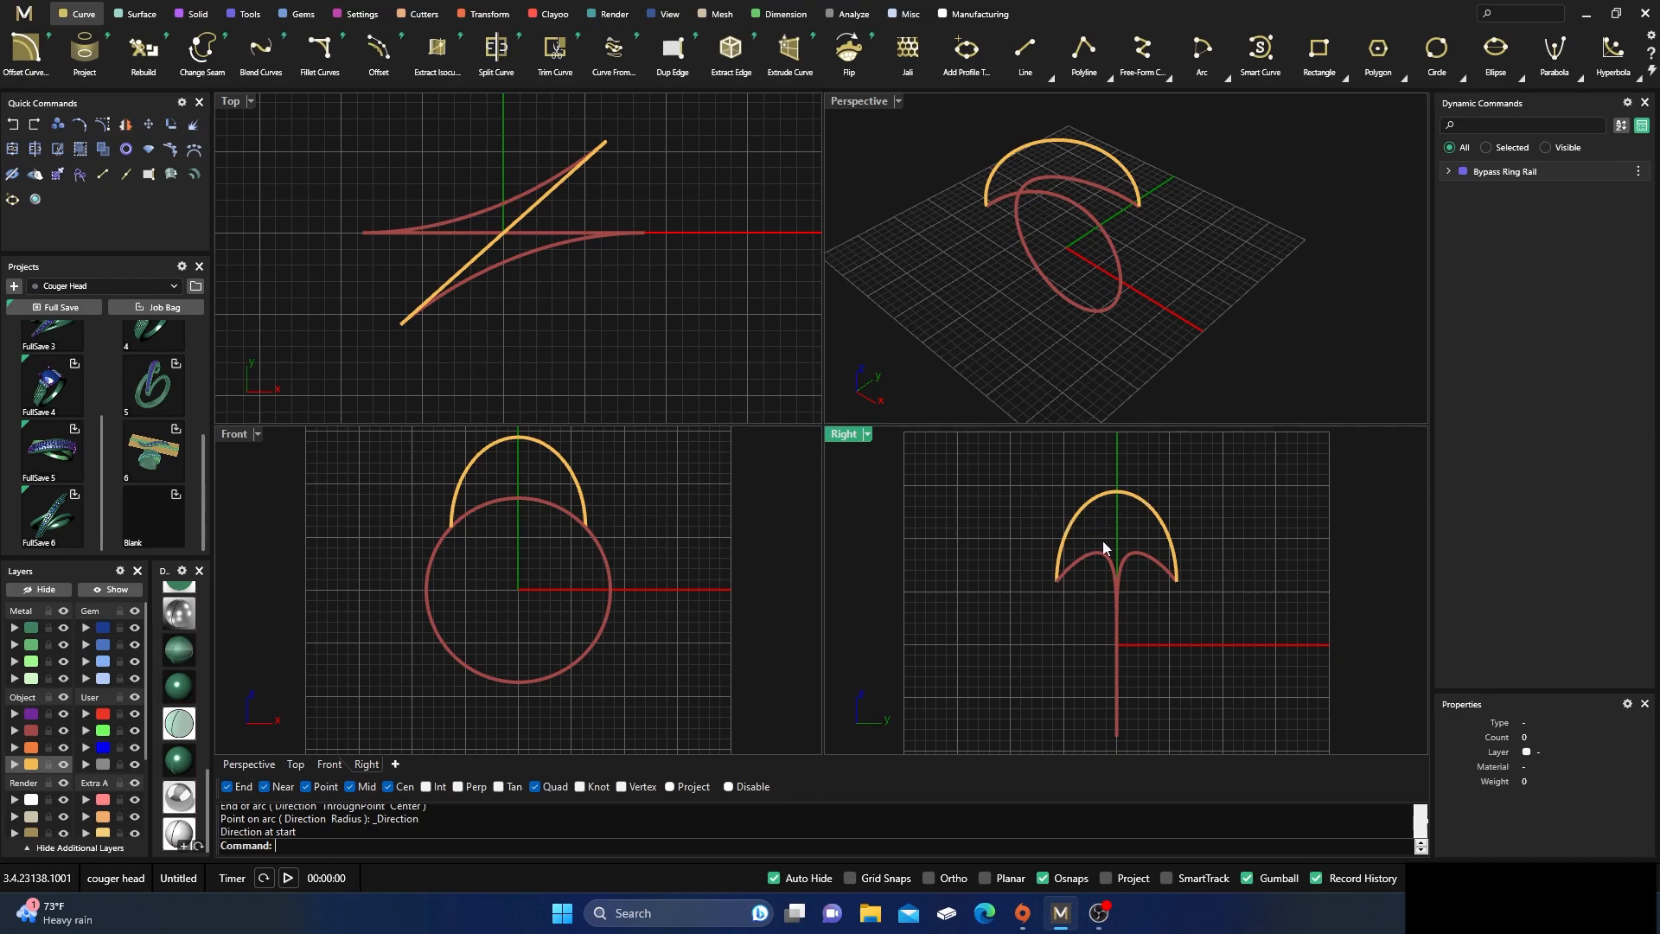
Maximize the Perspective viewport to frame the ring rail and the arc
double_click(864, 100)
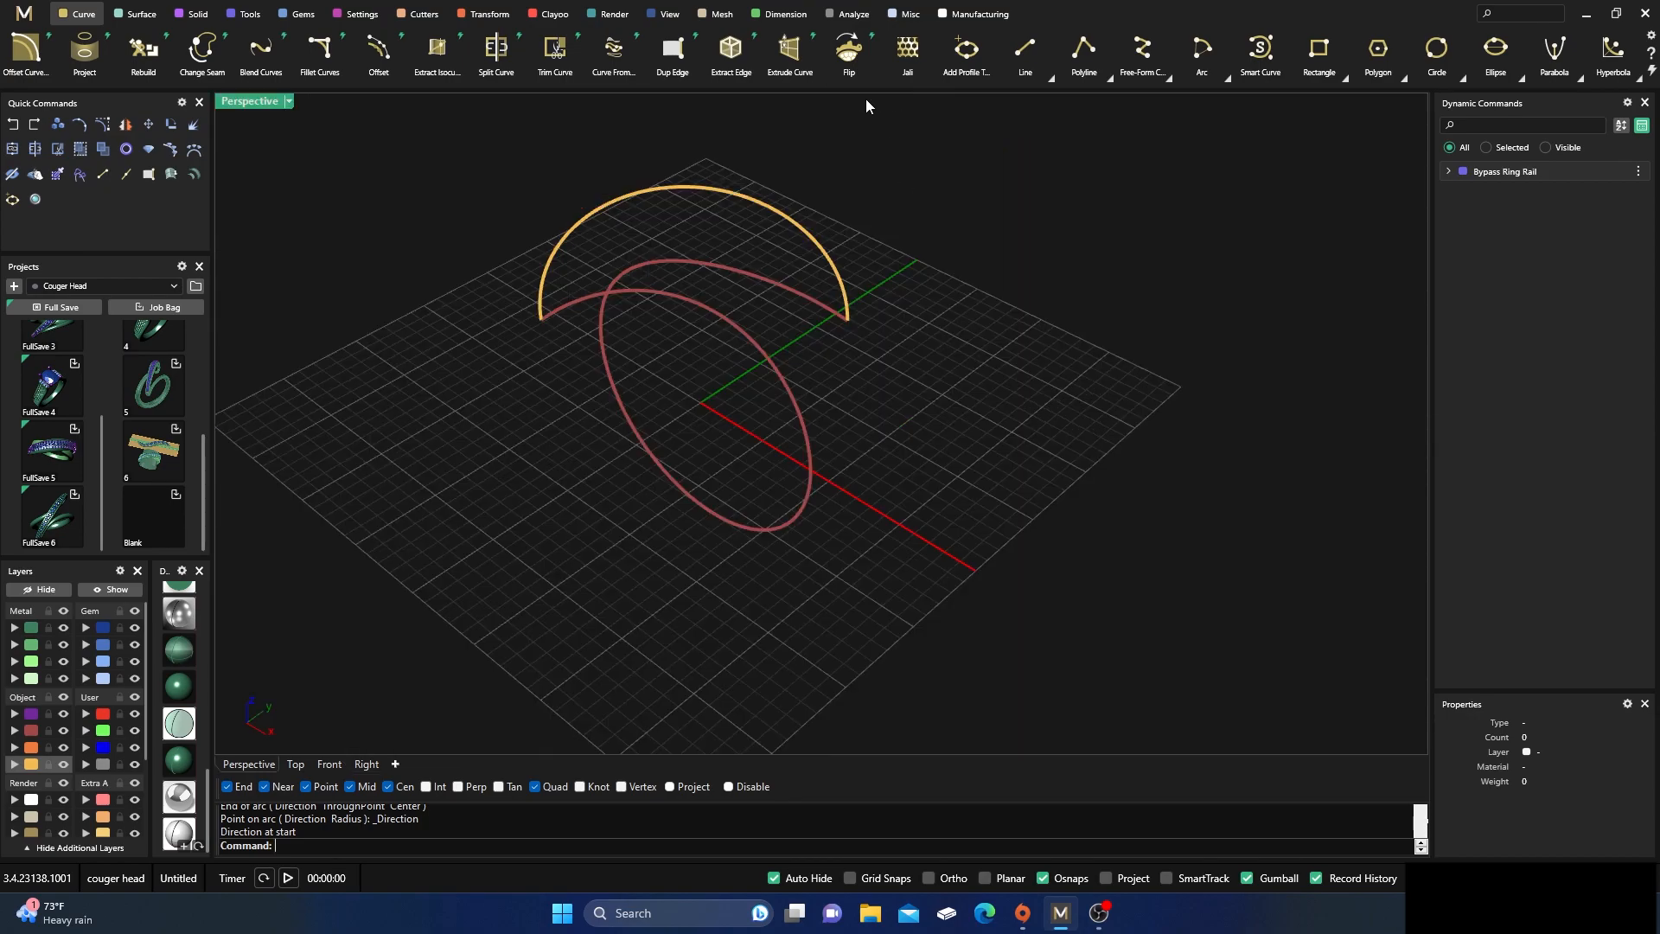
scroll(952, 488, up, 2)
scroll(956, 486, down, 2)
right_drag(963, 482, 882, 419)
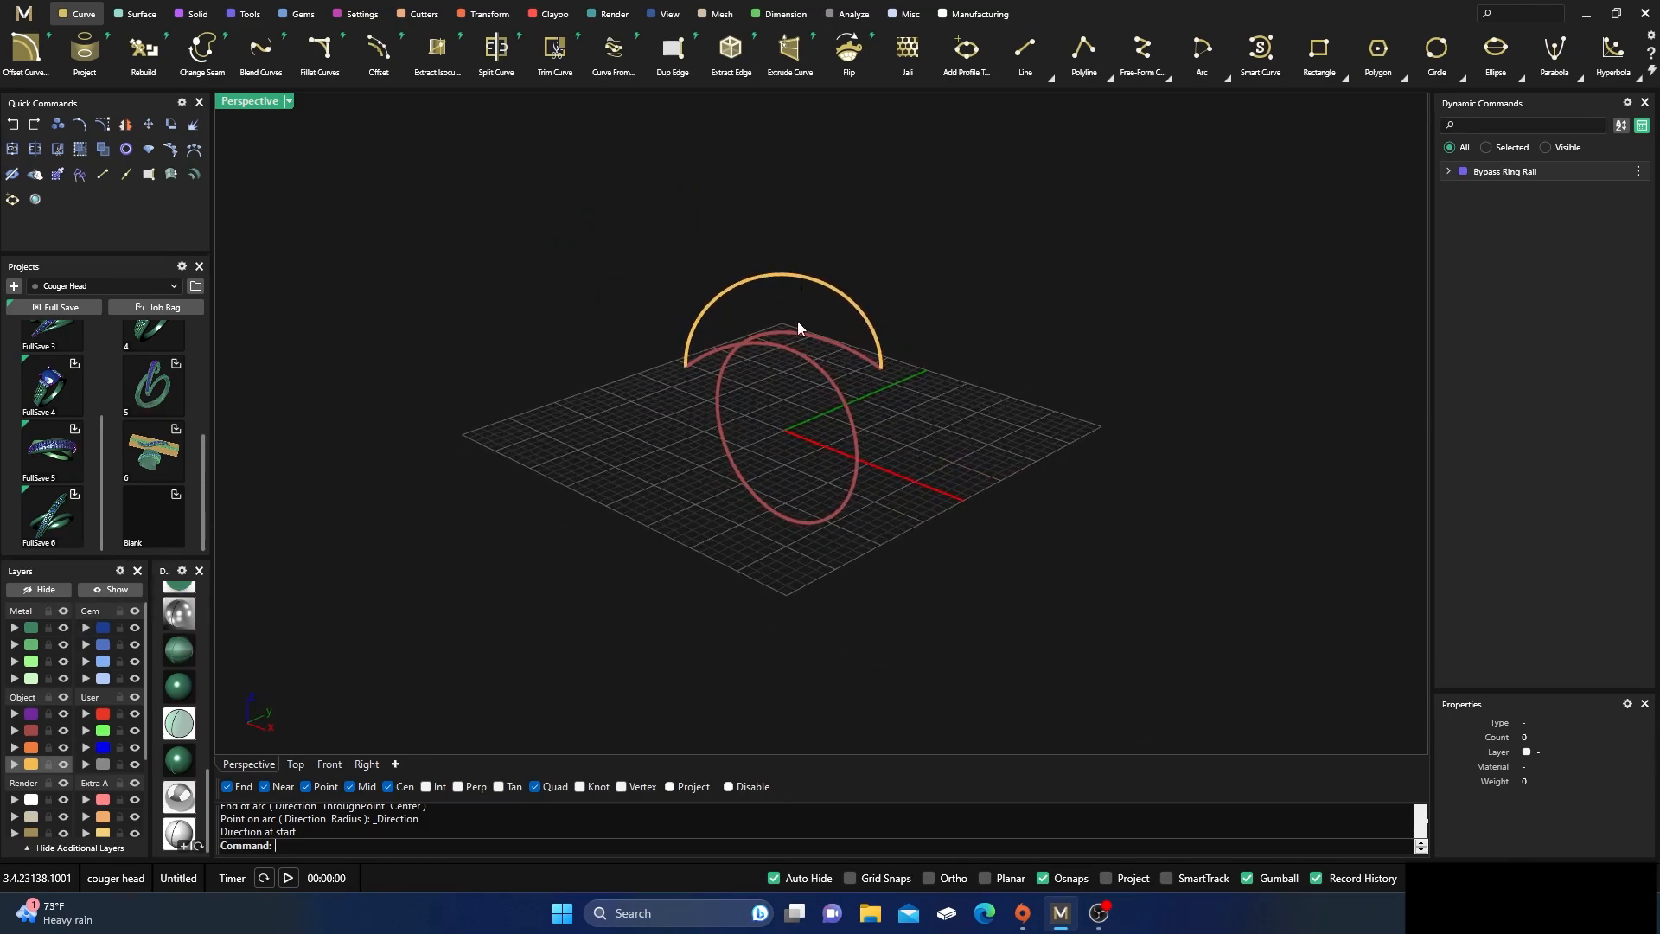
right_drag(793, 329, 879, 437)
scroll(875, 329, up, 2)
Display the arc's control points to examine its structure, and hide them again
click(875, 329)
click(144, 148)
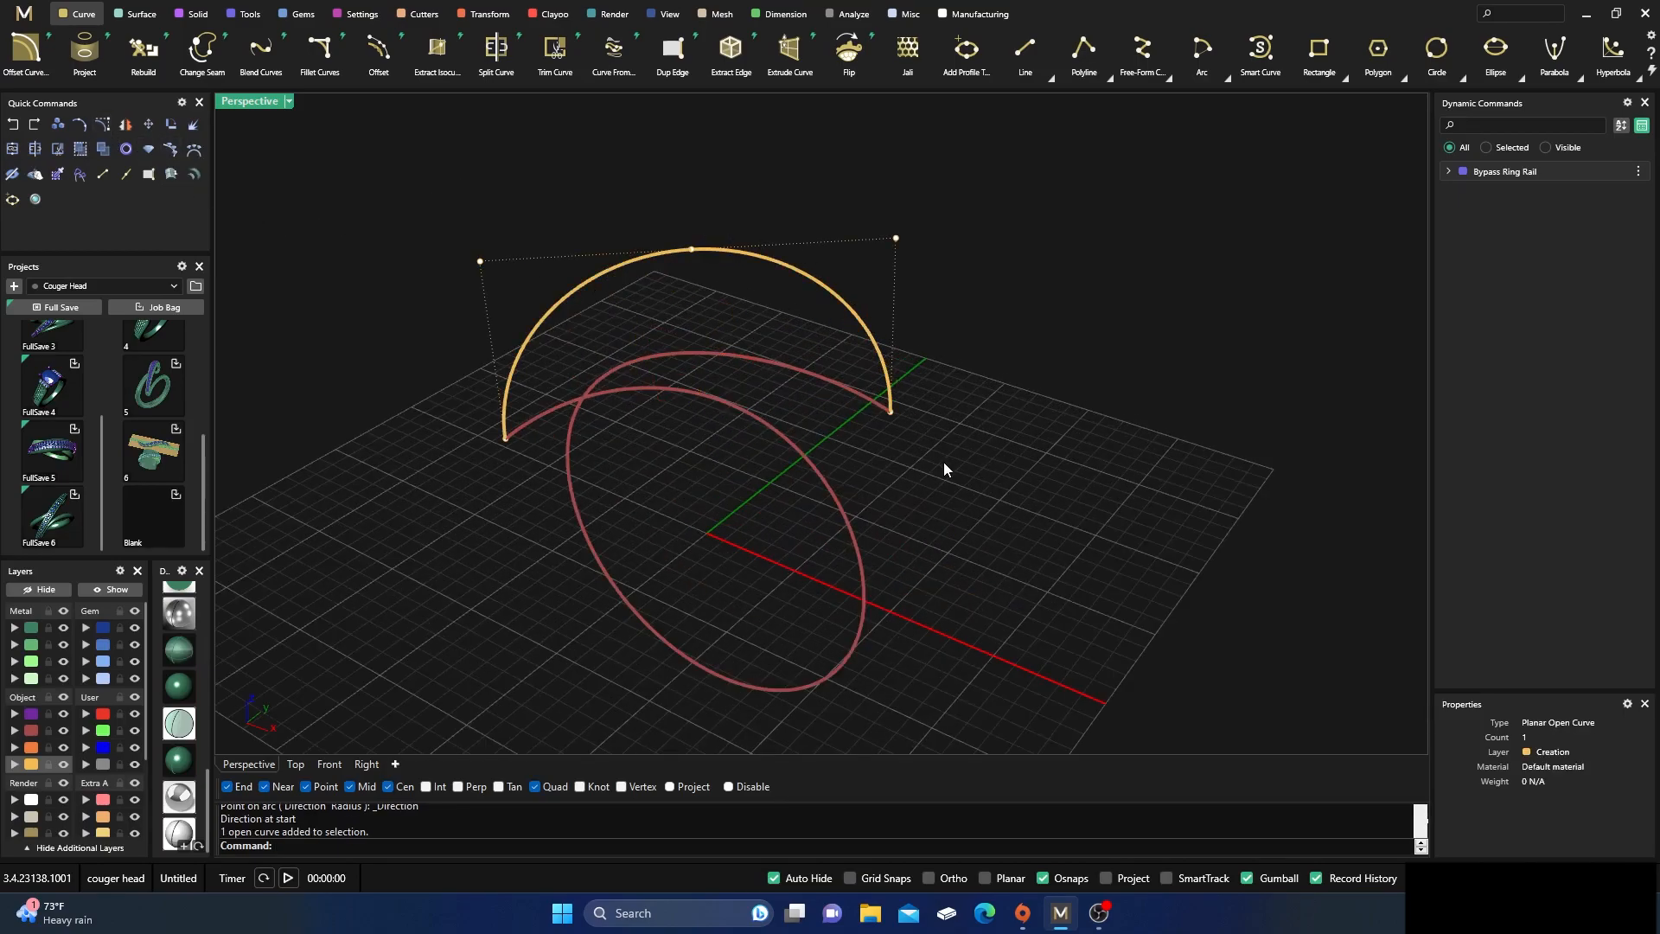
key(Escape)
right_drag(976, 460, 916, 401)
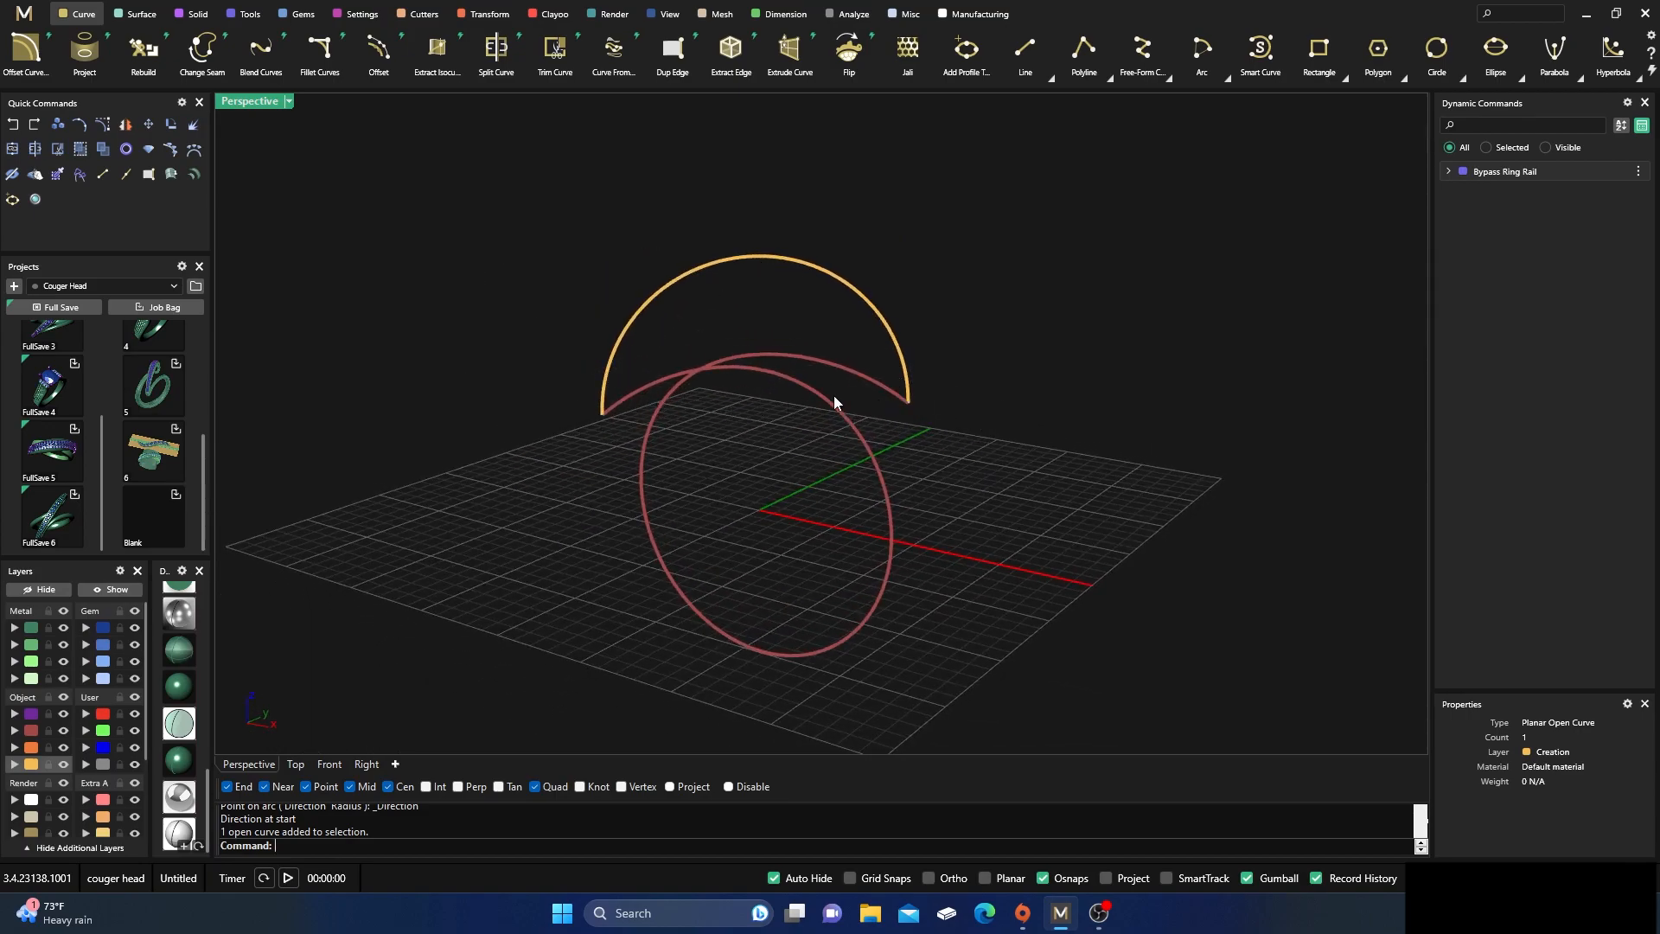
mouse_move(799, 489)
right_down()
mouse_move(760, 467)
mouse_move(782, 474)
right_up()
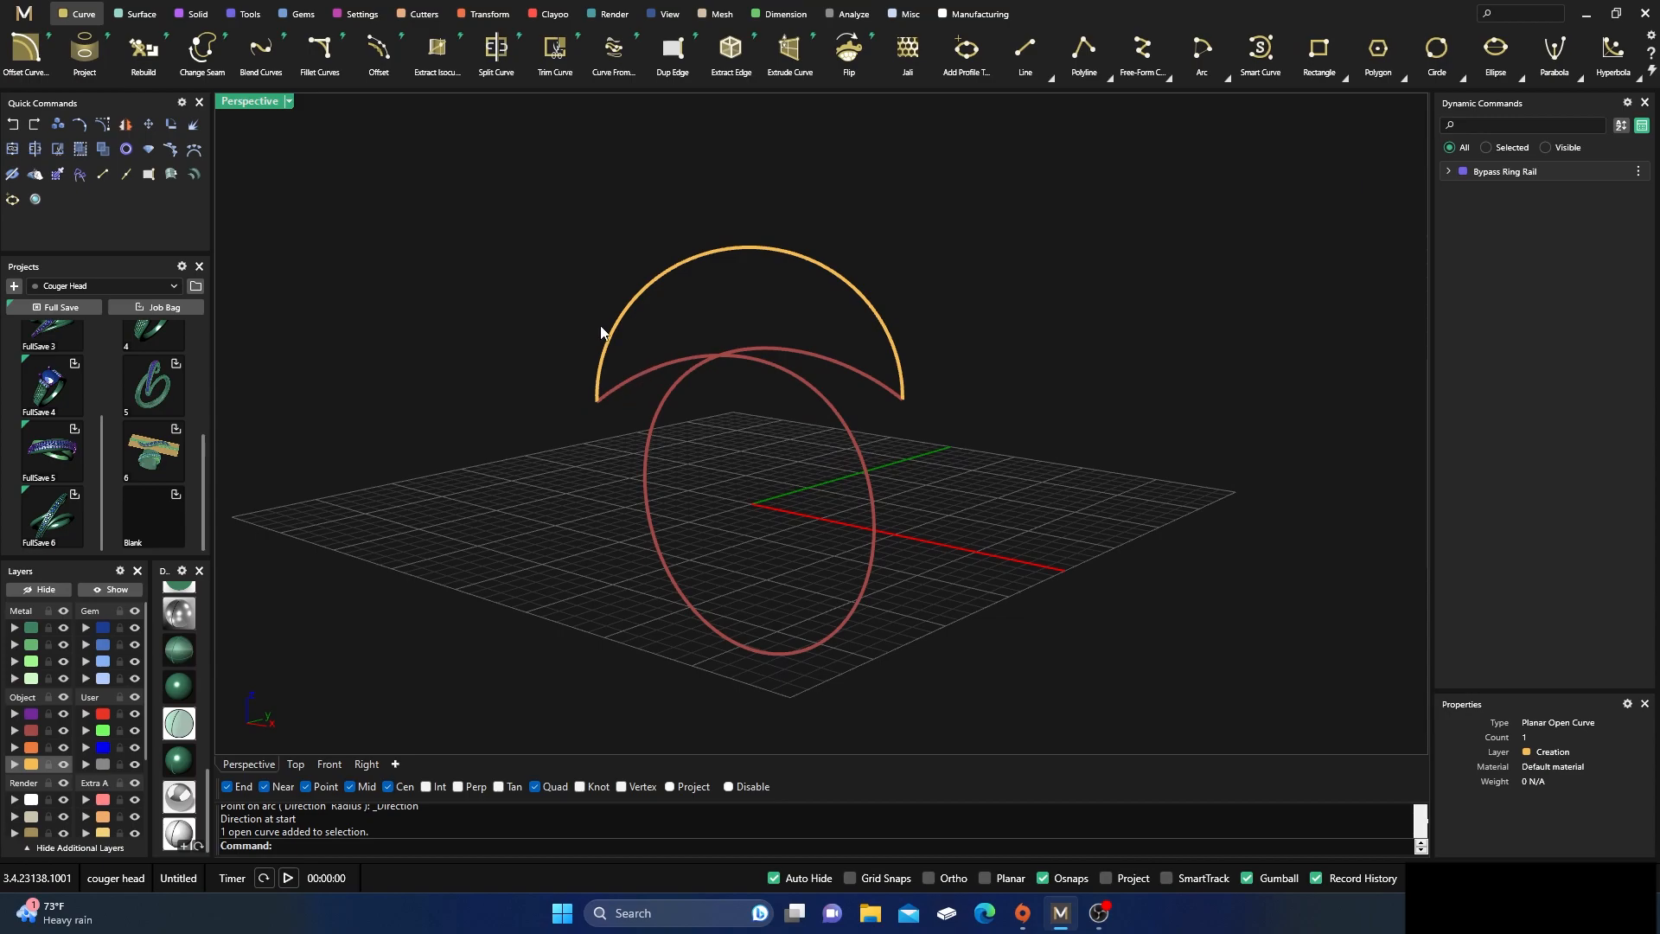
Match the arc's left end to the adjoining rail end with Tangency, preserving Tangency at the other end and averaging the curves
scroll(908, 65, down, 3)
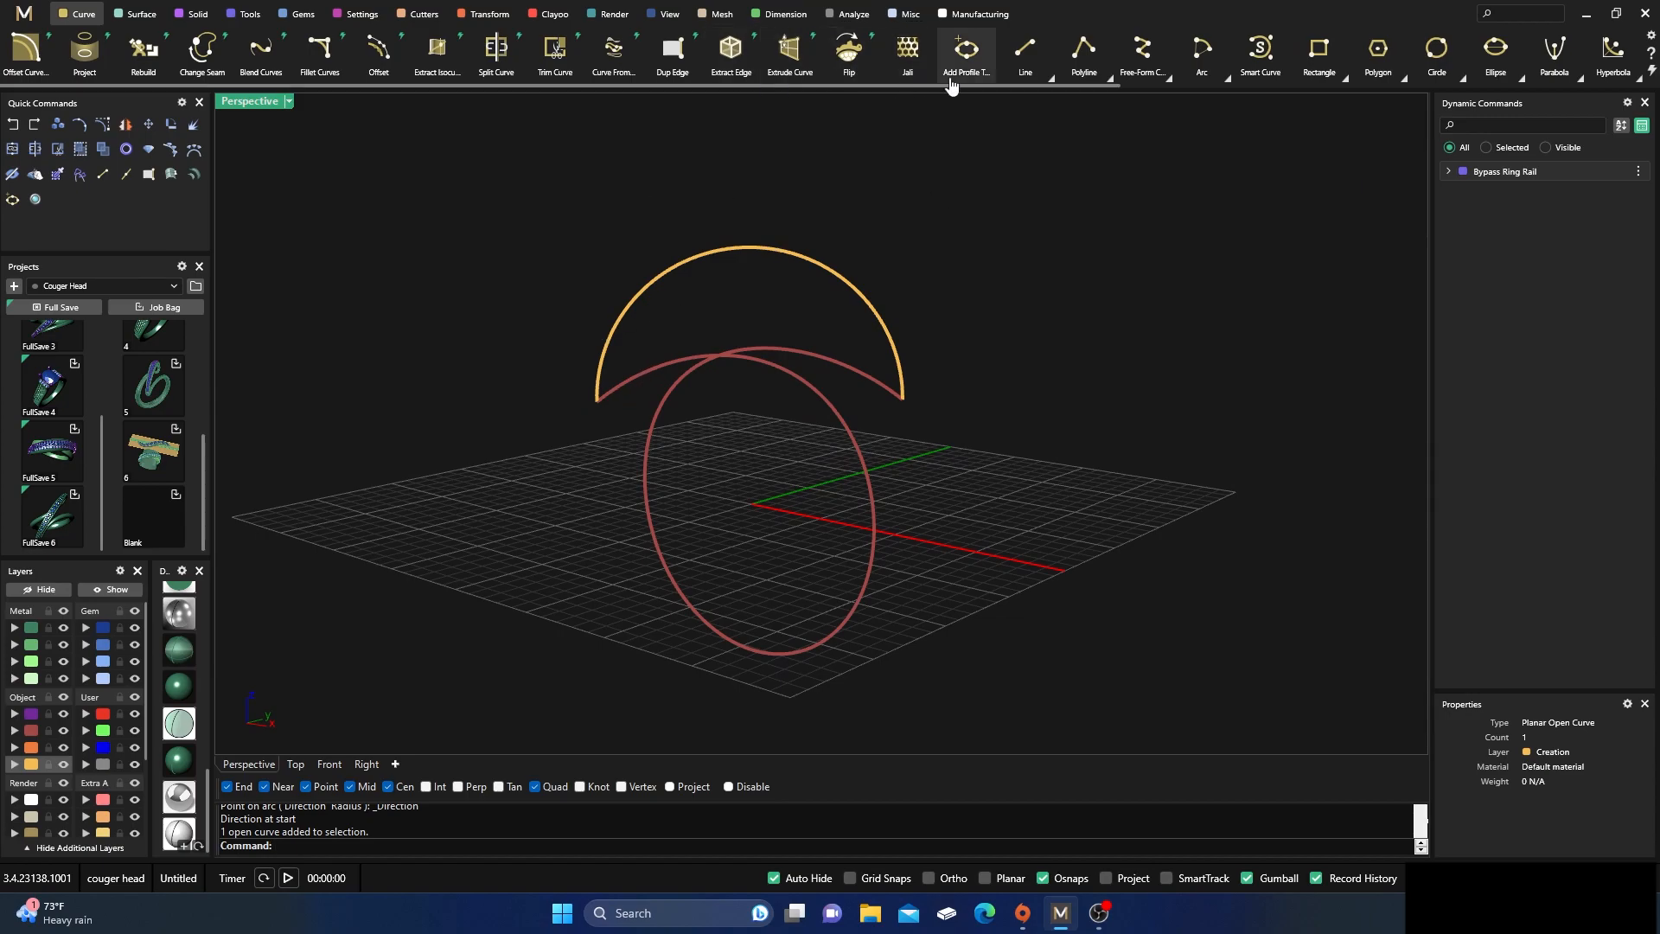
scroll(1215, 55, down, 3)
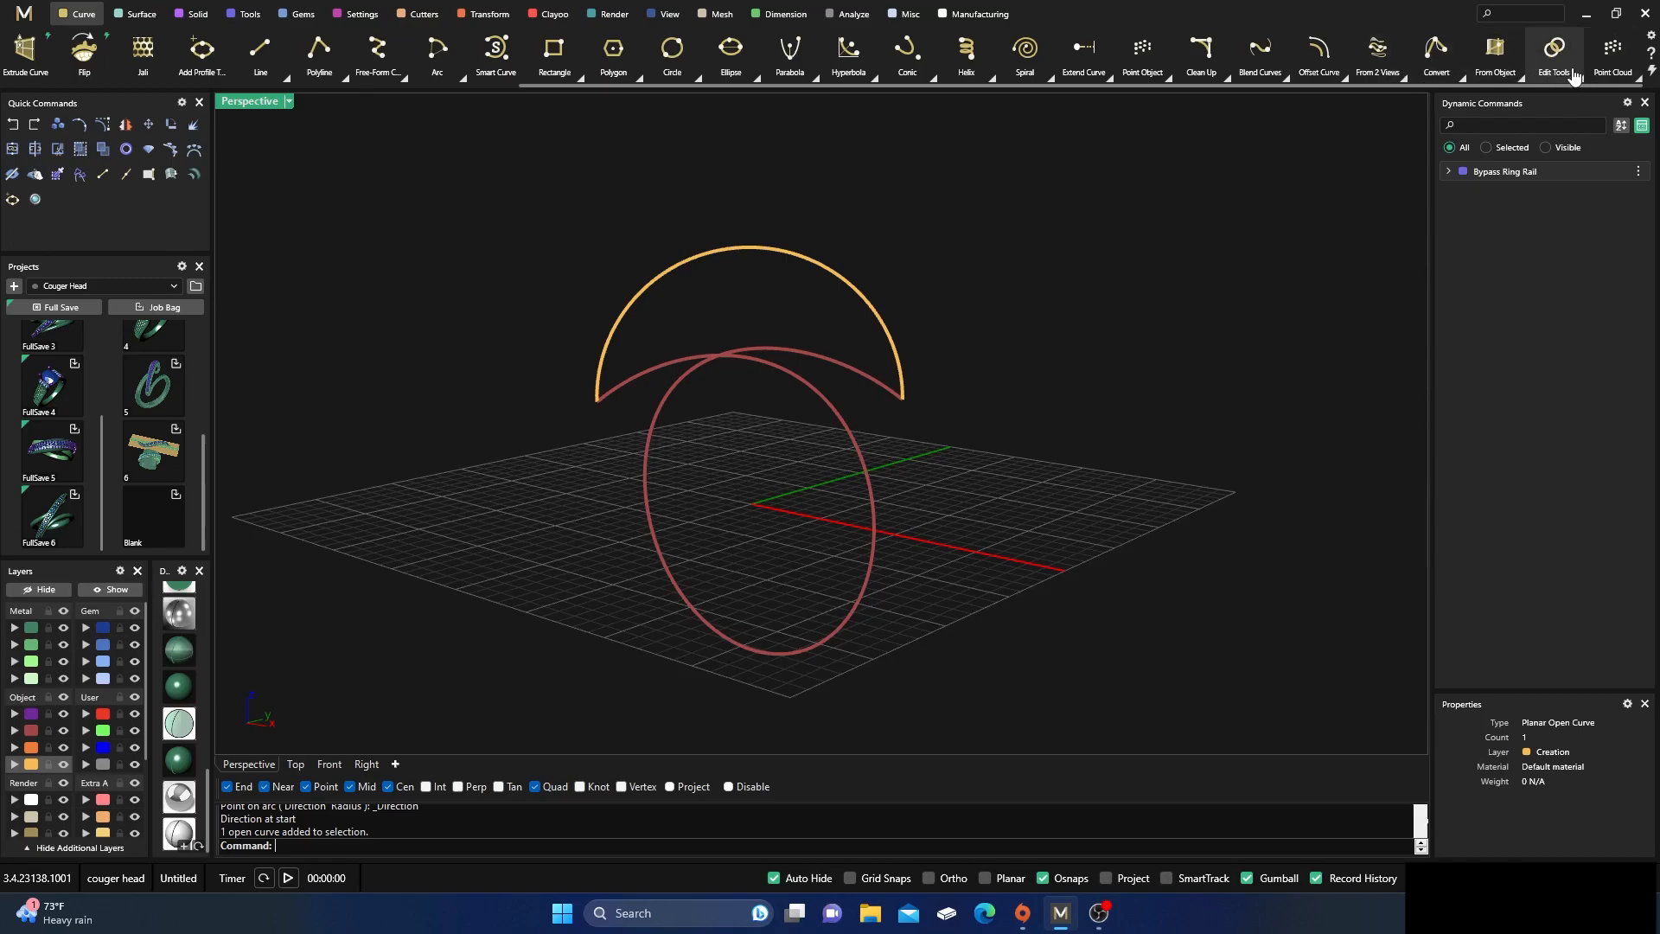
click(1577, 76)
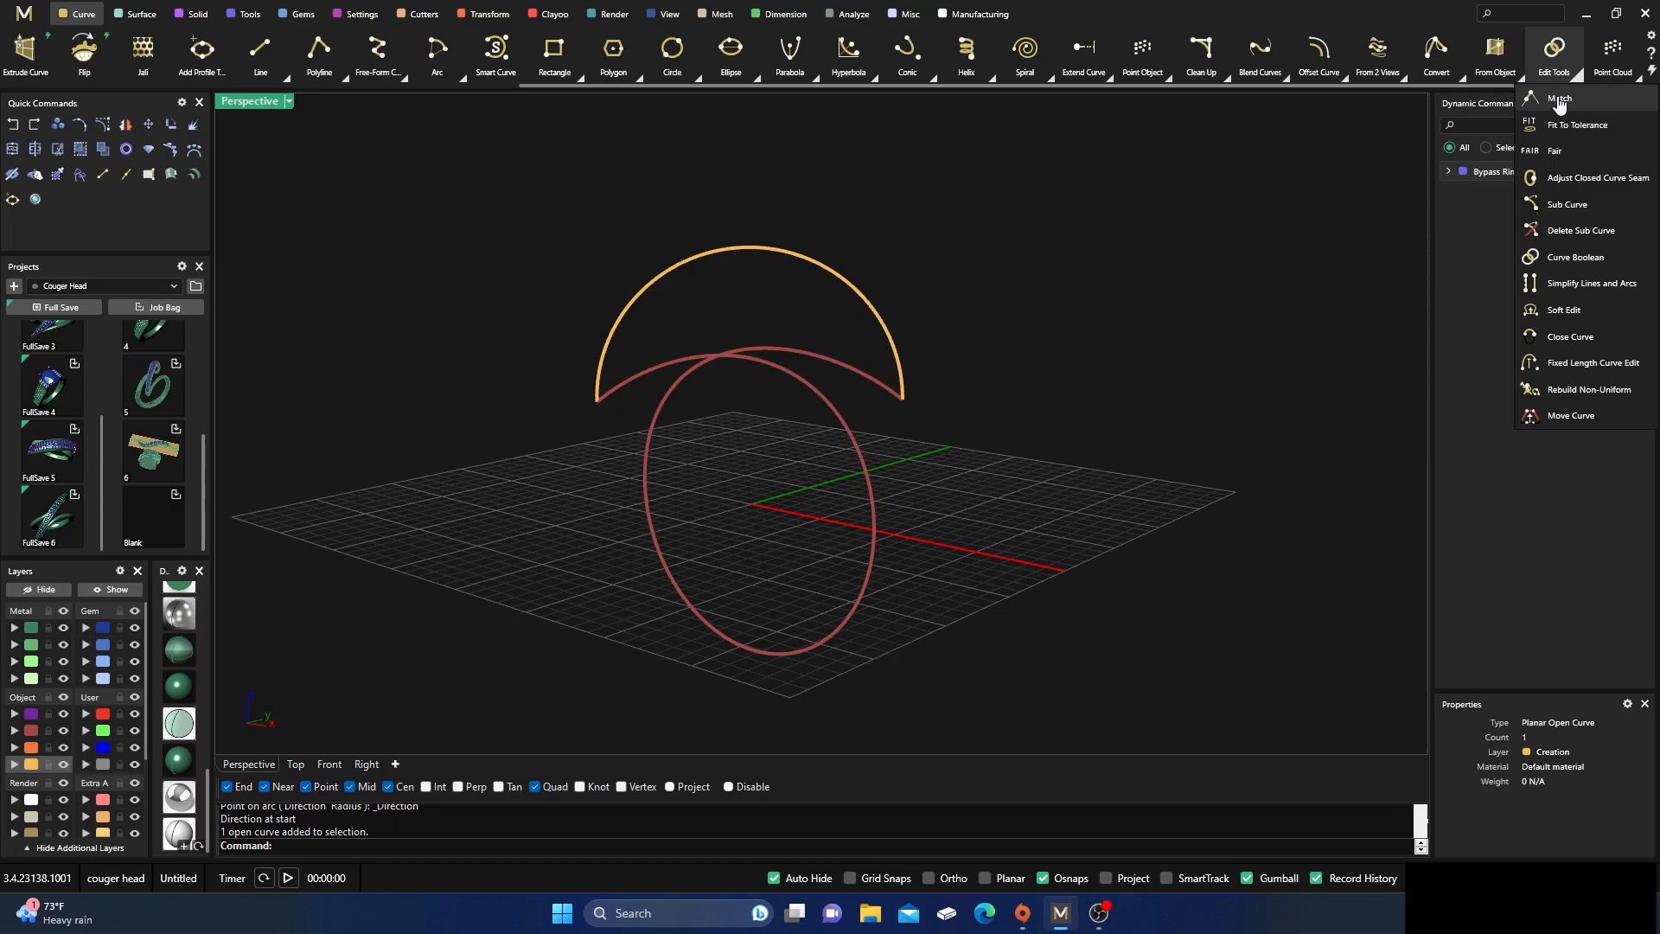
click(1560, 100)
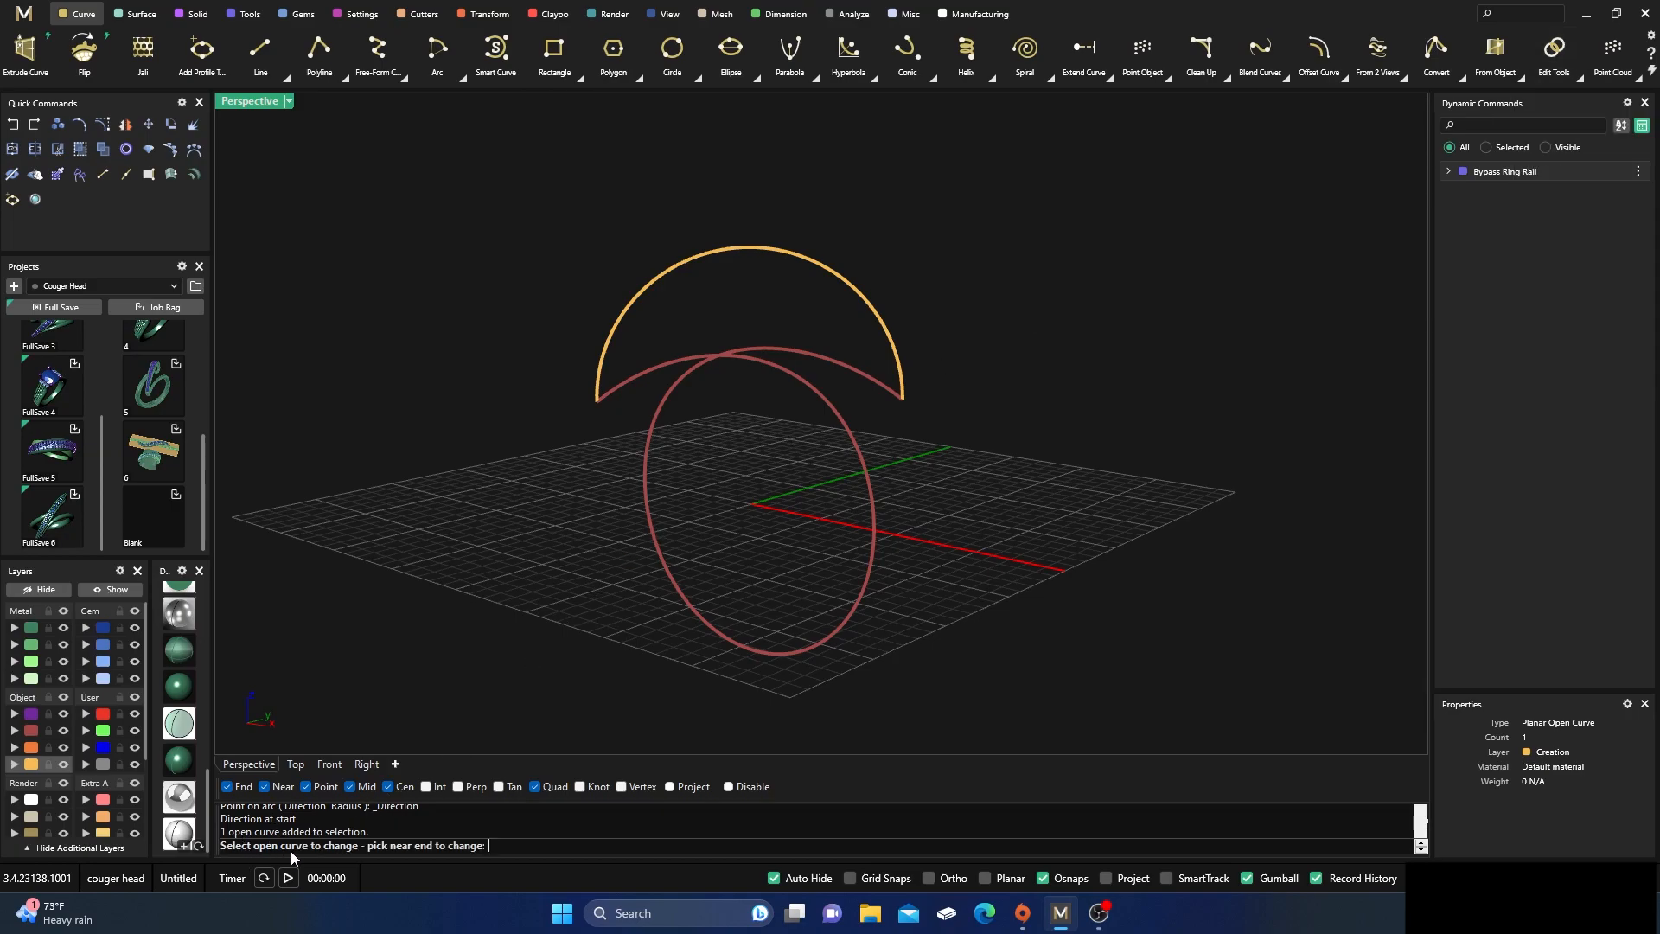
click(601, 379)
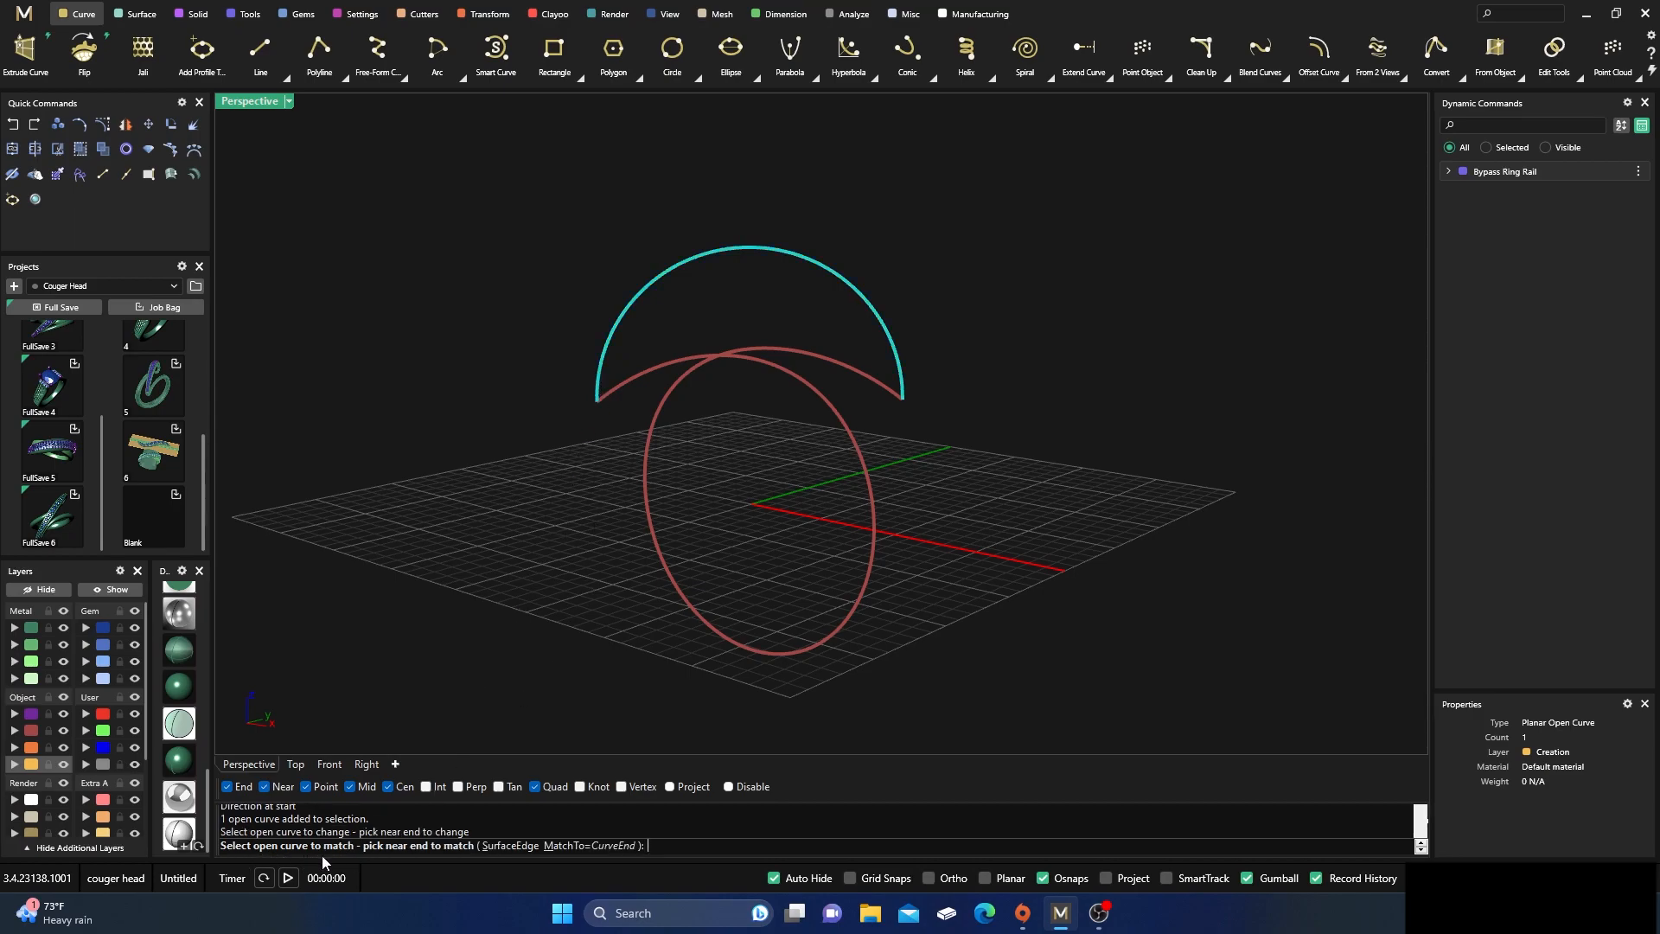
click(617, 396)
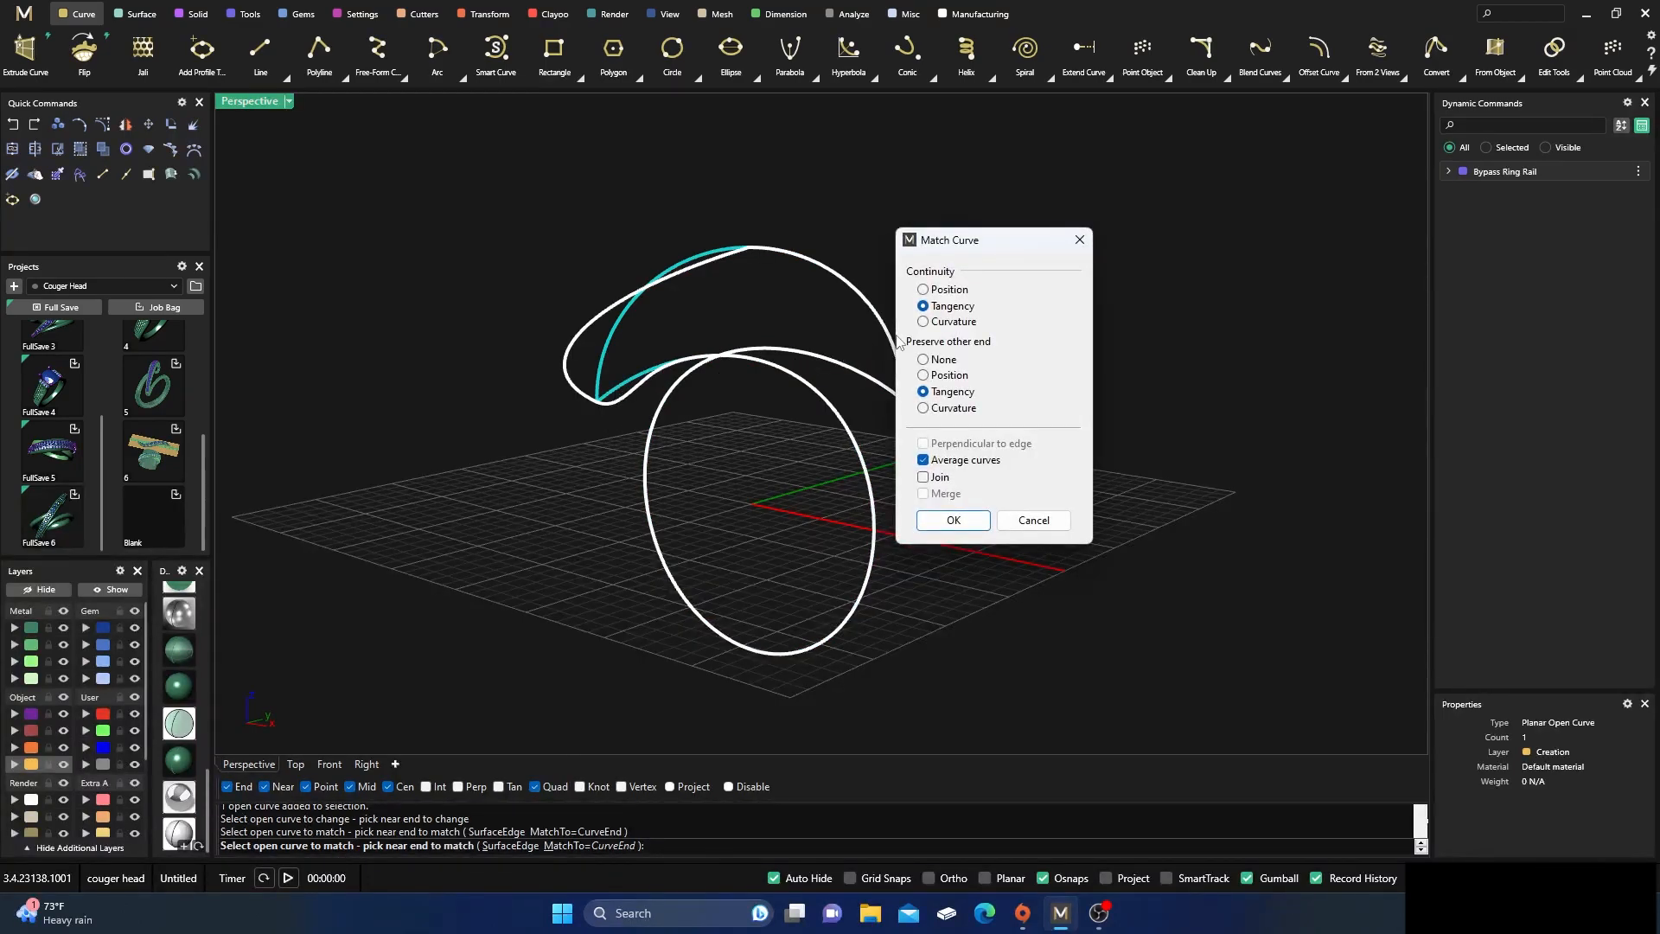
click(954, 520)
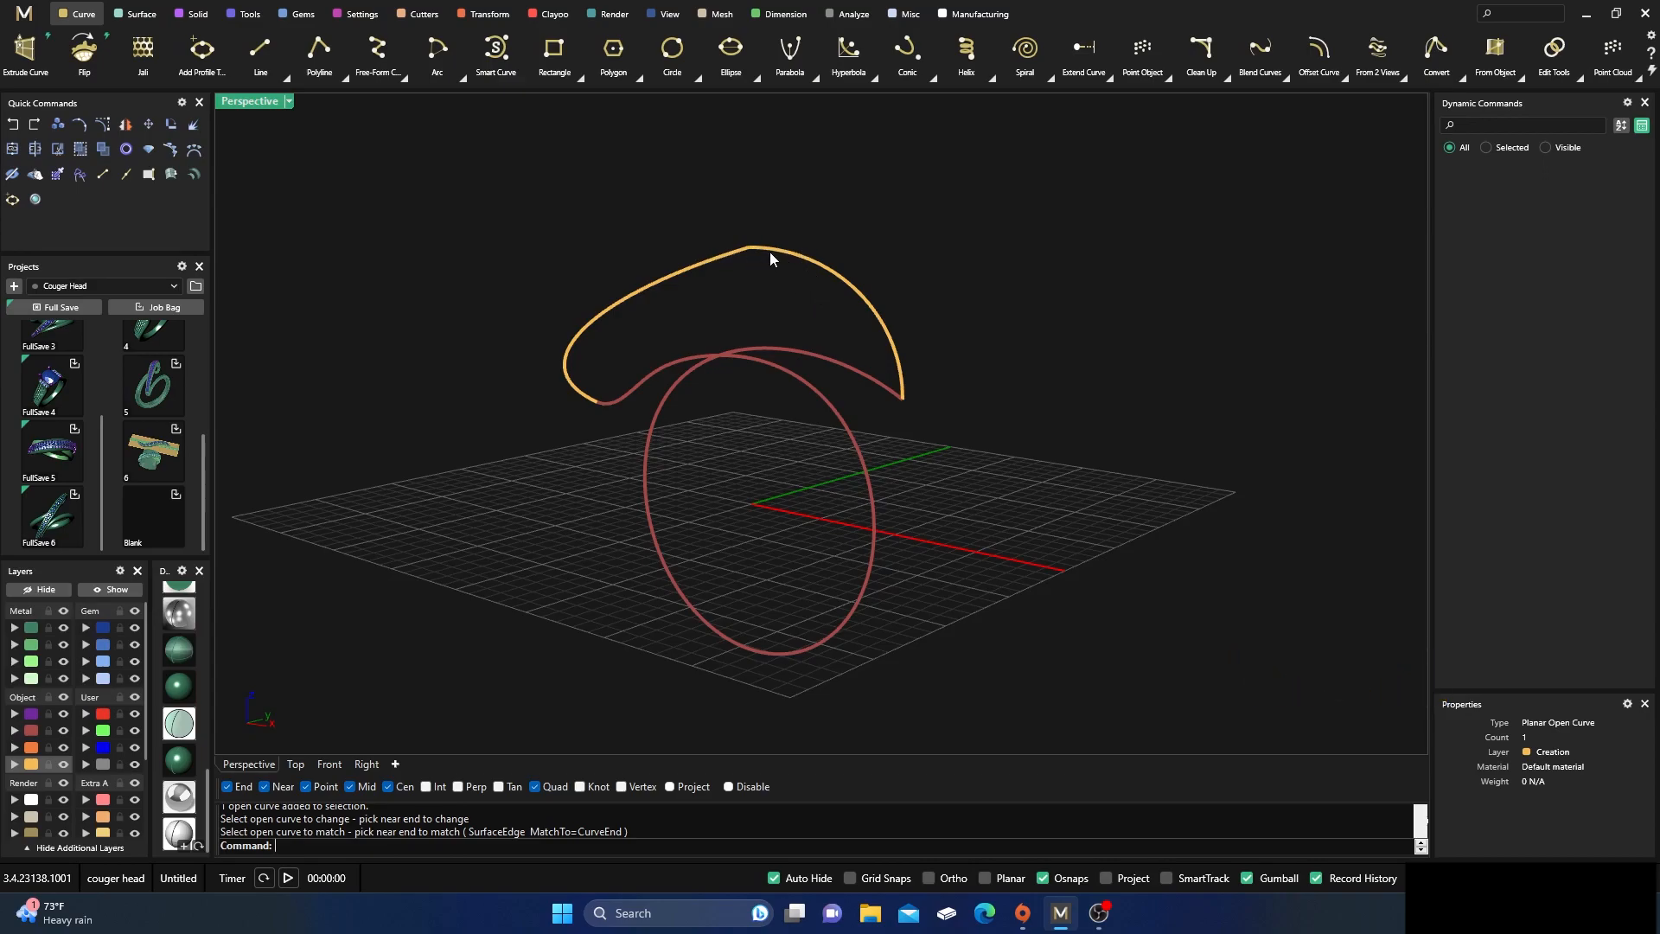
Match the arc's right end to the other rail end with Tangency at both ends and Average curves enabled
right_drag(917, 446, 948, 469)
right_click(943, 386)
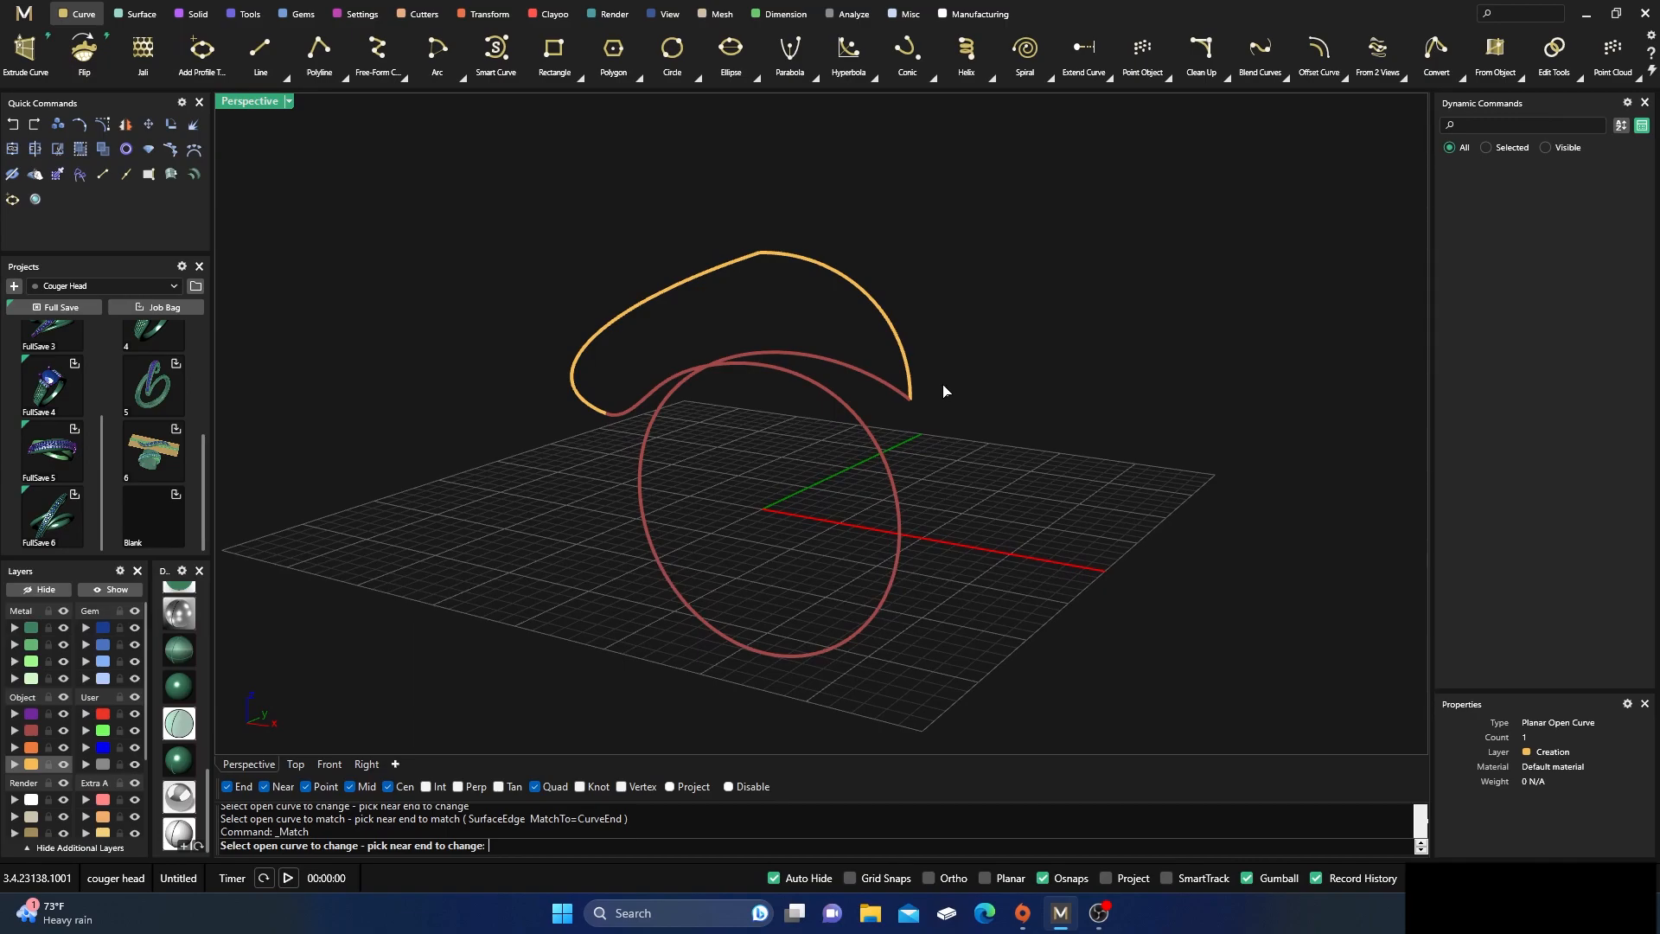
click(903, 357)
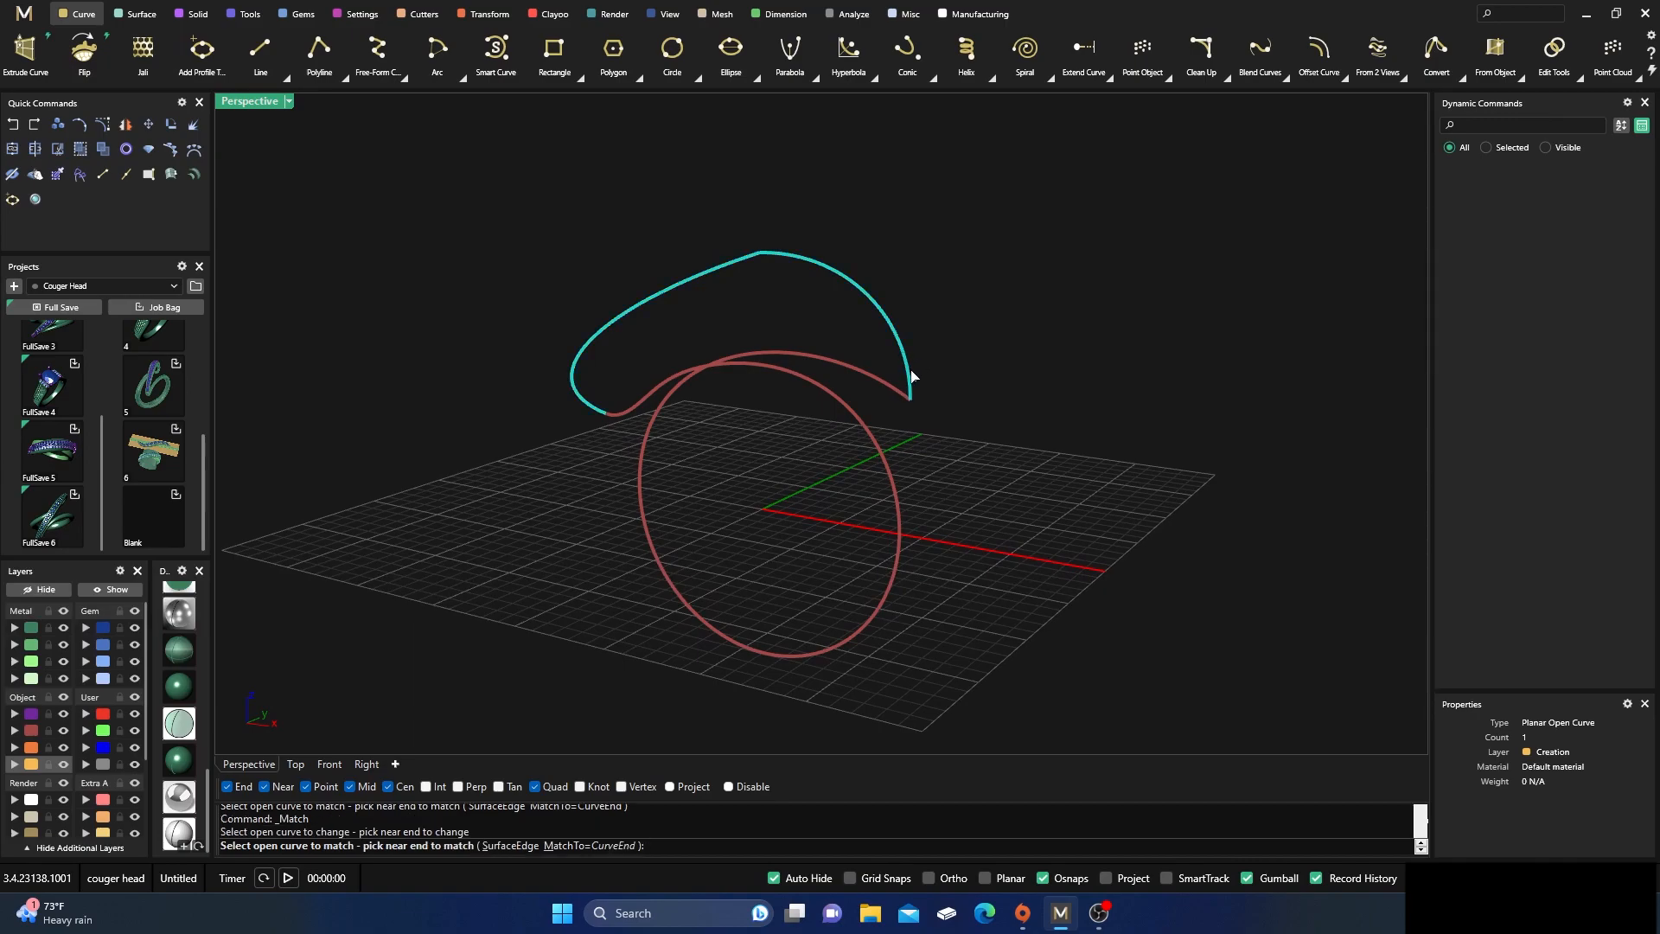
click(887, 388)
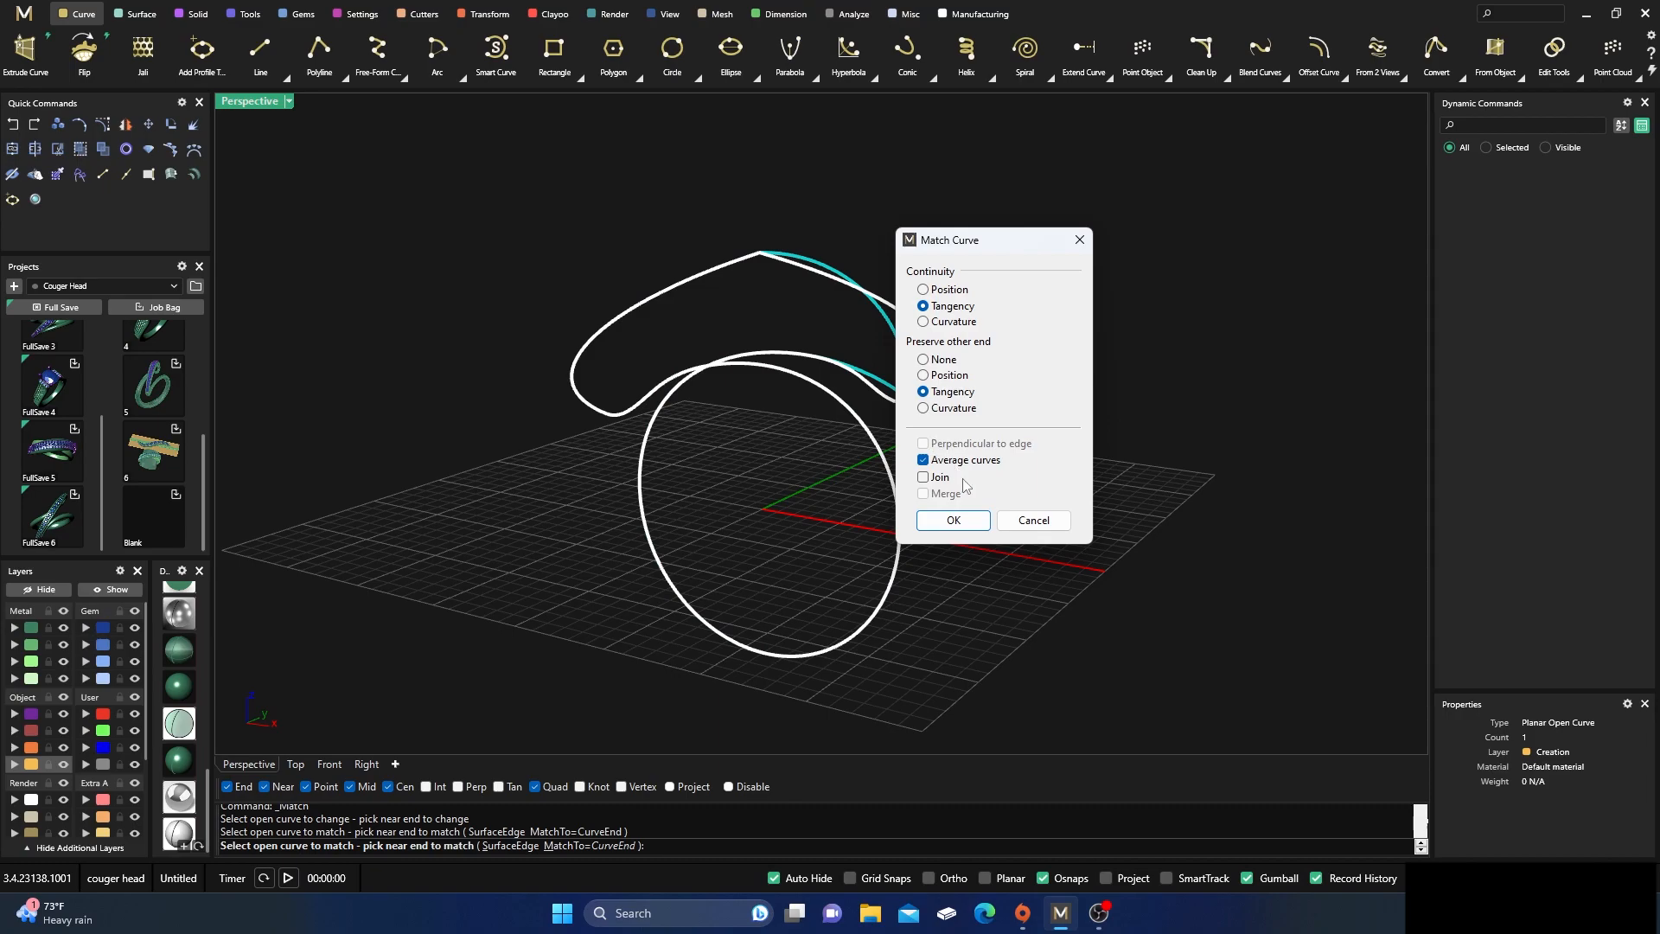
click(953, 520)
scroll(758, 247, up, 2)
scroll(759, 239, up, 2)
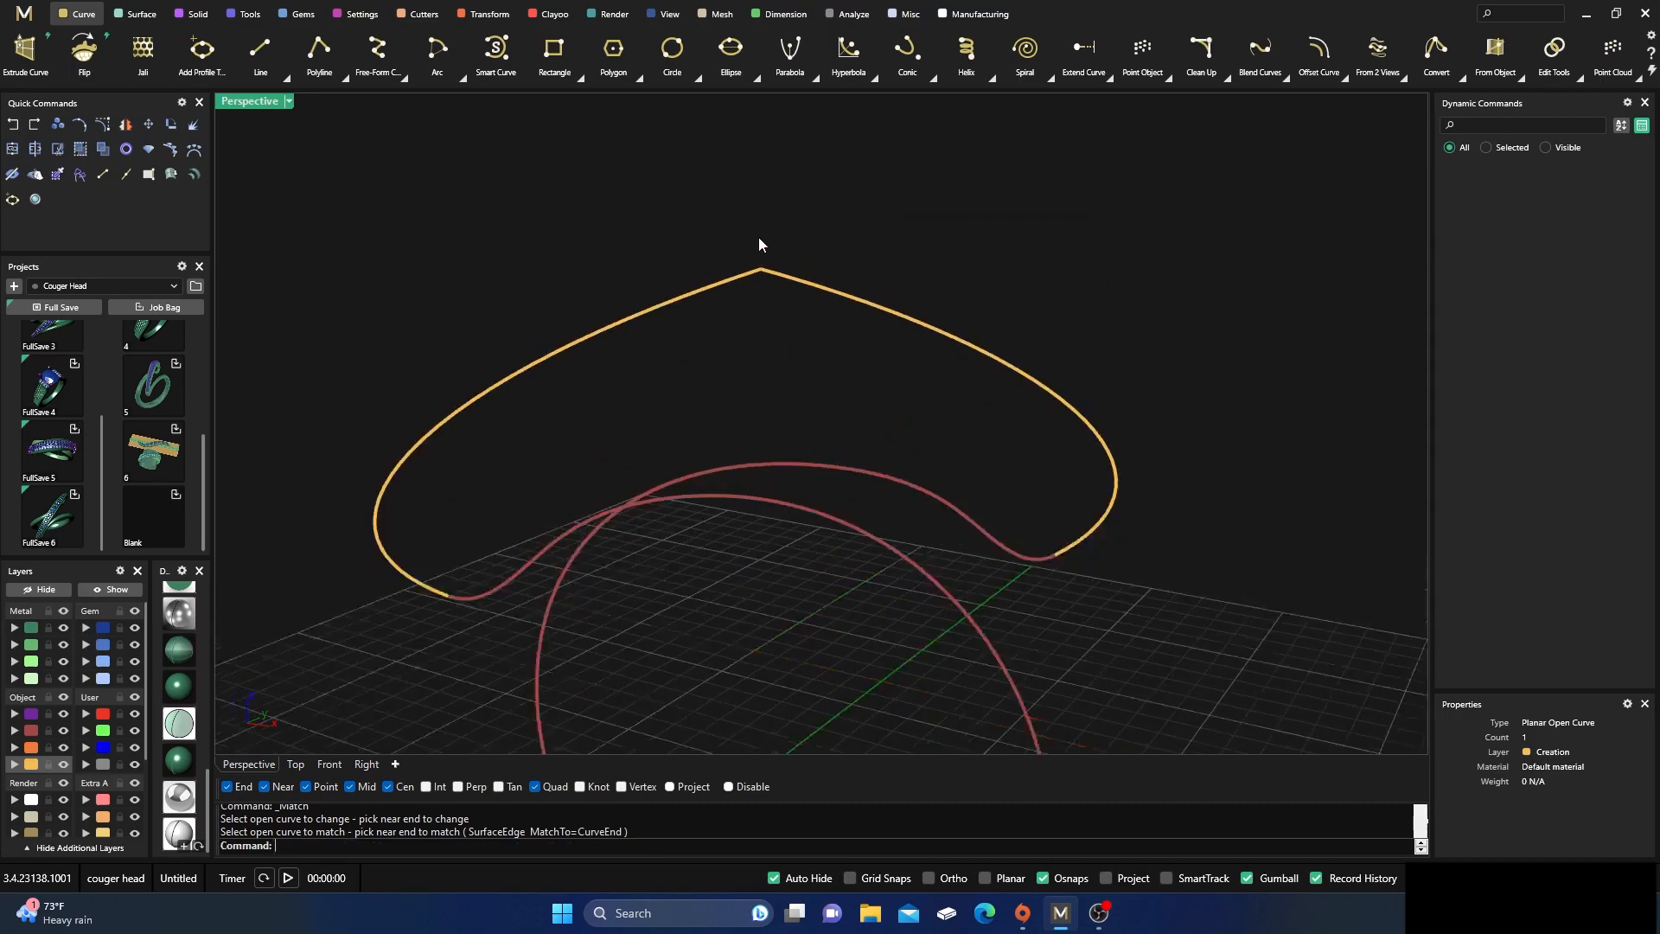
click(746, 281)
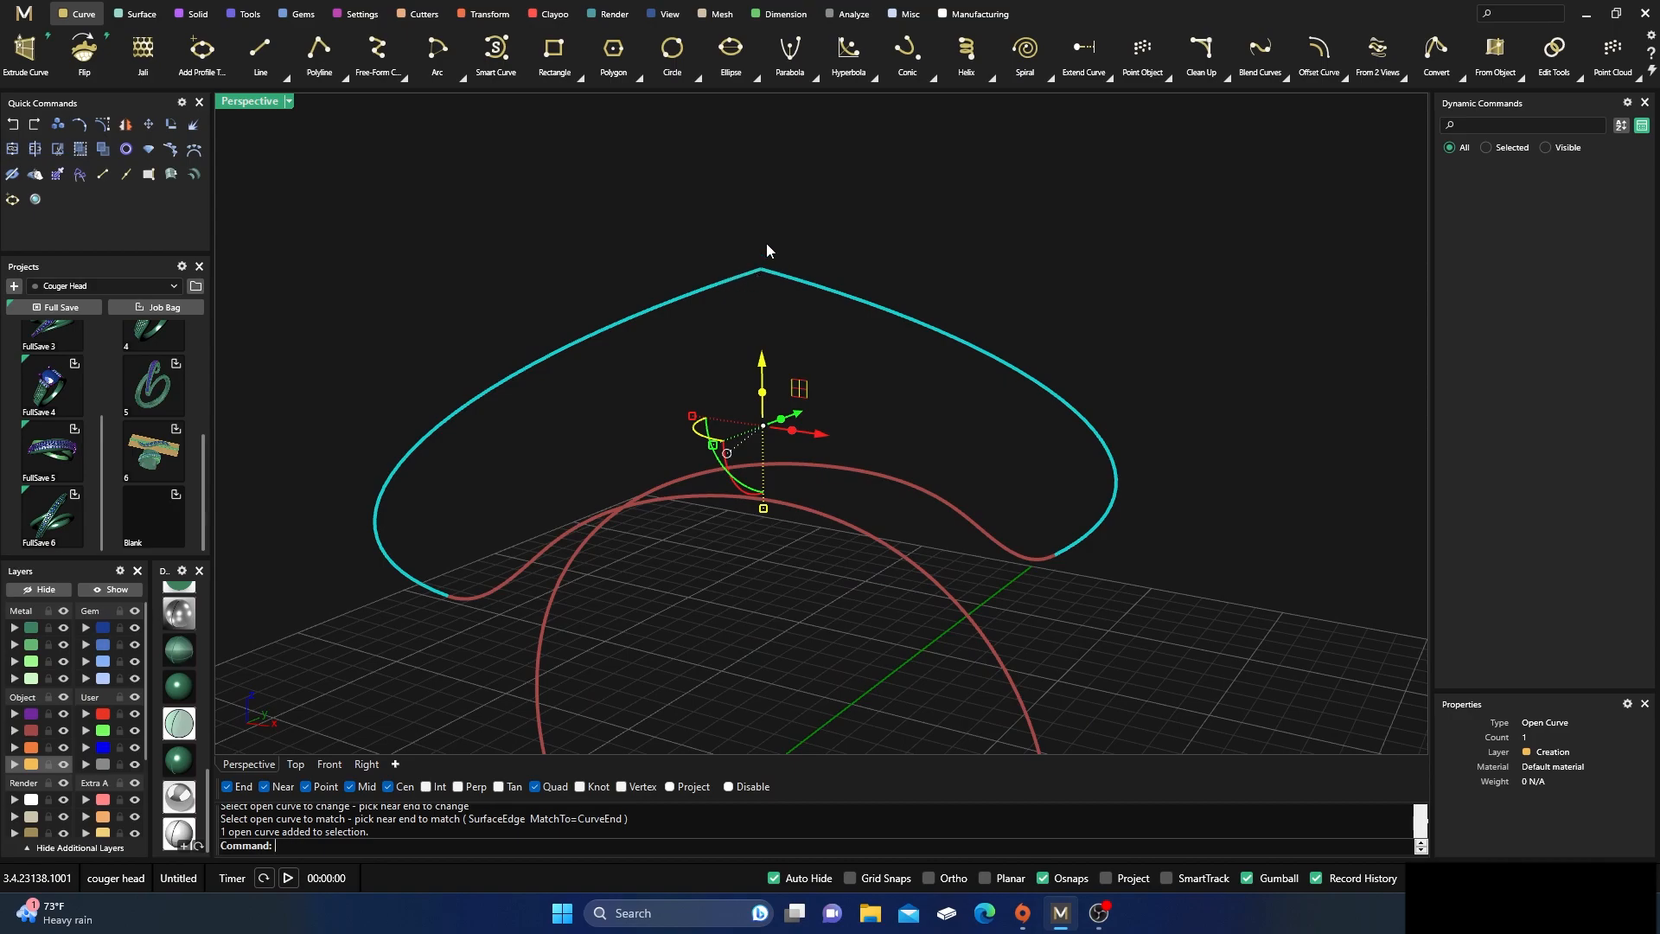
click(768, 205)
right_click(767, 205)
click(736, 284)
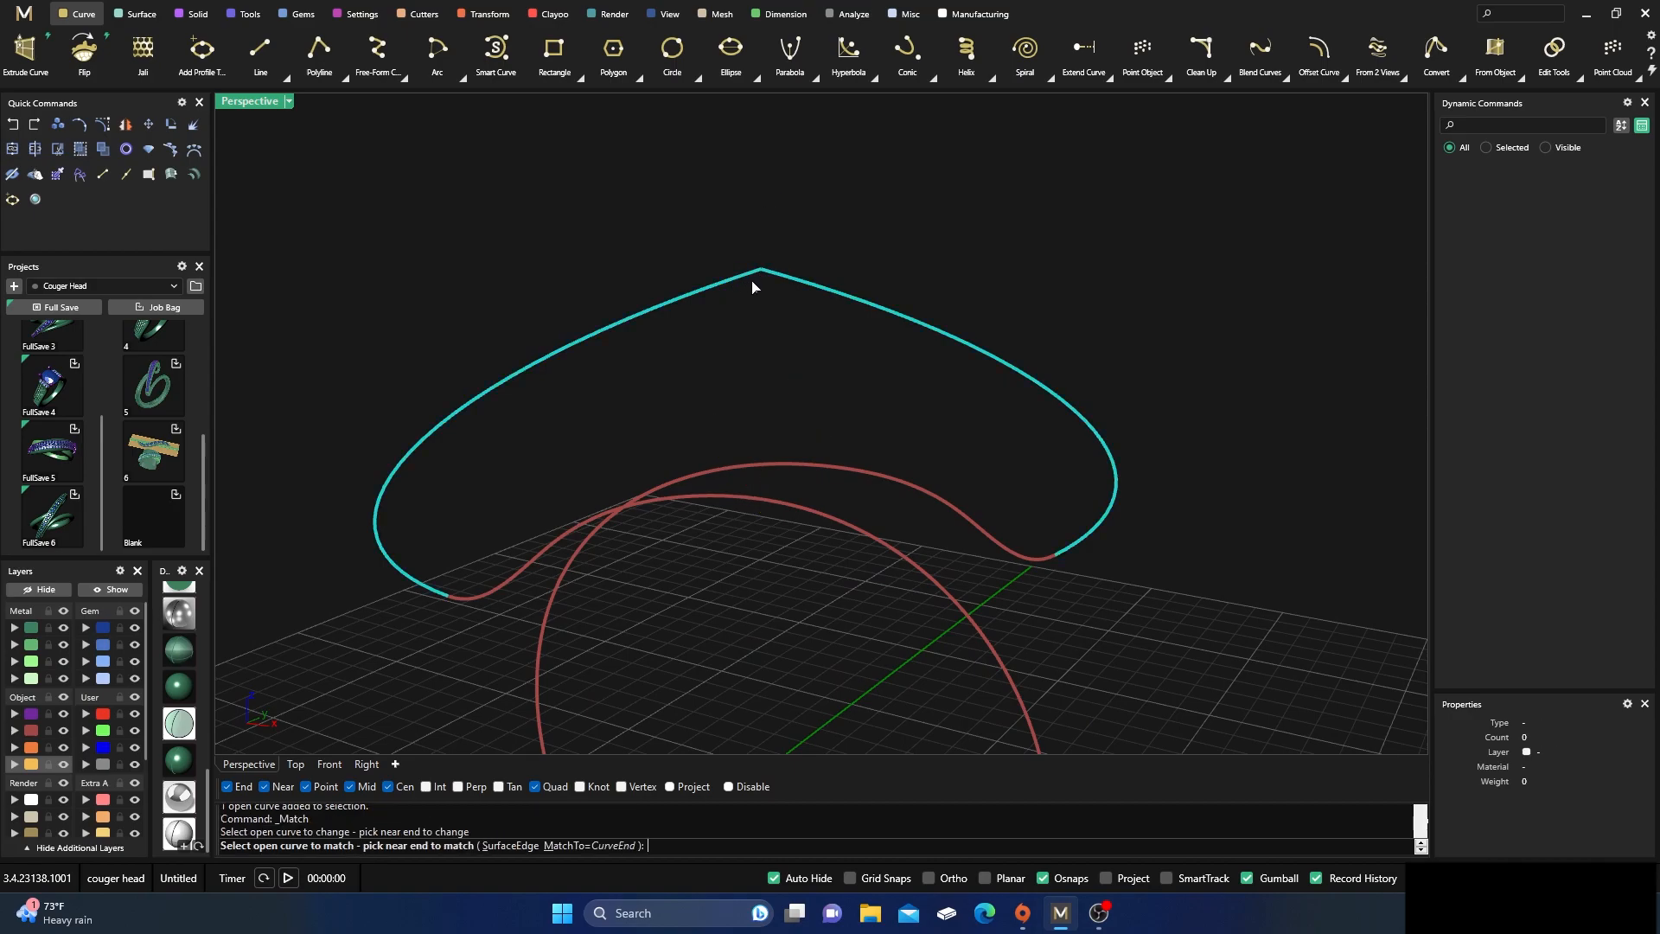
click(775, 278)
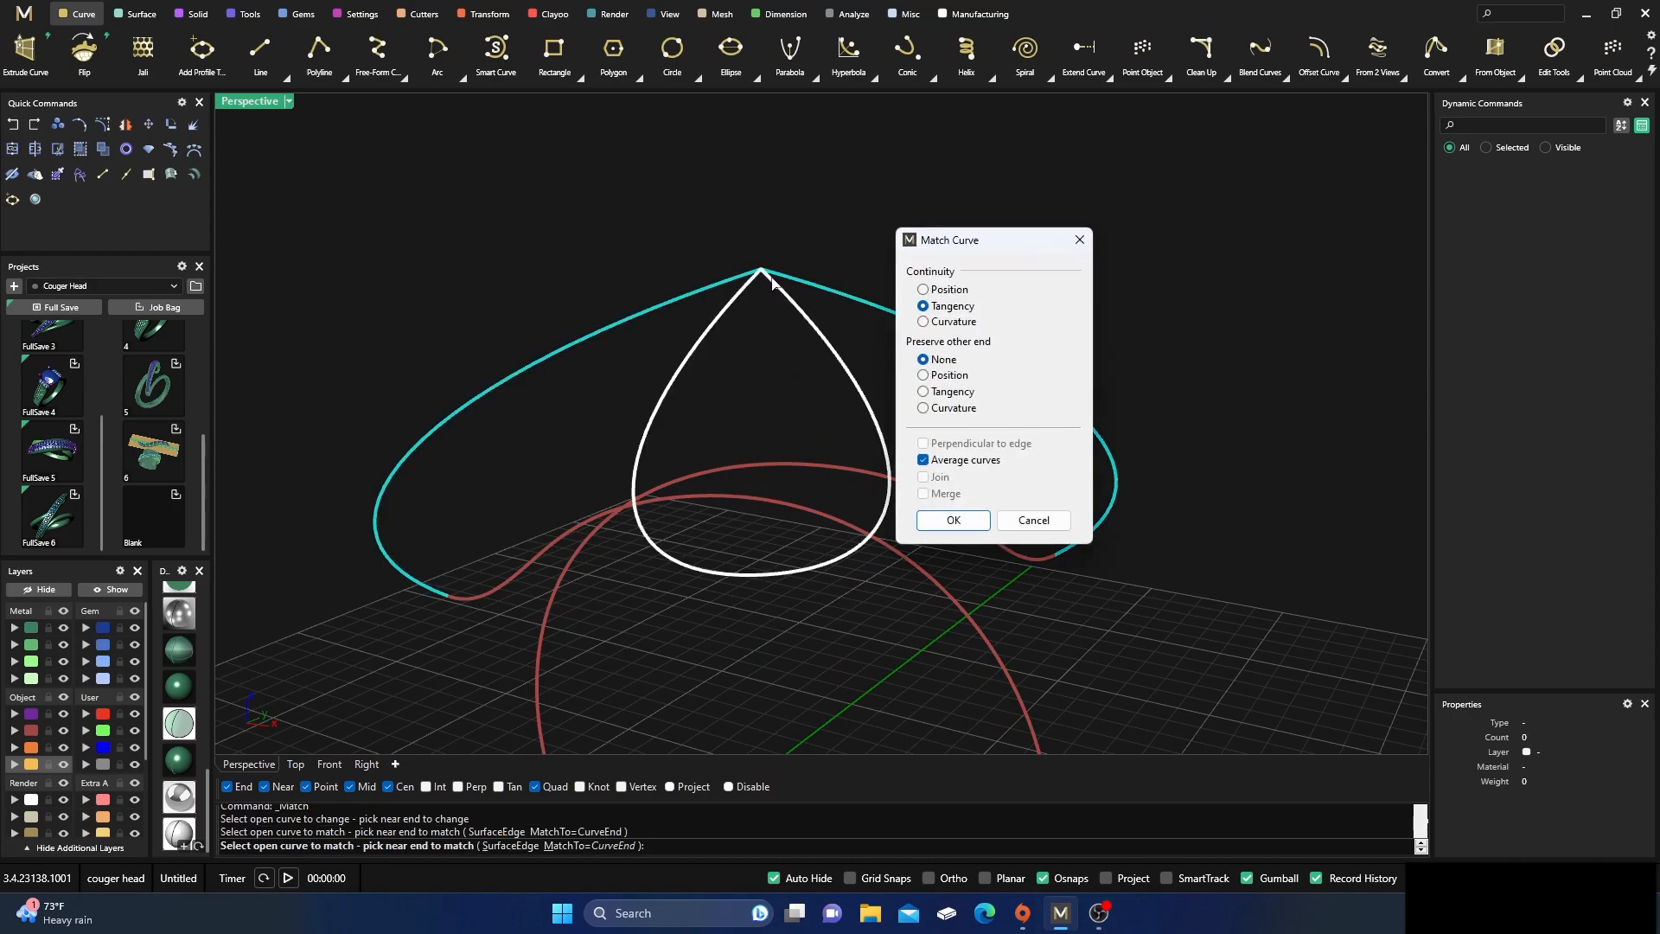
click(1032, 522)
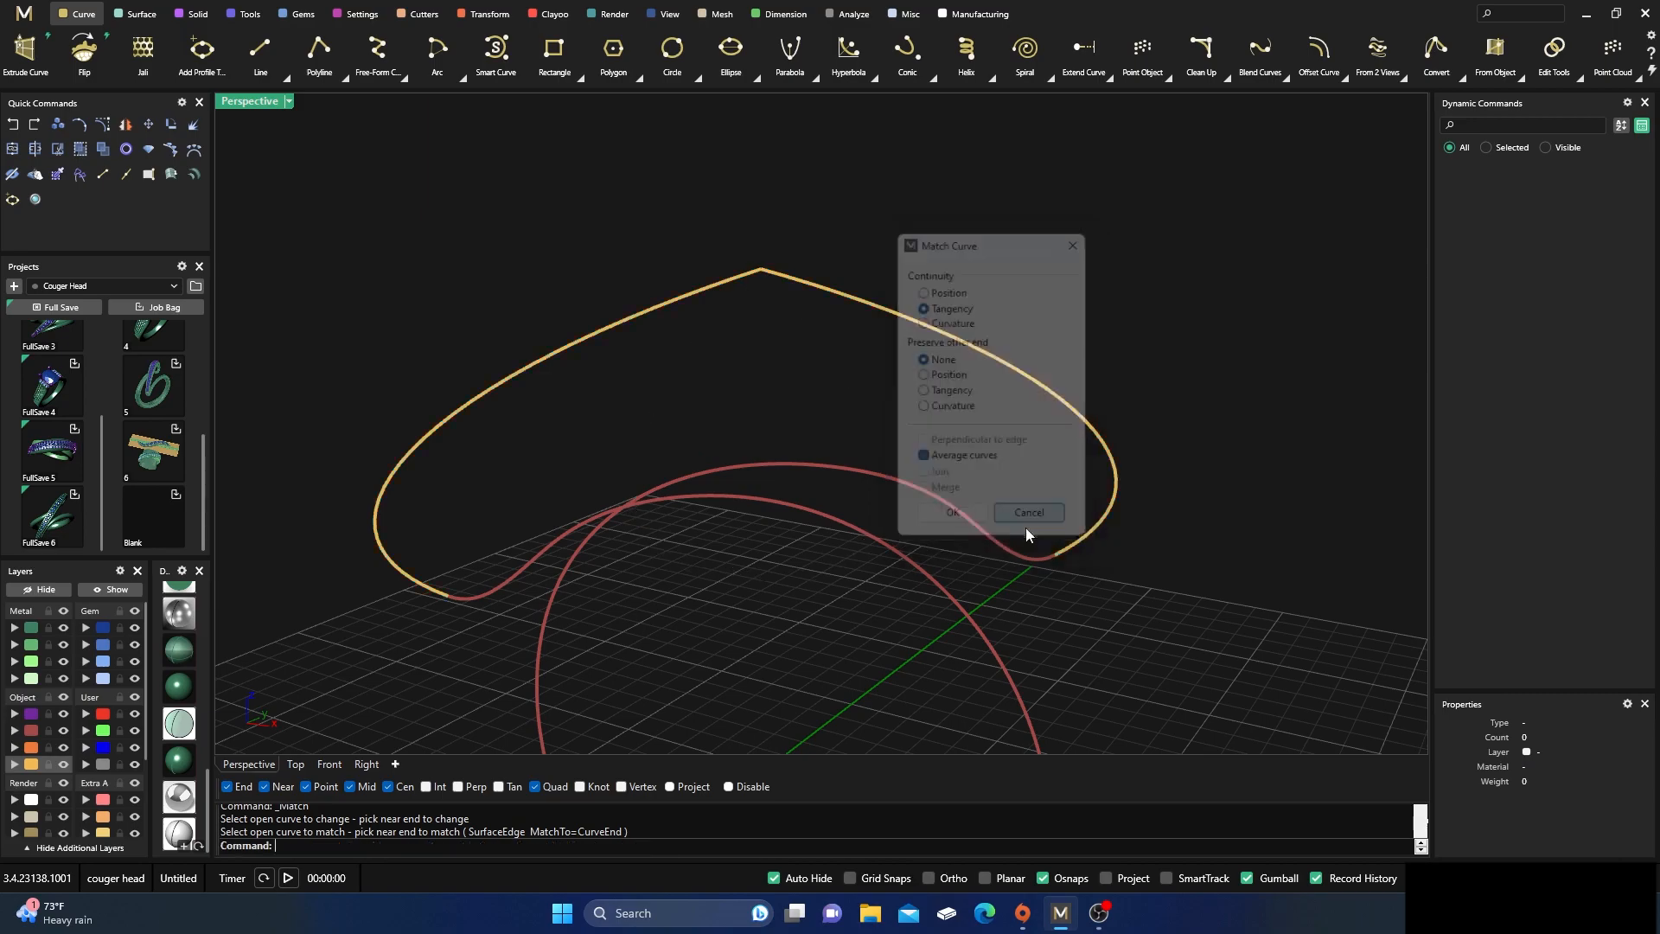
Explode the joined arc into its two separate halves
click(634, 320)
click(196, 132)
click(723, 281)
click(698, 223)
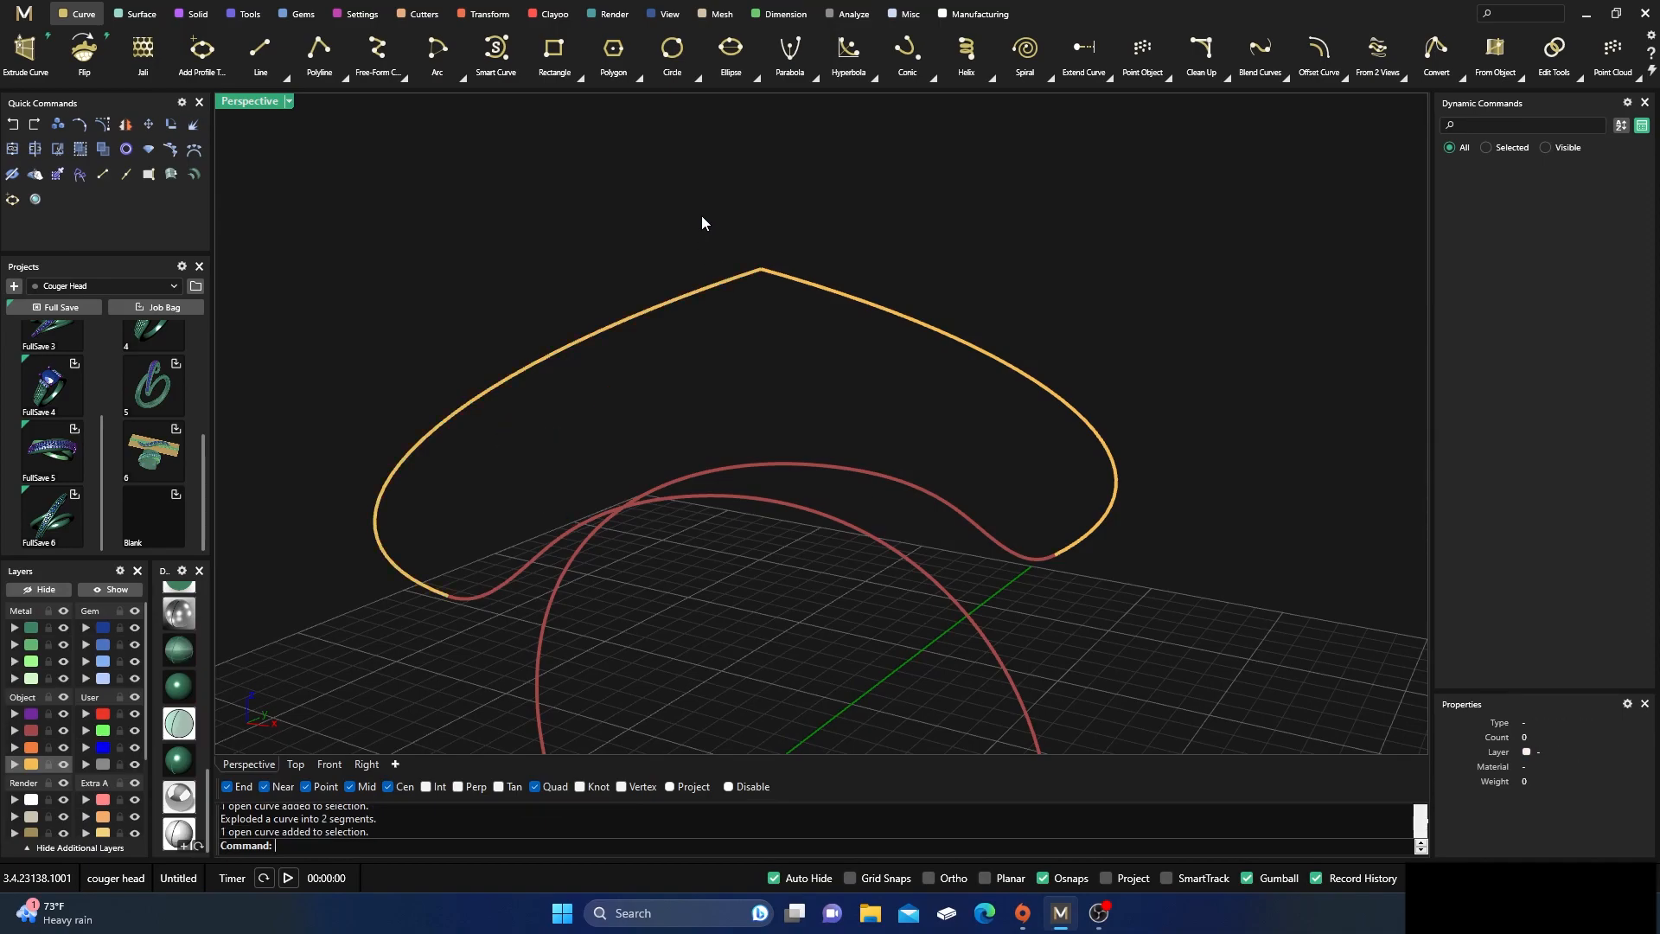
Match the two arc halves at their apex with Tangency, preserving Tangency at the other end and averaging the curves
right_click(336, 854)
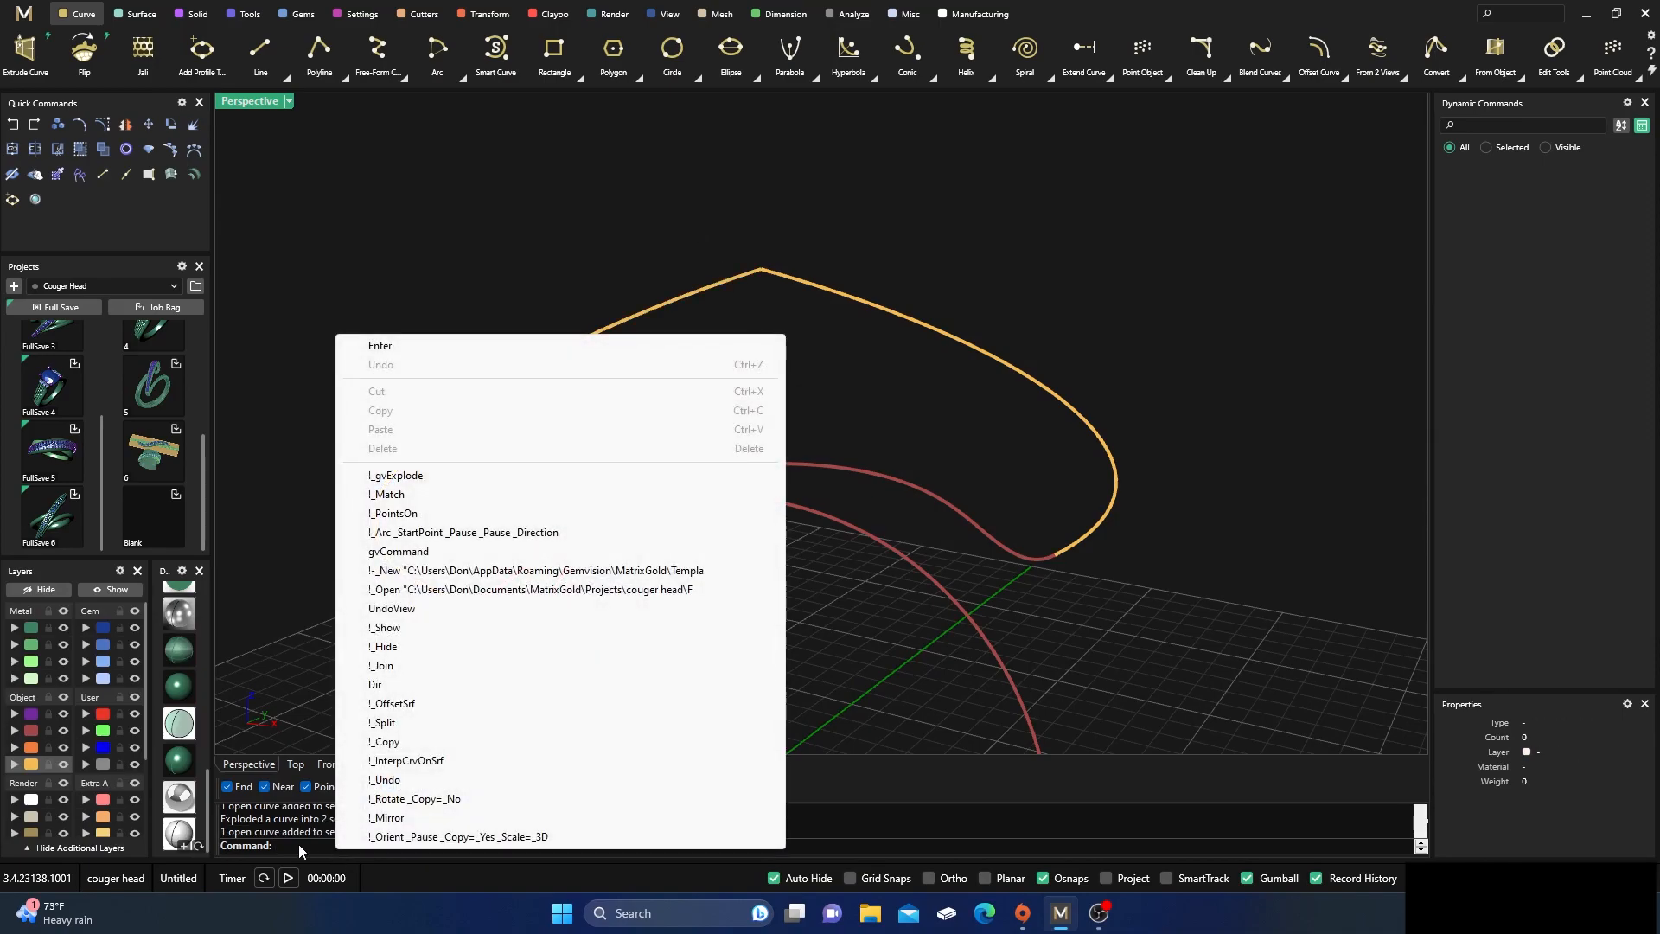
click(402, 496)
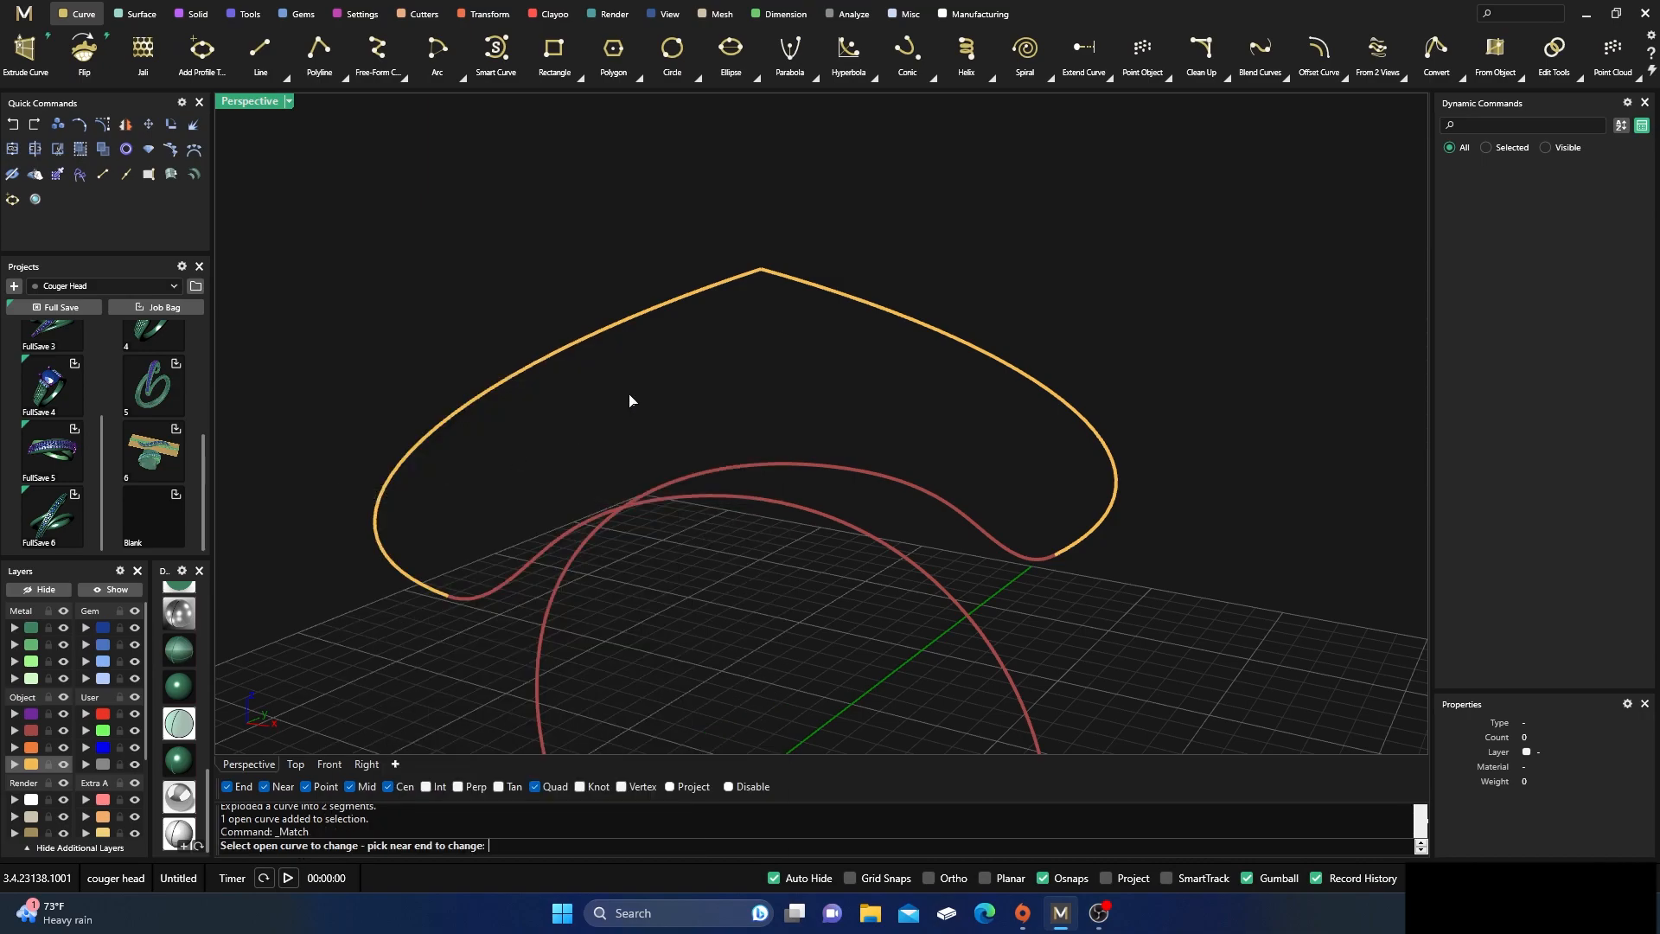
click(740, 283)
click(777, 286)
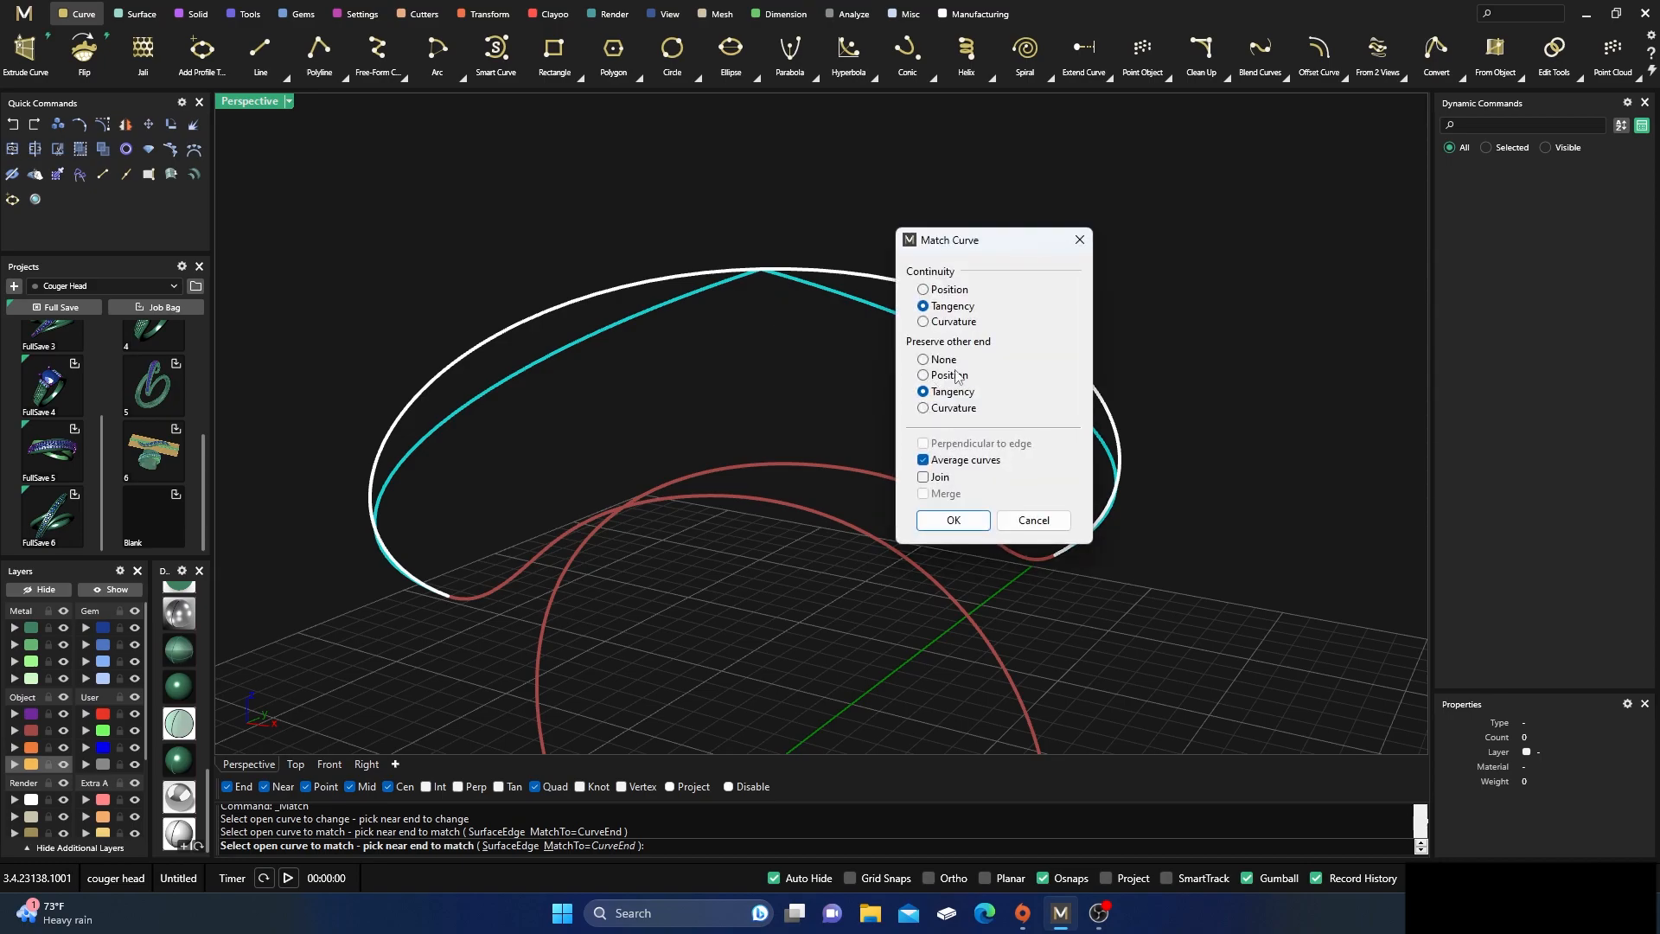
click(951, 521)
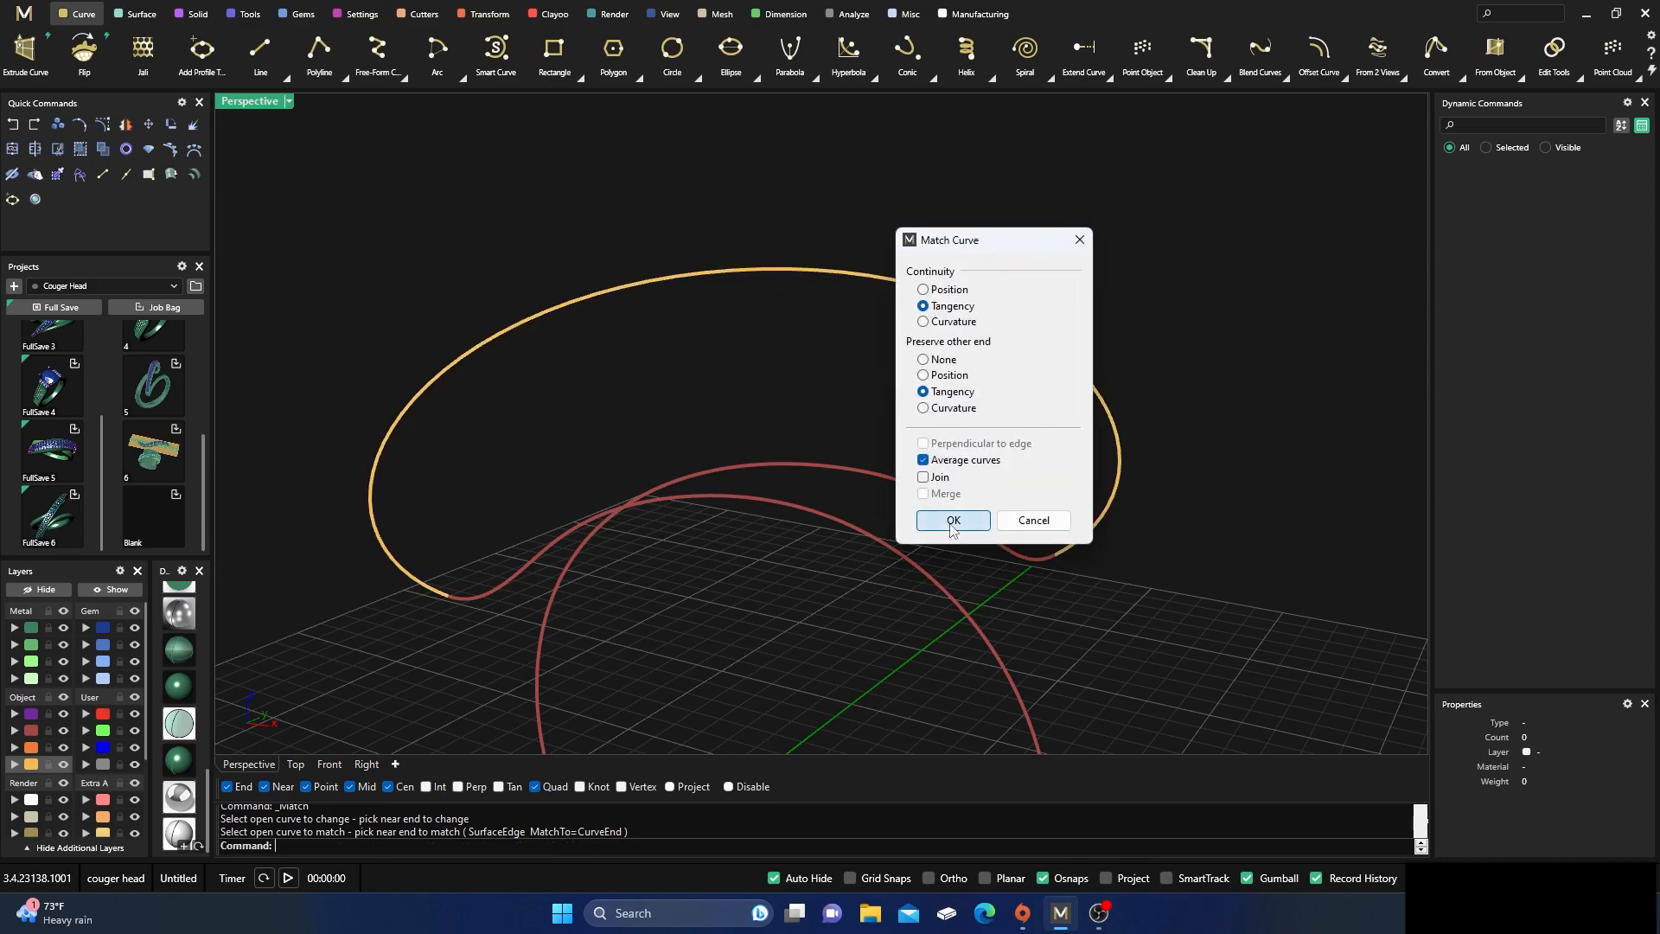
Place an oval profile at the start of the red ring rail with Profile Placer and rotate it a quarter turn
right_drag(845, 437, 745, 469)
scroll(748, 459, up, 3)
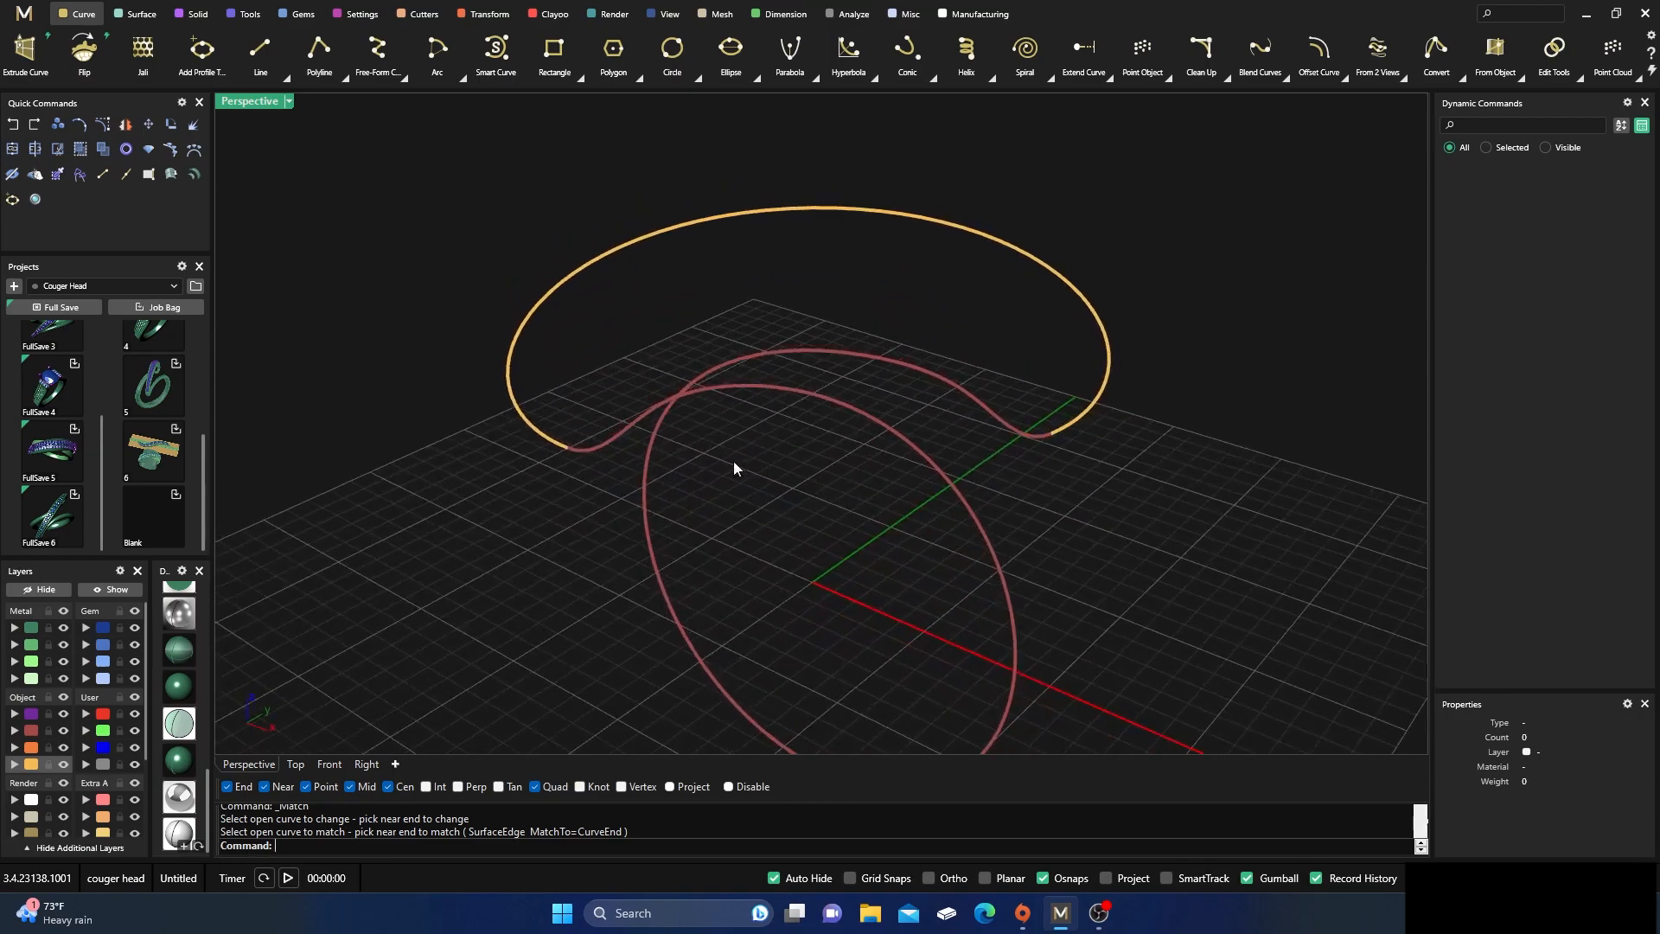
click(591, 454)
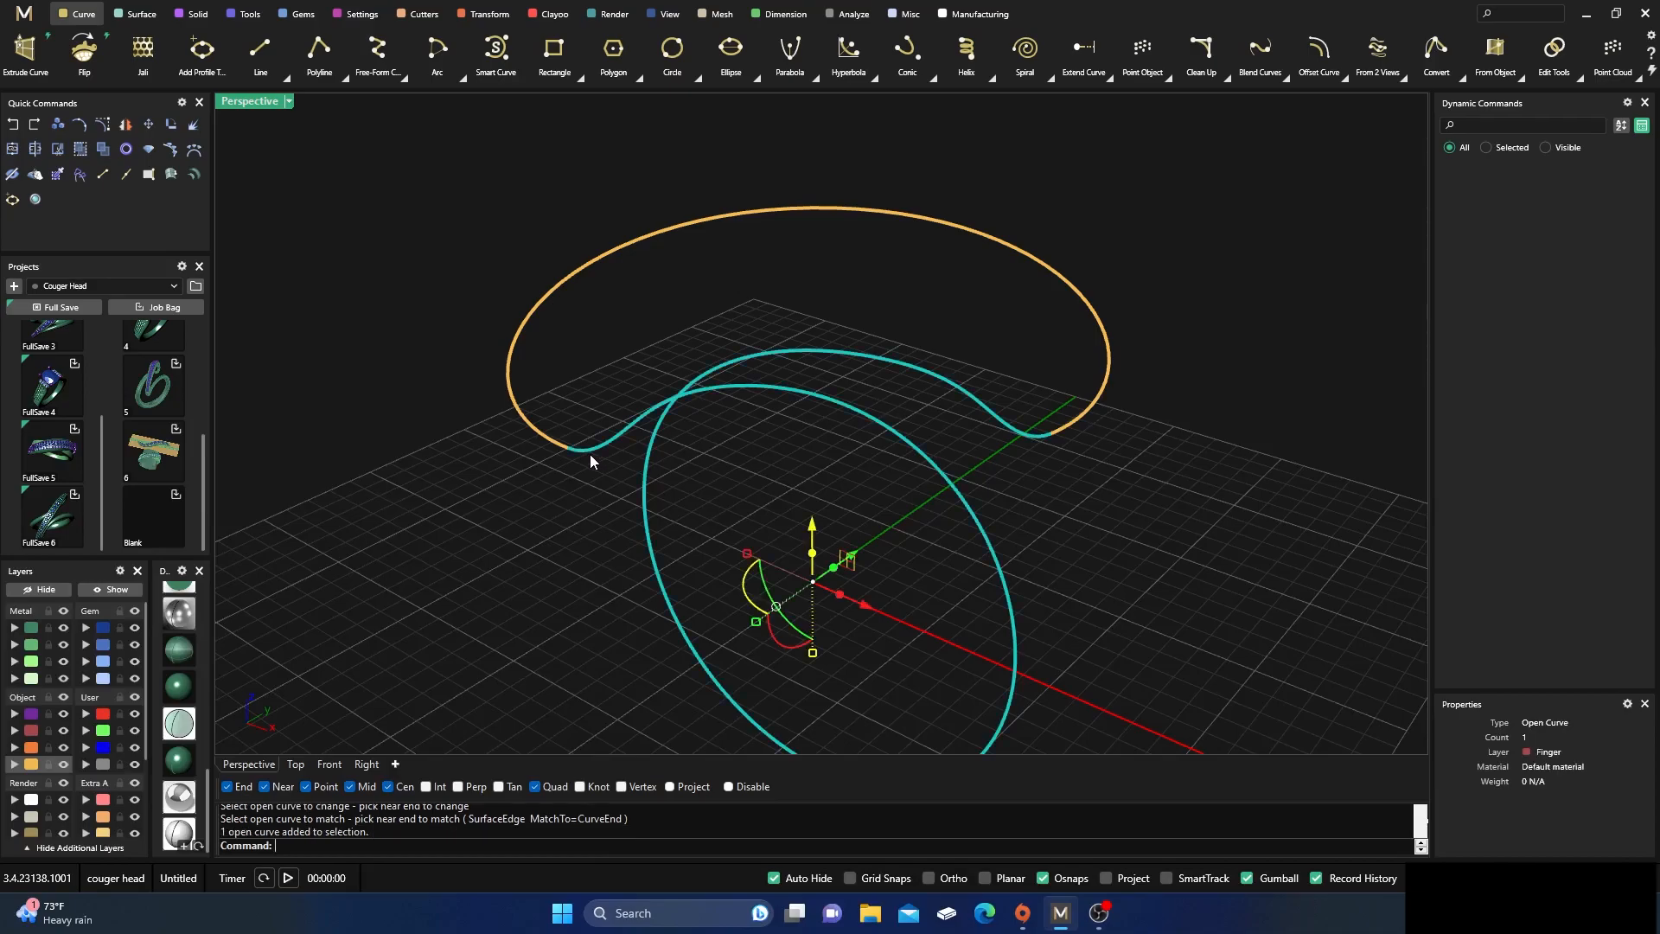
click(249, 14)
click(731, 52)
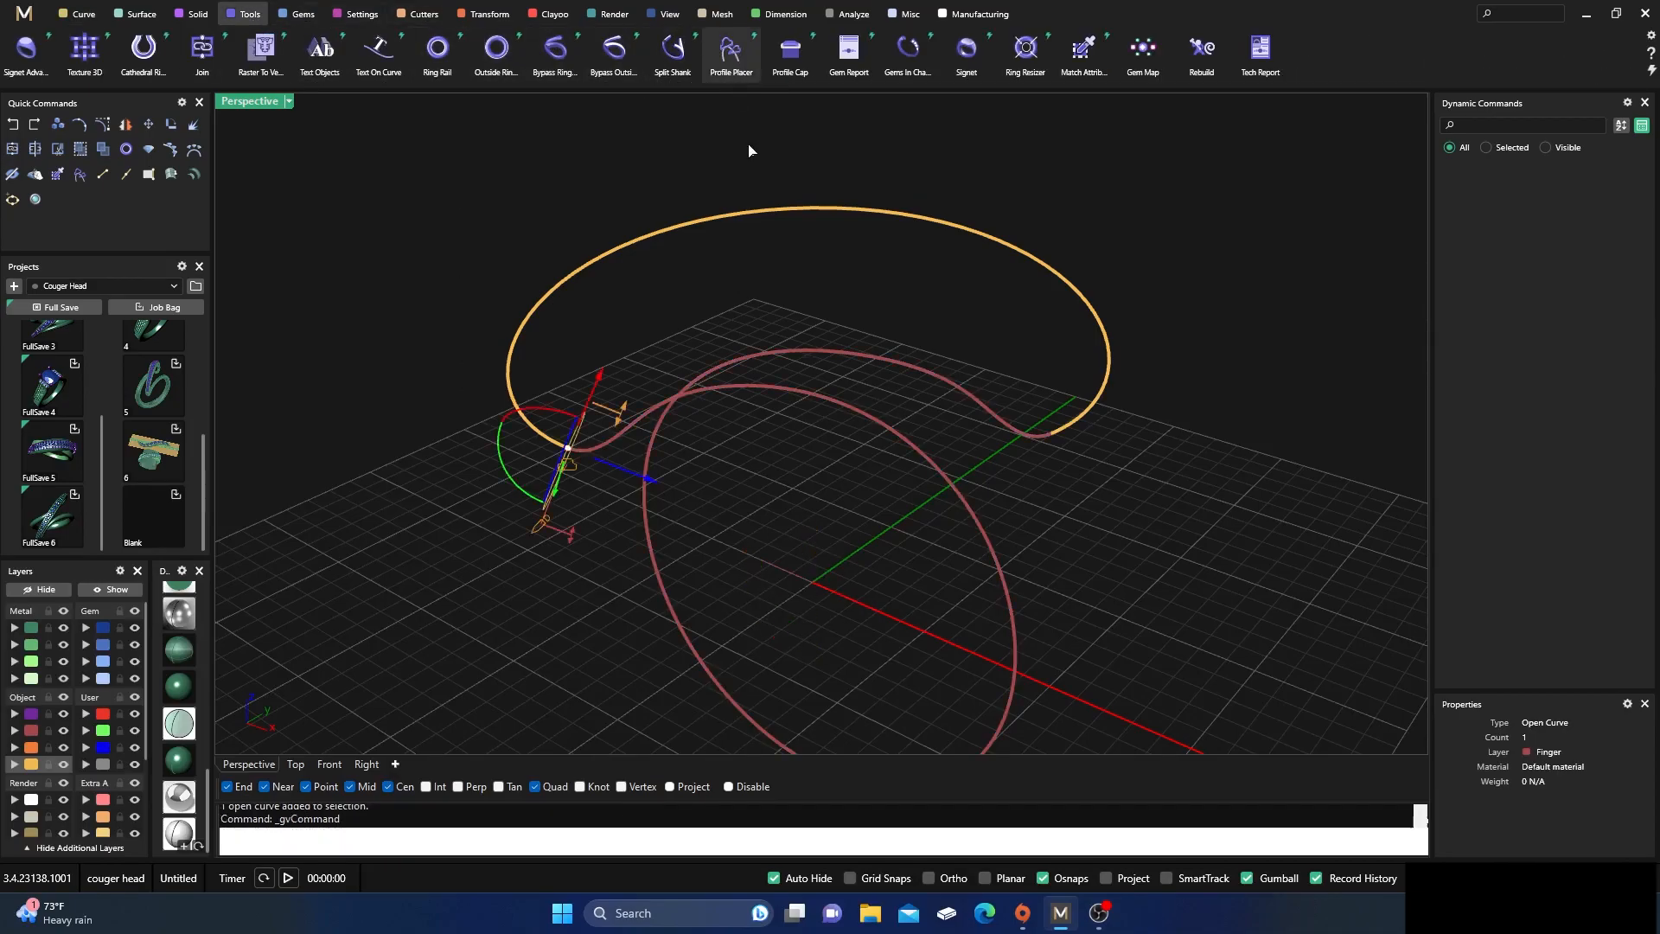
right_drag(726, 552, 496, 485)
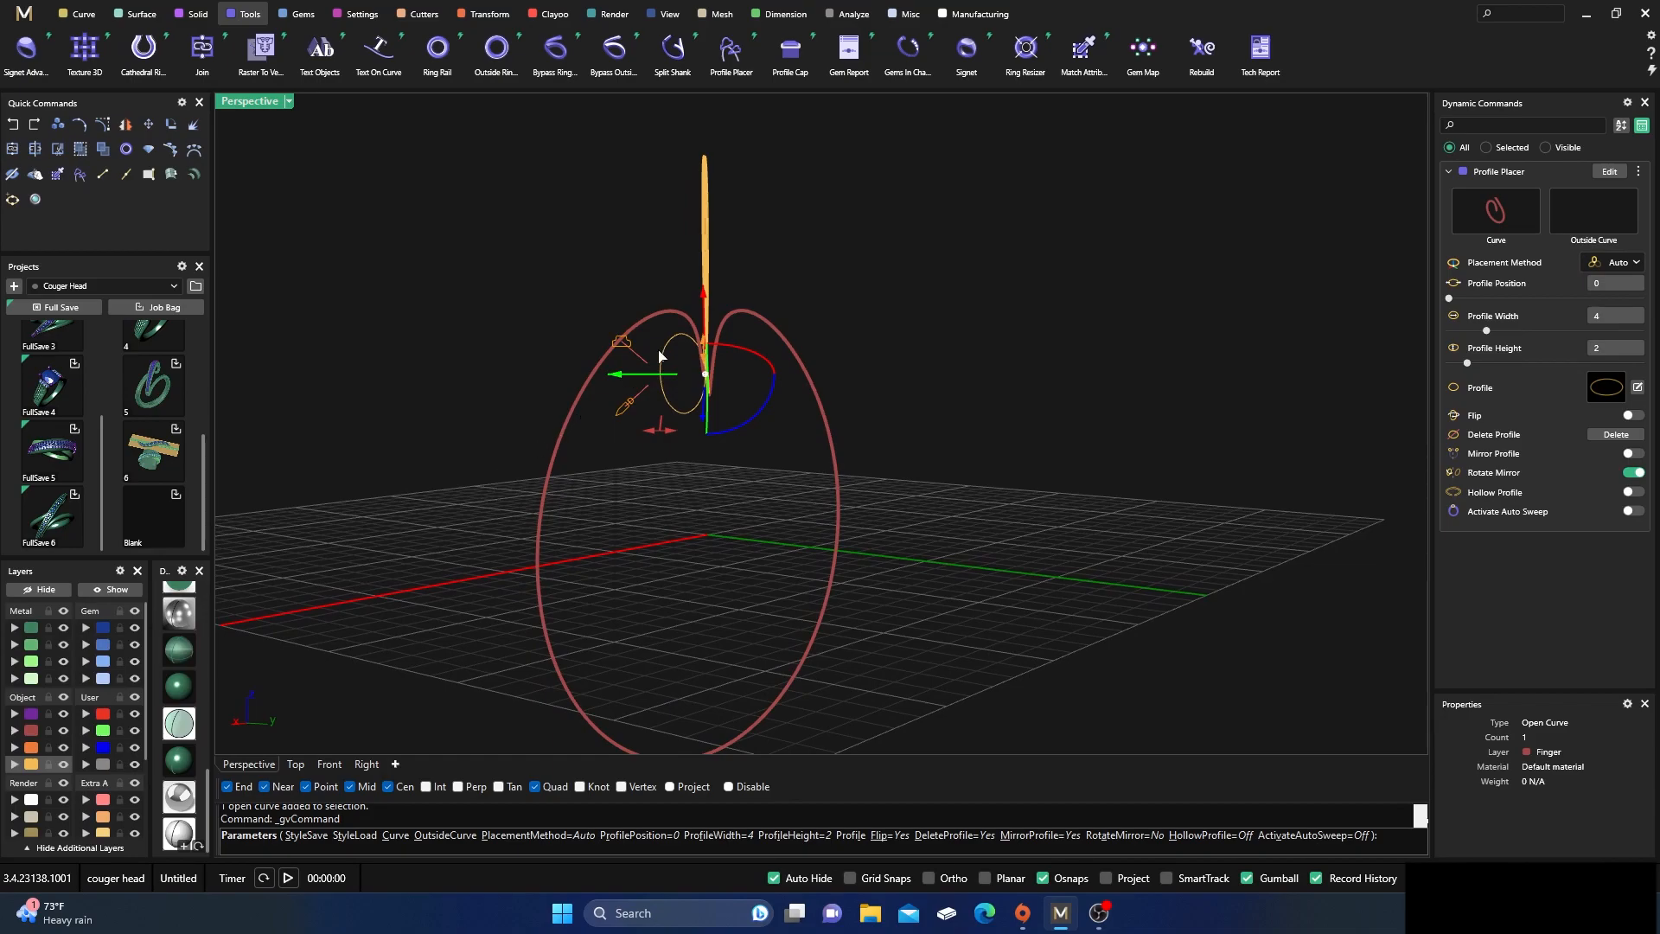
drag(763, 407, 661, 424)
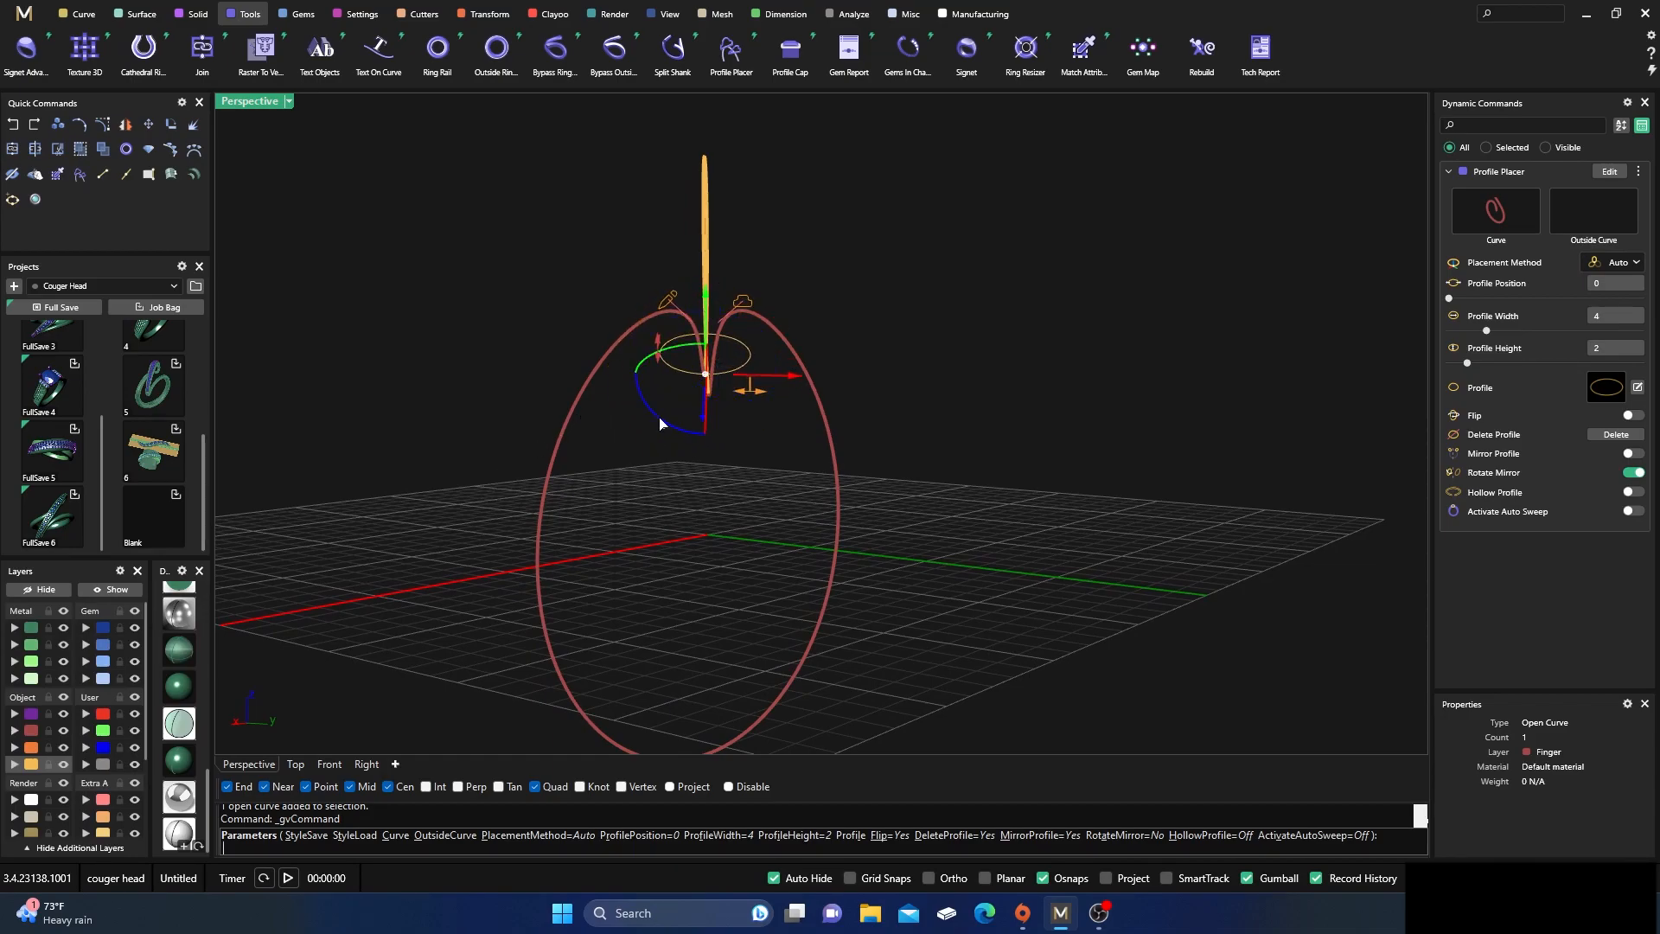
Set the first profile's width and height to 1.3 each
scroll(702, 281, up, 5)
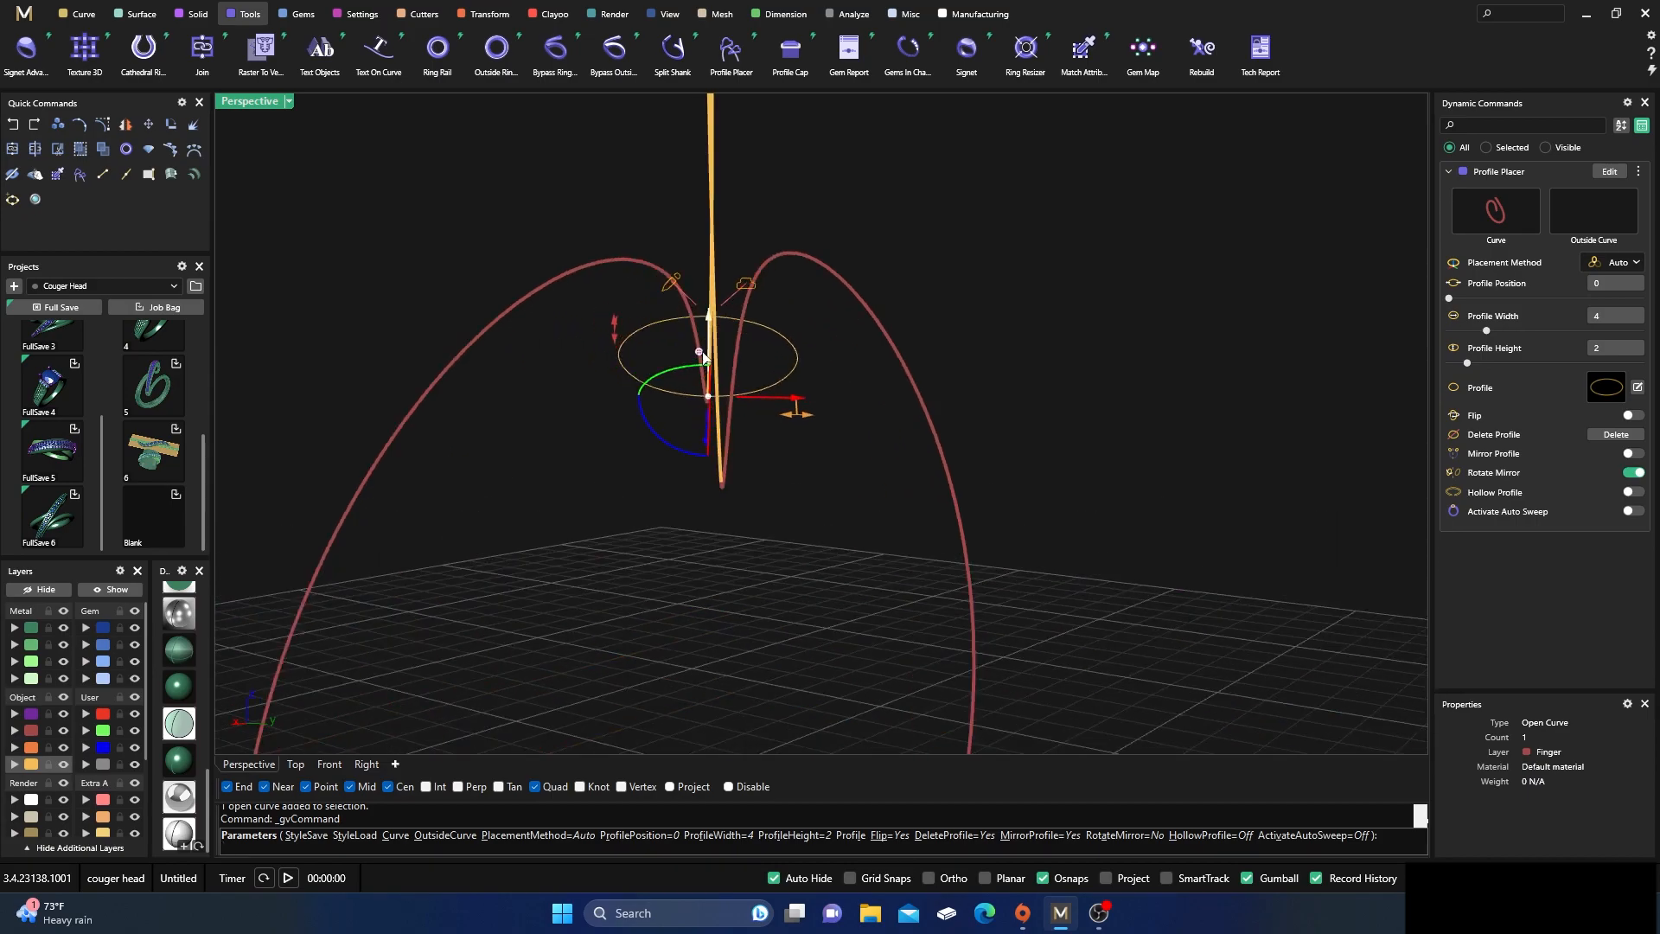
mouse_move(797, 418)
drag(787, 423, 679, 413)
drag(675, 329, 664, 367)
Slide the first profile along the rail to about position 0.025
right_drag(602, 437, 783, 453)
right_drag(468, 468, 703, 443)
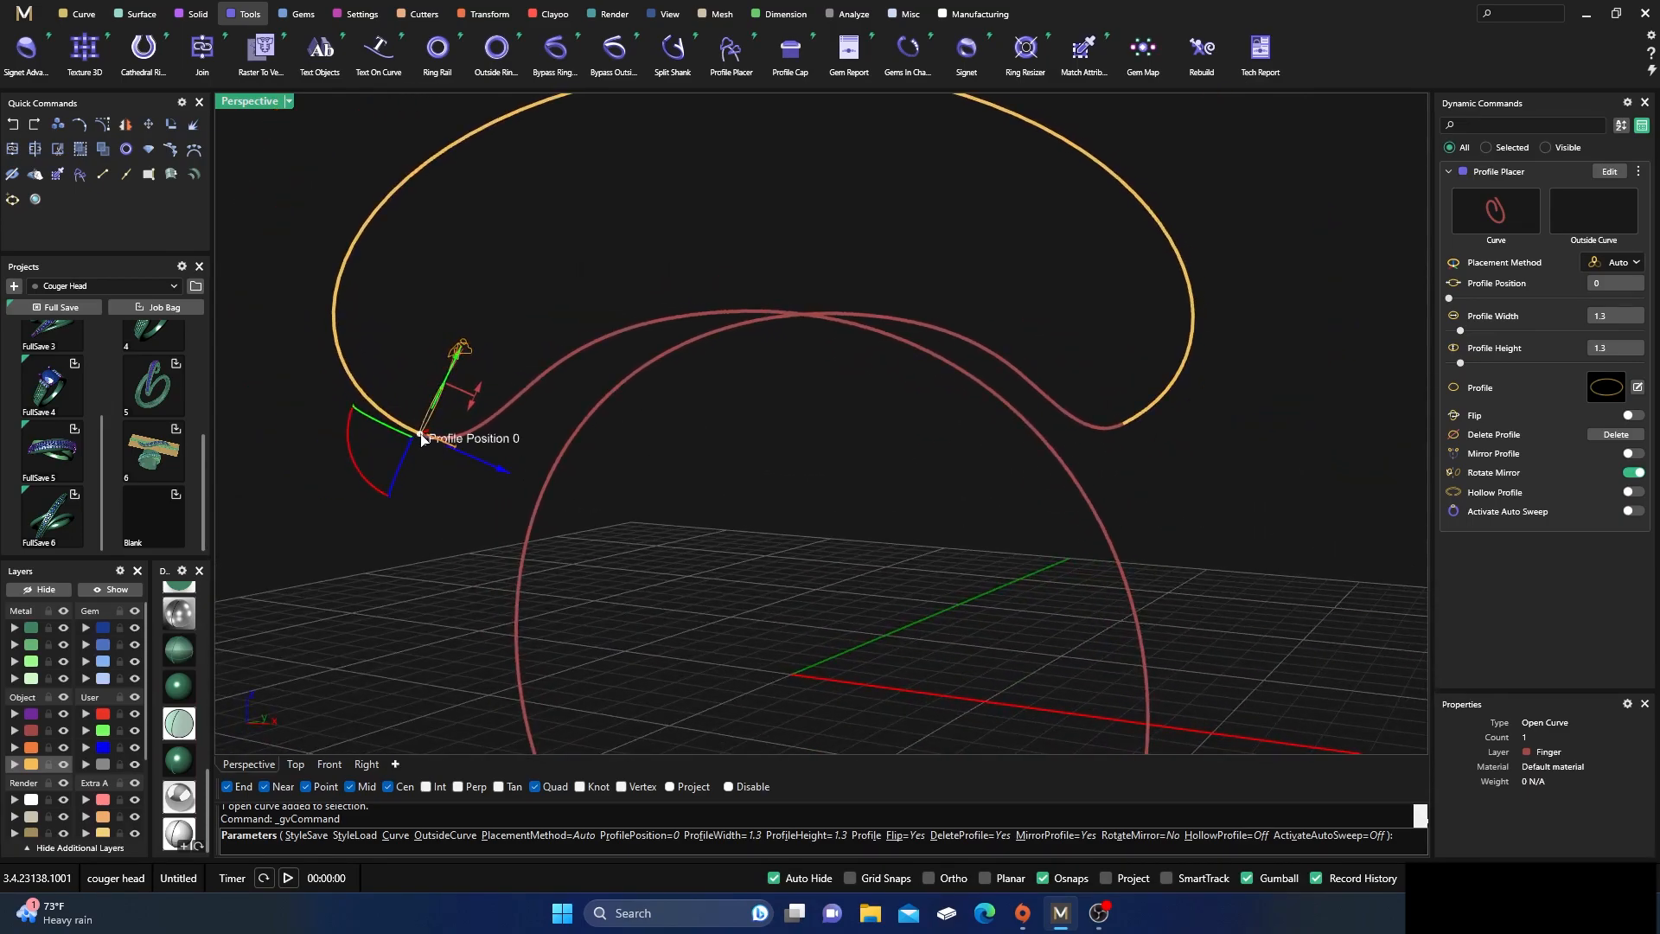
drag(420, 437, 493, 415)
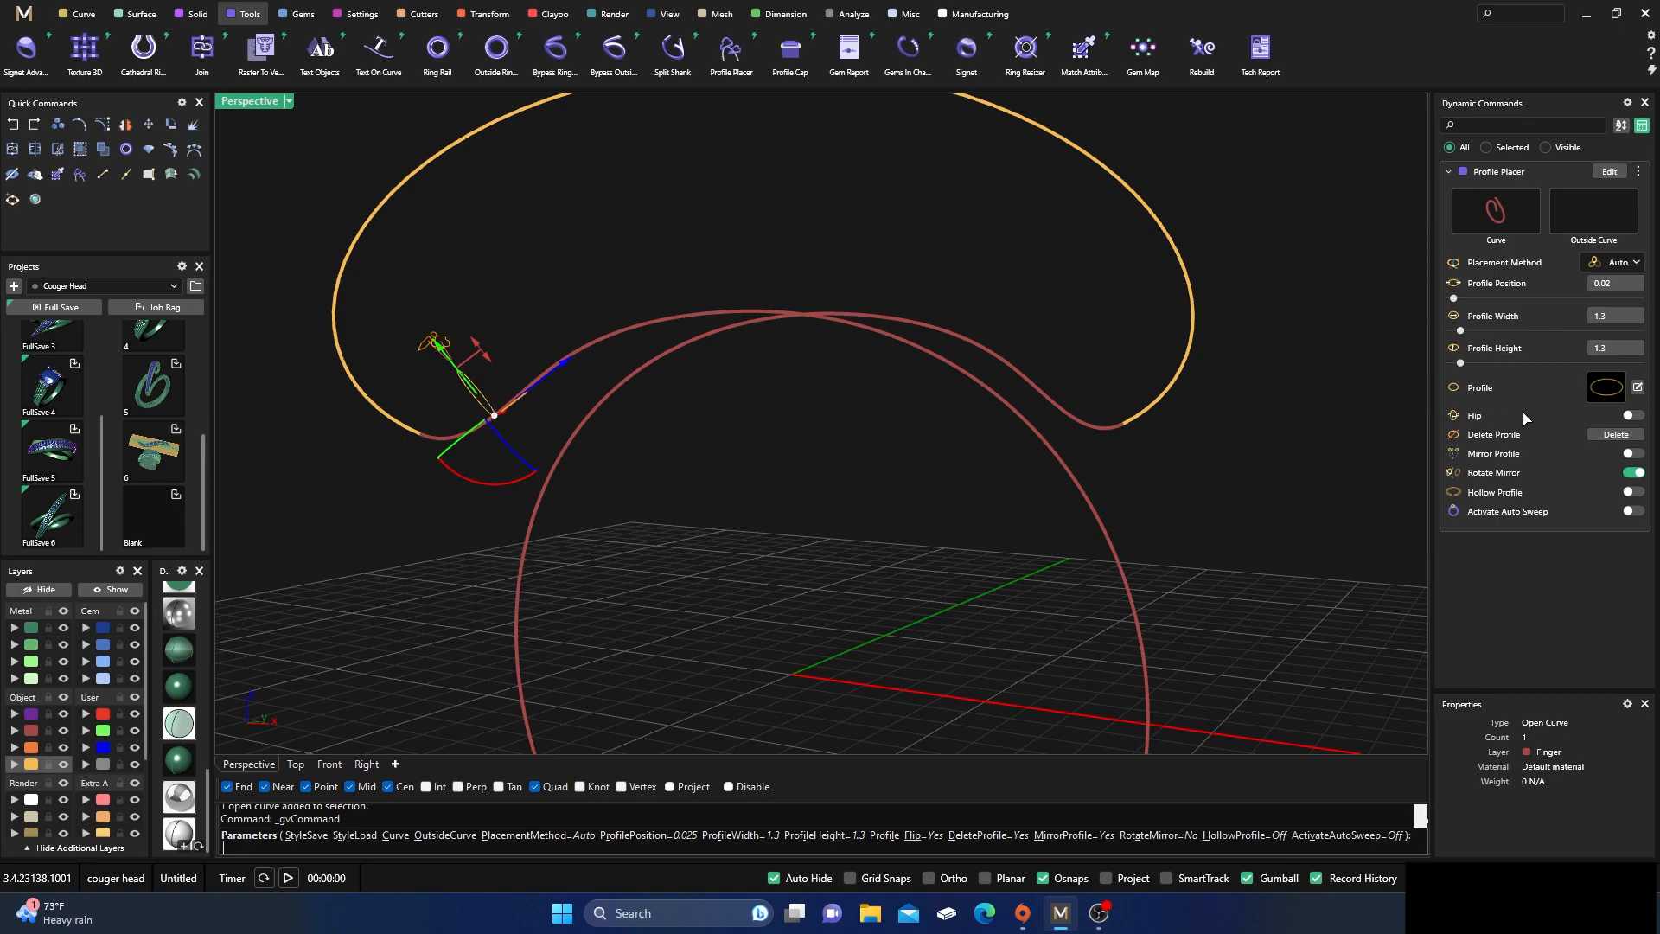
Mirror the first profile onto the rail's opposite end with Rotate Mirror off, testing the combinations of both options
click(1634, 454)
click(1634, 473)
click(1633, 454)
click(1632, 473)
click(1632, 453)
click(1634, 474)
right_drag(1245, 497, 1069, 571)
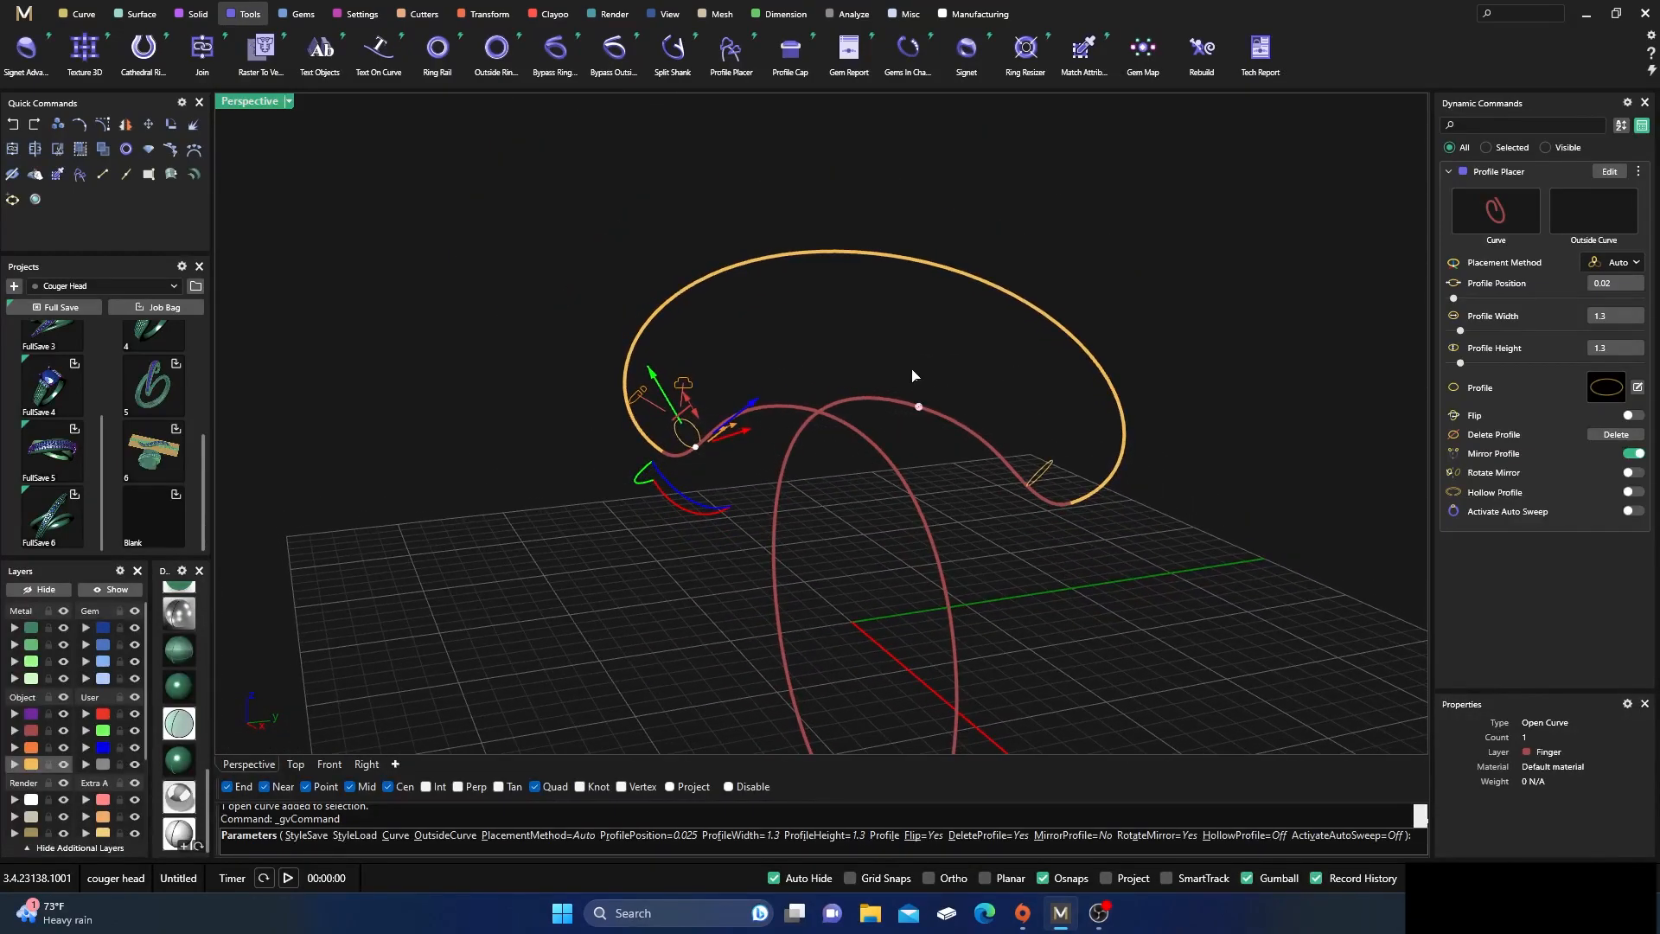
right_drag(892, 351, 862, 257)
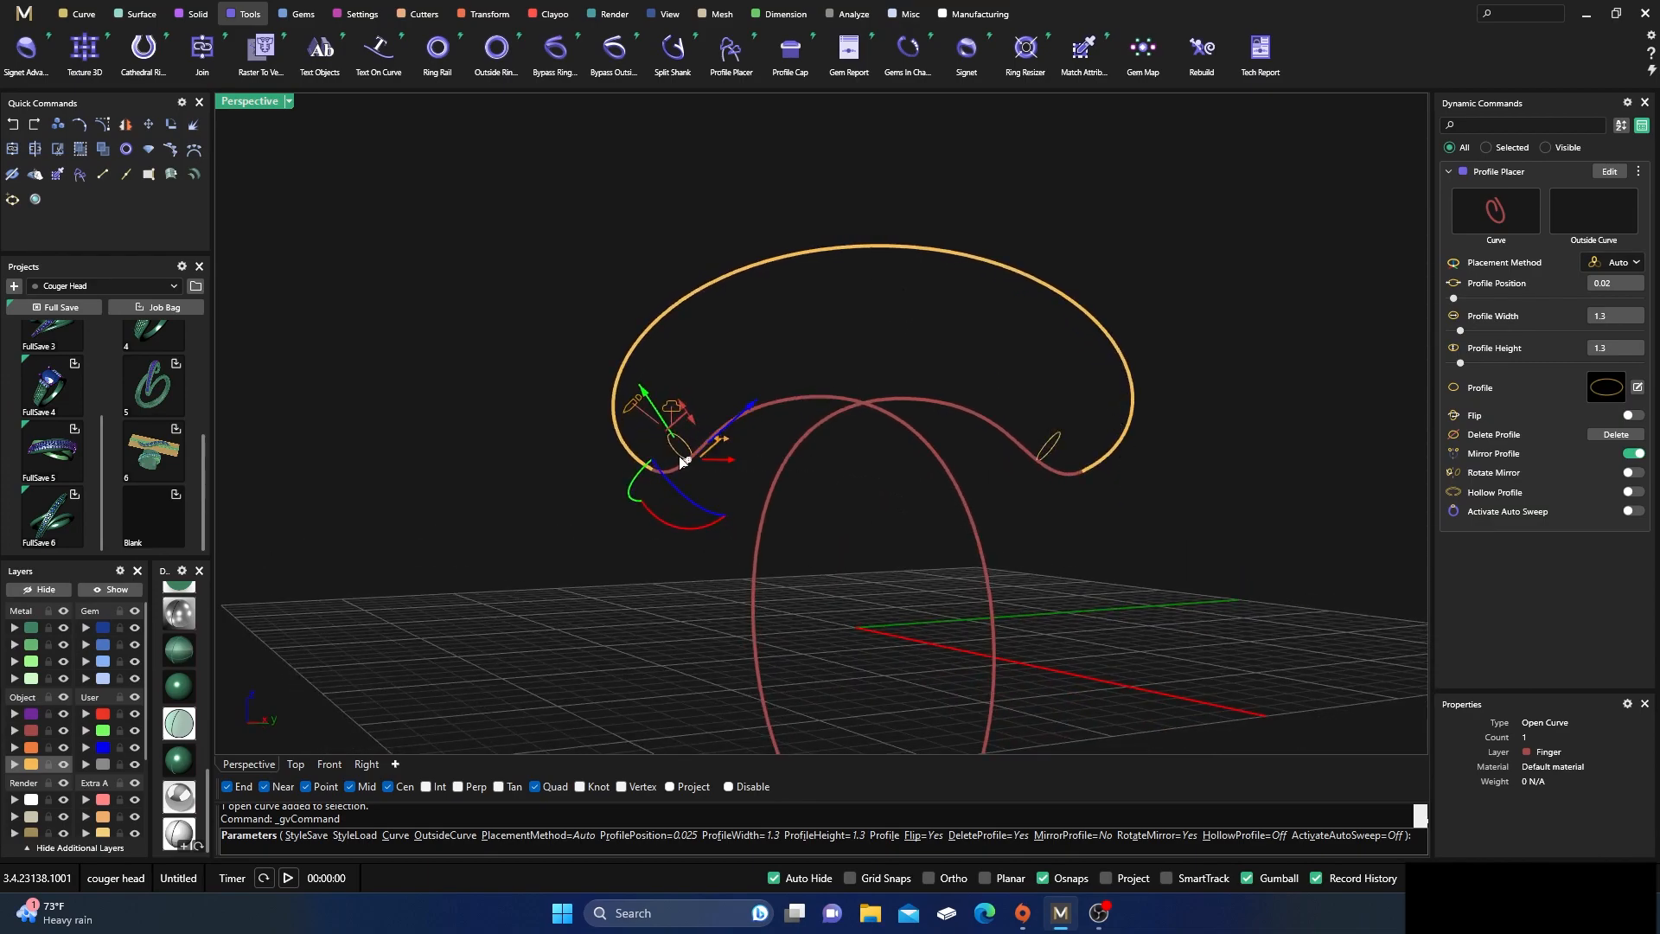
scroll(884, 524, down, 2)
right_drag(885, 524, 747, 601)
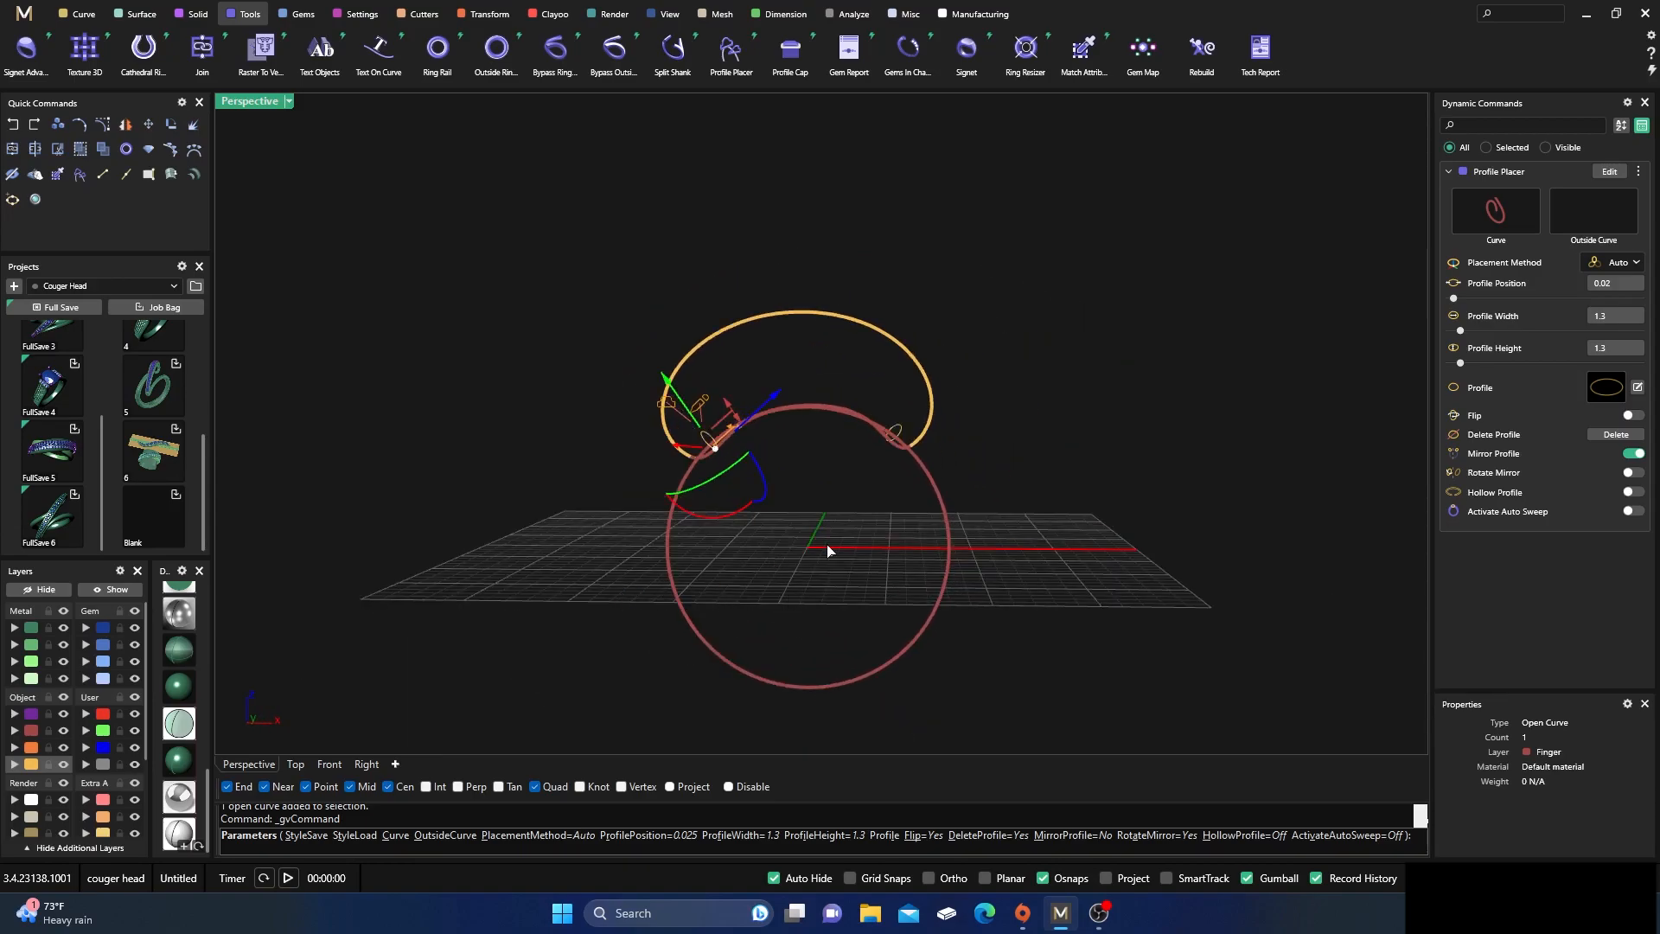
Add another profile at the ring rail's right-hand quadrant point in the Front view, at position 0.31
double_click(249, 102)
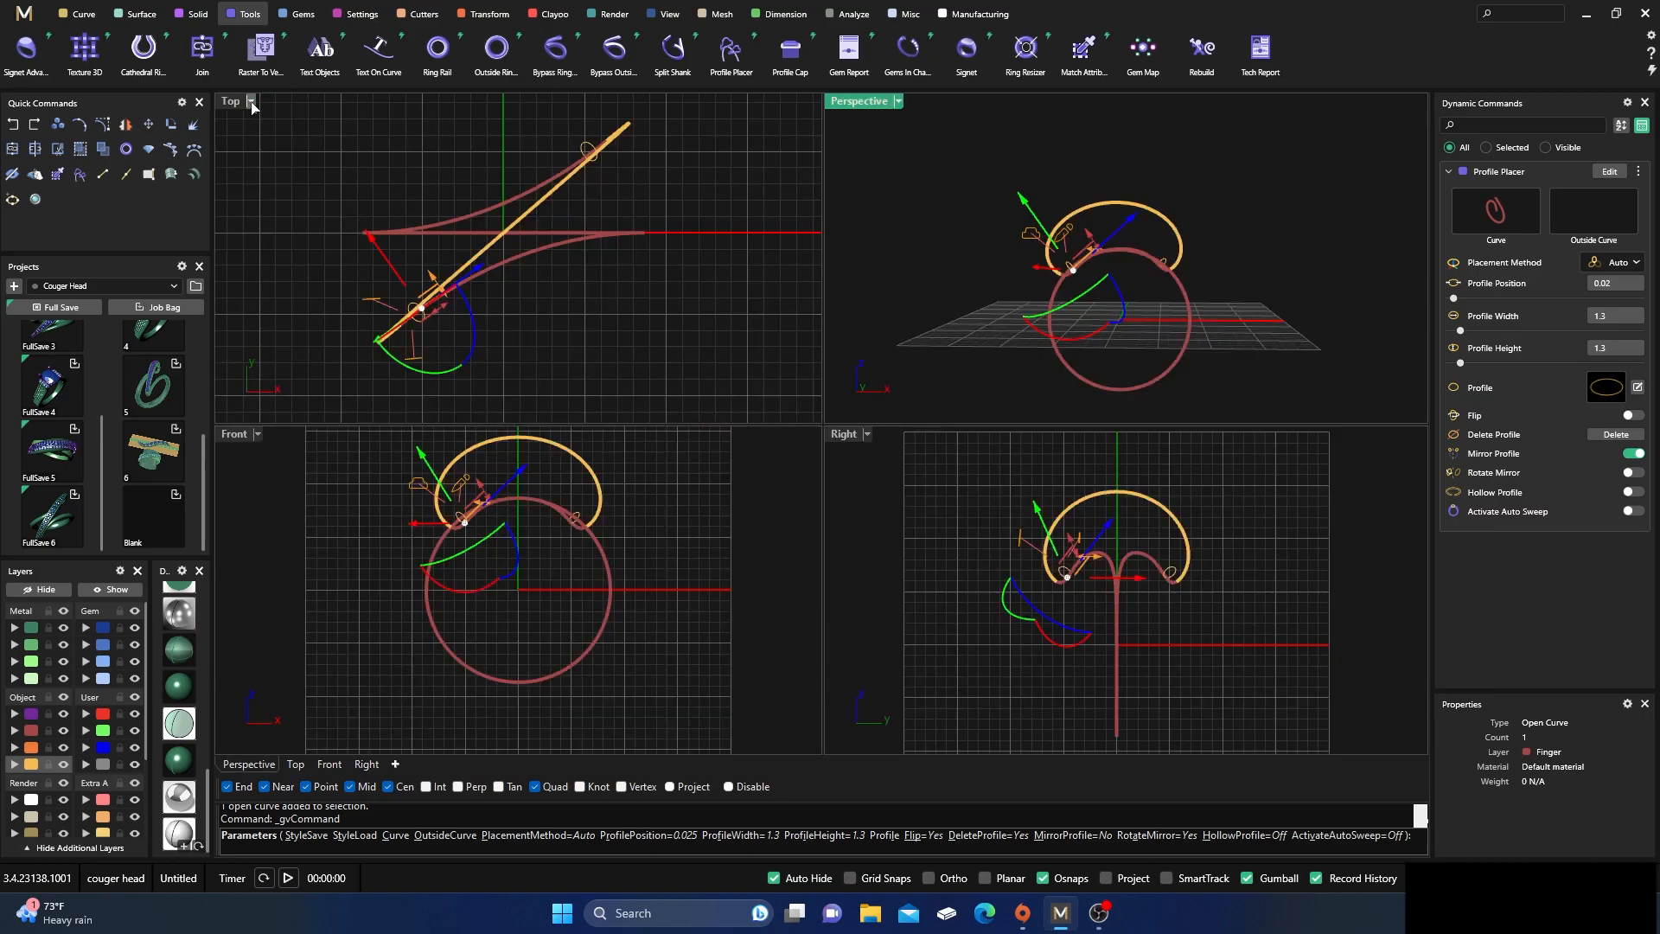
scroll(572, 584, up, 3)
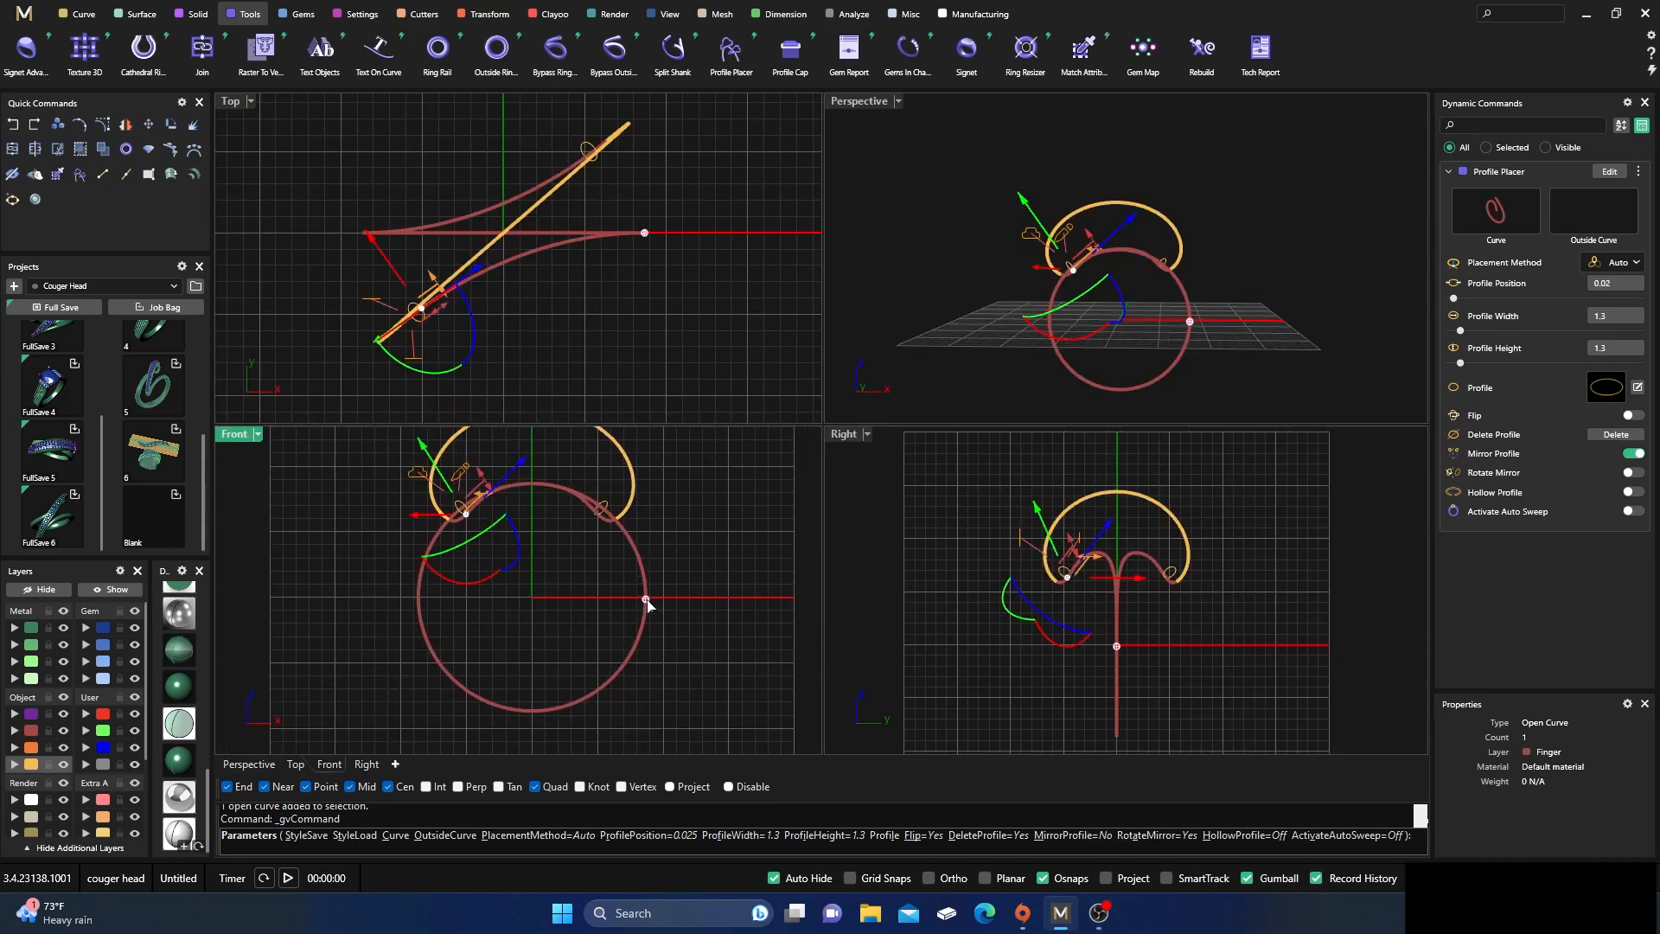
scroll(648, 604, up, 2)
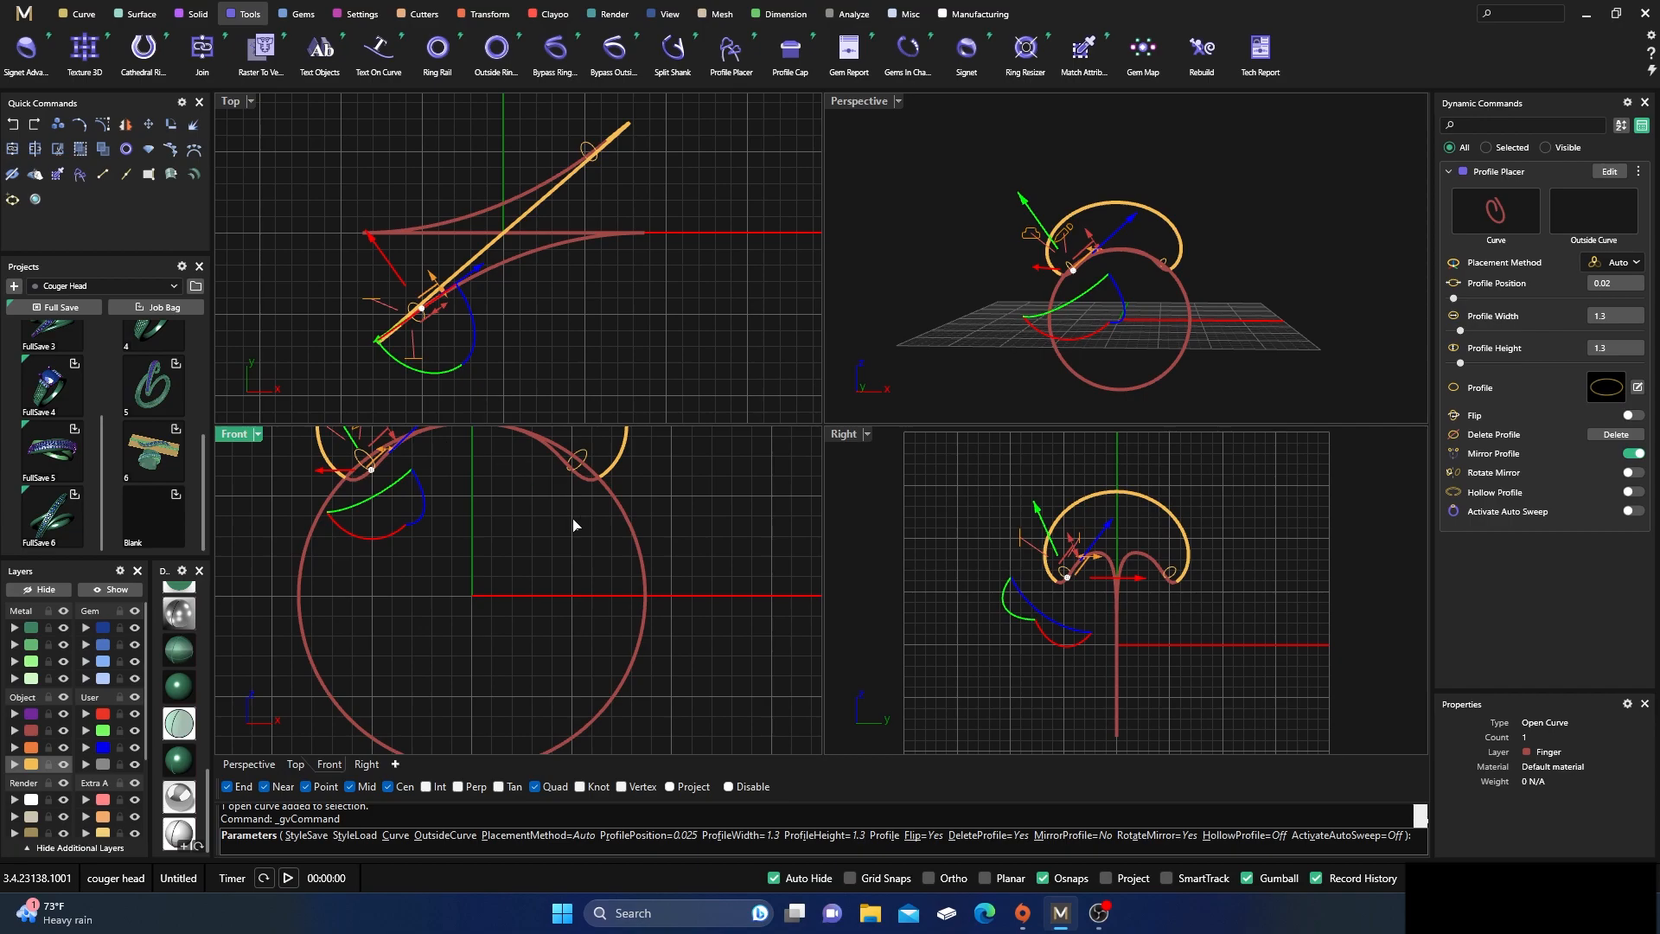
scroll(649, 599, up, 2)
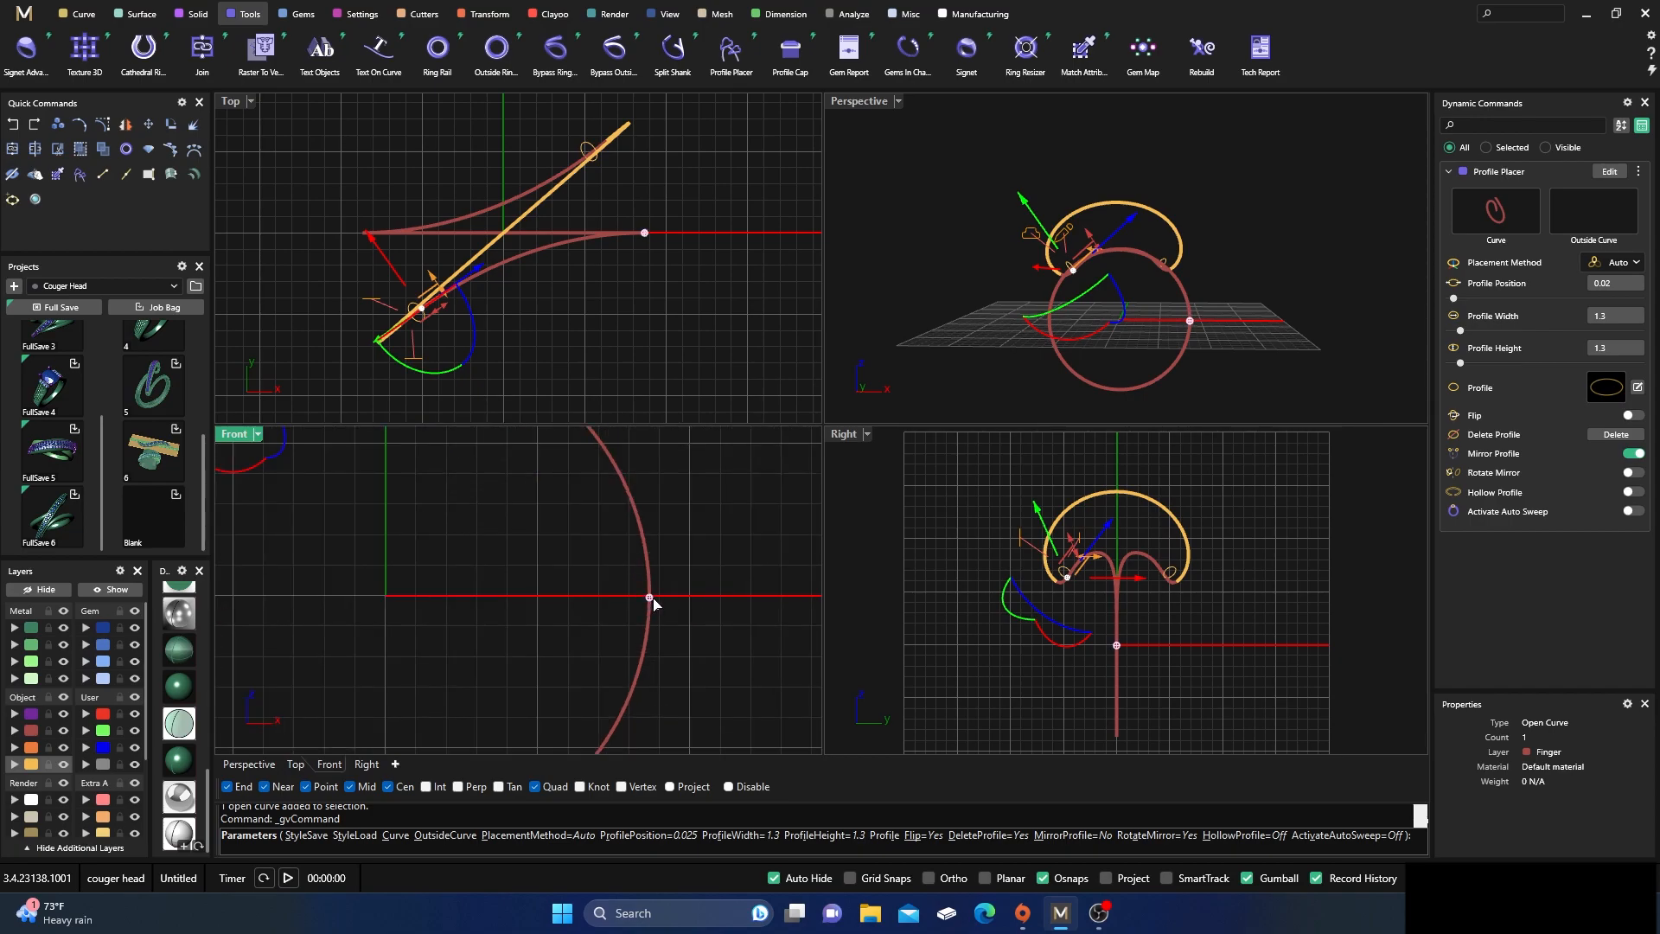
click(650, 598)
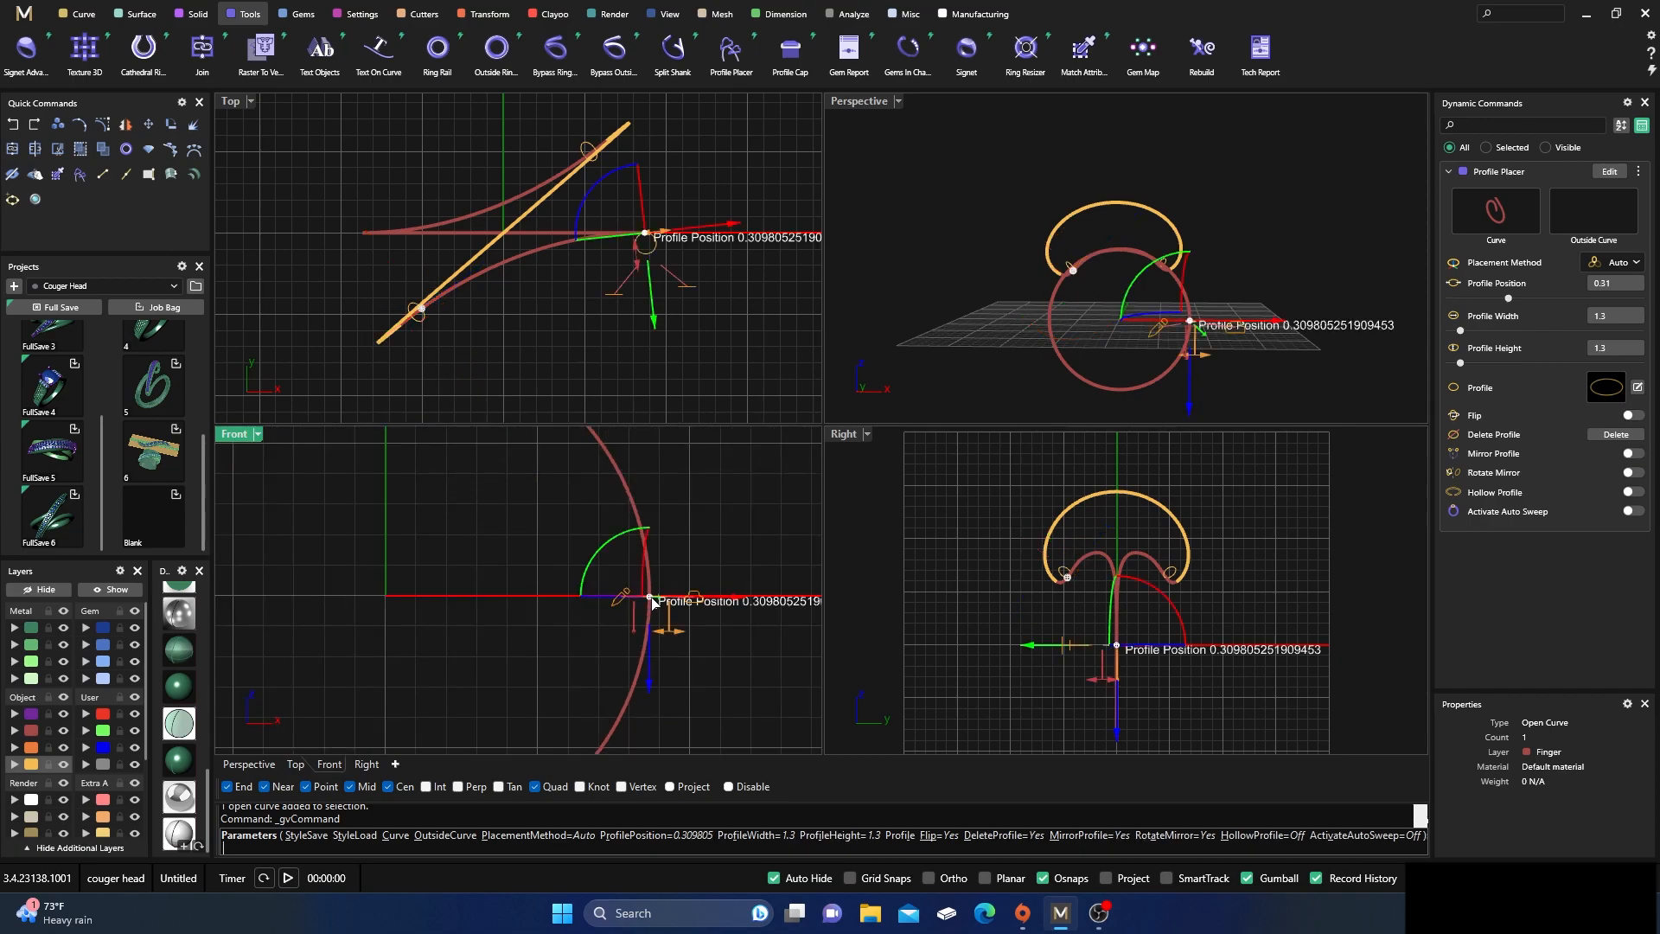
Rotate the side profile a quarter turn and set its width to 2.5
drag(590, 212, 605, 308)
scroll(645, 234, up, 3)
drag(645, 240, 650, 194)
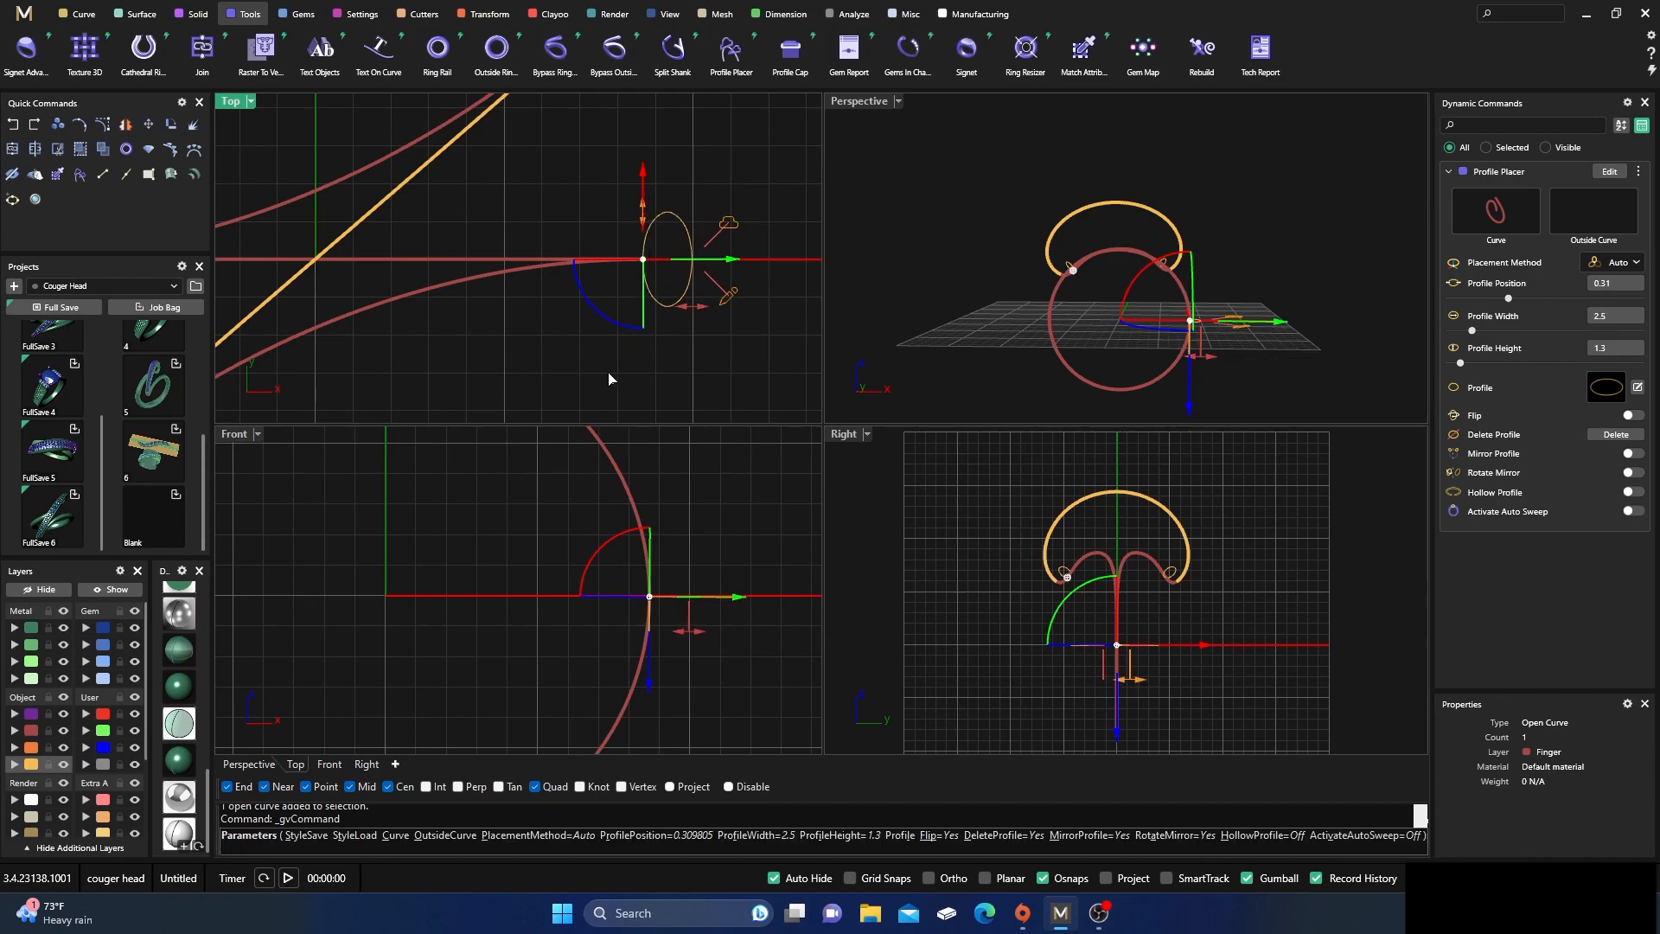
Set the side profile's height to 2.5 and mirror the profile to the opposite side of the ring
scroll(507, 360, down, 3)
drag(634, 331, 662, 341)
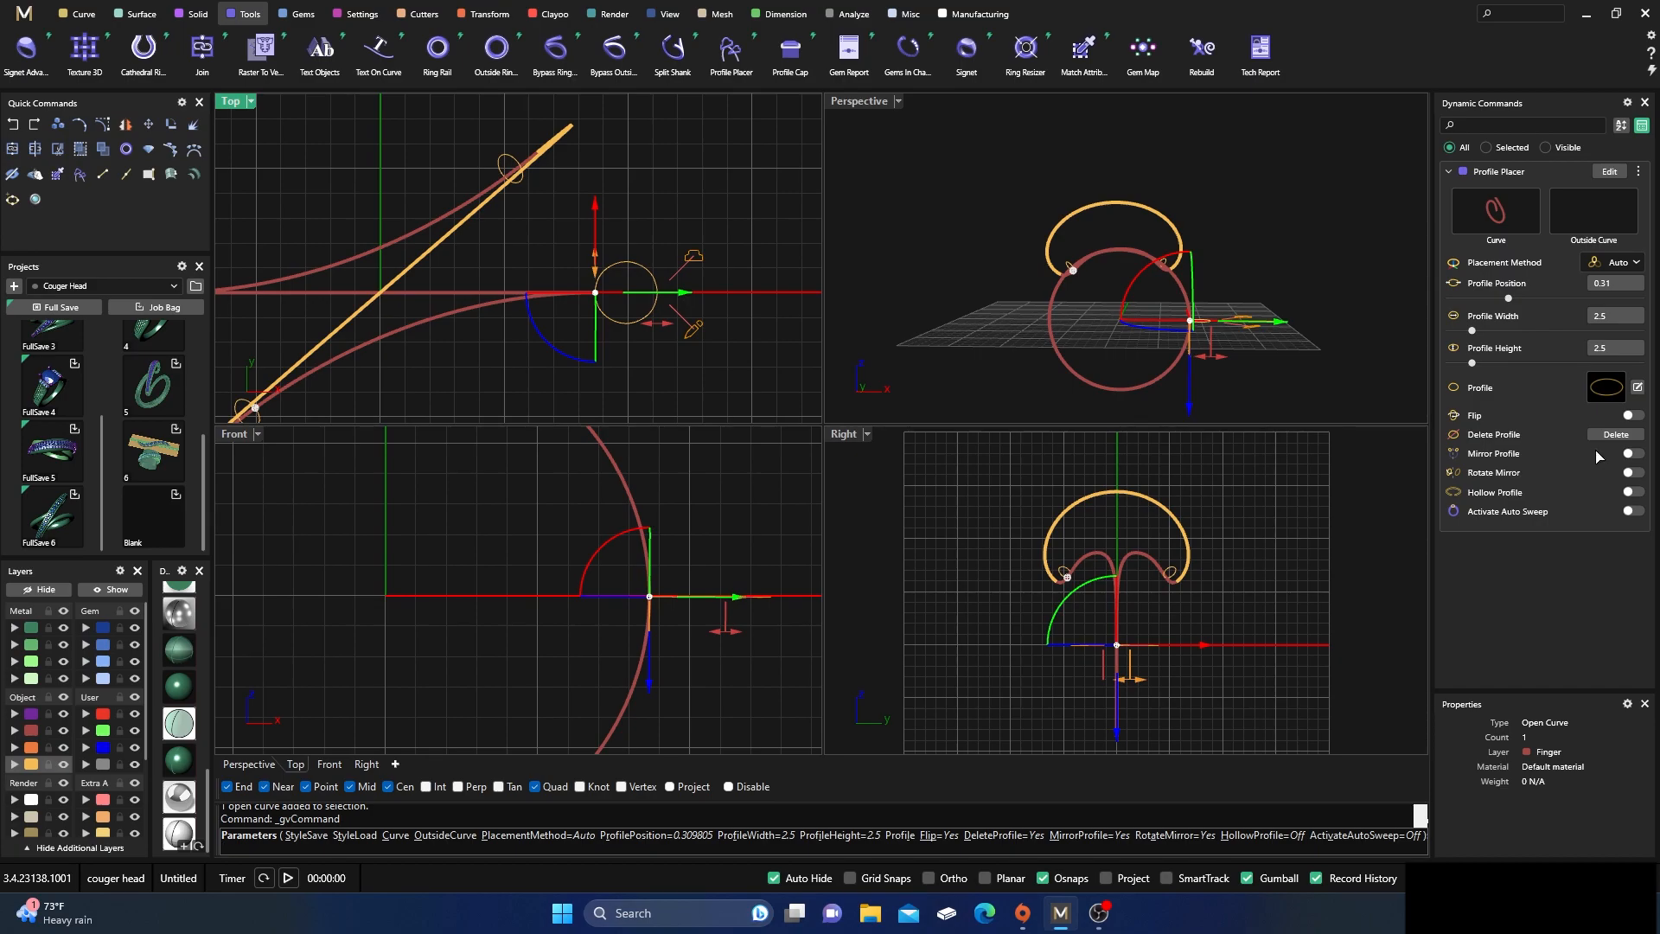
click(1630, 453)
right_drag(1040, 303, 983, 344)
Add a profile at the ring rail's bottom quadrant, position 0.5, and set the placement method to Frontal
scroll(534, 499, down, 10)
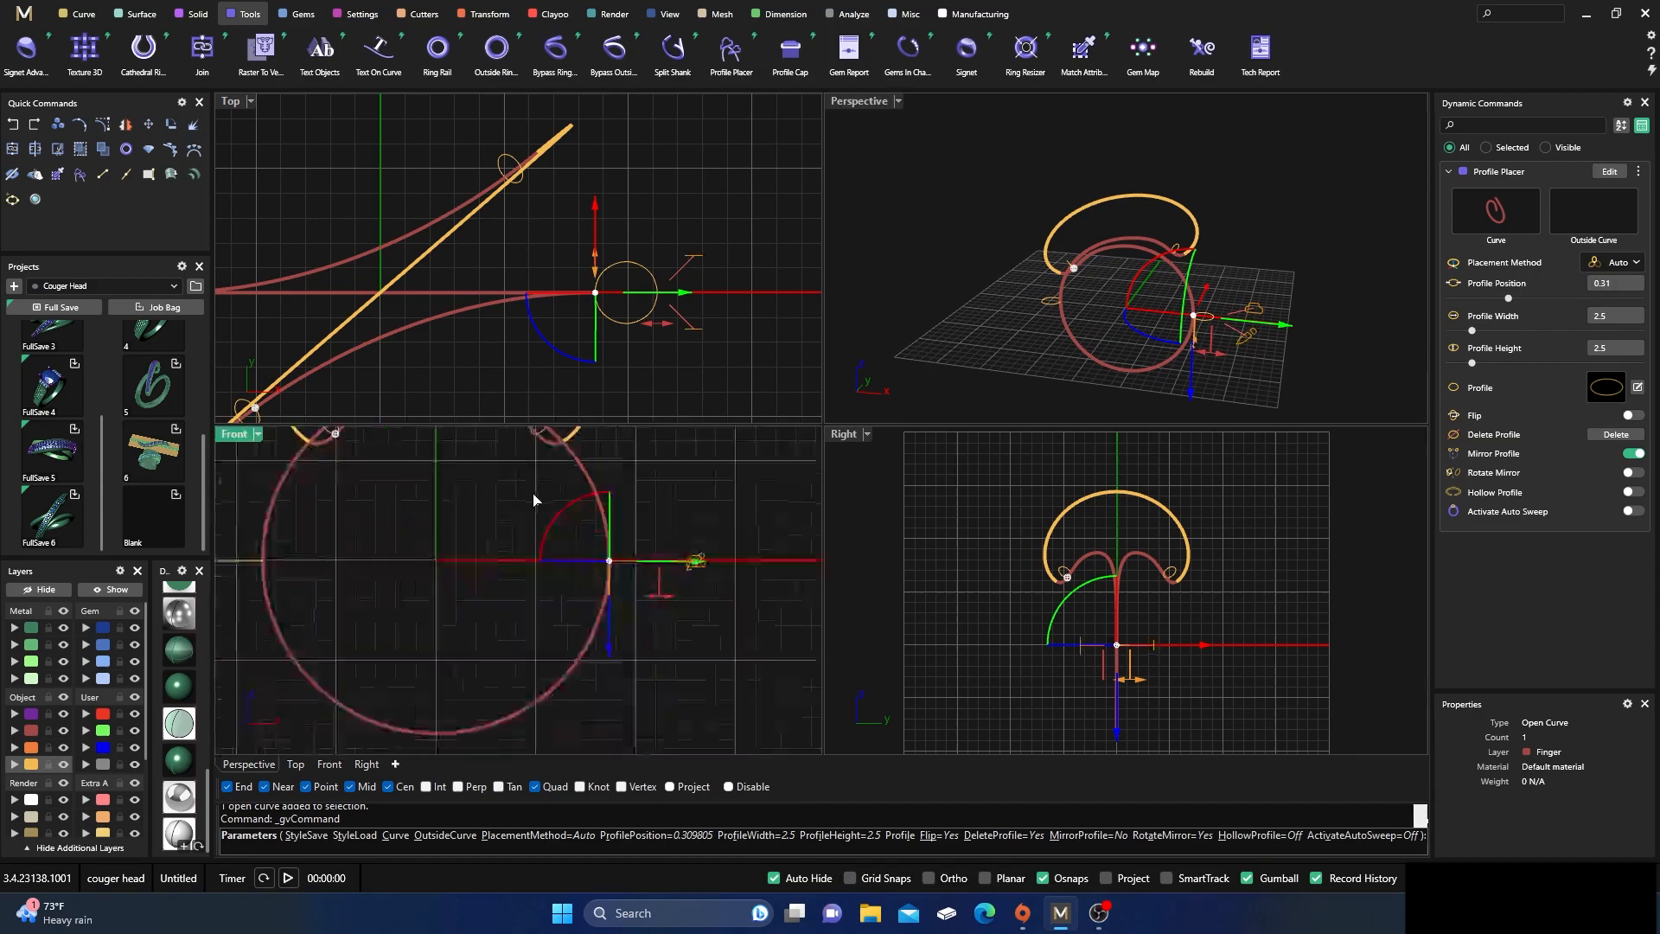
scroll(439, 658, up, 10)
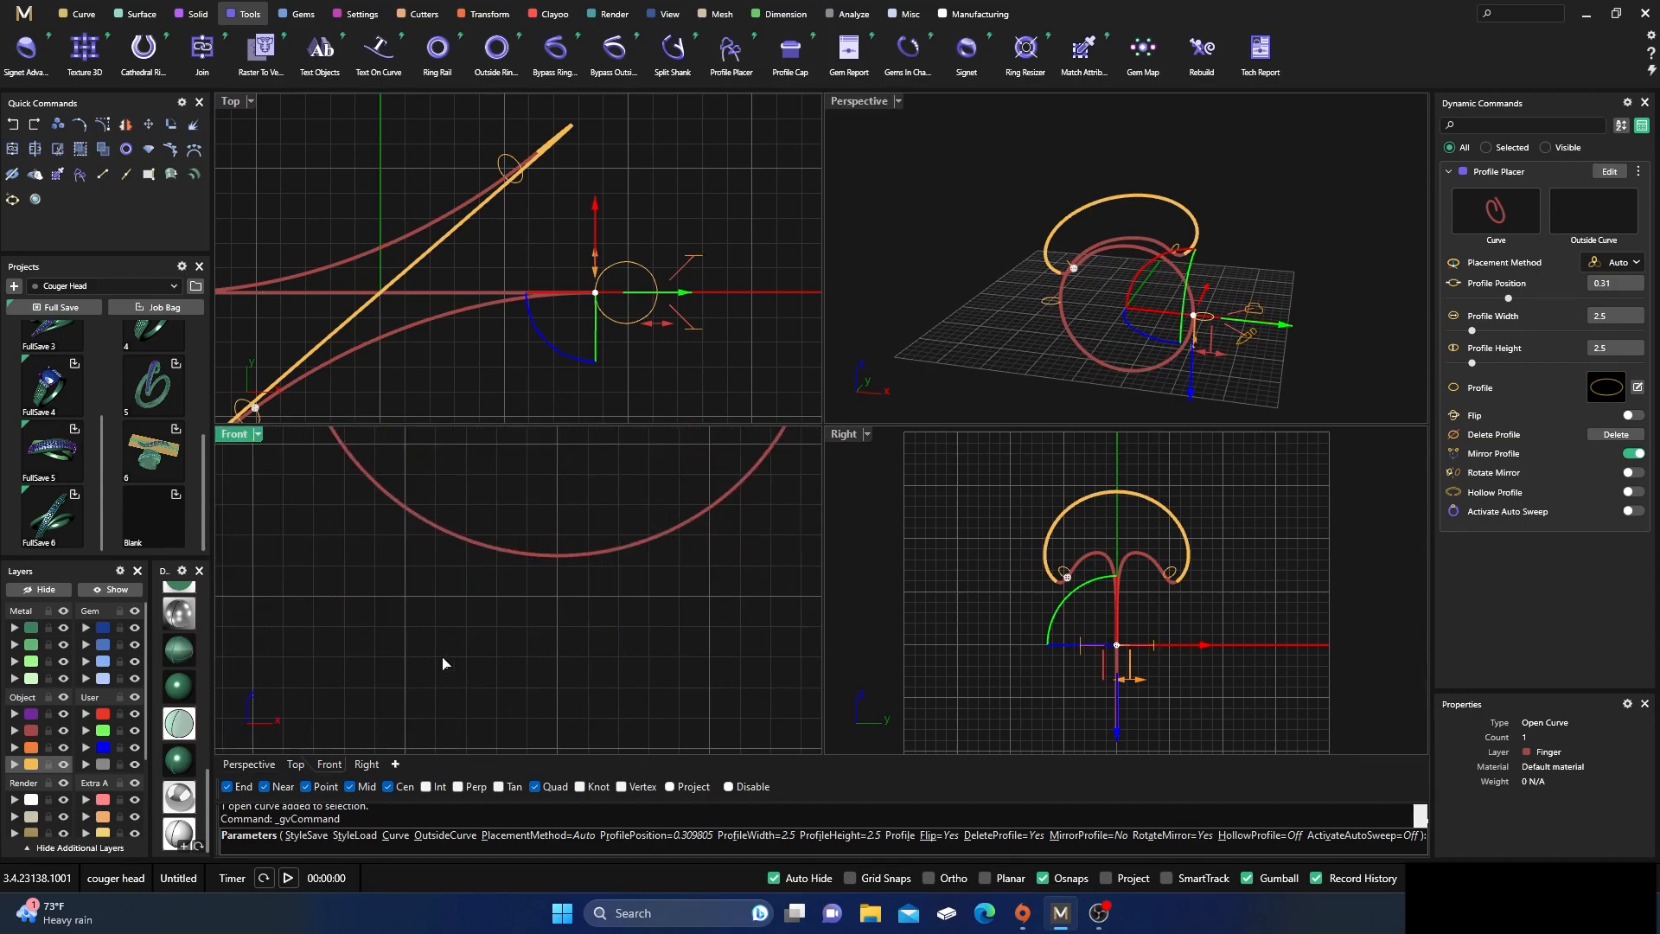
click(559, 563)
scroll(1238, 614, down, 3)
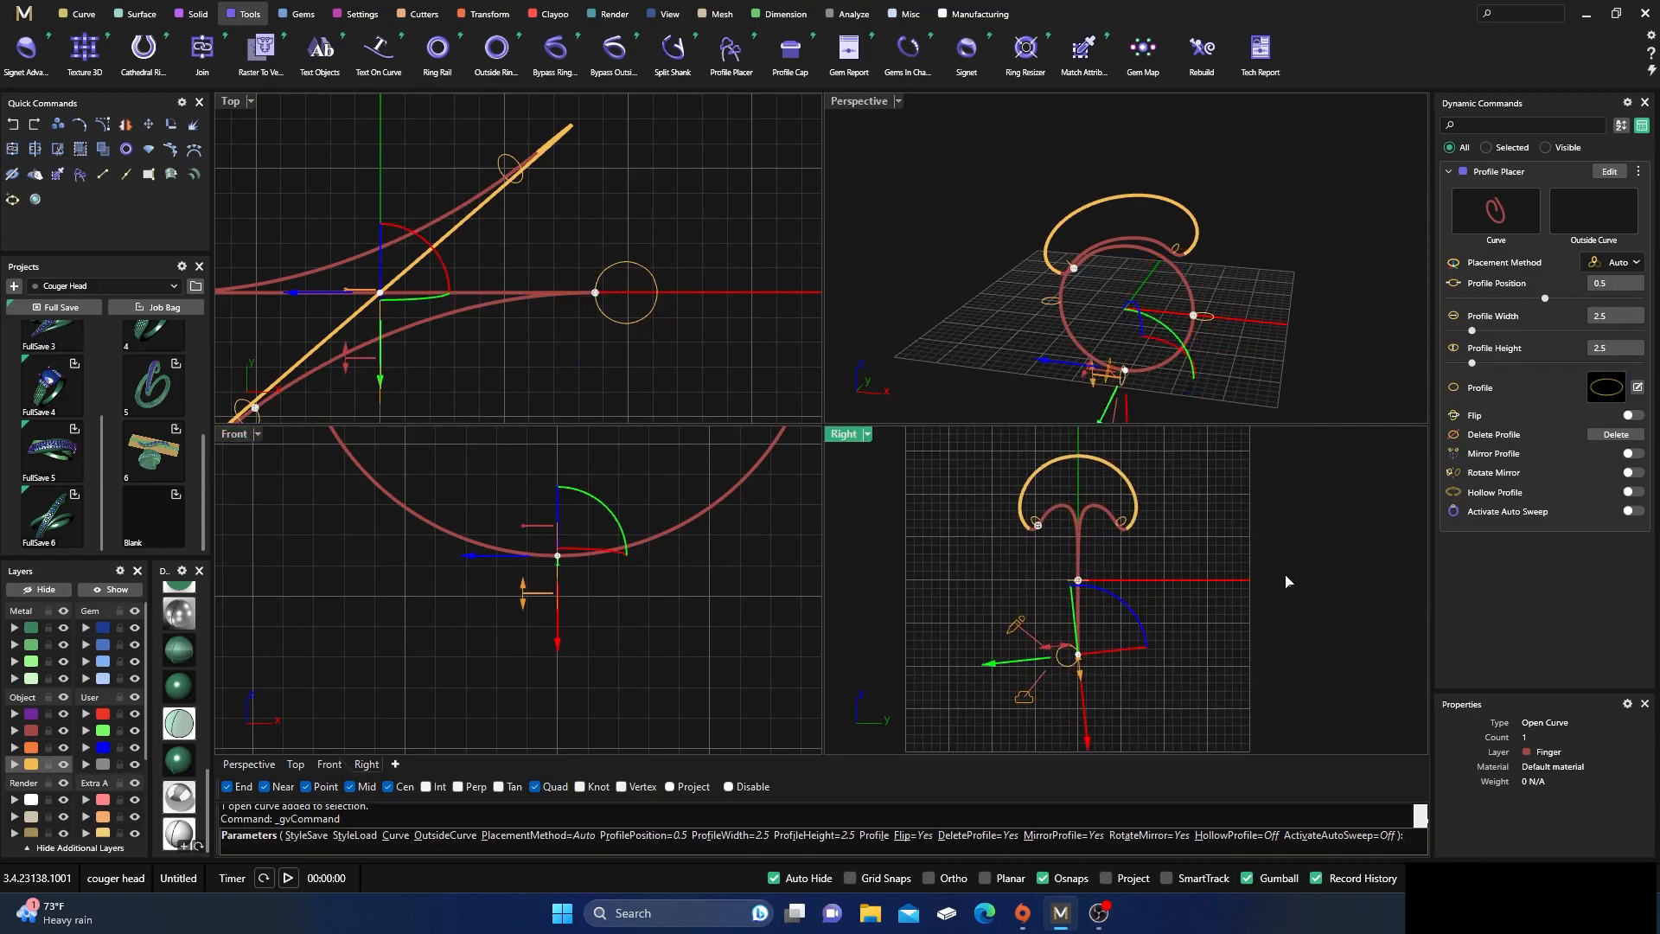
click(1632, 265)
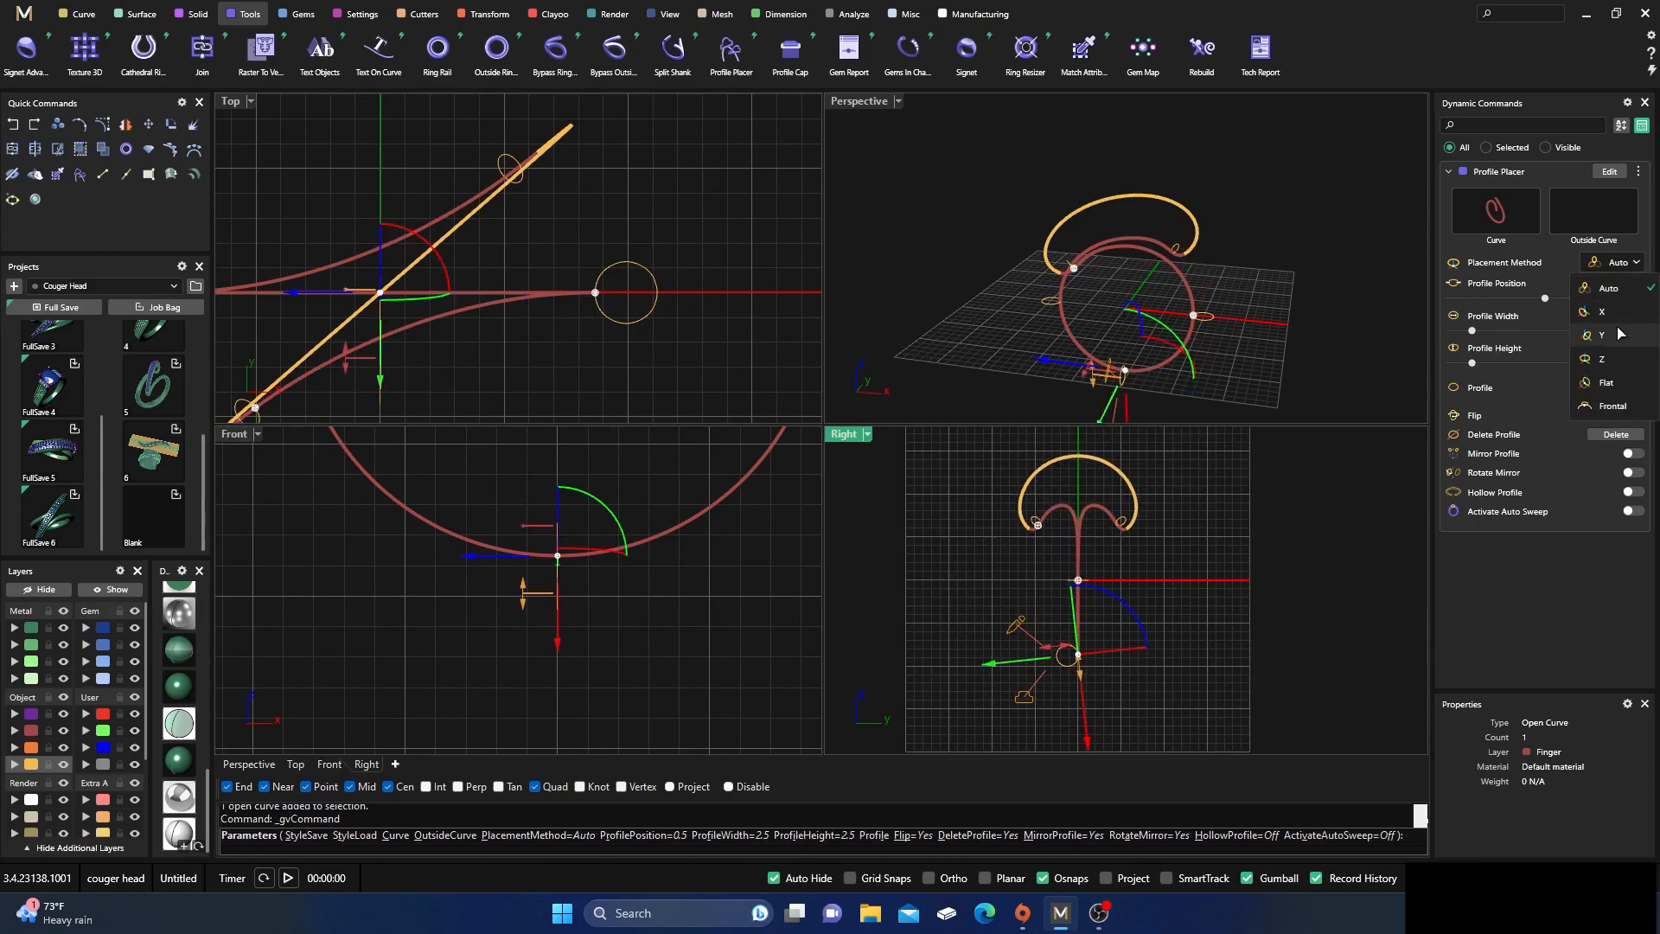
click(1612, 406)
Set the bottom profile's width to 4 and finish placing profiles
scroll(1086, 679, up, 5)
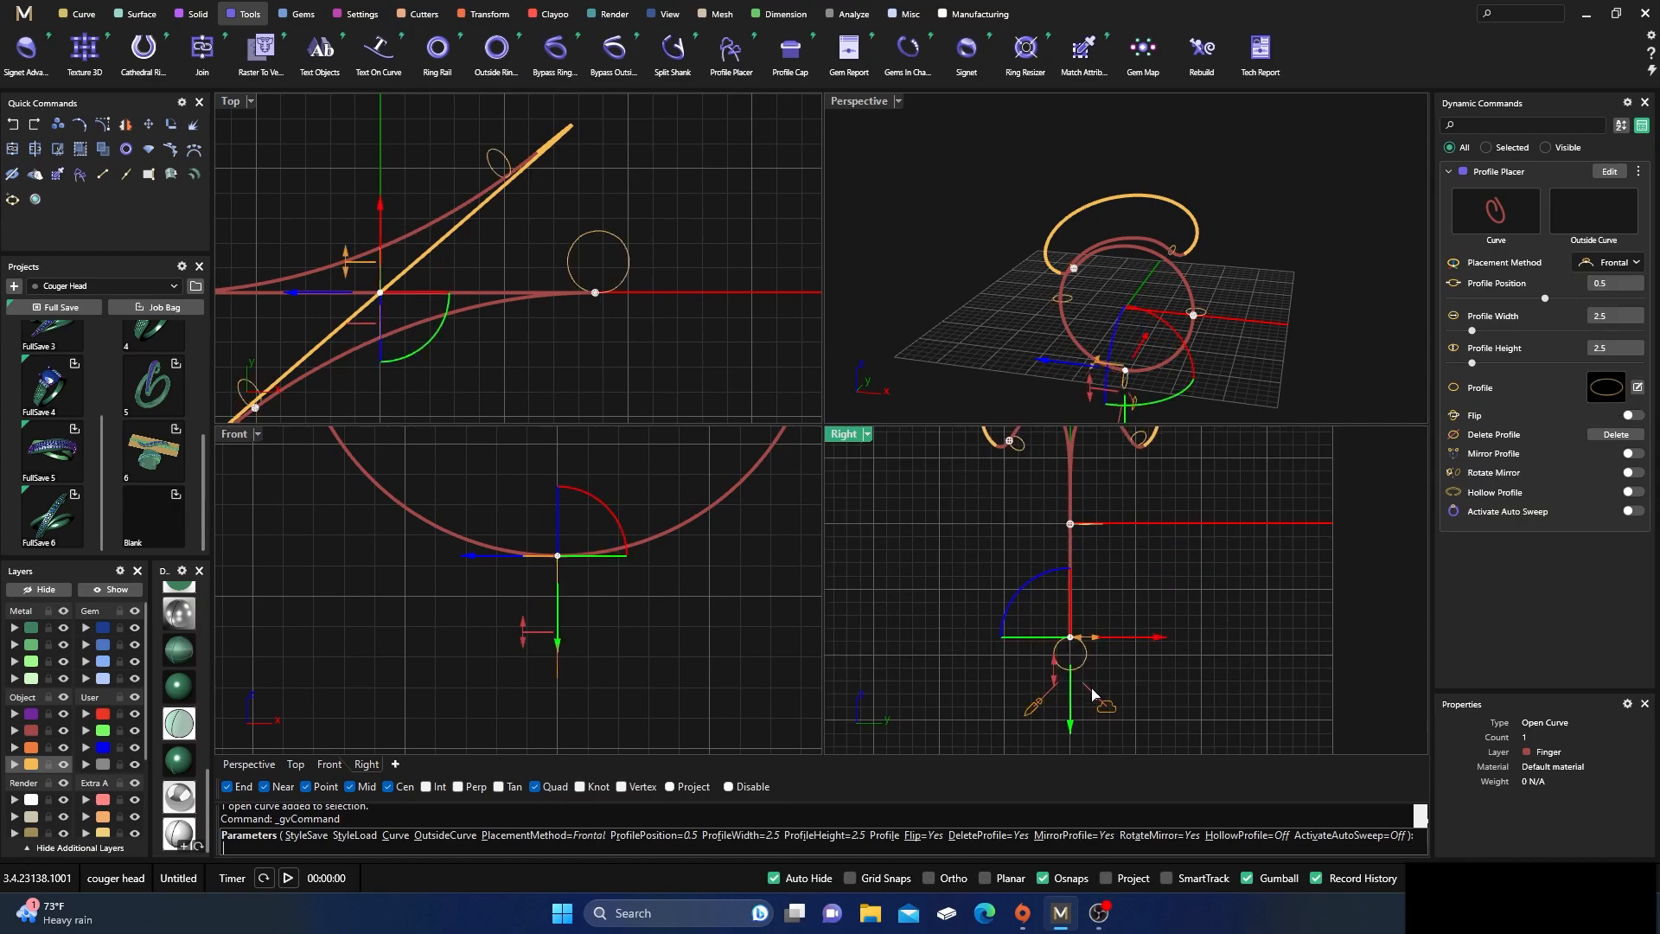
drag(1093, 603, 1136, 609)
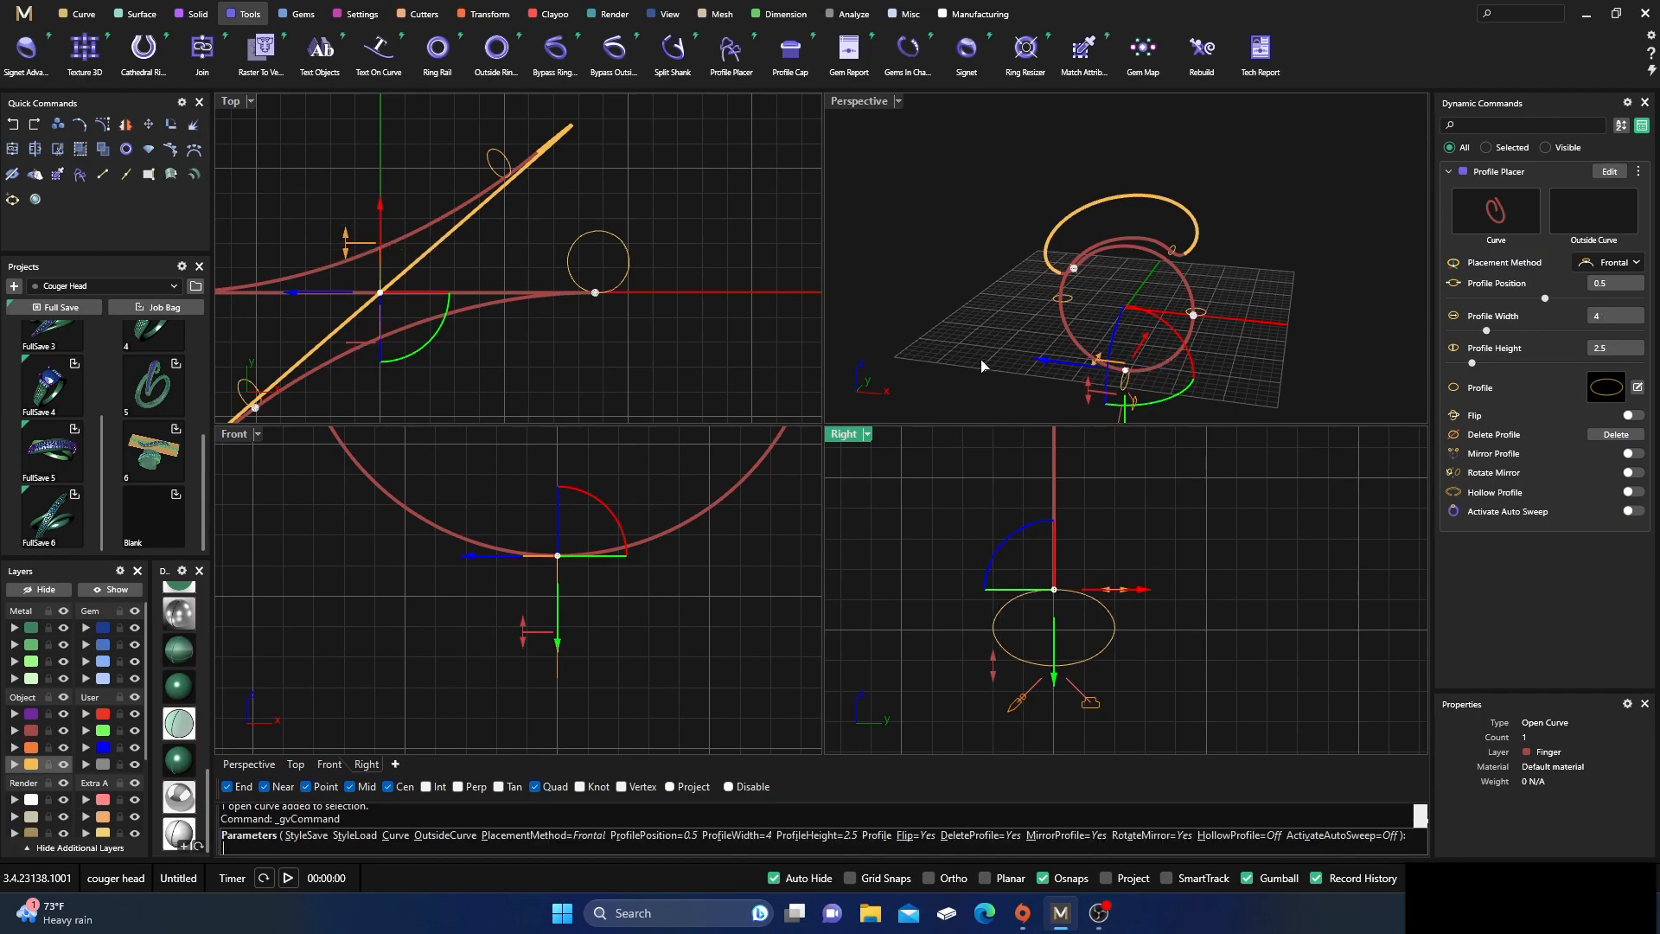
key(Return)
Join the two halves of the upper bridging arc into one open curve
double_click(860, 101)
right_drag(826, 423, 771, 413)
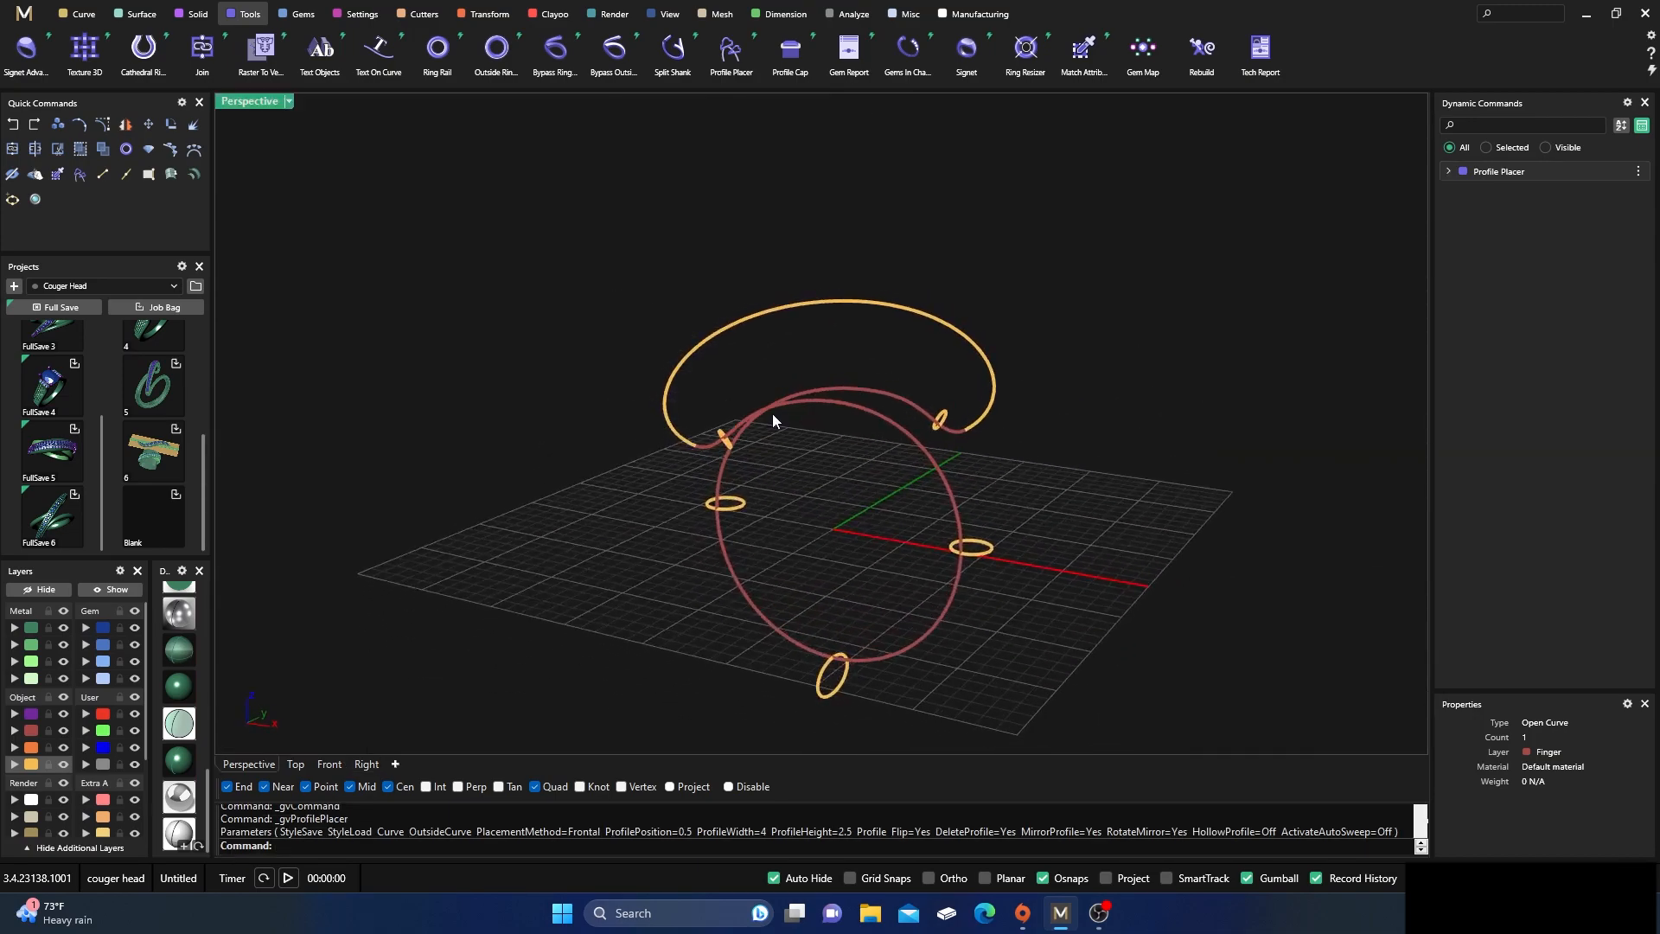
scroll(771, 414, up, 3)
click(765, 226)
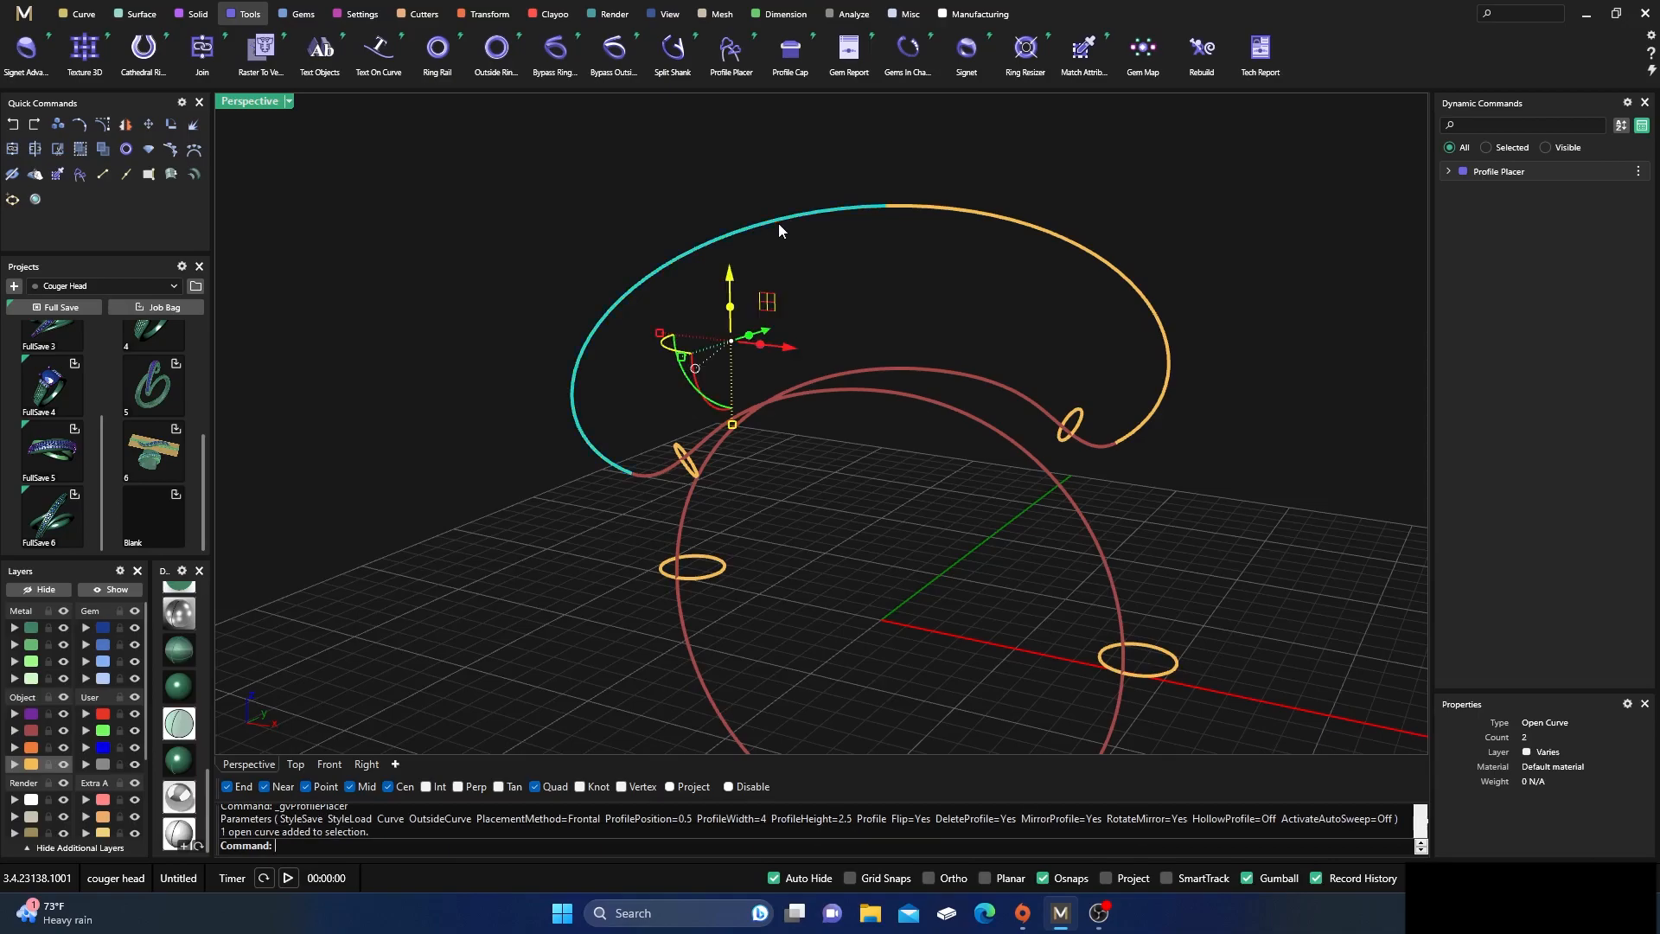
click(943, 209)
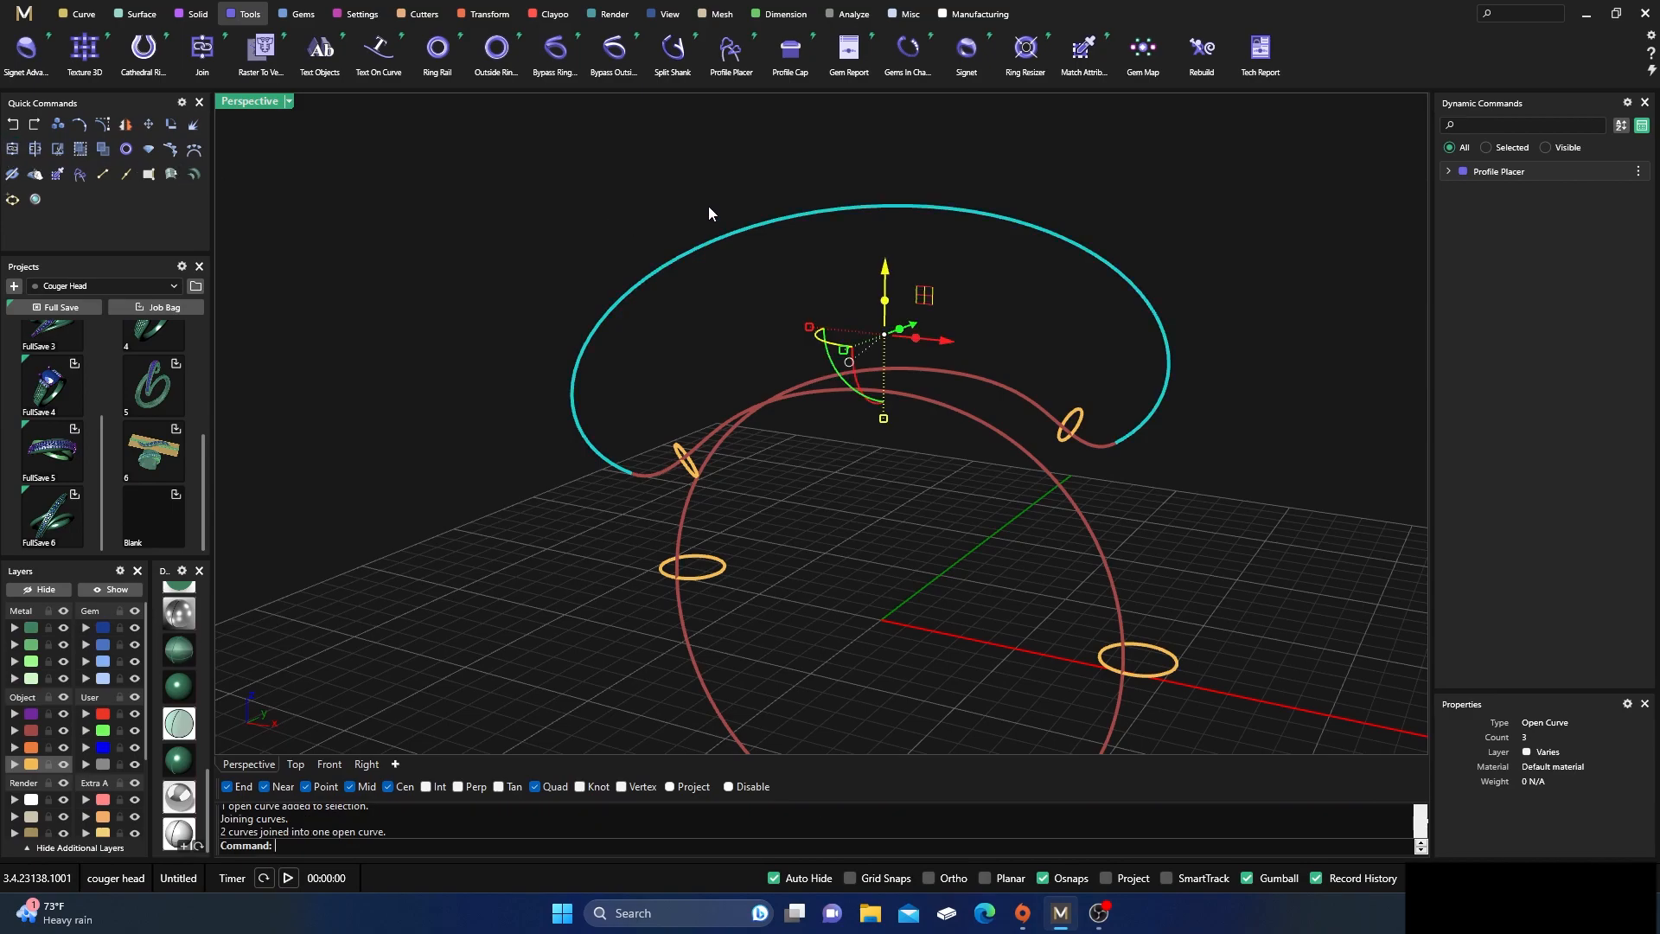
key(ctrl+j)
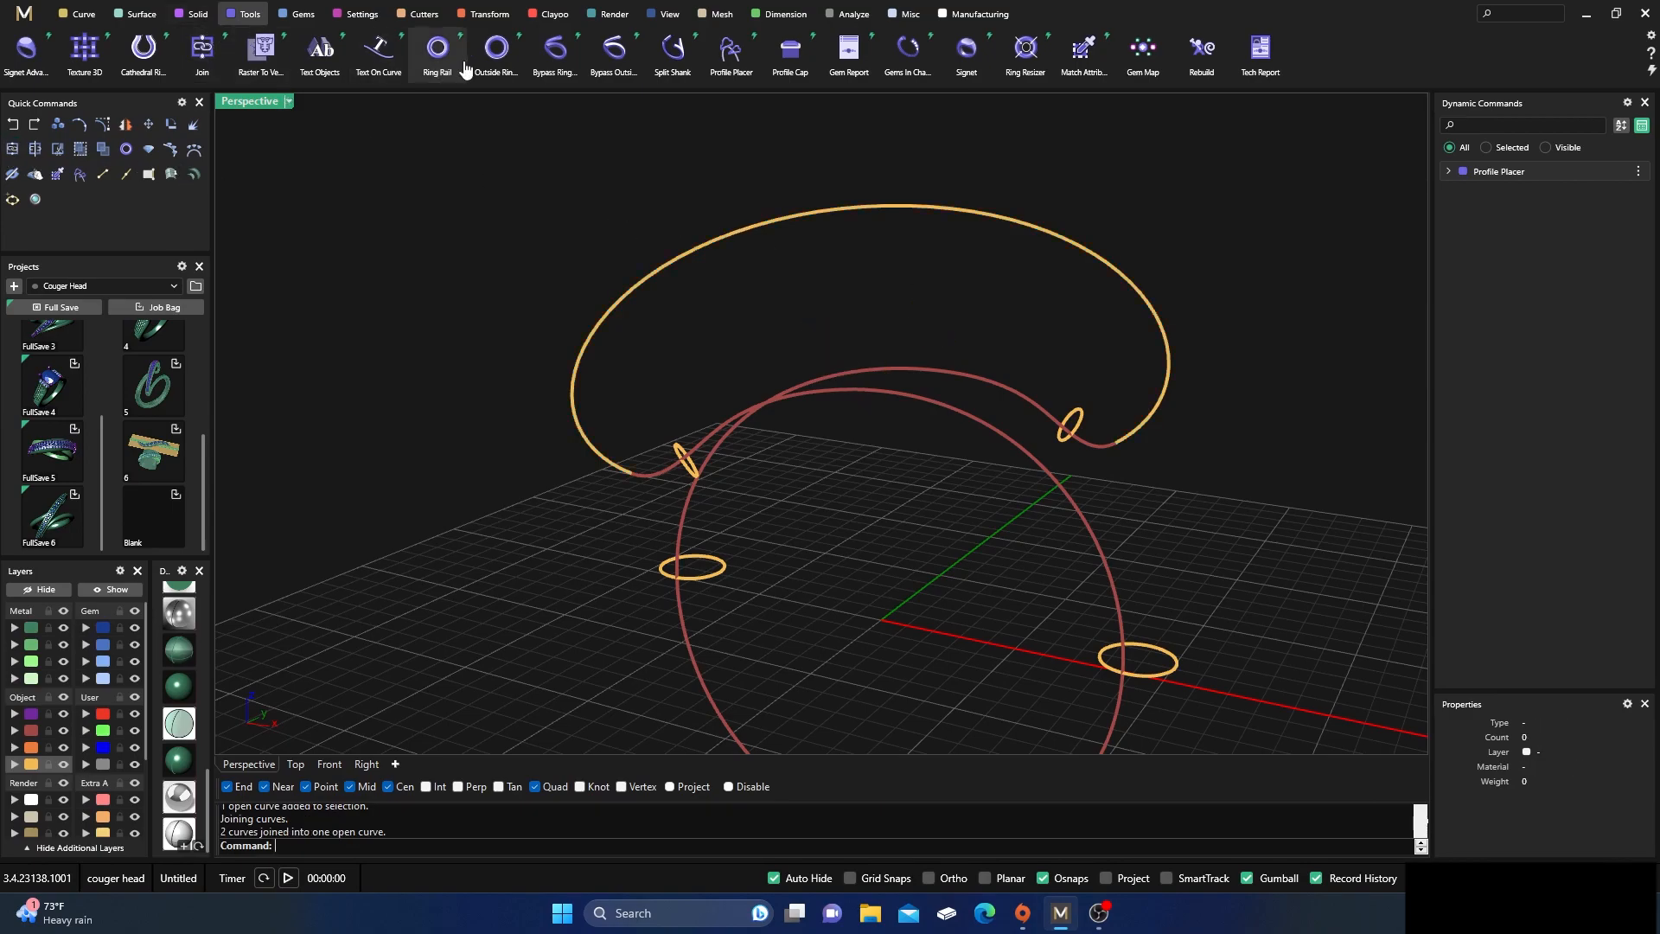
Start the Profile Placer on the joined upper arc and place a profile near one end at position 0.1
right_drag(624, 329, 720, 346)
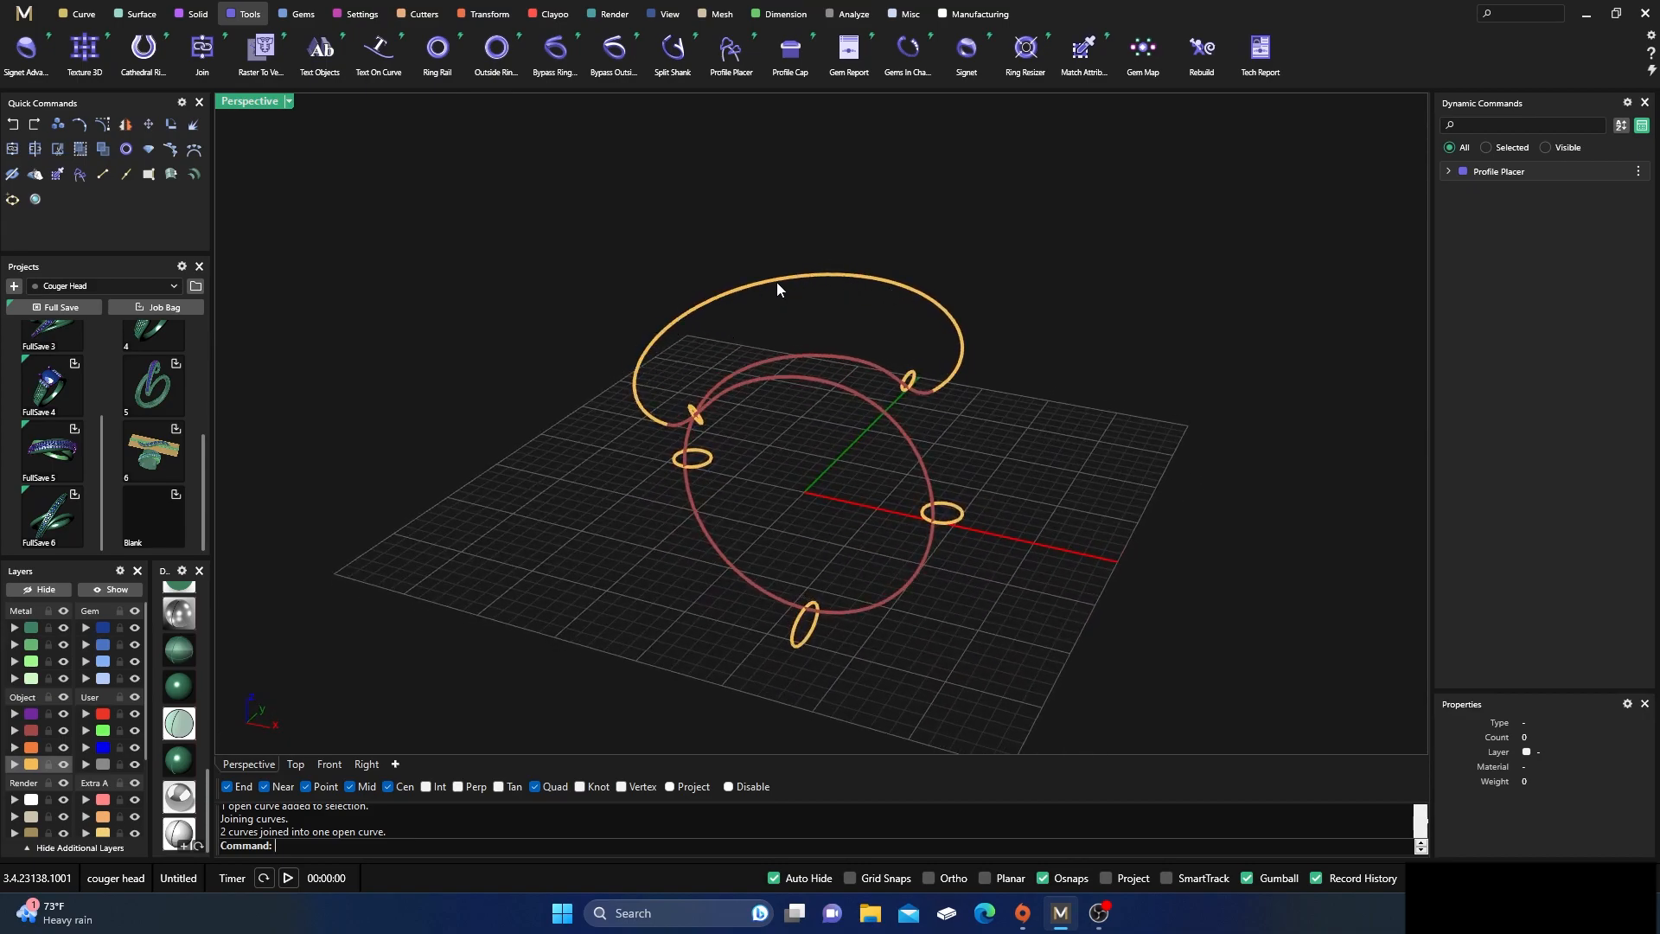
mouse_move(771, 460)
right_down()
mouse_move(776, 422)
mouse_move(788, 444)
mouse_move(765, 474)
mouse_move(777, 443)
mouse_move(797, 481)
mouse_move(749, 454)
right_up()
scroll(776, 418, up, 5)
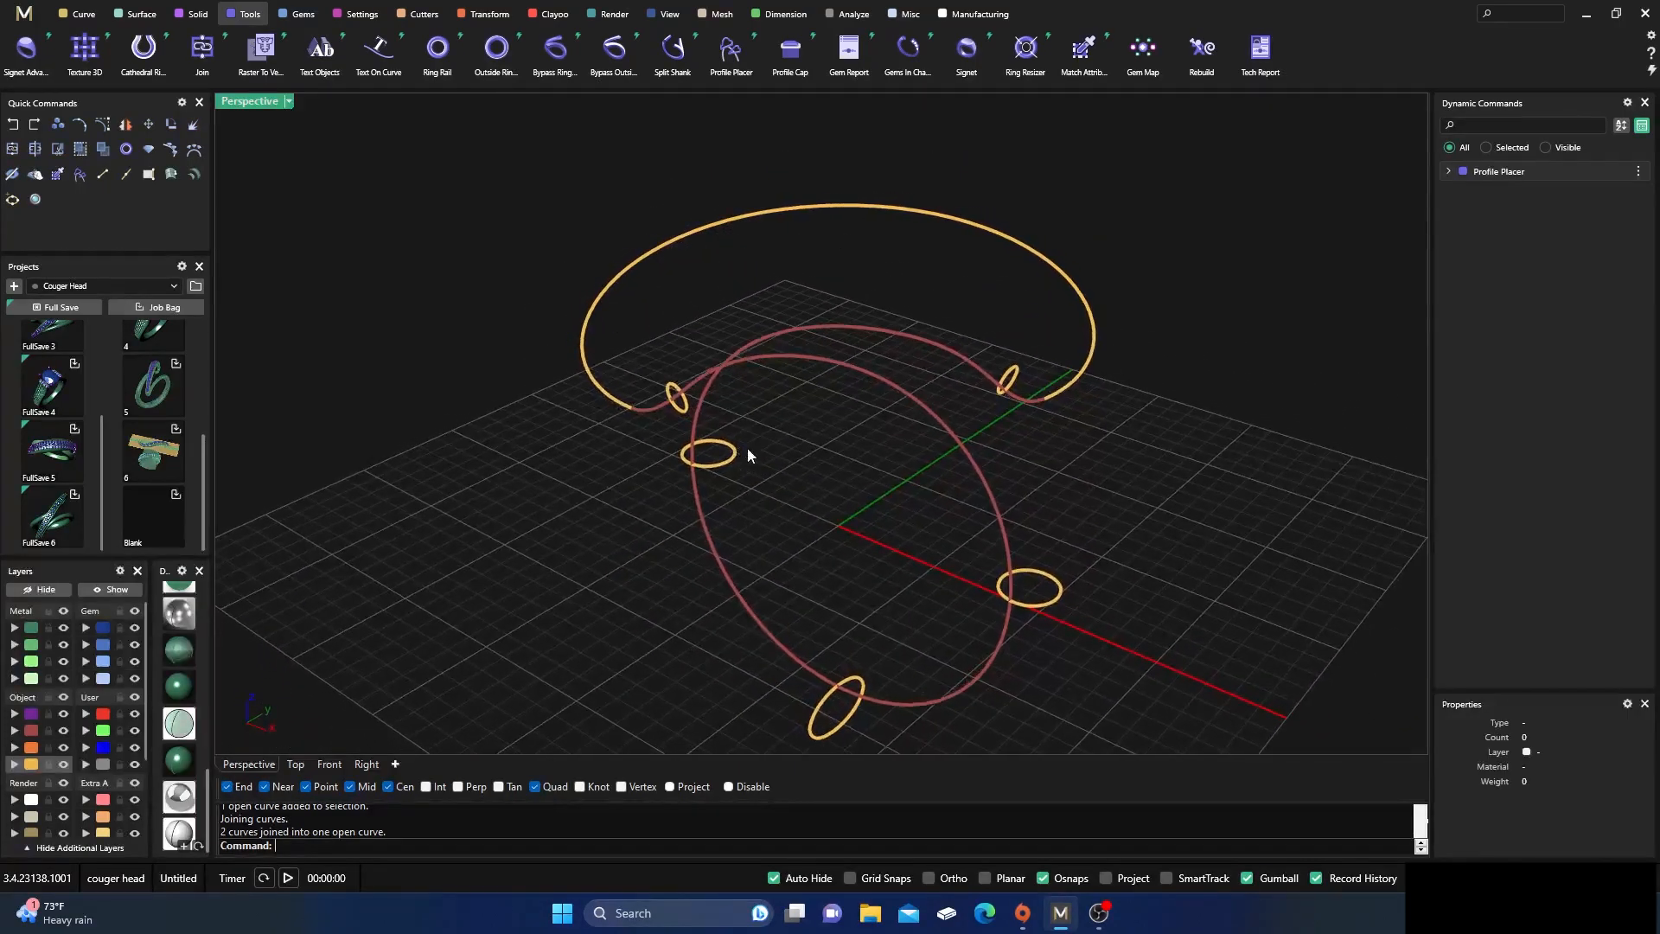
click(626, 403)
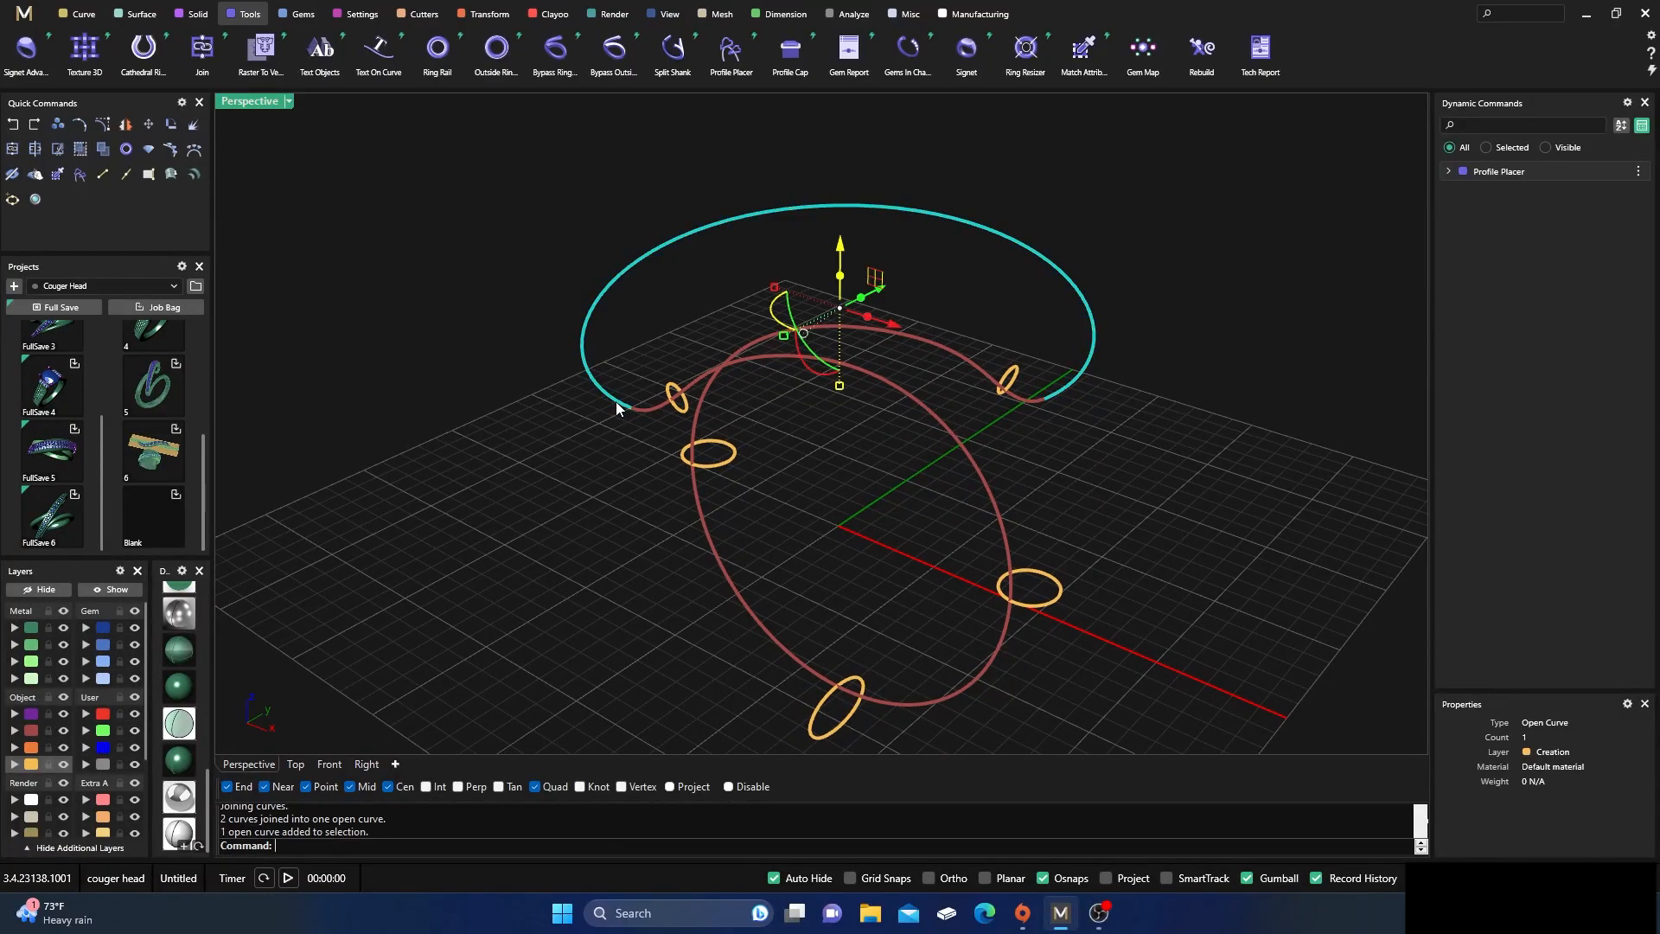
click(729, 54)
right_drag(718, 524, 801, 407)
drag(723, 401, 692, 354)
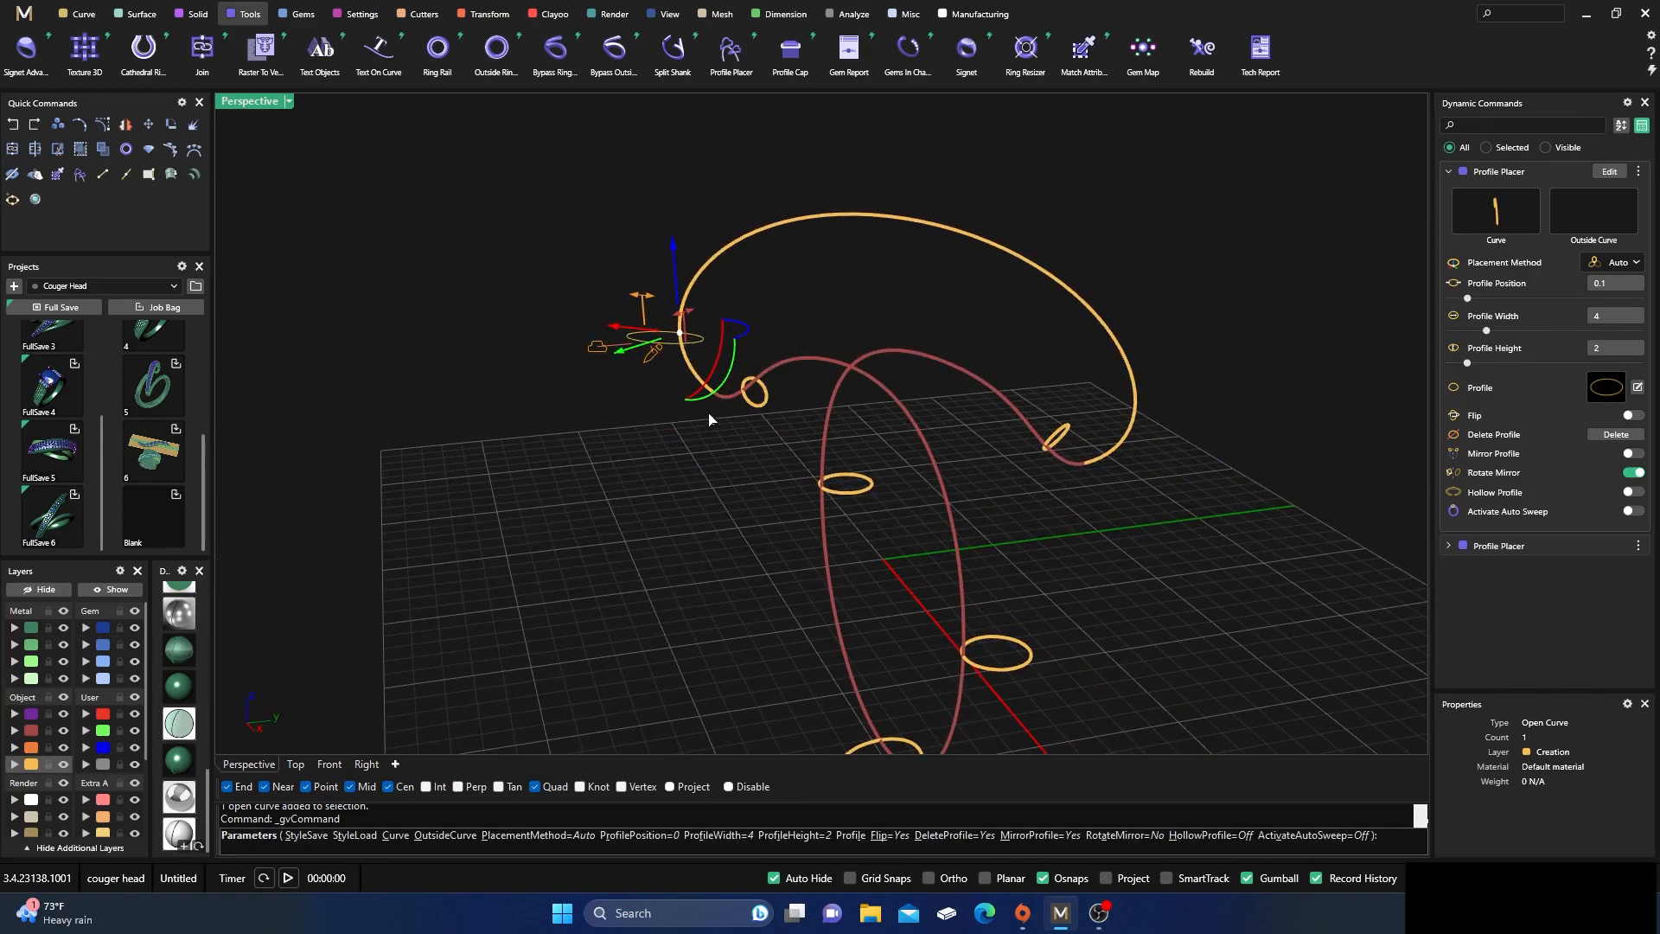
Rotate the upper arc's end profile a quarter turn in the Top view so it faces outward from the arc
double_click(259, 105)
scroll(733, 227, down, 6)
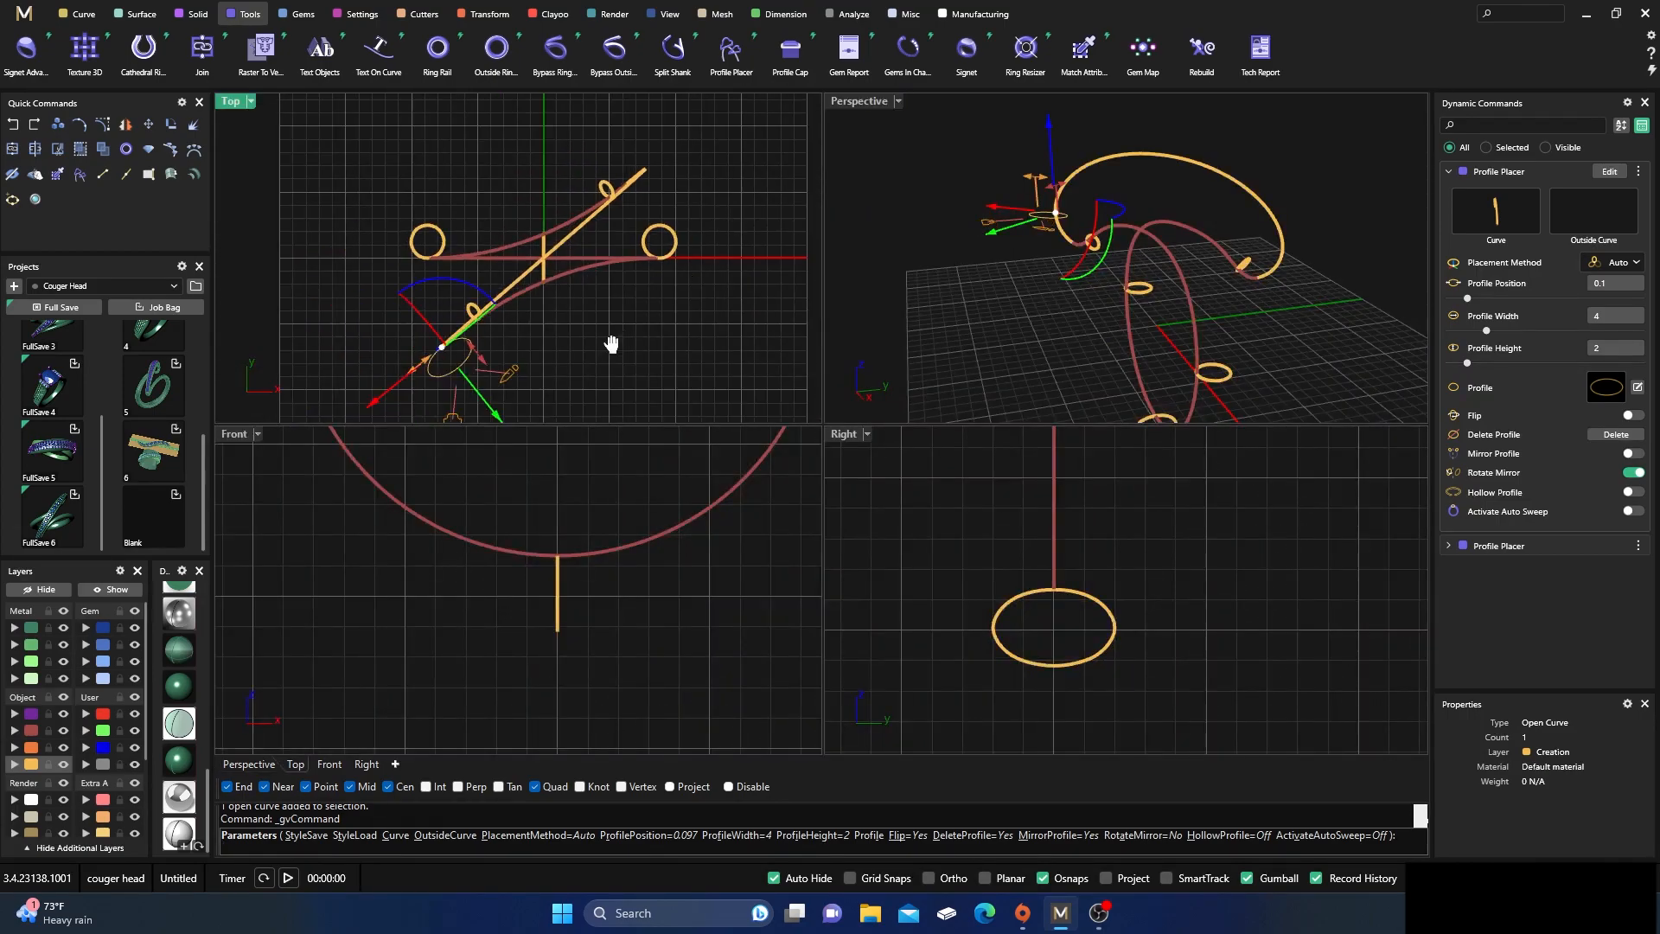
right_drag(606, 343, 620, 287)
scroll(474, 234, up, 2)
drag(454, 245, 546, 310)
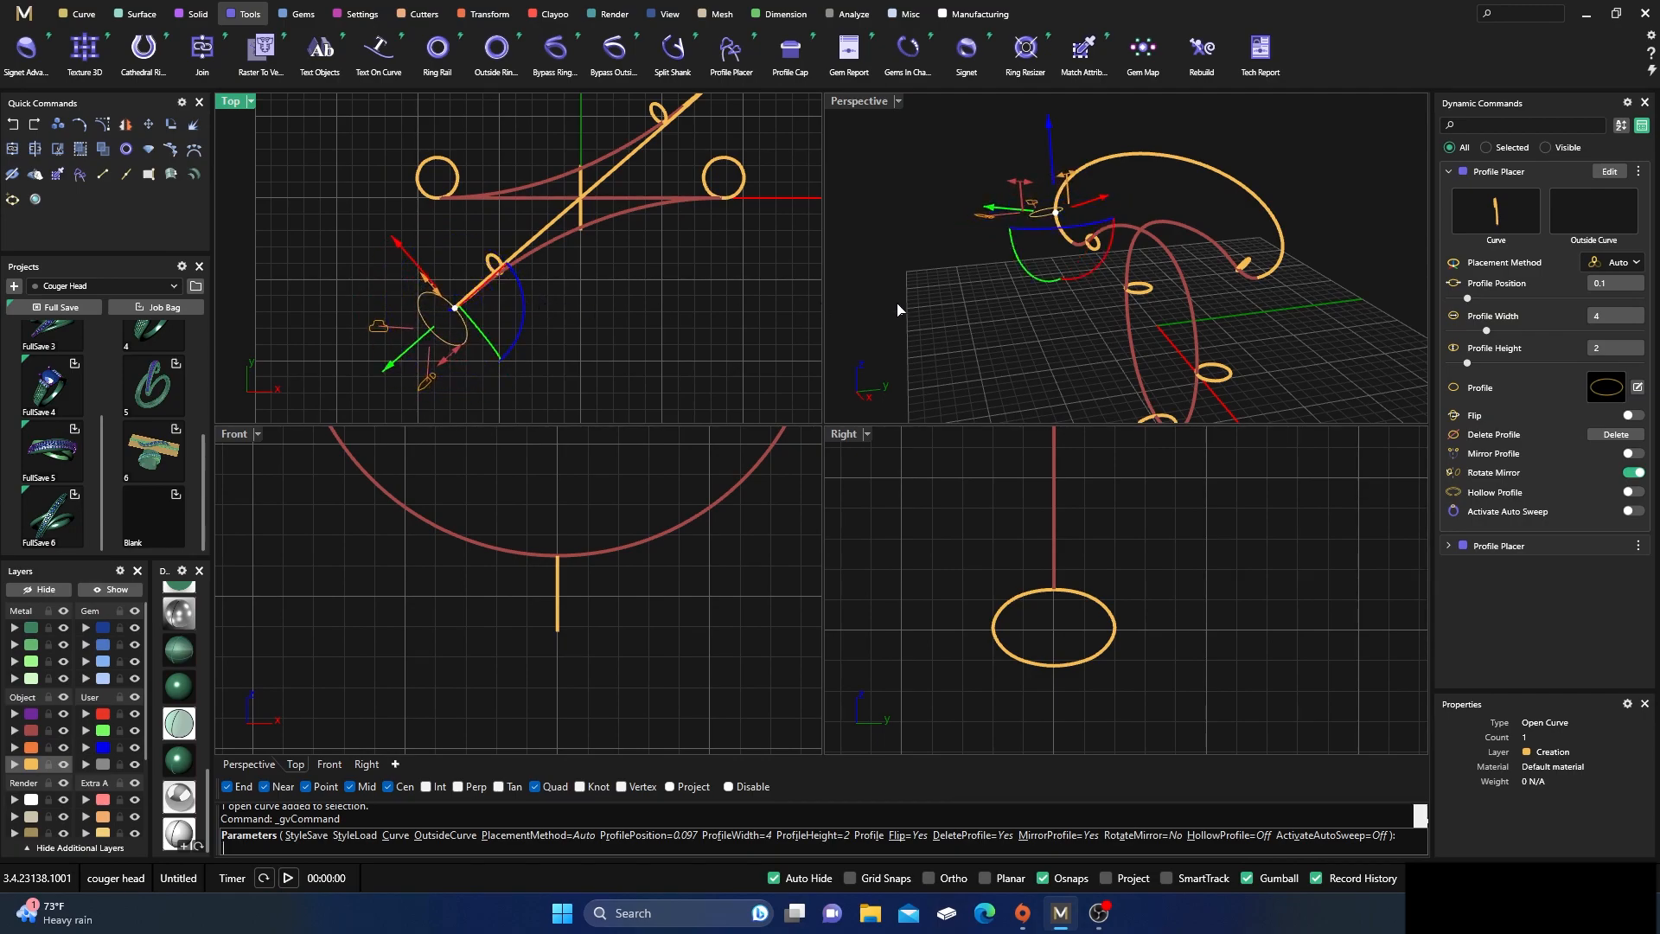
Change the end profile's shape to the rounded rectangle 02 from the Shank library
click(1607, 388)
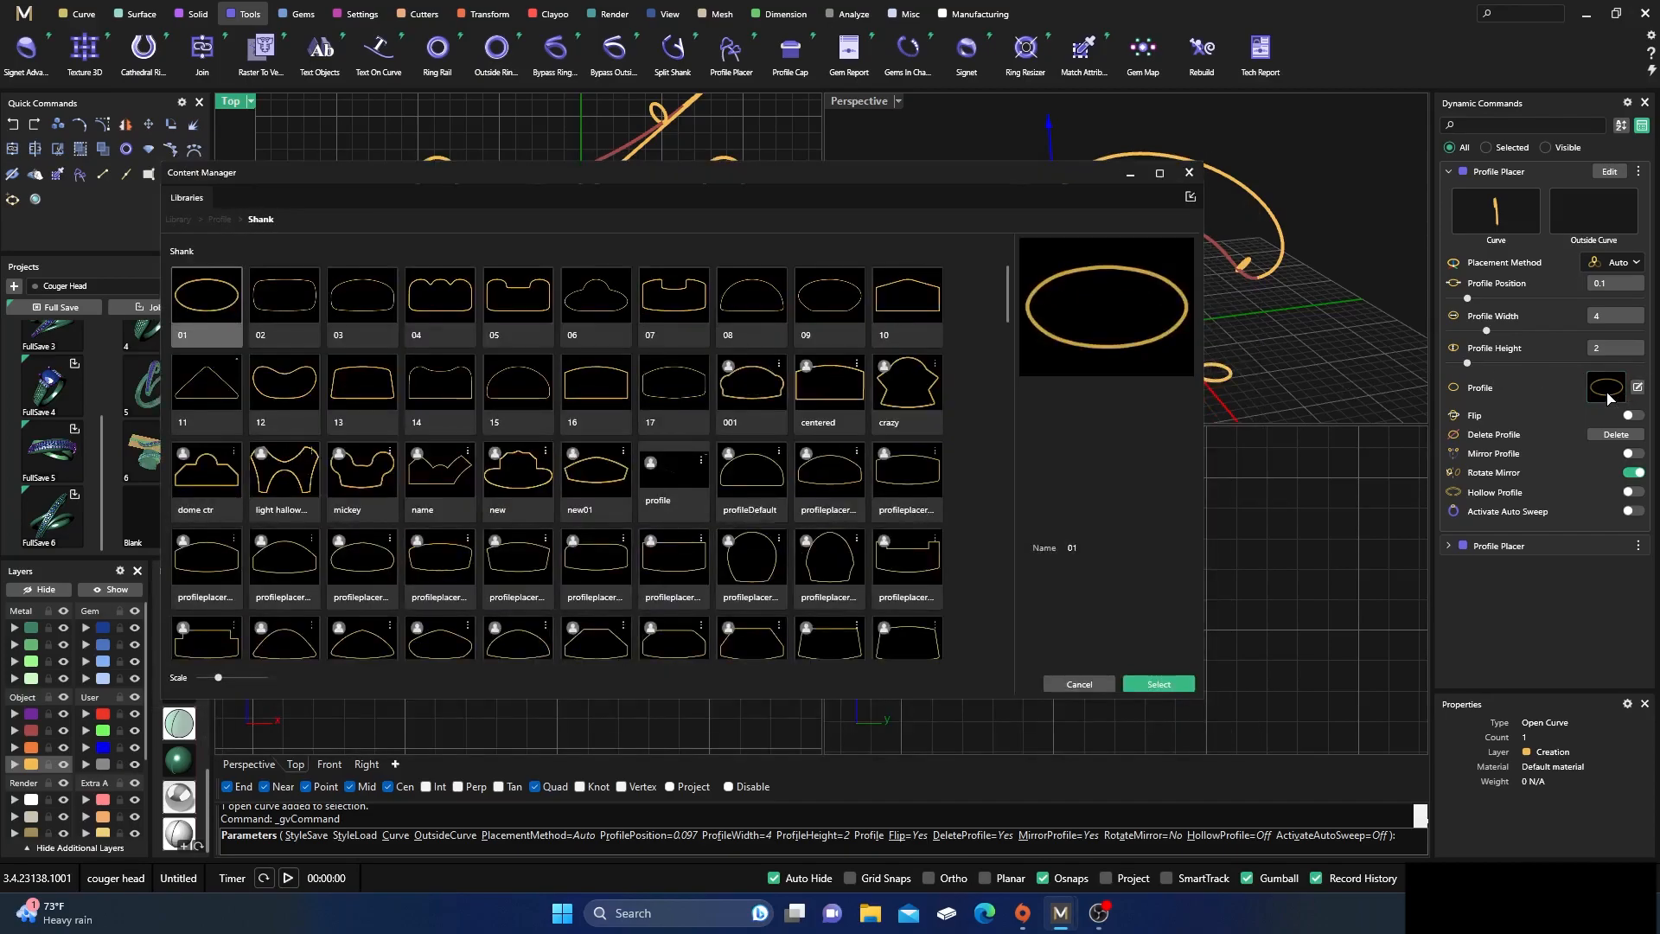
click(277, 298)
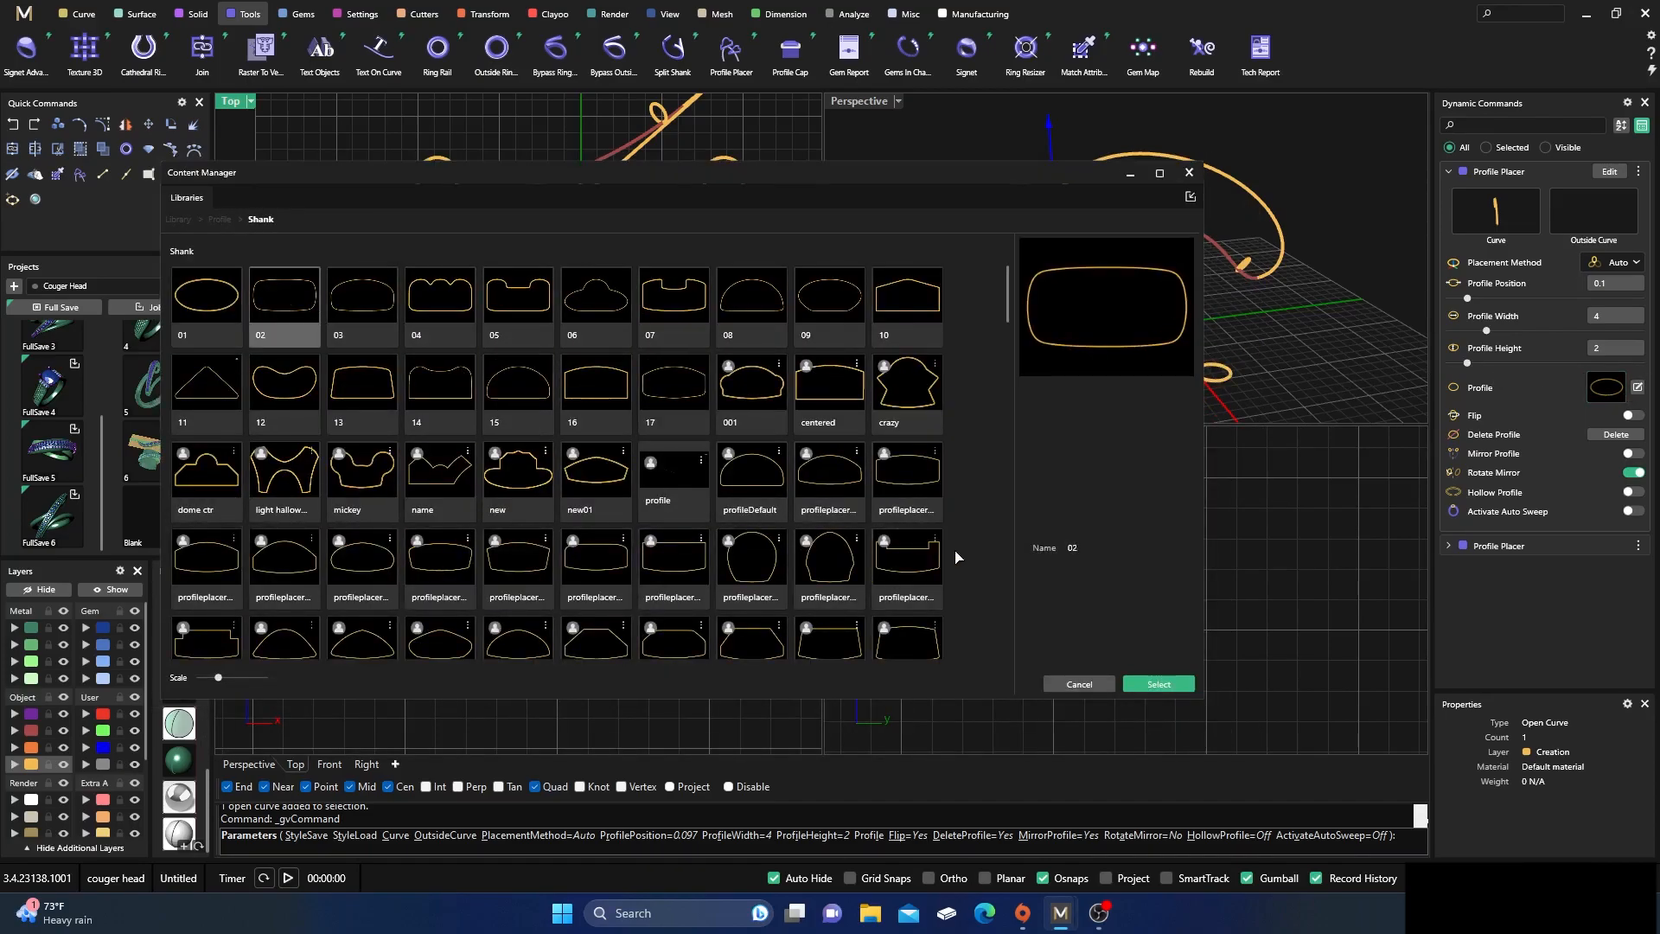
click(1159, 684)
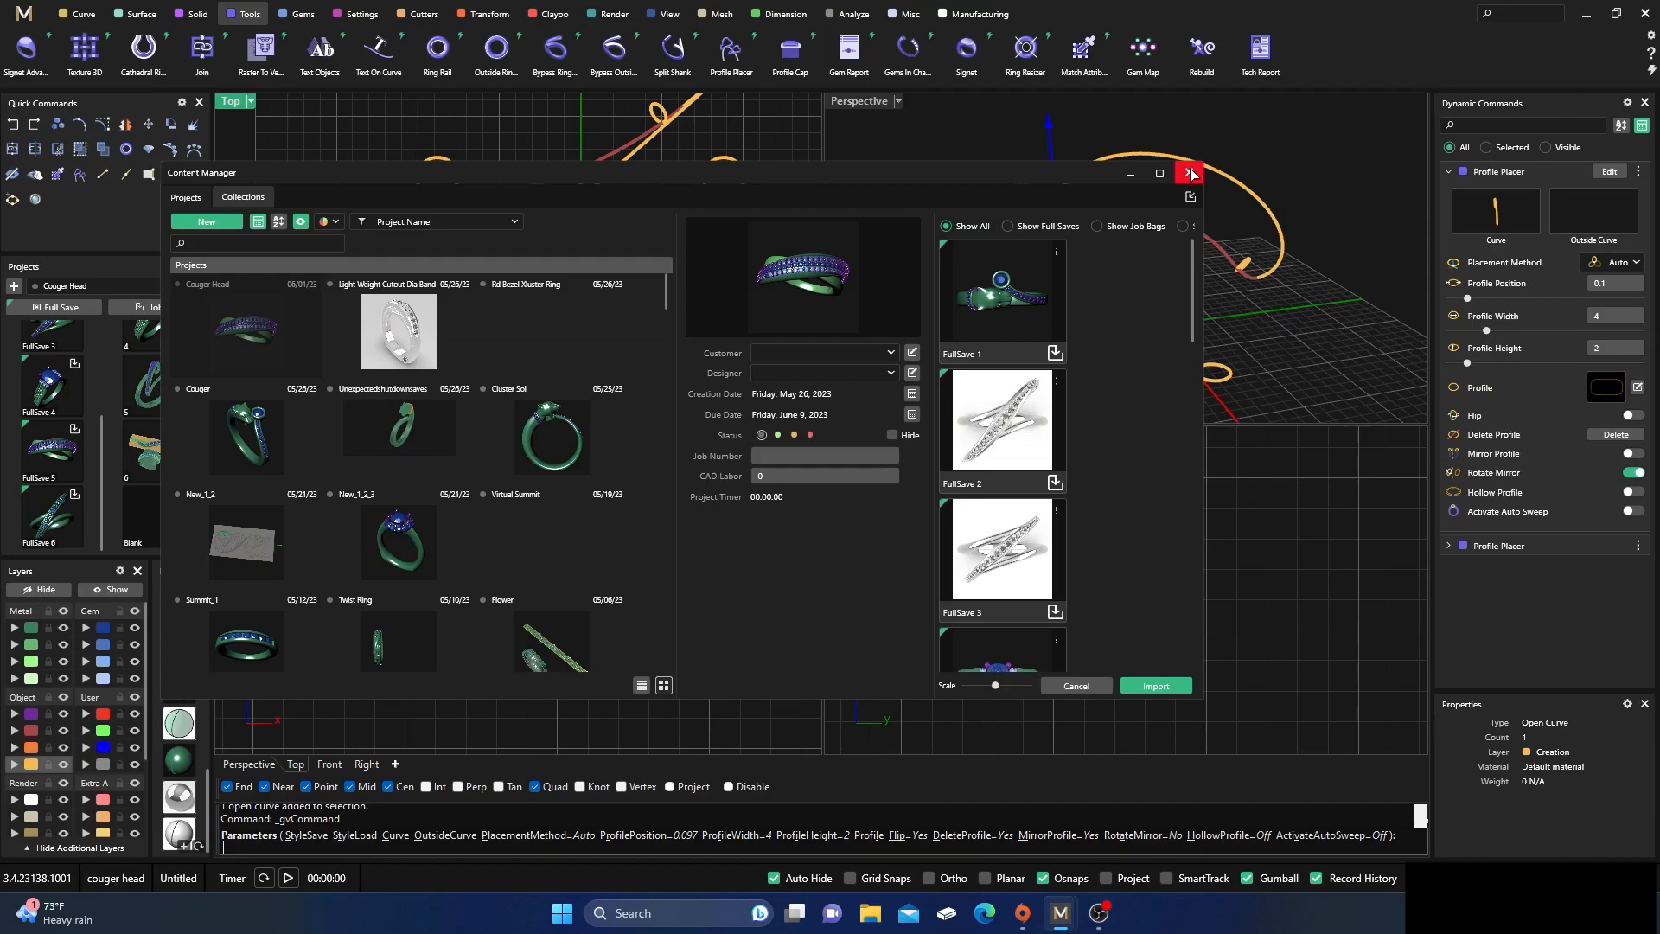
click(1189, 172)
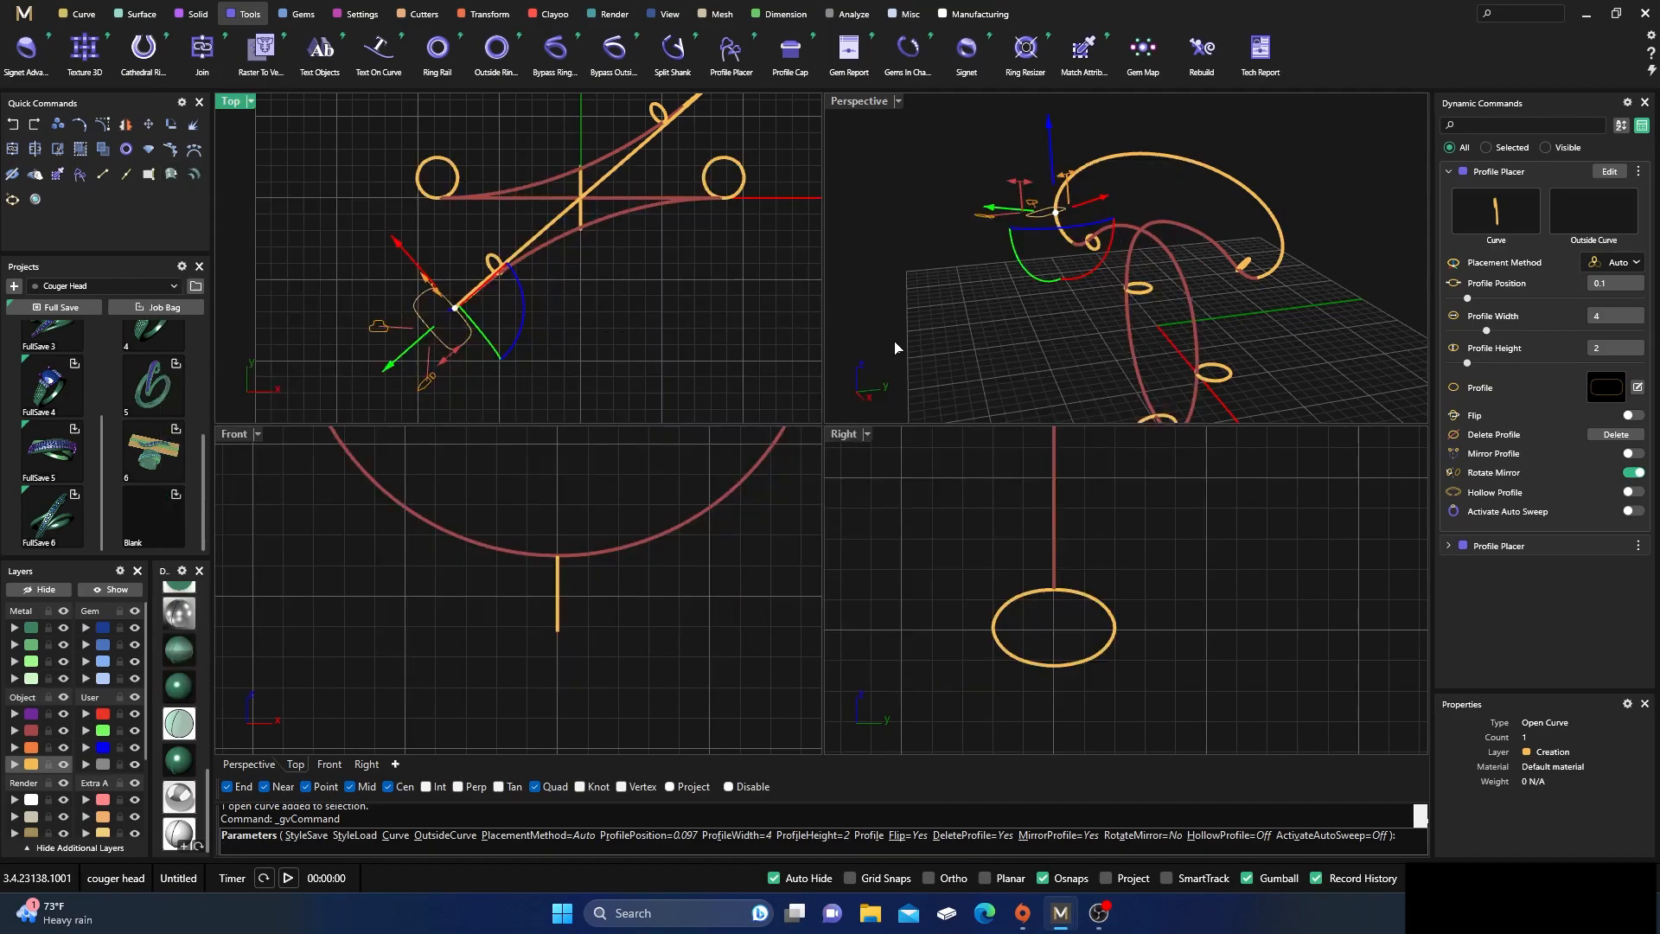
Set the rounded rectangular end profile's width and height to 1.5 mm each
right_drag(1072, 358, 1113, 346)
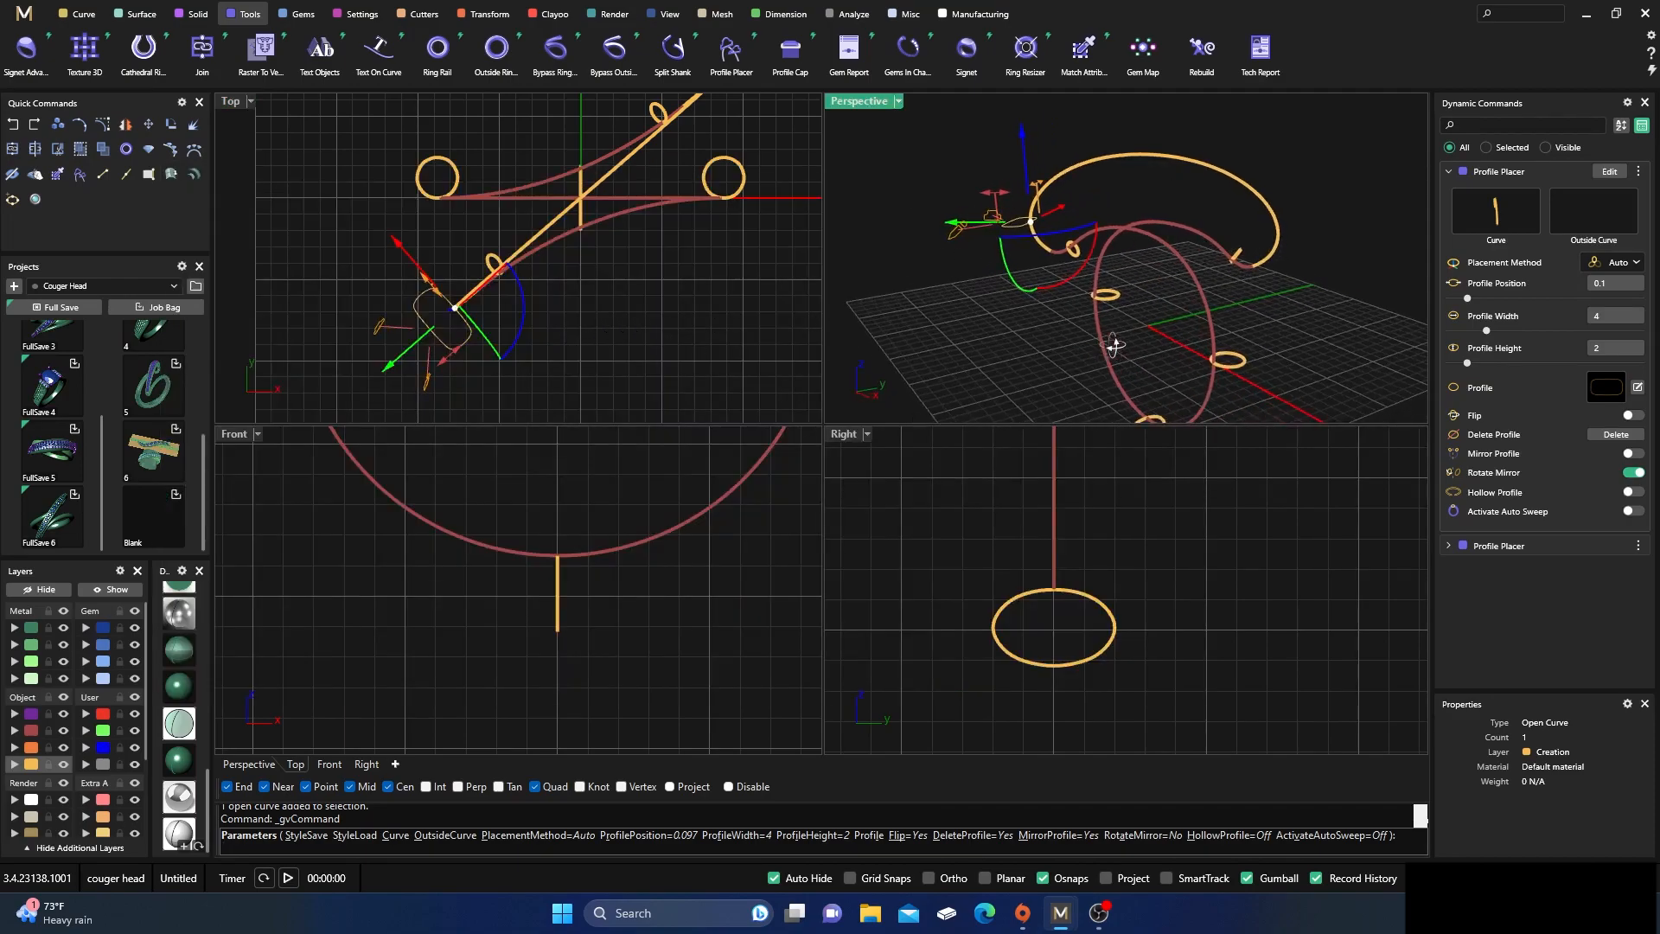
scroll(423, 286, up, 5)
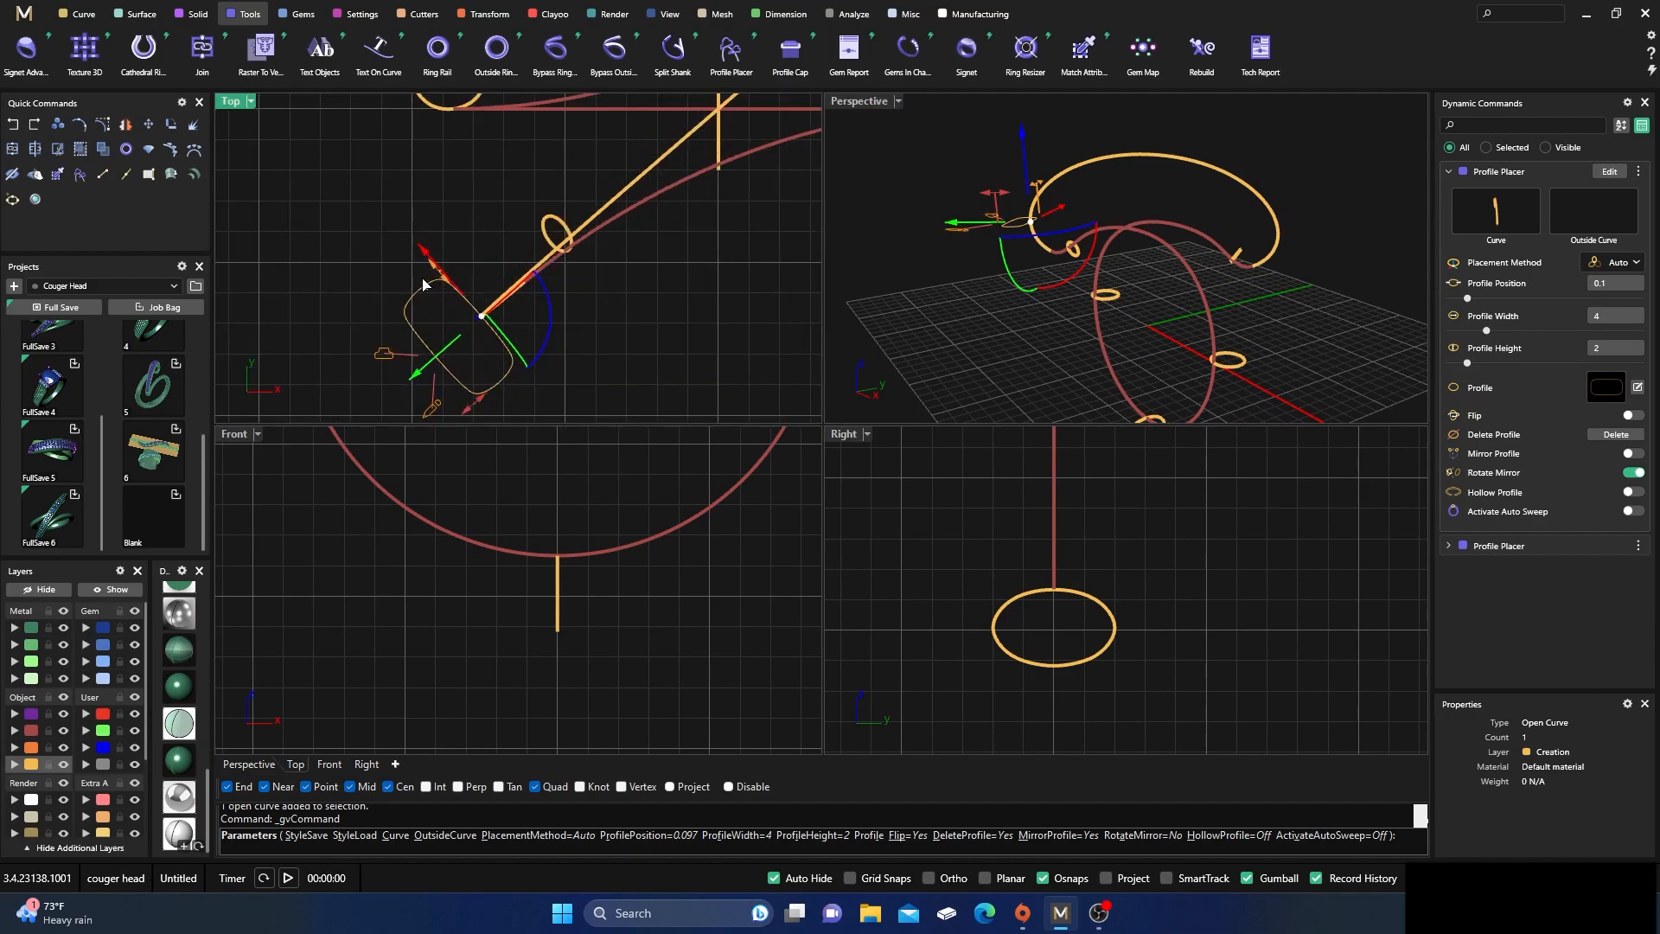
mouse_move(440, 278)
drag(437, 276, 494, 333)
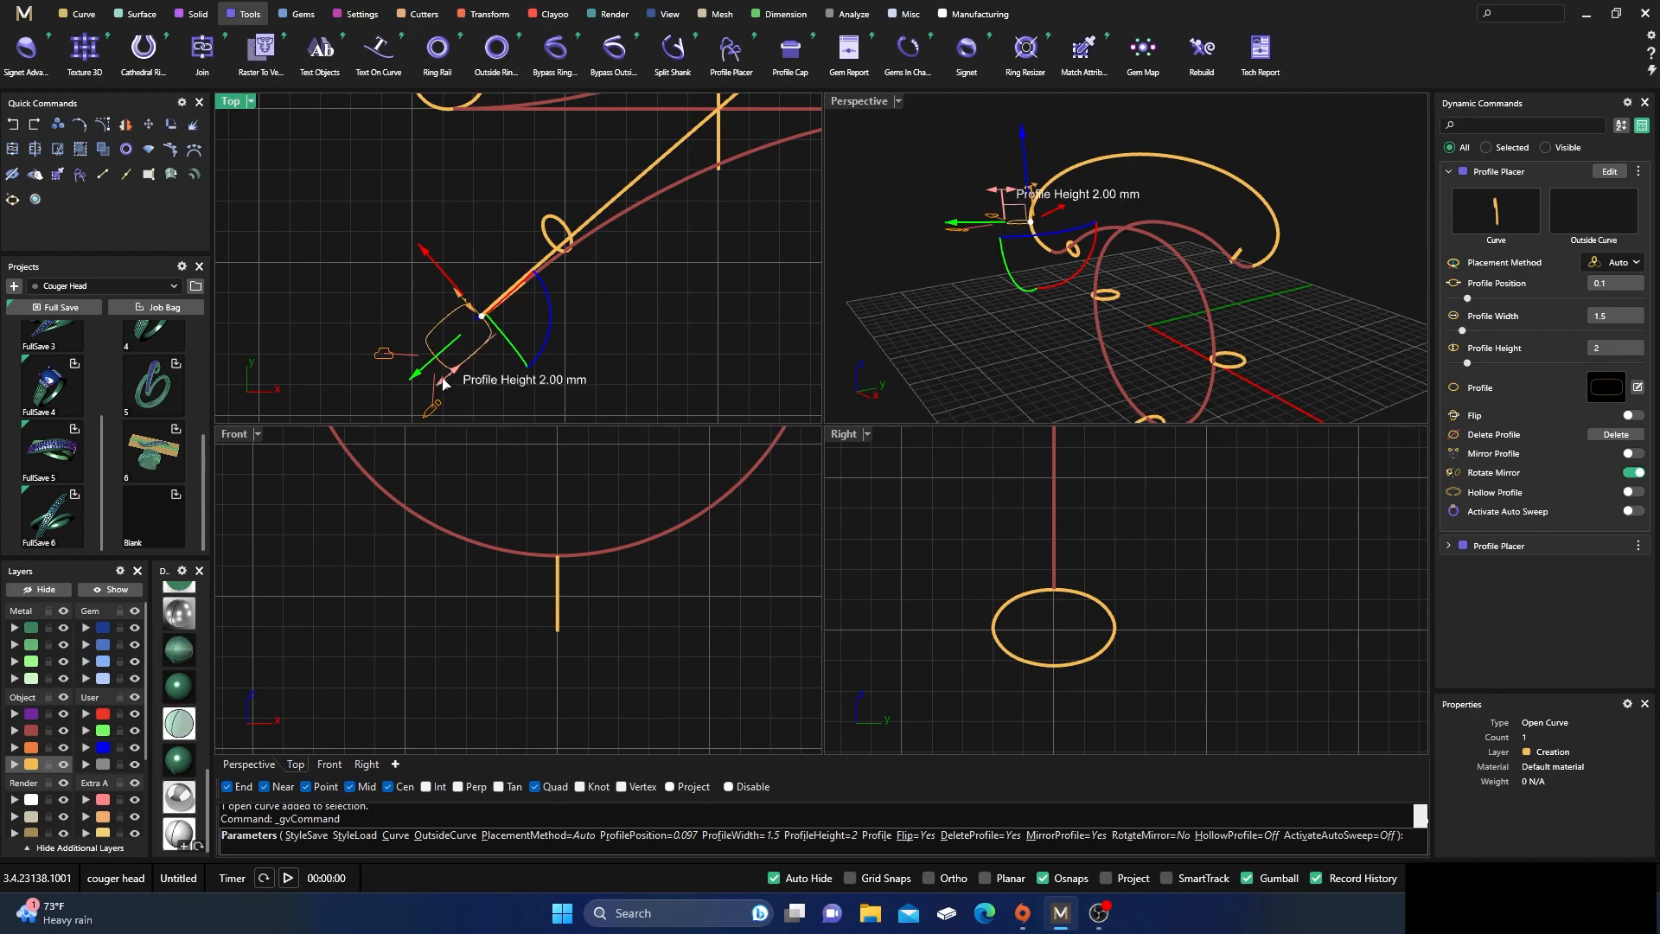
drag(444, 384, 464, 373)
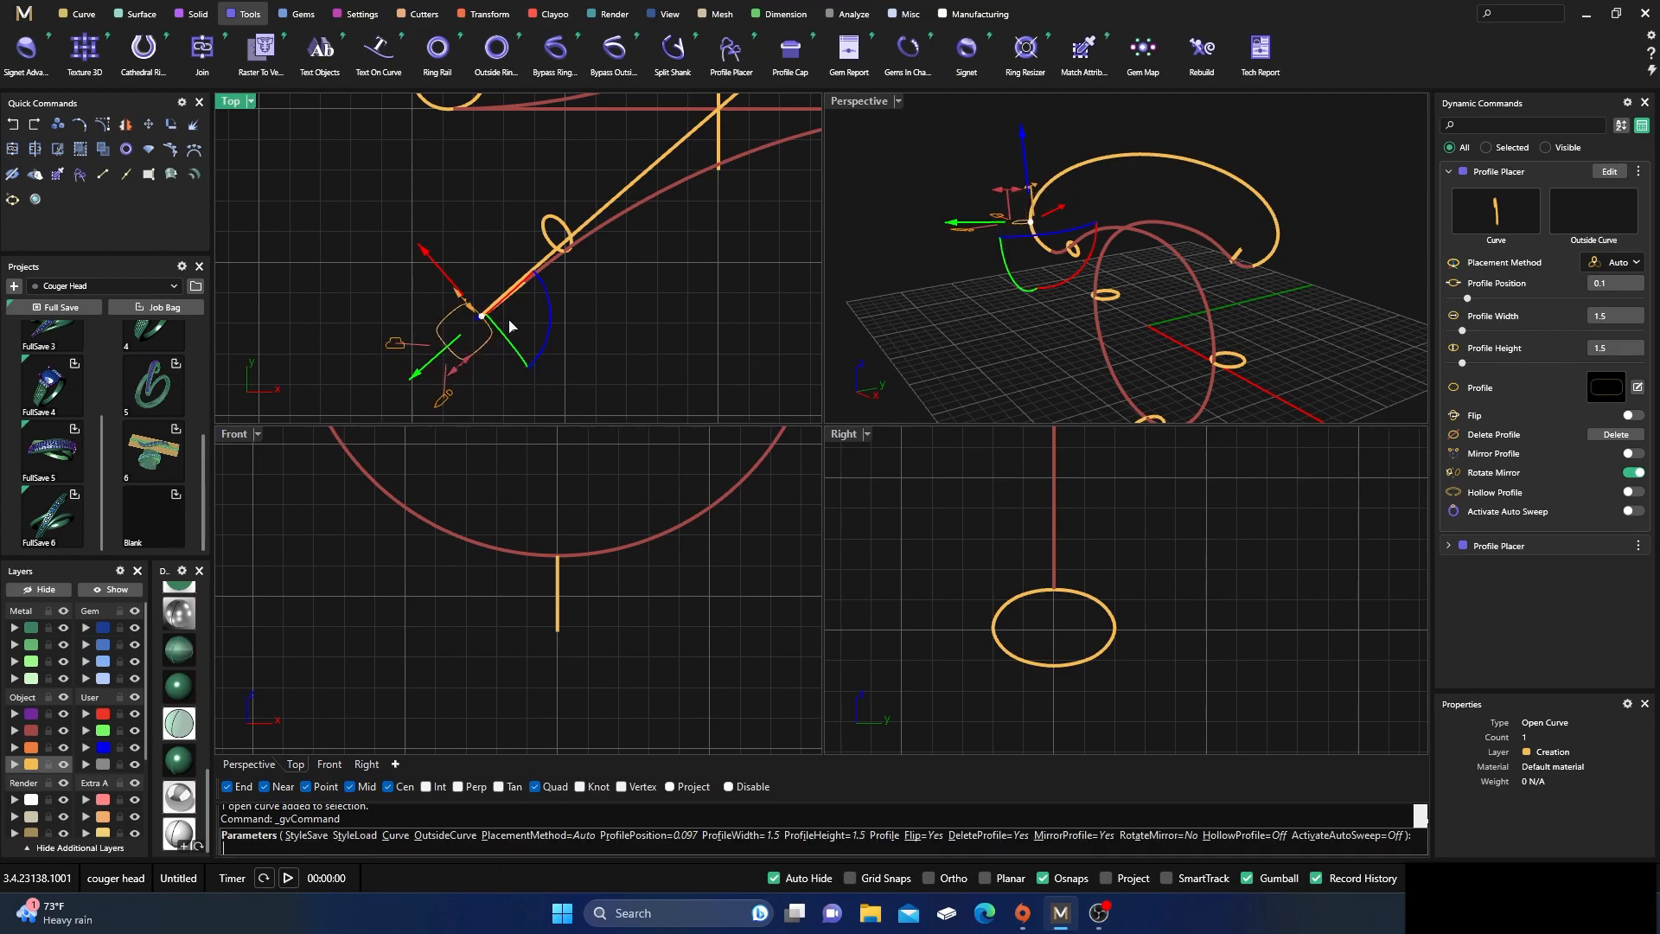
Mirror the end profile to the arc's opposite end and turn off Rotate Mirror
scroll(659, 297, down, 4)
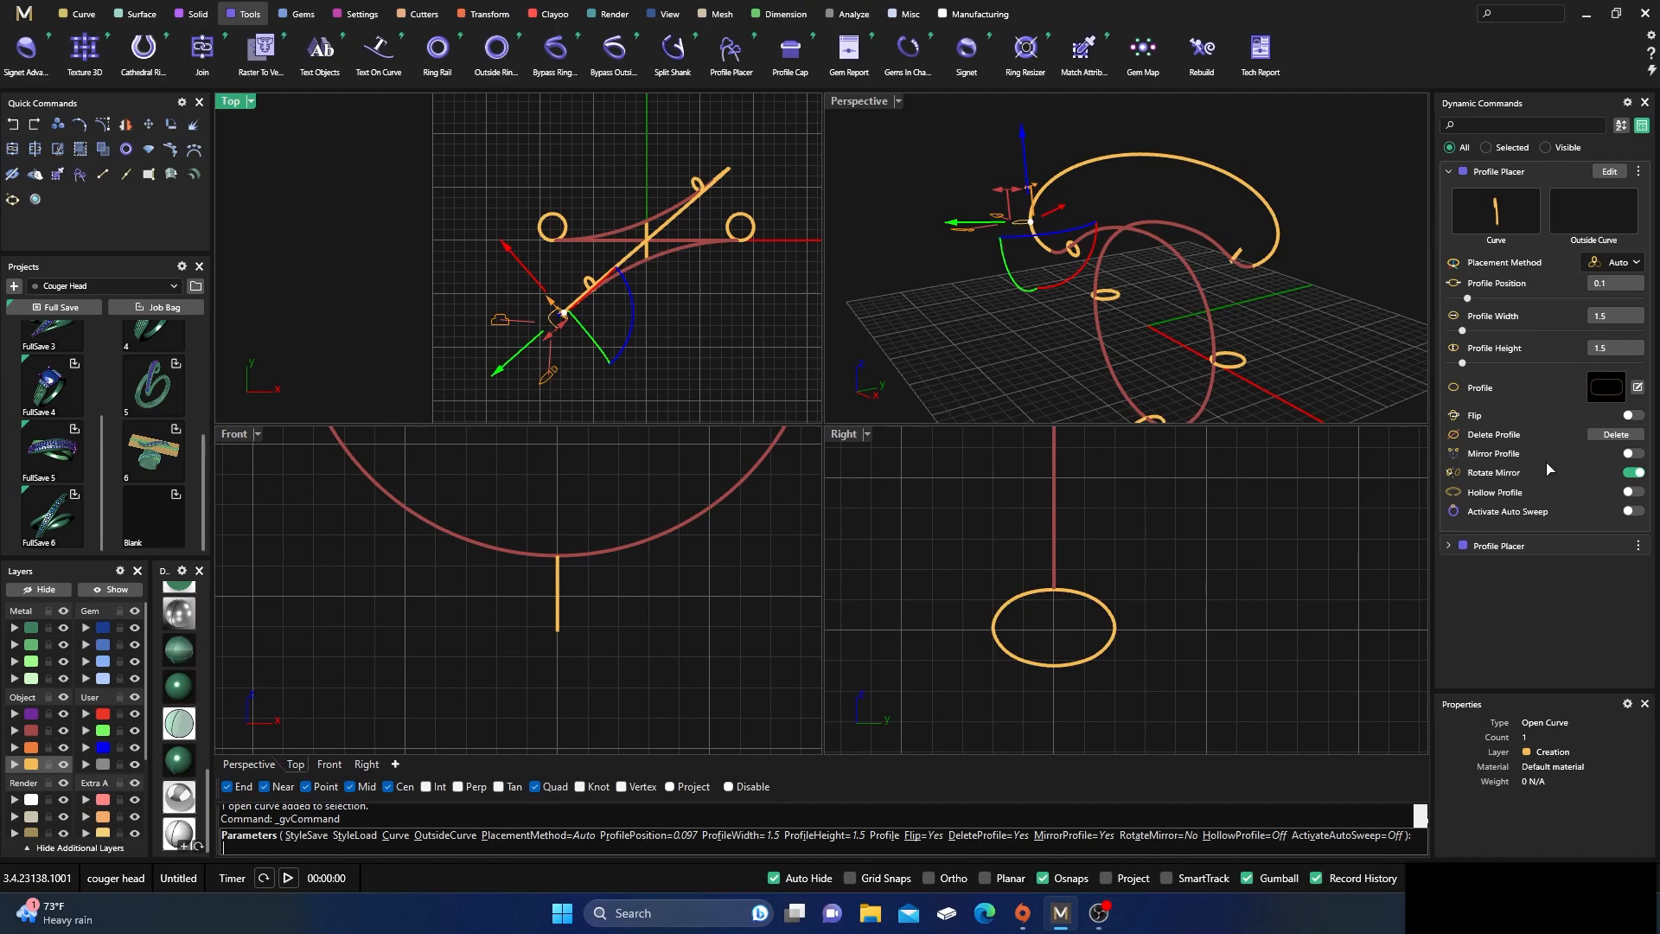
click(1642, 456)
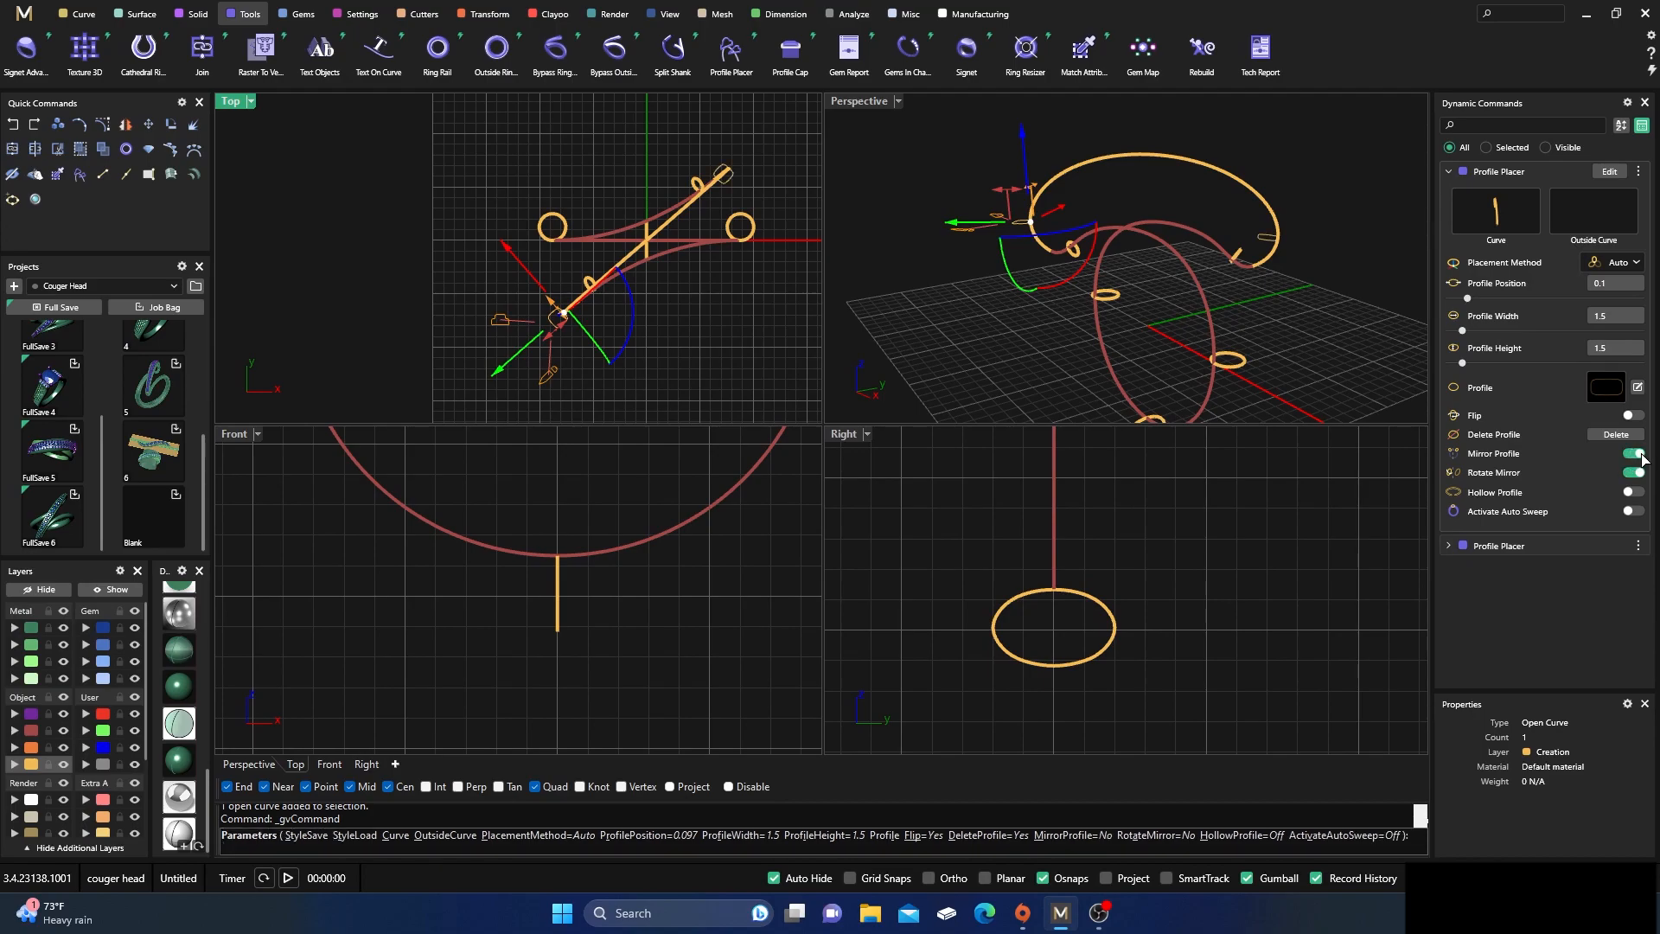
click(1634, 473)
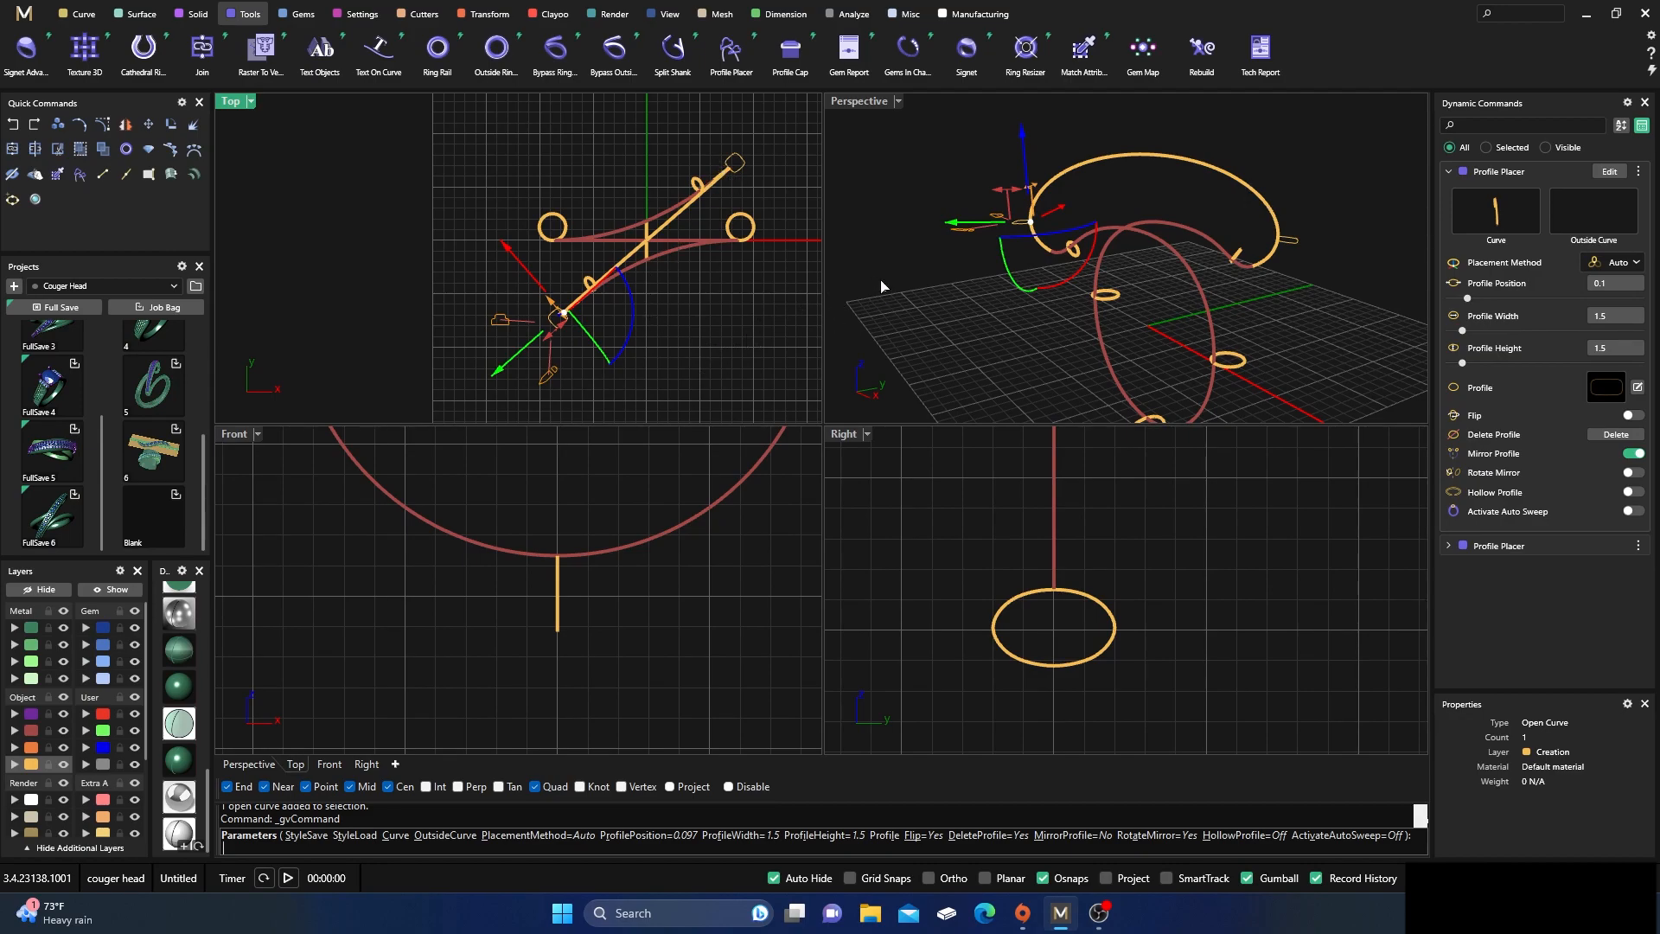
Add a profile at the upper arc's midpoint, position 0.5, and set its placement method to Frontal
double_click(859, 101)
right_drag(711, 602, 752, 576)
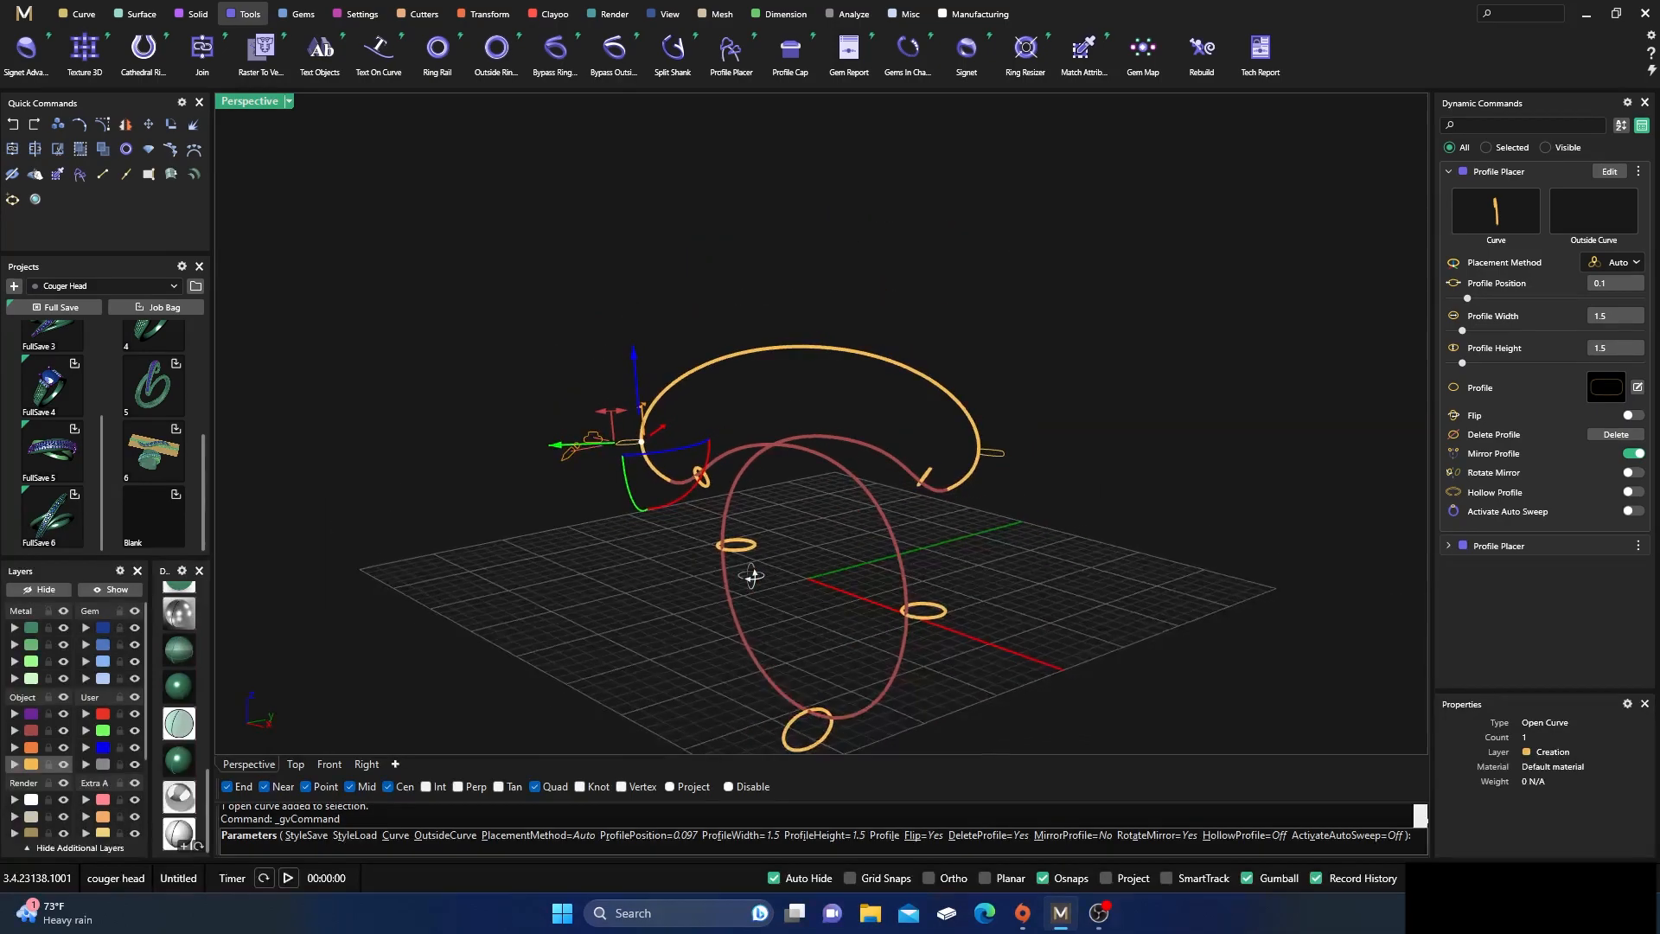
click(812, 352)
right_drag(826, 461, 585, 453)
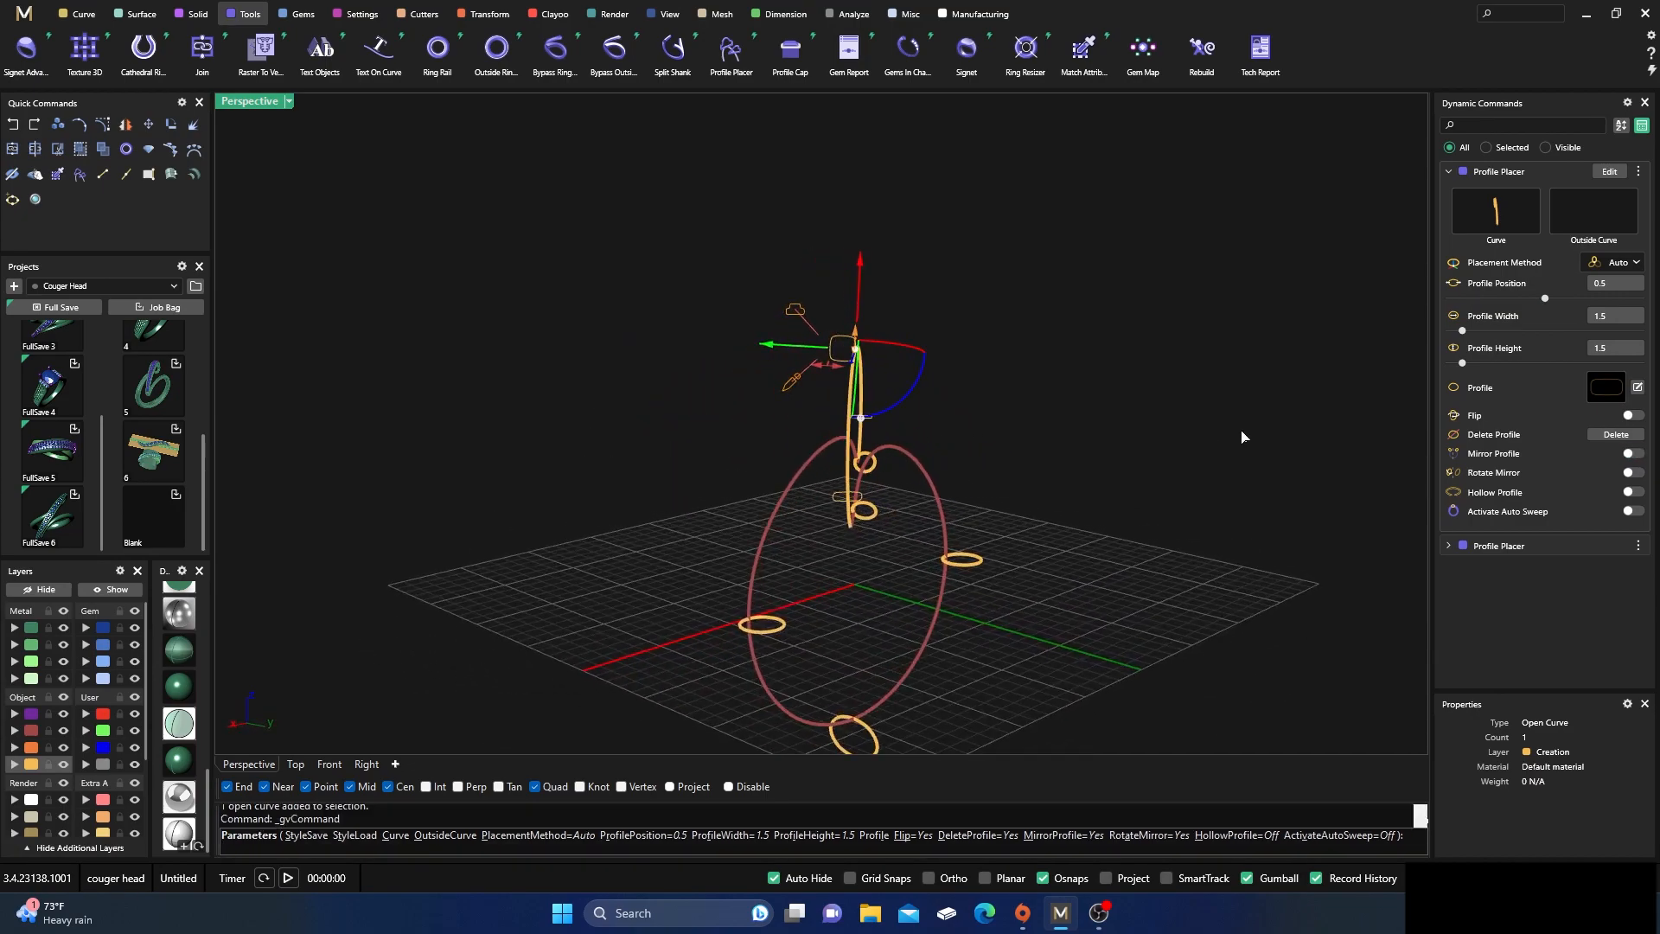
click(1622, 264)
click(1611, 406)
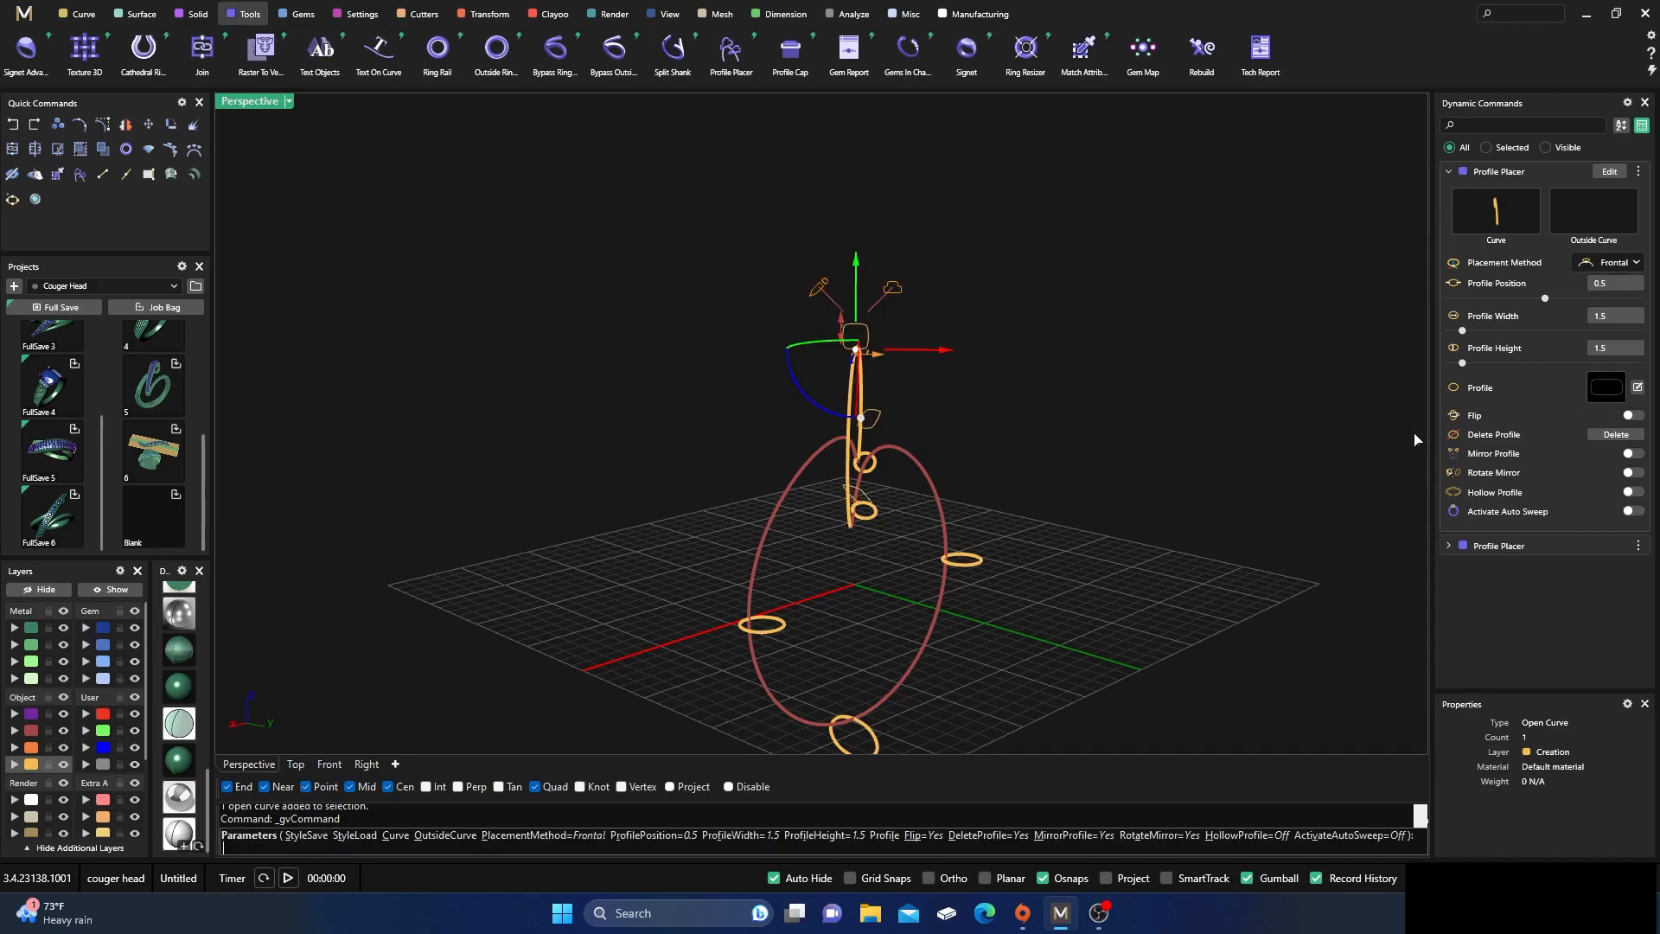
Set the arc's midpoint profile width to 2.5 and finish placing profiles
scroll(1158, 493, up, 1)
scroll(889, 377, up, 5)
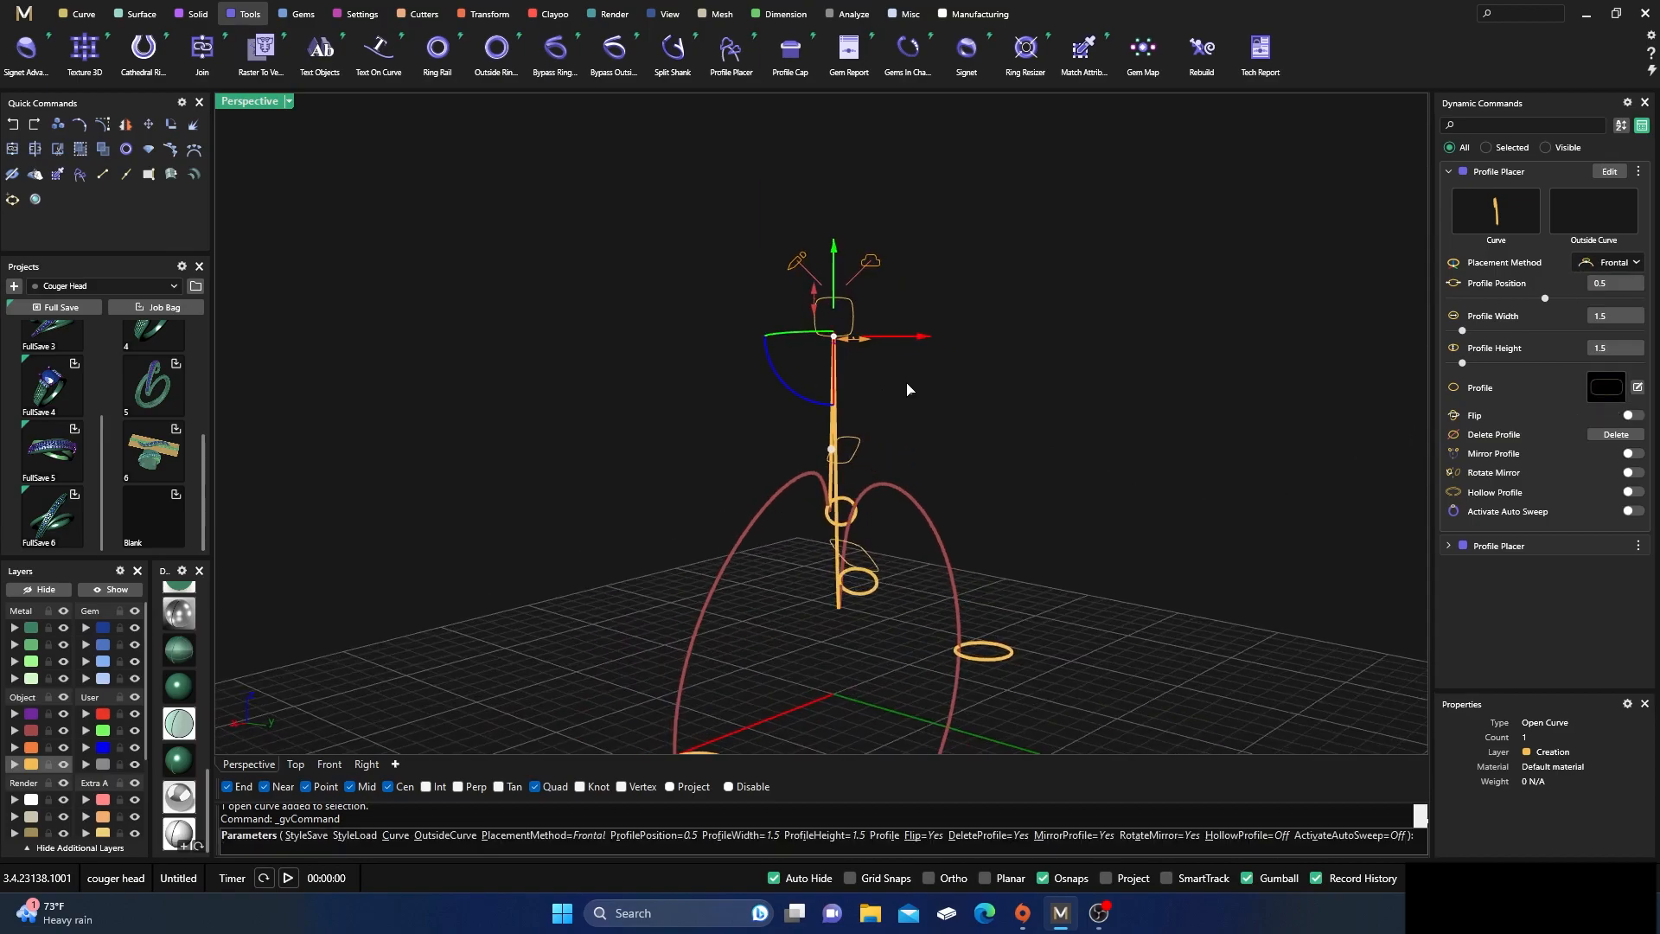
drag(836, 326, 898, 334)
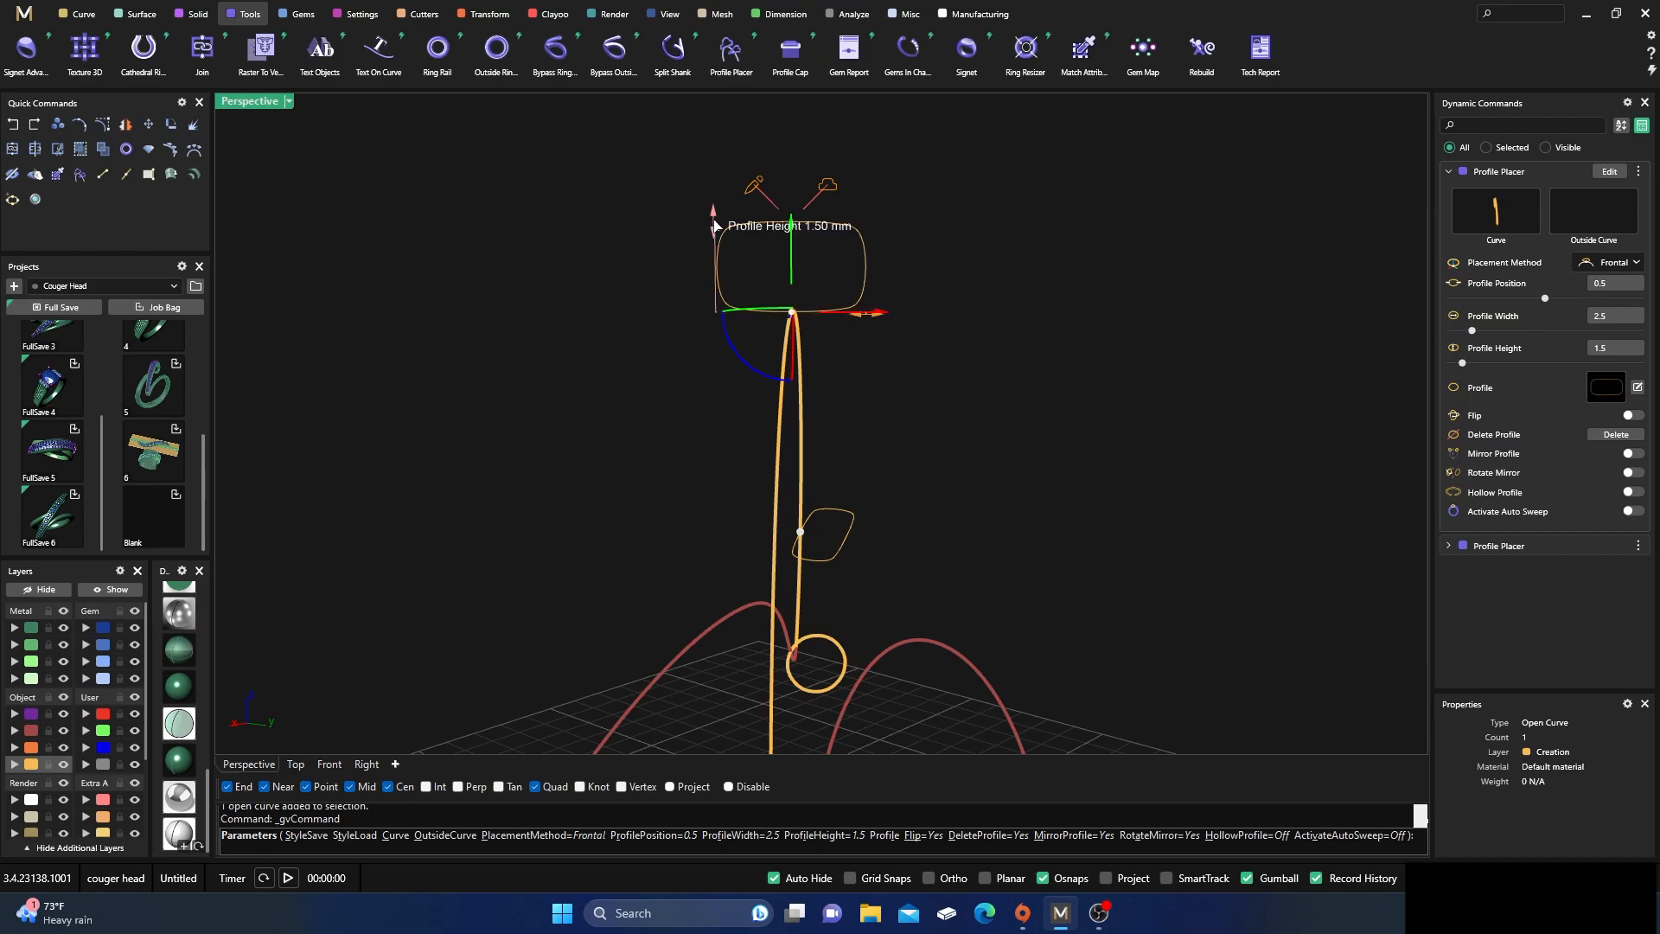
right_drag(612, 297, 687, 446)
key(Return)
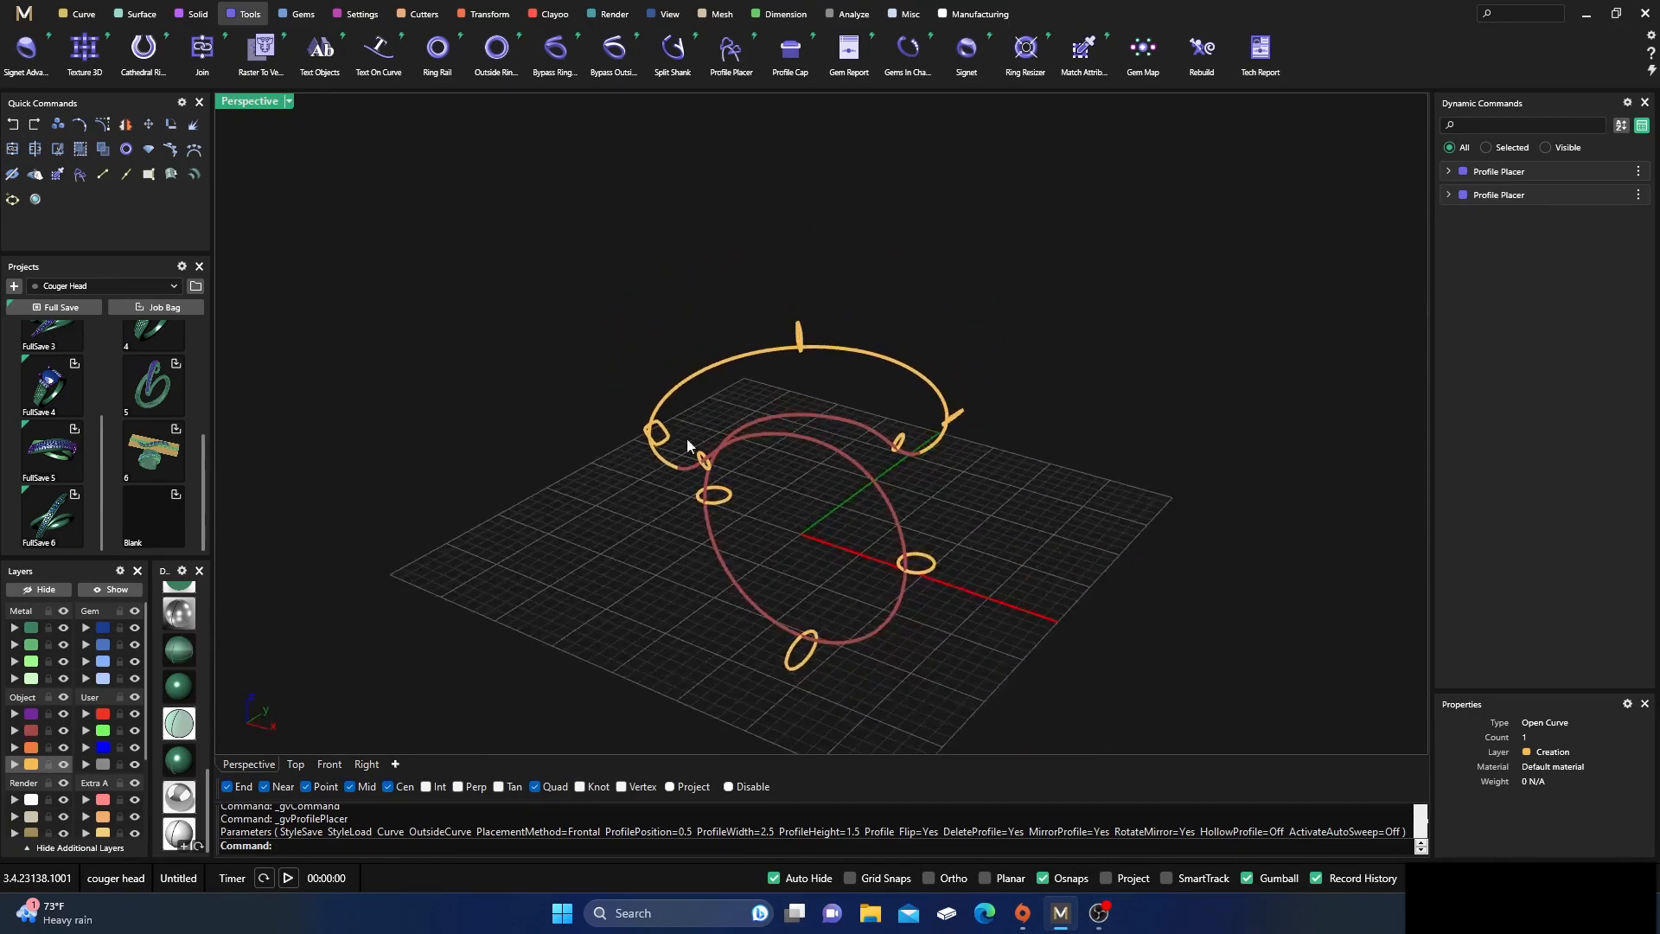
click(131, 15)
click(201, 50)
scroll(631, 469, up, 3)
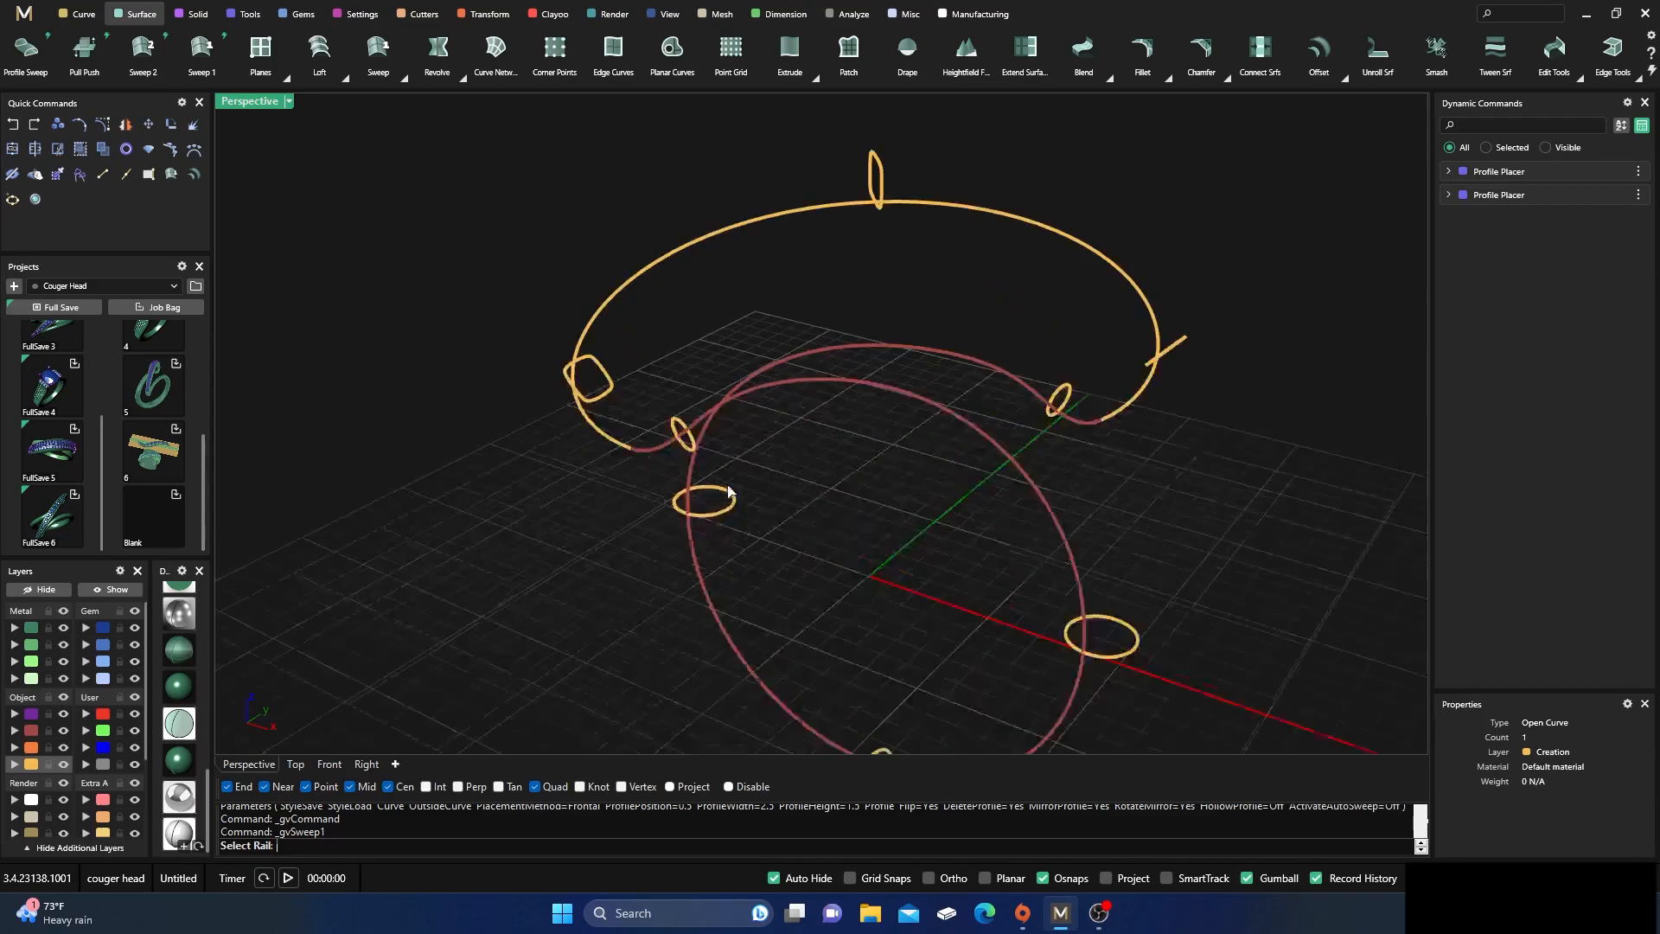
click(614, 445)
mouse_move(613, 436)
right_down()
mouse_move(689, 378)
mouse_move(822, 374)
mouse_move(700, 393)
mouse_move(621, 442)
right_up()
scroll(667, 373, up, 4)
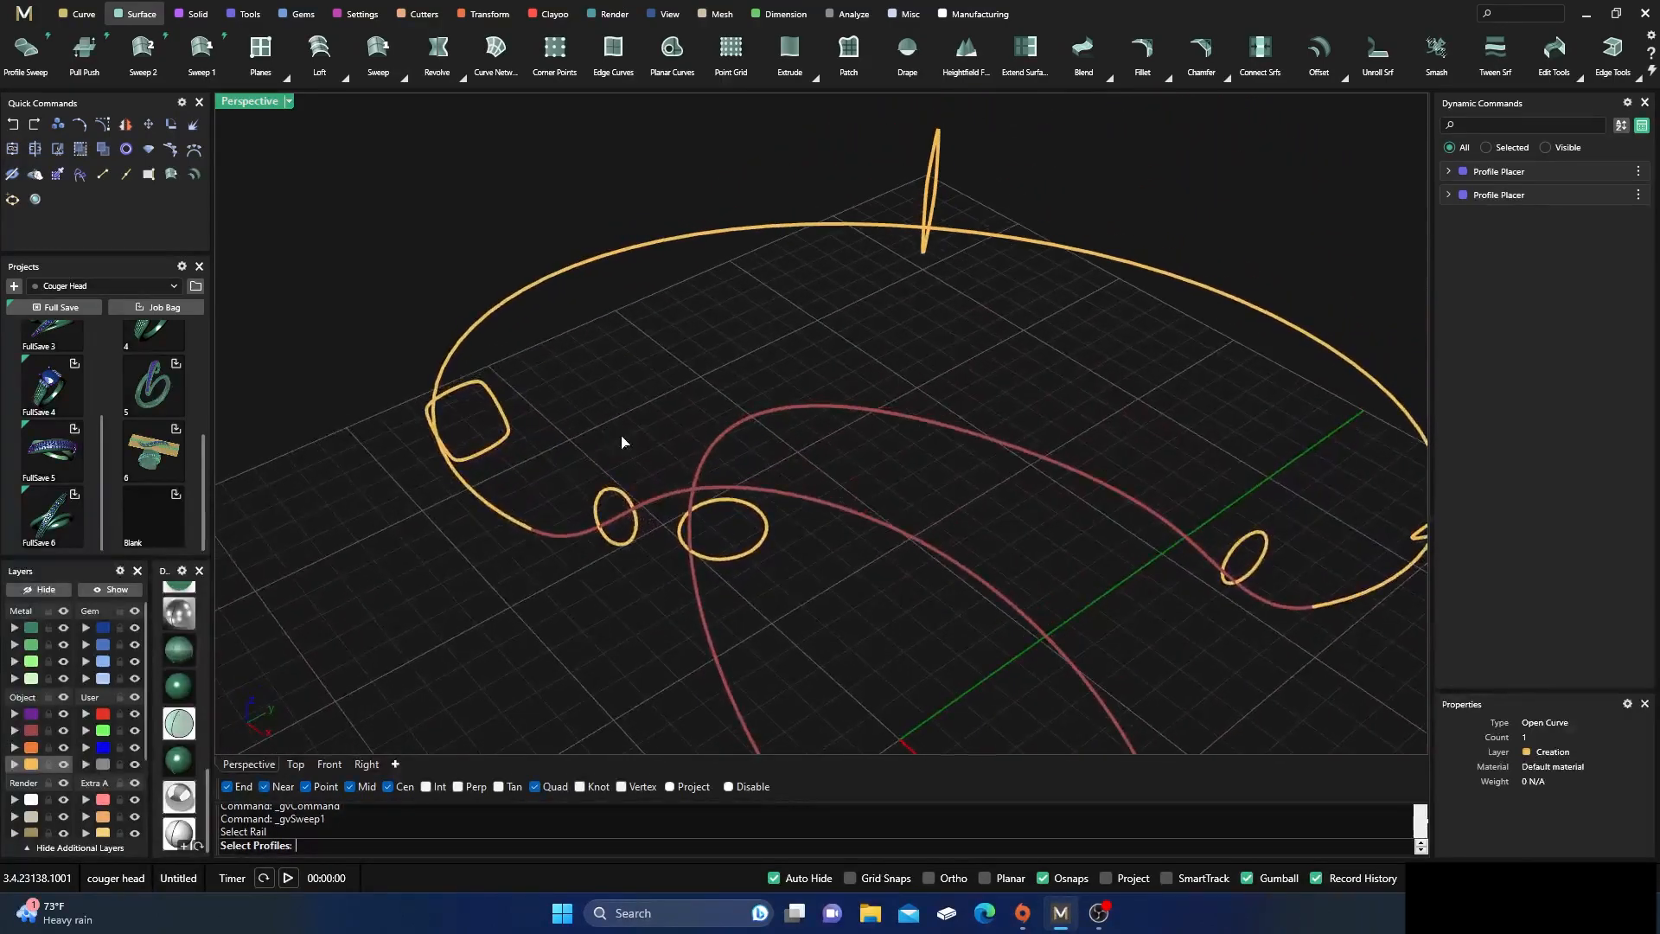
click(501, 443)
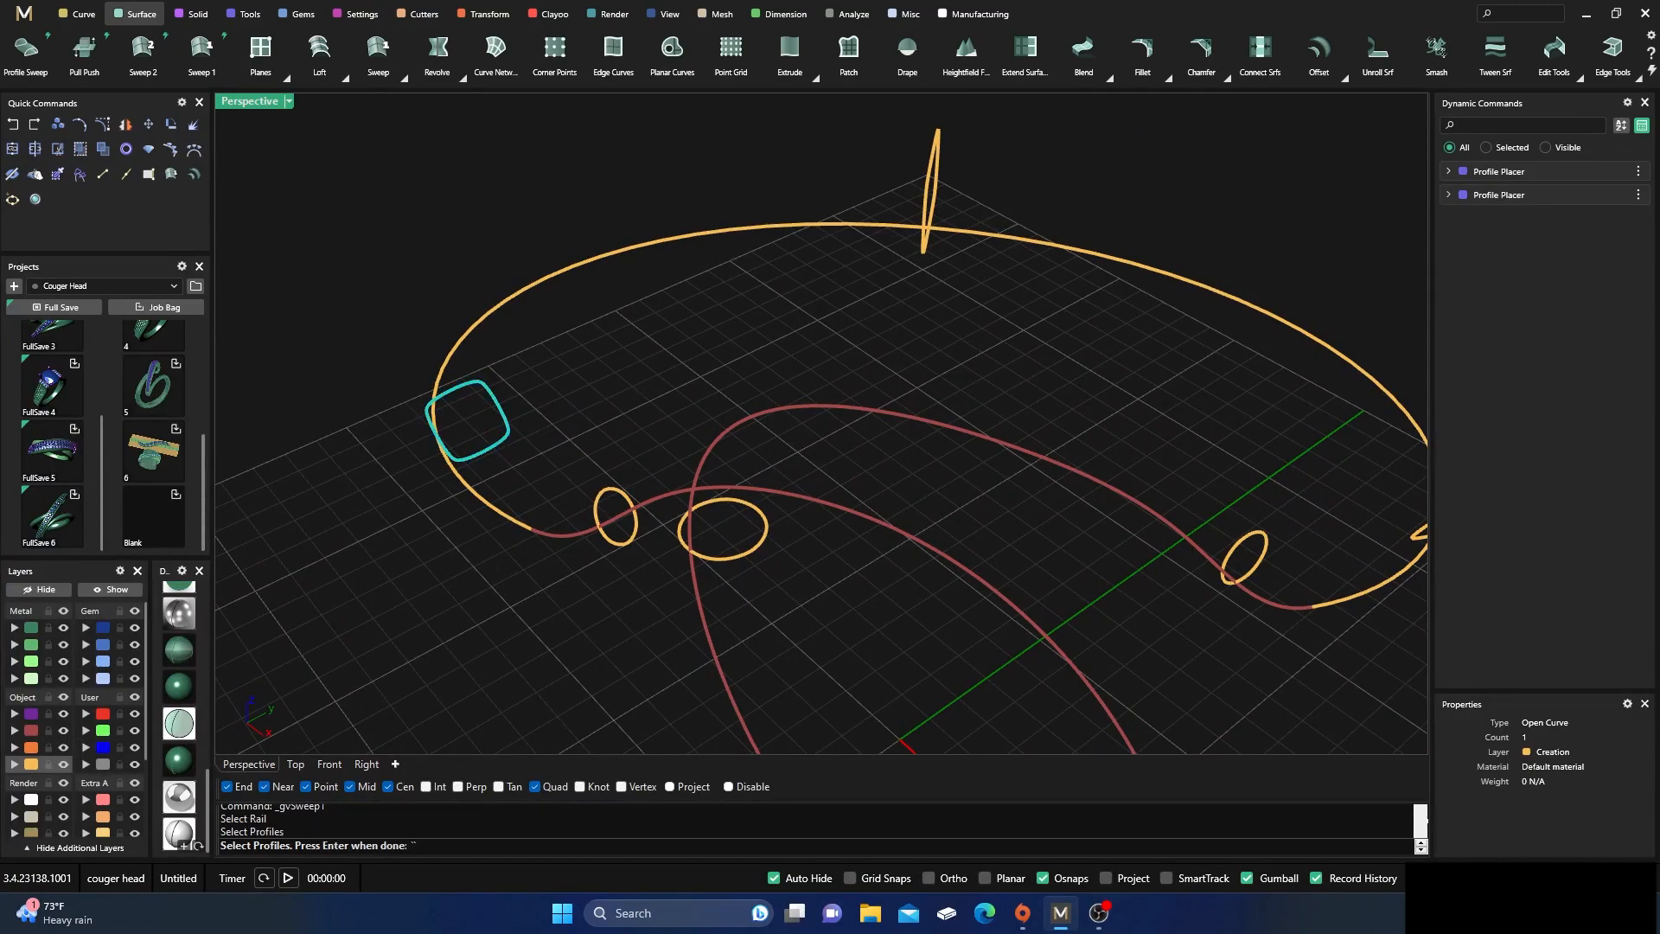
key(Escape)
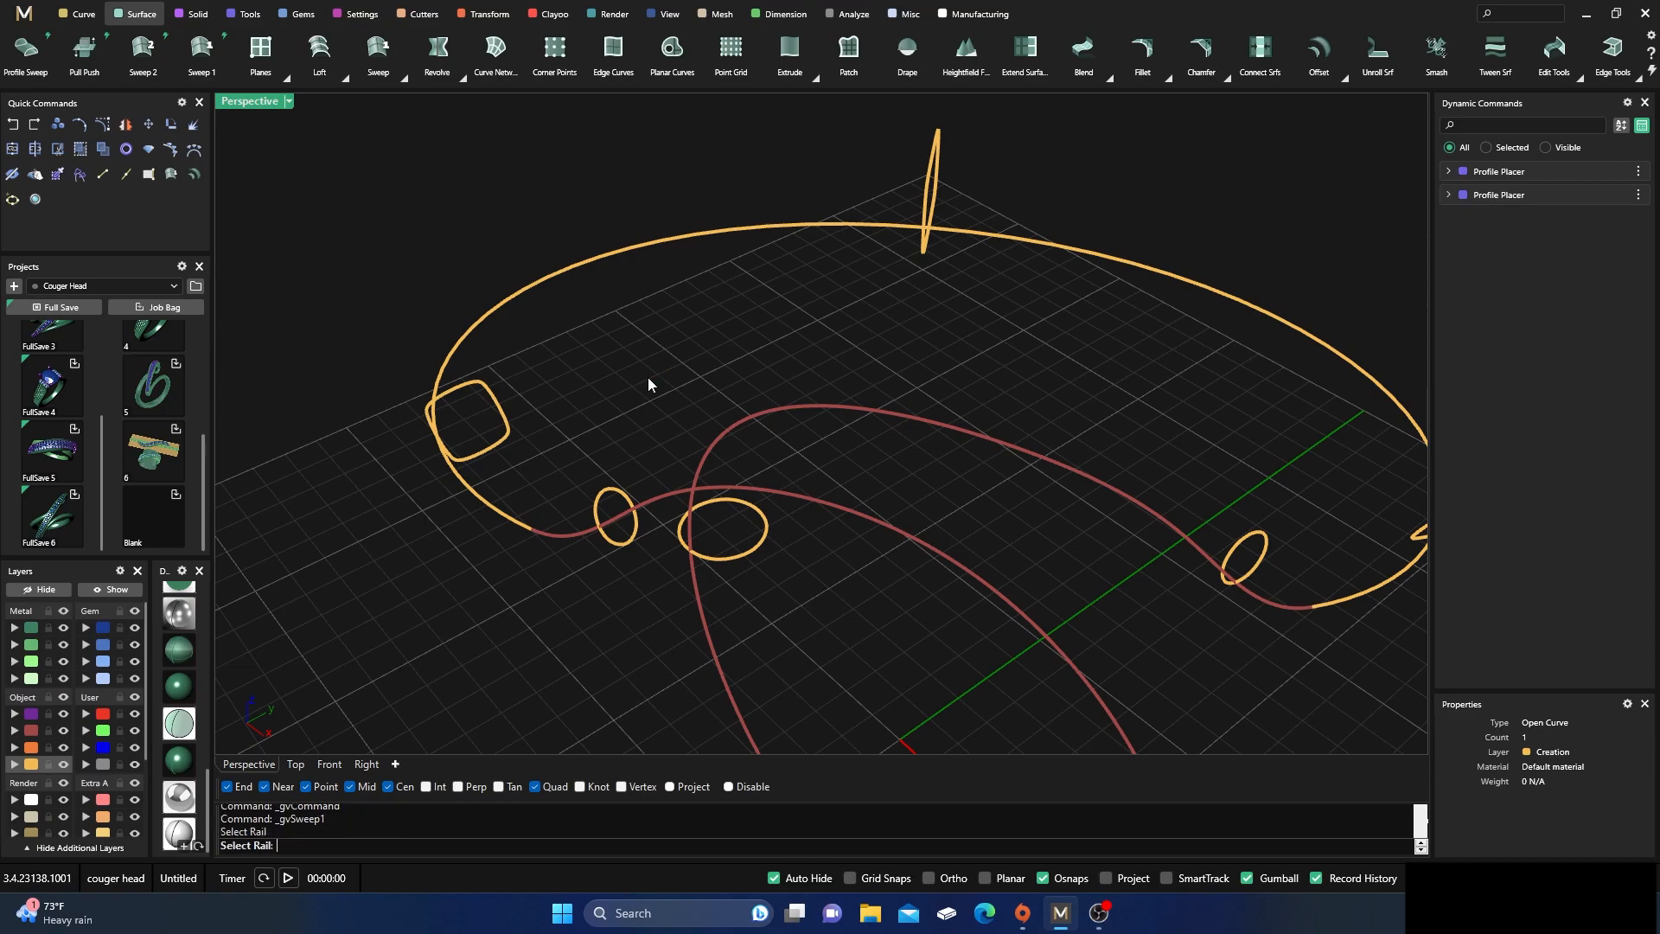
Reopen the upper arc's profile placement for editing and select its rounded rectangular end profile
click(498, 441)
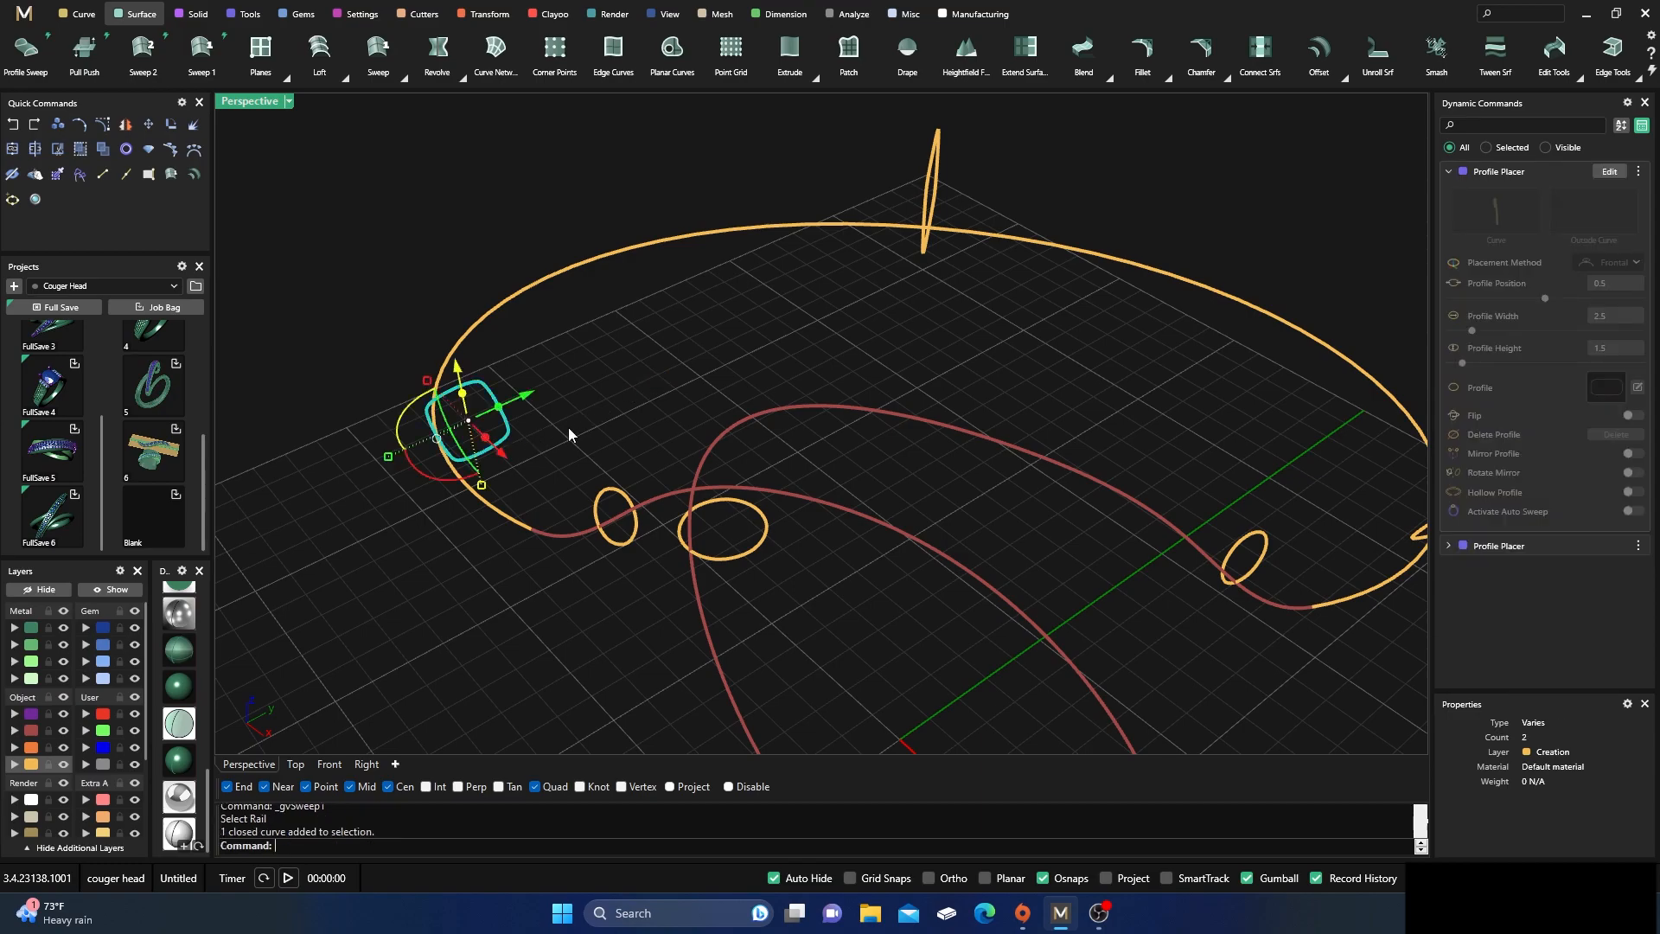
click(1610, 172)
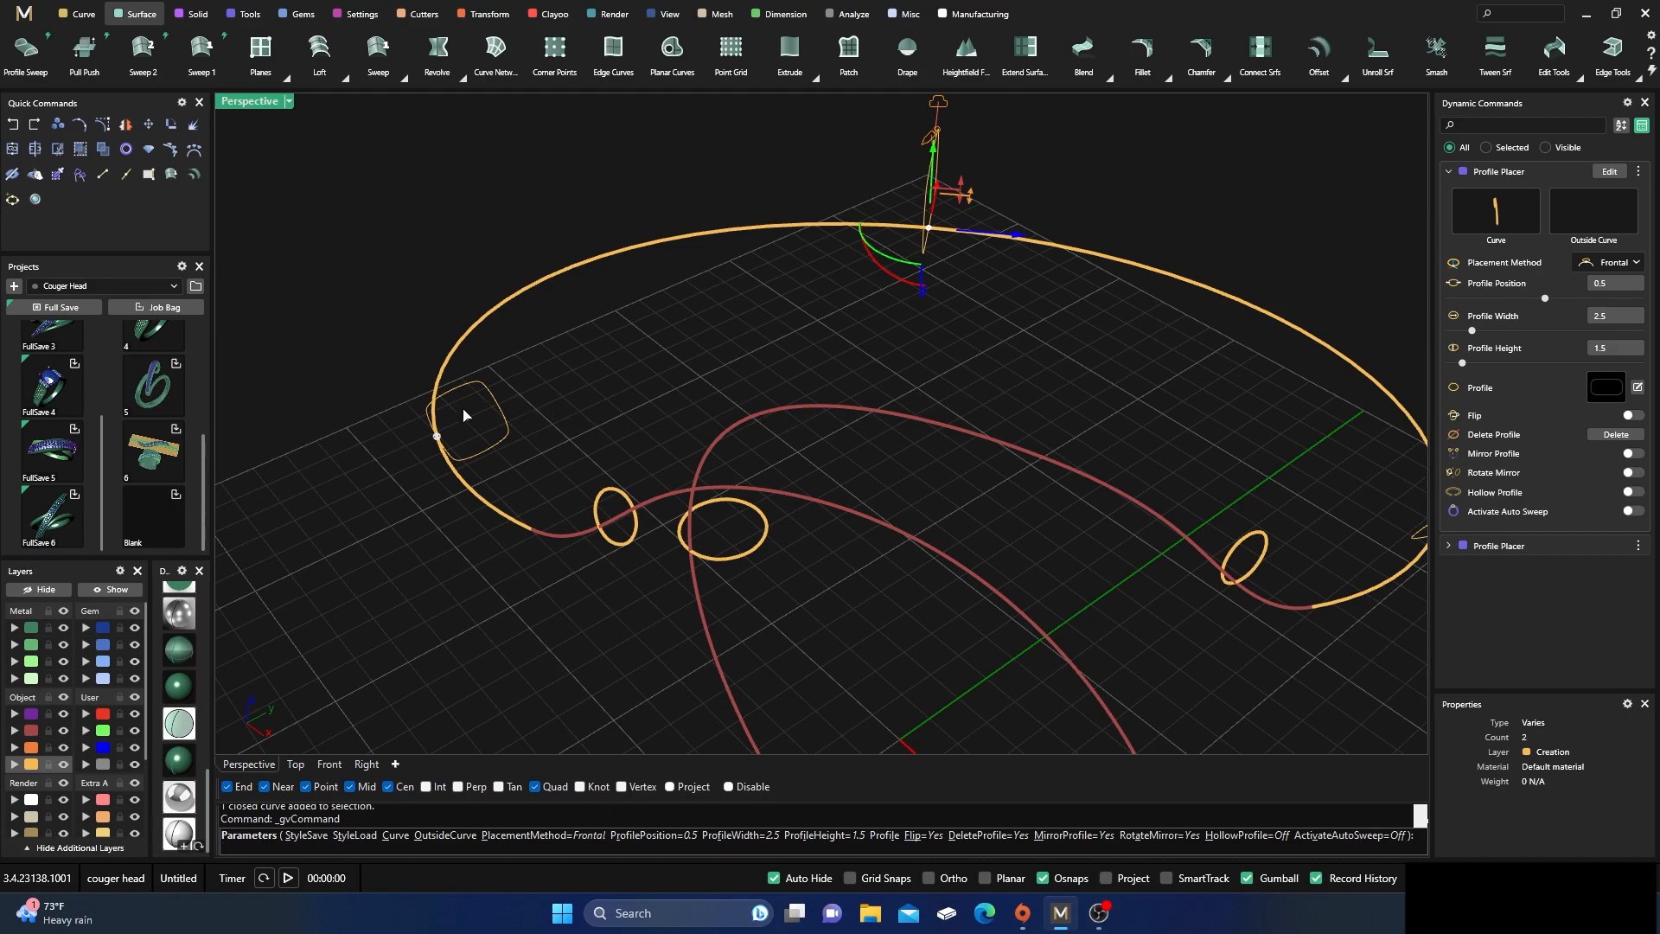
scroll(694, 379, down, 4)
right_drag(693, 378, 626, 403)
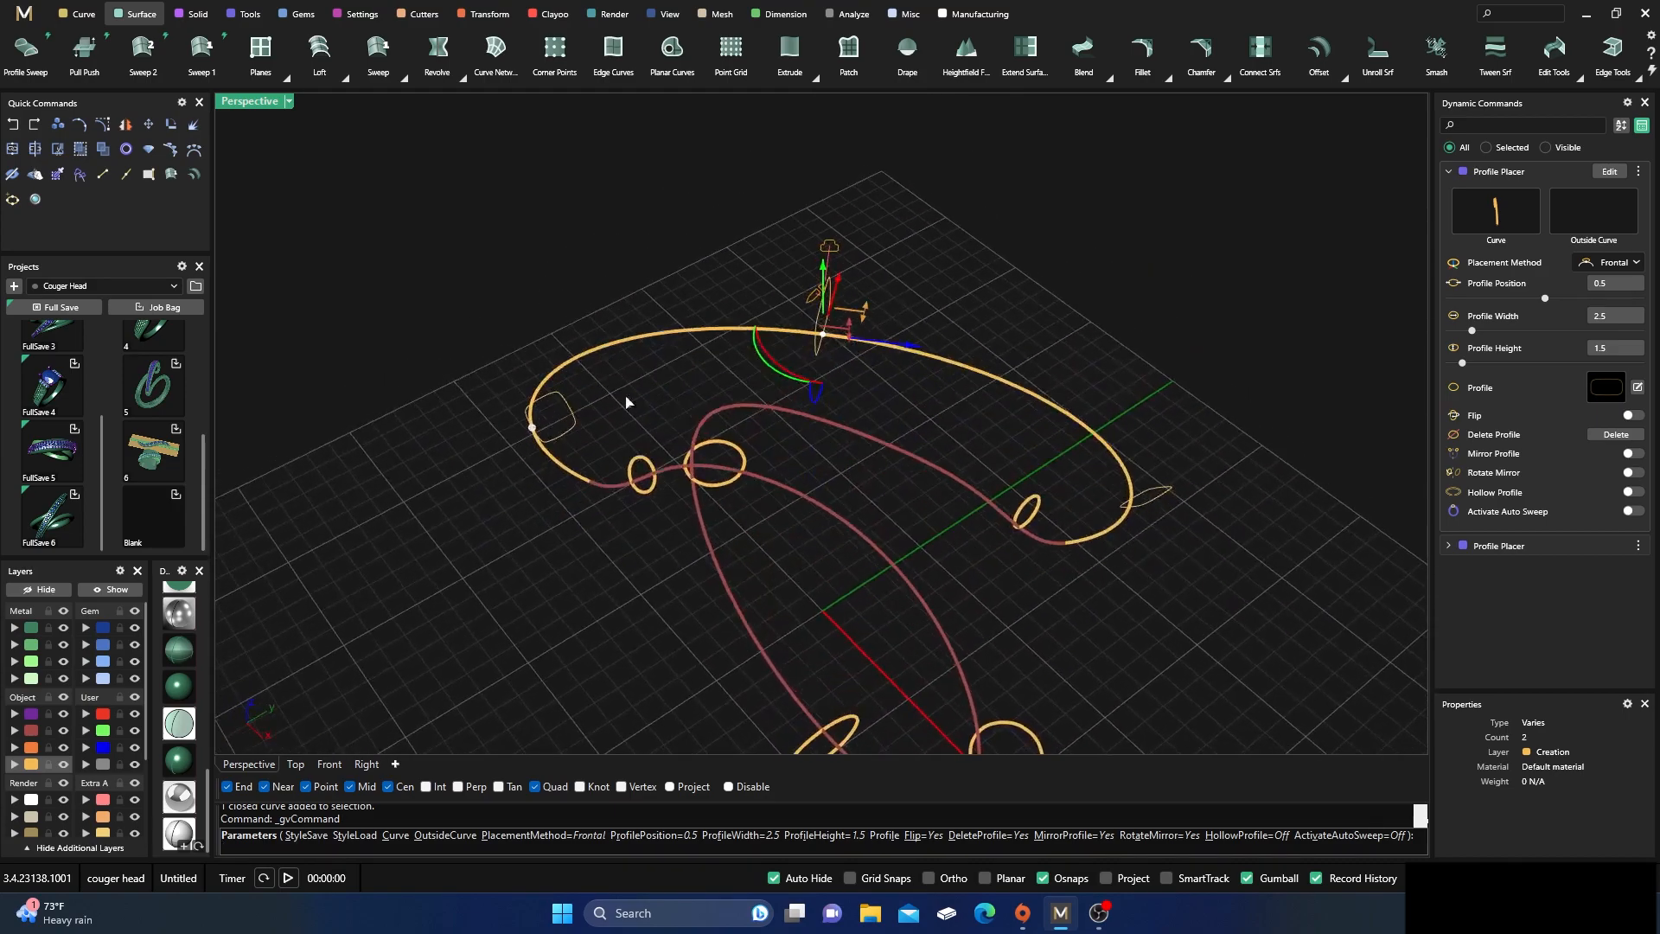
click(533, 429)
mouse_move(655, 529)
right_down()
mouse_move(698, 587)
mouse_move(649, 559)
right_up()
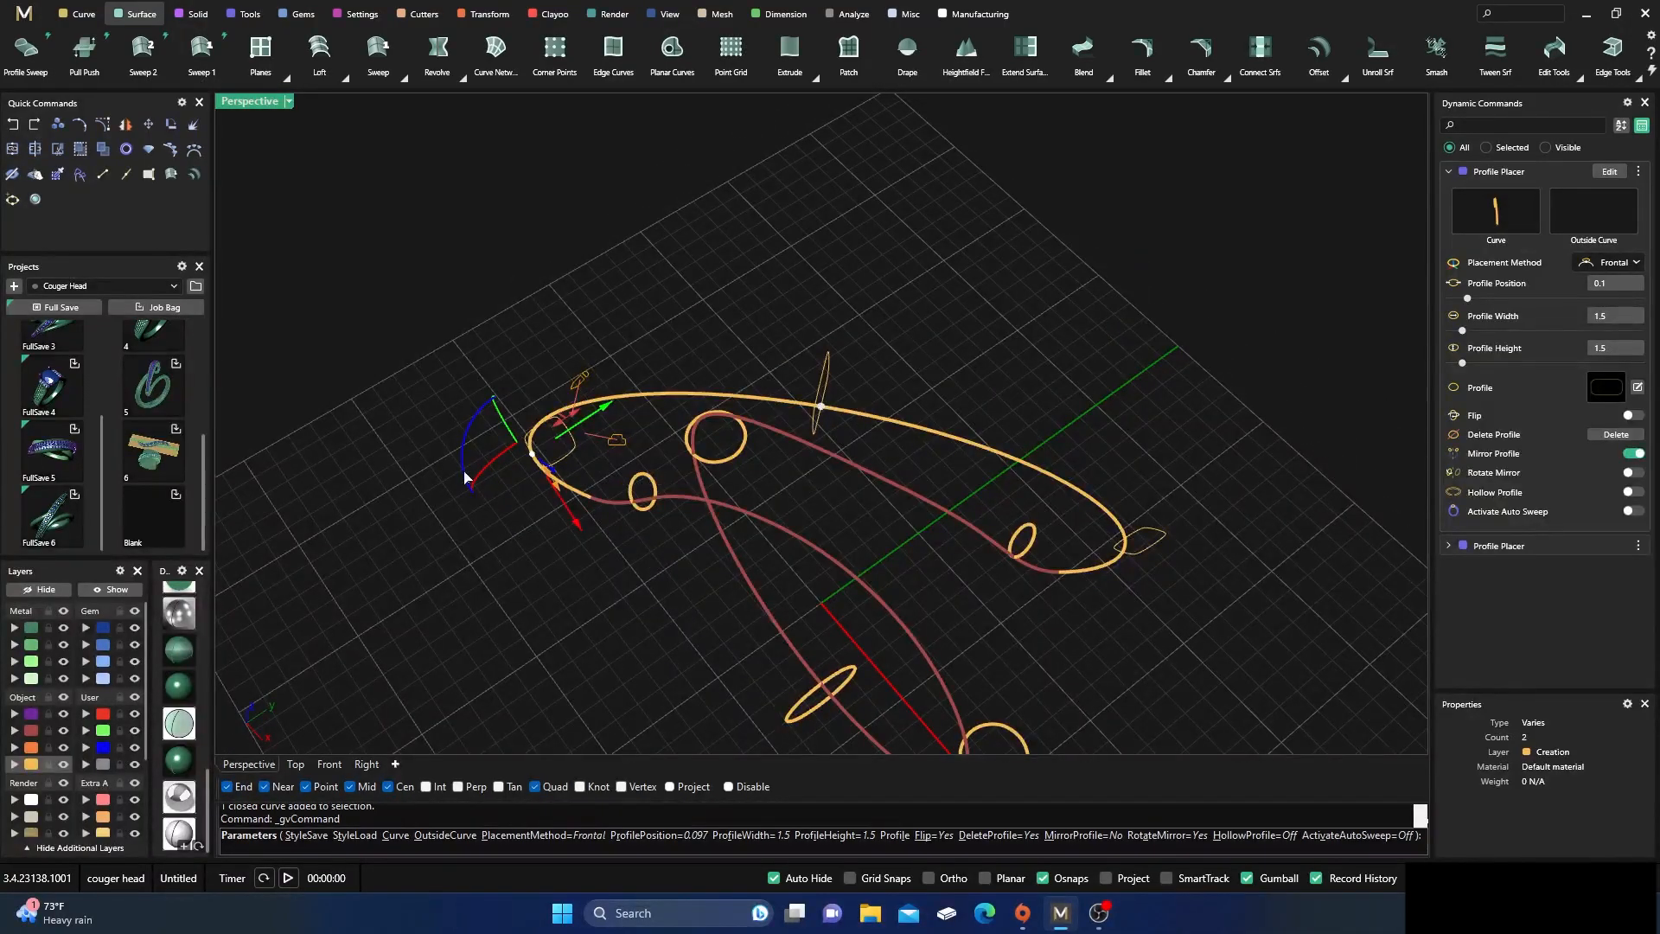
Delete the upper arc's end profile together with its mirrored copy
double_click(248, 102)
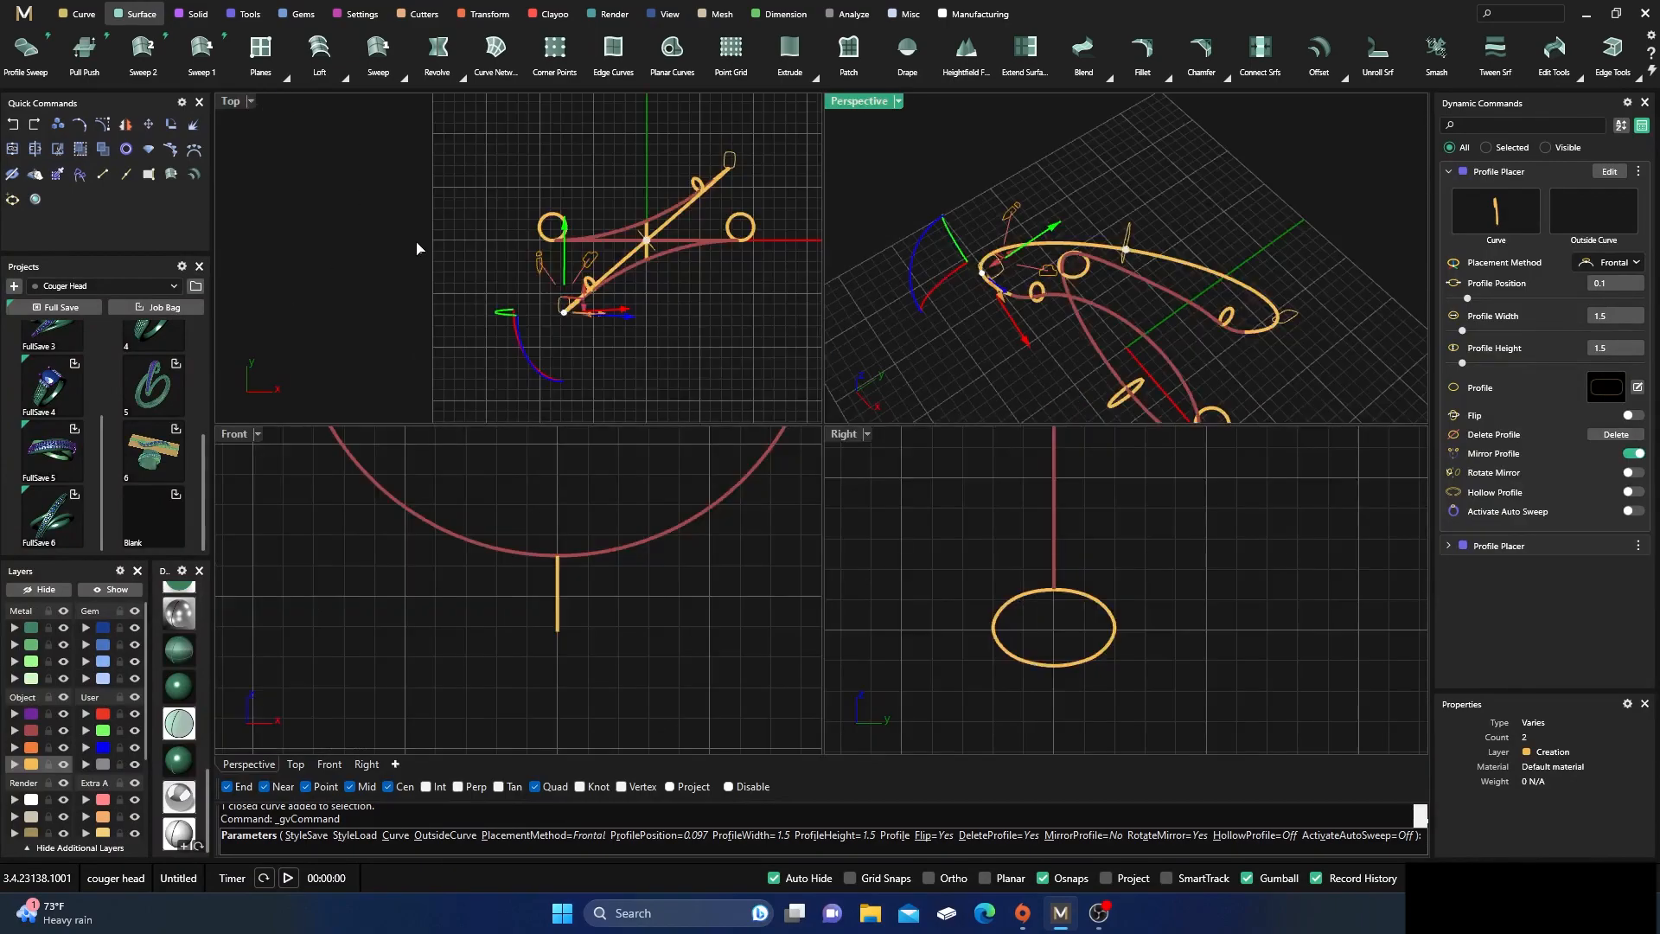
scroll(576, 317, up, 3)
scroll(576, 317, up, 2)
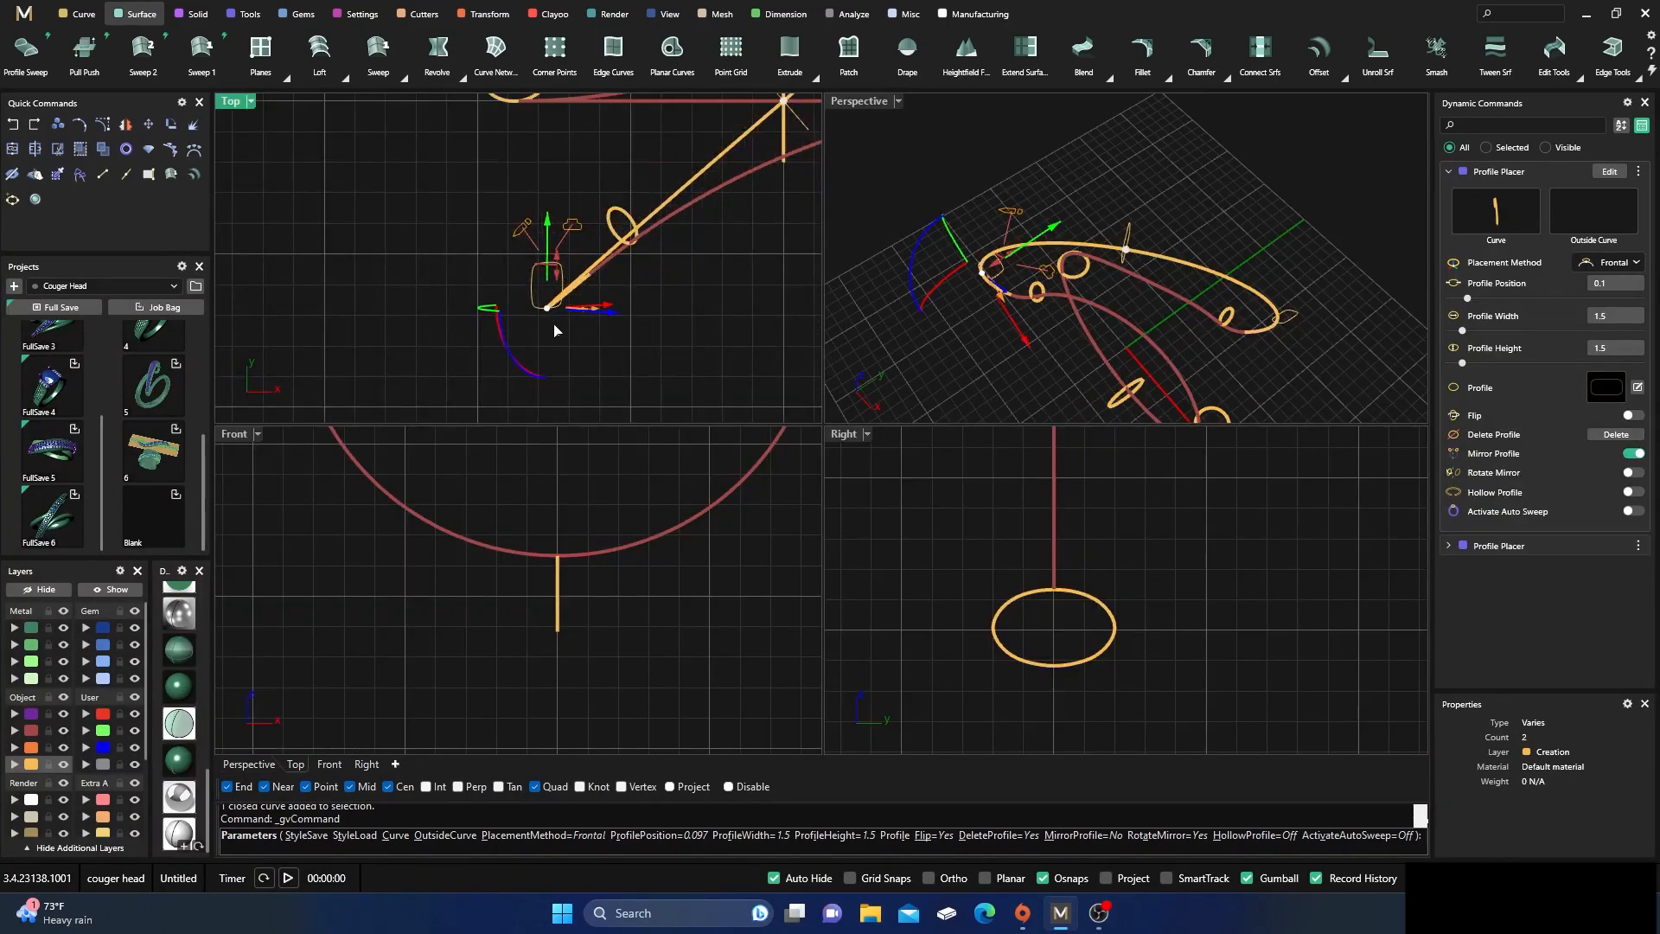
click(515, 364)
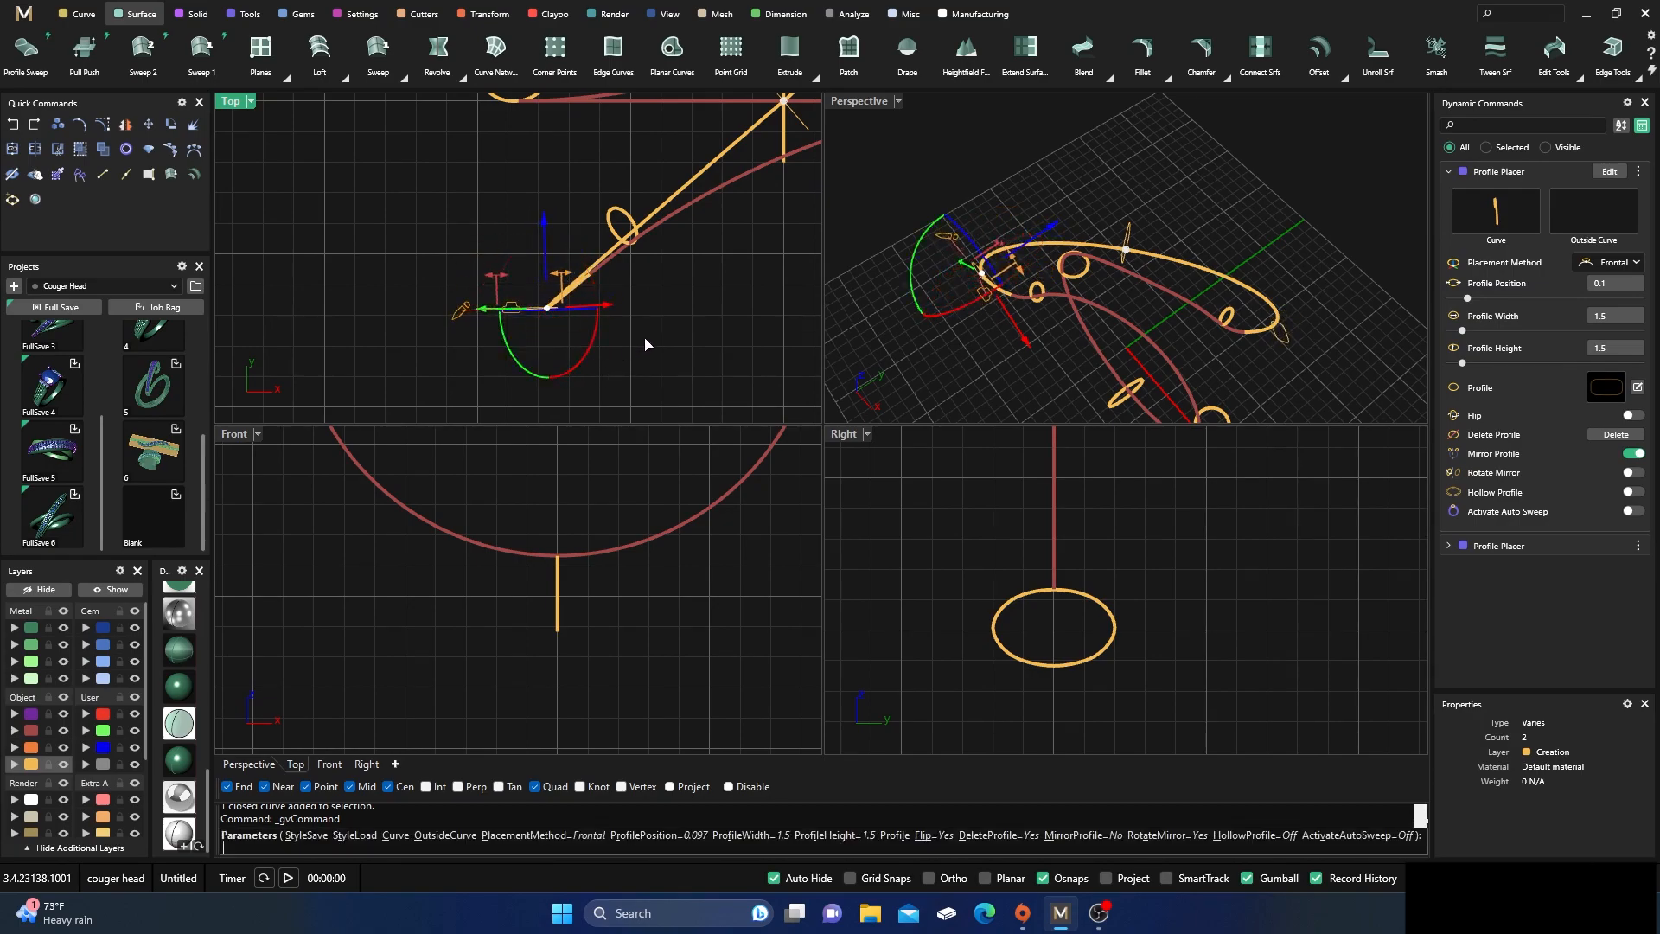
click(1615, 434)
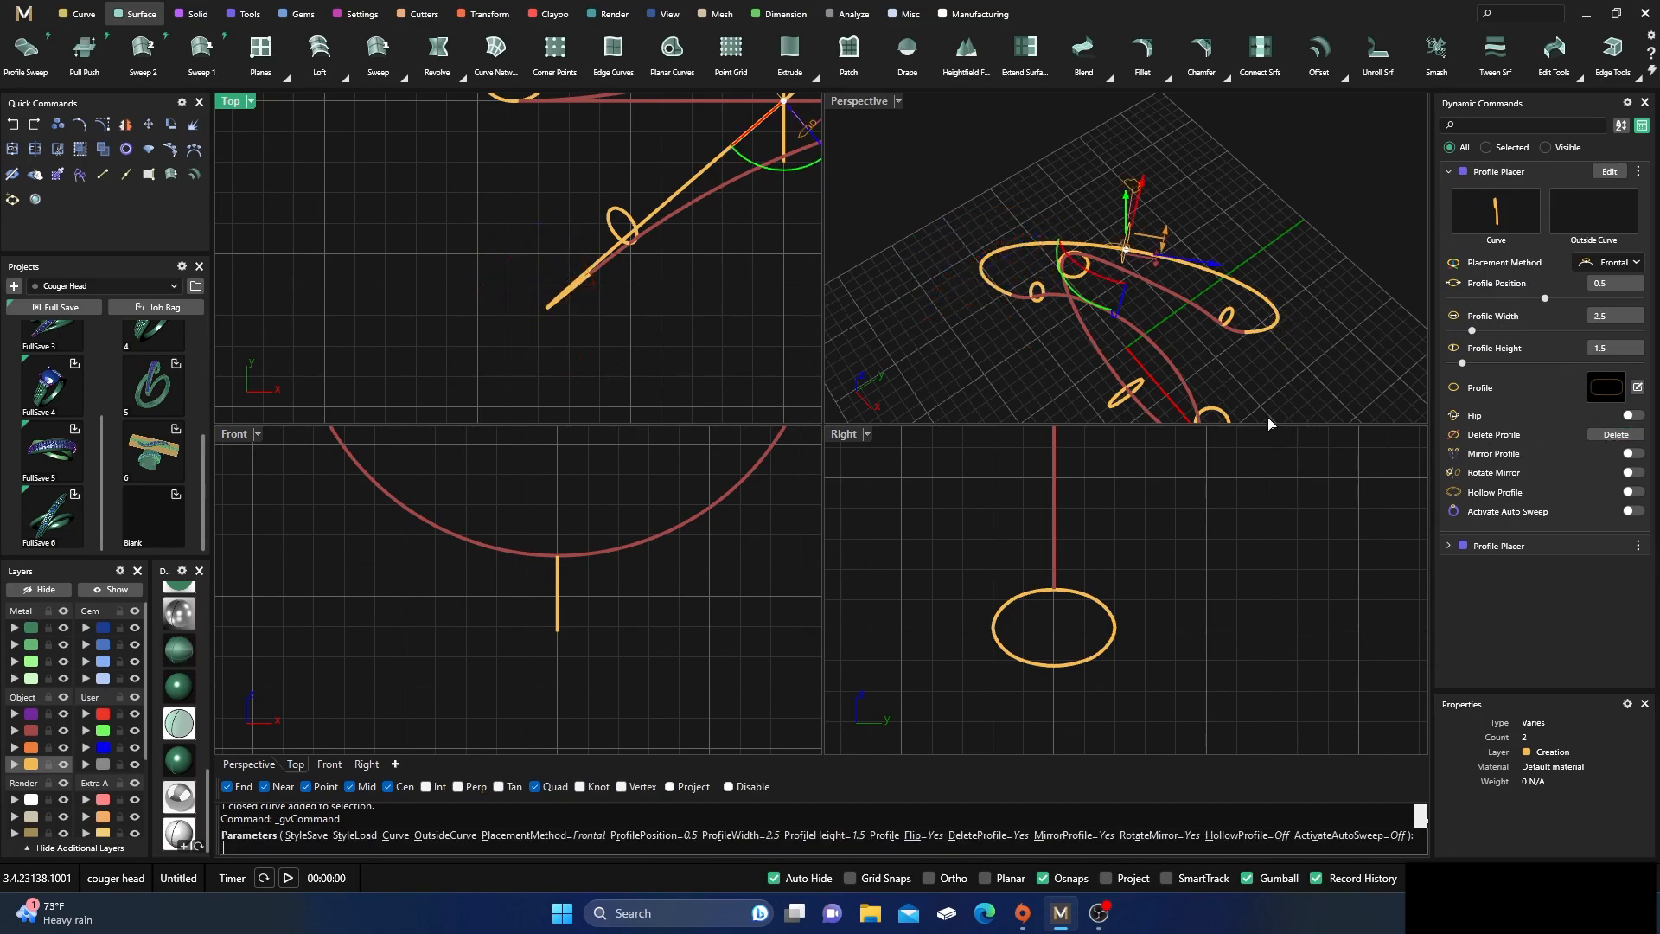
Add a rounded rectangular profile near the upper arc's end, at about position 0.1
right_drag(1007, 361, 1039, 266)
scroll(970, 264, up, 5)
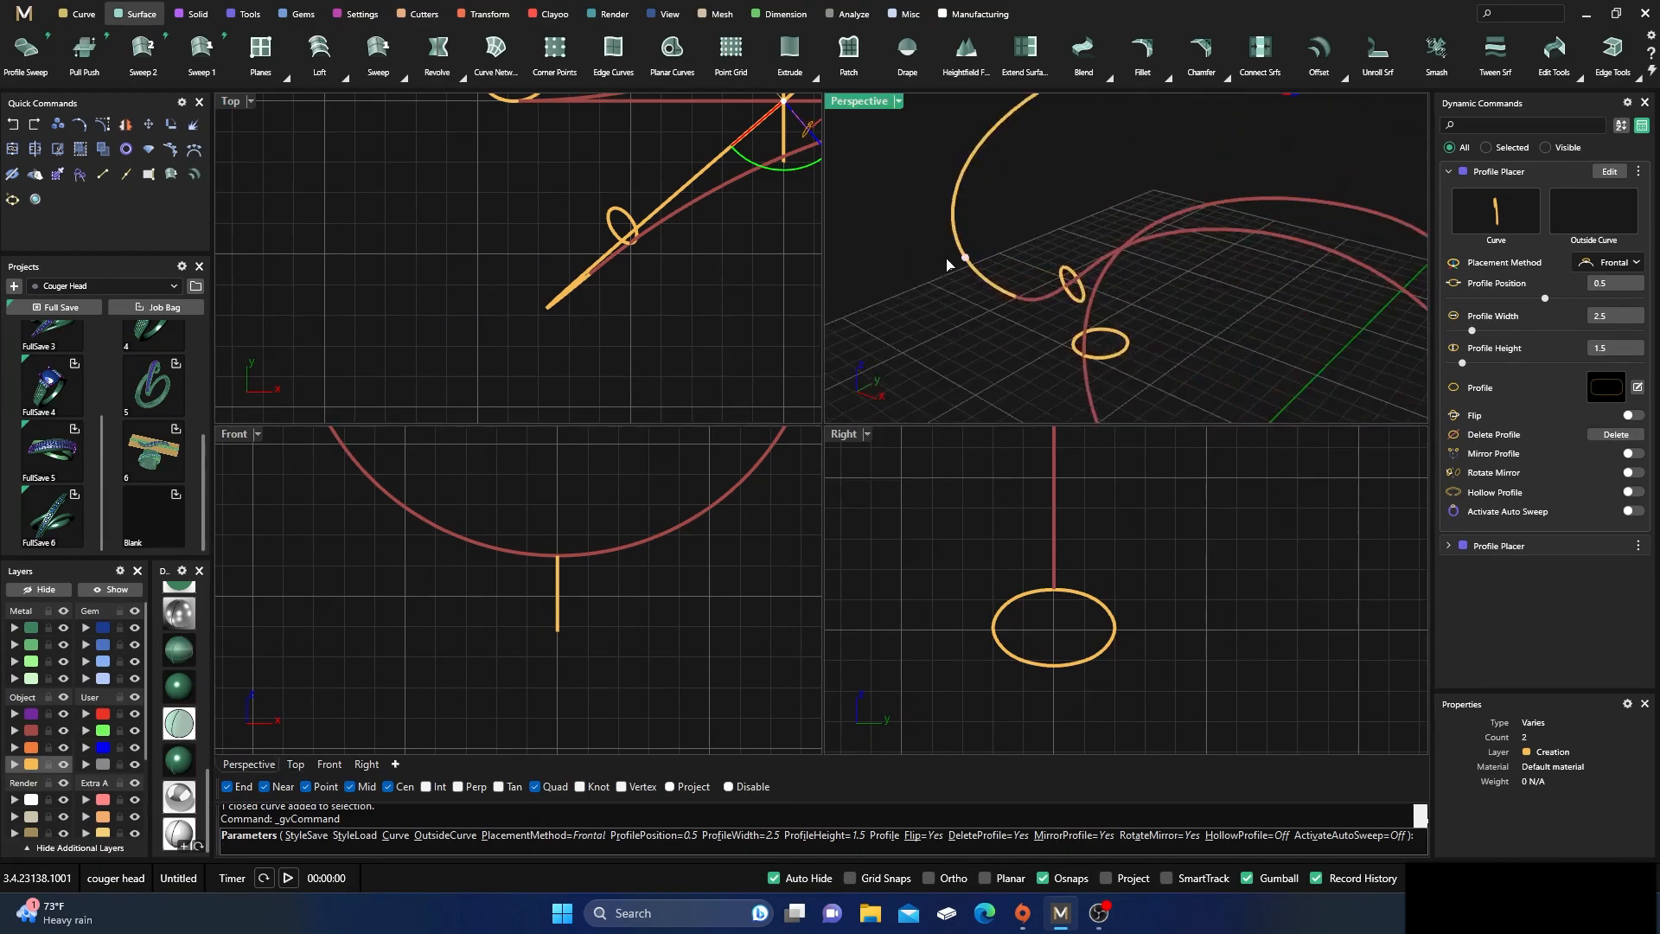
click(954, 227)
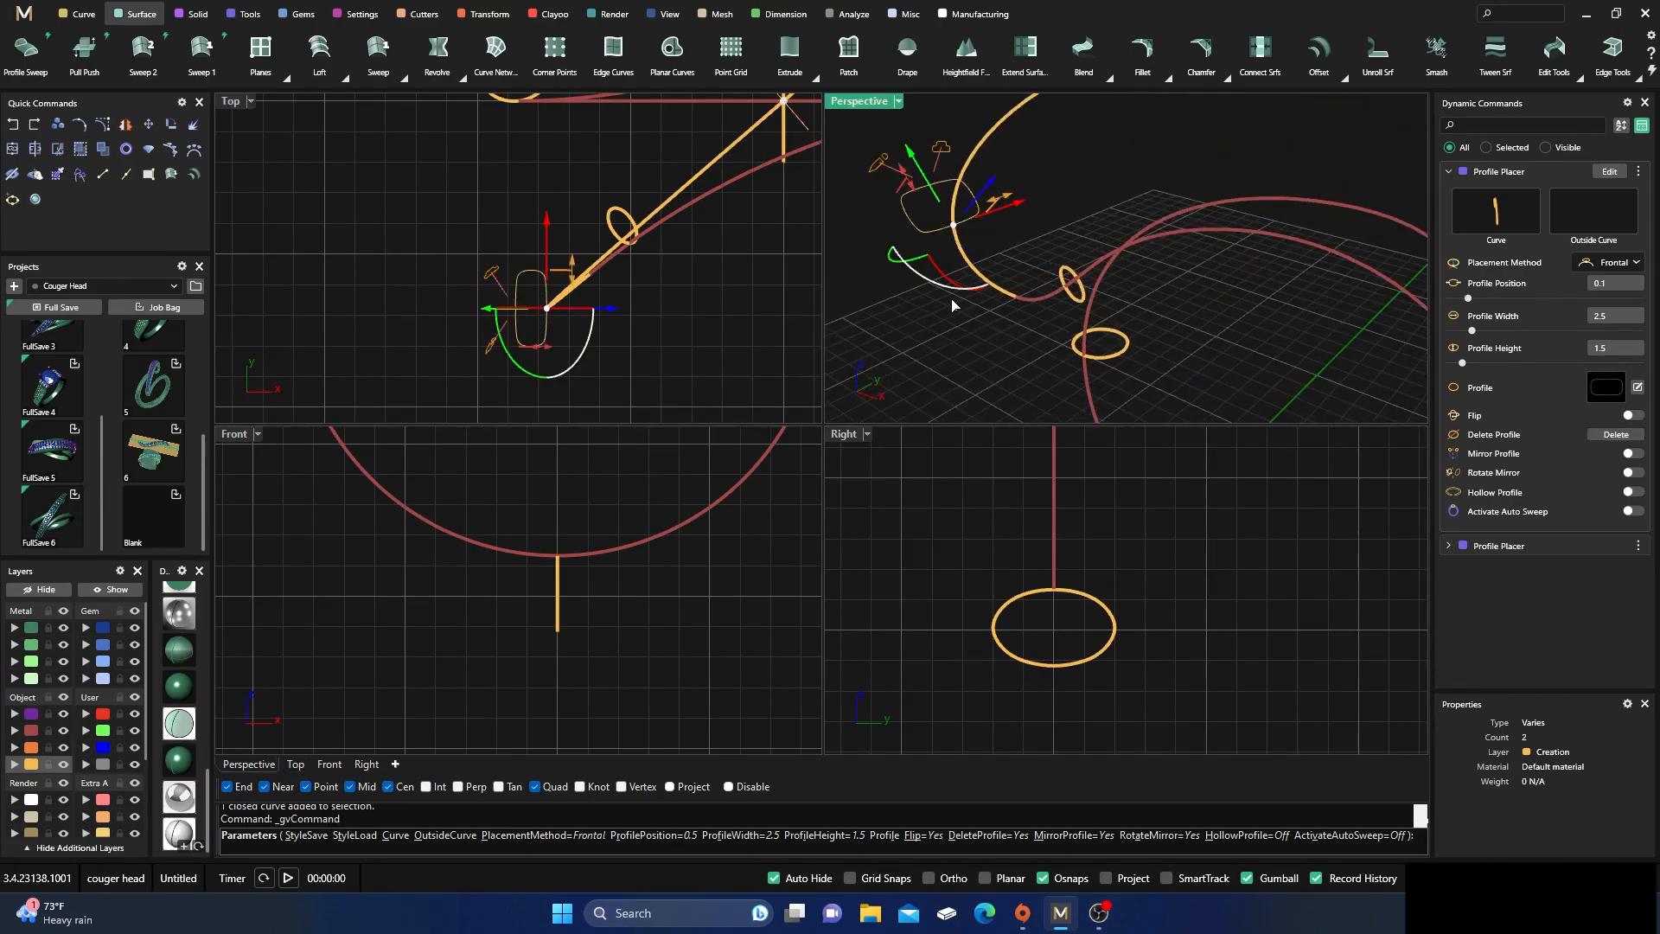
Rotate the new end profile in plan so its sides align with the arc's diagonal direction
drag(579, 360, 640, 328)
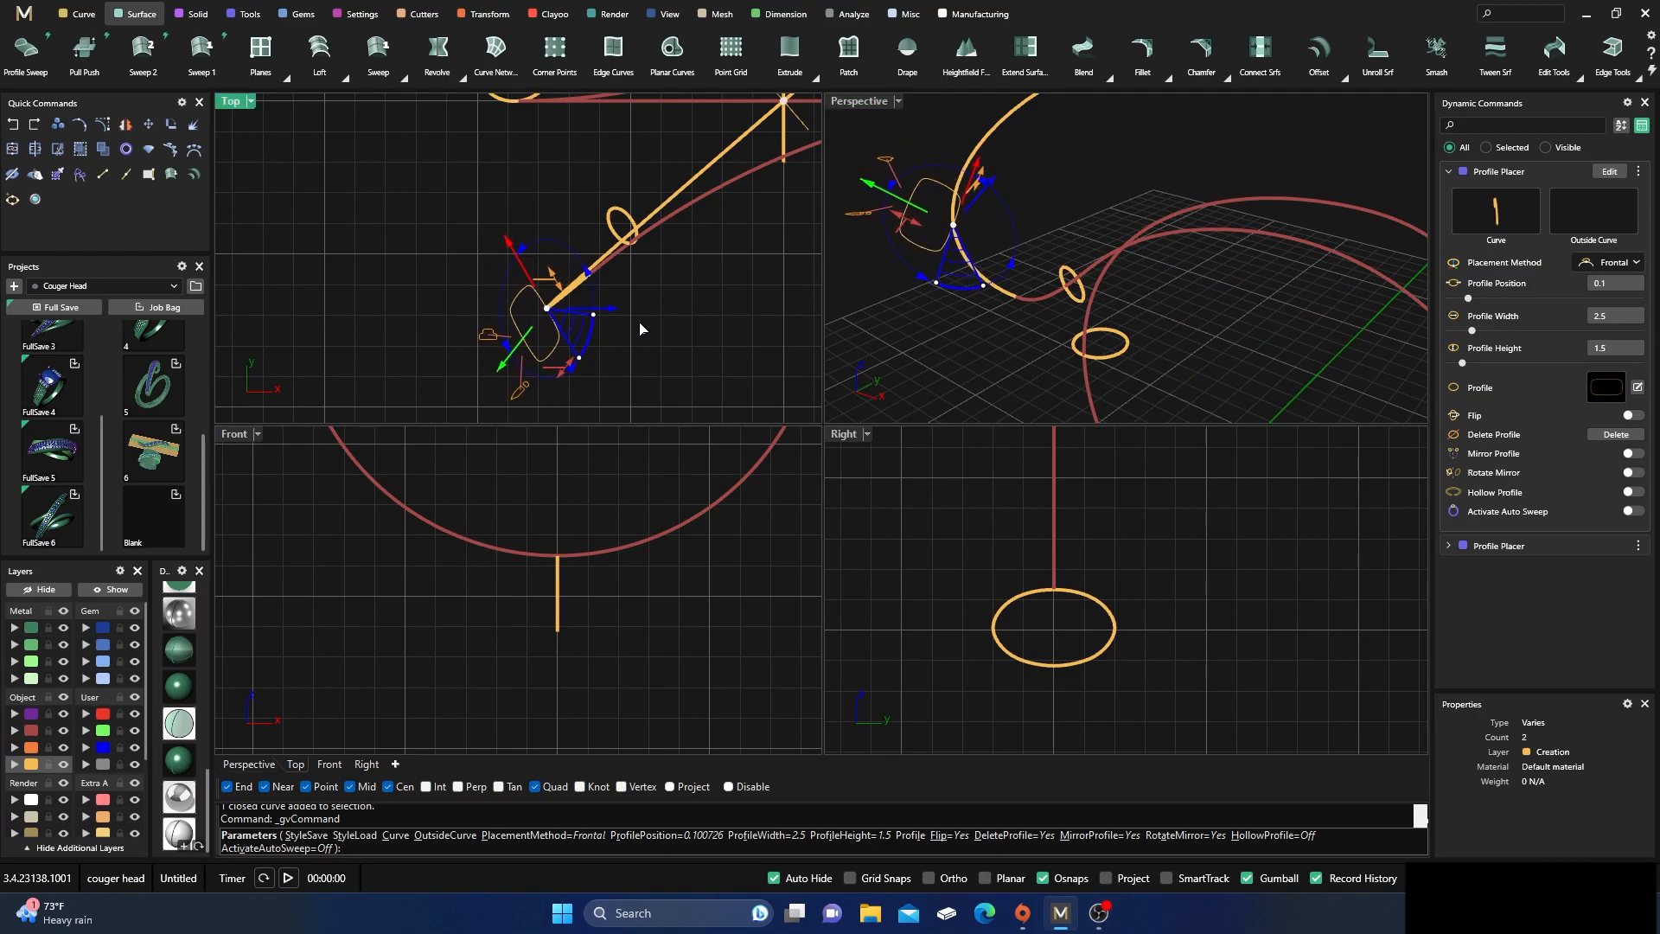
double_click(862, 105)
right_drag(878, 307, 886, 440)
right_drag(677, 385, 907, 417)
drag(998, 429, 1049, 419)
right_drag(1038, 502, 956, 545)
scroll(1026, 508, down, 5)
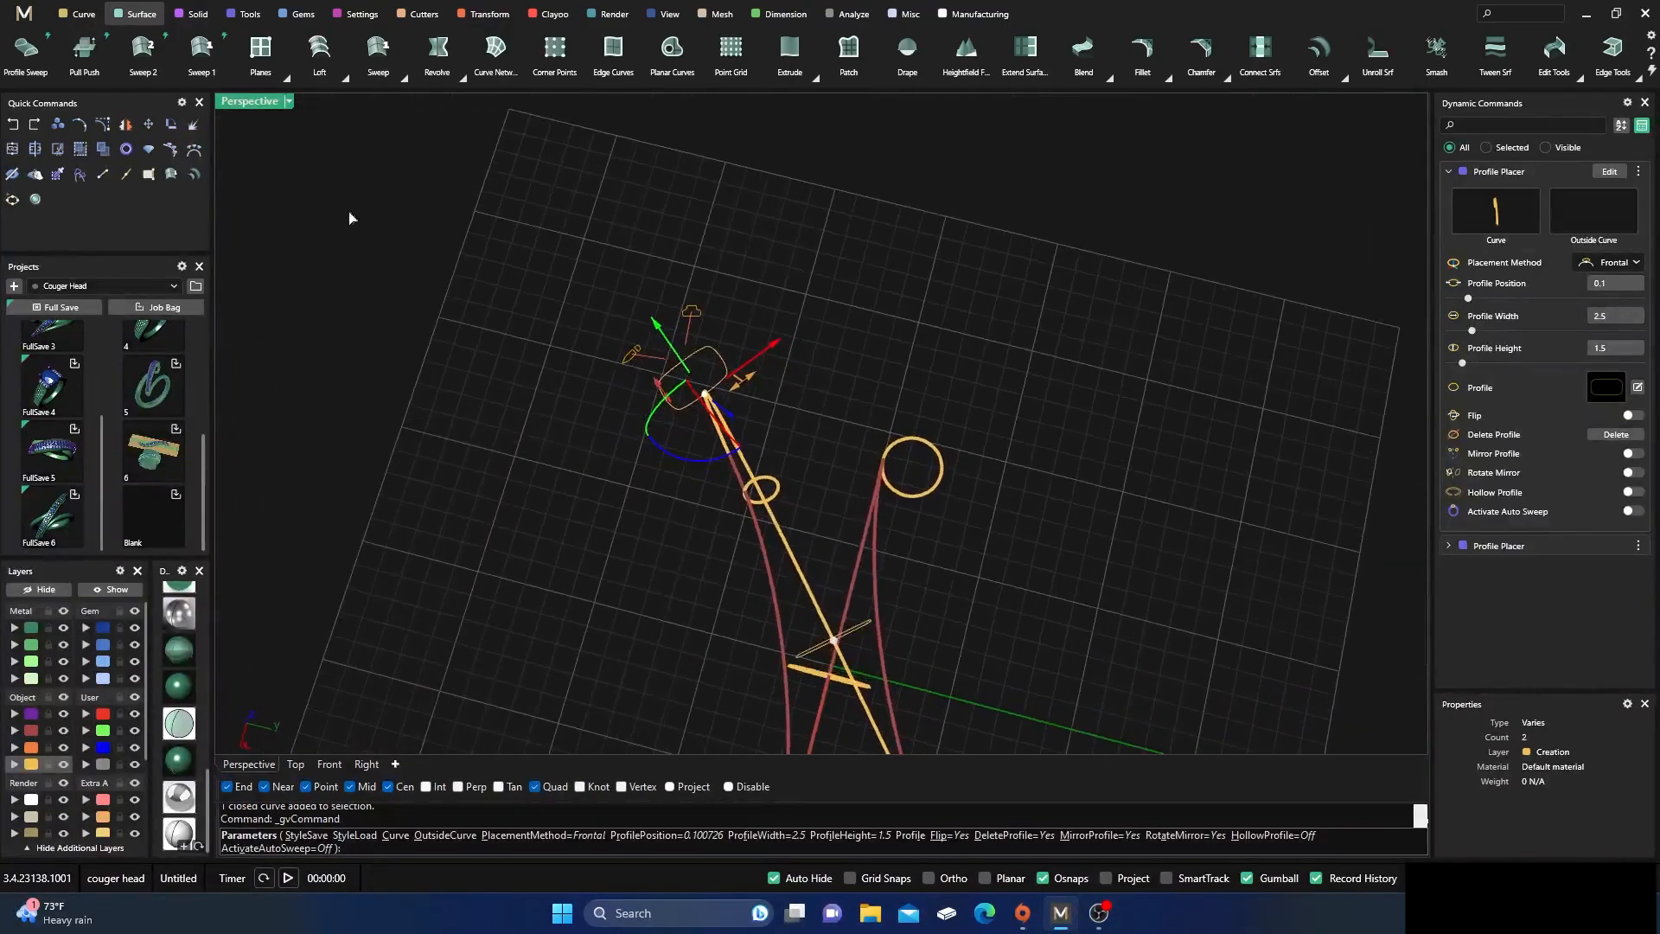
double_click(257, 107)
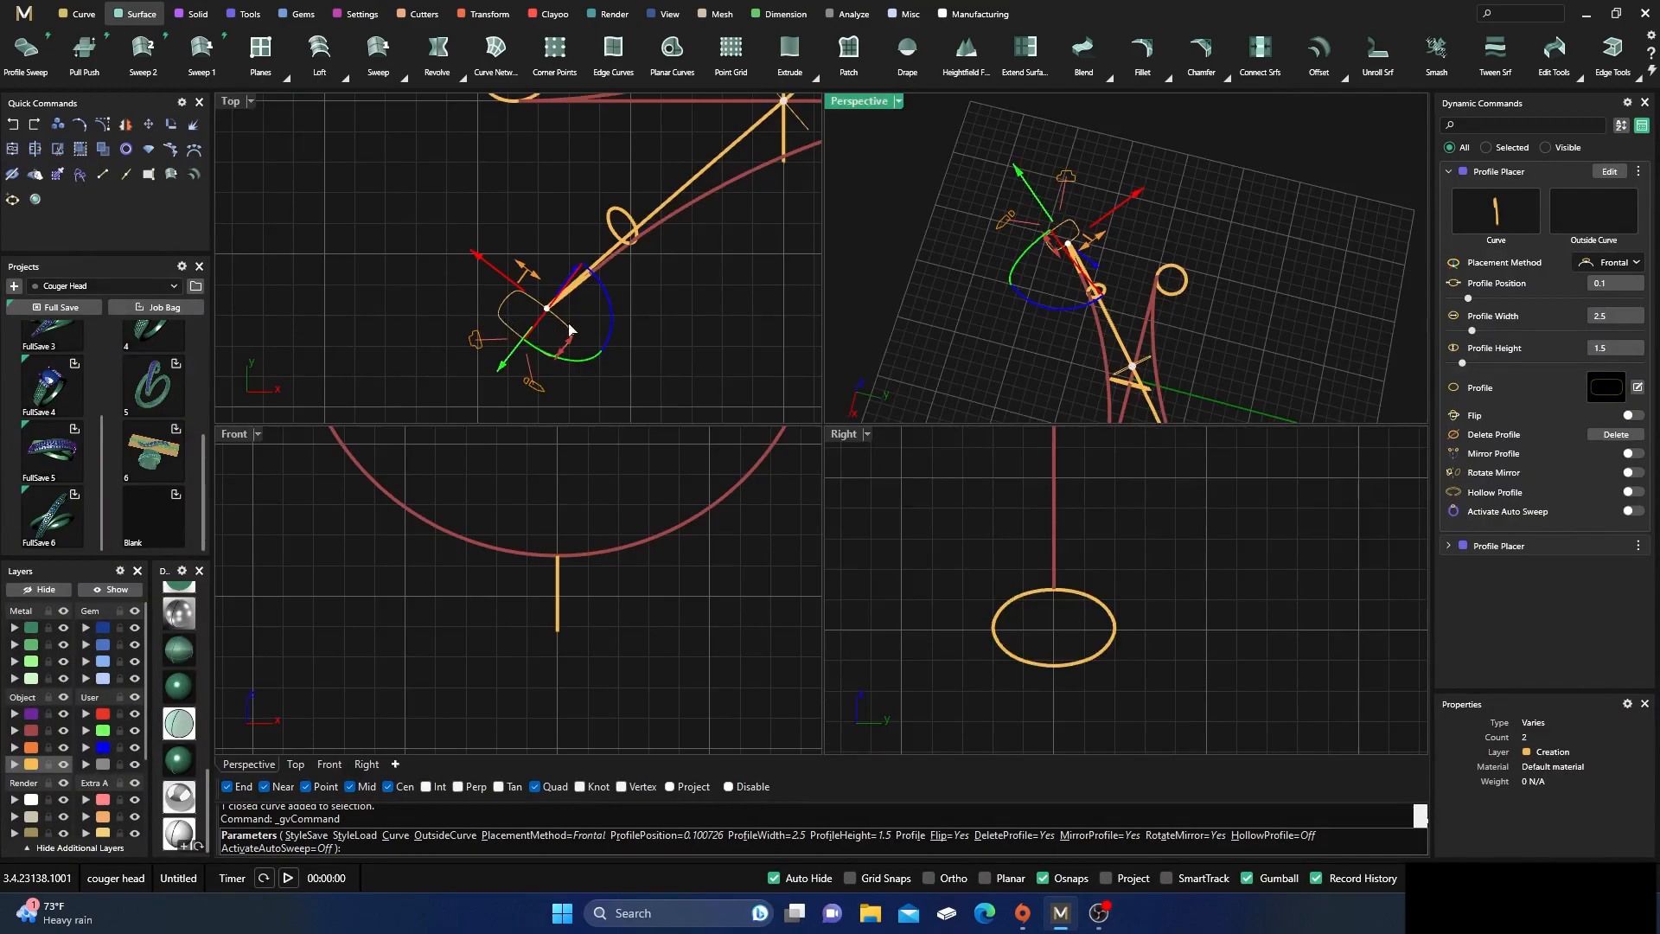
drag(610, 307, 610, 324)
Tilt the end profile in the side view until it lies nearly level, crossing the arc squarely
right_drag(874, 306, 1168, 157)
scroll(1121, 237, up, 2)
right_drag(1121, 242, 1078, 307)
scroll(1093, 228, up, 2)
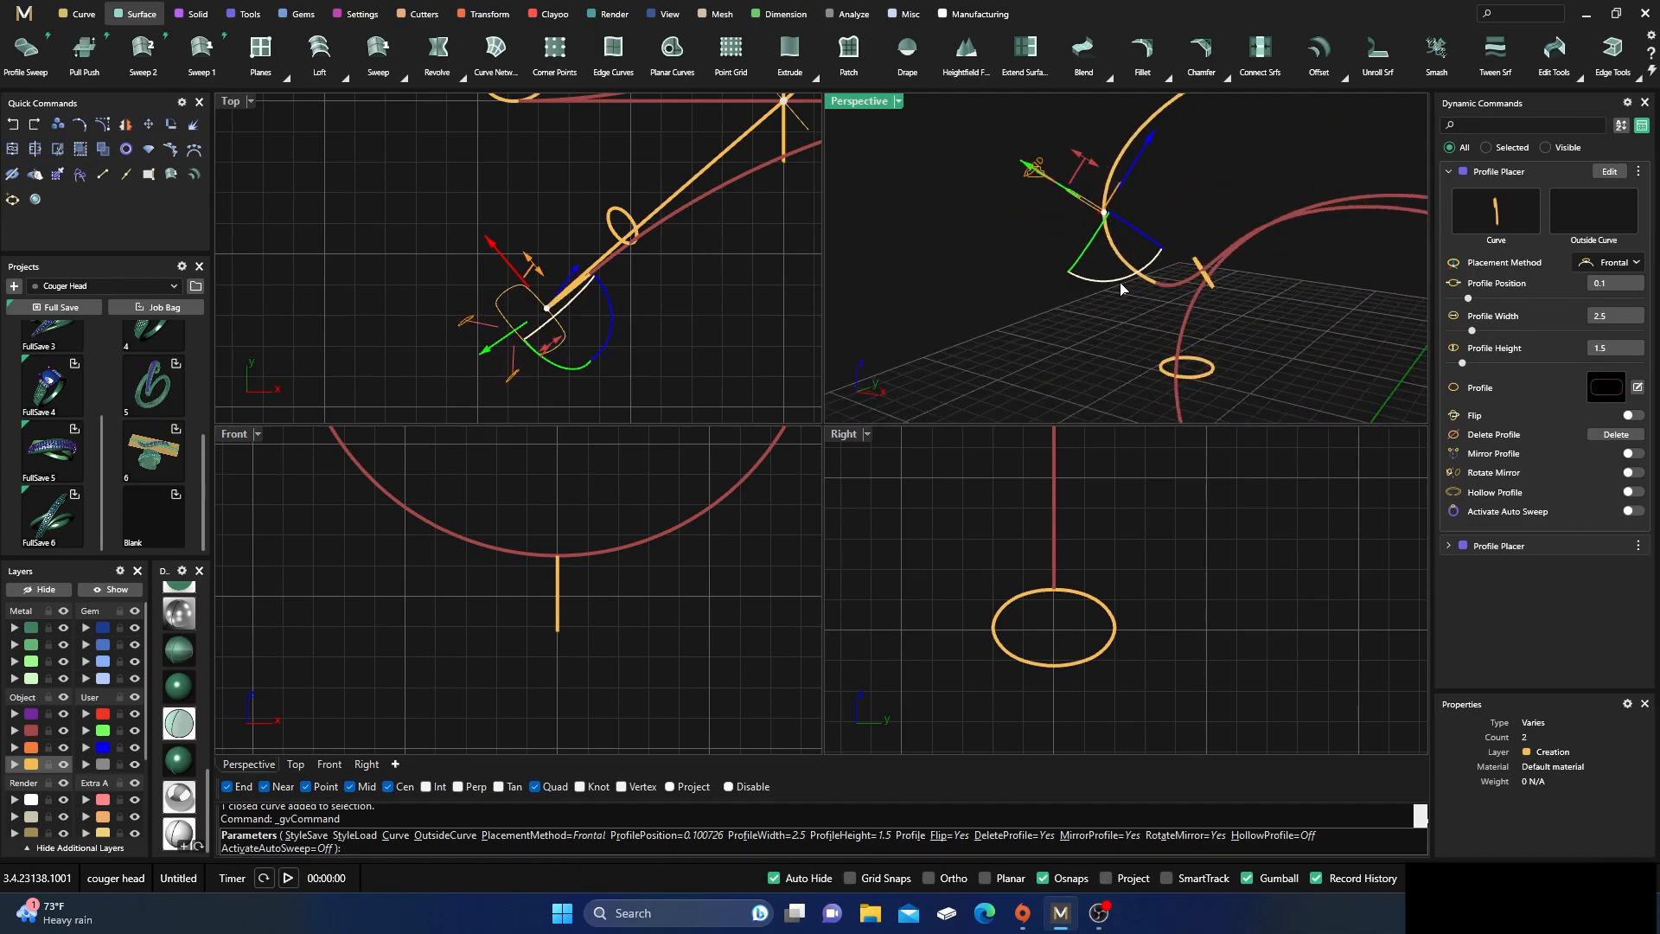
drag(1119, 286, 1159, 282)
right_drag(1078, 341, 1026, 315)
scroll(1050, 609, down, 12)
right_drag(1058, 568, 1075, 610)
scroll(1022, 527, up, 12)
scroll(1019, 526, up, 3)
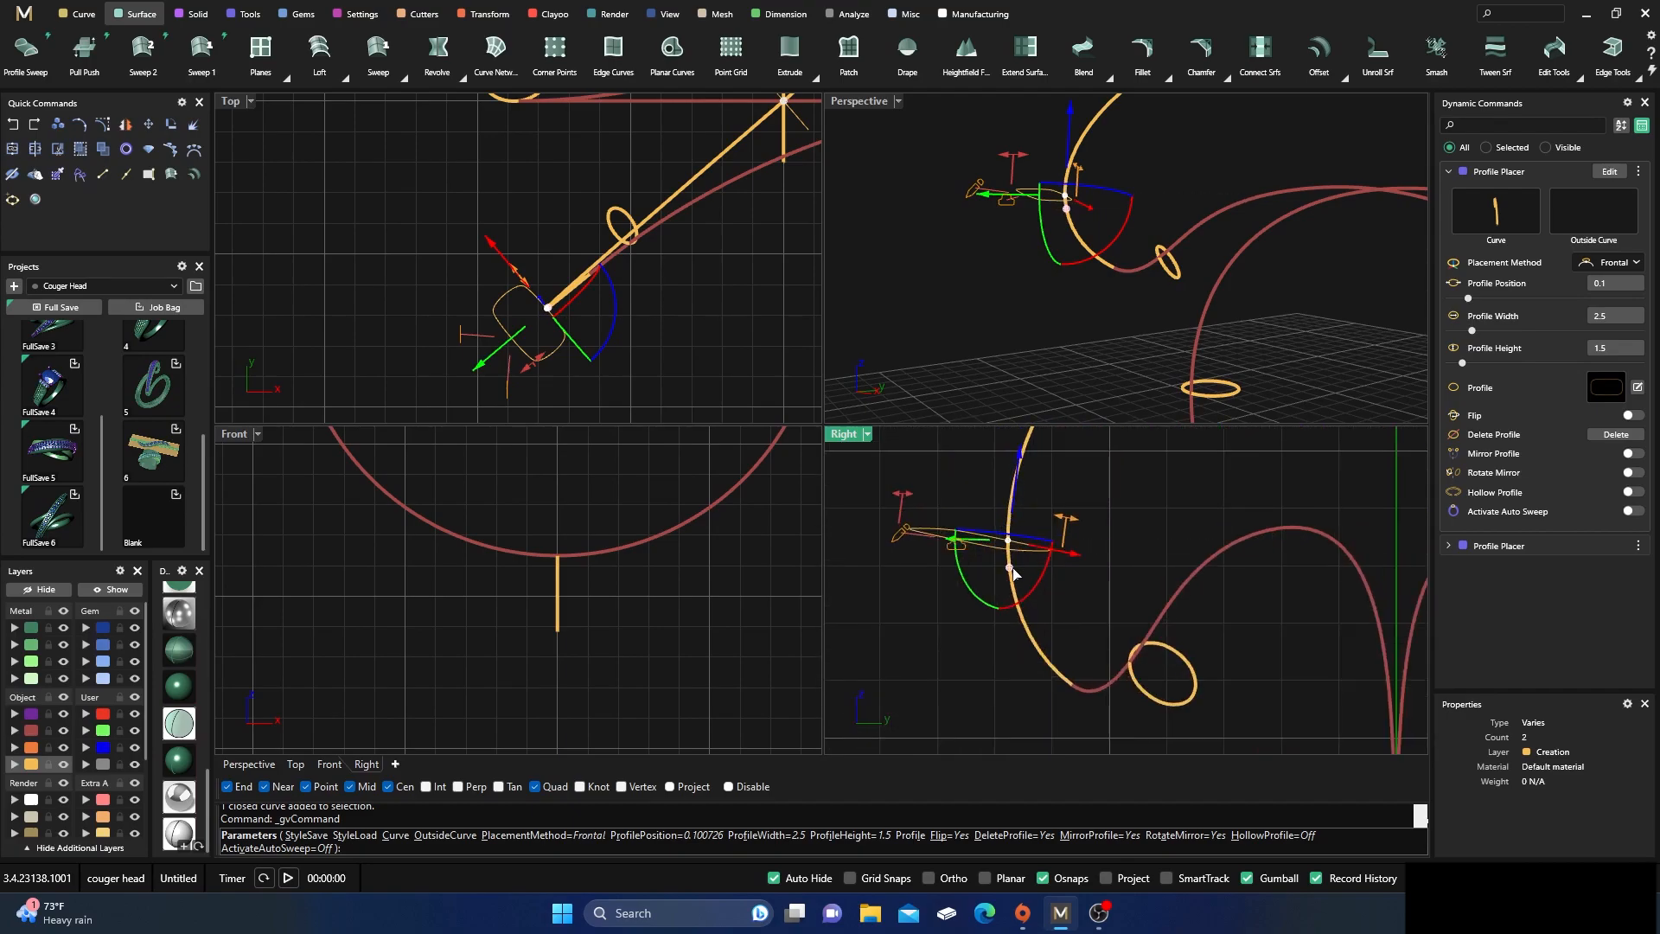
drag(1021, 598, 975, 592)
Set the new end profile's width to 1.5 mm
right_drag(1022, 304, 1068, 261)
scroll(1067, 262, up, 2)
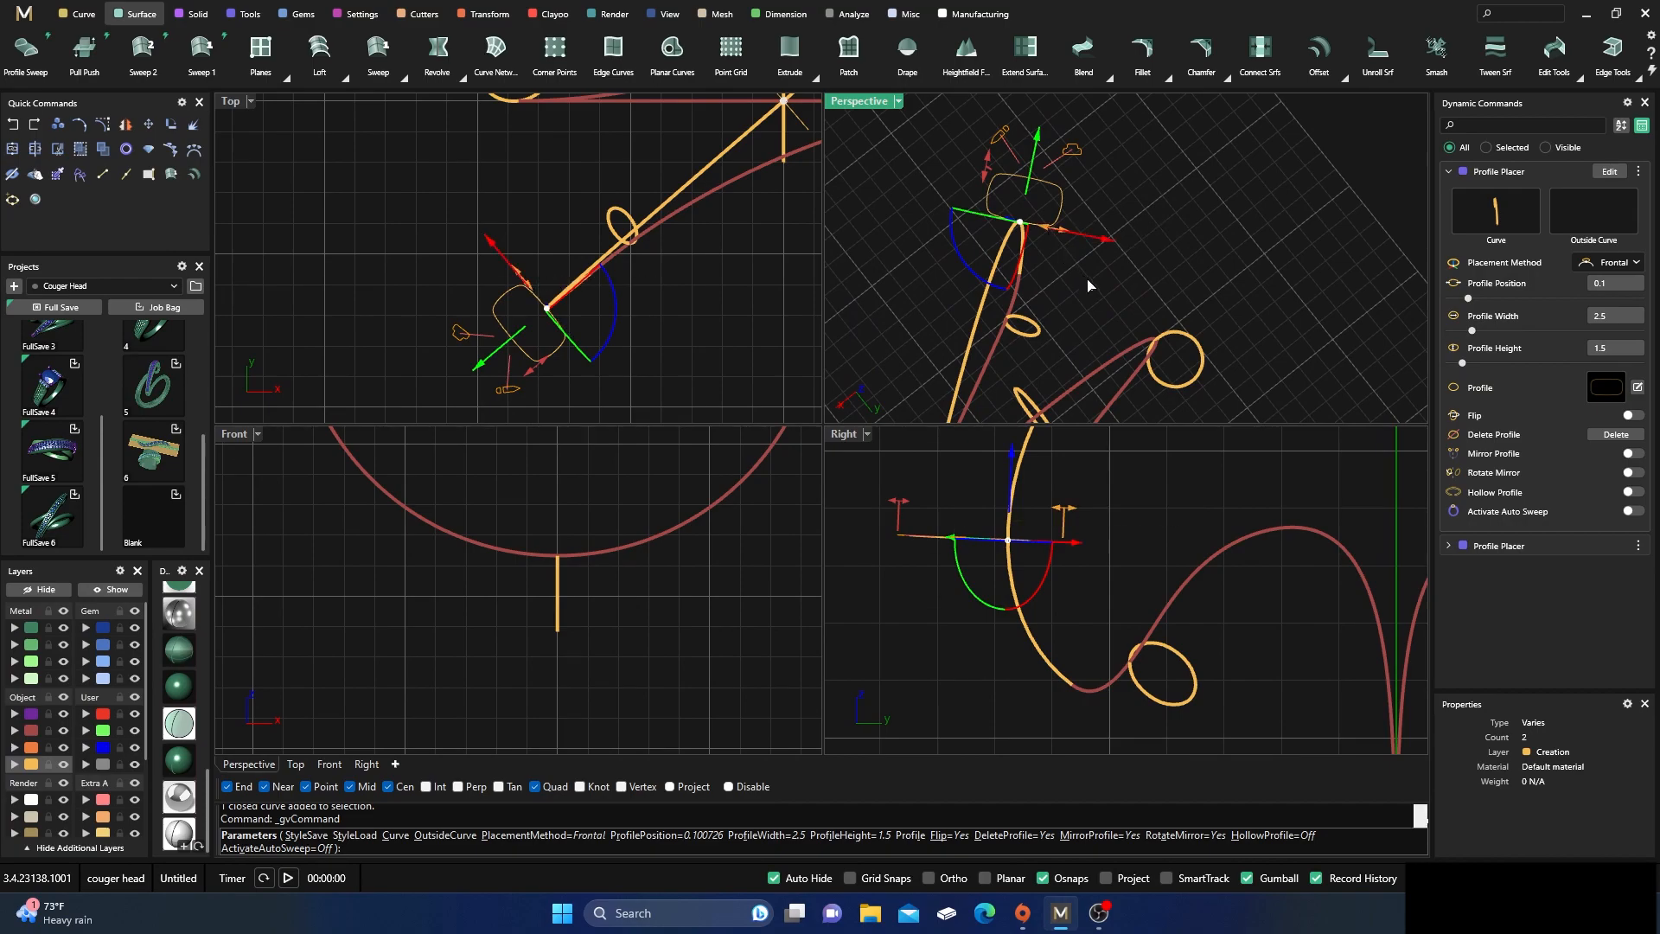
right_drag(1089, 284, 1130, 307)
drag(1054, 259, 1016, 261)
right_drag(994, 234, 1156, 313)
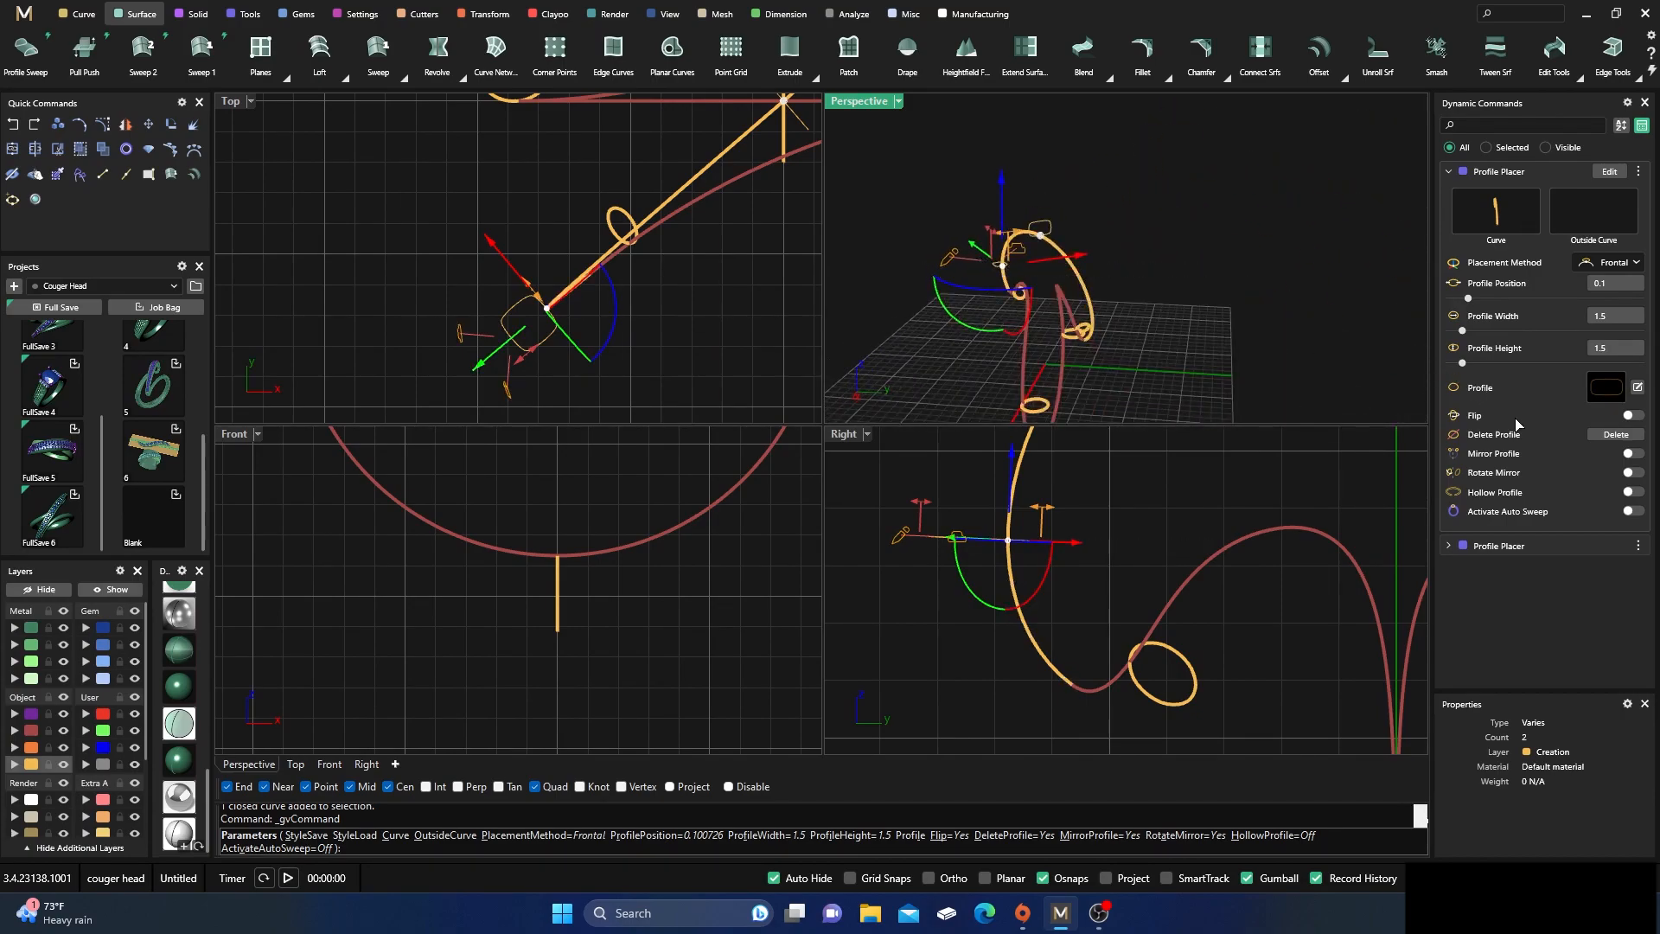
Mirror the end profile to the arc's opposite end with Rotate Mirror enabled and finish editing the profiles
click(1637, 460)
right_drag(1245, 341, 1320, 321)
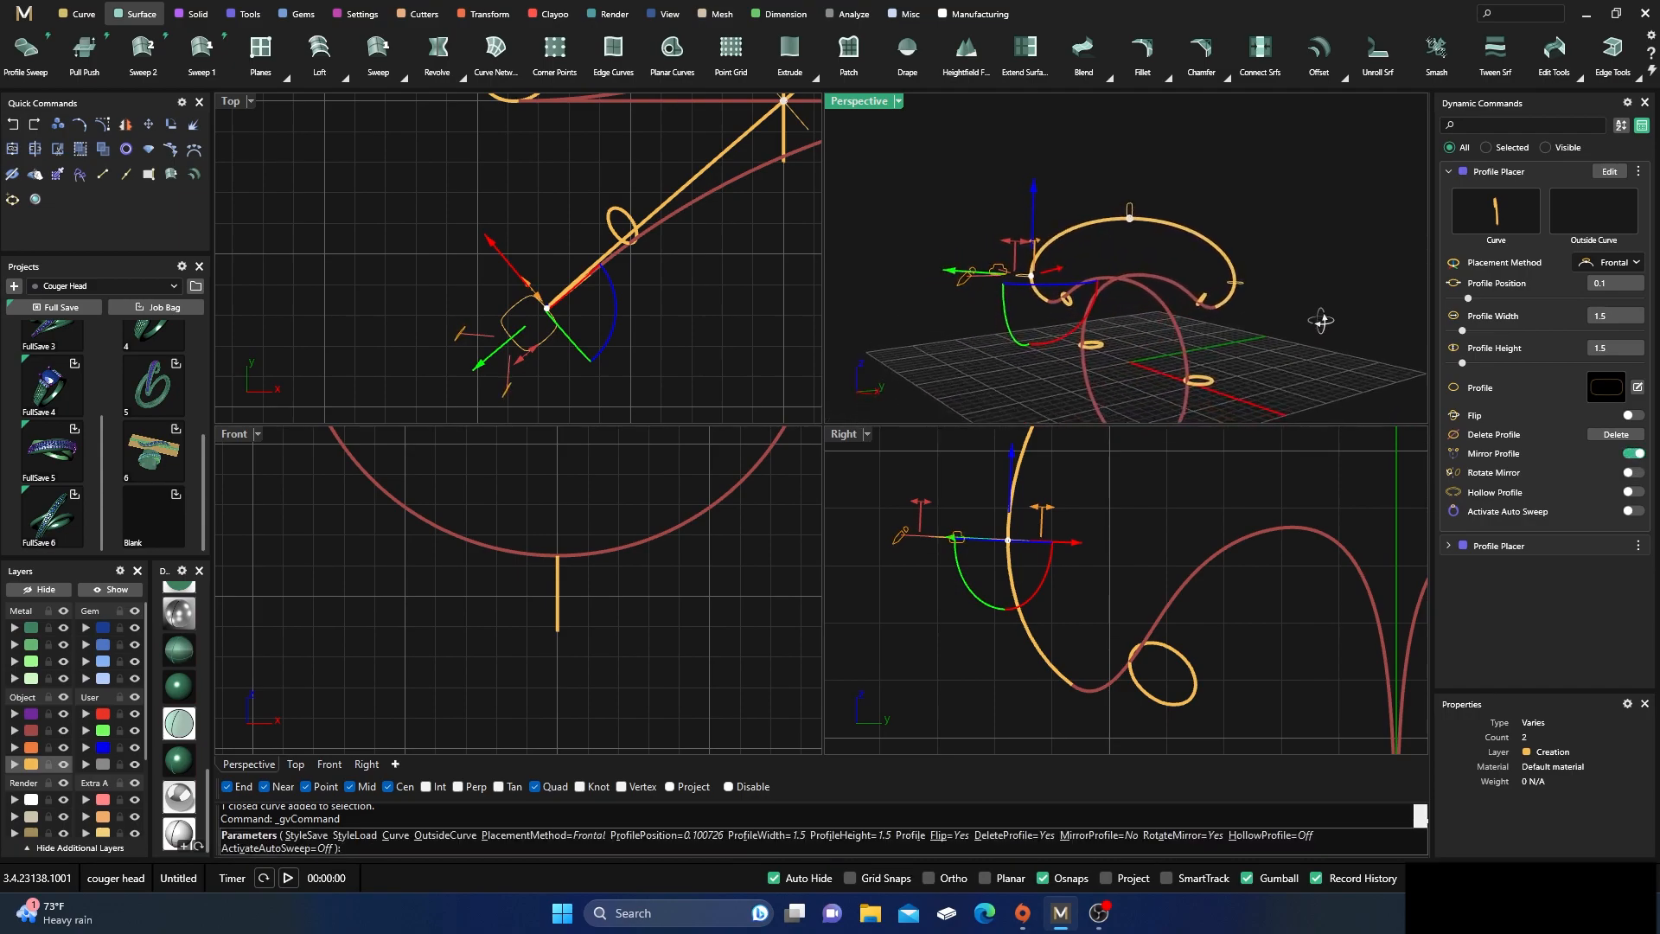
scroll(1287, 325, up, 5)
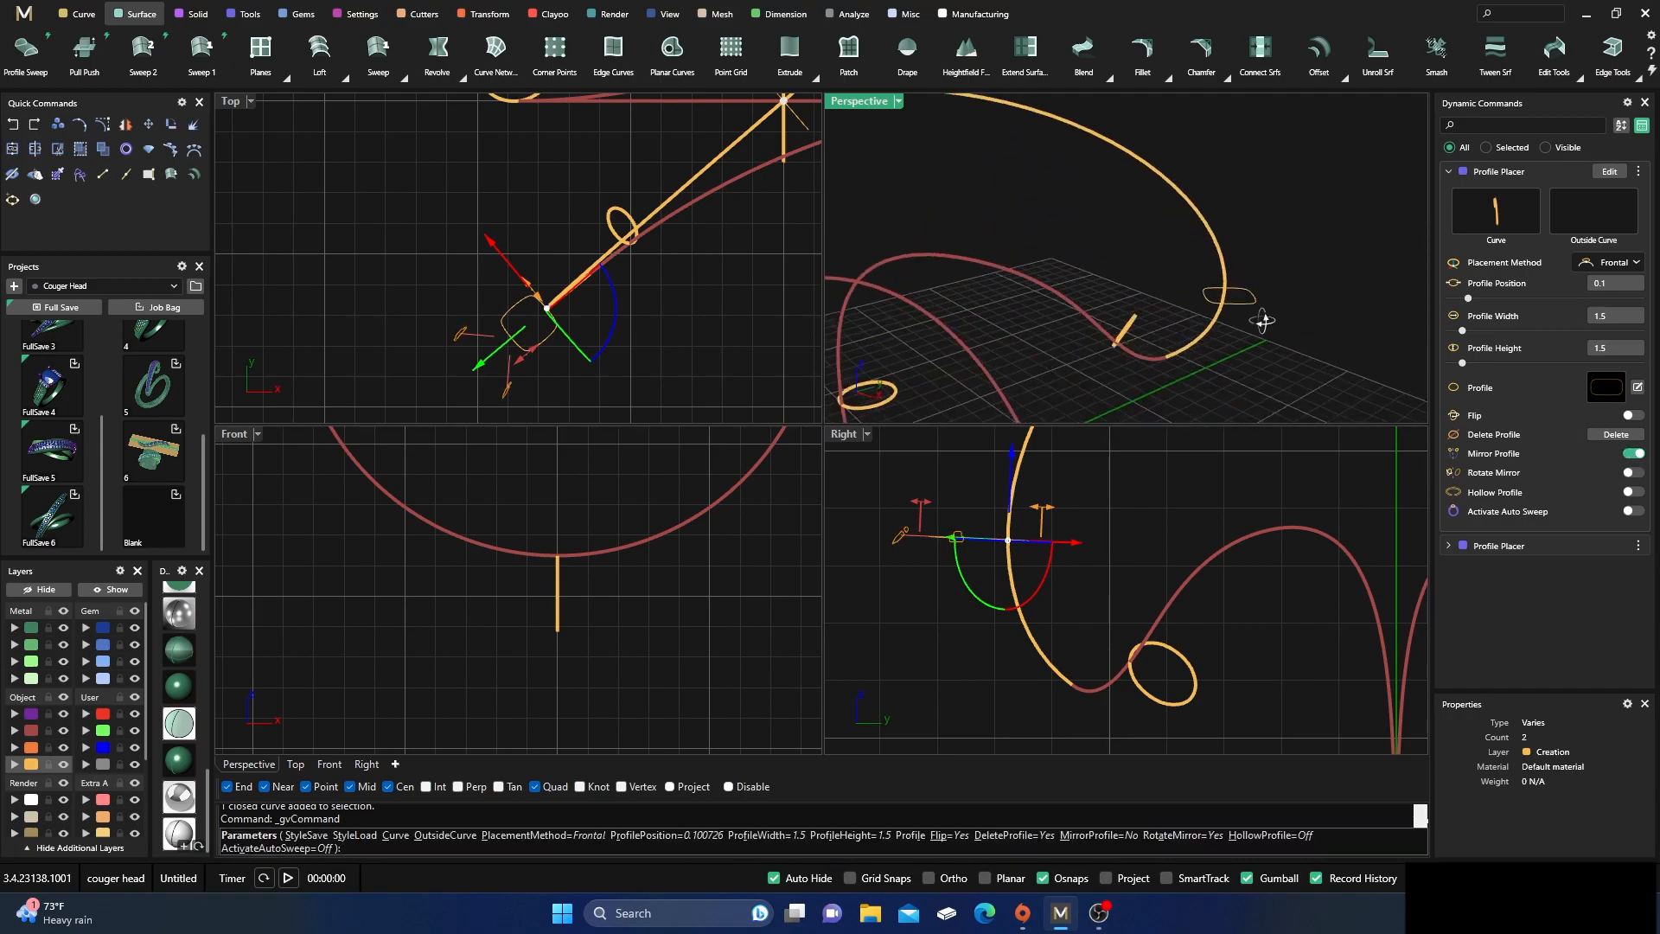
click(1632, 474)
right_drag(1394, 369, 994, 179)
scroll(1212, 236, down, 8)
key(Return)
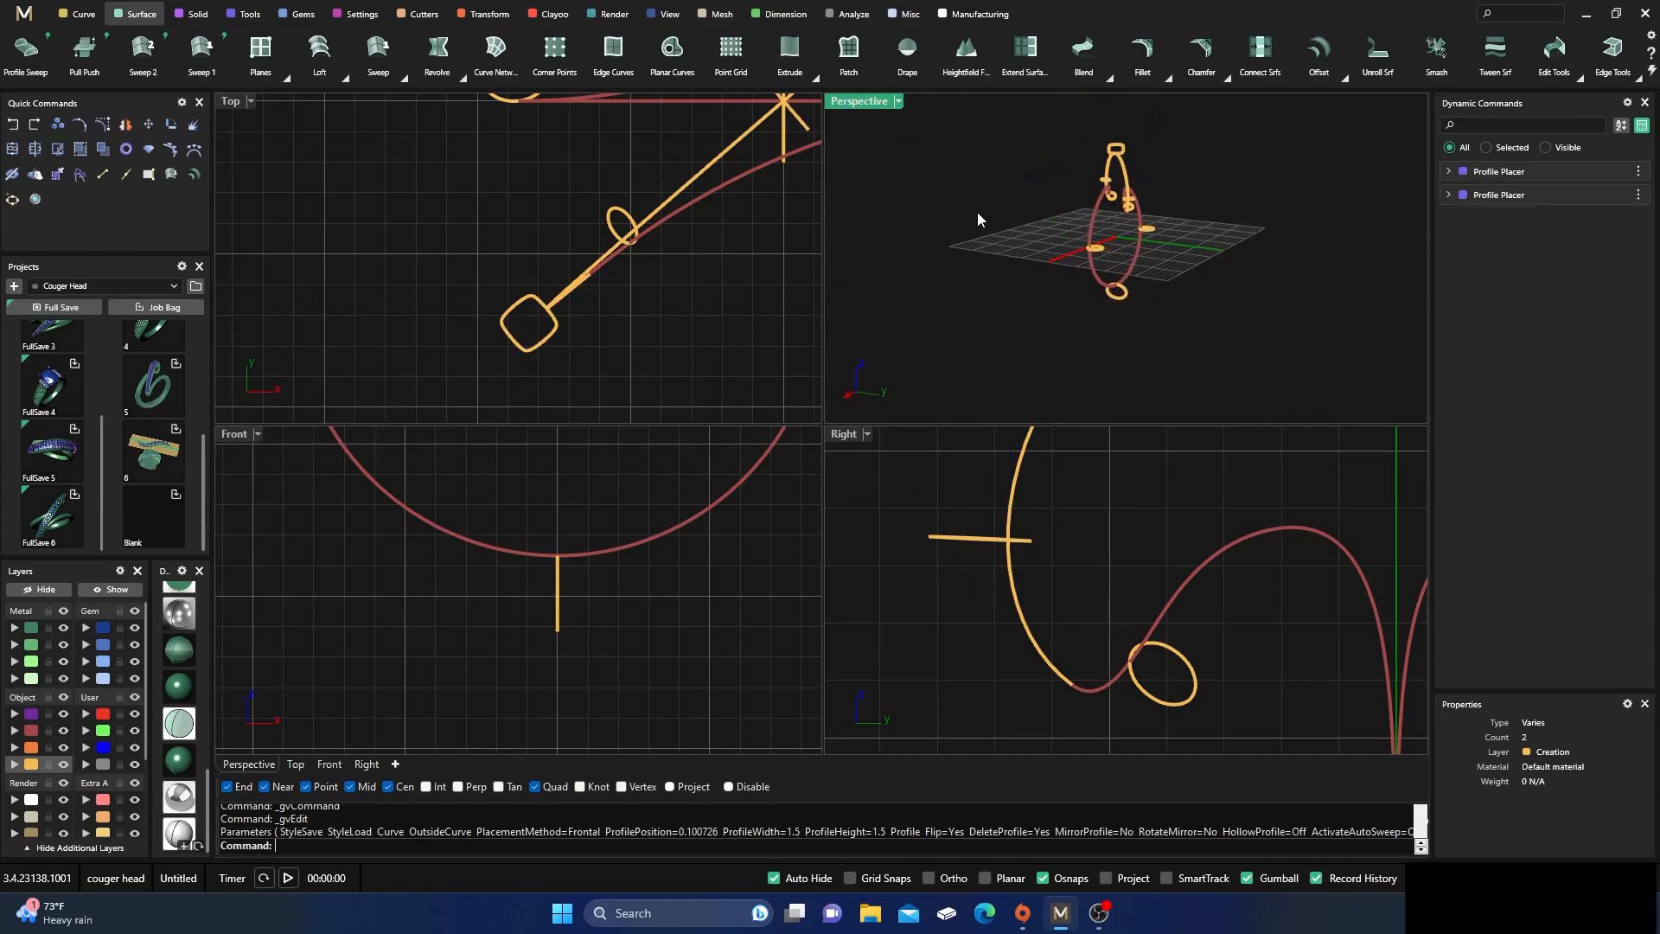
Create a Sweep 1 along the upper arc using both end profiles and the midpoint profile
double_click(873, 105)
right_drag(859, 152, 811, 260)
scroll(809, 254, up, 2)
click(202, 51)
click(680, 298)
click(650, 321)
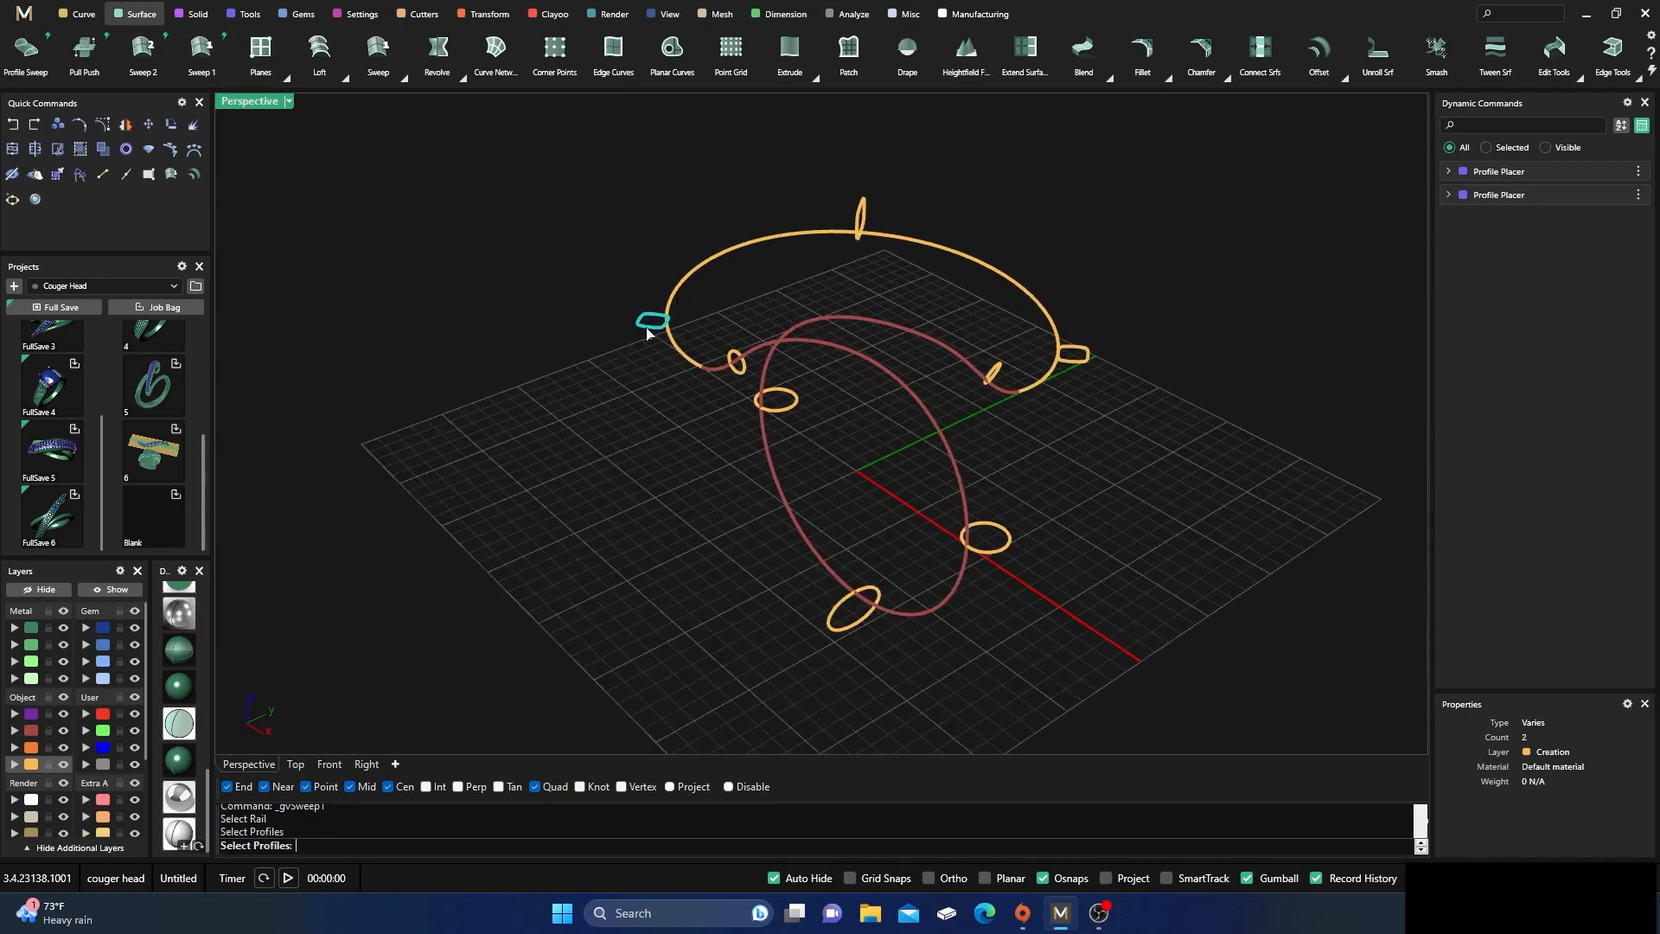
click(870, 213)
click(1093, 364)
key(Return)
Change the display mode so the swept band shows its surface mesh together with the construction curves
right_drag(974, 459, 851, 549)
click(177, 685)
mouse_move(268, 637)
right_down()
mouse_move(604, 563)
mouse_move(563, 582)
mouse_move(495, 538)
mouse_move(464, 464)
mouse_move(368, 546)
right_up()
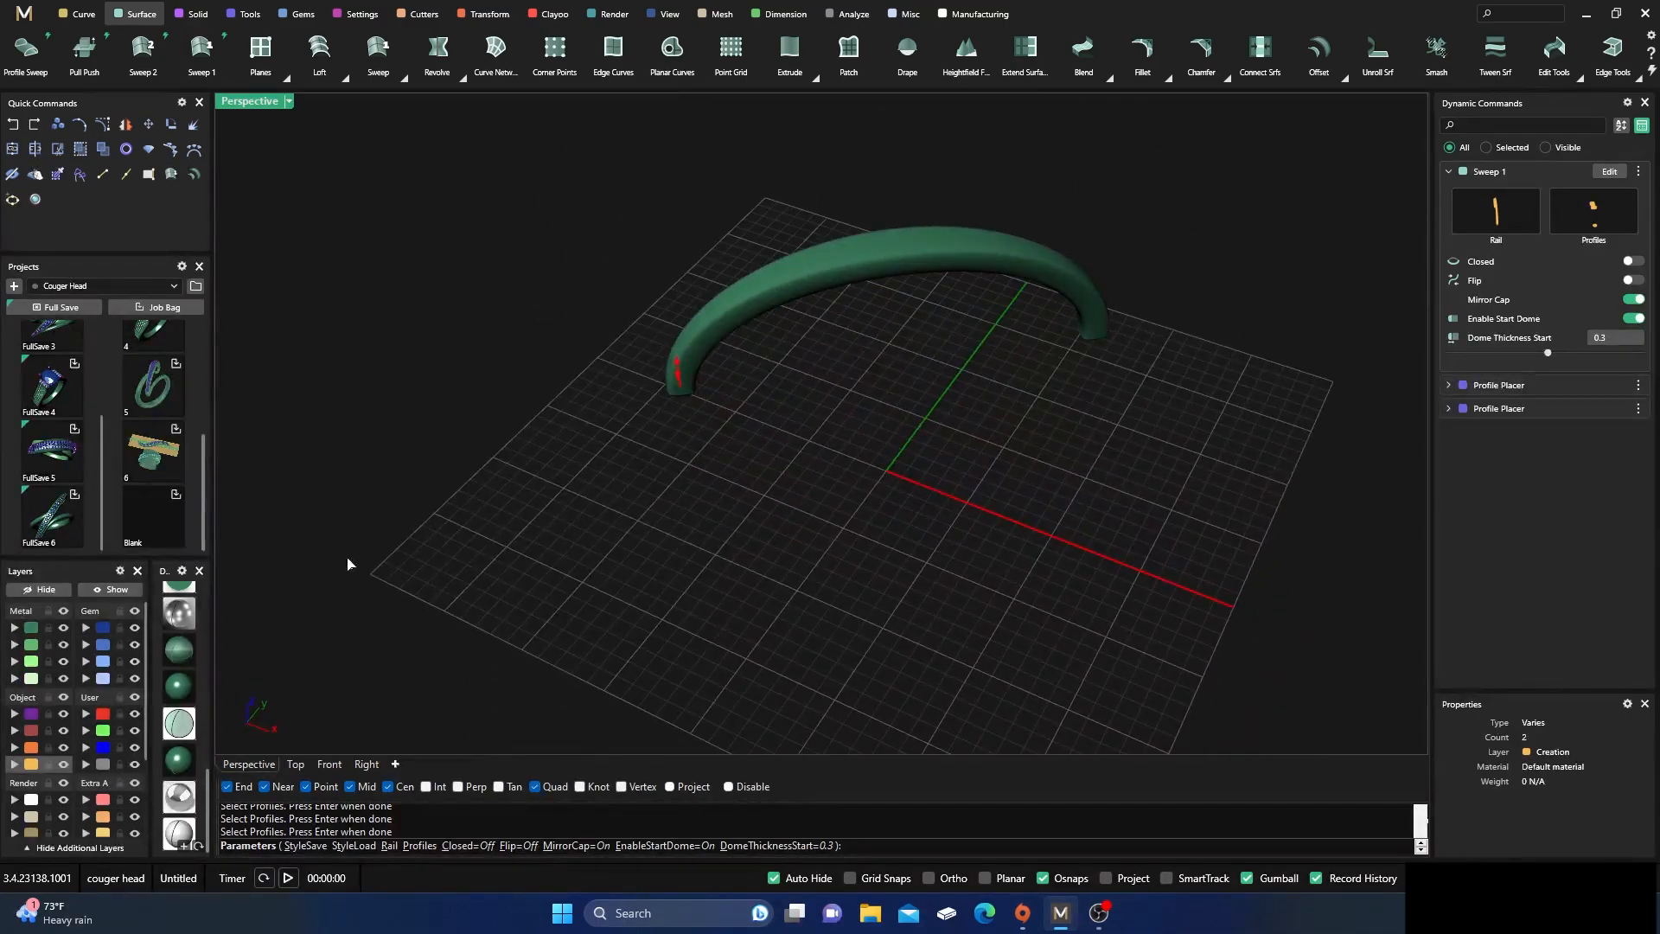
scroll(176, 659, up, 5)
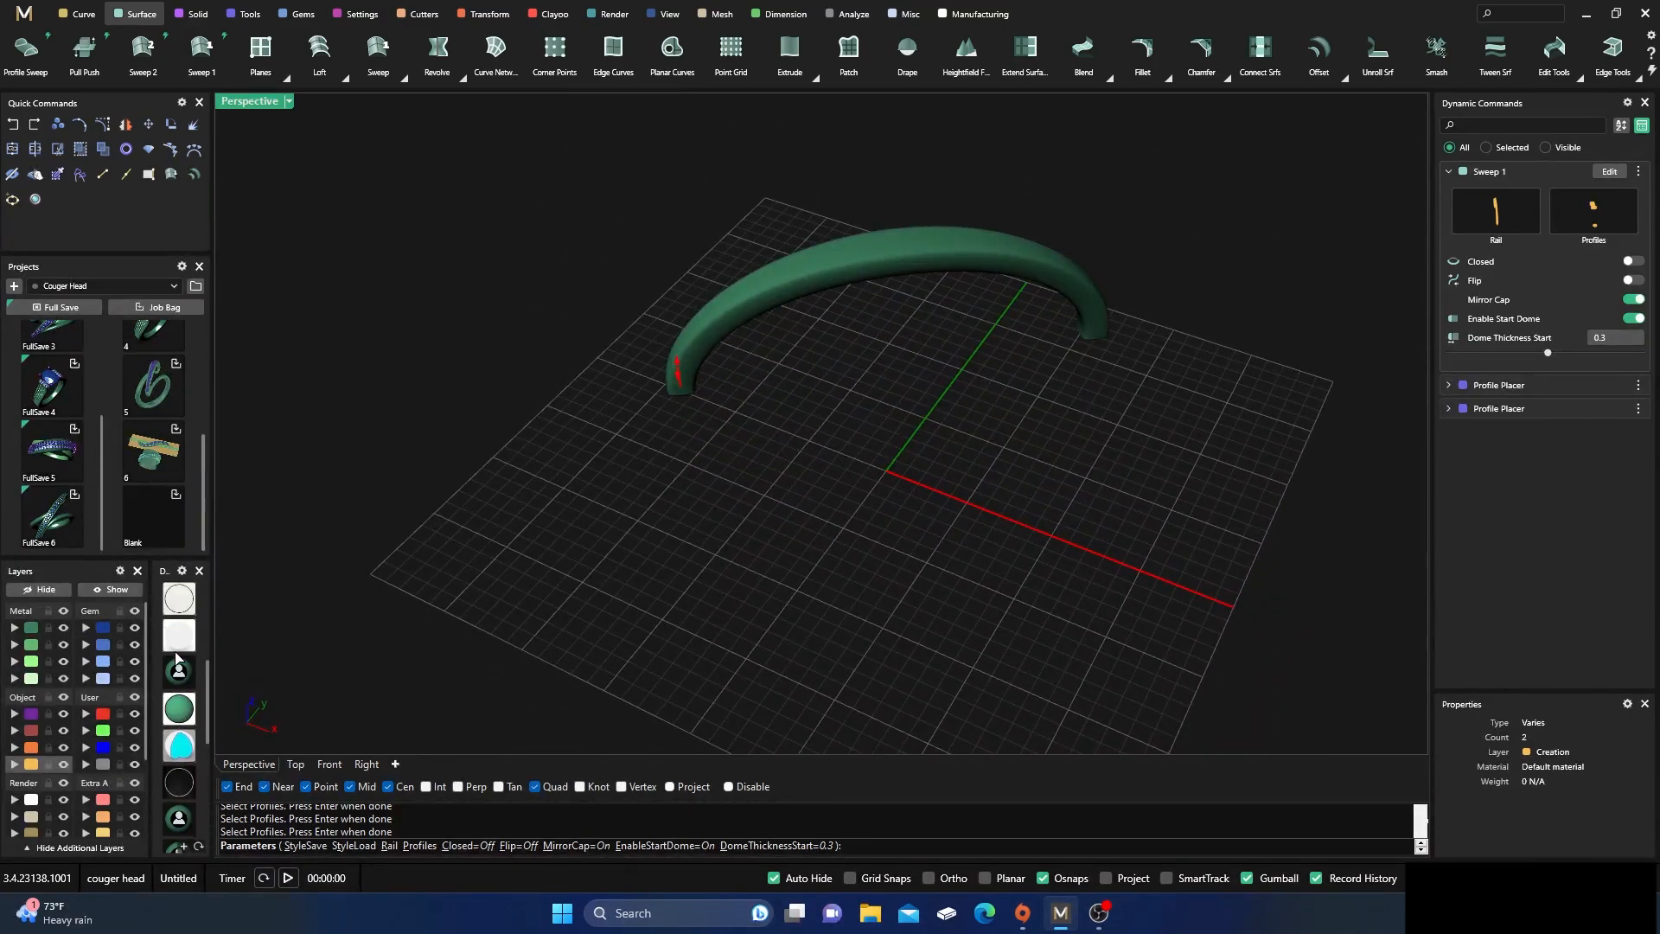
scroll(177, 629, up, 2)
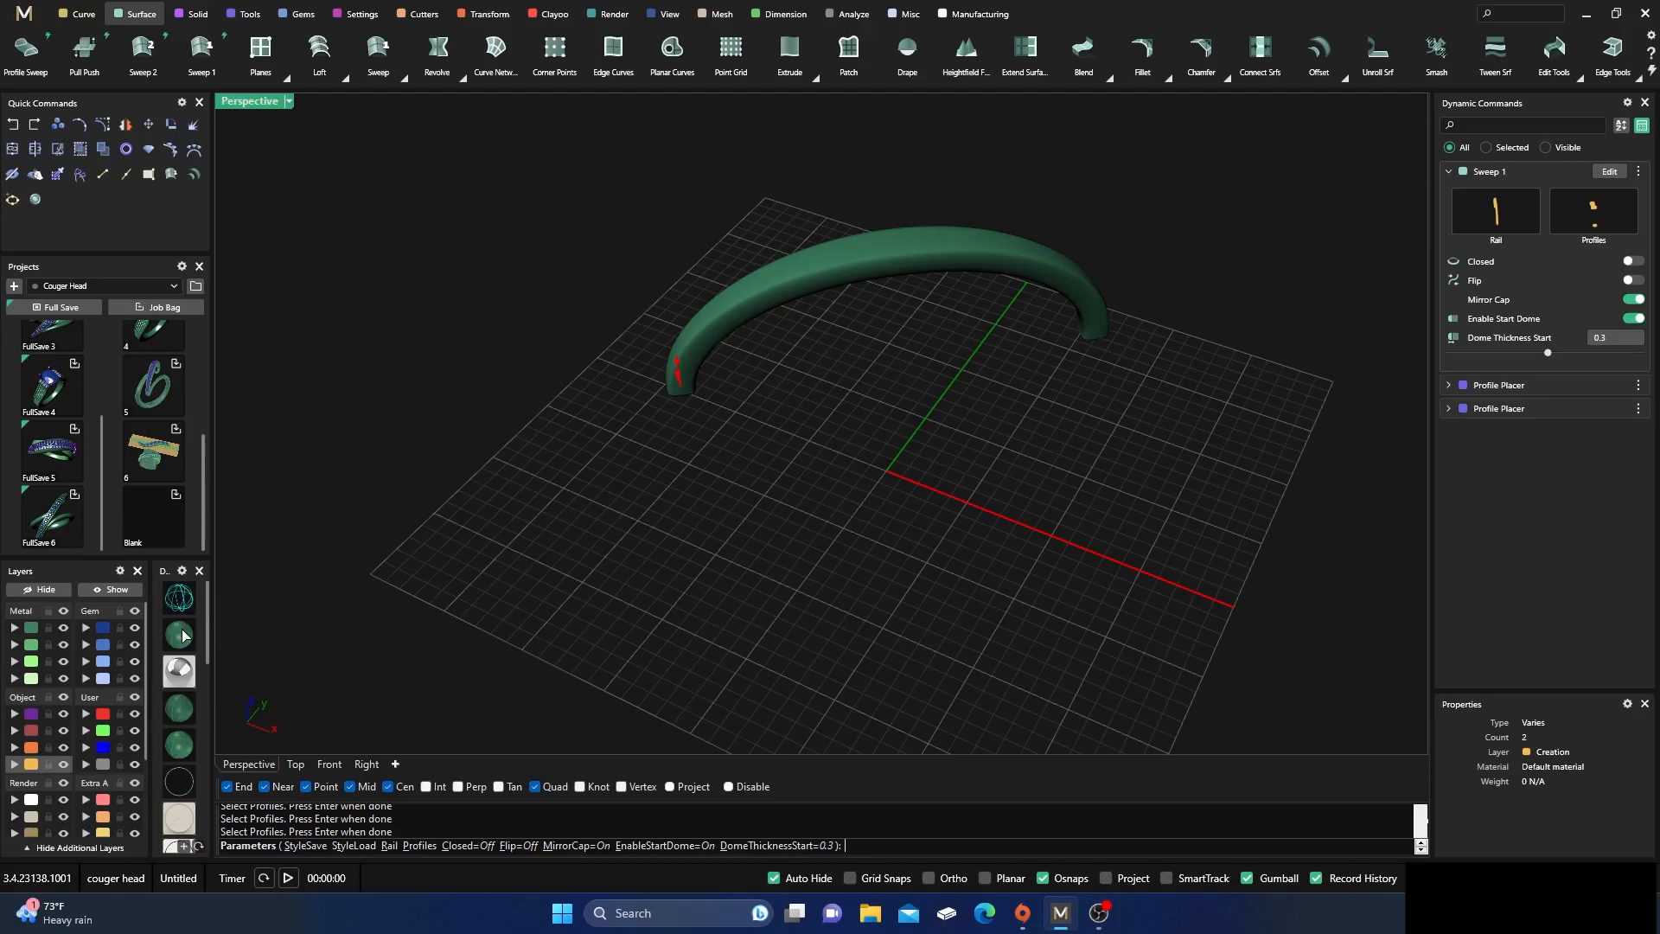
click(179, 636)
mouse_move(482, 463)
right_down()
mouse_move(530, 470)
mouse_move(488, 456)
right_up()
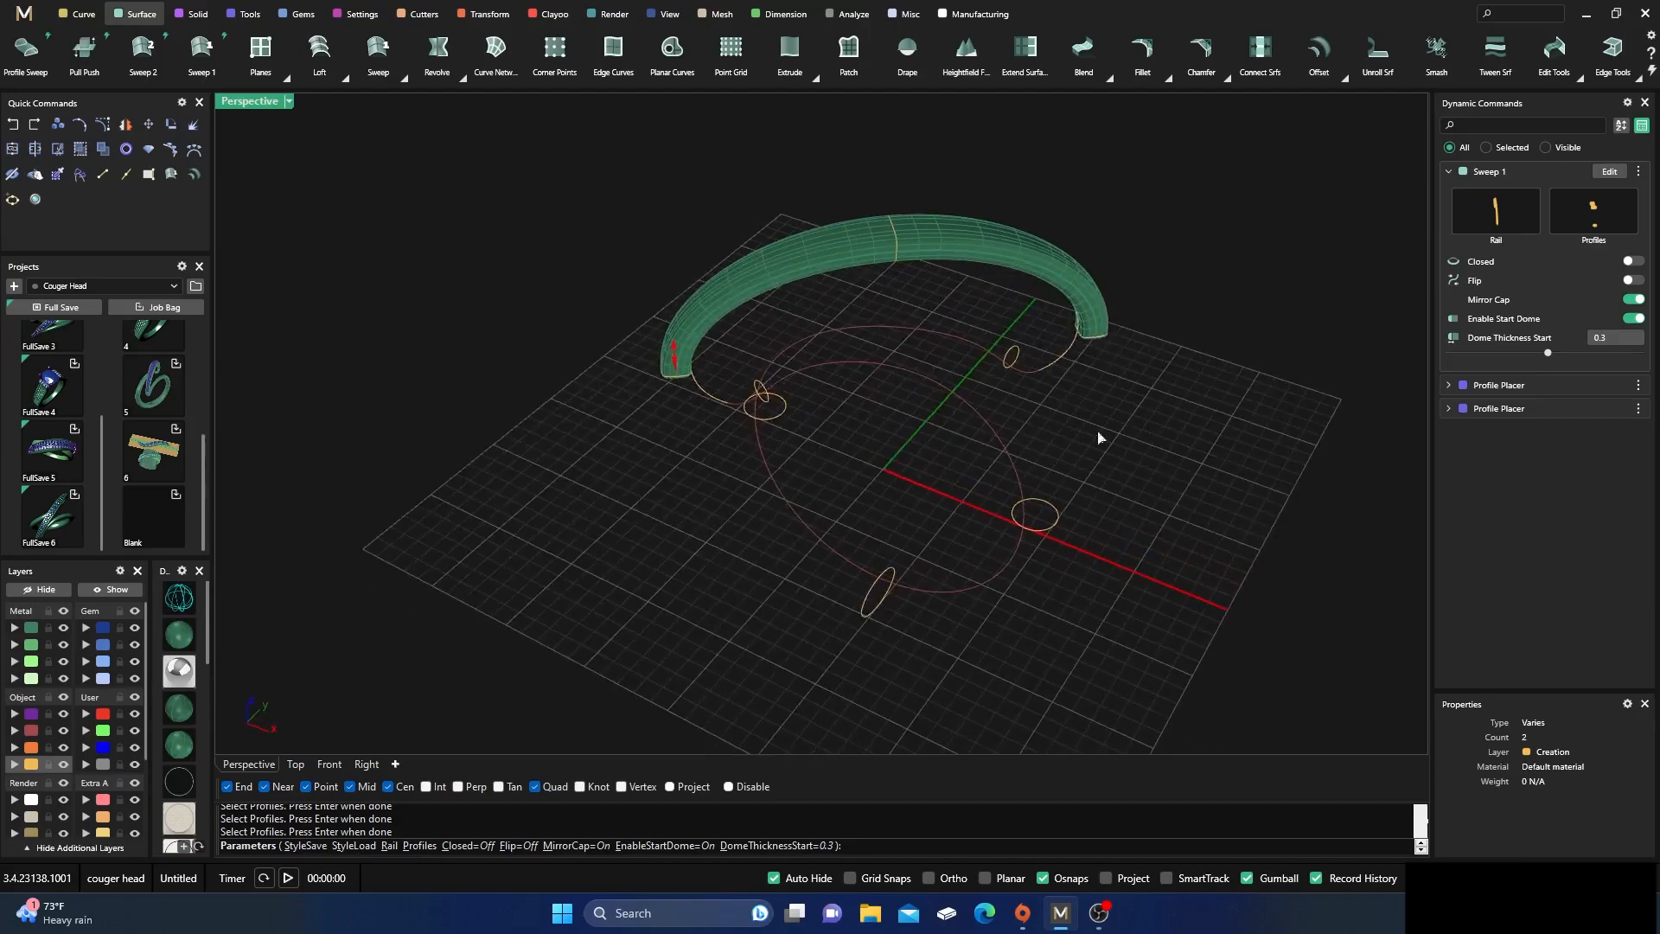
Turn off Mirror Cap, Enable Start Dome and Enable End Dome for the arc sweep and finish it
click(1639, 300)
click(1639, 319)
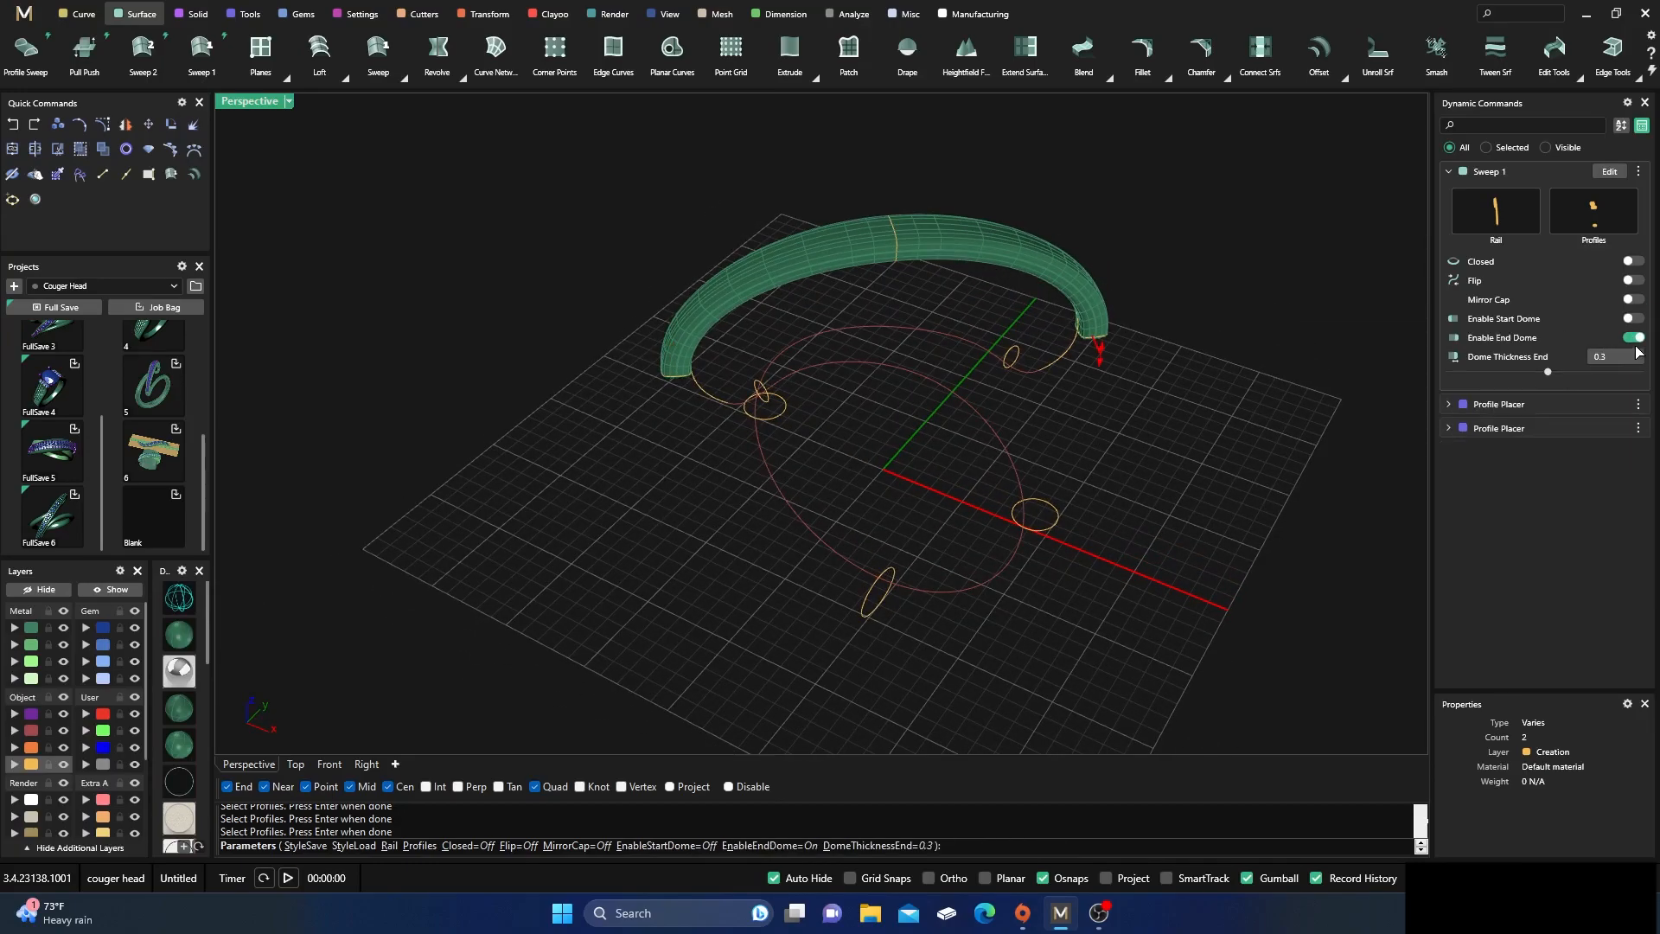
click(1639, 338)
click(1639, 338)
scroll(843, 511, down, 5)
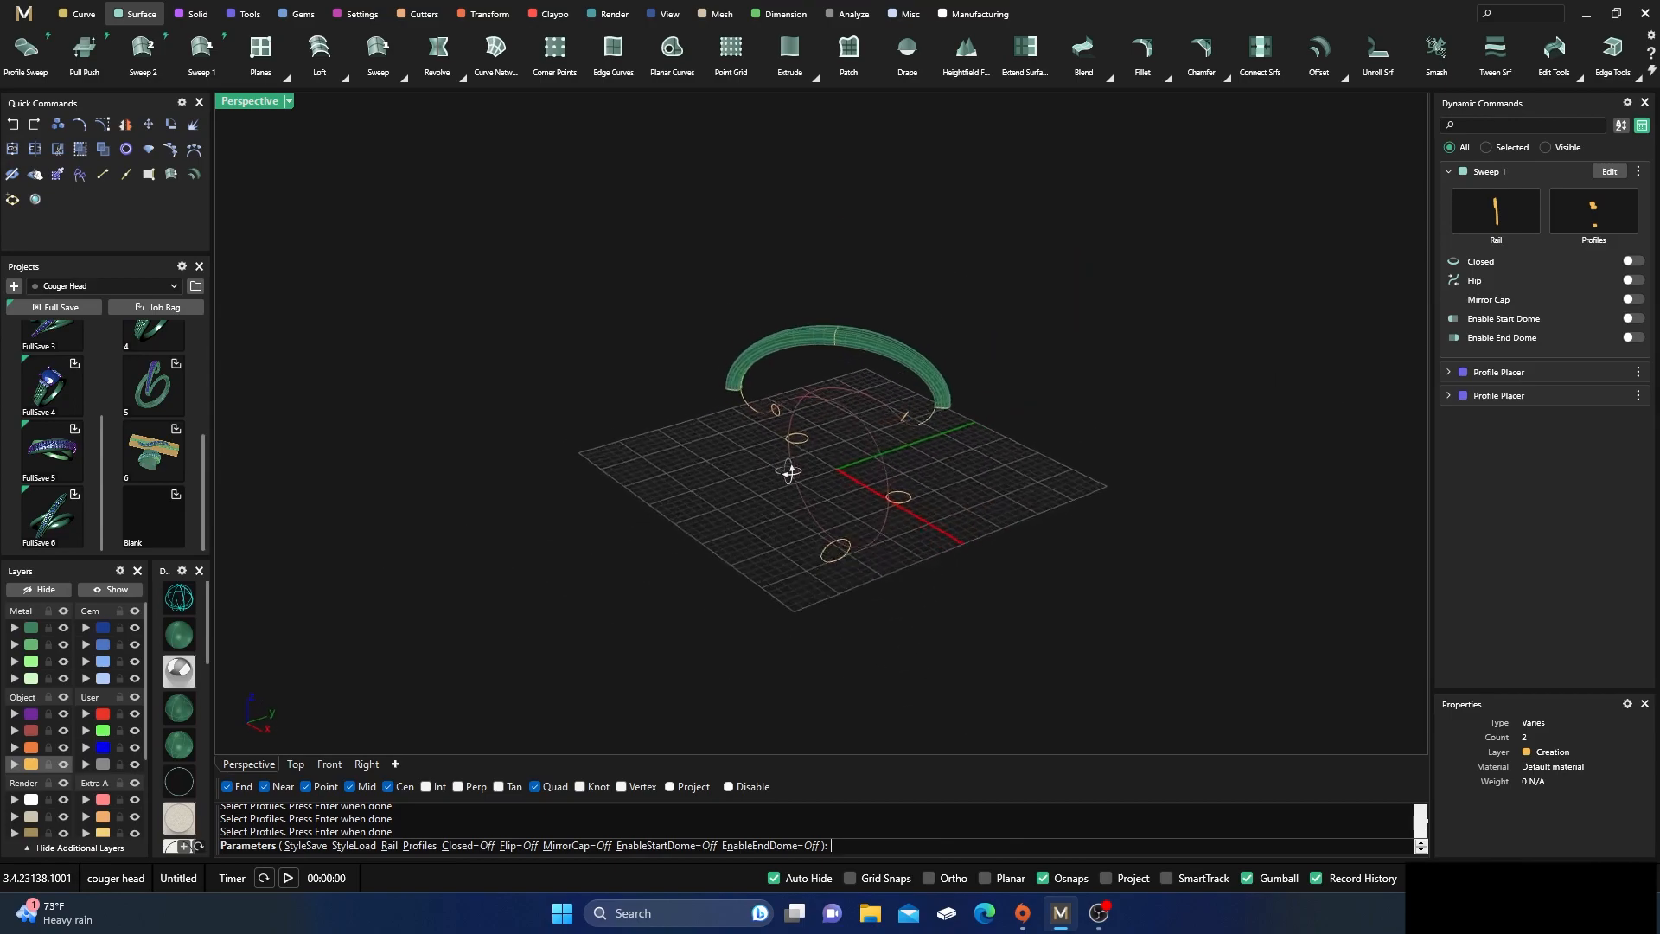
key(Return)
scroll(784, 442, up, 5)
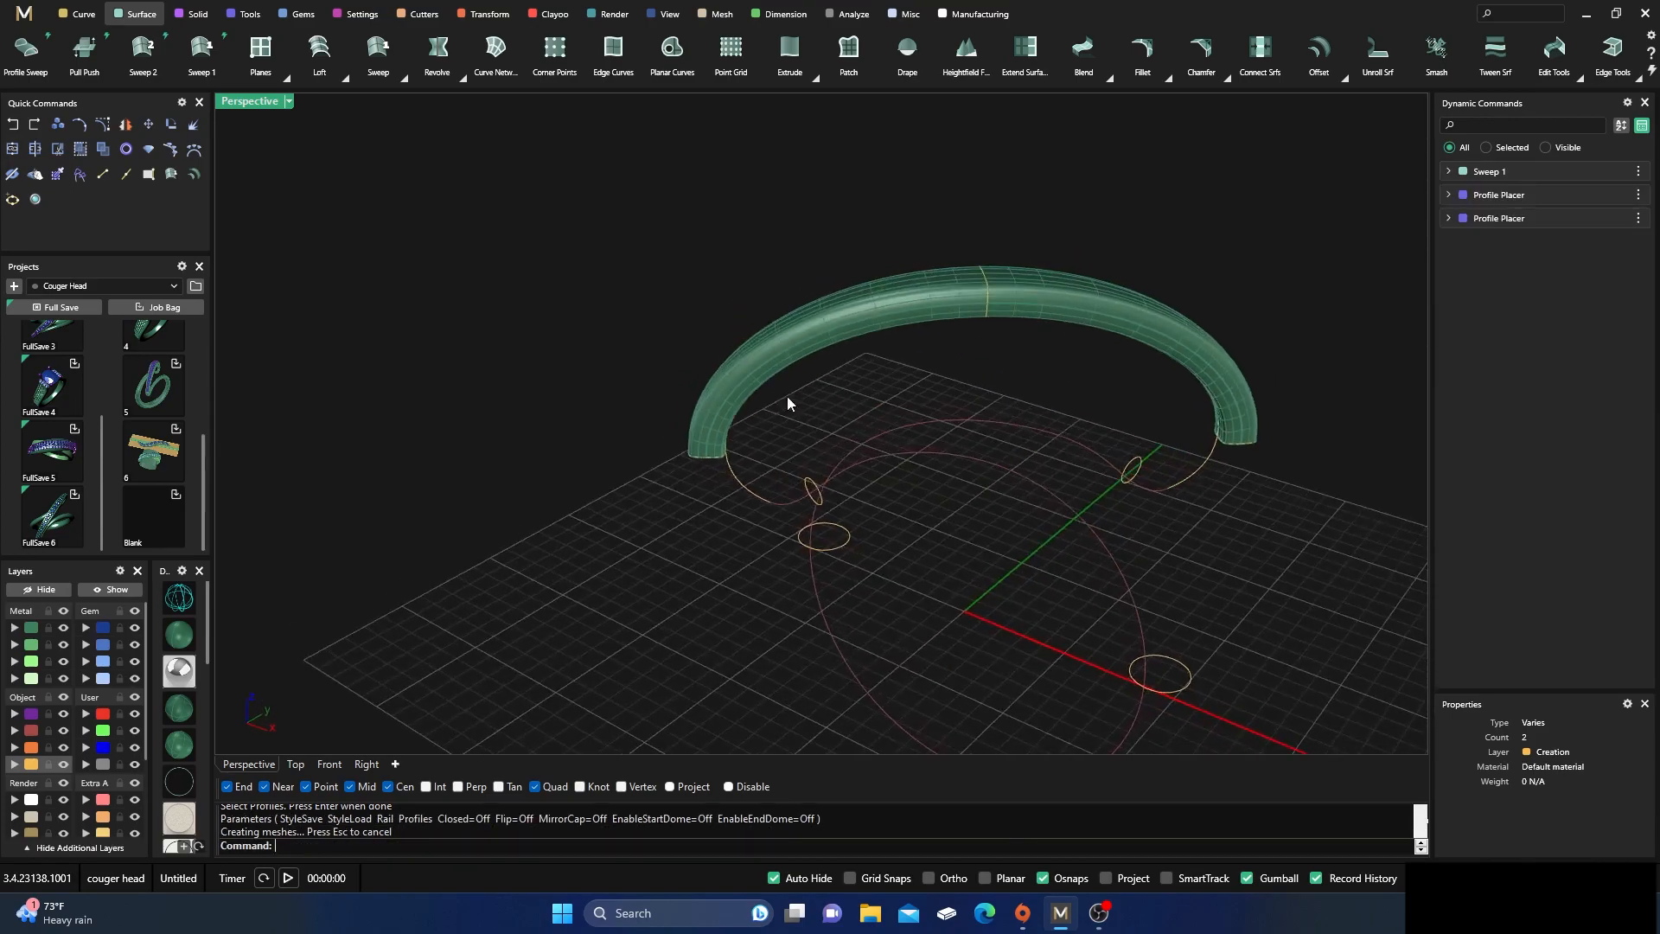
click(928, 451)
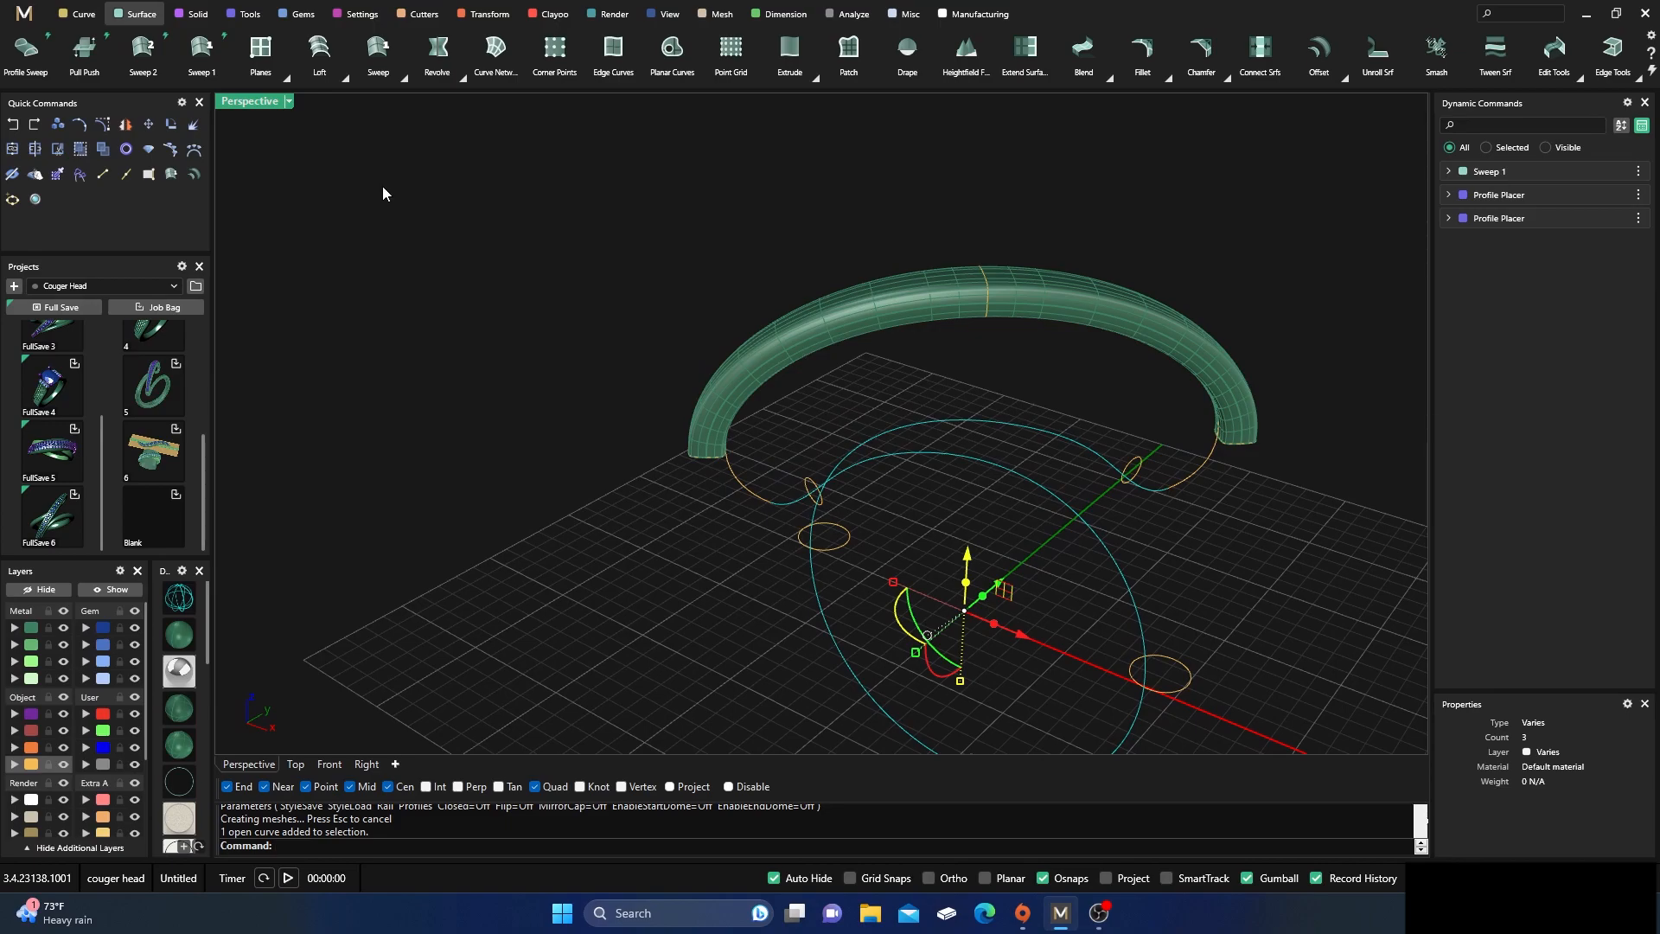
key(Return)
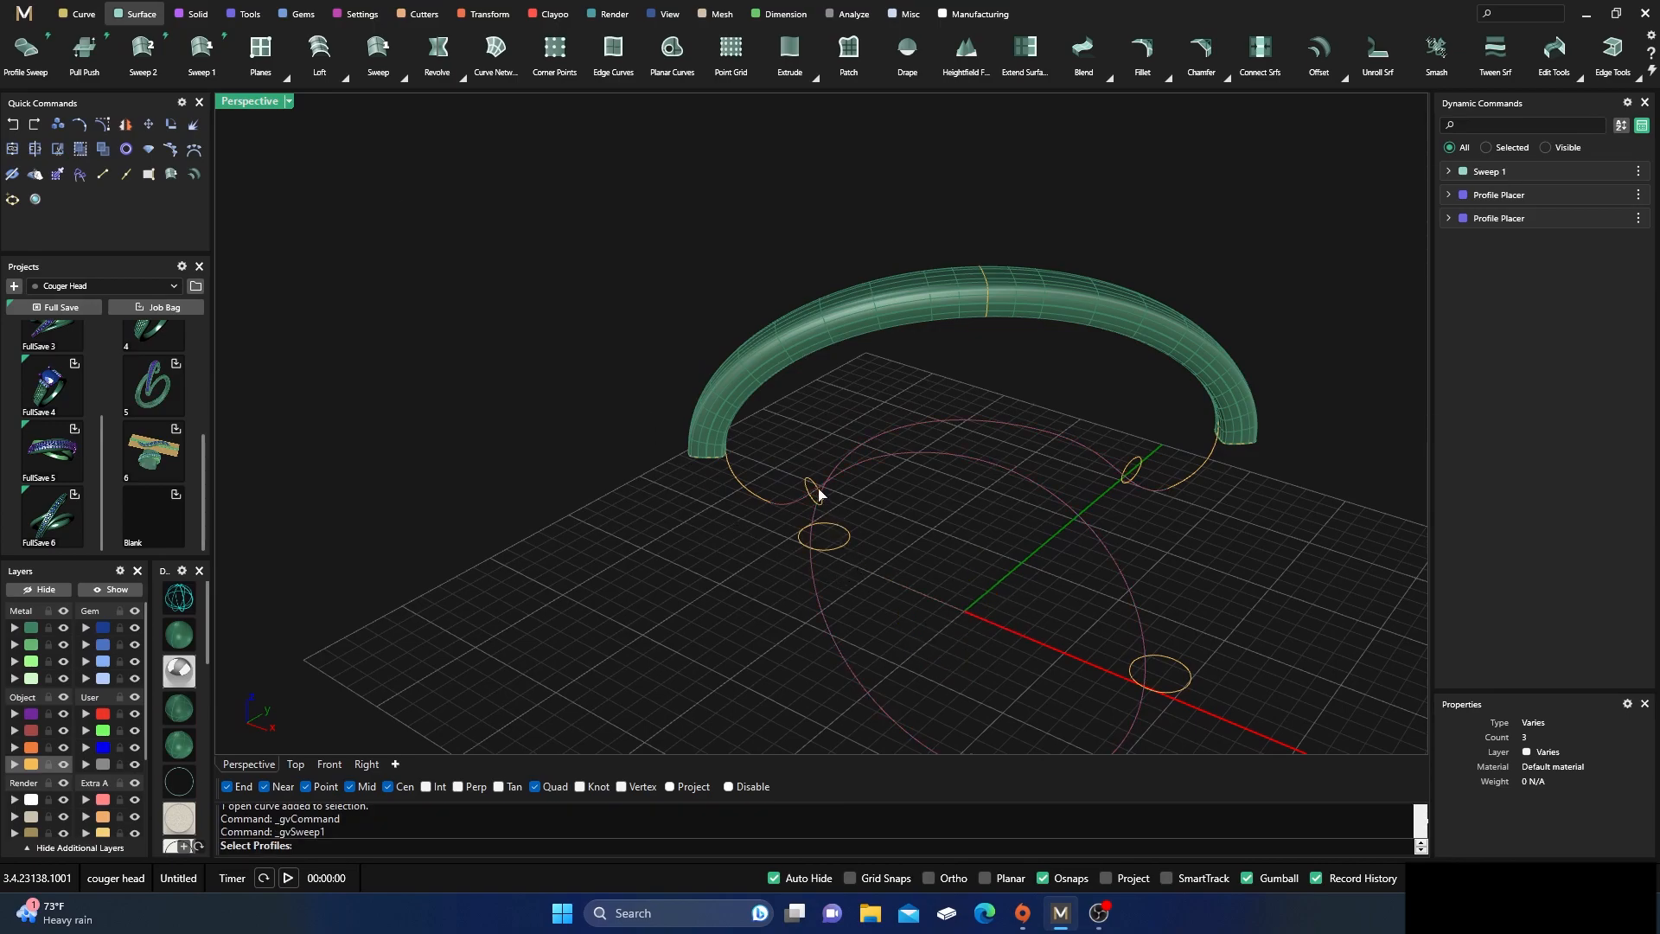
right_drag(806, 484, 696, 464)
scroll(674, 455, up, 2)
scroll(656, 411, down, 3)
scroll(697, 464, up, 3)
key(Escape)
Reopen the ring rail's profile placement and rotate the 1.3 mm round profile near the rail's end to follow the curve
click(642, 412)
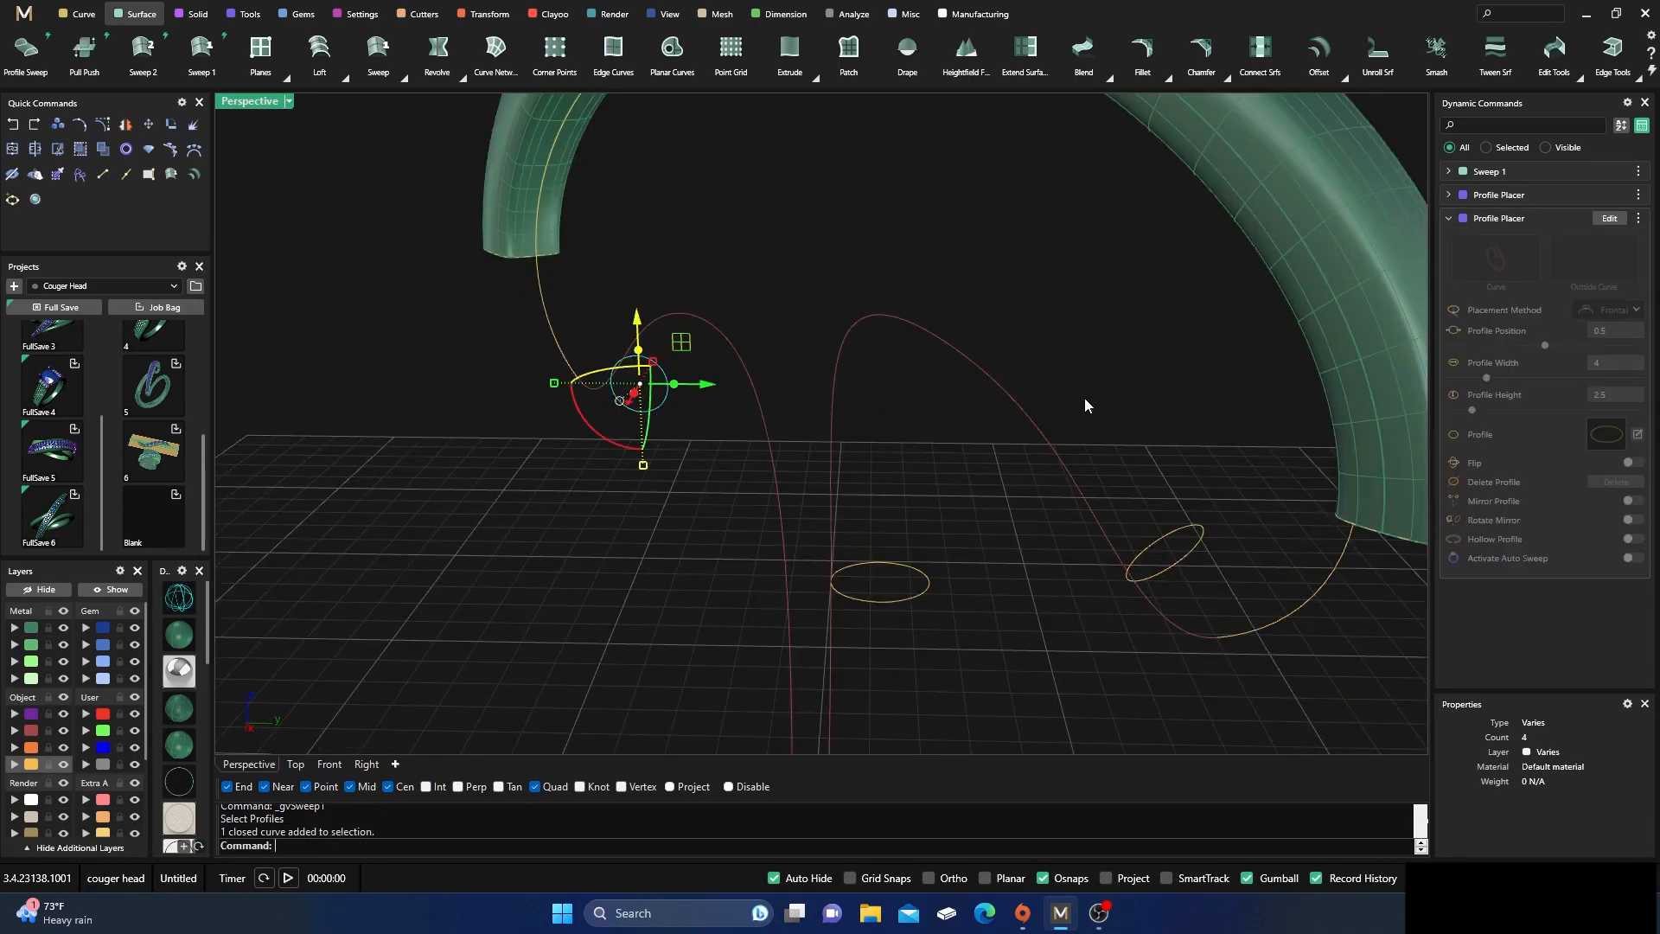
click(1611, 220)
right_drag(900, 505, 626, 435)
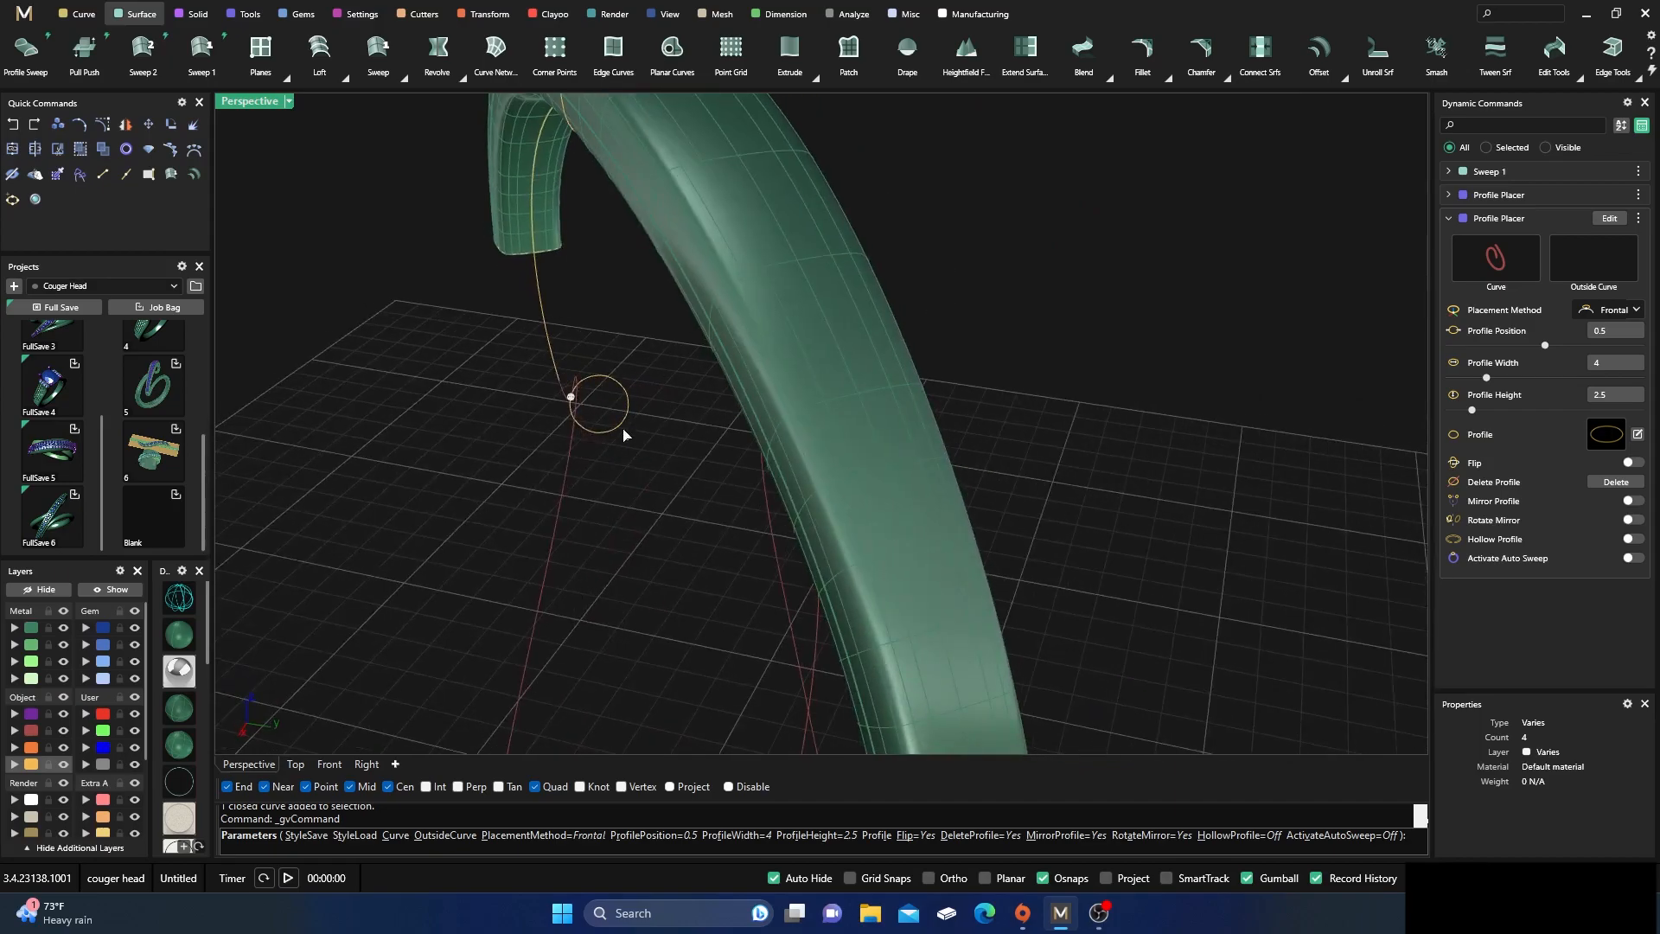
click(571, 401)
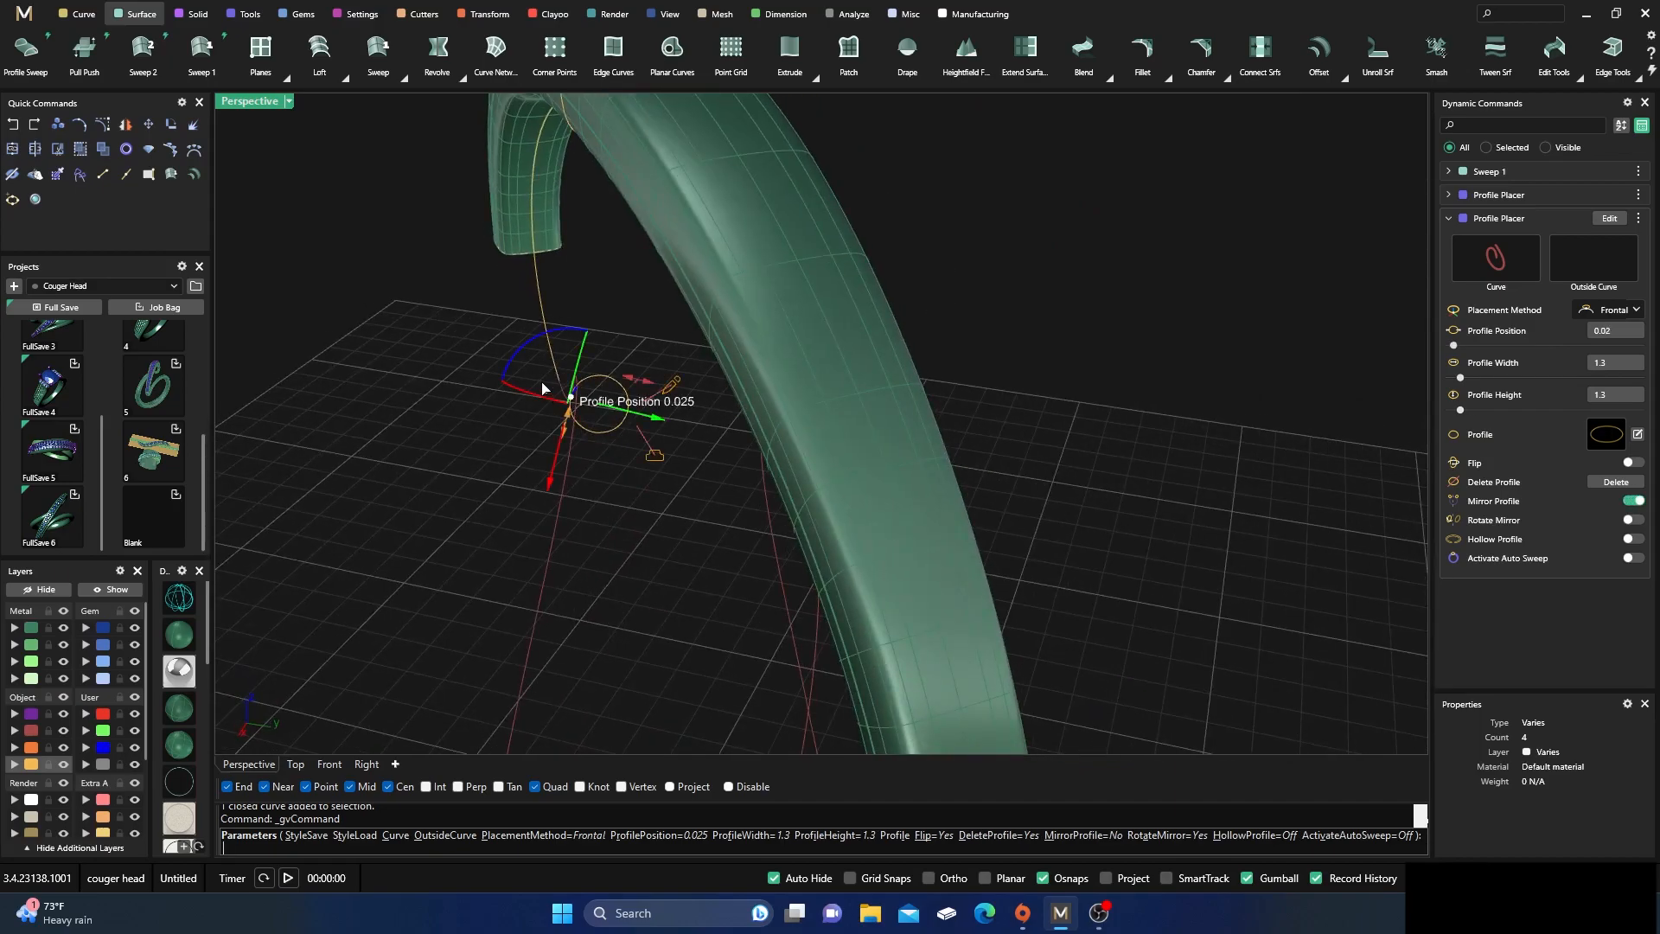
drag(522, 347, 549, 450)
right_drag(549, 450, 666, 623)
drag(523, 379, 529, 384)
right_drag(541, 426, 678, 474)
Turn off Mirror Profile for the ring rail's 1.3 mm end profile
right_drag(1046, 522, 1150, 390)
scroll(1115, 361, up, 4)
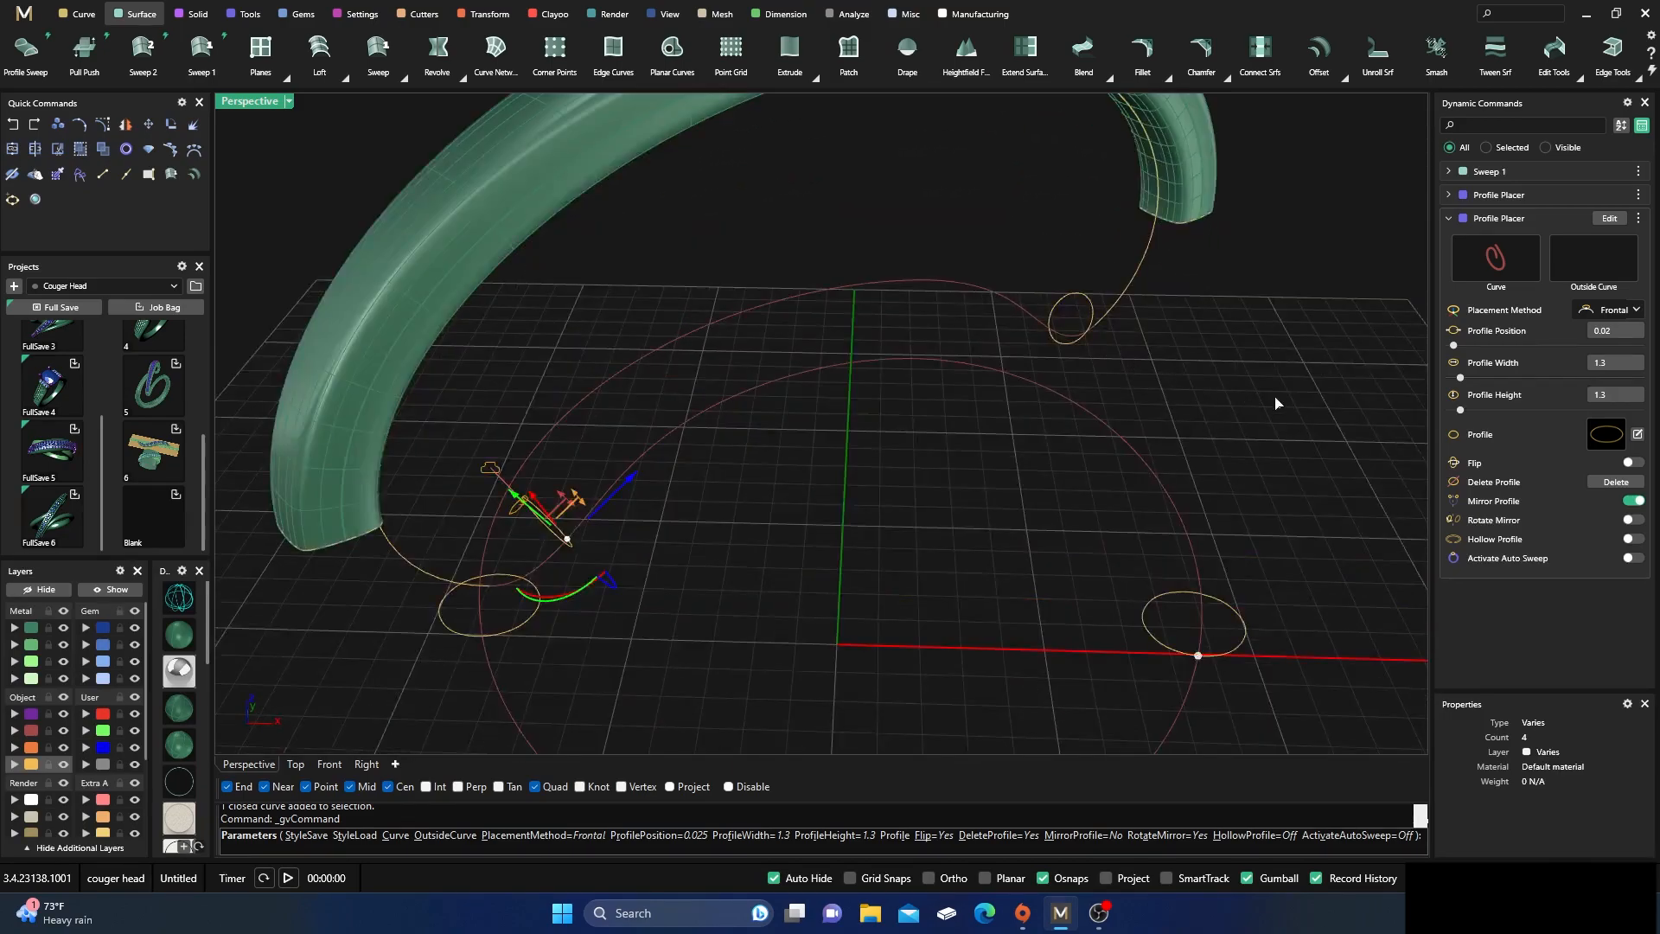
click(1634, 501)
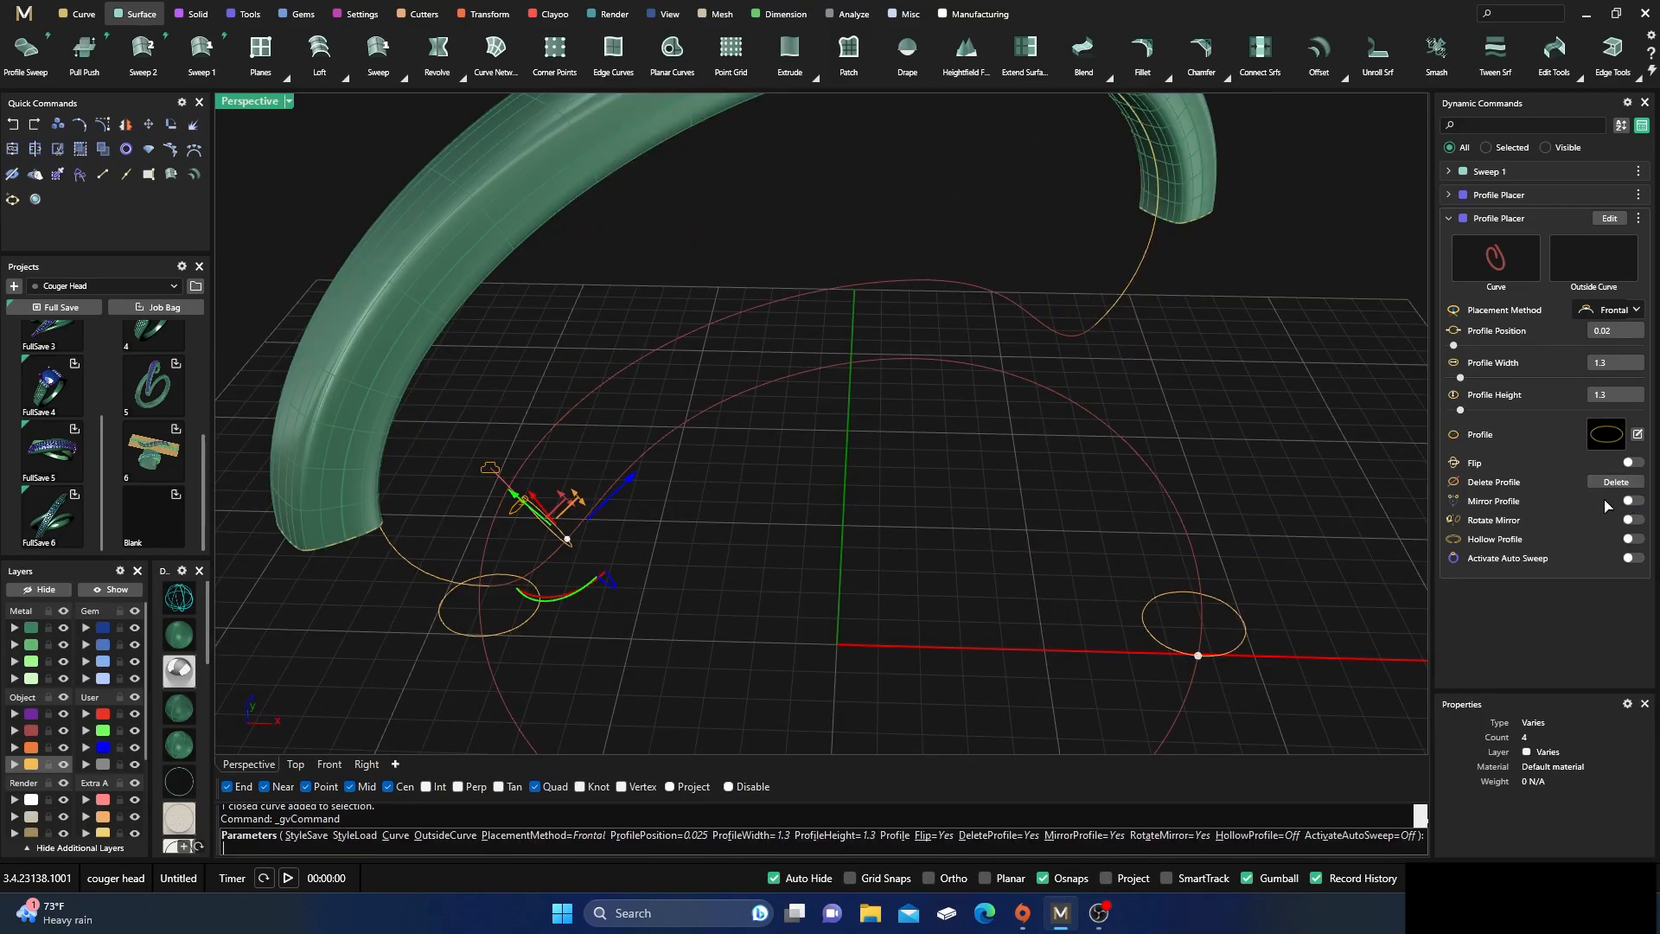
right_drag(1126, 540, 1418, 465)
click(1634, 501)
right_drag(1121, 542, 993, 516)
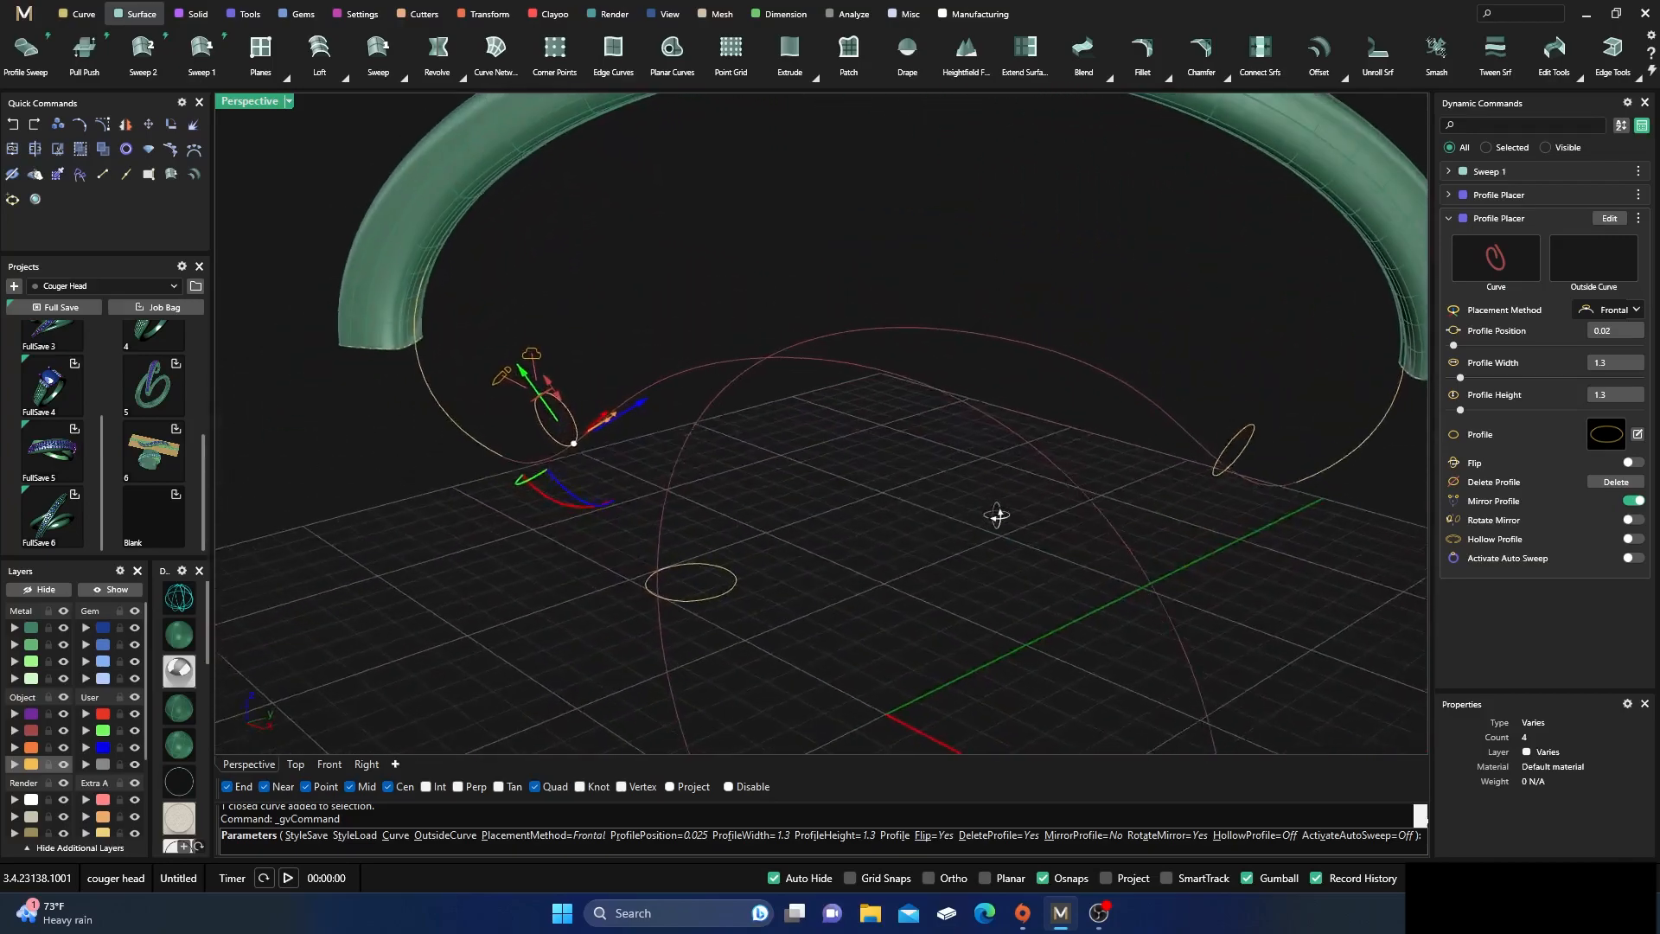
click(1633, 502)
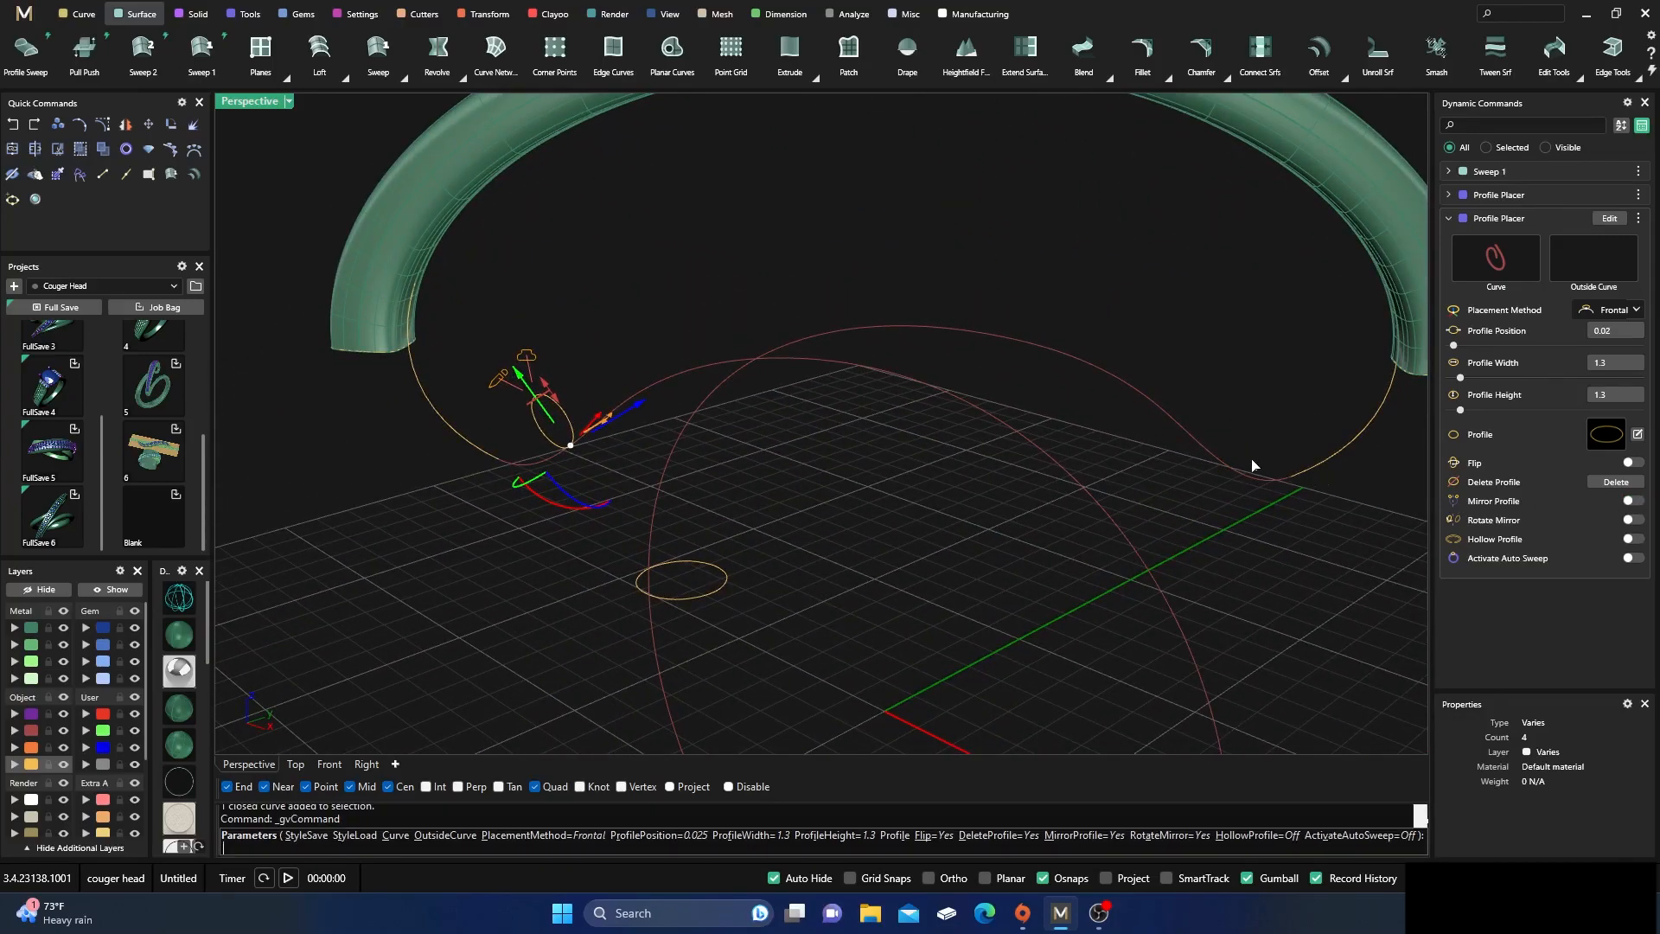
Add a 1.3 mm round profile at position 0.98 near the ring rail's opposite end and rotate it to follow the curve
click(1219, 460)
right_drag(1194, 556, 953, 519)
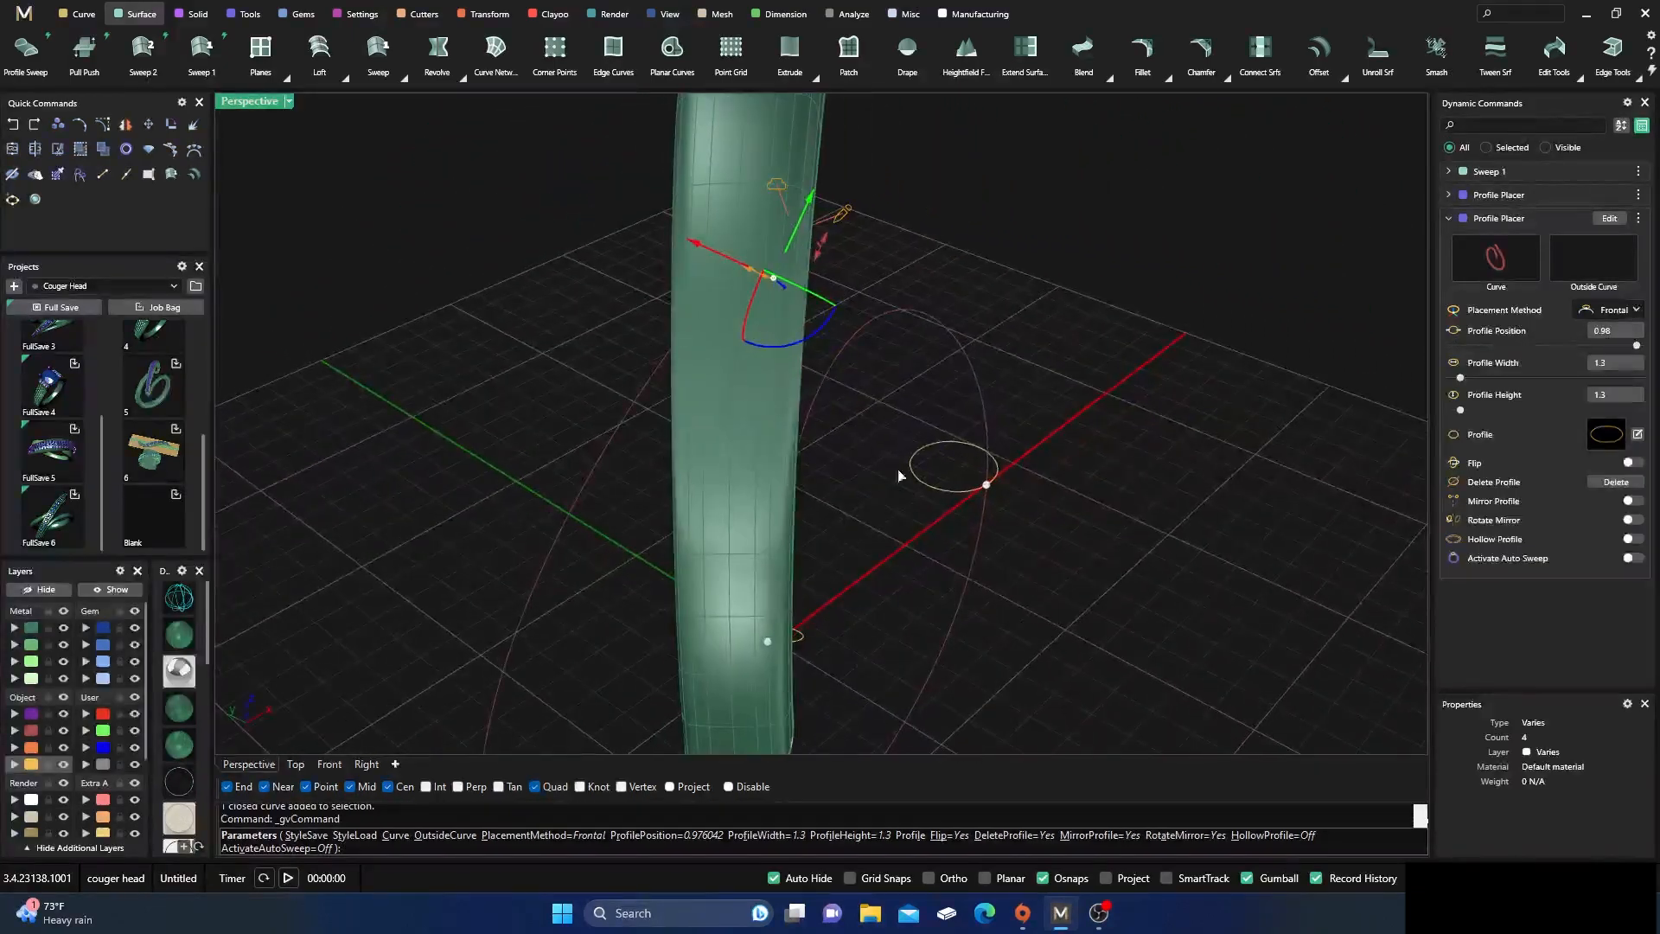
right_drag(690, 359, 736, 359)
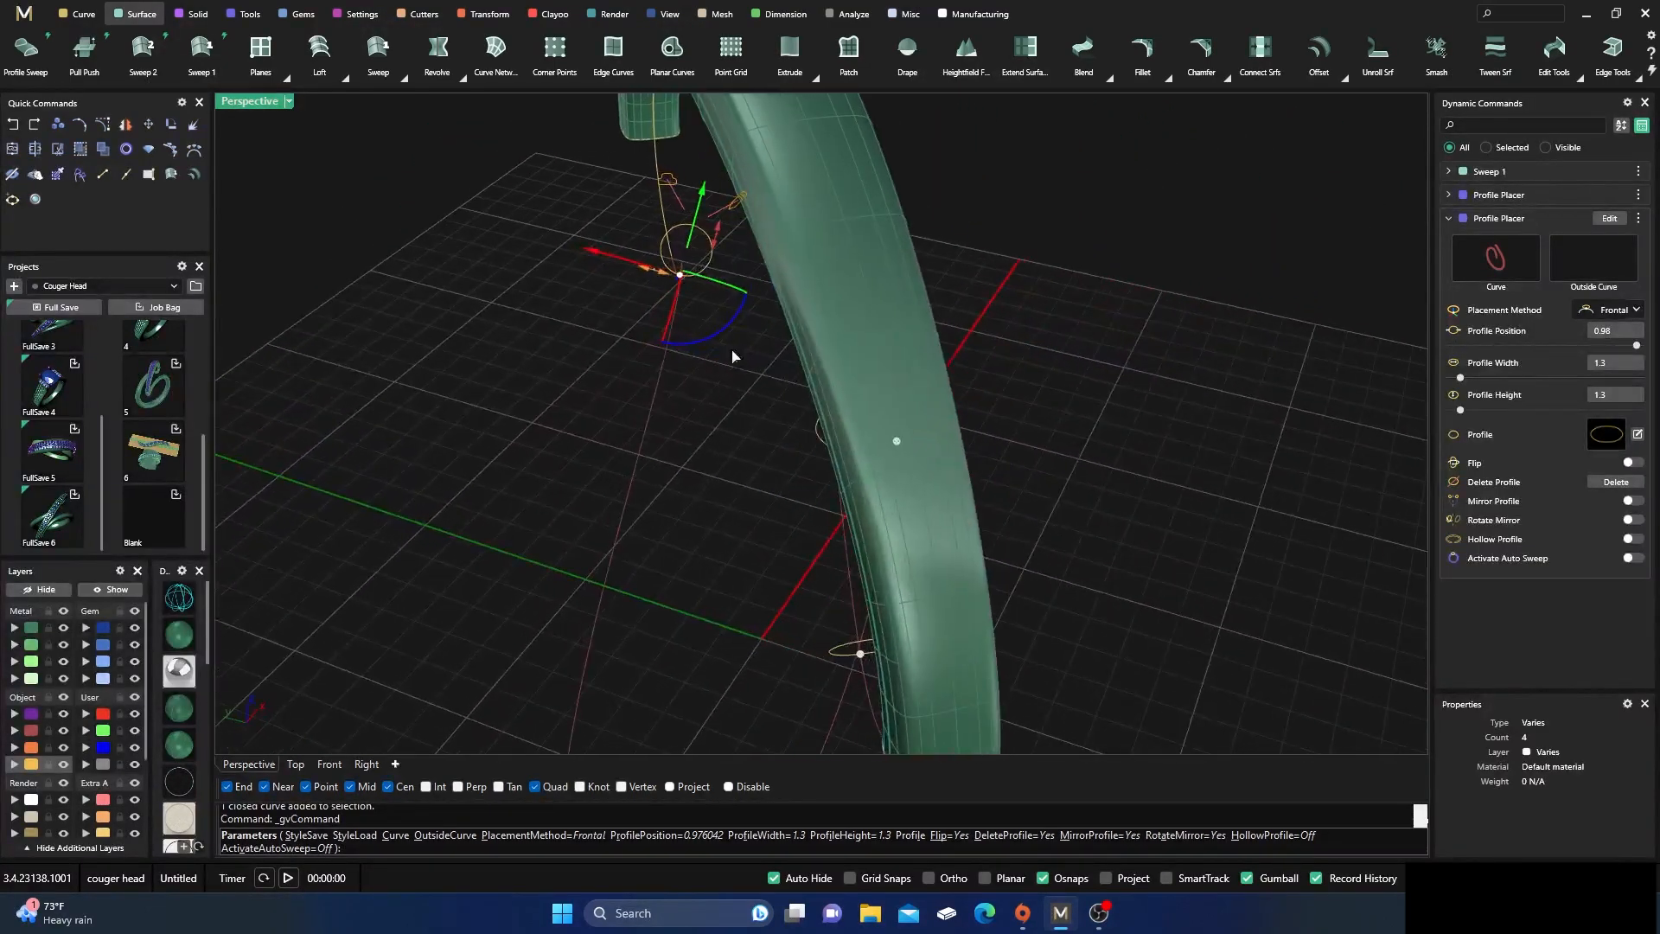
drag(723, 338, 741, 418)
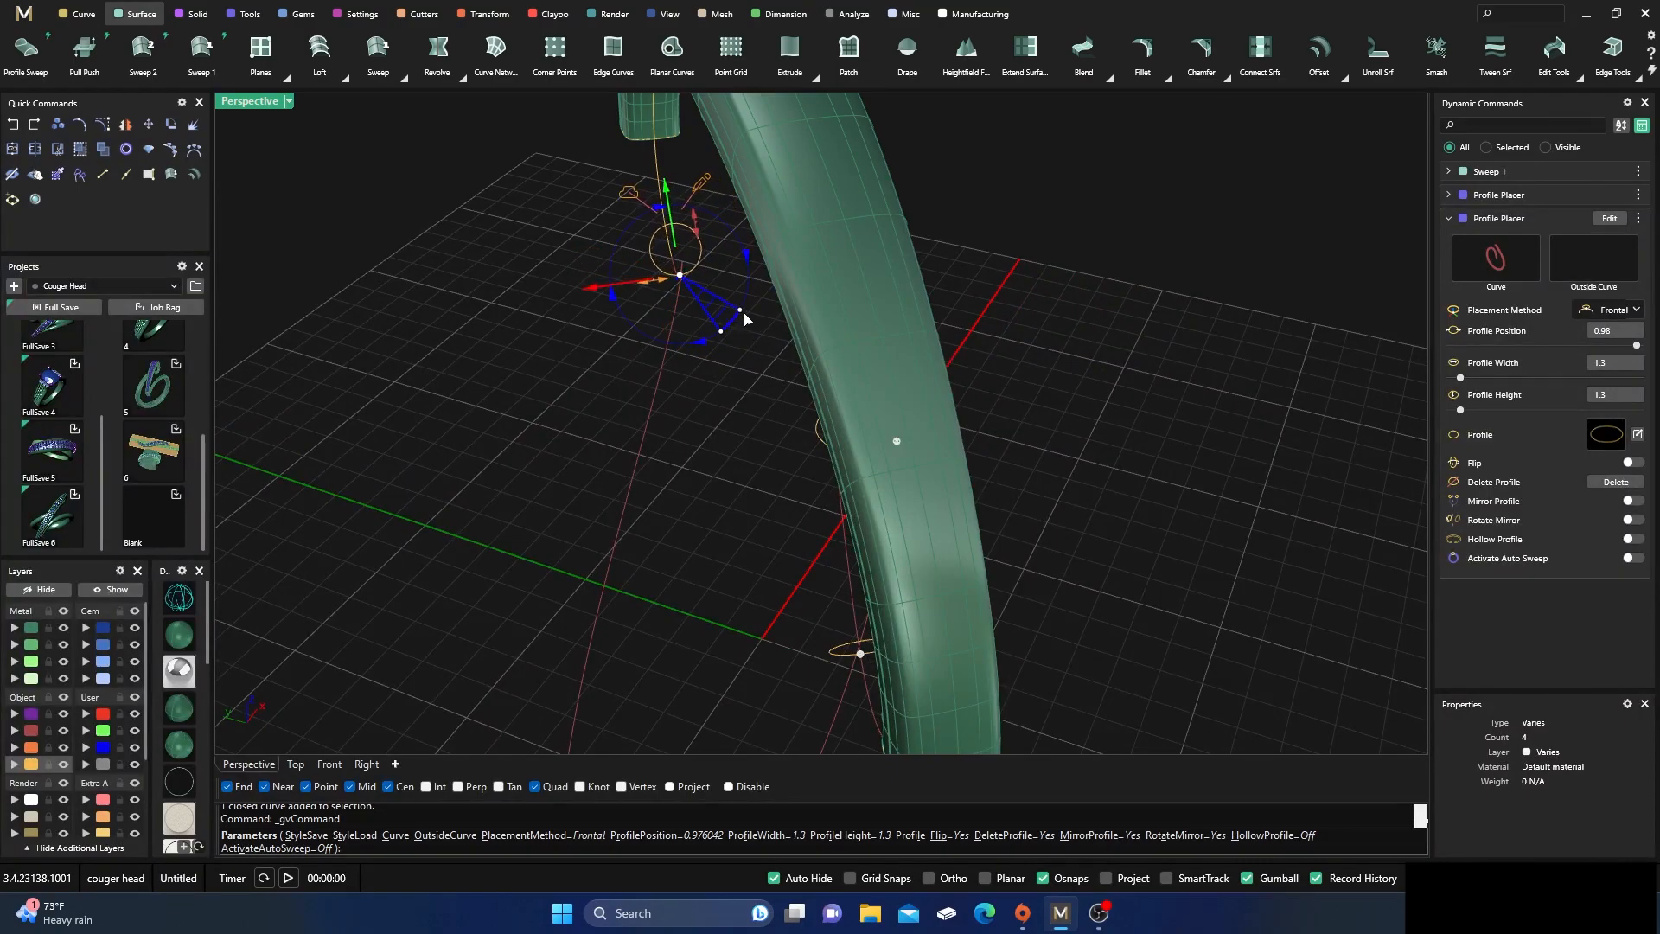
right_drag(689, 467, 584, 434)
right_drag(843, 487, 672, 459)
right_drag(650, 518, 799, 624)
scroll(880, 610, up, 2)
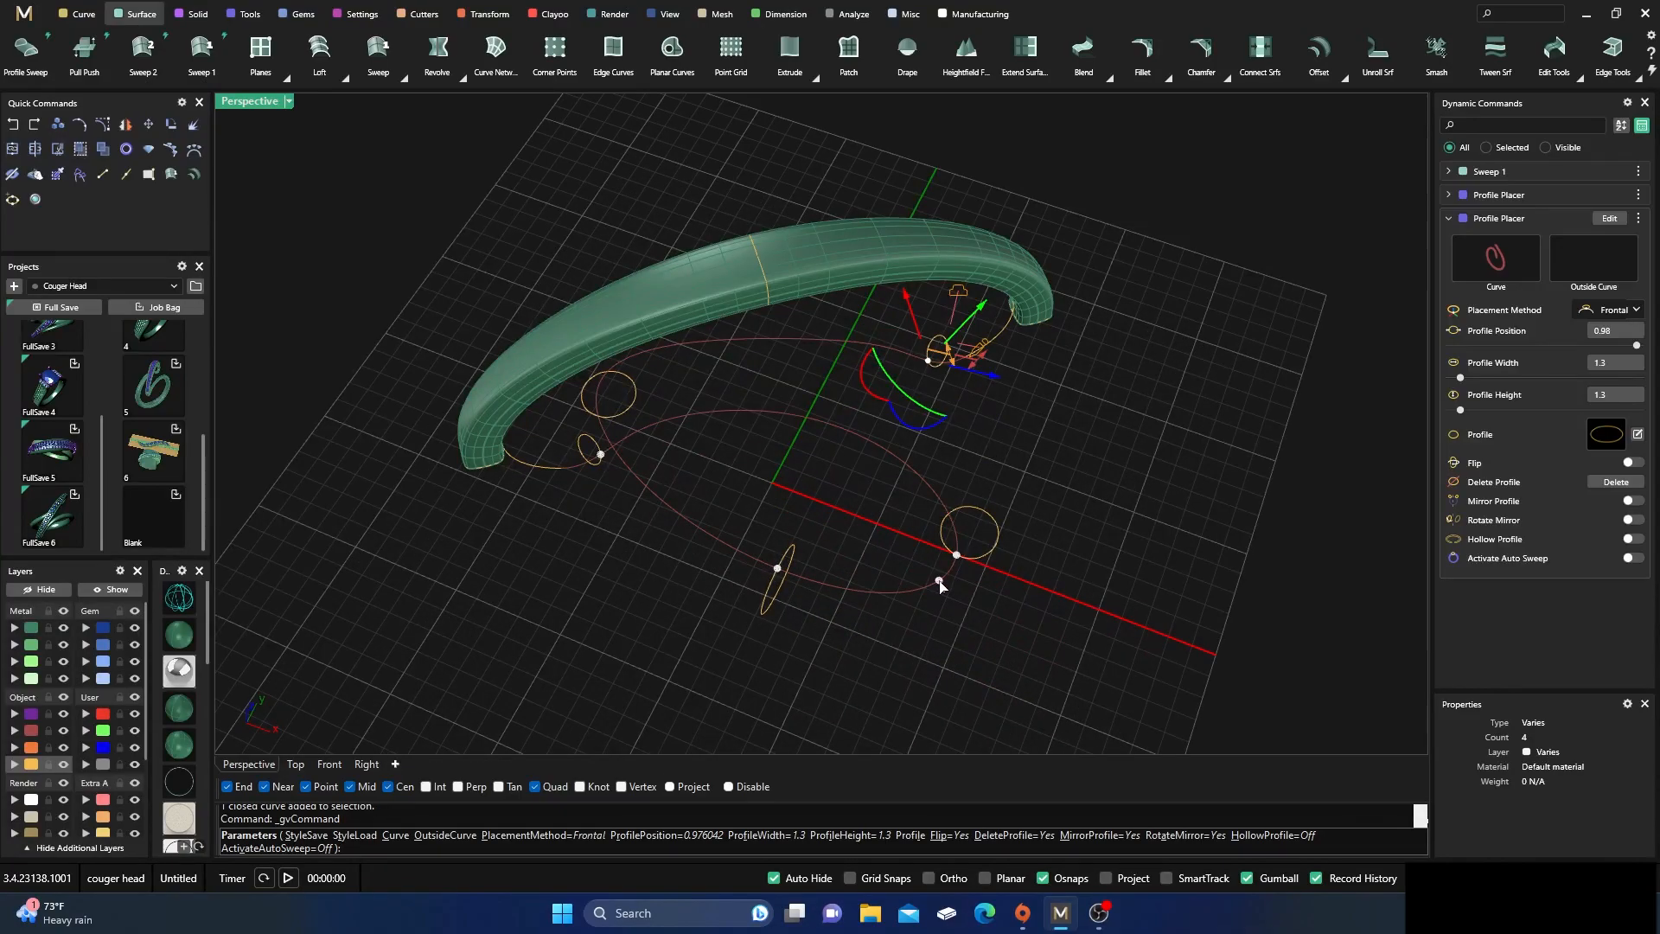
right_drag(924, 624, 926, 585)
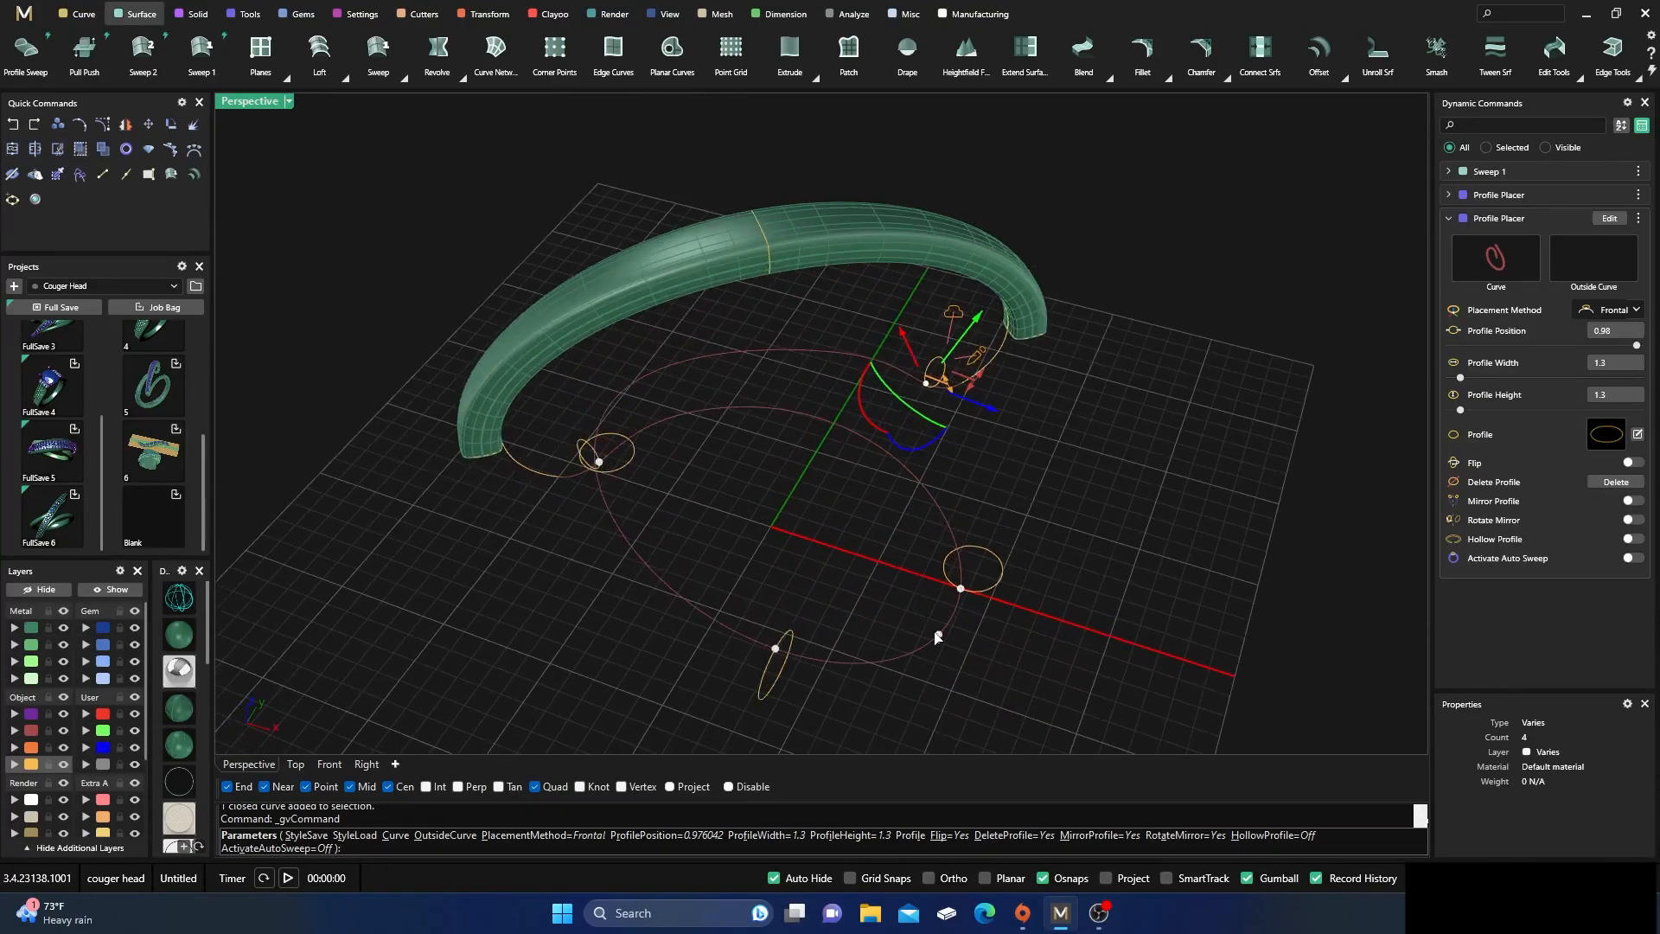
right_click(938, 637)
Reopen the ring rail's profile placement and examine the 2.5 mm side profiles in the four-view layout and in perspective
click(992, 591)
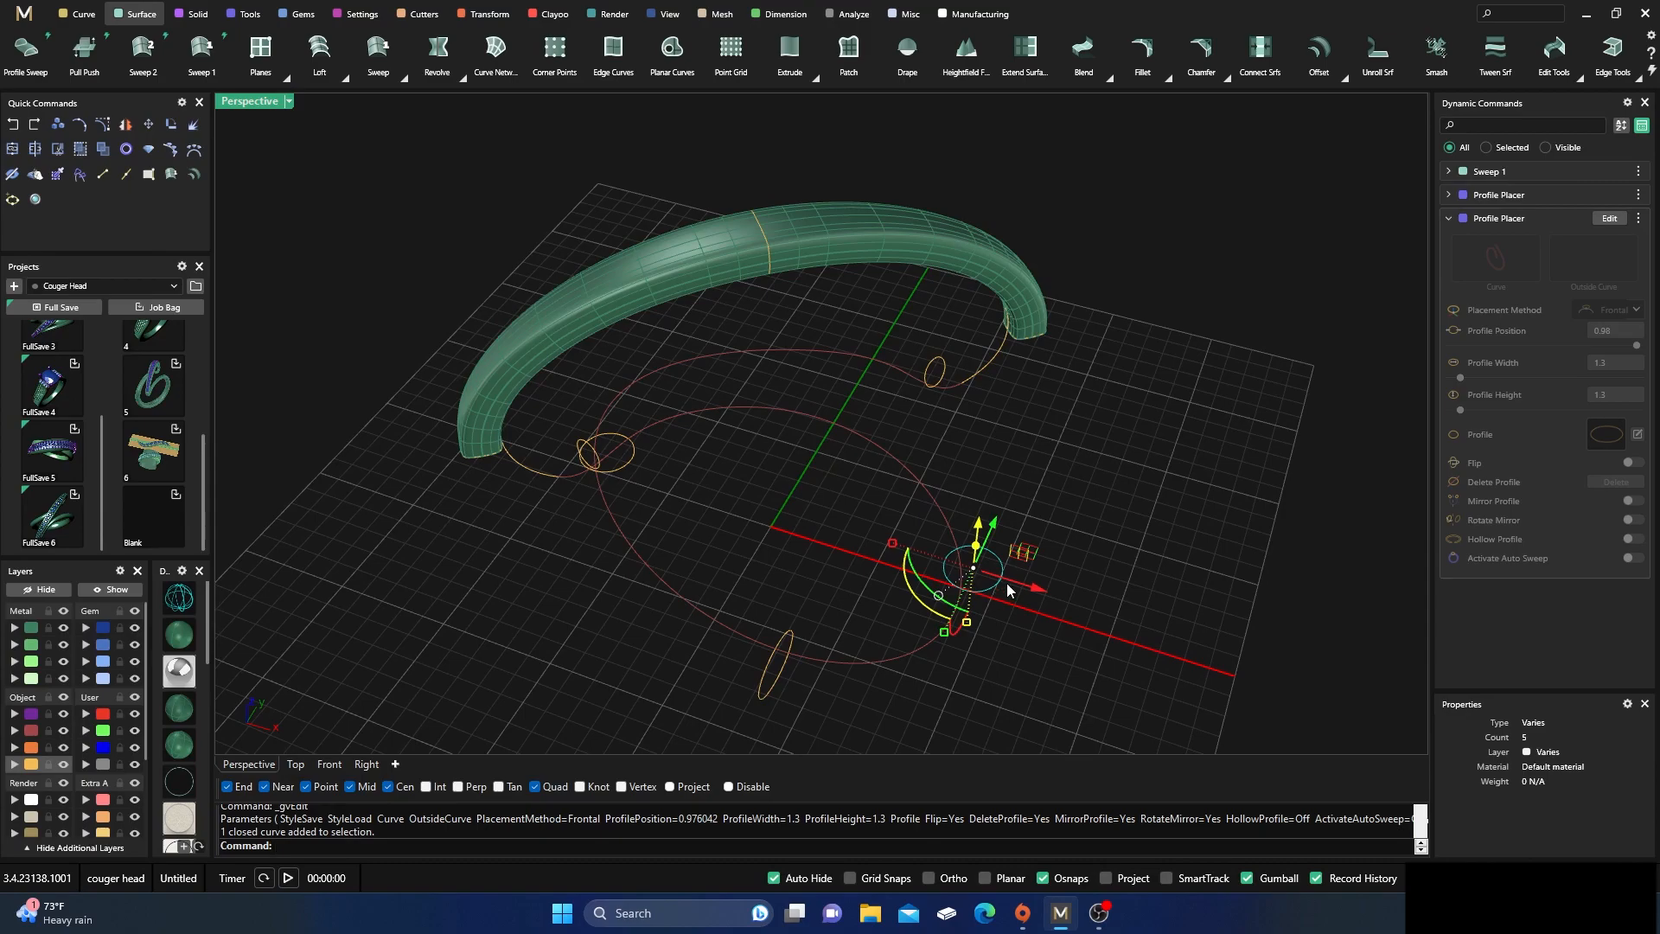
click(1609, 218)
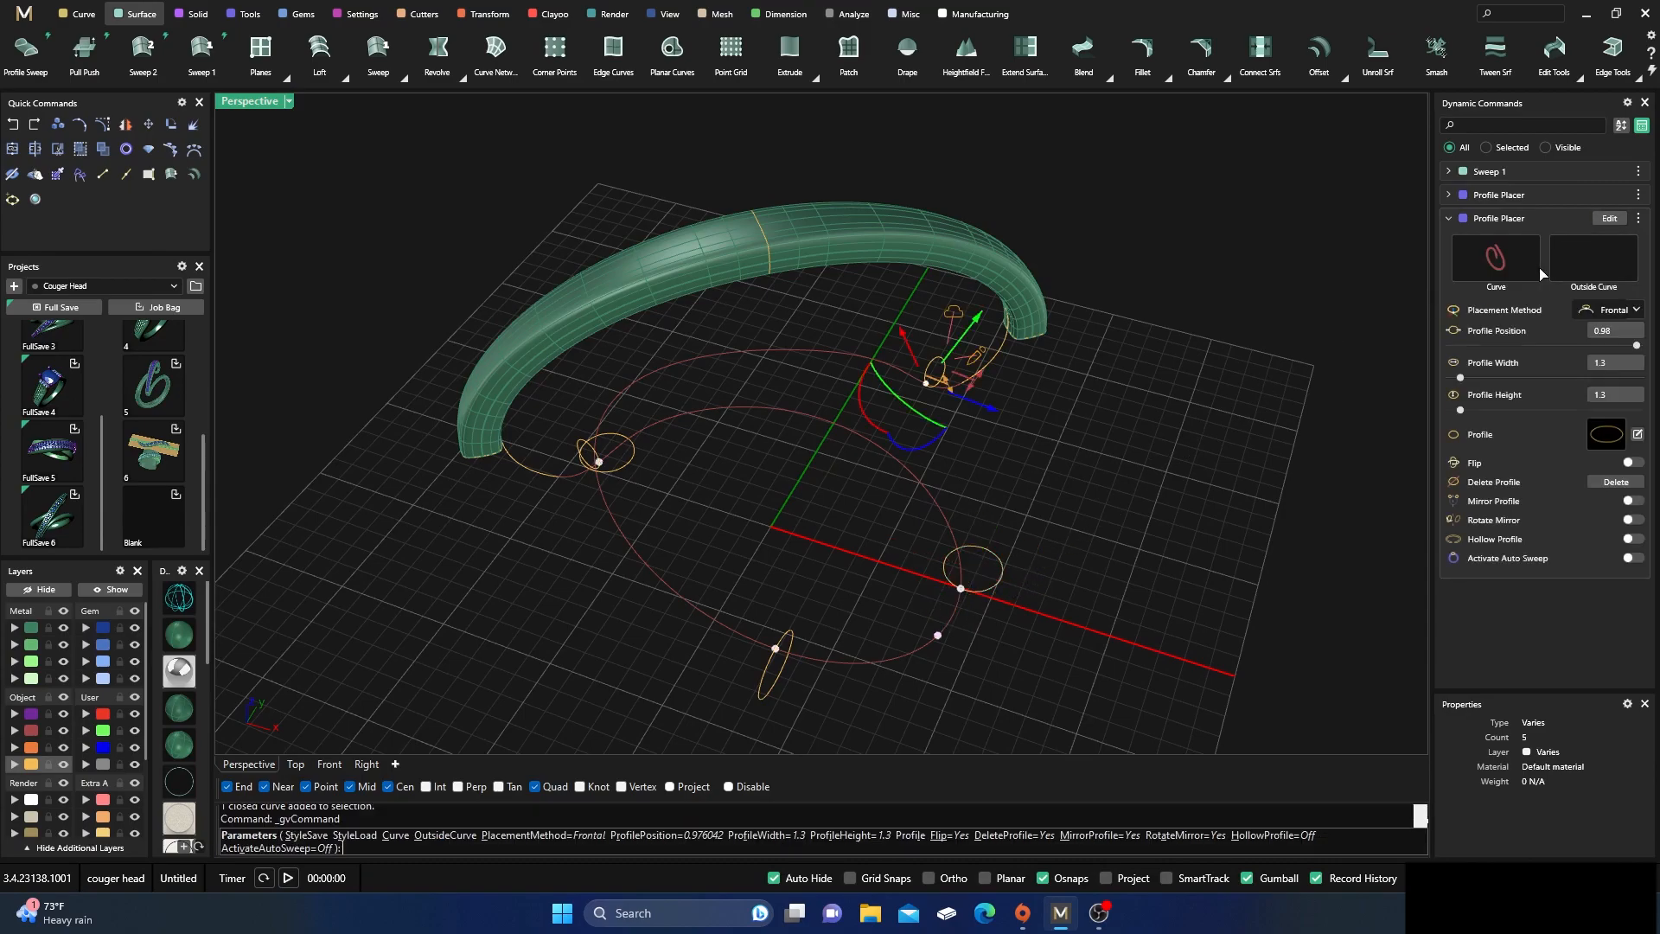
click(961, 592)
right_drag(982, 669, 1005, 594)
drag(1007, 570, 918, 590)
double_click(253, 108)
scroll(404, 310, down, 6)
right_drag(521, 333, 447, 394)
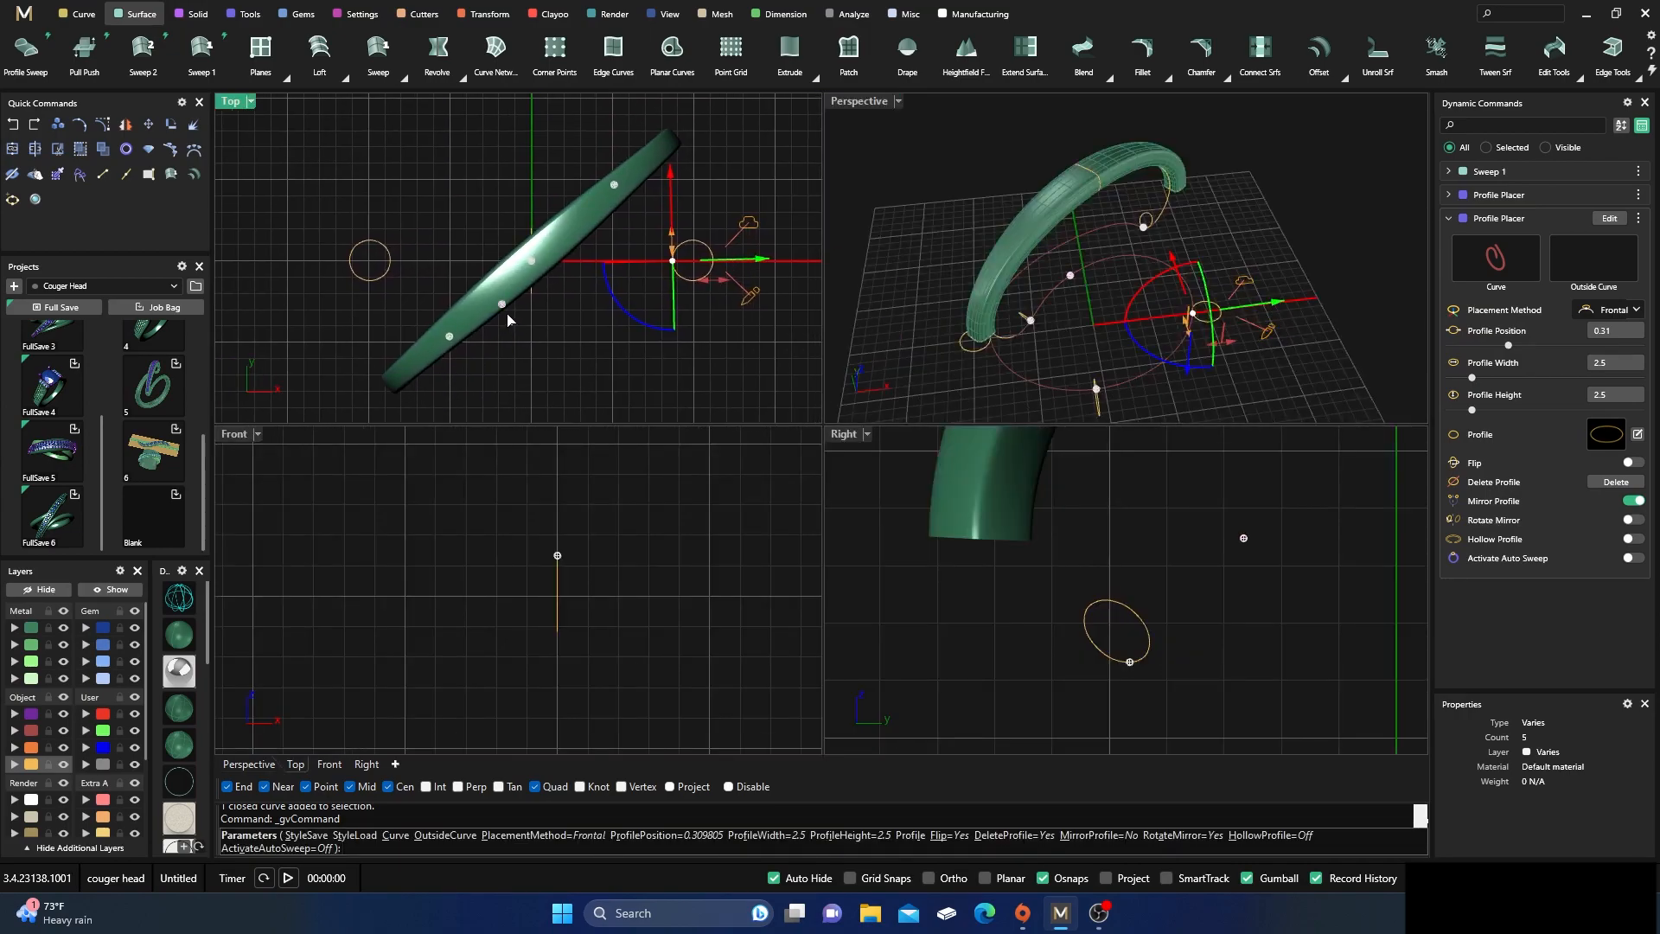
drag(629, 314, 628, 316)
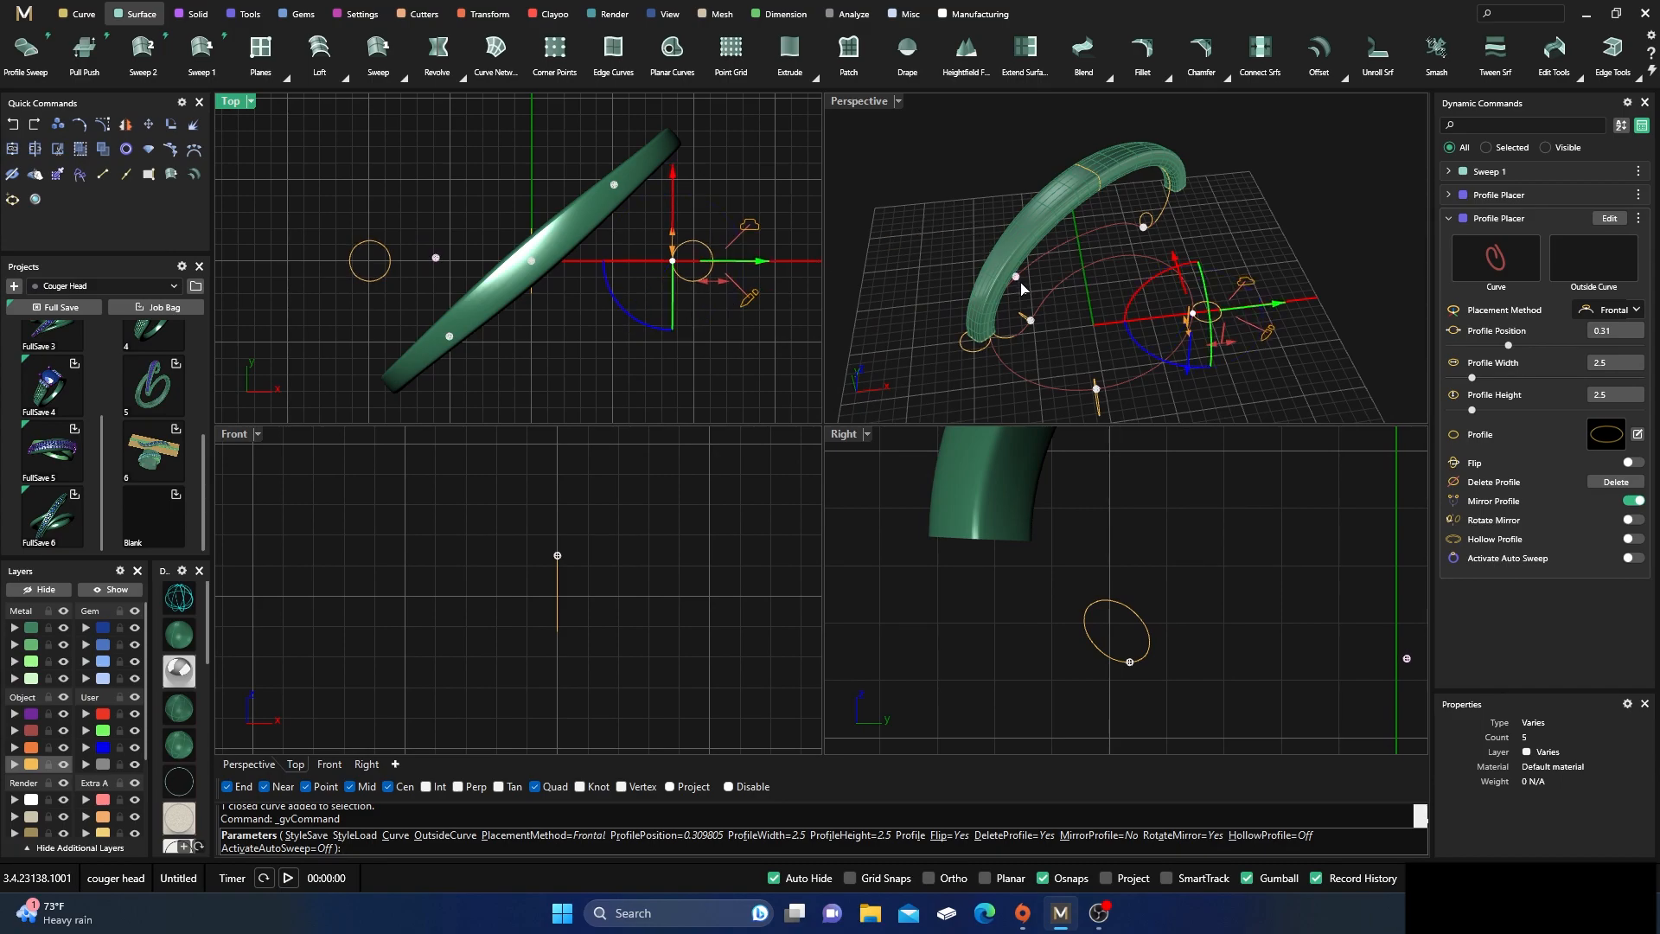
right_drag(1056, 330, 1016, 257)
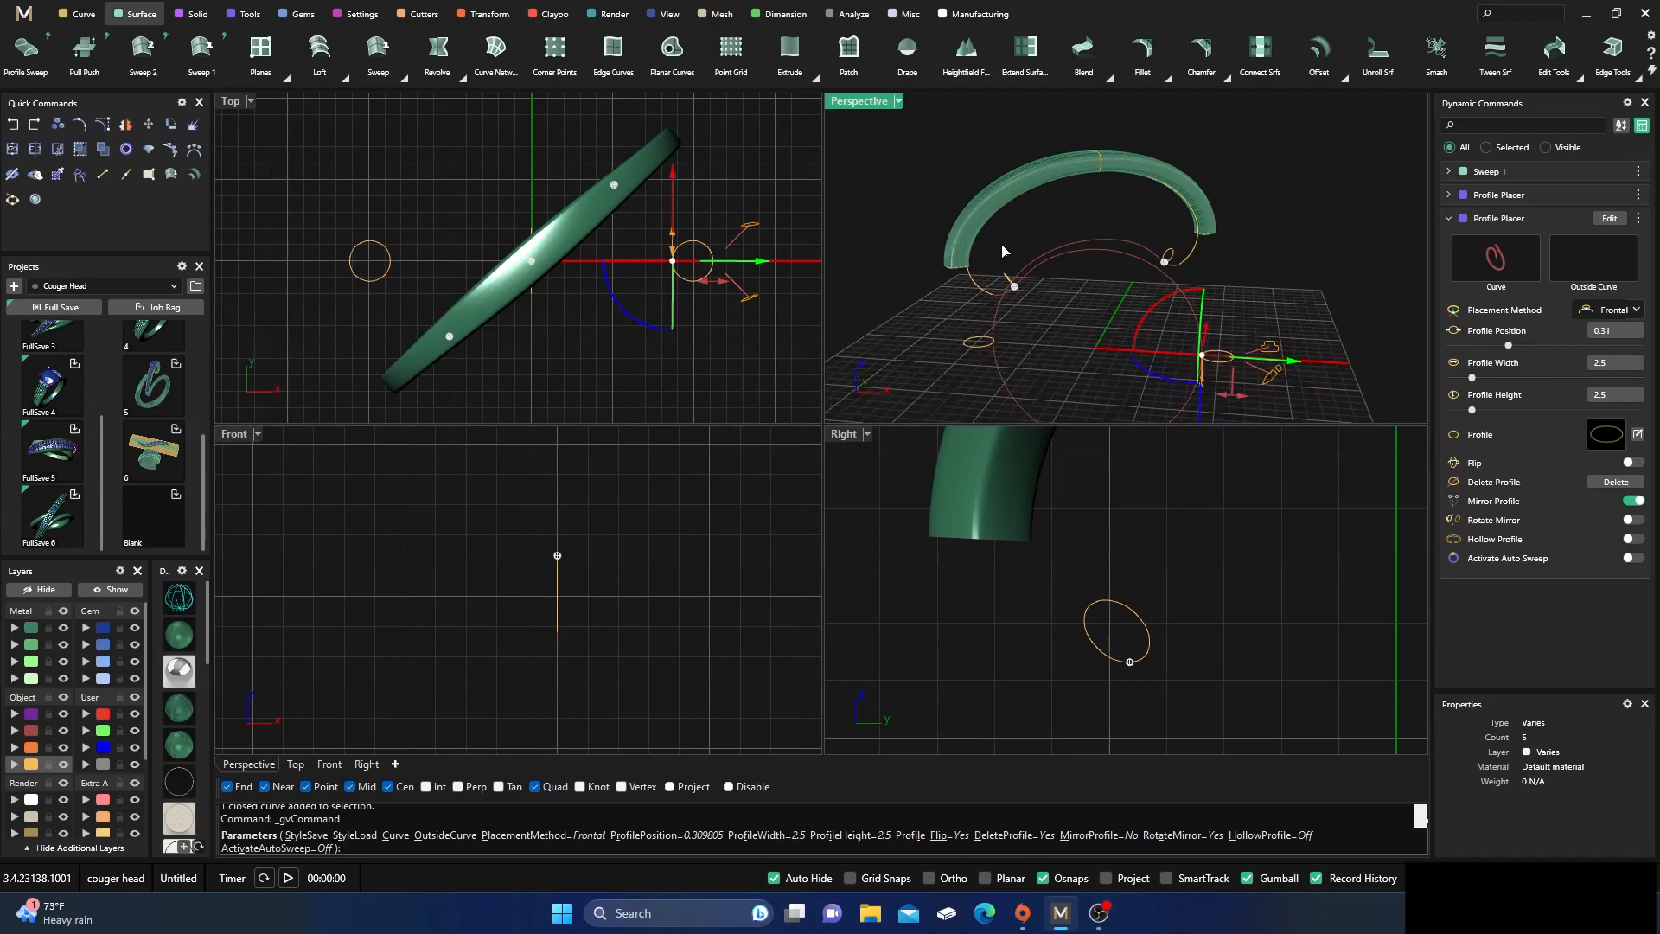
right_click(1016, 257)
right_drag(1089, 335, 1157, 352)
scroll(1085, 342, down, 5)
scroll(1113, 351, up, 8)
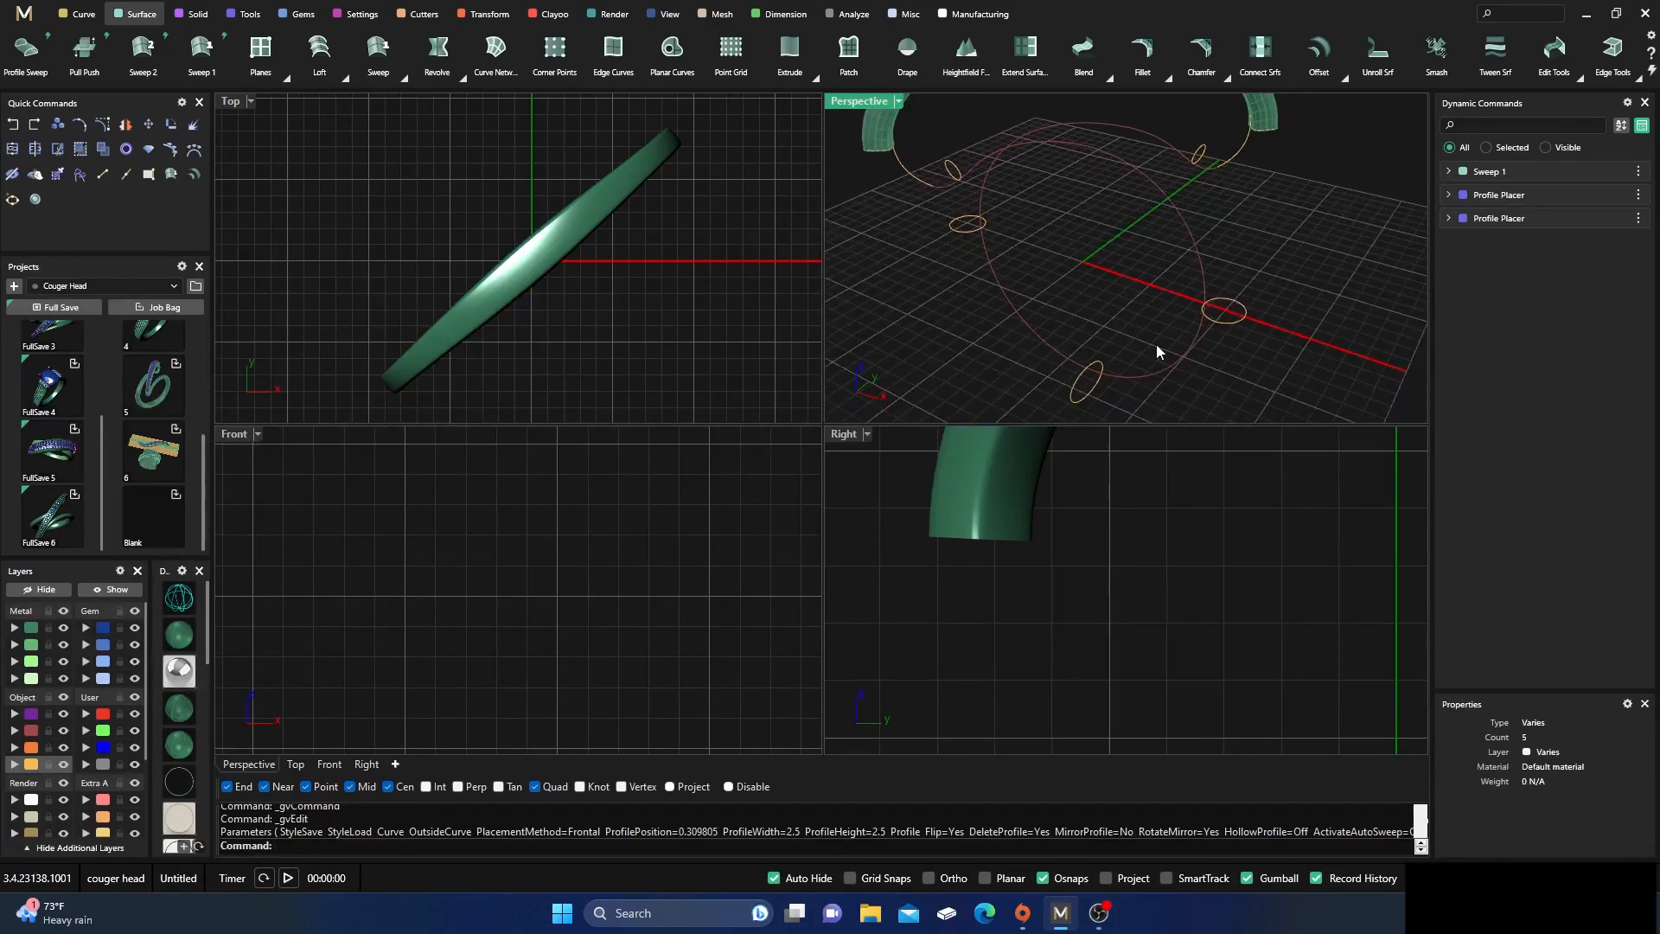
double_click(874, 102)
right_drag(904, 382, 914, 413)
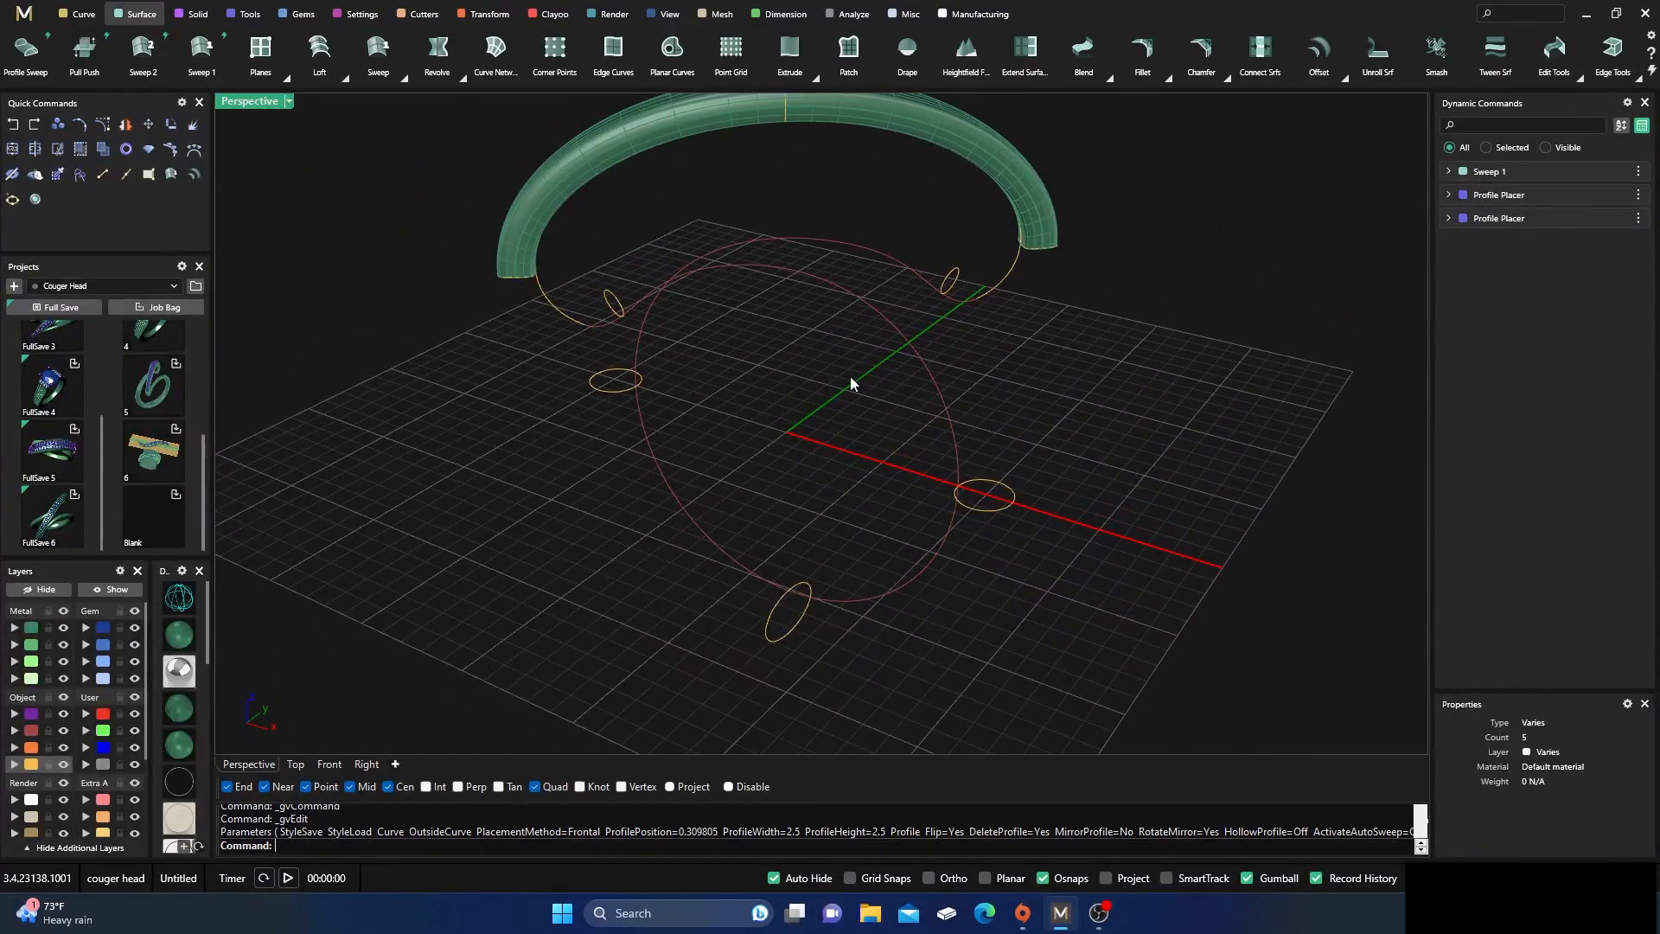
Create a Sweep 1 along the ring rail using its two end profiles, both side profiles and the bottom profile
click(204, 48)
click(764, 268)
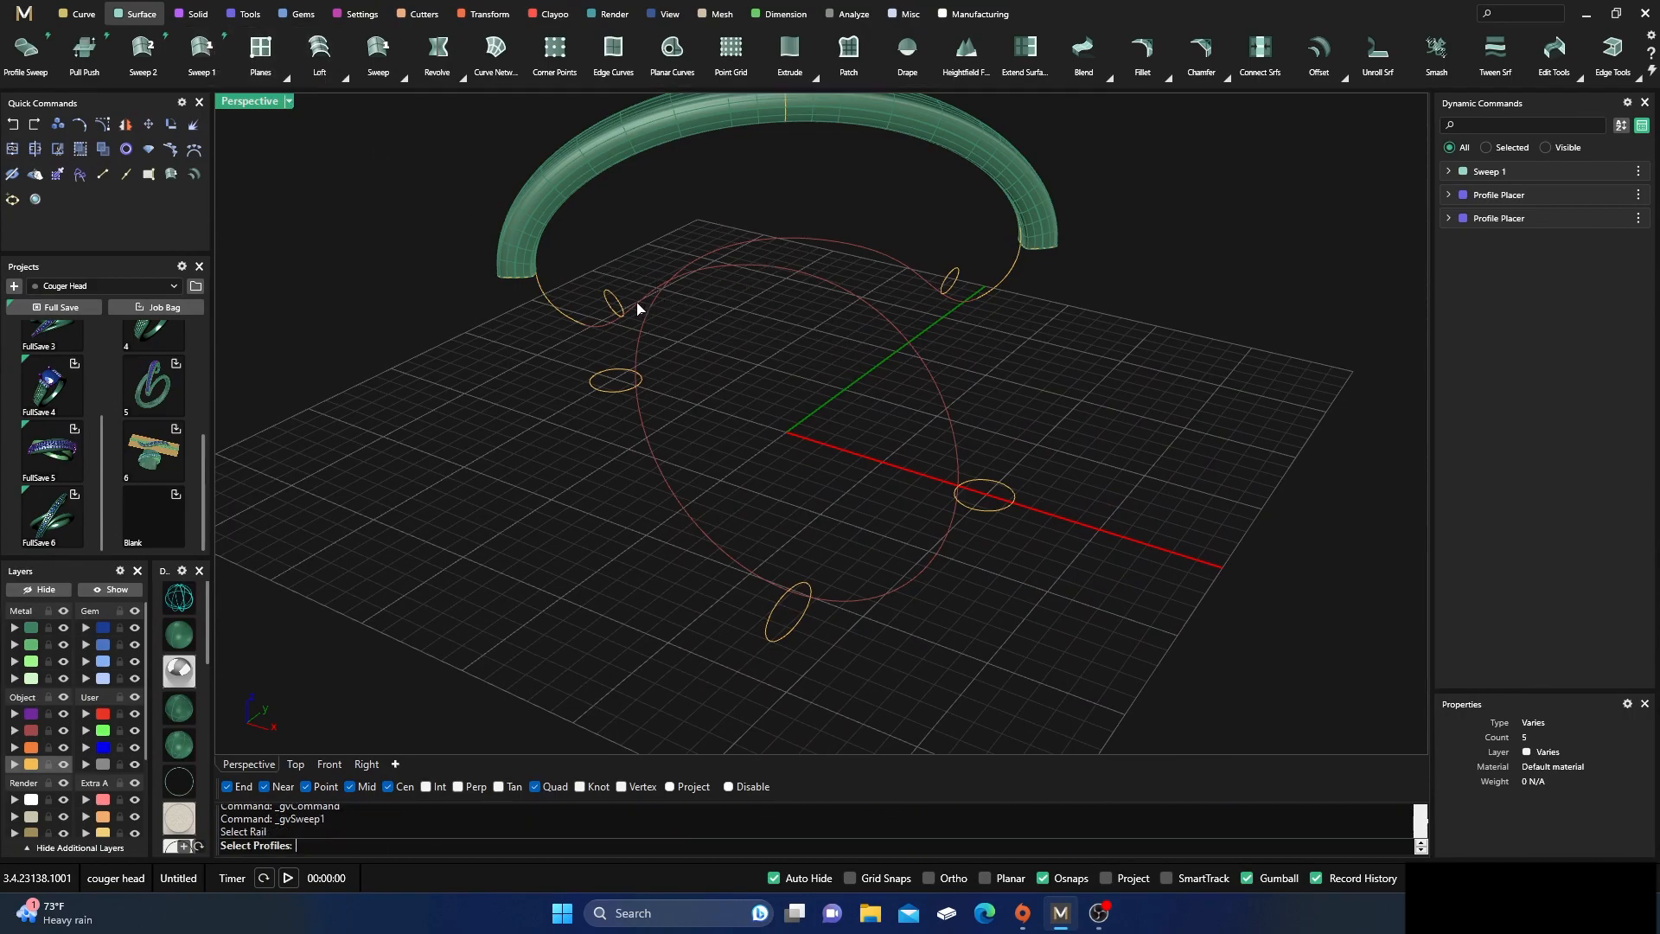
click(995, 510)
click(790, 644)
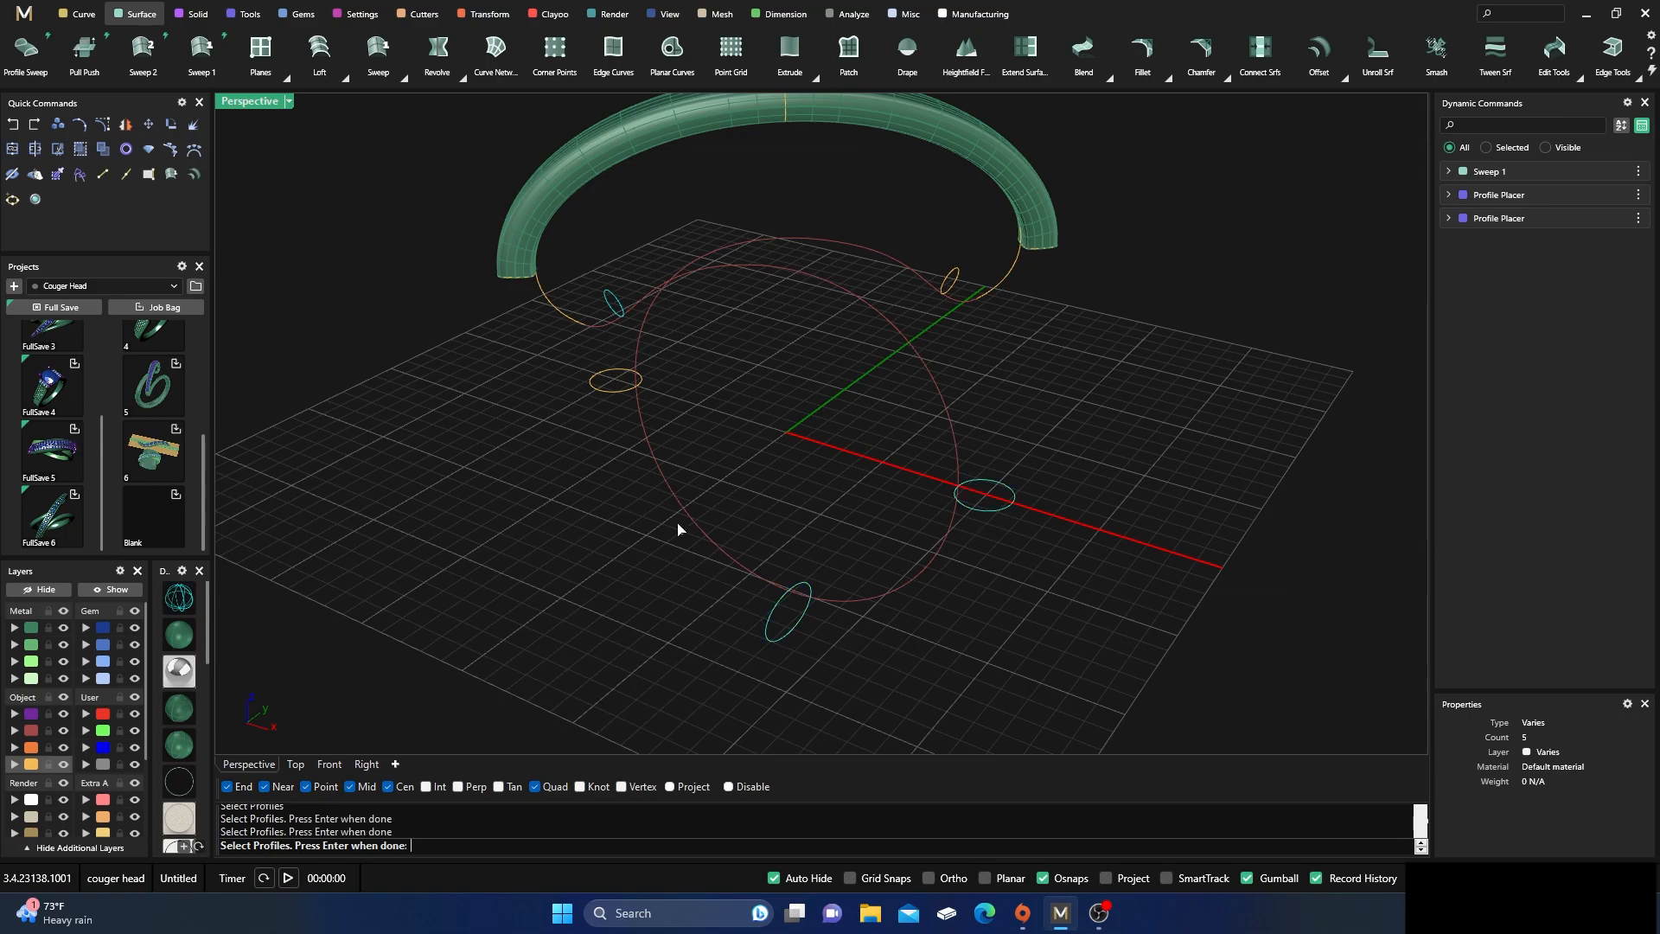
click(620, 390)
key(Return)
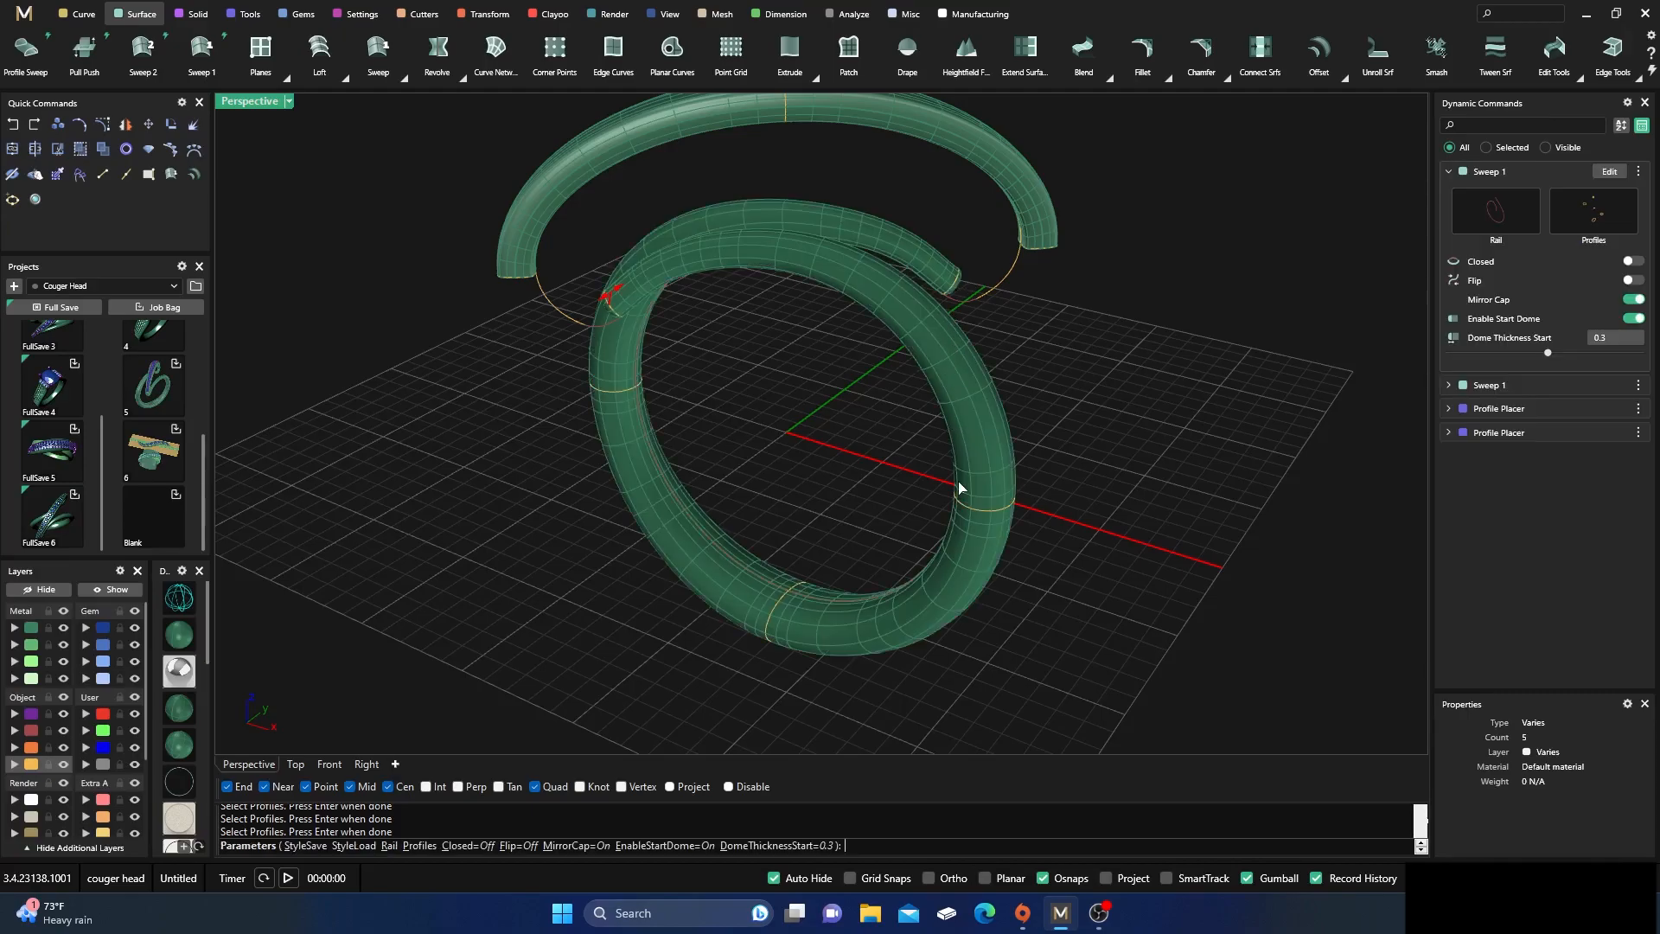
Turn off Mirror Cap, Enable Start Dome and Enable End Dome for the ring rail sweep and finish it
click(1636, 301)
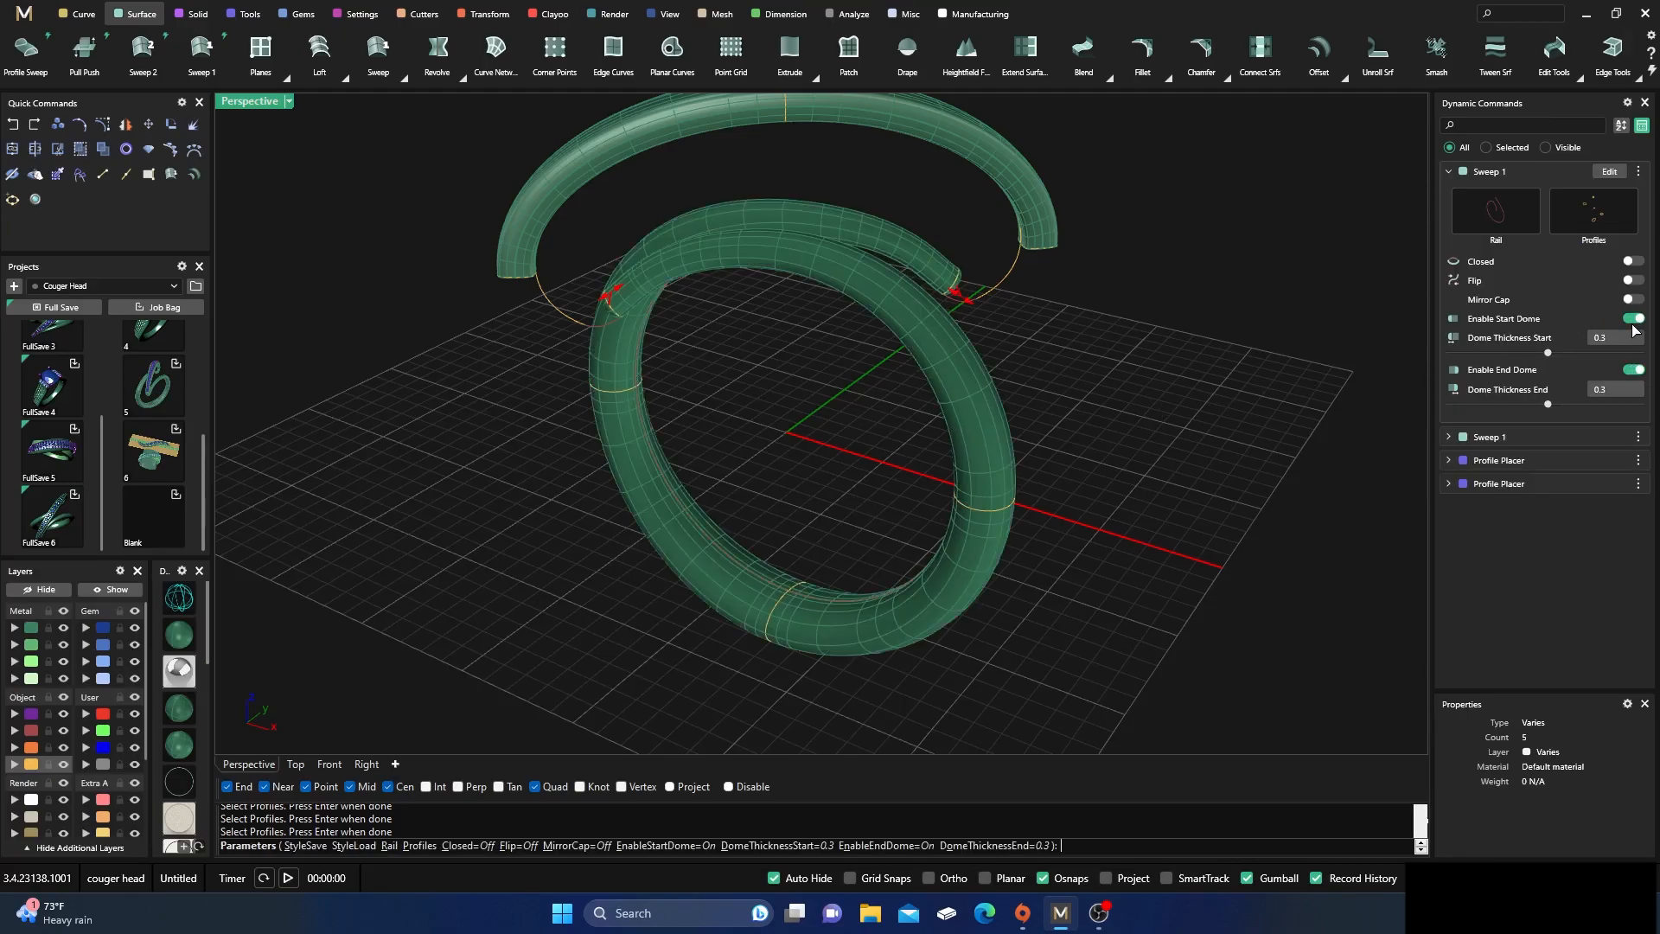
click(1634, 318)
click(1634, 337)
right_drag(1171, 500, 890, 438)
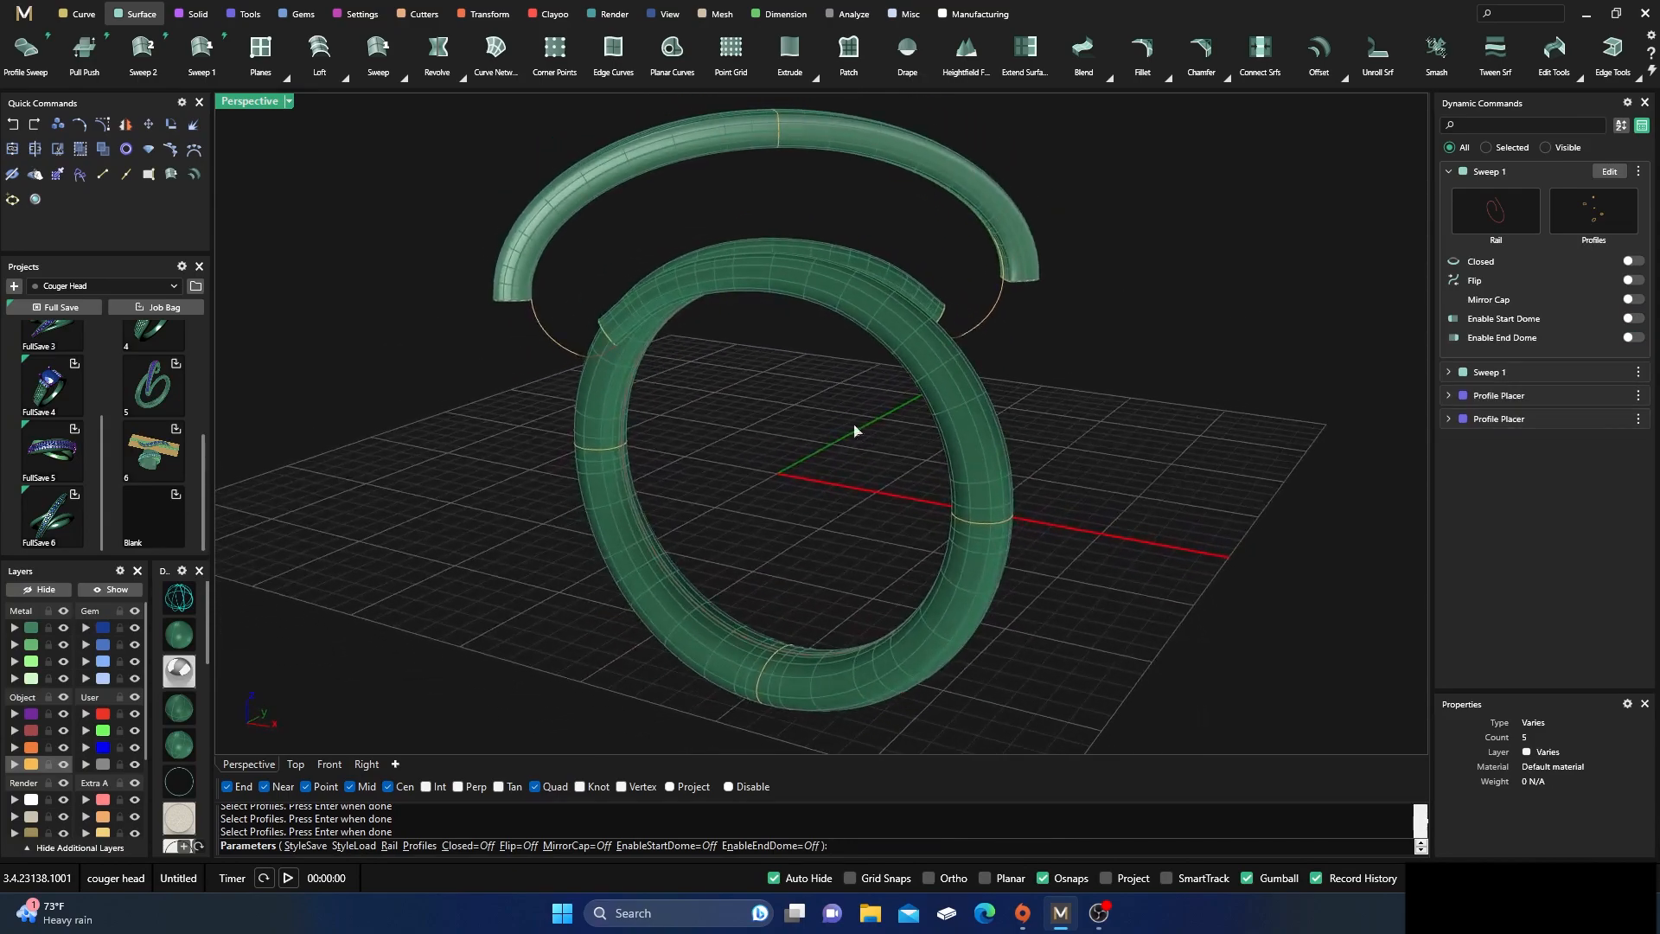
scroll(626, 361, up, 5)
right_drag(627, 361, 667, 370)
scroll(767, 438, down, 5)
right_drag(767, 437, 559, 402)
right_click(691, 475)
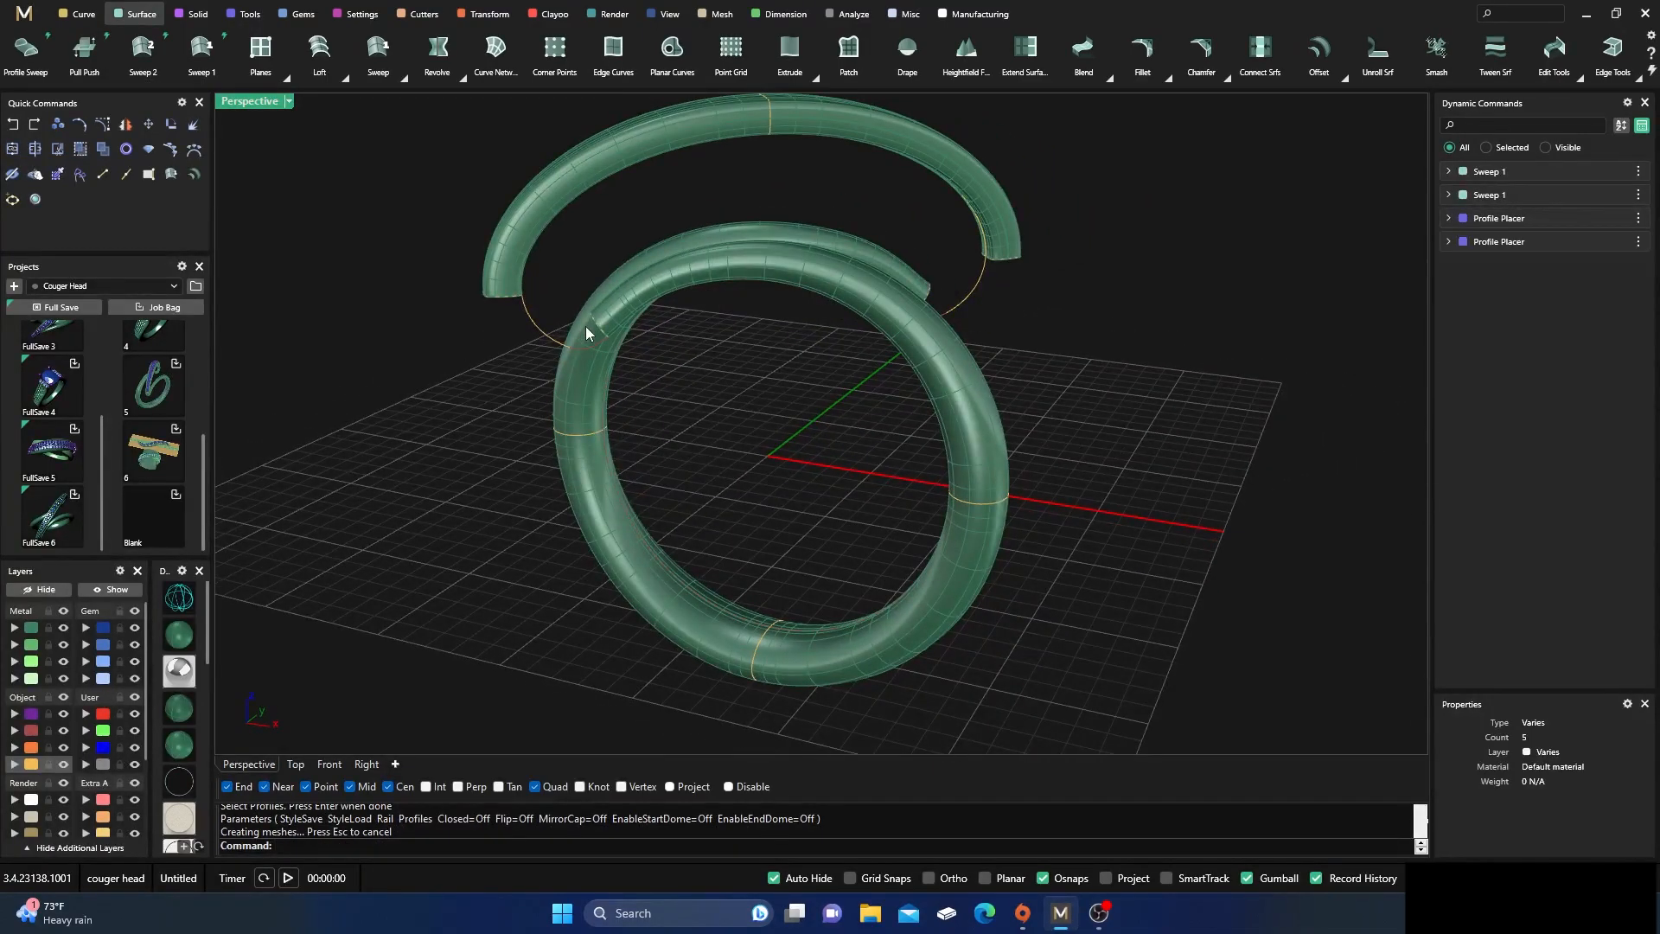
Create a Profile Sweep connecting one end of the upper arc band to the adjacent open end of the ring band
scroll(700, 394, down, 3)
right_drag(734, 415, 647, 402)
scroll(655, 400, up, 5)
click(25, 50)
click(513, 278)
click(649, 330)
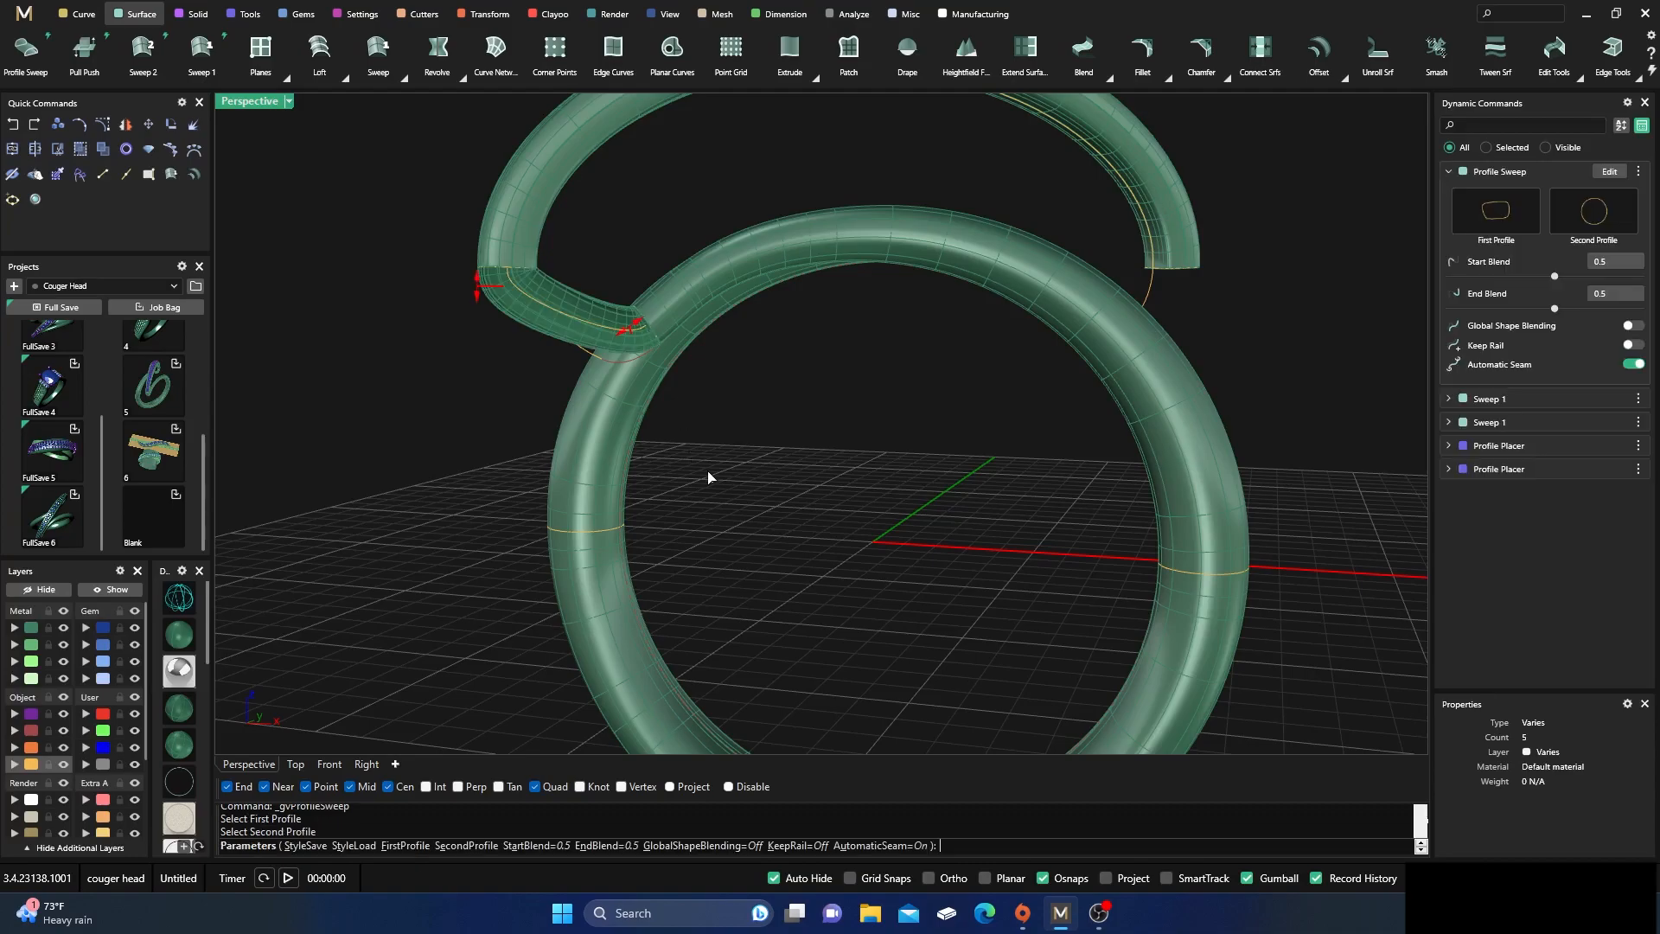
Set the connecting profile sweep's Start Blend to 1 and End Blend to 1.5, and finish it
right_drag(639, 366, 534, 368)
scroll(516, 300, up, 2)
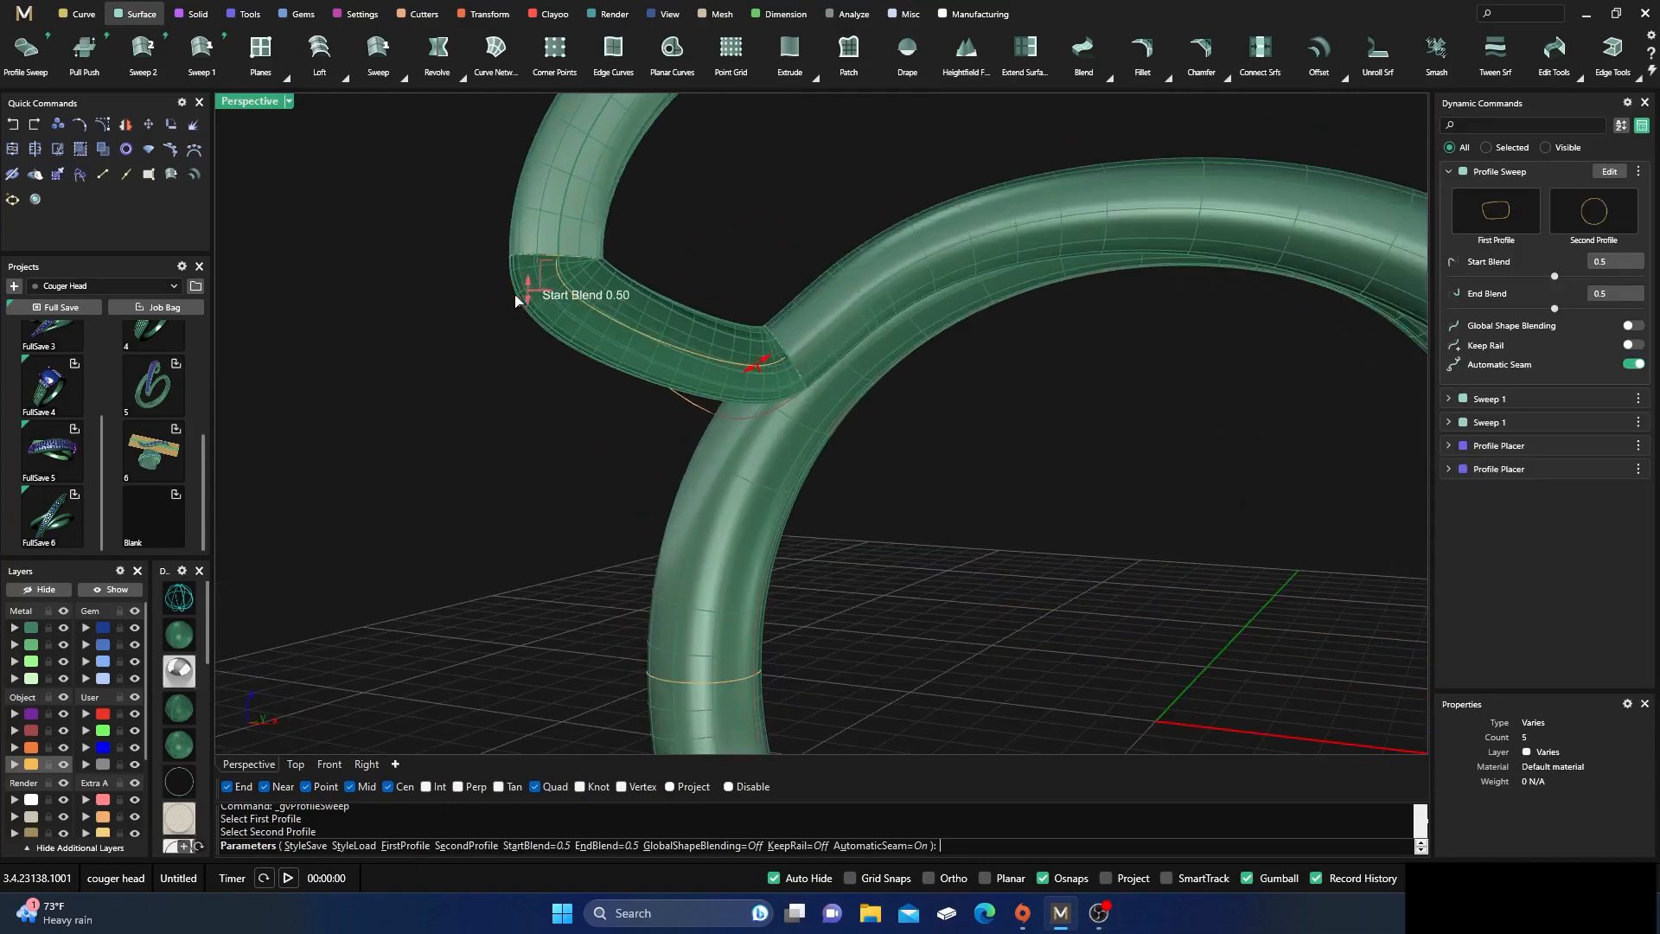
drag(527, 300, 522, 325)
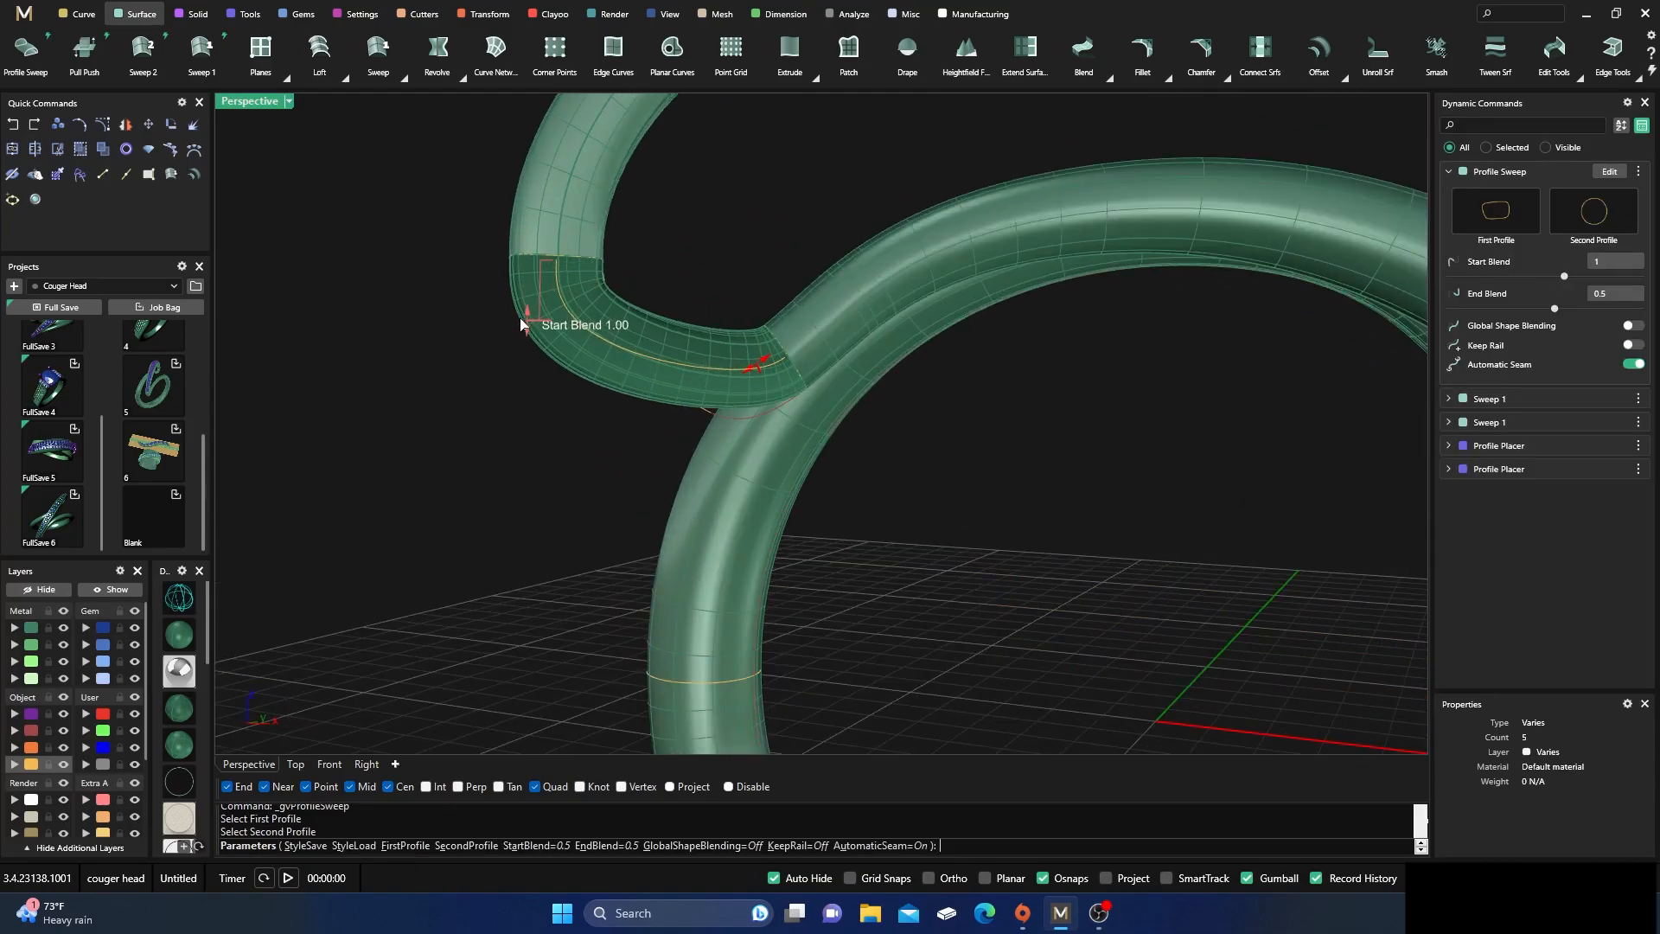
drag(752, 370, 709, 399)
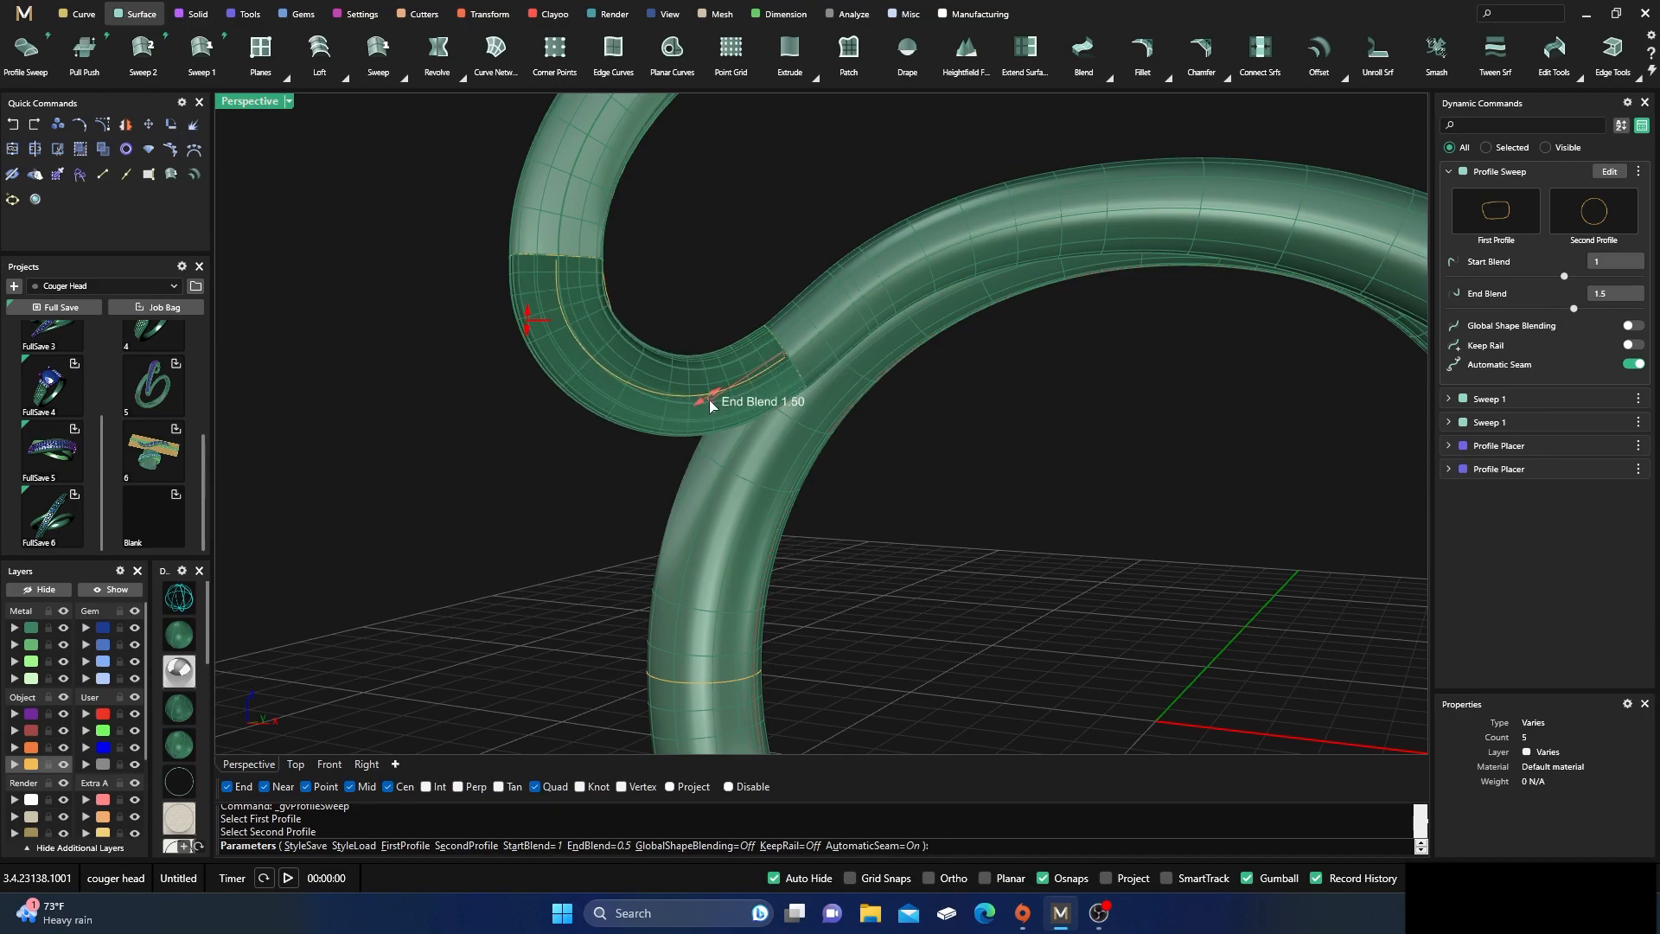
right_drag(604, 486, 545, 511)
right_drag(575, 426, 663, 459)
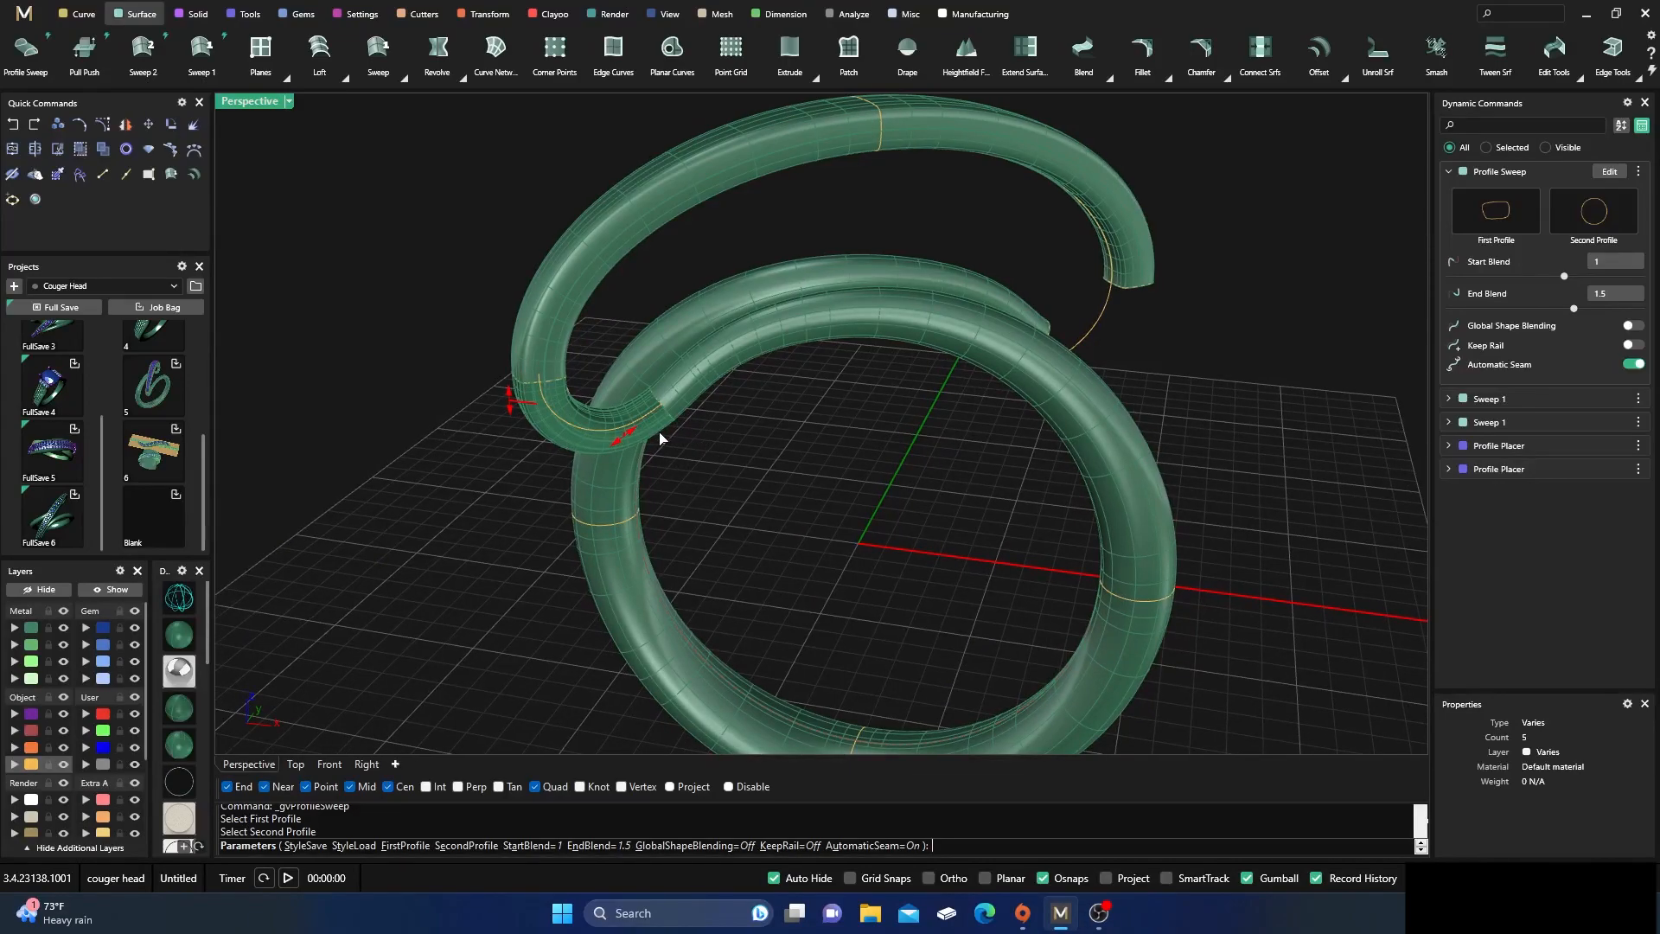
right_drag(758, 515, 726, 582)
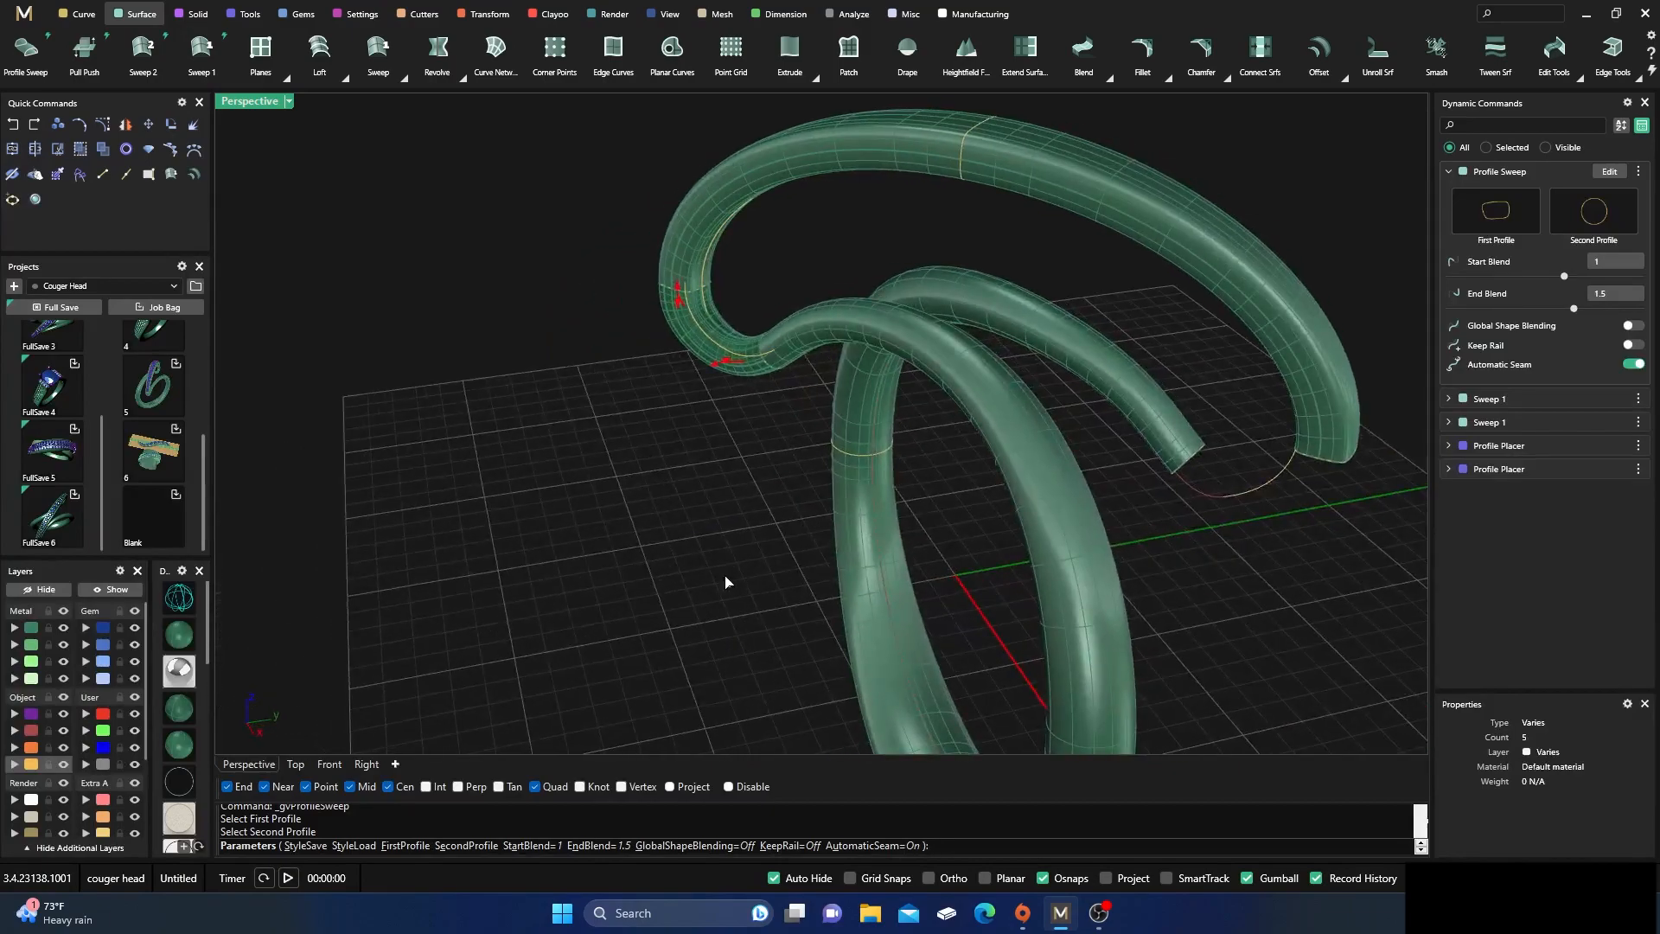
right_click(725, 579)
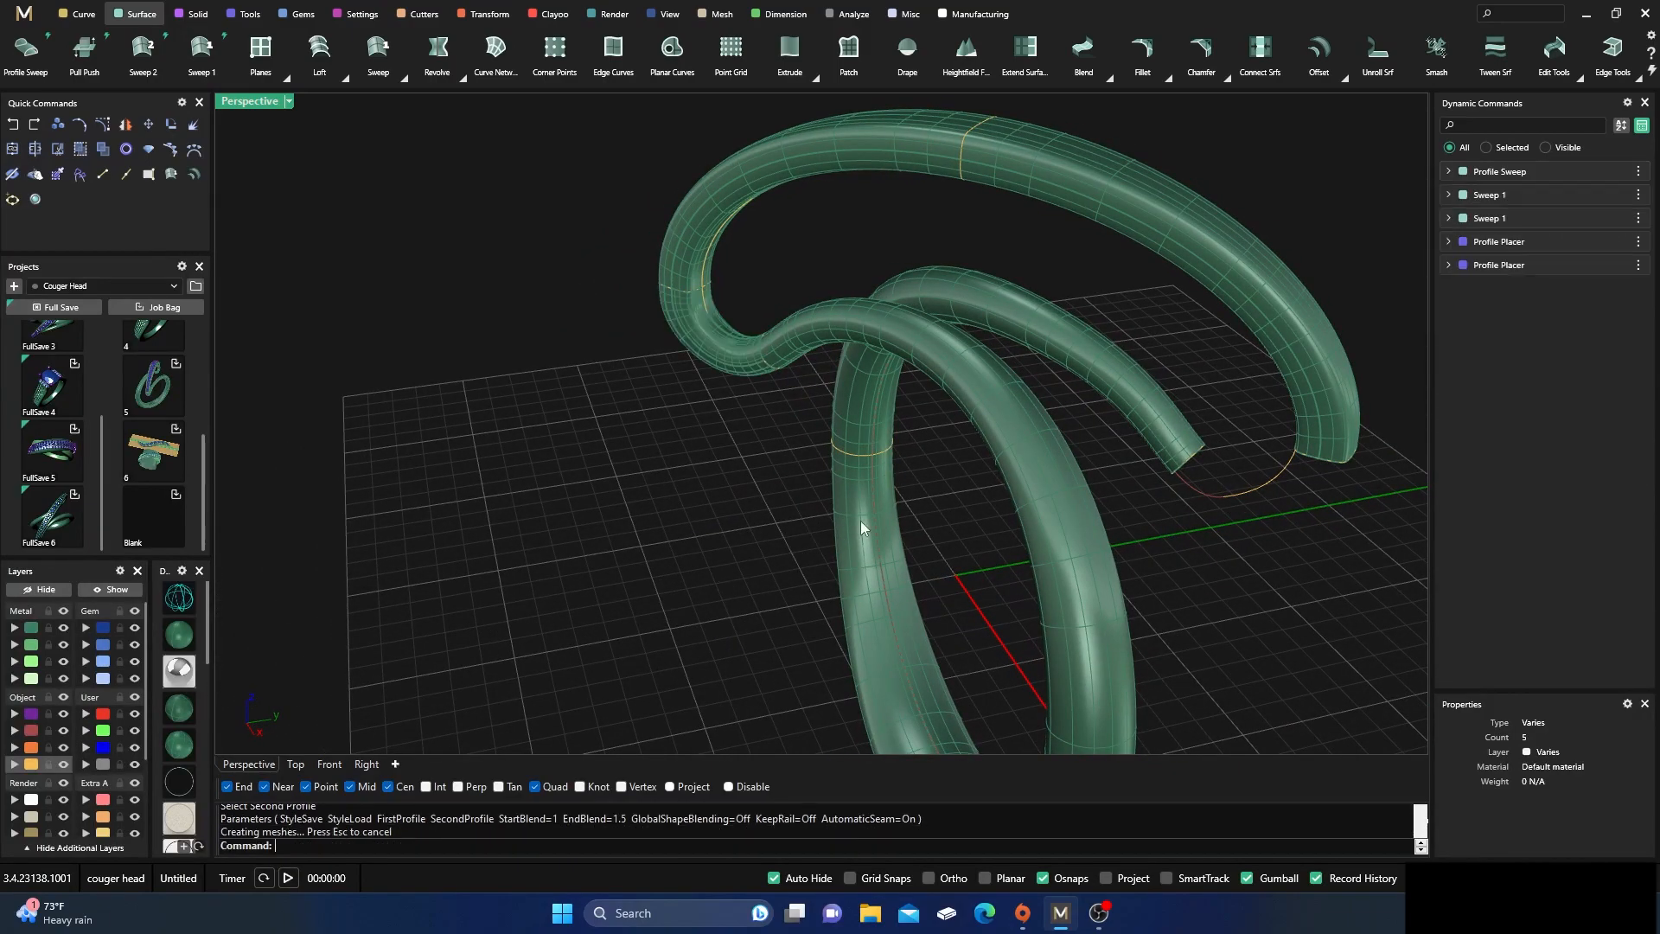
click(702, 359)
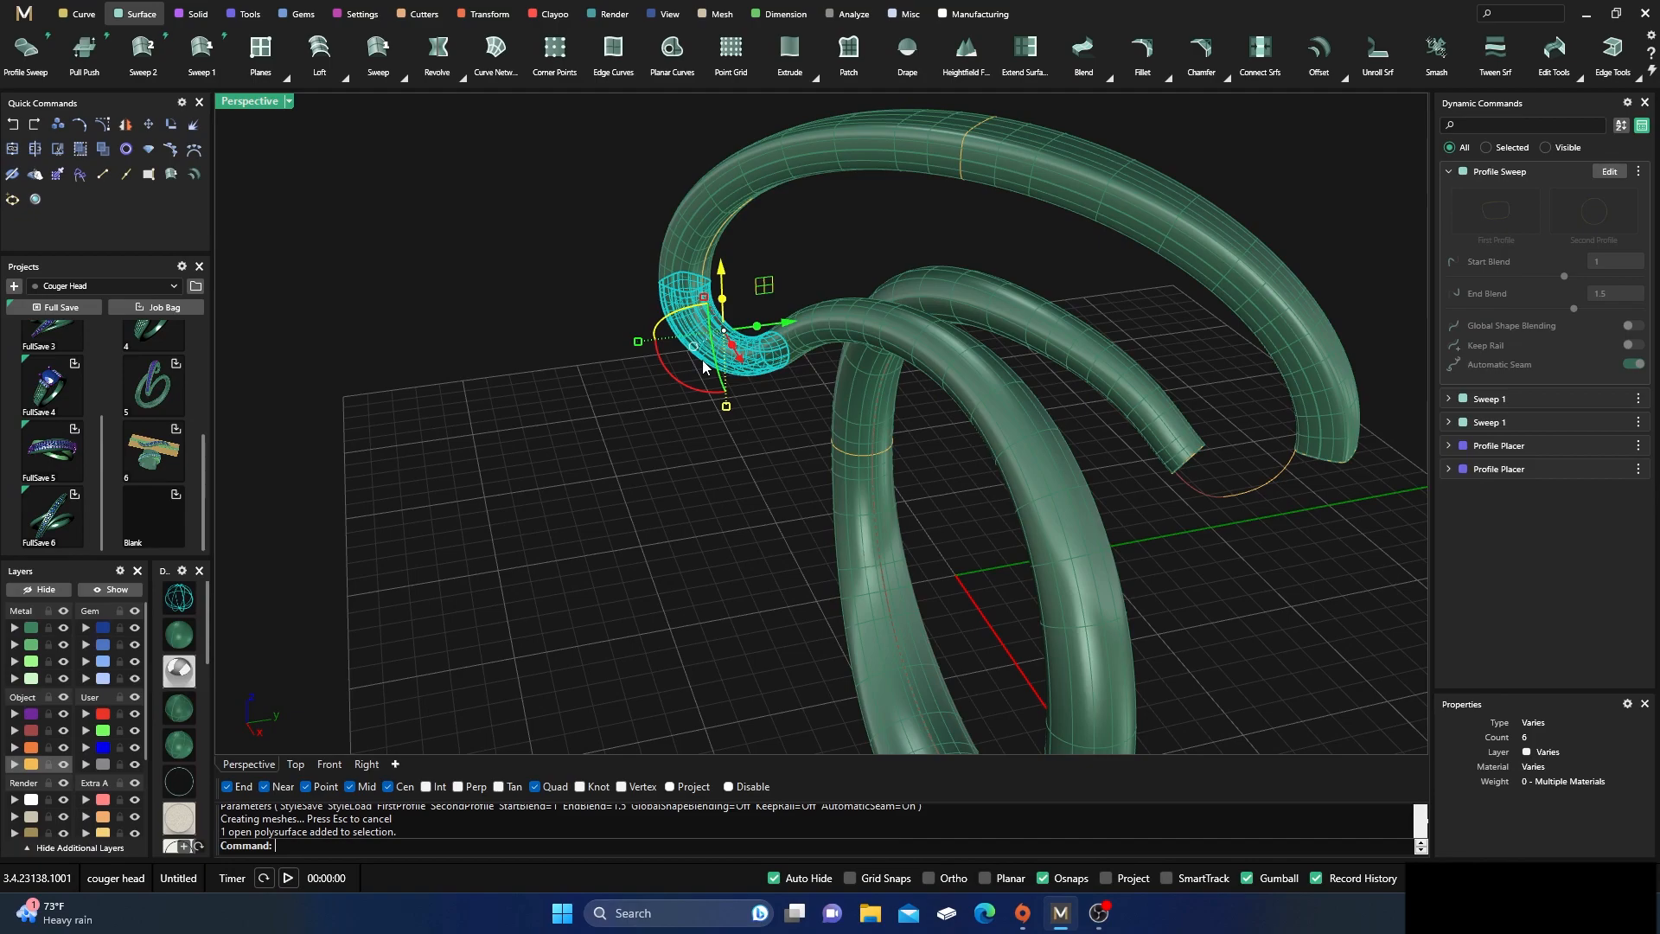
click(1610, 172)
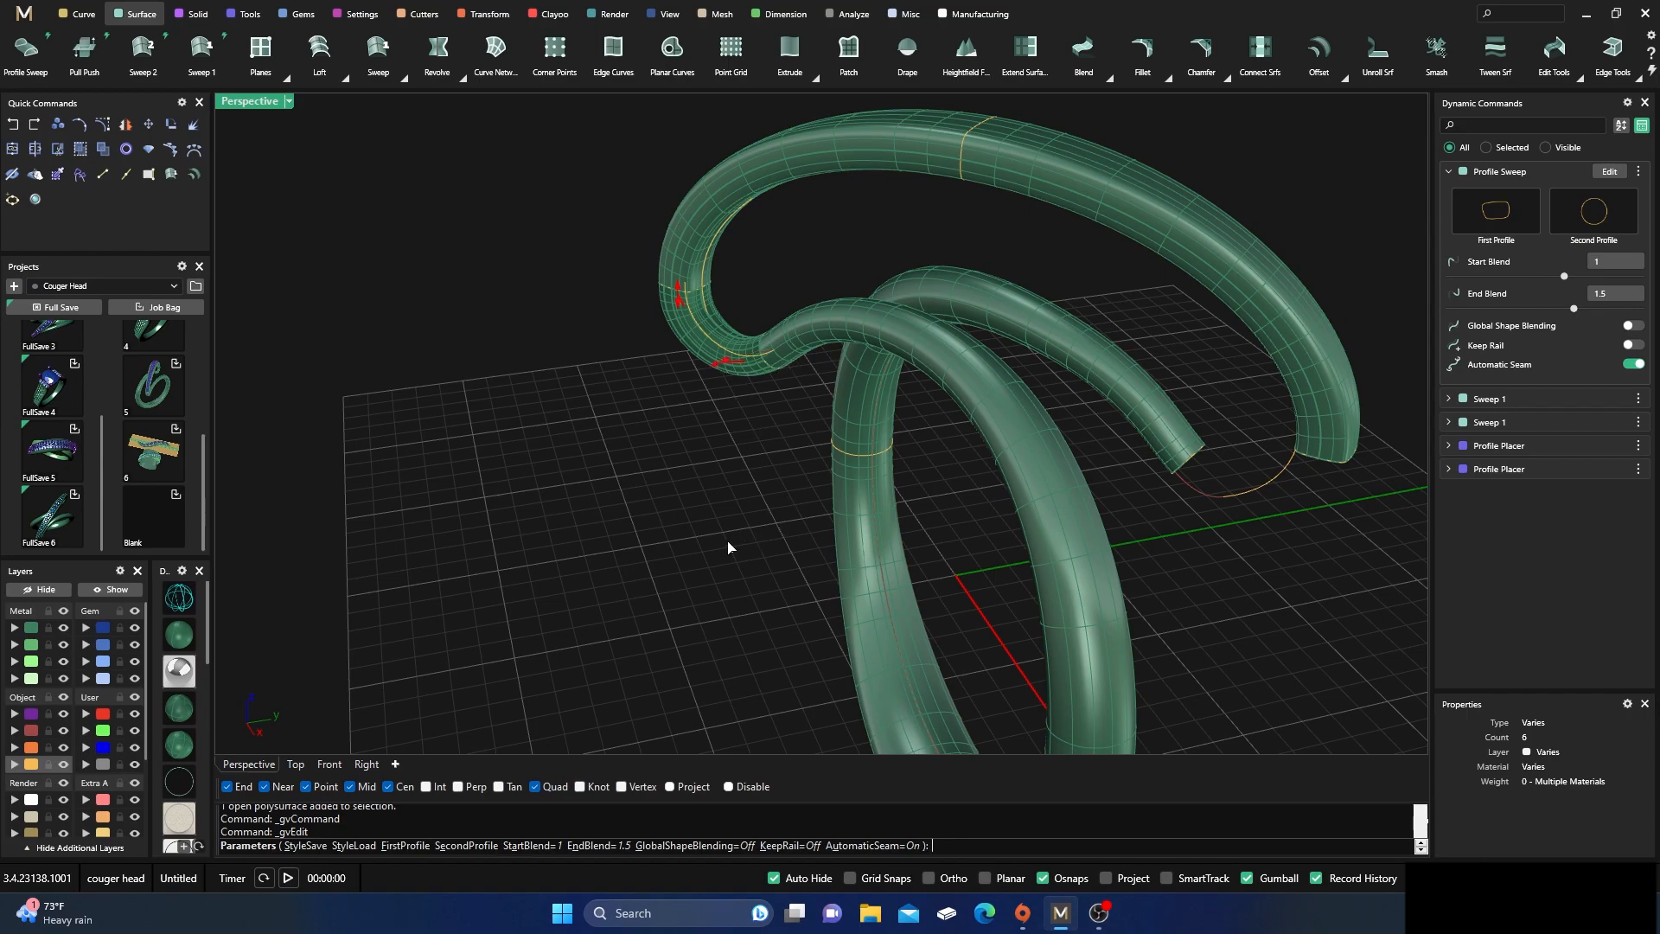
key(Return)
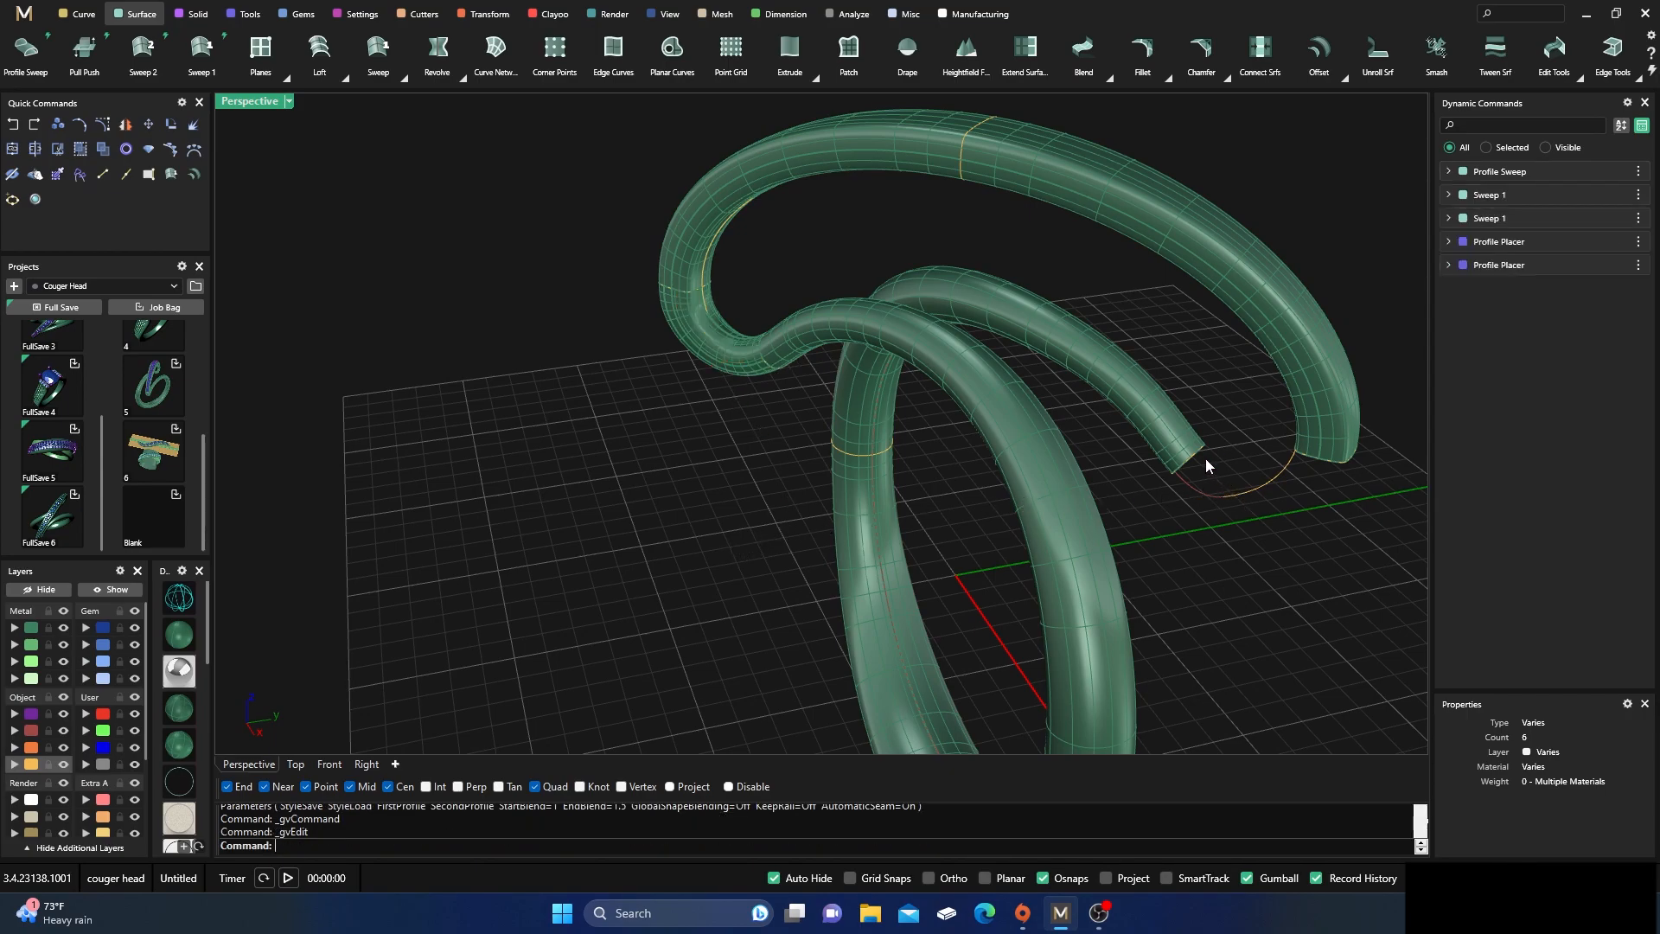
click(1207, 448)
click(1264, 495)
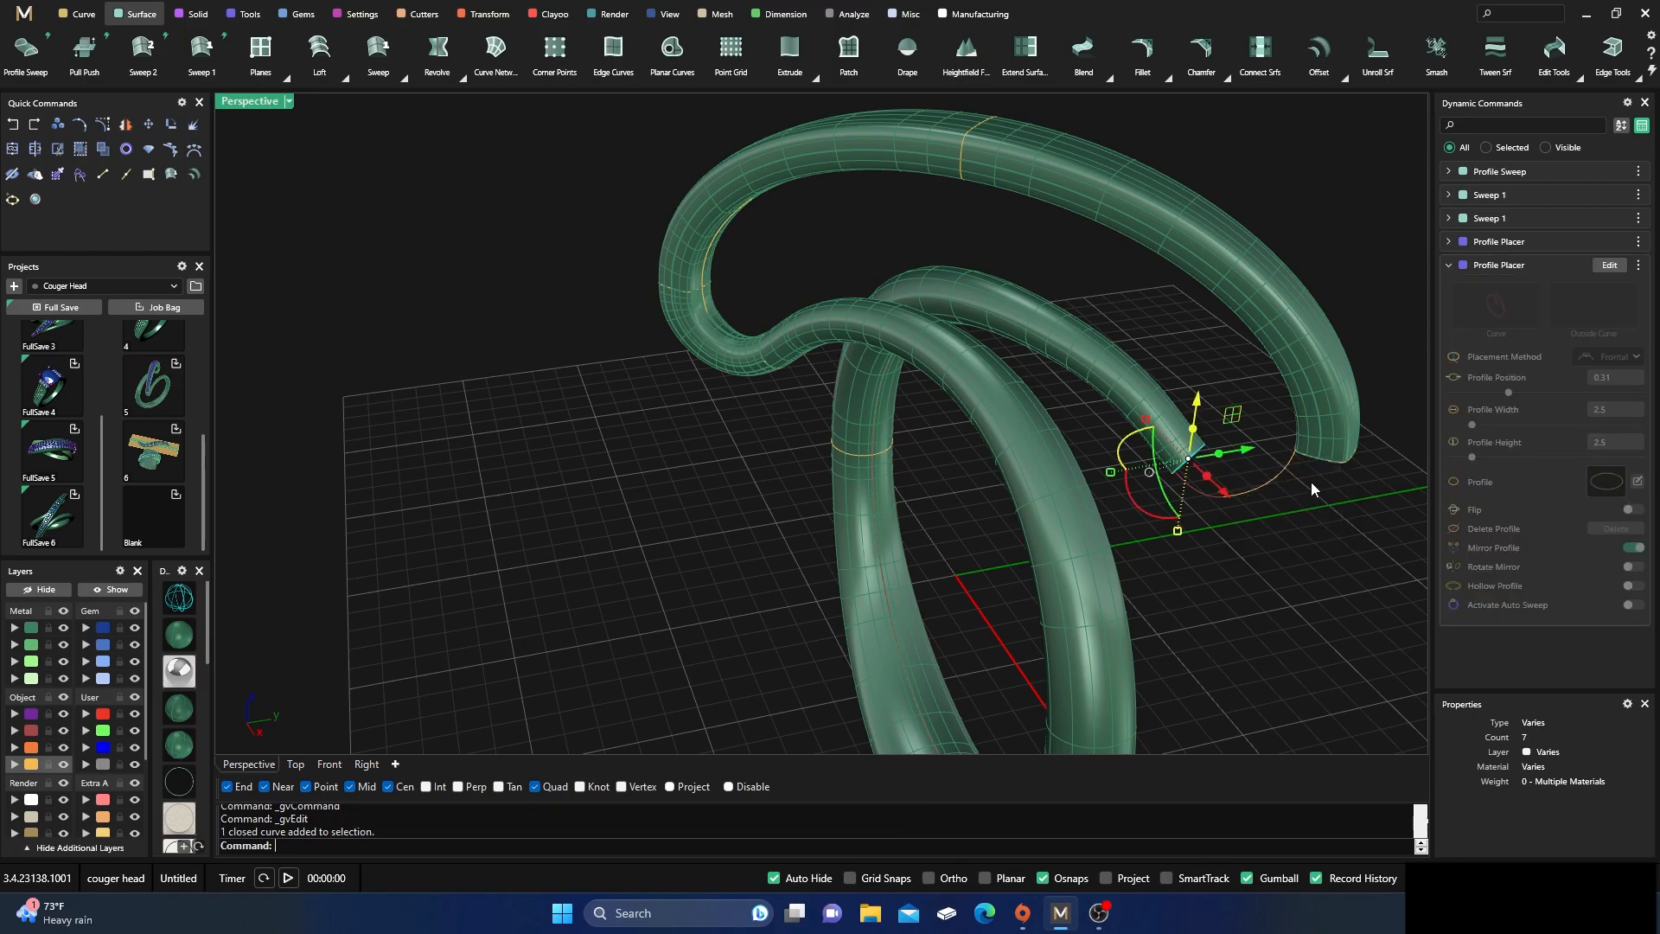
click(1333, 463)
click(1407, 511)
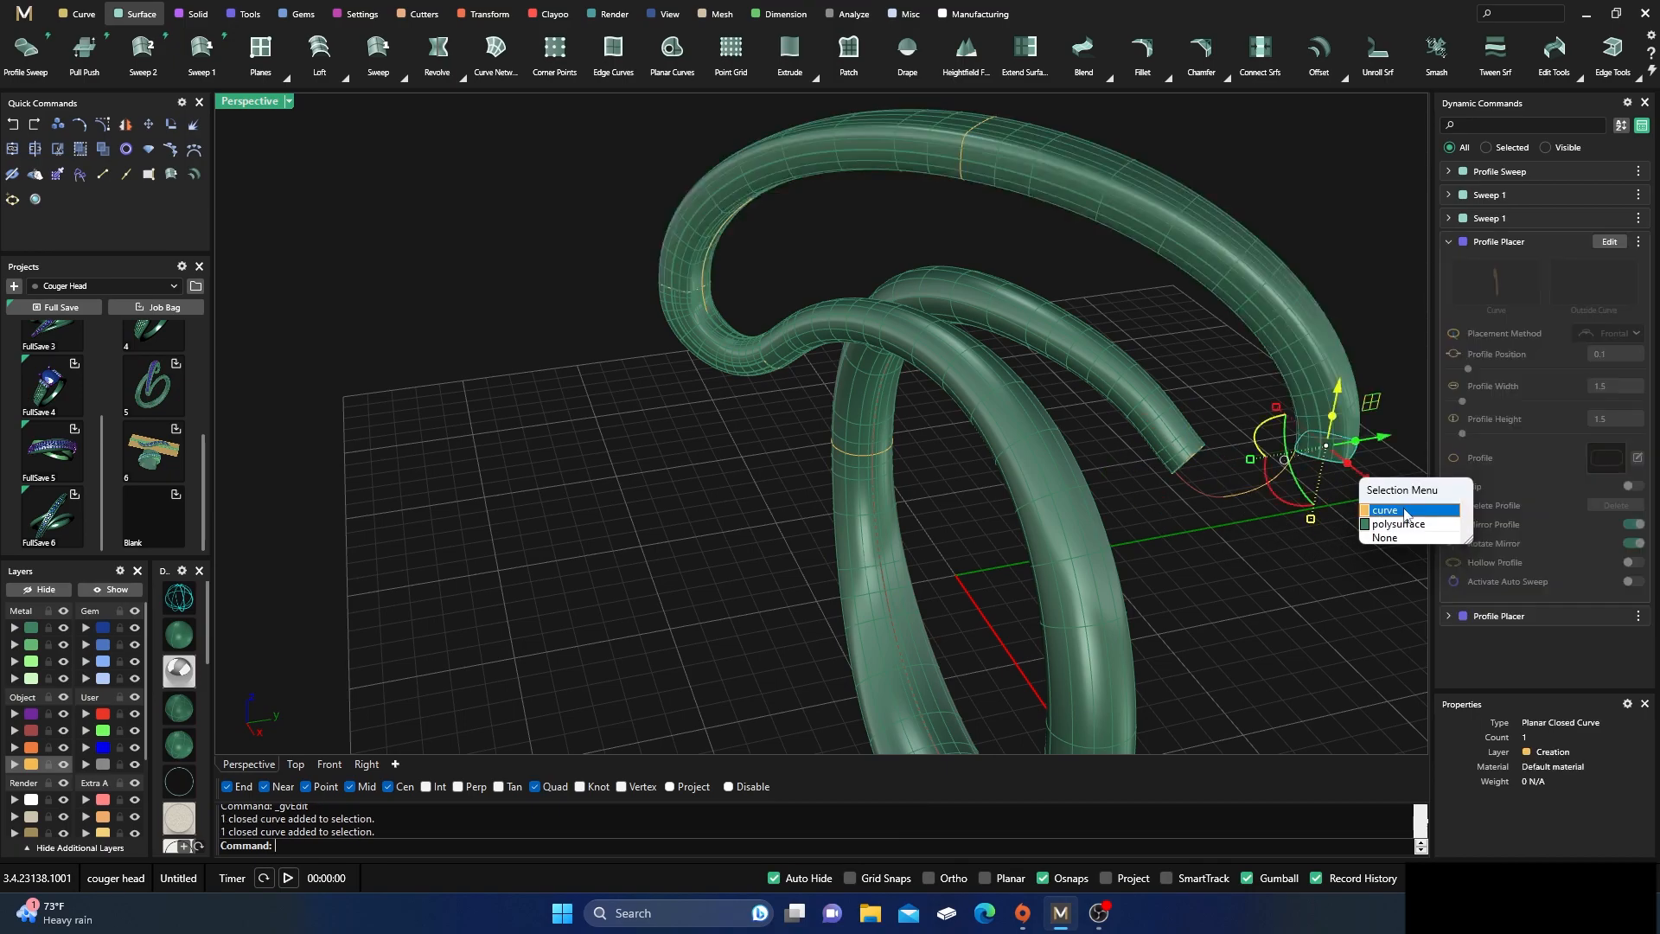
click(1196, 456)
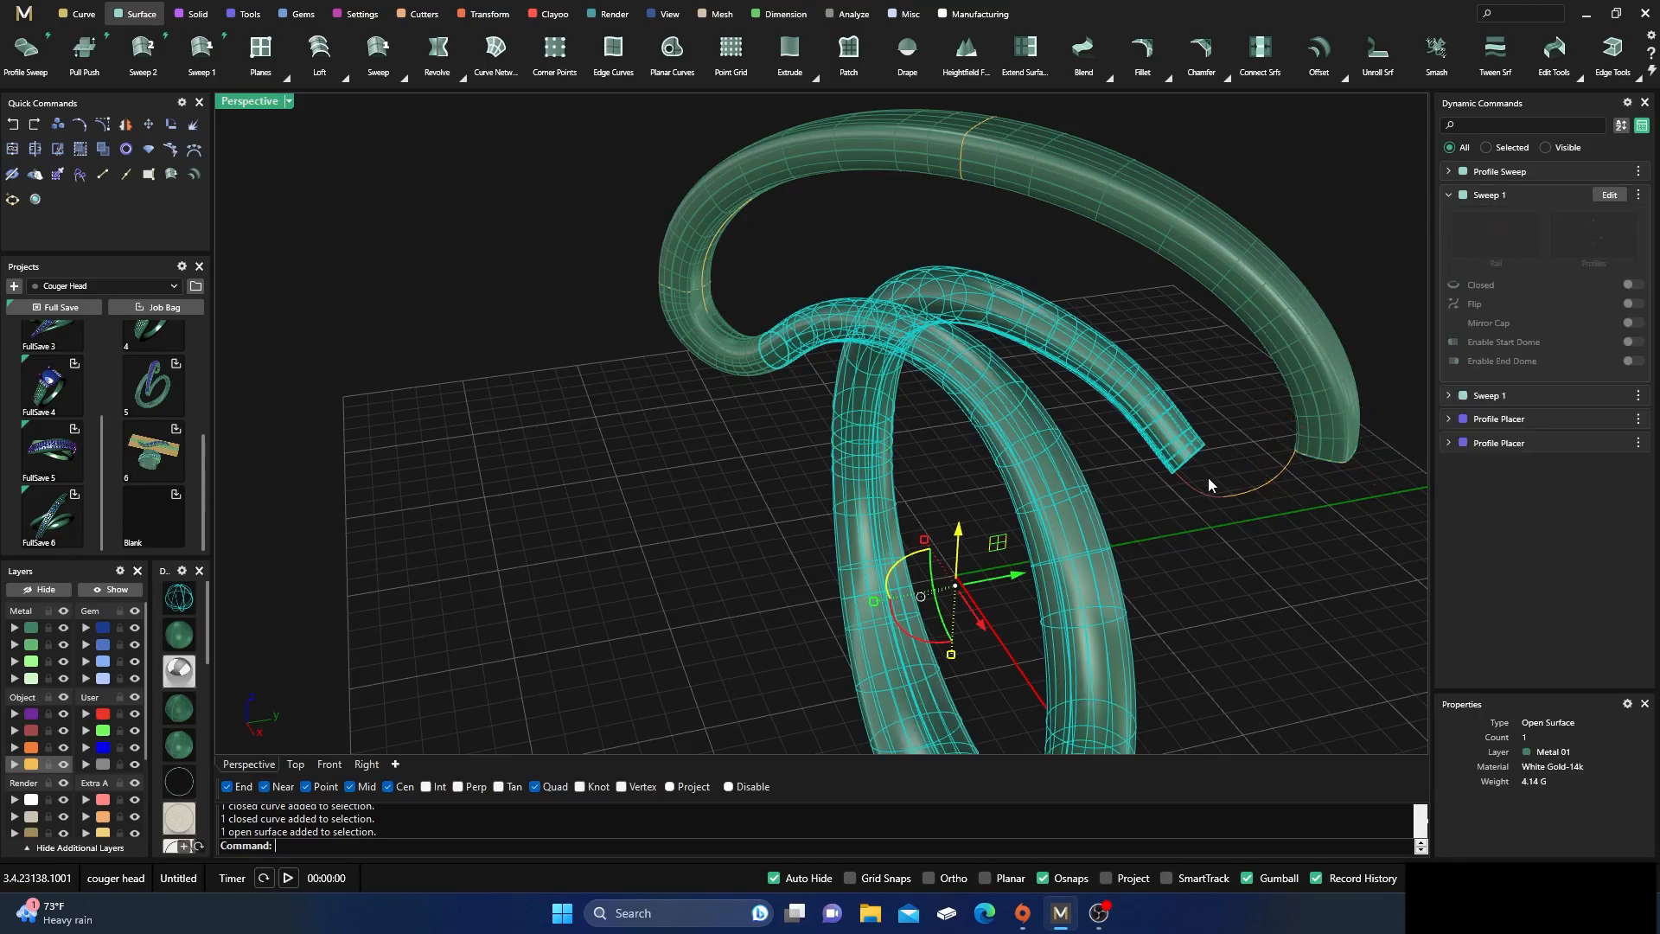
click(1202, 454)
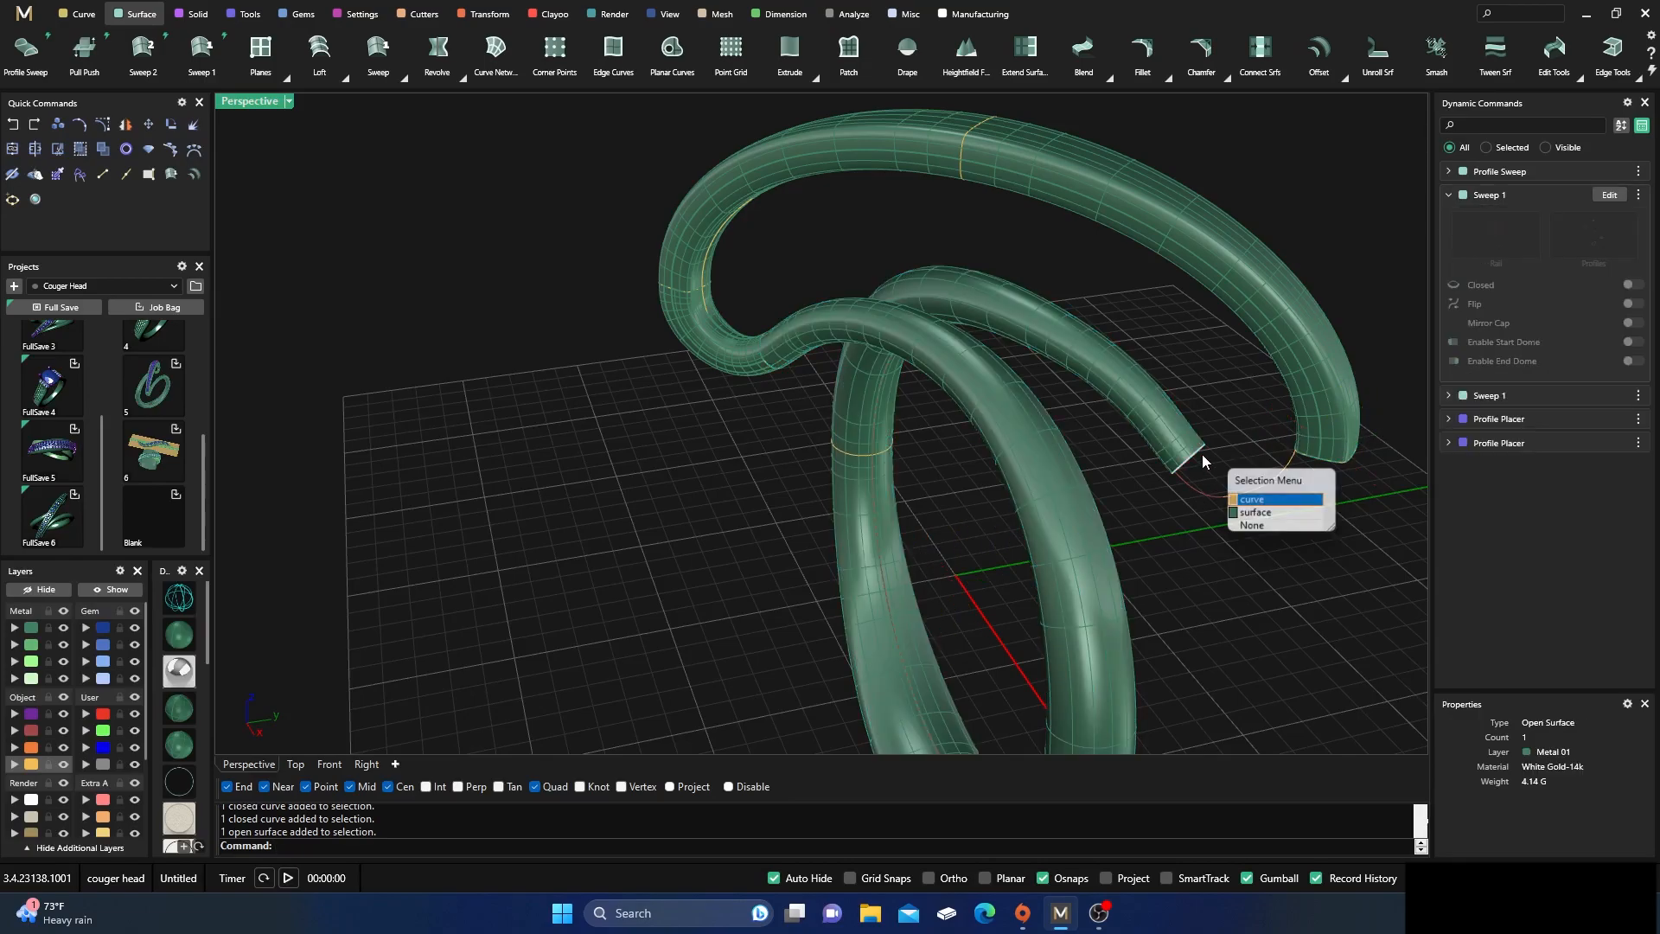
click(1242, 502)
right_drag(1262, 521, 1266, 524)
right_click(1266, 524)
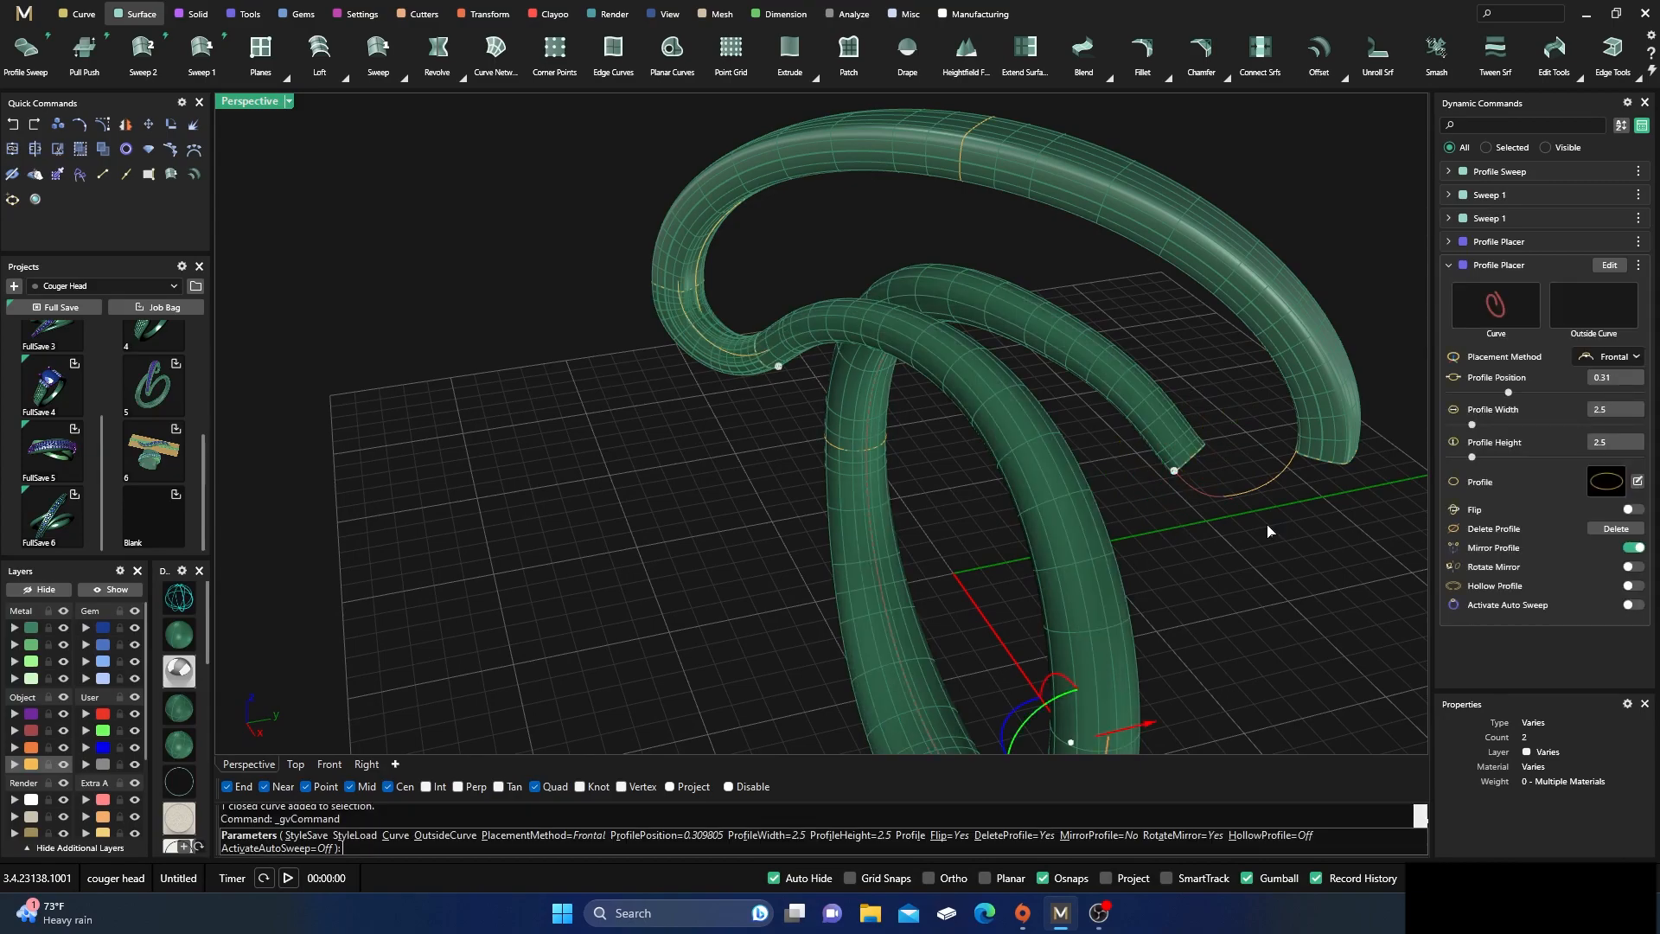
right_click(1267, 526)
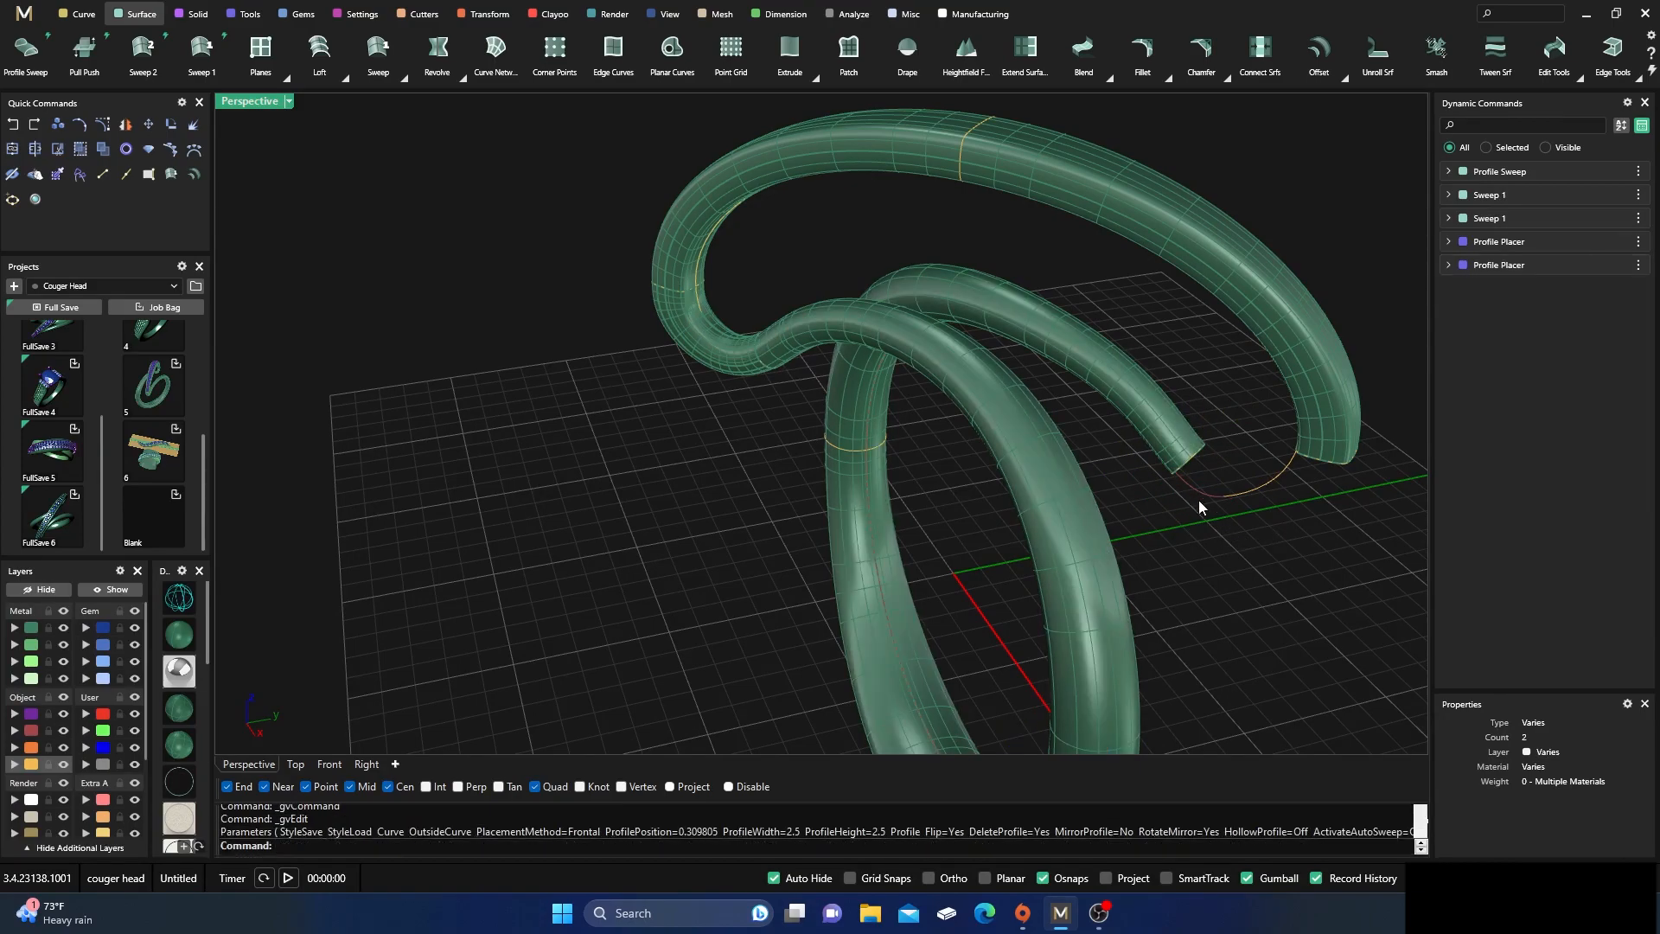
scroll(1196, 522, up, 2)
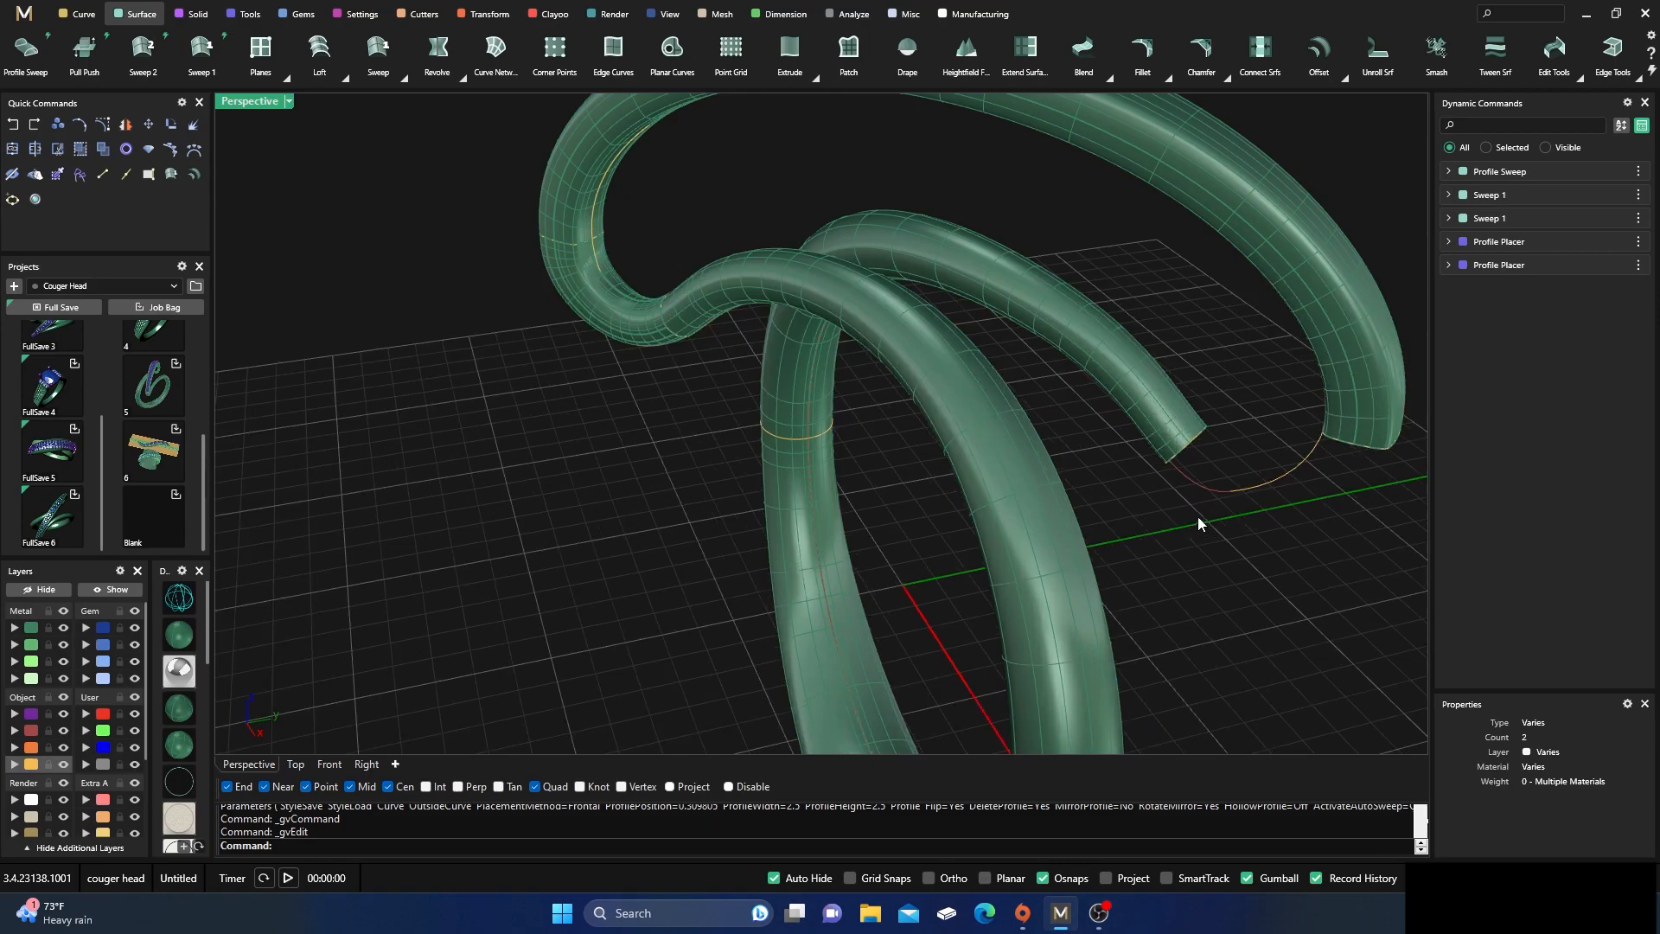
click(1193, 444)
click(1272, 482)
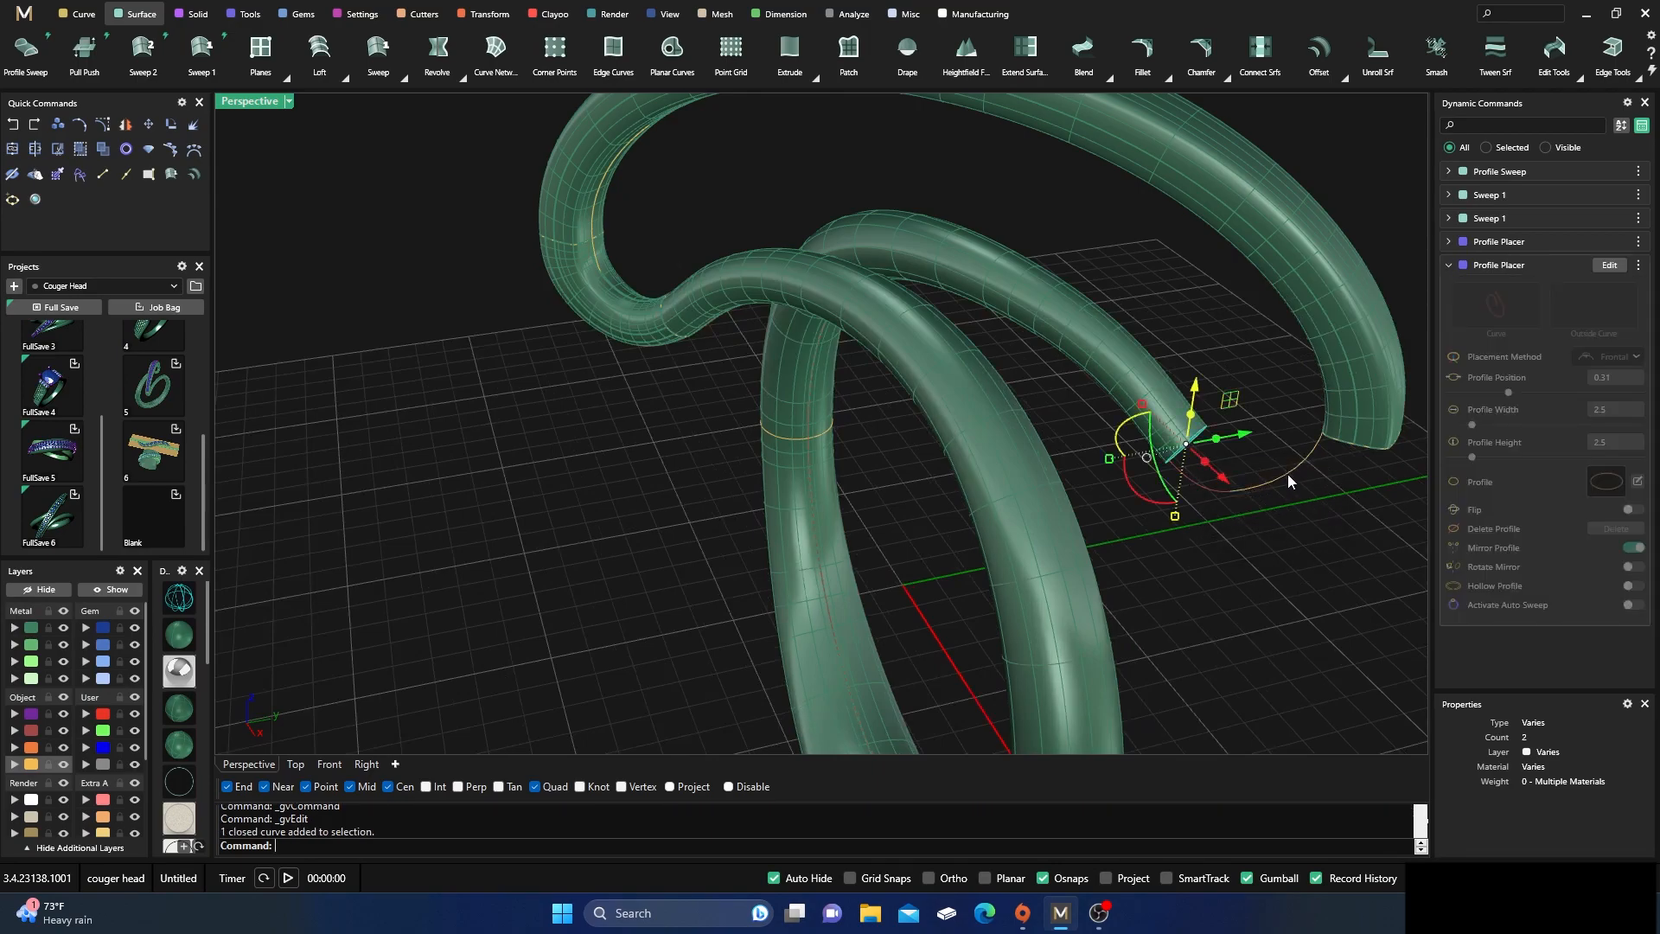
click(1350, 446)
click(1396, 494)
click(1288, 549)
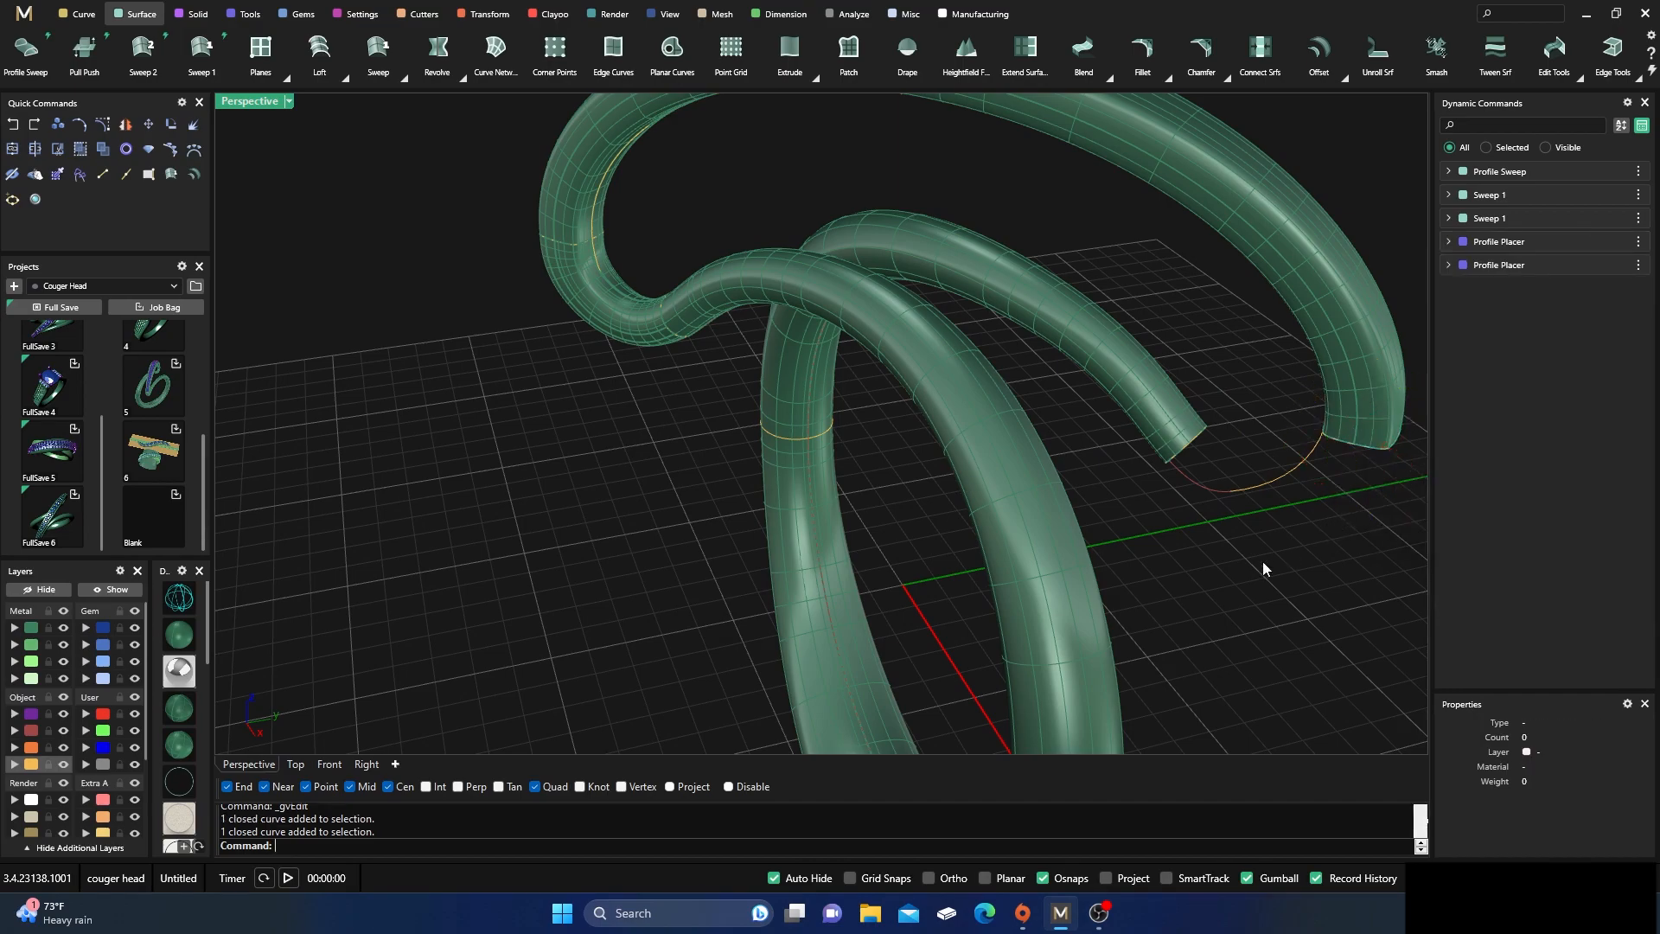
Create a Profile Sweep from the ring band's remaining open end to the adjacent open end of the upper arc band
click(26, 61)
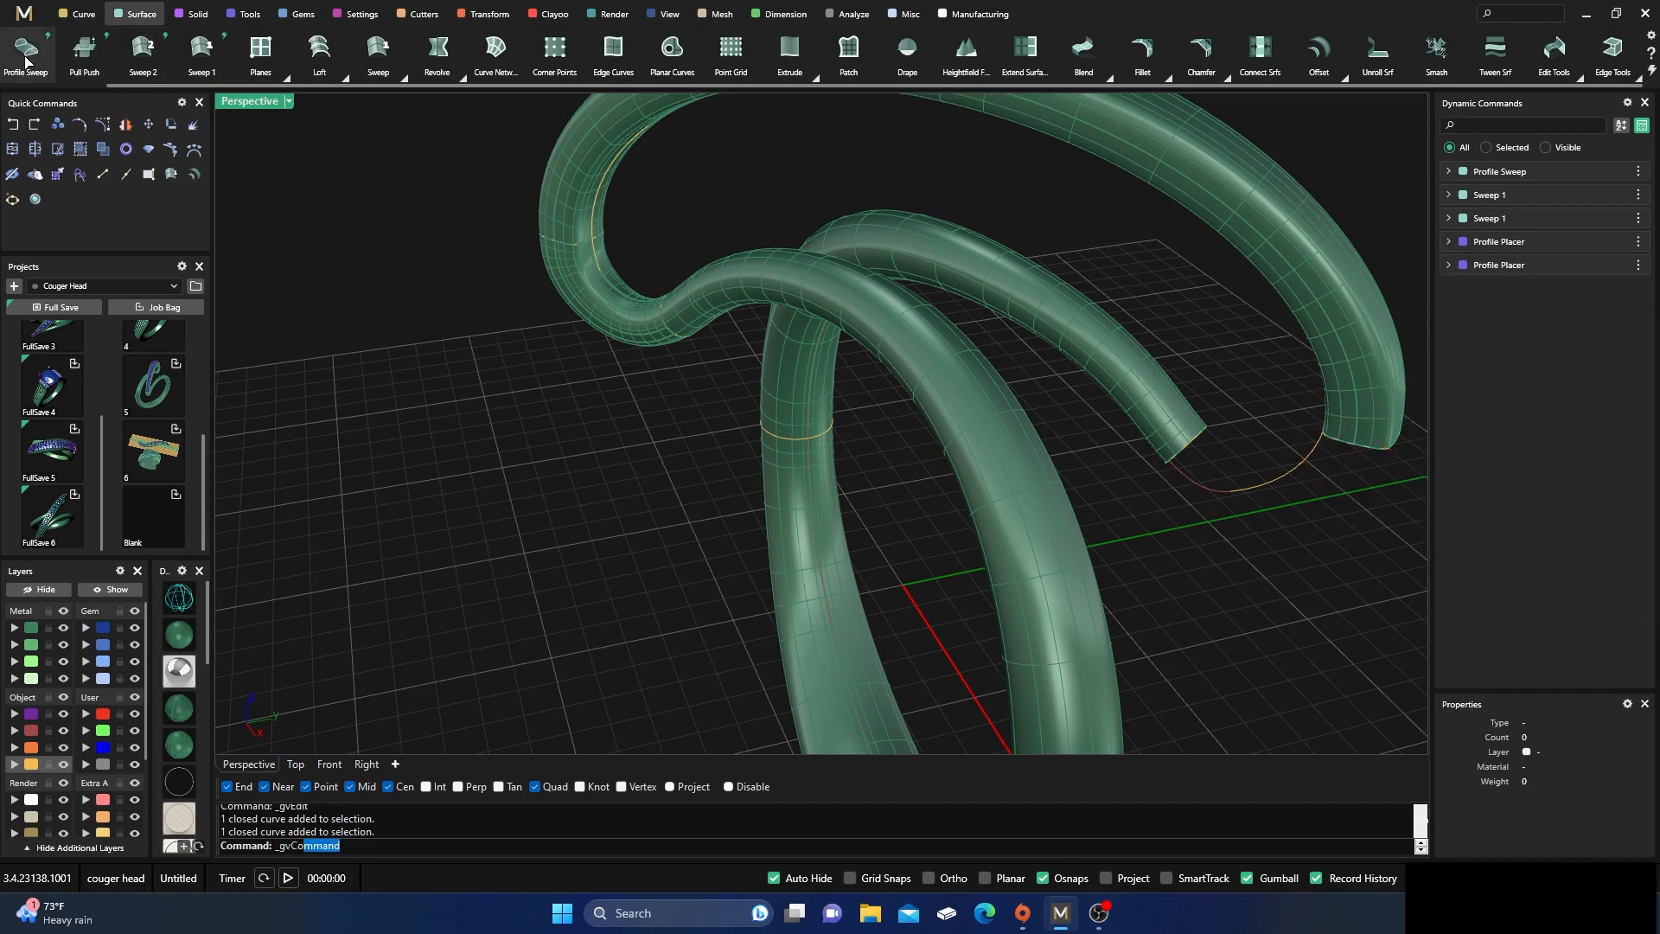
click(1197, 445)
click(1347, 455)
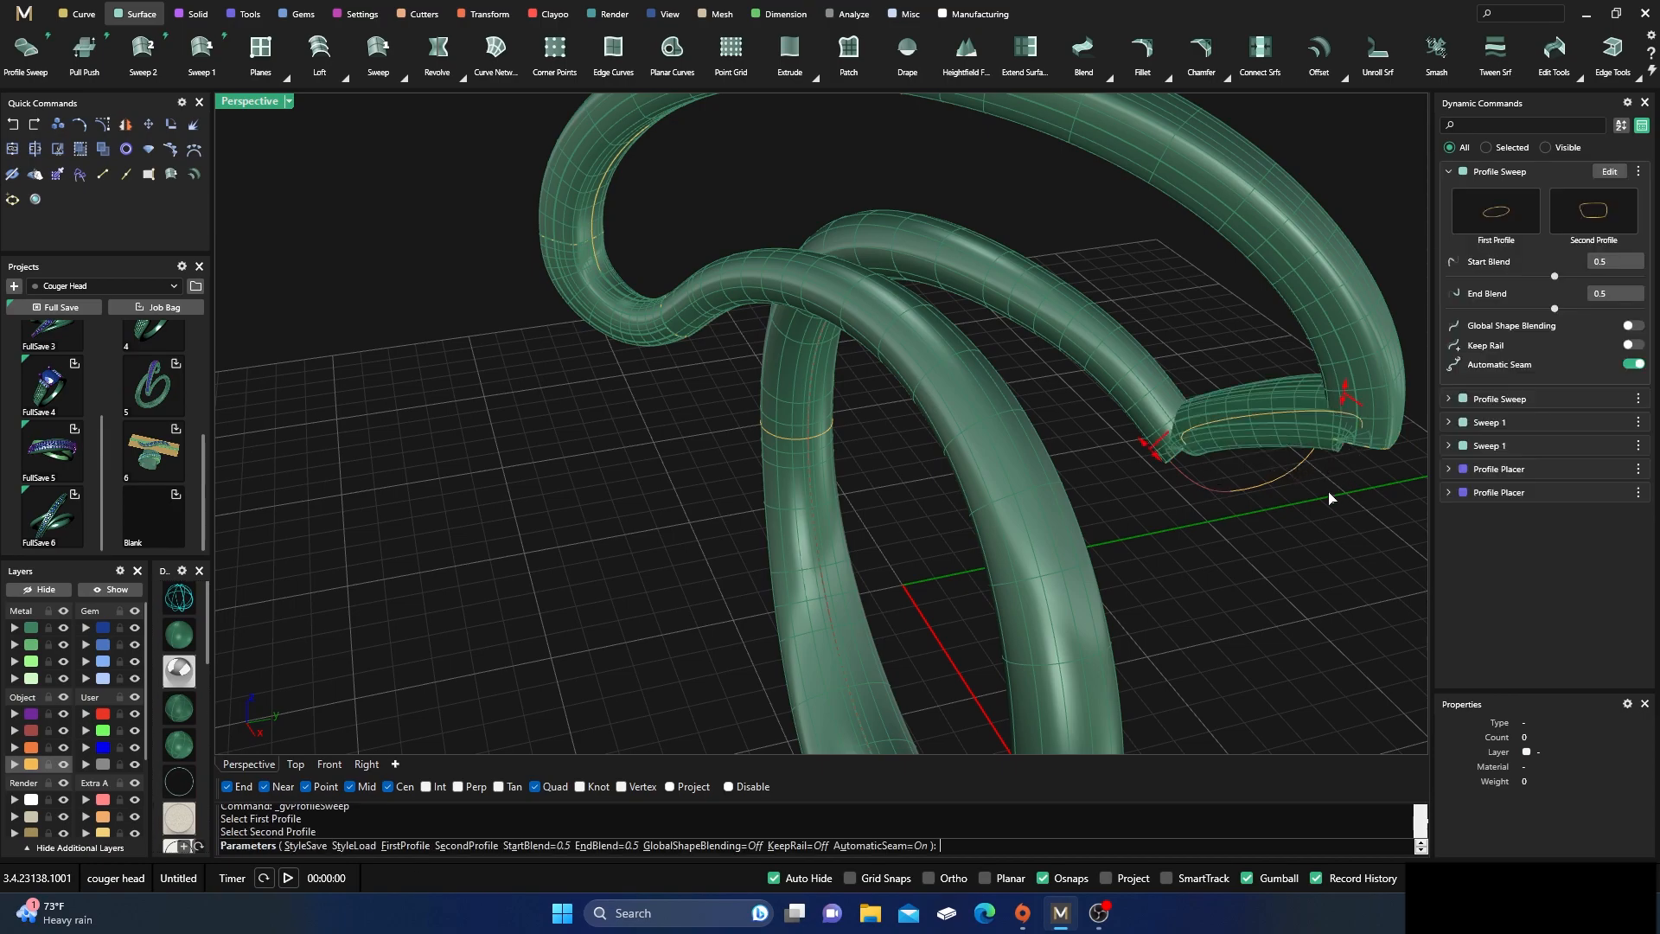
Set the second connecting profile sweep's Start Blend to -1.5 and End Blend to -1, and finish it
right_drag(1297, 529, 1252, 530)
drag(1337, 370, 1271, 439)
scroll(475, 438, down, 3)
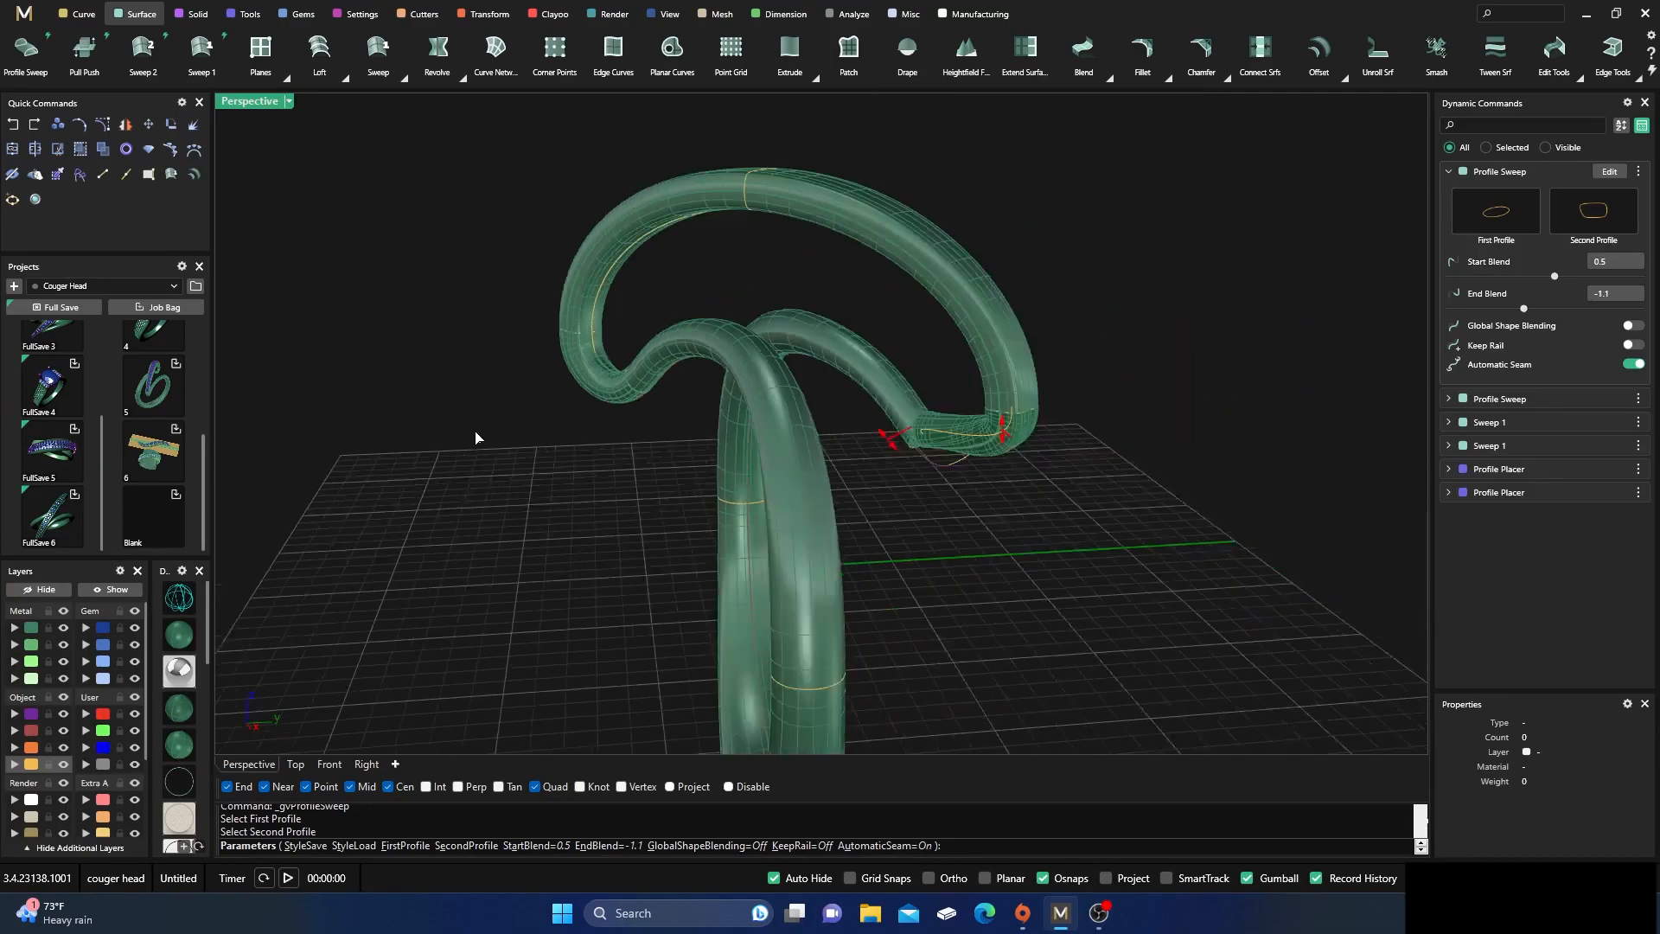
scroll(873, 493, up, 3)
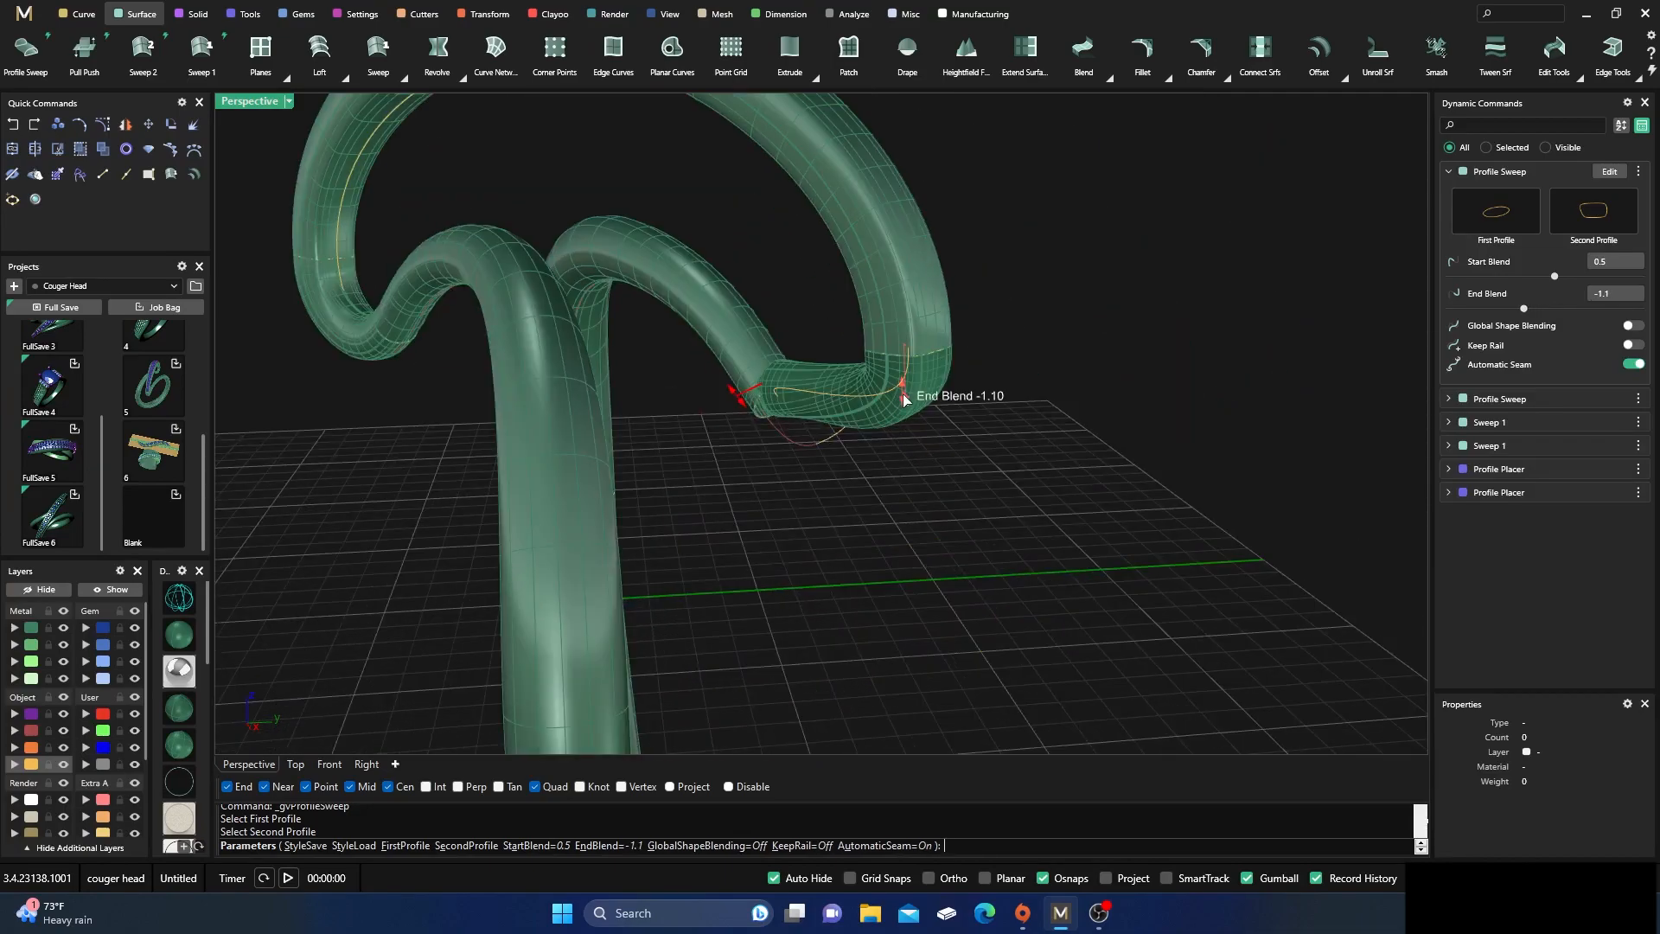
drag(905, 397, 907, 405)
drag(736, 401, 784, 467)
right_drag(845, 585, 470, 571)
scroll(472, 568, down, 6)
right_drag(638, 599, 603, 622)
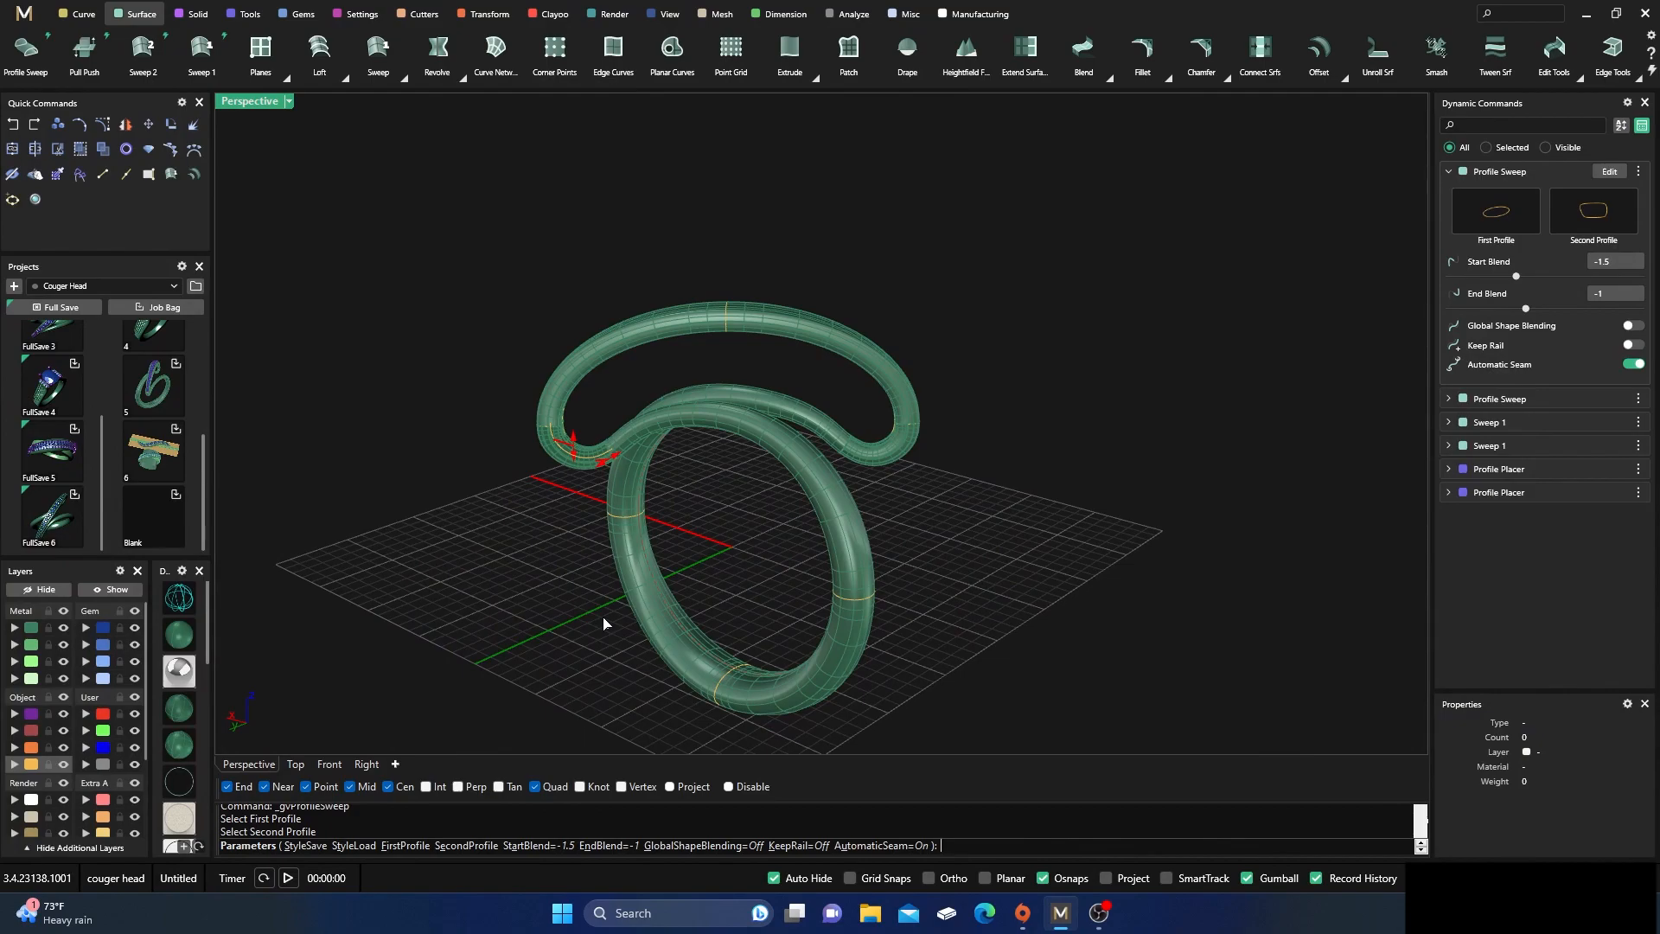
right_click(667, 552)
Examine the joined bypass ring from several angles, checking both blended connections and the upper arc
right_drag(667, 551, 725, 456)
right_drag(947, 357, 754, 419)
scroll(849, 500, up, 5)
right_drag(899, 588, 752, 577)
scroll(741, 404, down, 9)
scroll(916, 449, up, 6)
right_drag(916, 448, 924, 507)
scroll(900, 437, down, 6)
mouse_move(900, 436)
right_down()
mouse_move(903, 509)
mouse_move(900, 481)
mouse_move(934, 478)
mouse_move(957, 441)
mouse_move(885, 439)
right_up()
scroll(884, 438, up, 6)
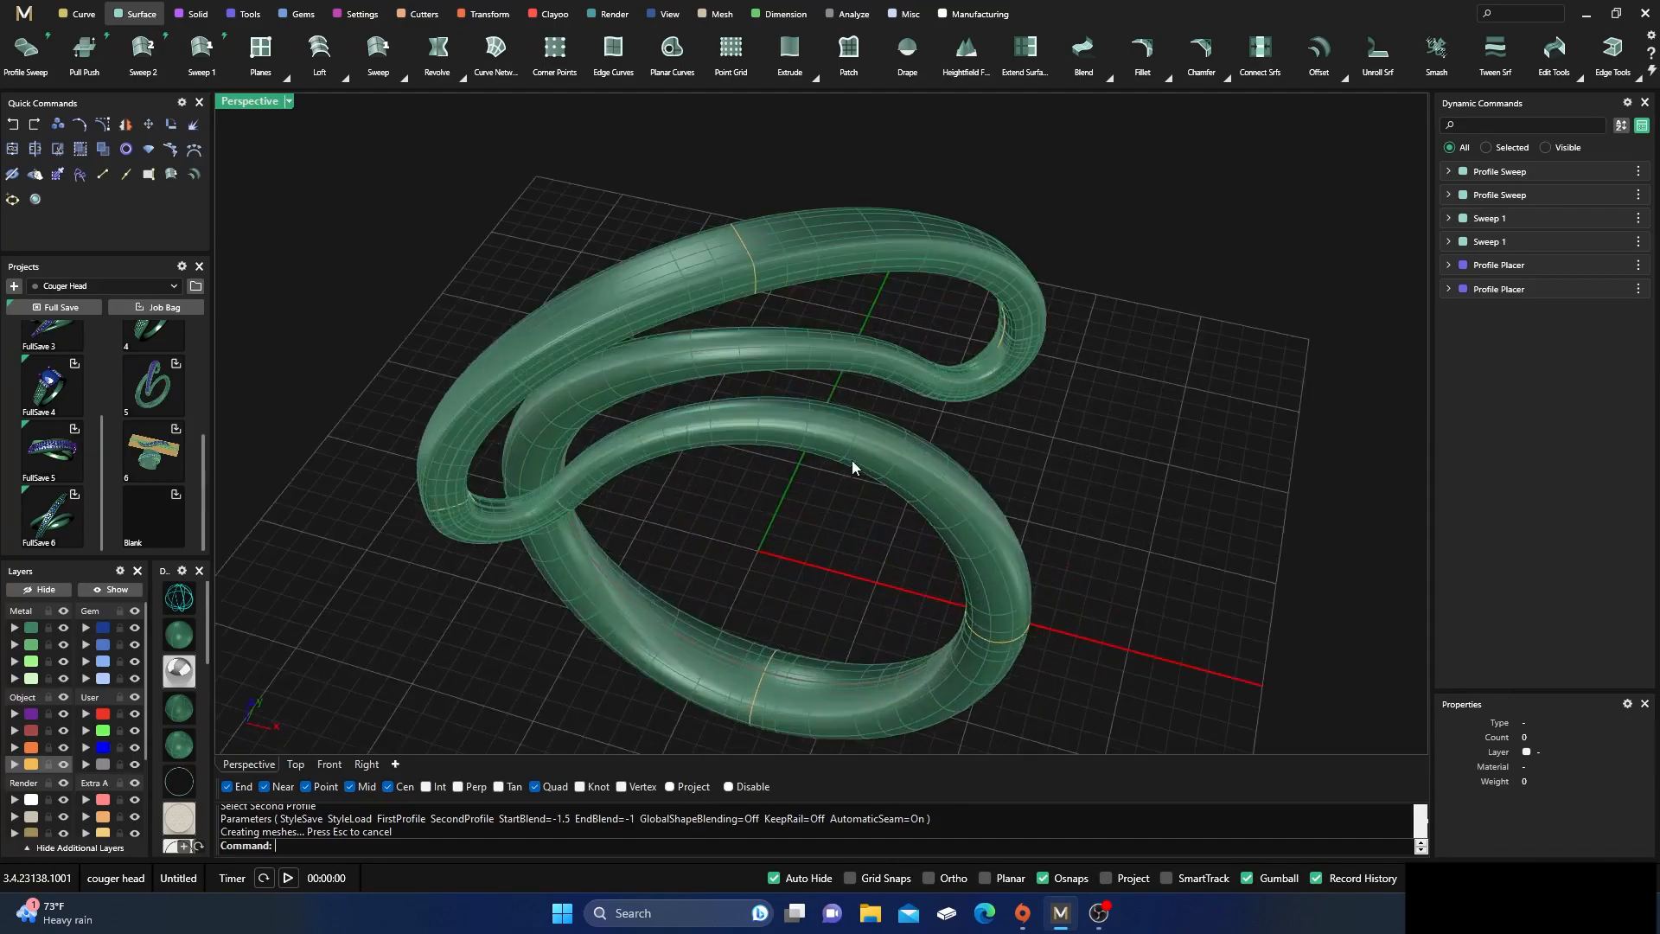
scroll(851, 460, down, 6)
mouse_move(791, 514)
right_down()
mouse_move(845, 489)
mouse_move(888, 520)
mouse_move(715, 507)
mouse_move(870, 515)
mouse_move(853, 522)
mouse_move(878, 539)
right_up()
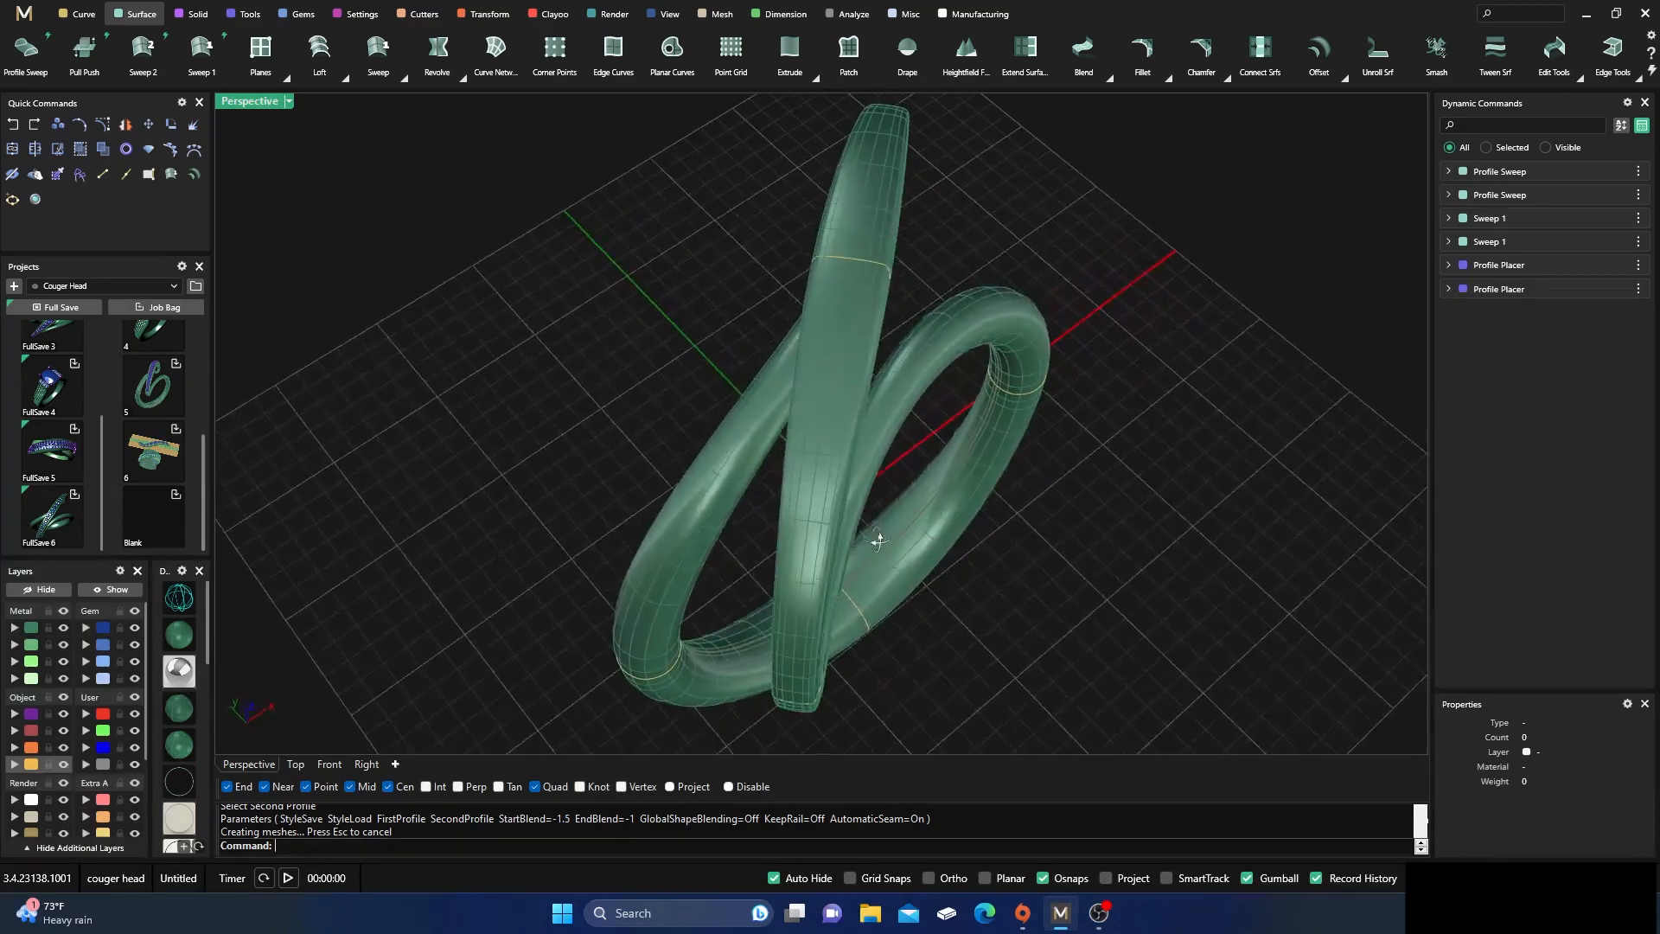
right_drag(795, 603, 801, 571)
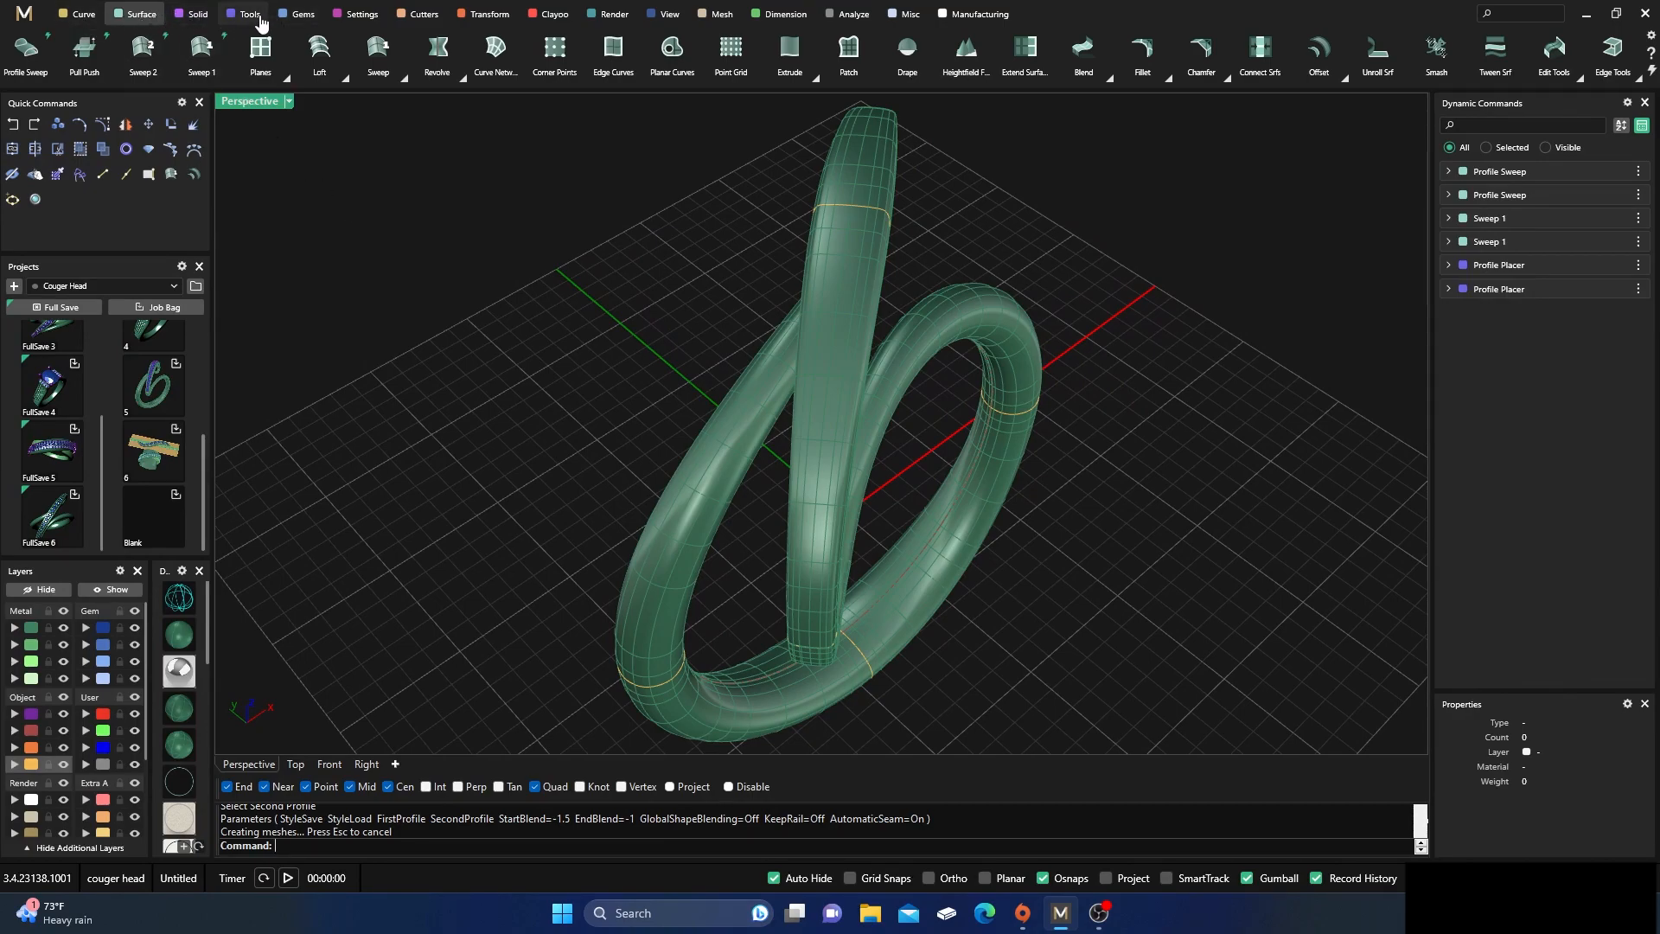
click(297, 14)
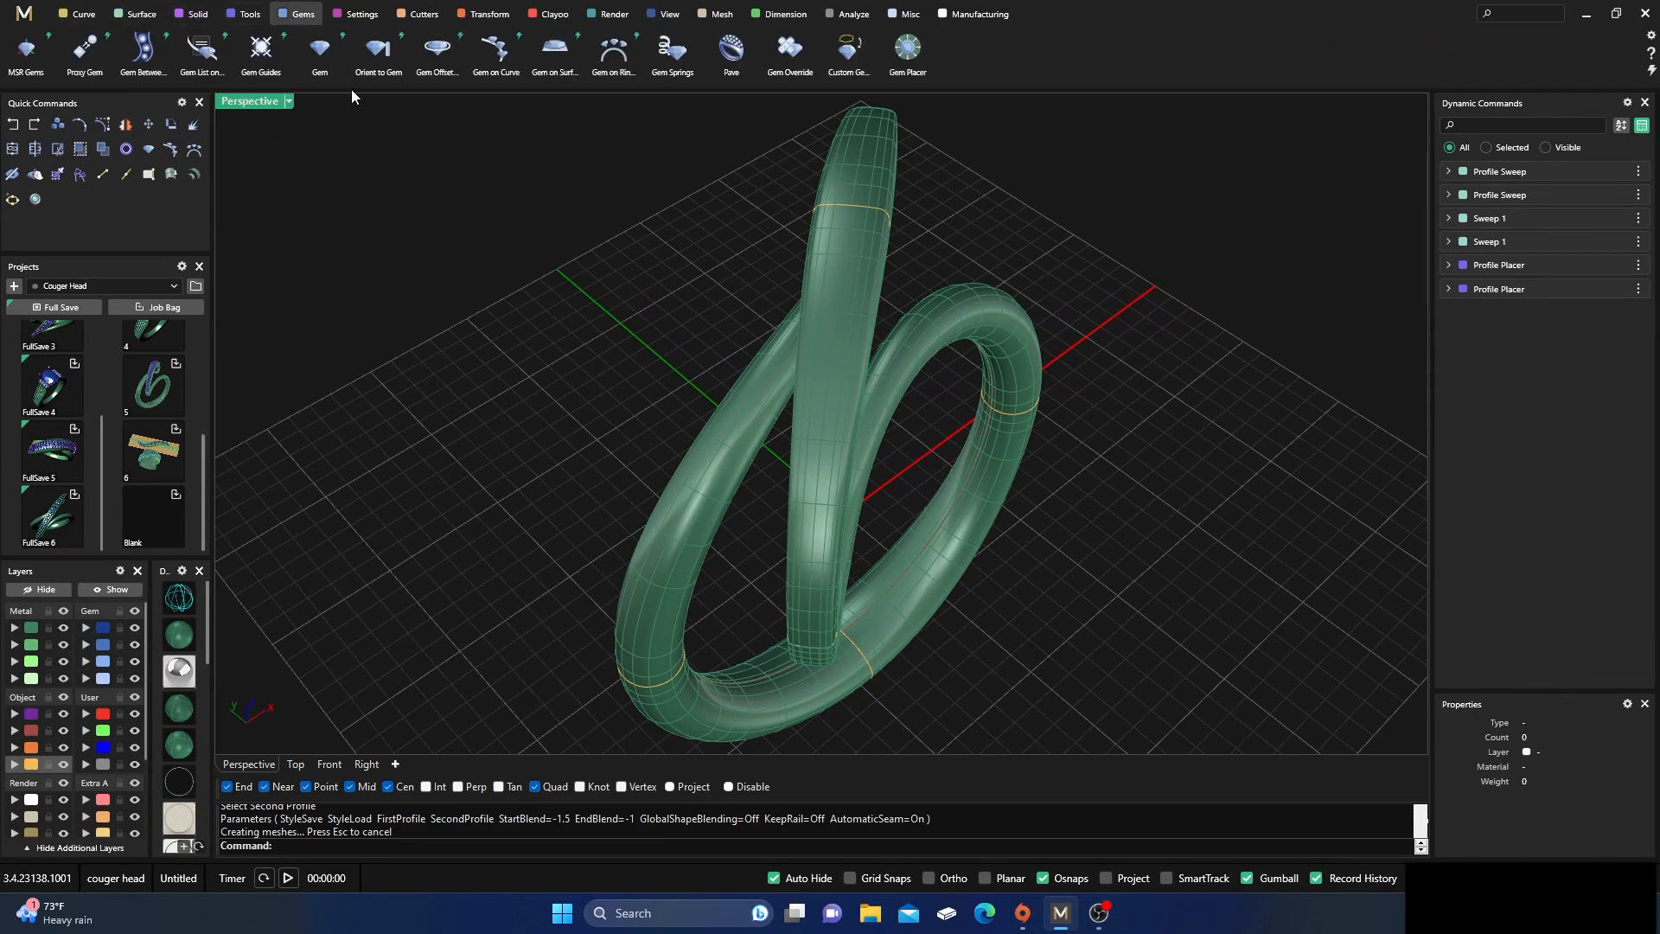
click(501, 56)
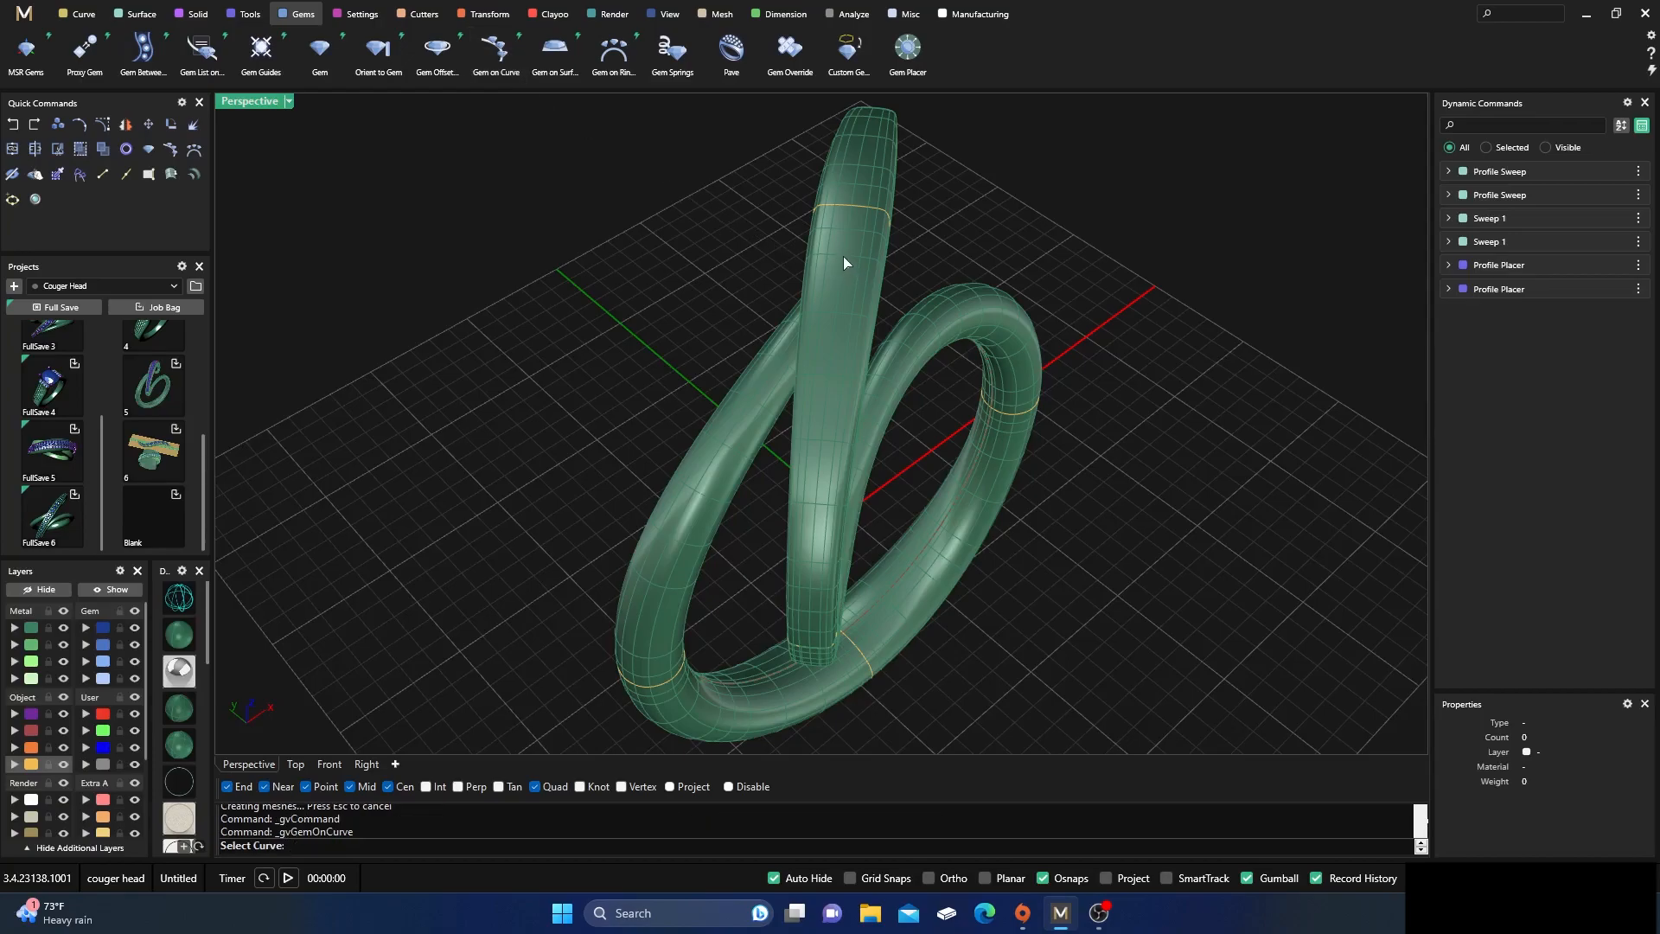
key(Escape)
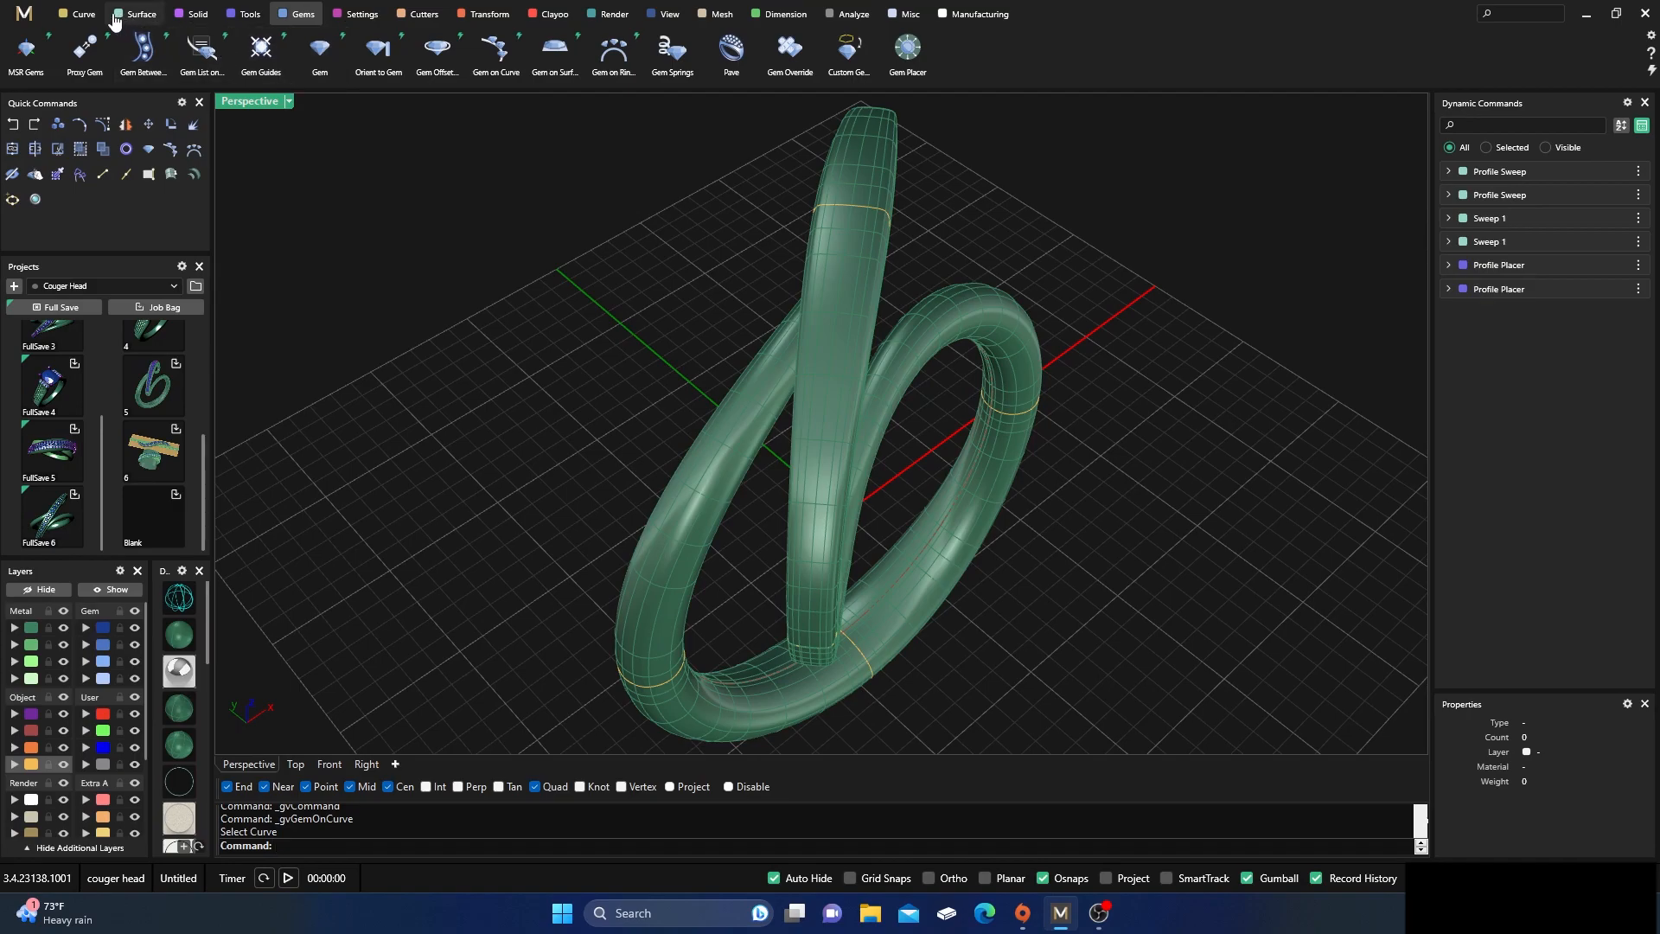
Extract a lengthwise isocurve from the outer surface of the upper arc band at a 90 degree angle
click(83, 16)
scroll(333, 52, left, 5)
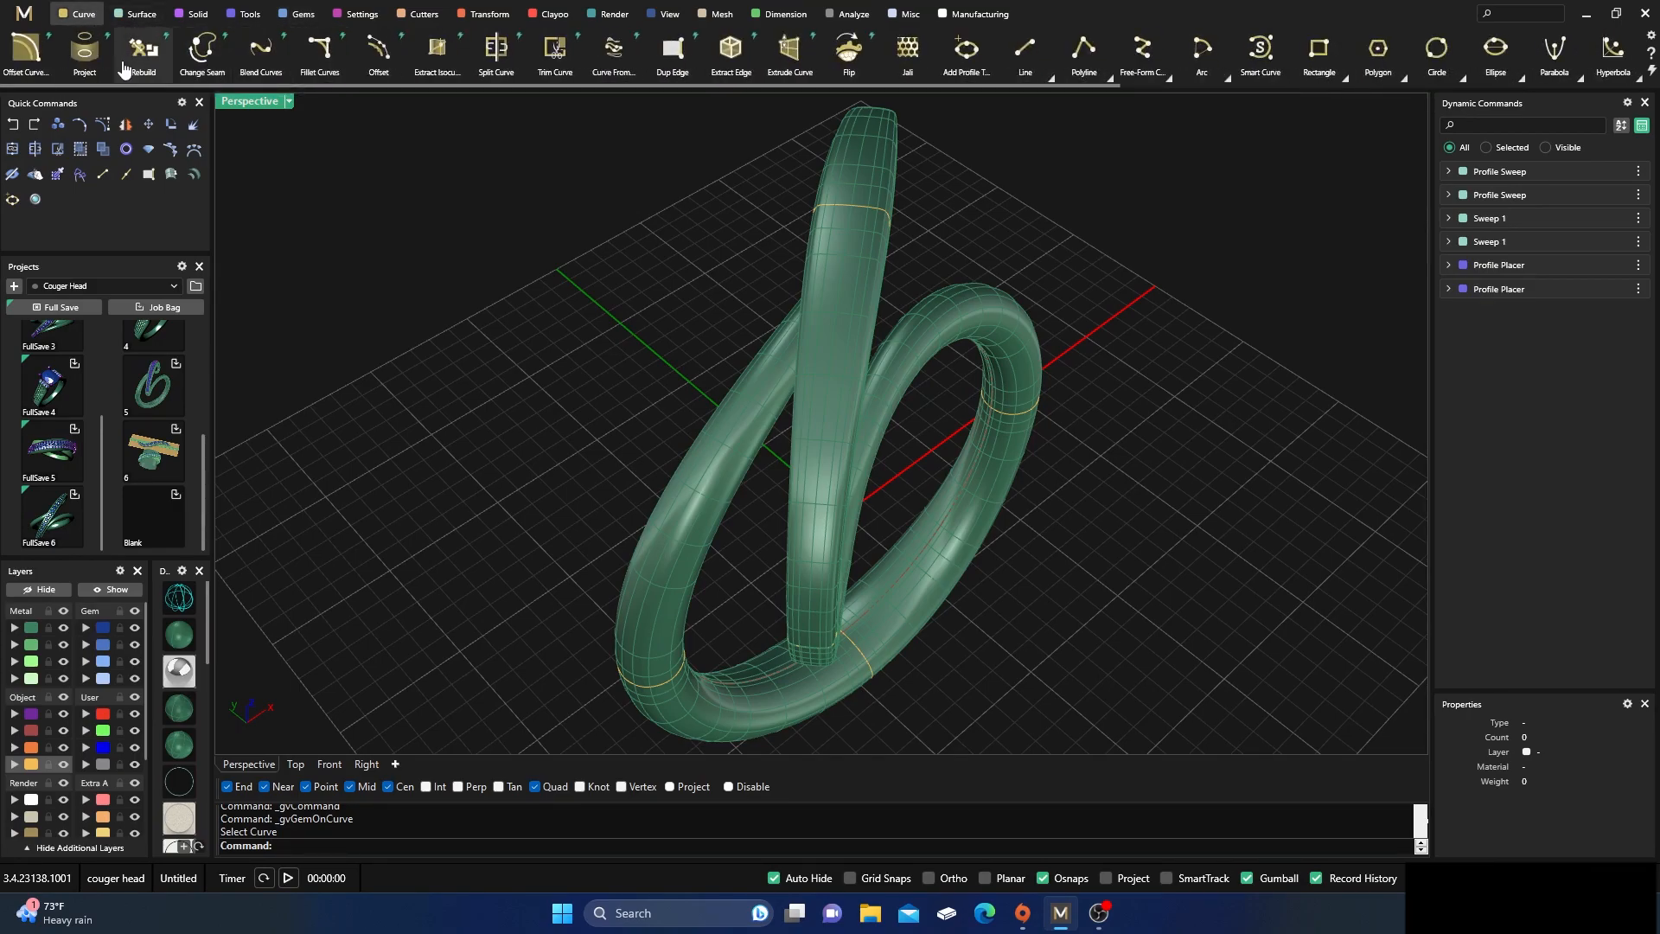
click(447, 75)
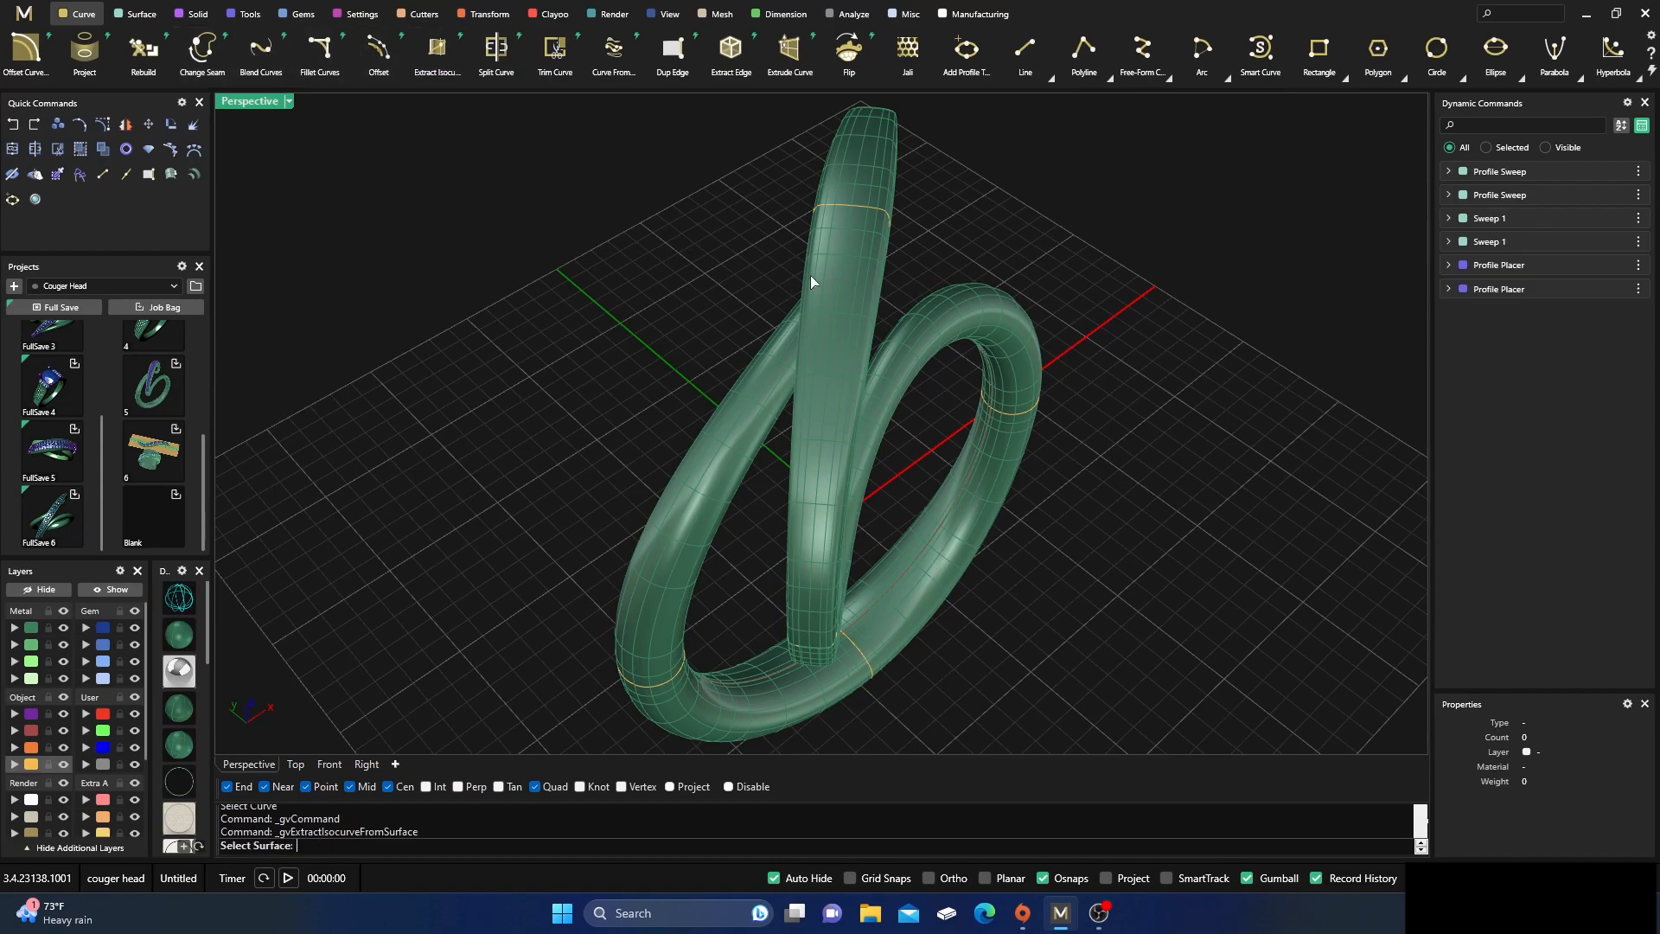
click(839, 287)
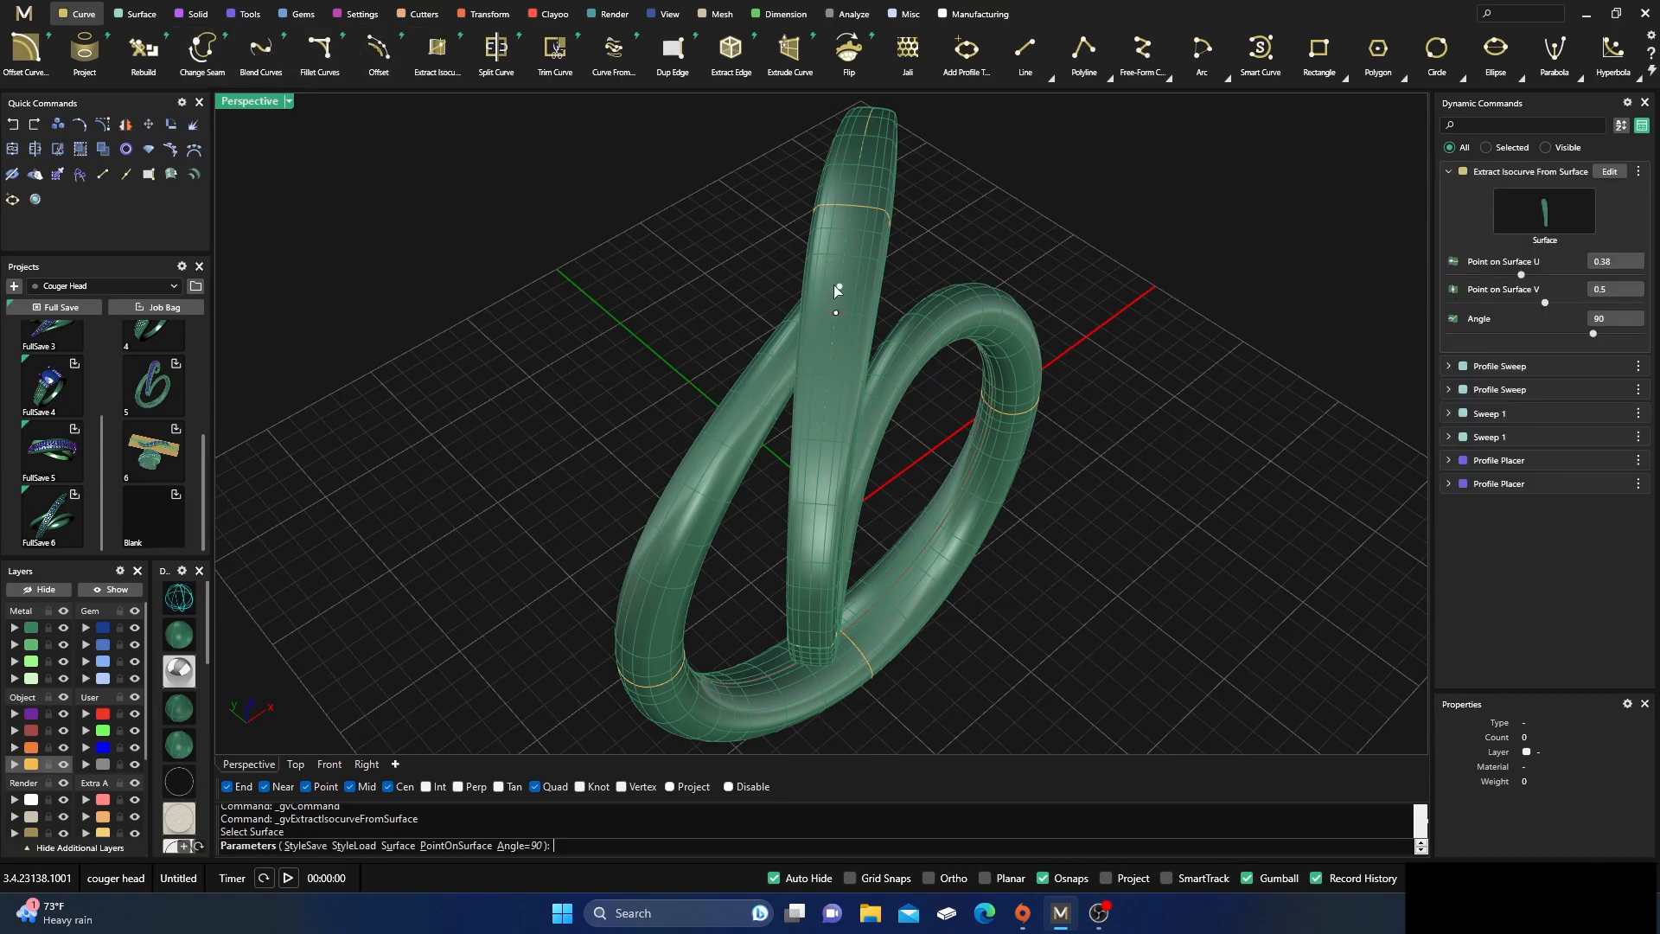
key(Return)
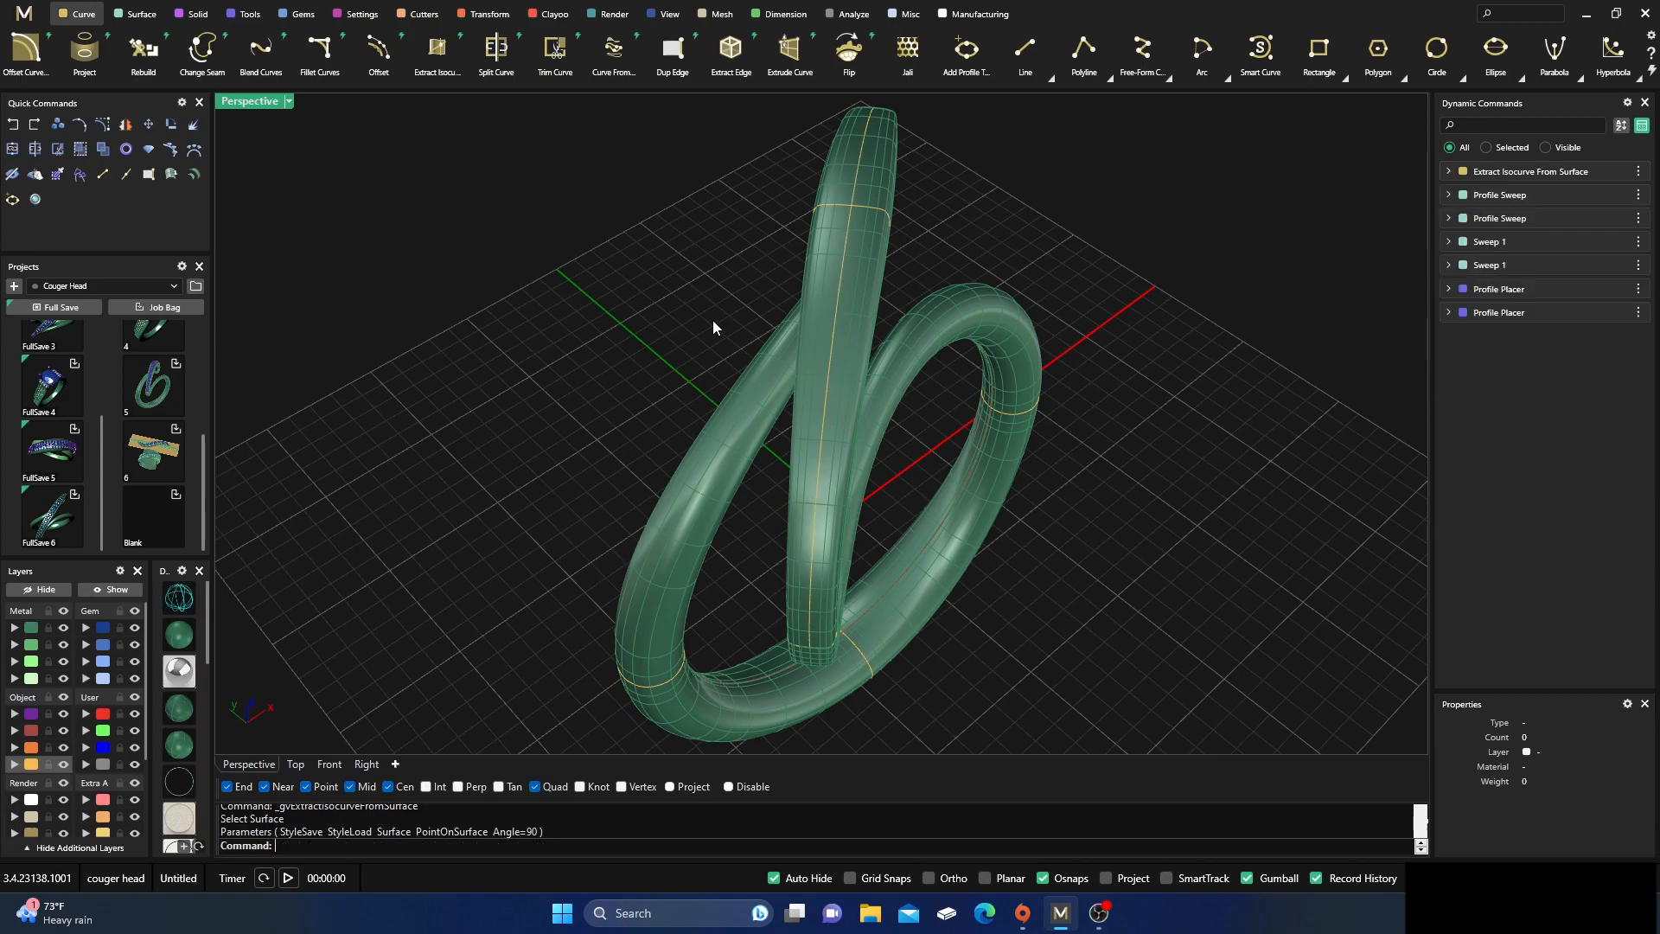
Place round diamonds with Gem on Curve along the extracted isocurve, extending the End Position to 0.96
click(842, 275)
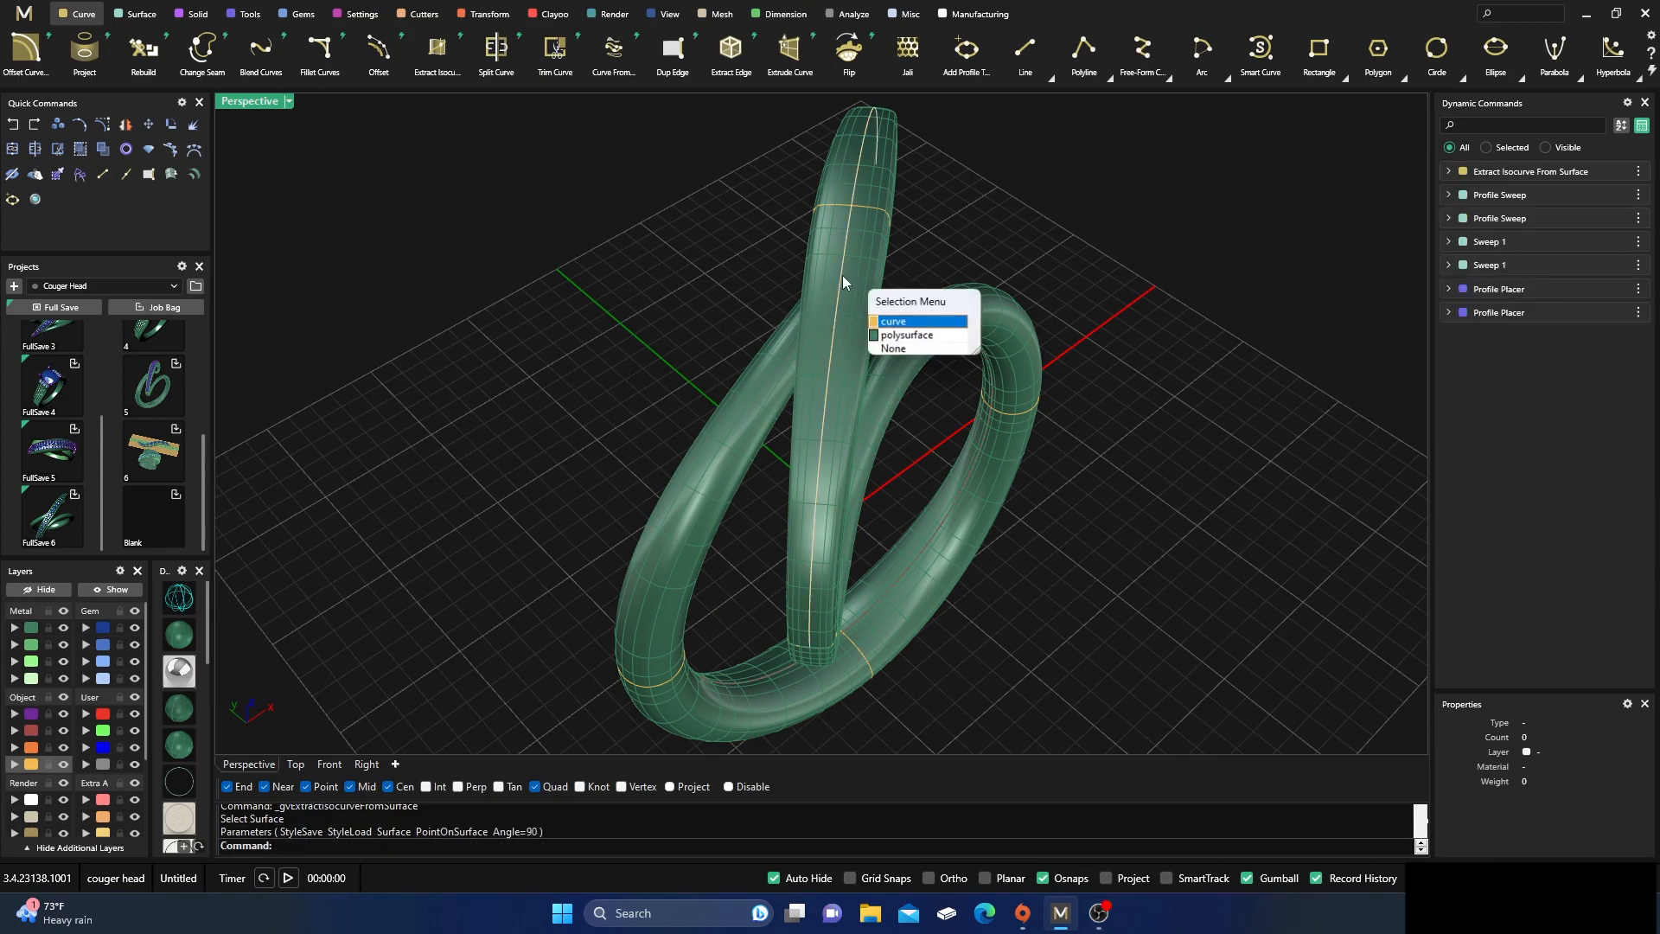
click(891, 332)
click(303, 14)
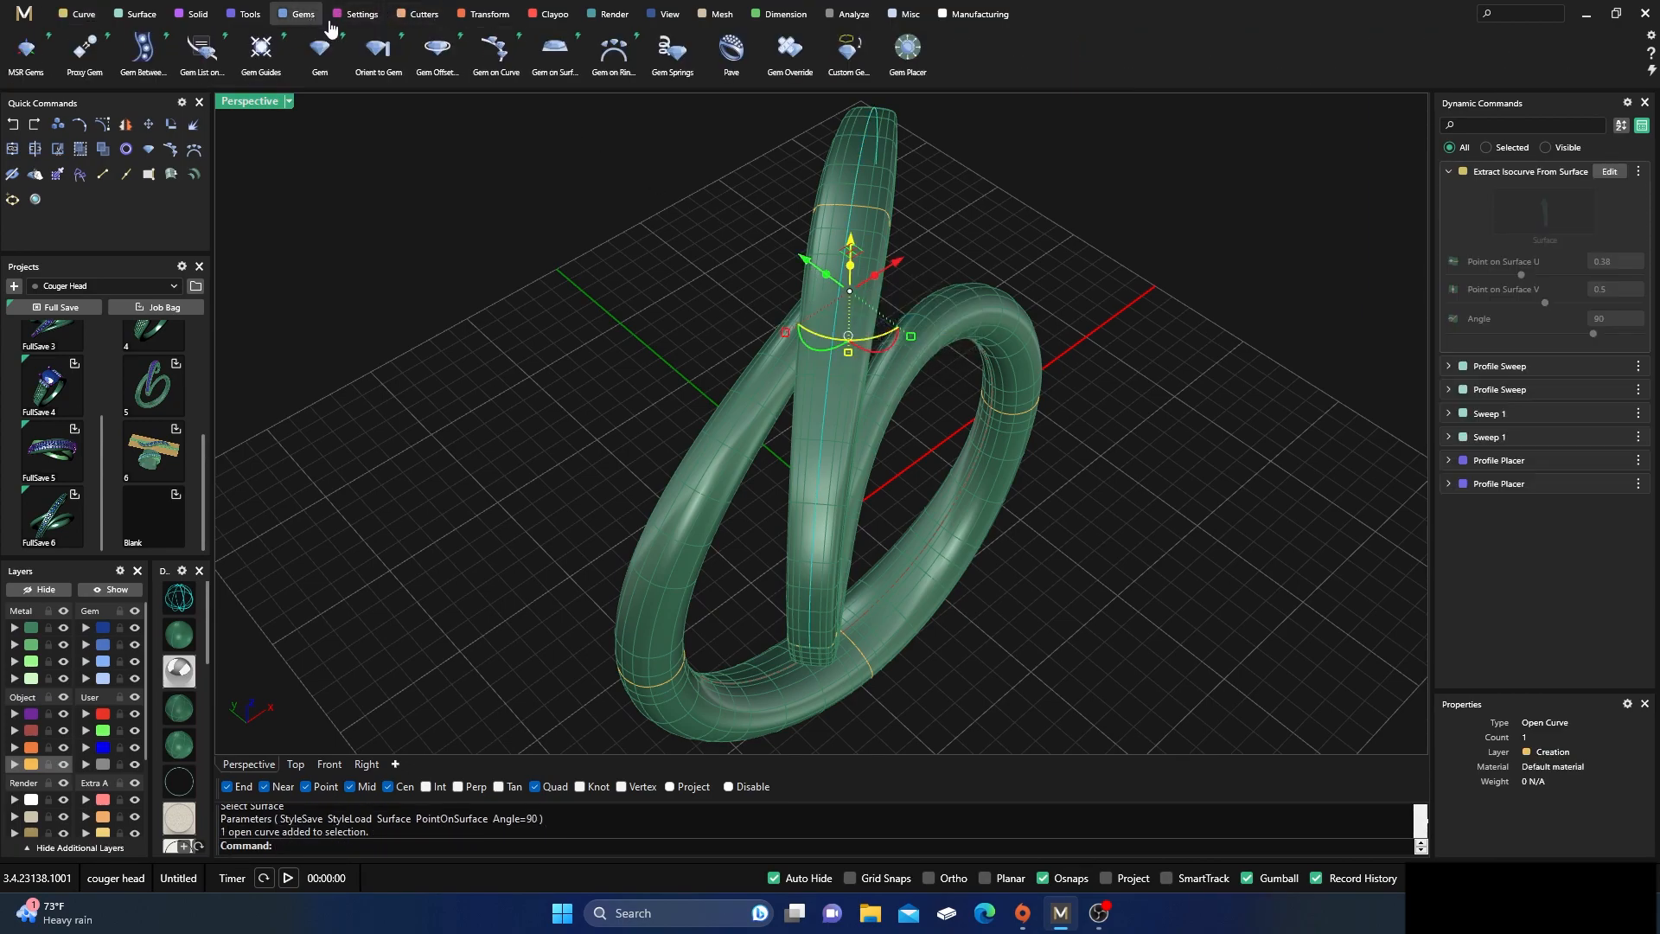
click(496, 52)
right_drag(966, 470, 723, 459)
drag(1021, 237, 496, 351)
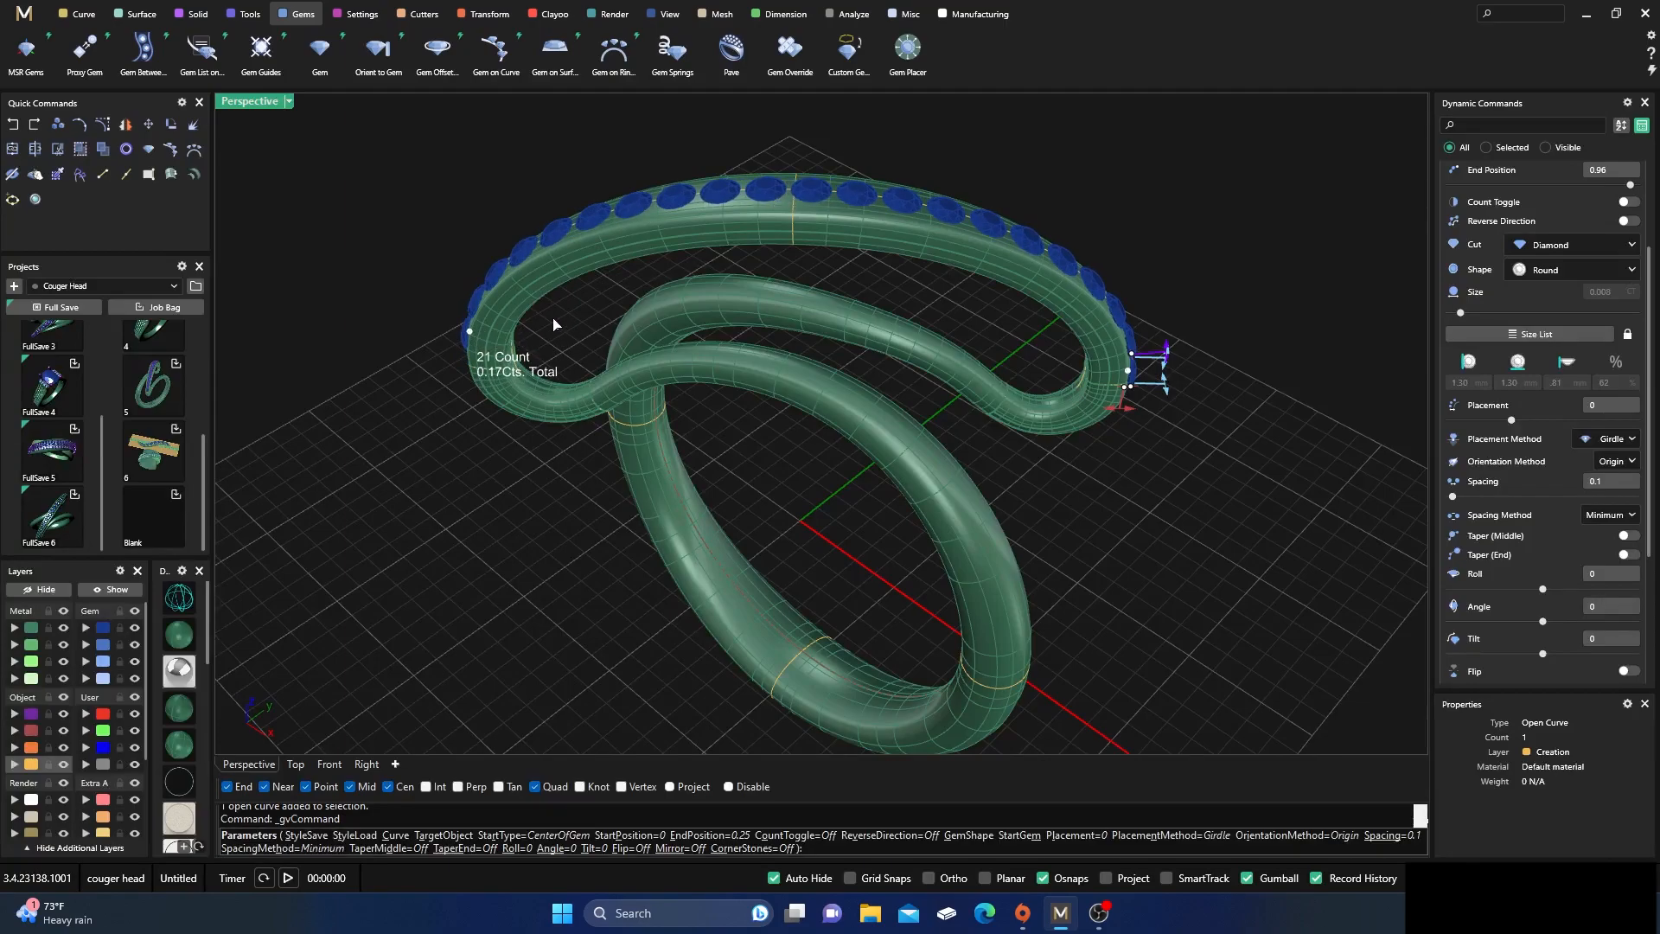
Assign the upper arc band as the Target Object for the row of gems
scroll(1575, 293, up, 3)
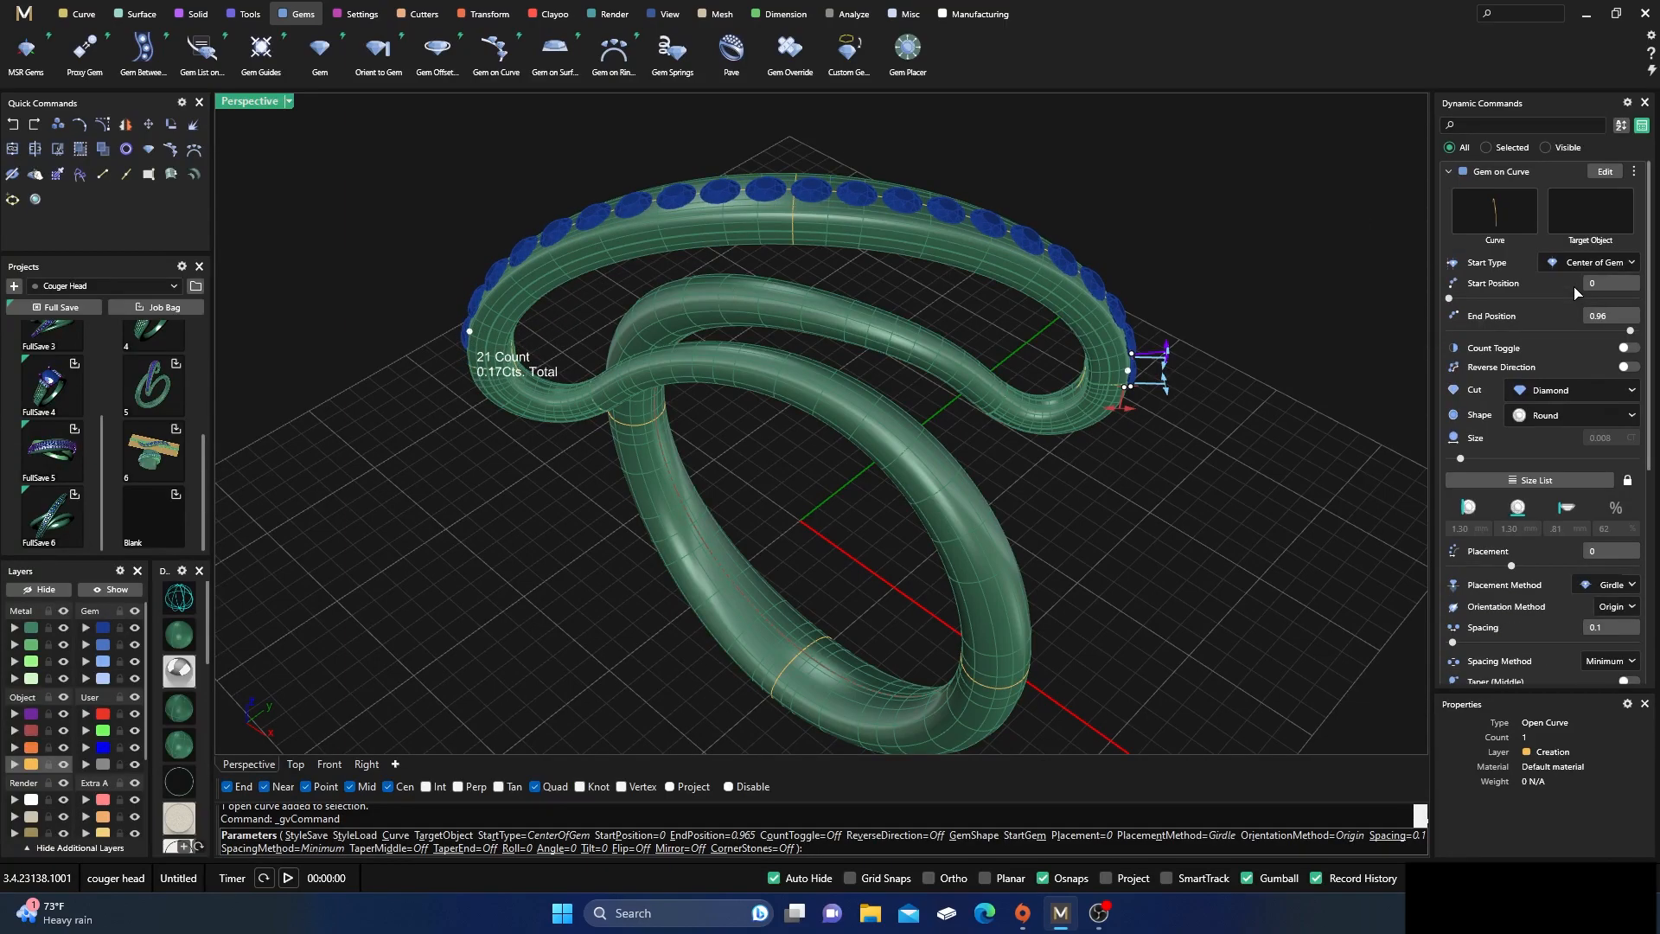
click(1587, 227)
right_drag(1285, 370, 1142, 380)
click(901, 335)
Reduce the starting gem size of the row on the arc band to about 0.8 mm
right_drag(904, 344, 1048, 386)
scroll(917, 421, up, 5)
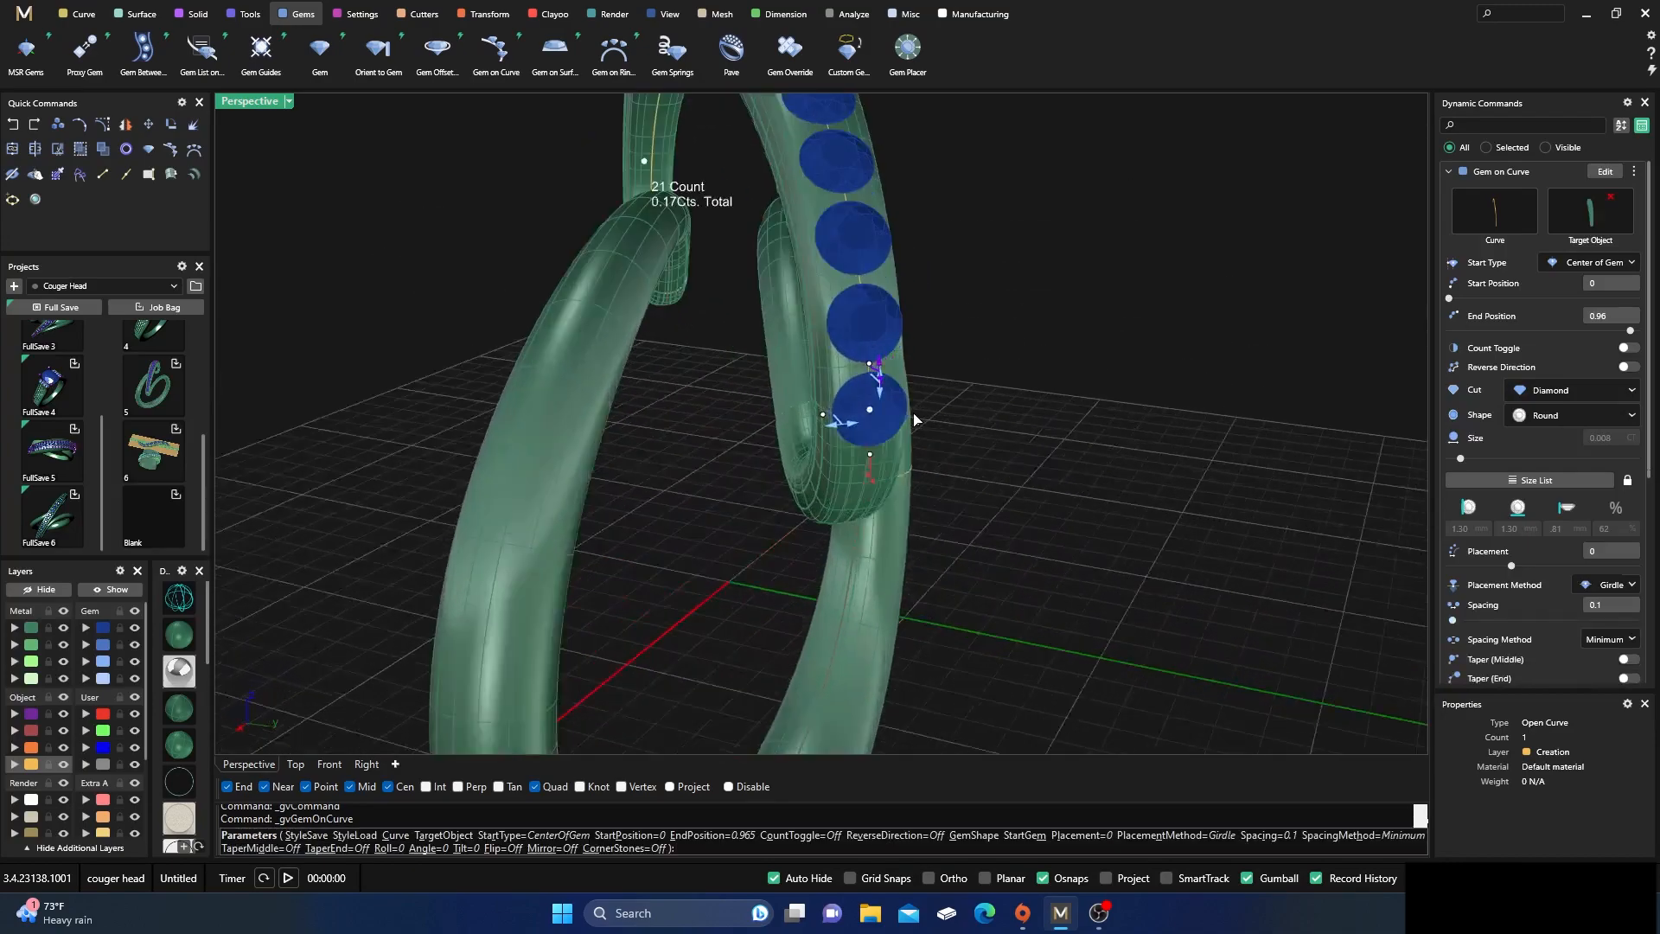
scroll(914, 421, up, 2)
right_drag(912, 439, 889, 420)
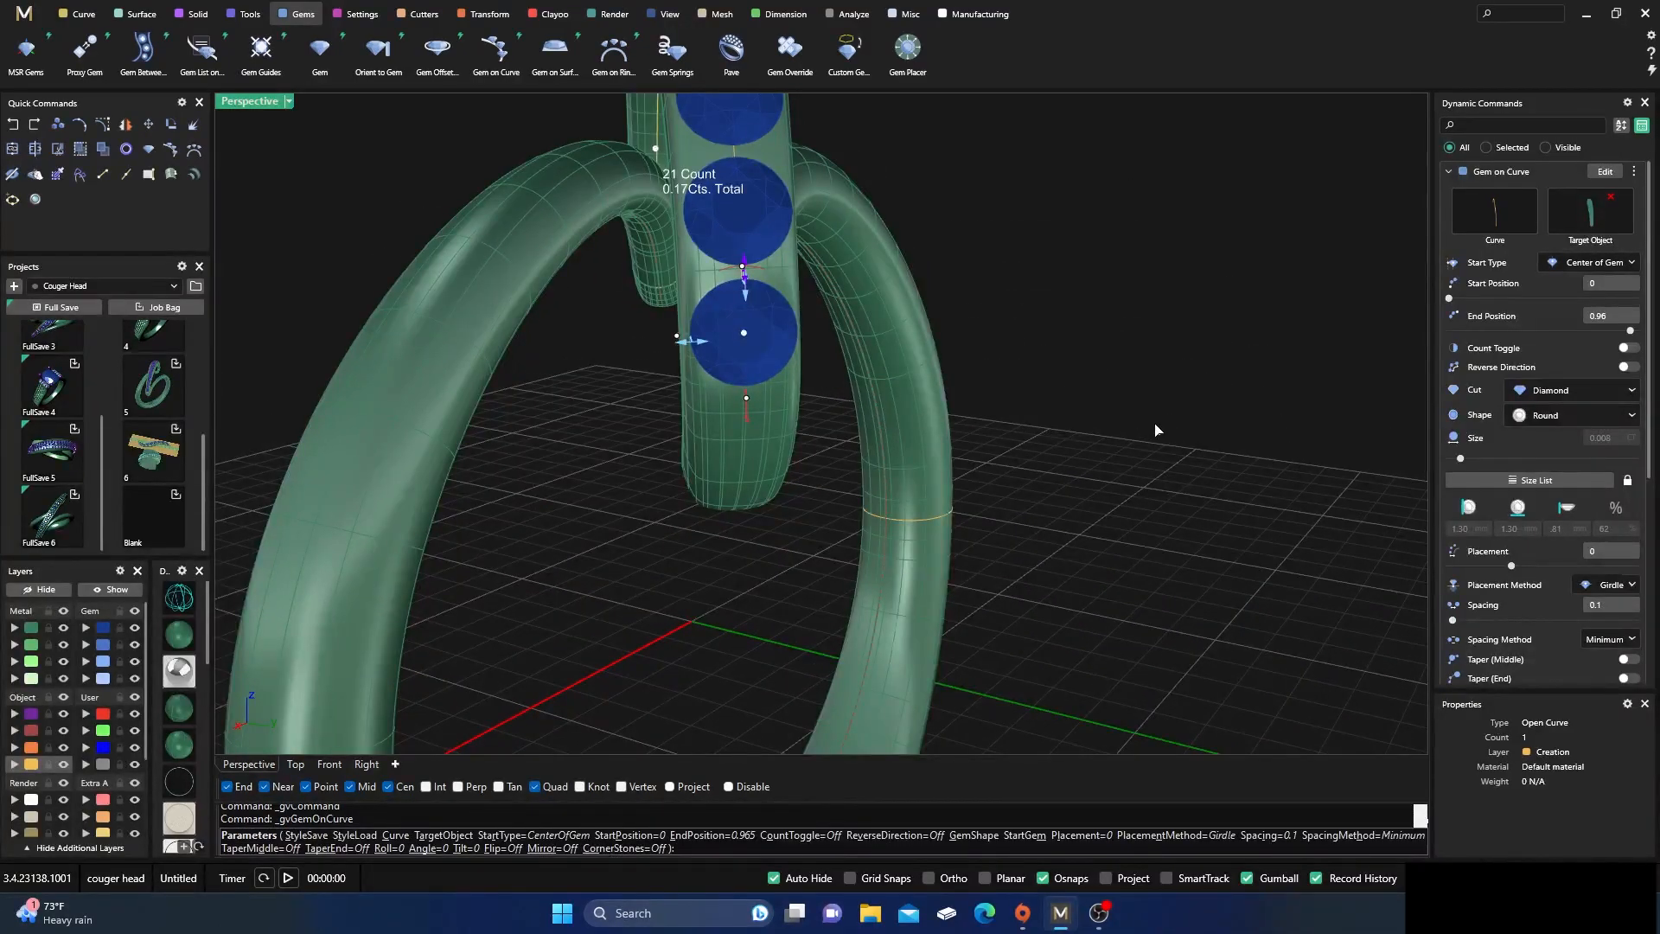
drag(701, 353, 717, 358)
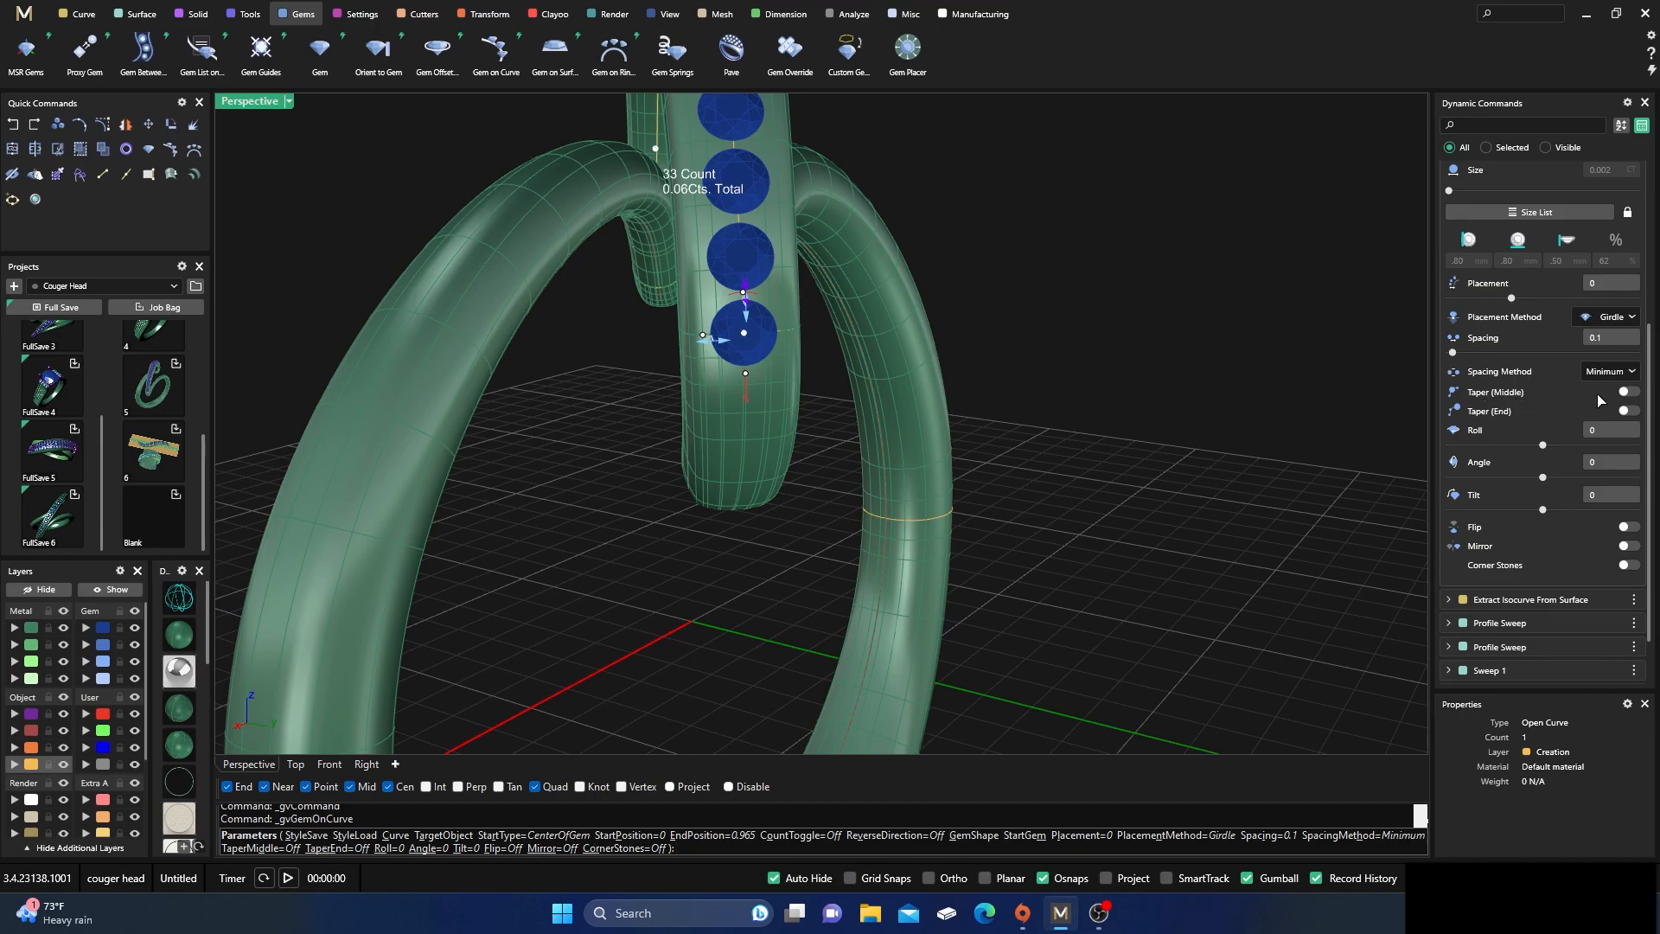
Enable Taper (Middle) for the row of gems on the arc band
click(1632, 393)
scroll(1160, 415, down, 8)
right_drag(1035, 486, 650, 421)
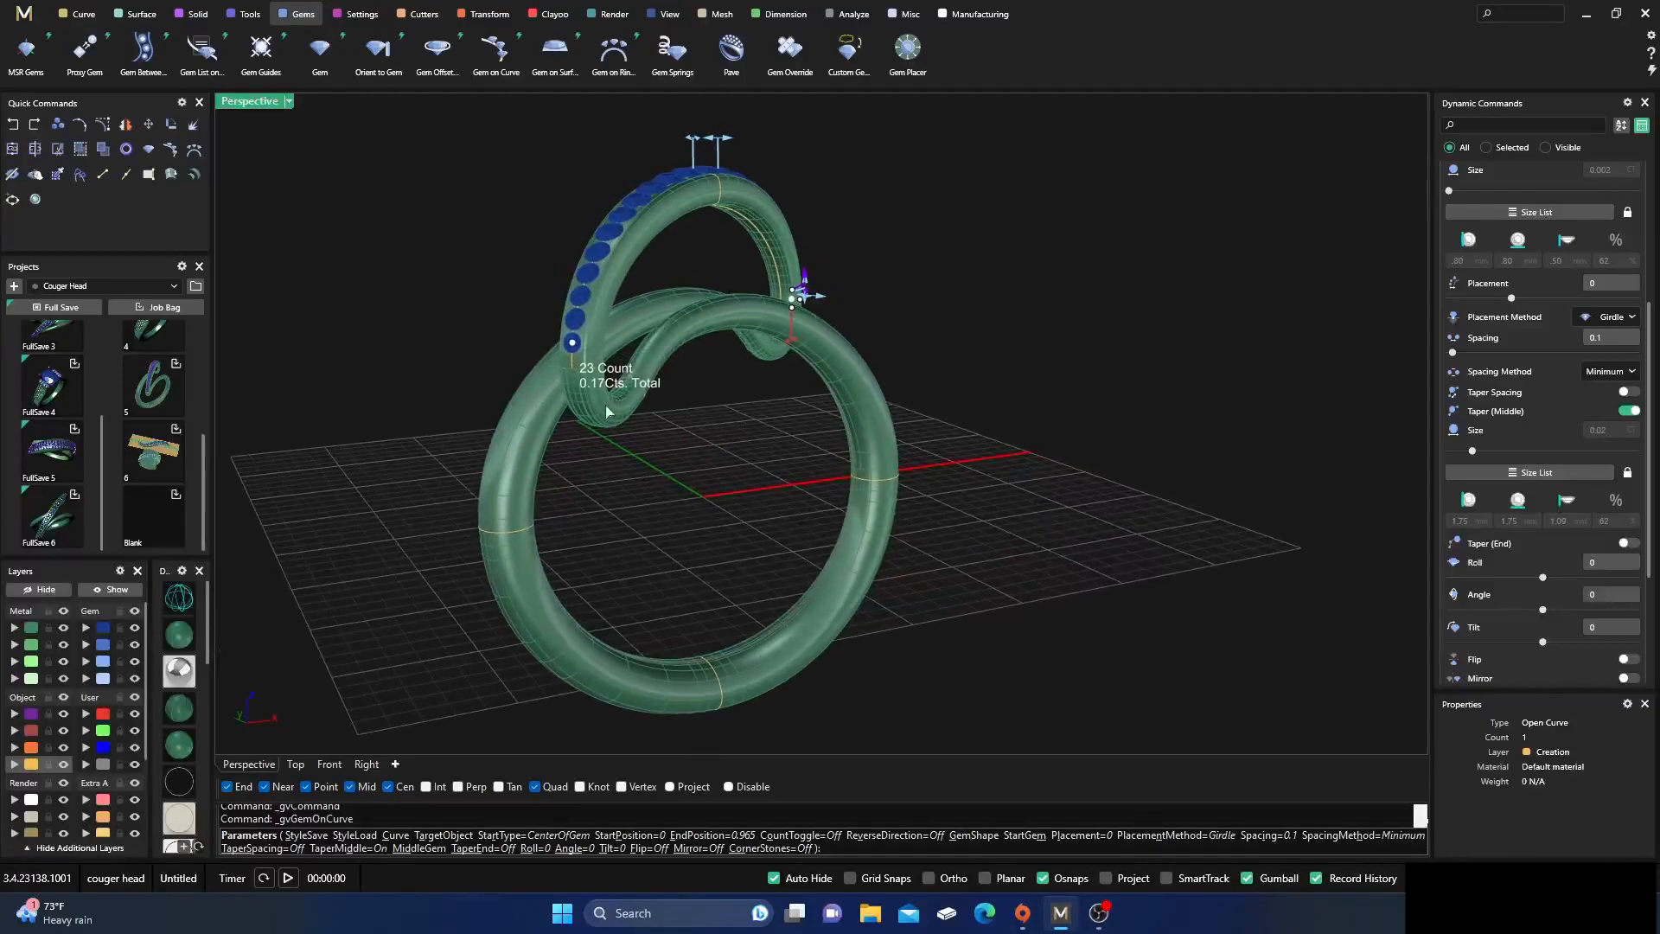
Move the first gem of the row along the arc band to a Start Position of about 0.03
scroll(650, 421, up, 3)
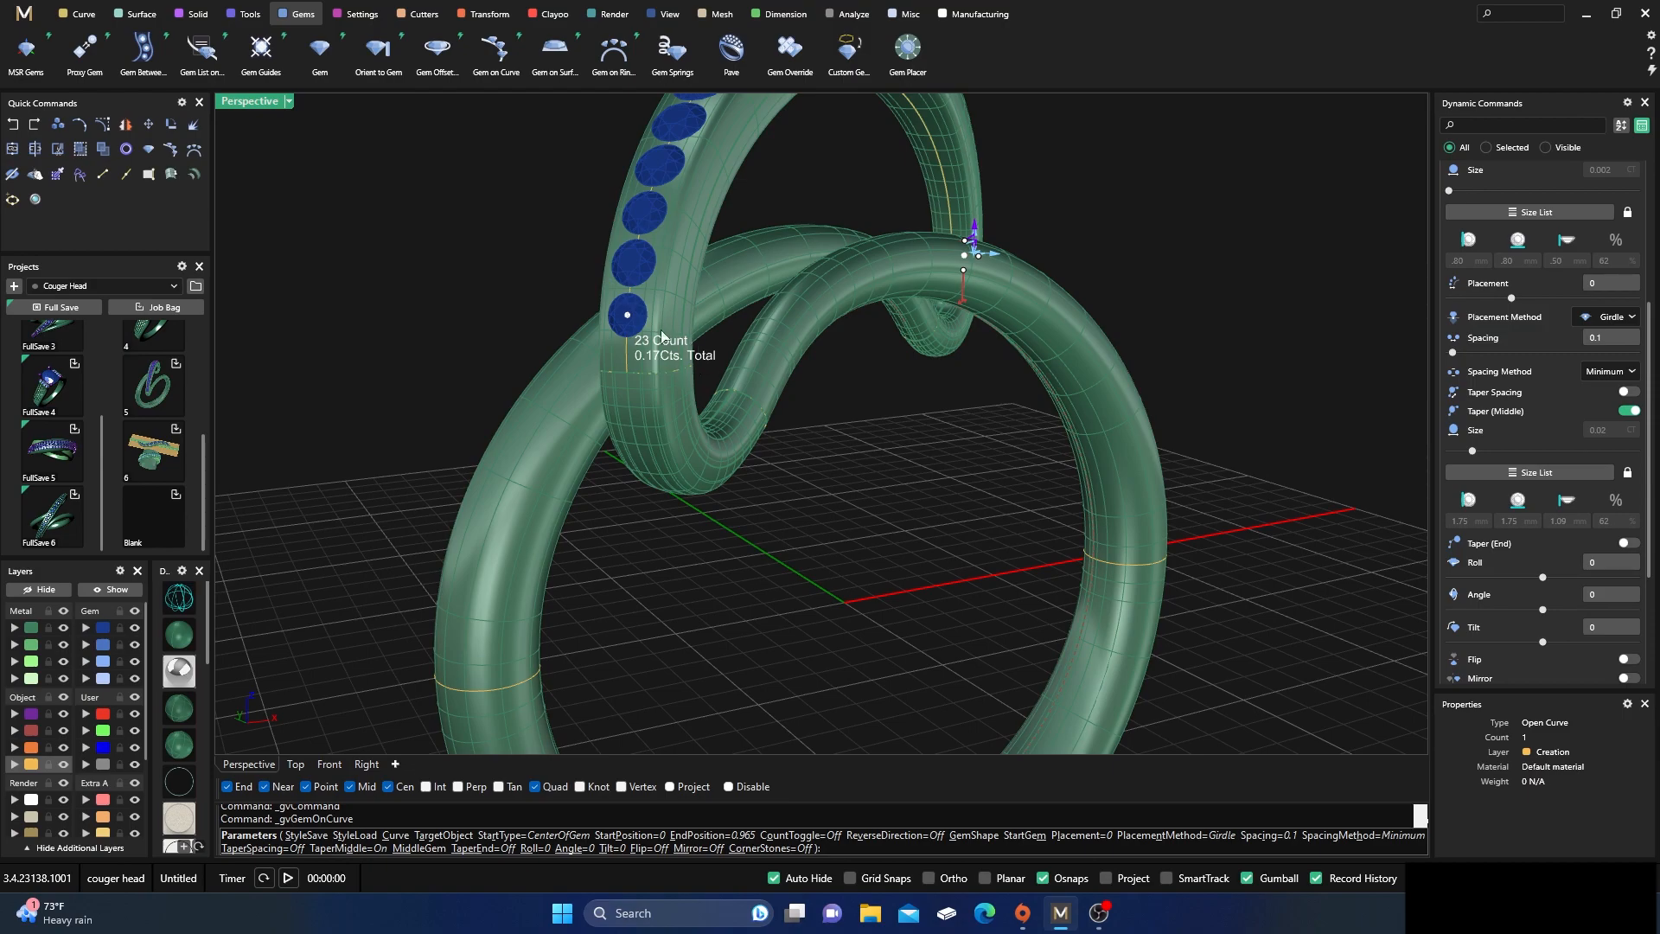
right_drag(813, 557, 391, 542)
scroll(1009, 328, up, 4)
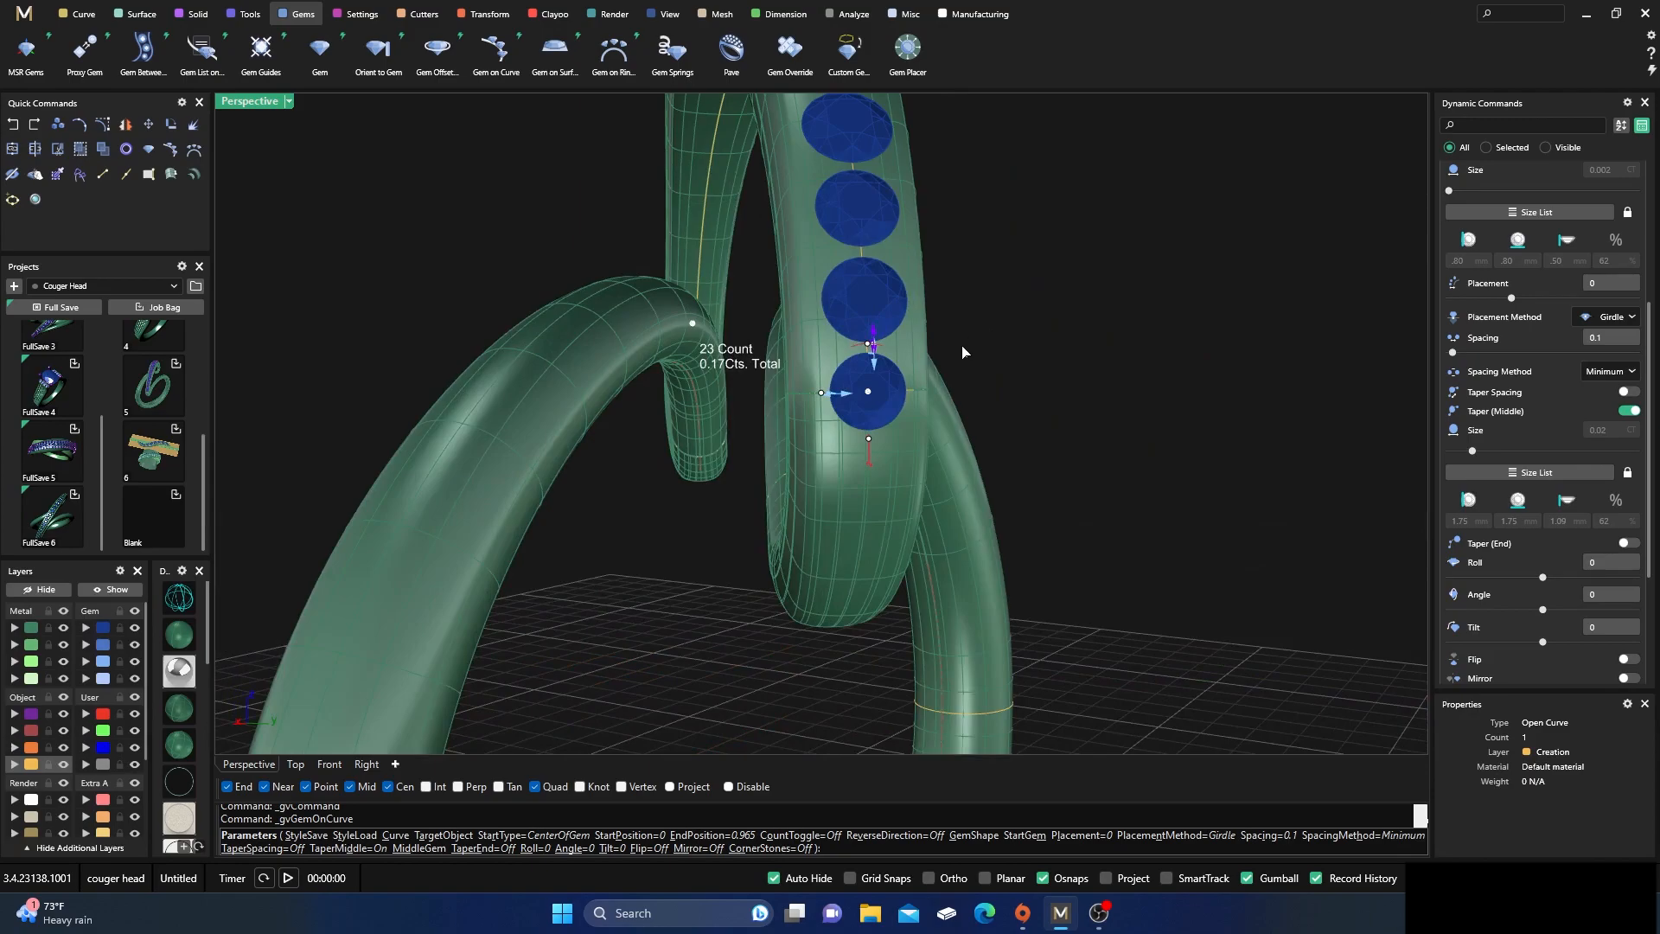
right_drag(884, 393, 562, 418)
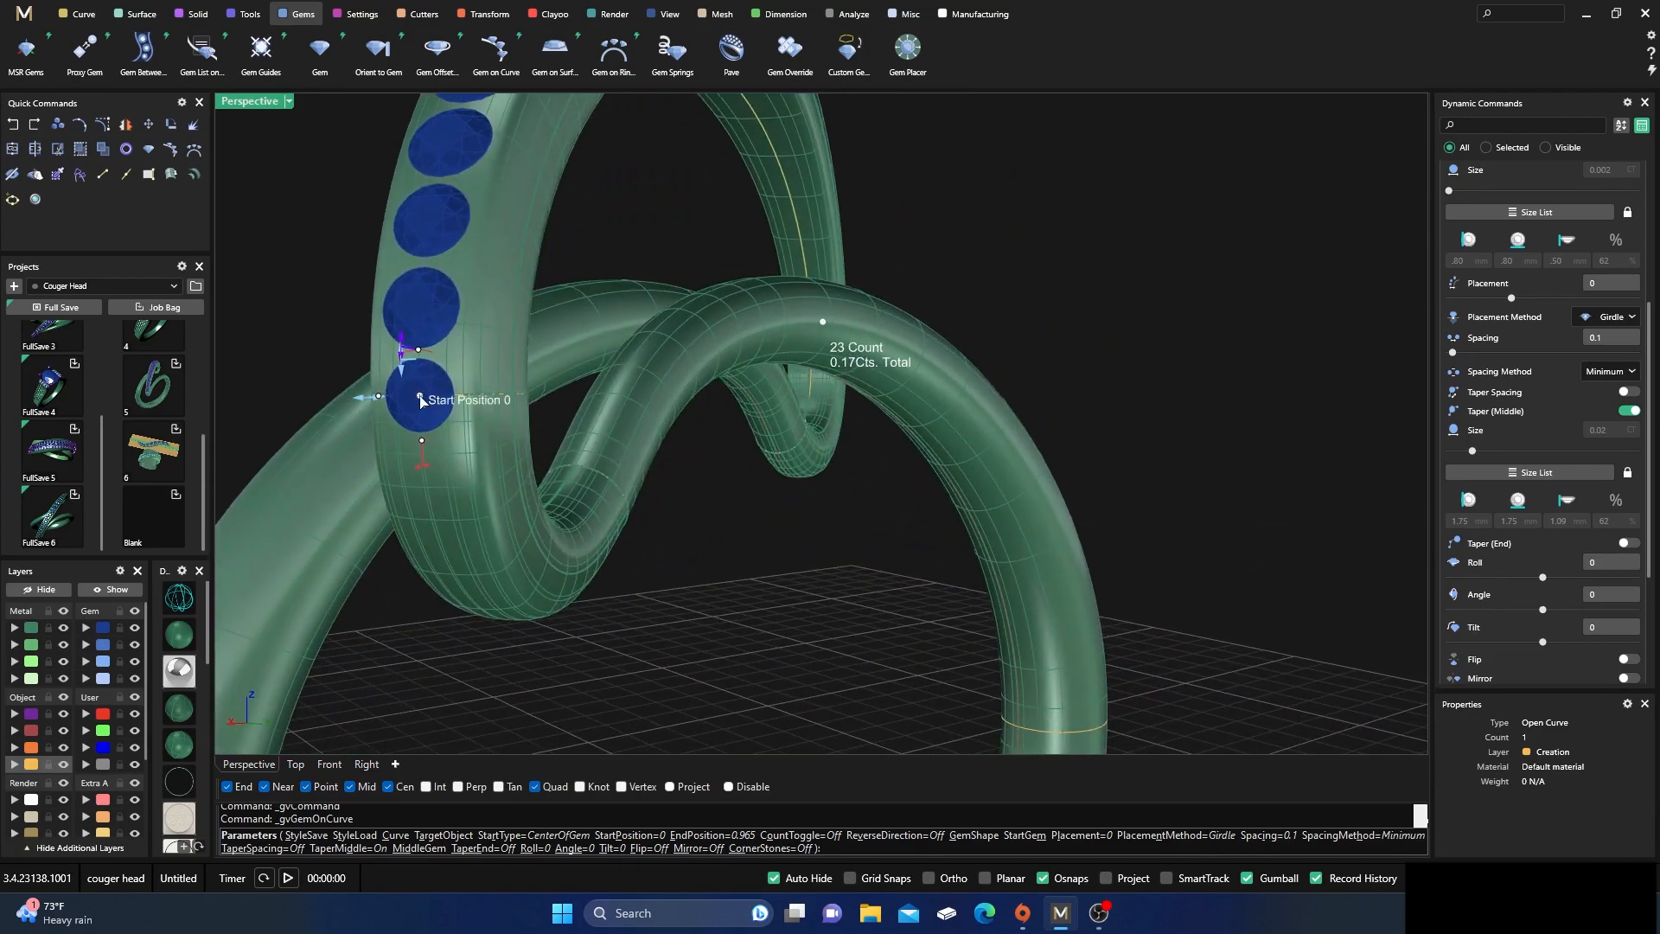
drag(426, 373, 446, 286)
scroll(446, 337, up, 3)
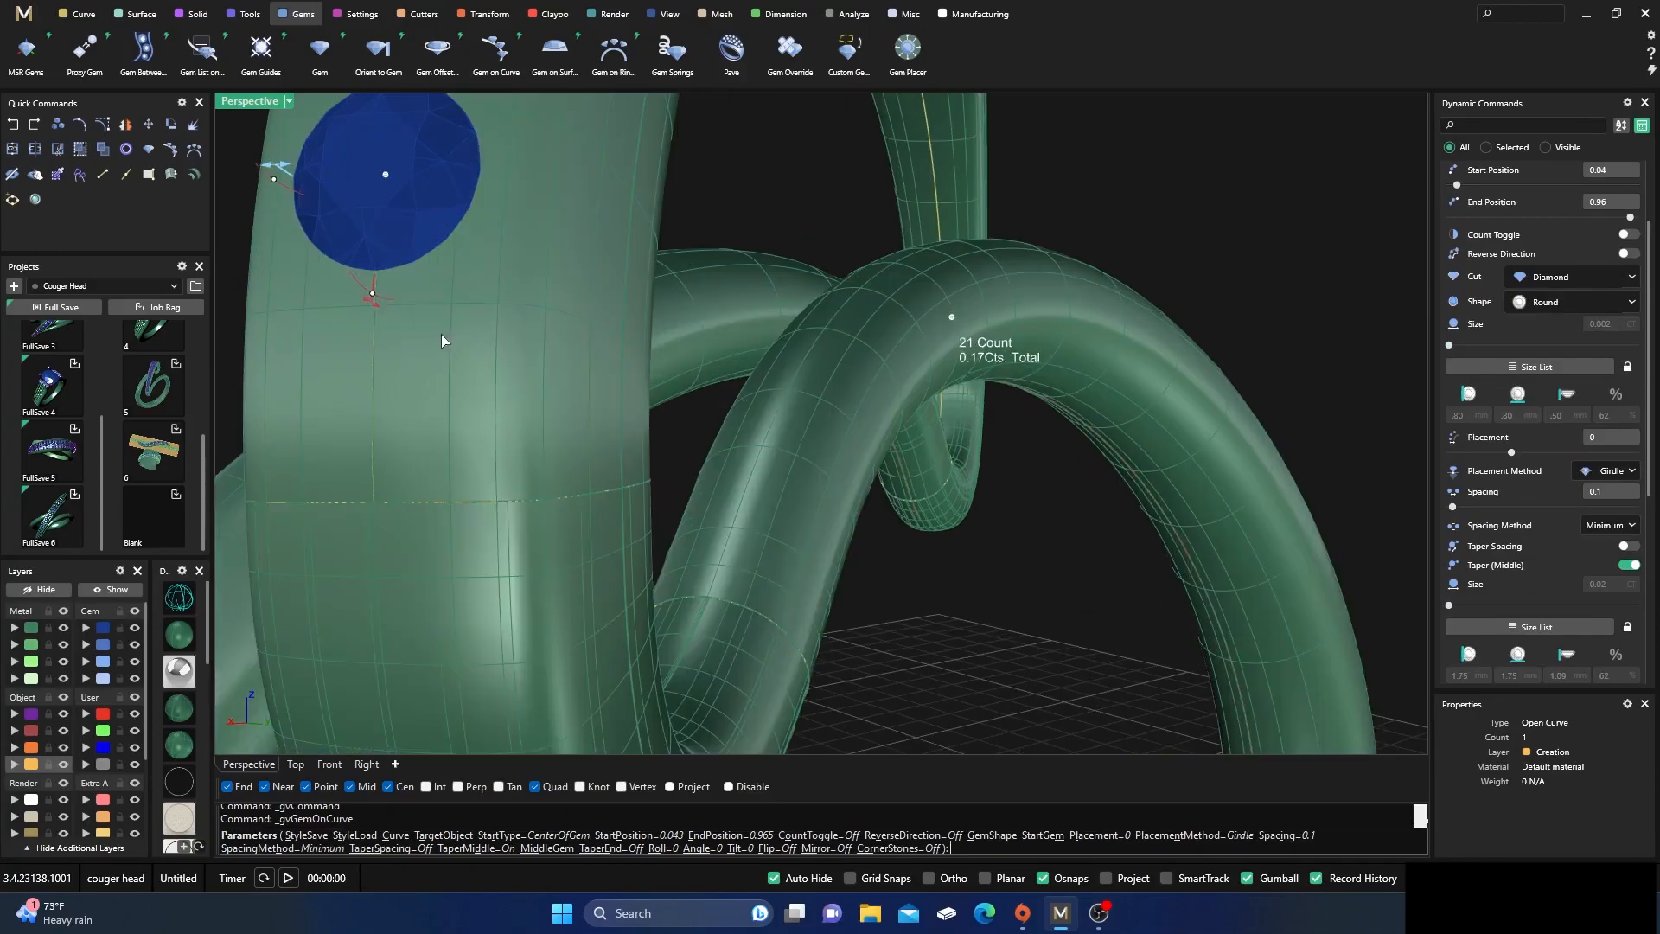
scroll(708, 415, down, 7)
right_drag(921, 536, 372, 550)
scroll(964, 465, up, 3)
scroll(916, 445, up, 5)
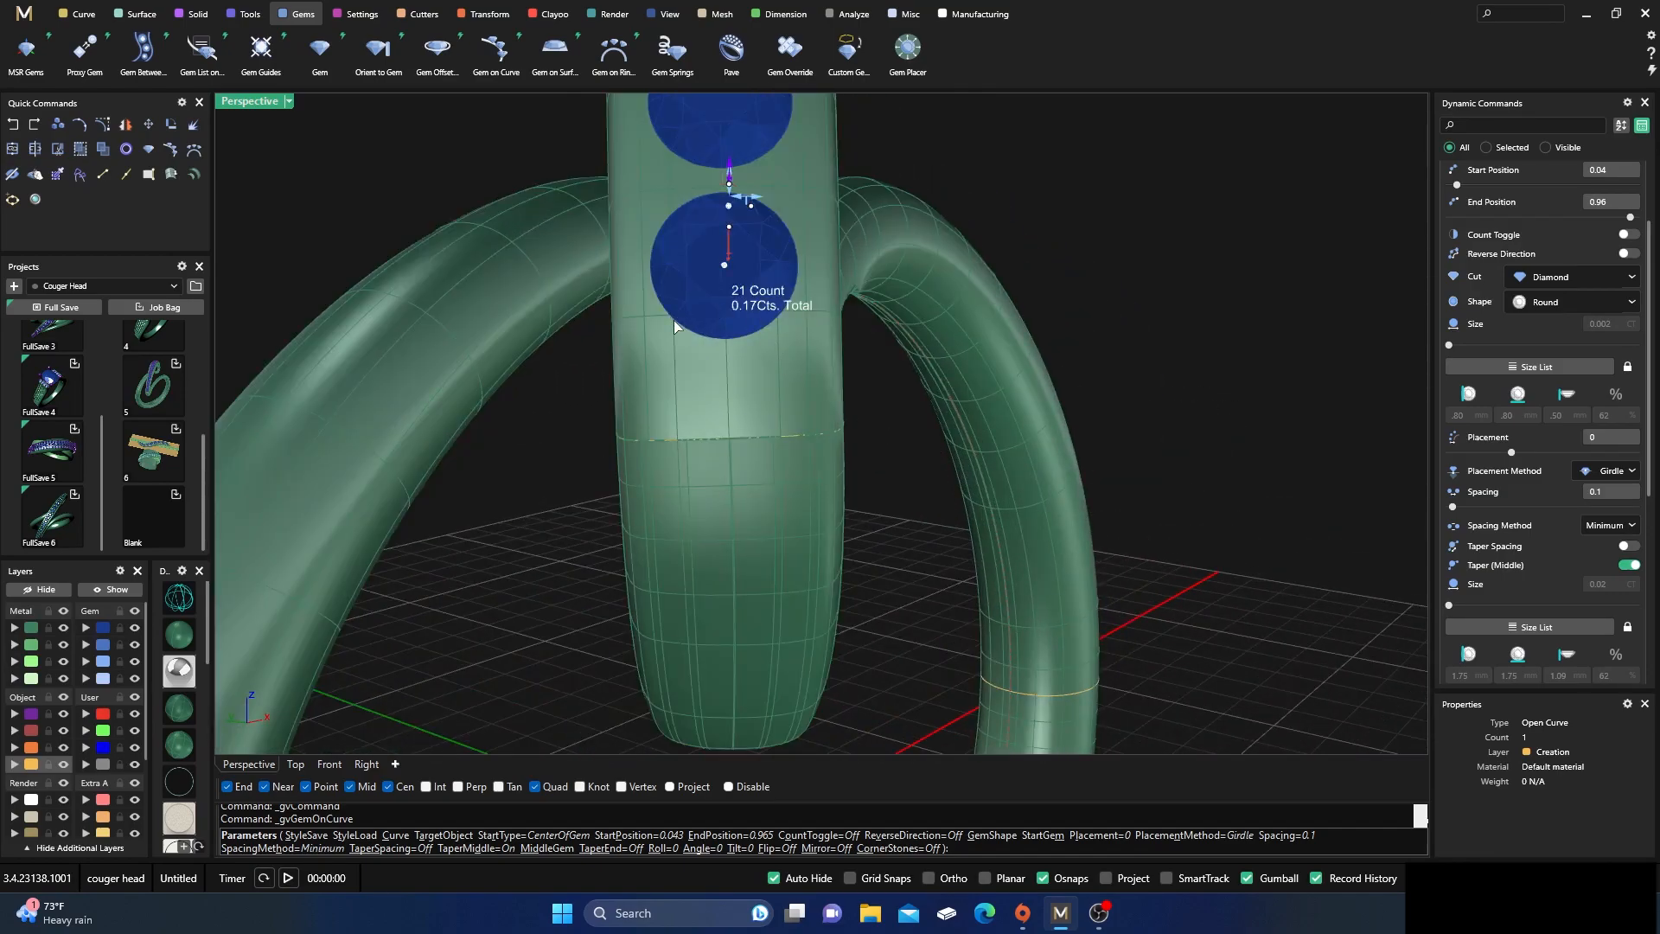
scroll(694, 334, down, 6)
right_drag(484, 439, 1025, 438)
scroll(929, 363, up, 4)
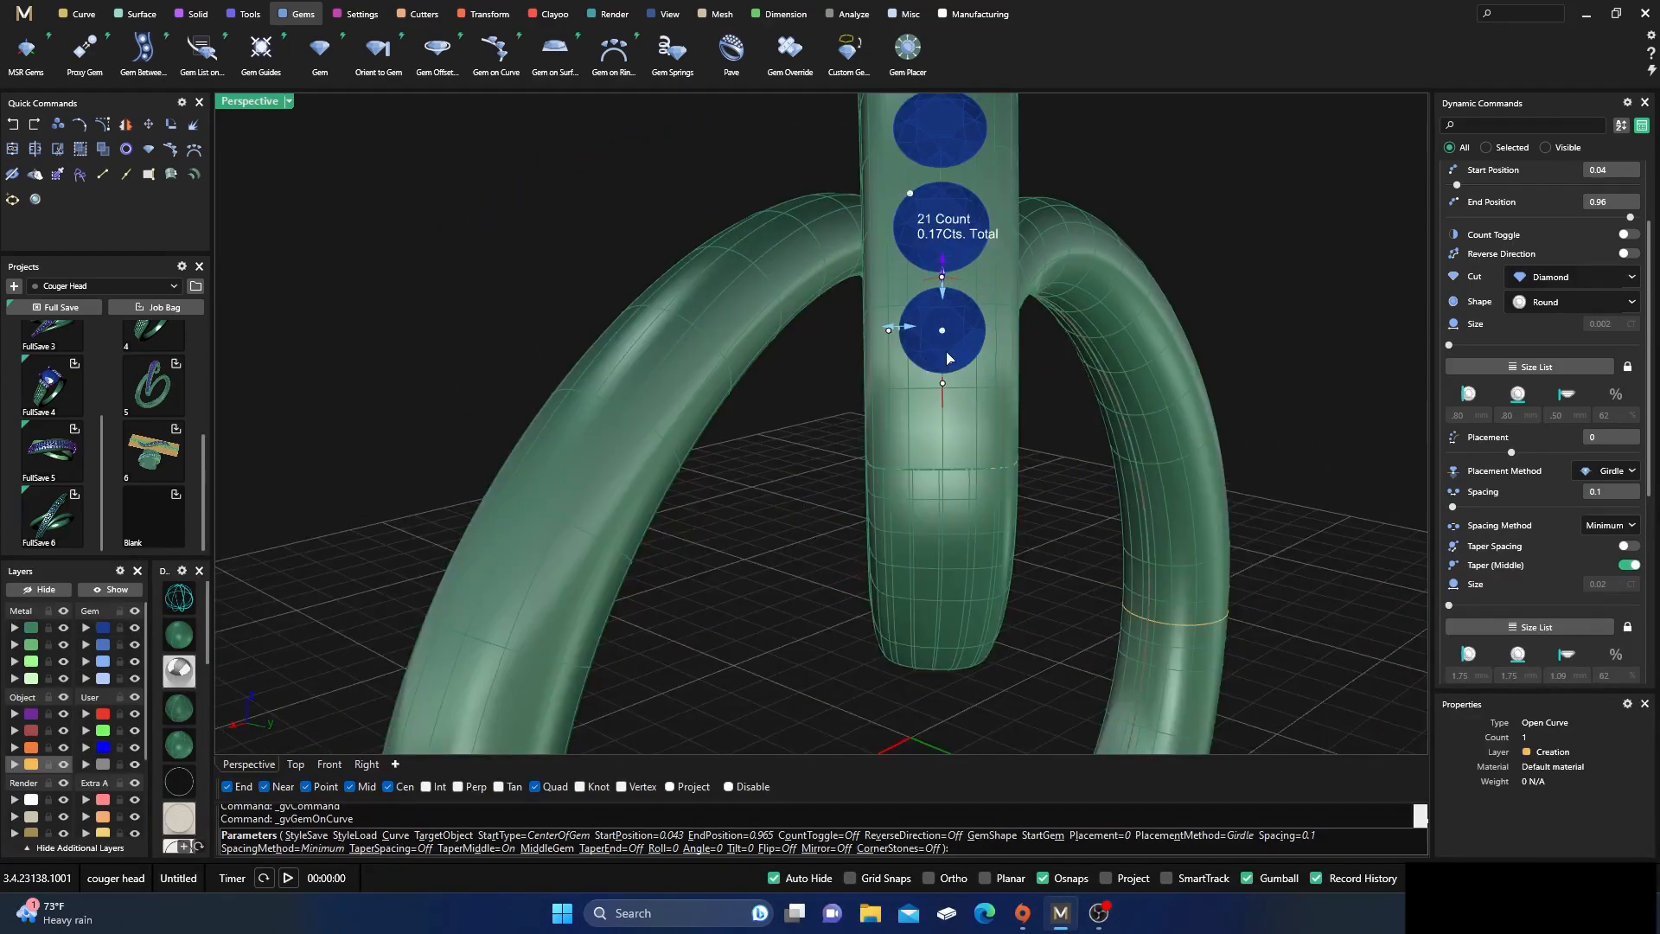
drag(942, 331, 944, 367)
Increase the spacing between the gems in the row on the arc band to 0.15 mm
right_drag(945, 367, 775, 533)
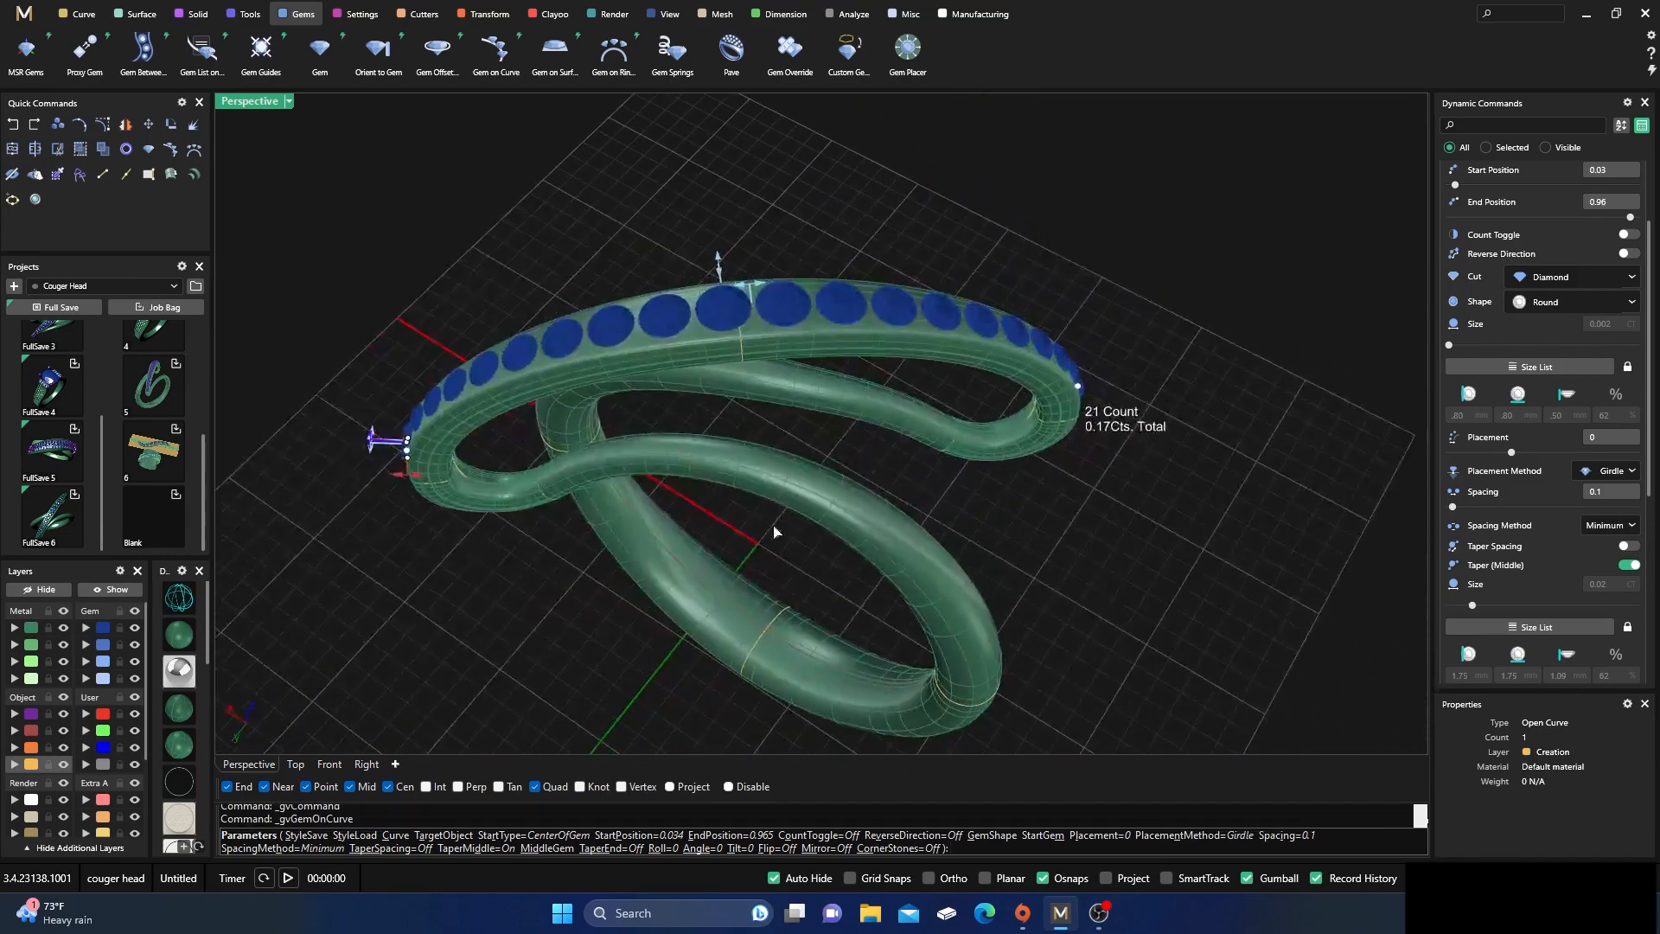
right_drag(809, 469, 799, 475)
right_drag(972, 502, 1115, 426)
scroll(837, 208, up, 2)
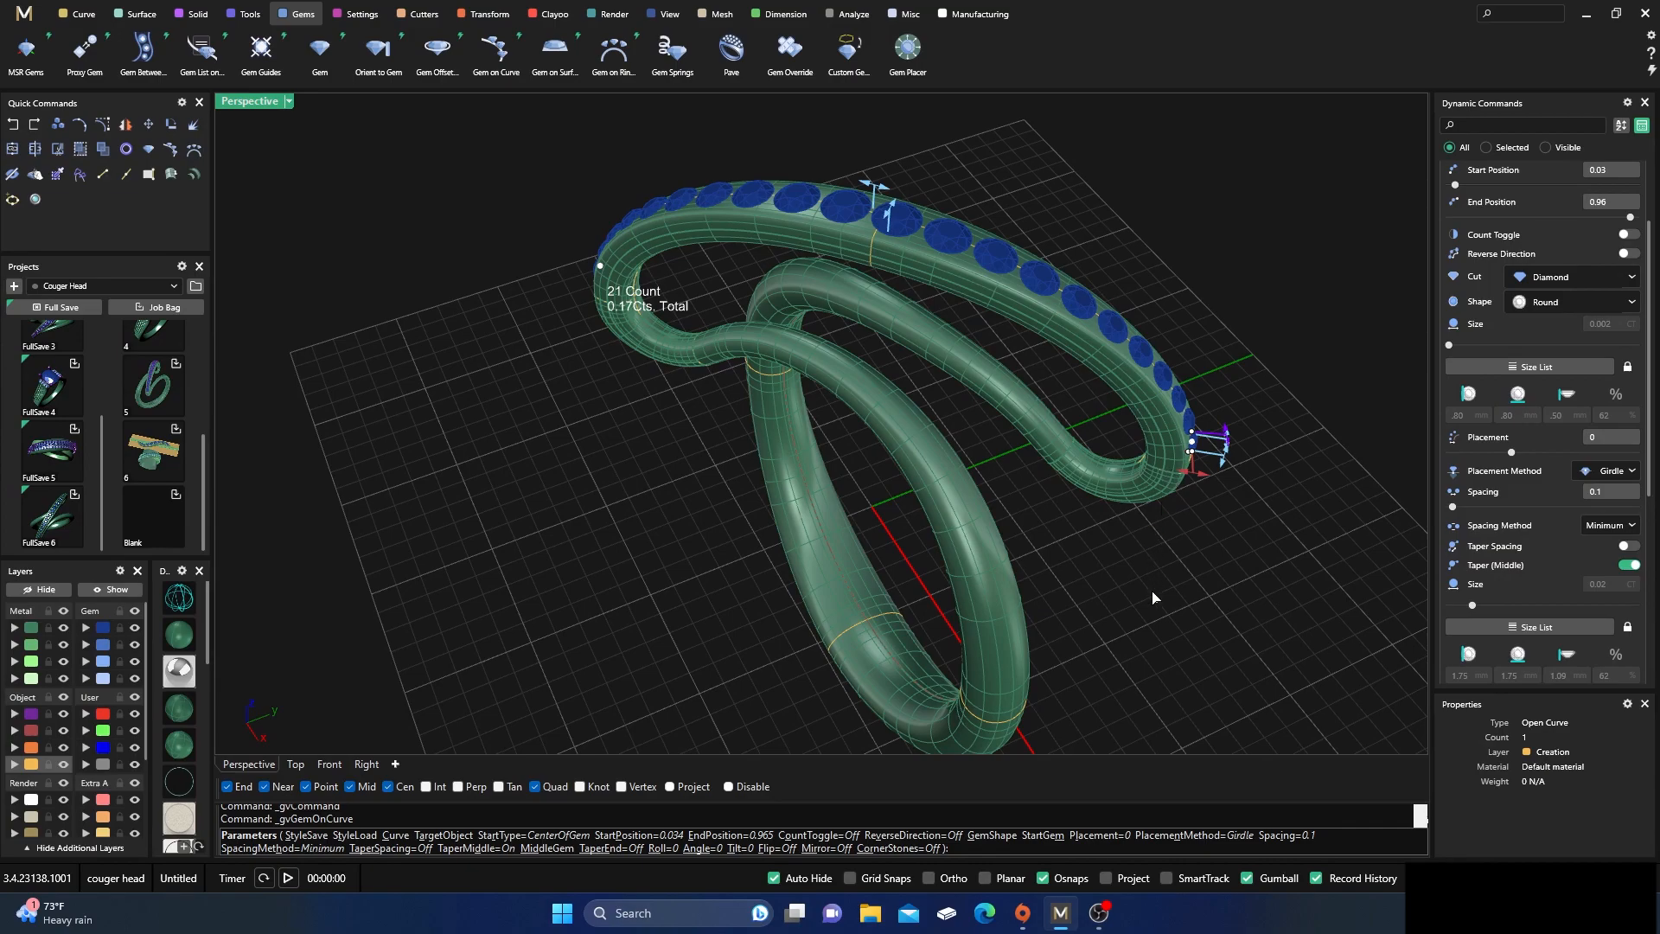
right_drag(1155, 597, 1141, 551)
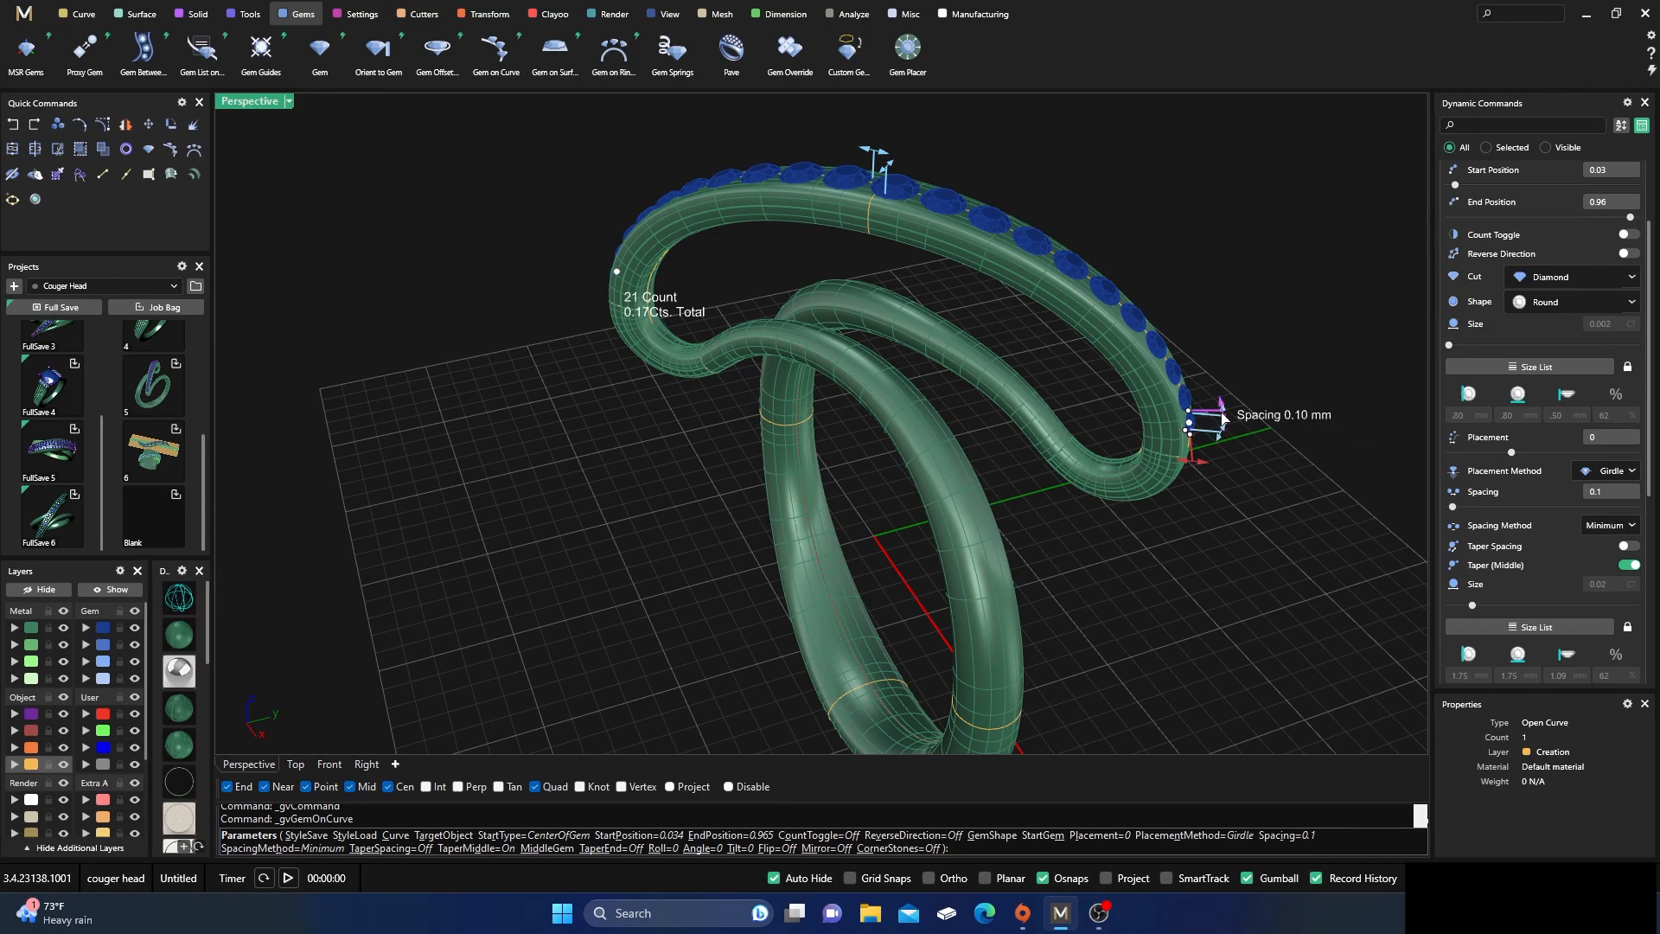
drag(1224, 419, 1222, 415)
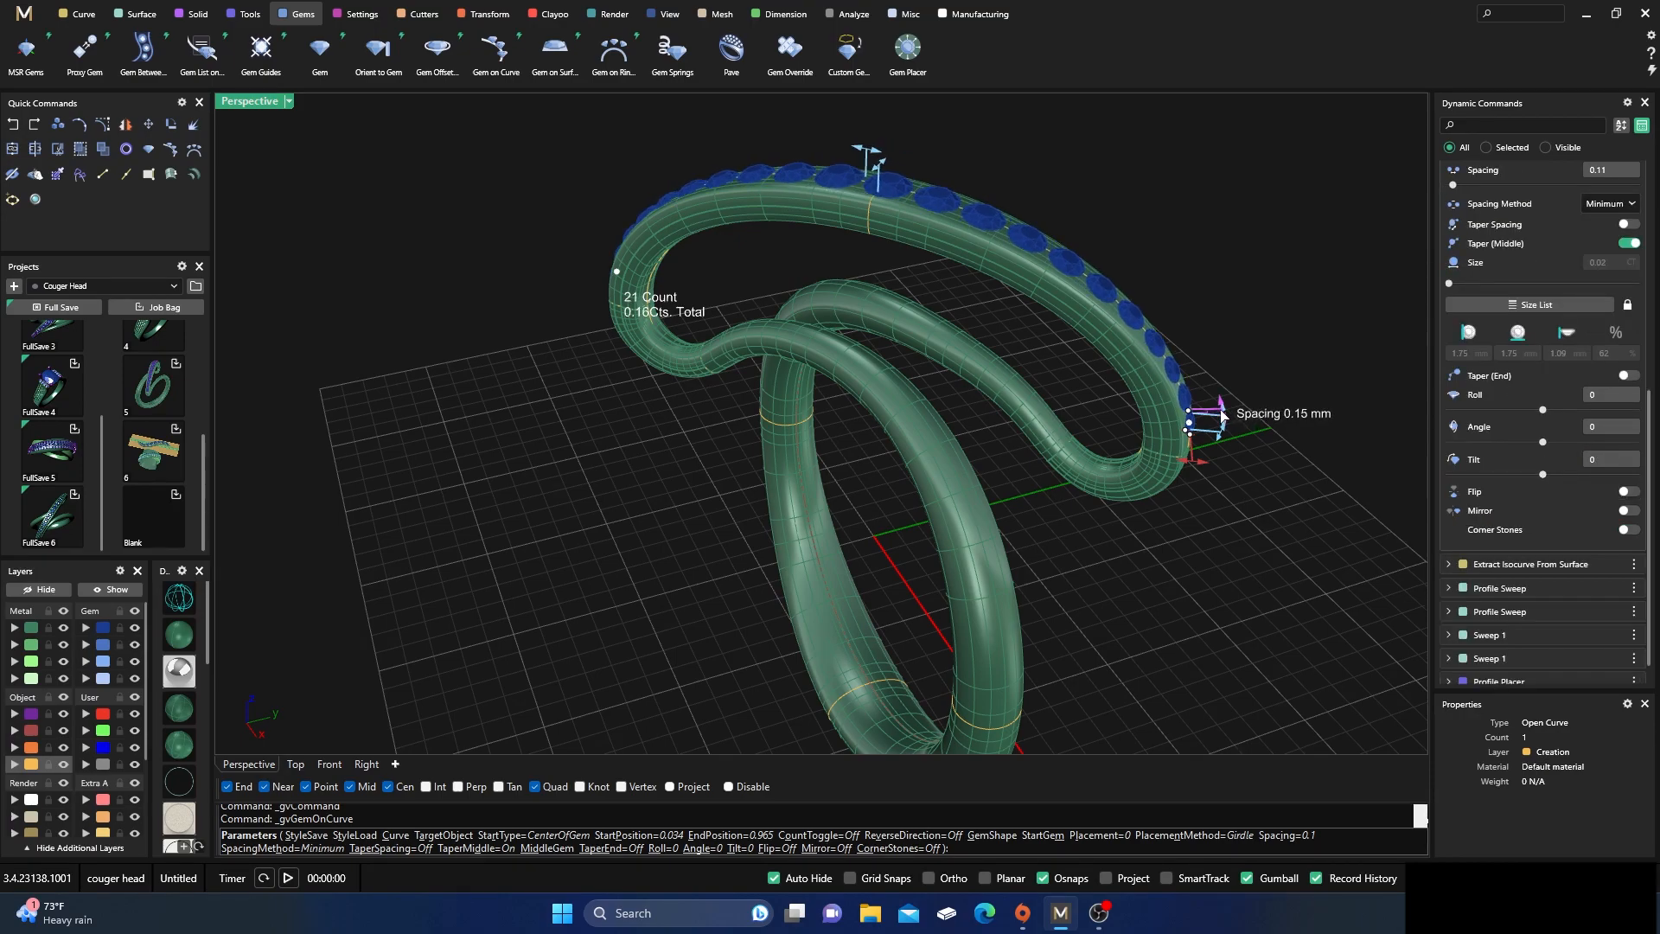
Reduce the middle gem of the tapered row to 1.40 mm
right_drag(1052, 490, 874, 327)
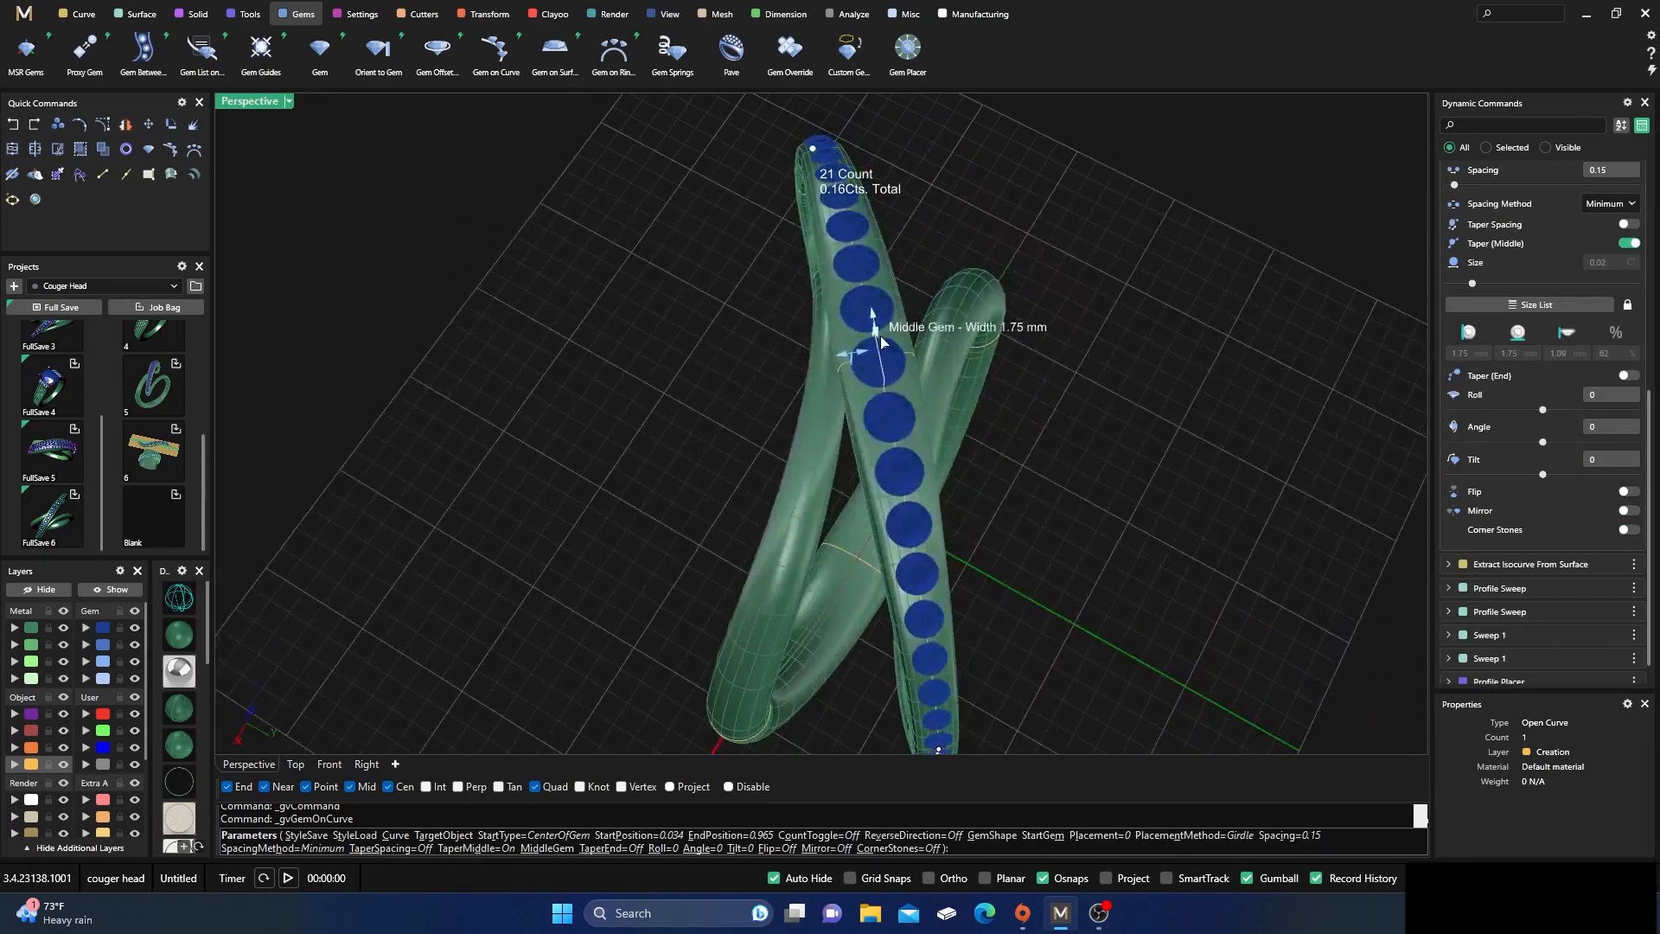
scroll(874, 327, up, 5)
drag(808, 408, 822, 401)
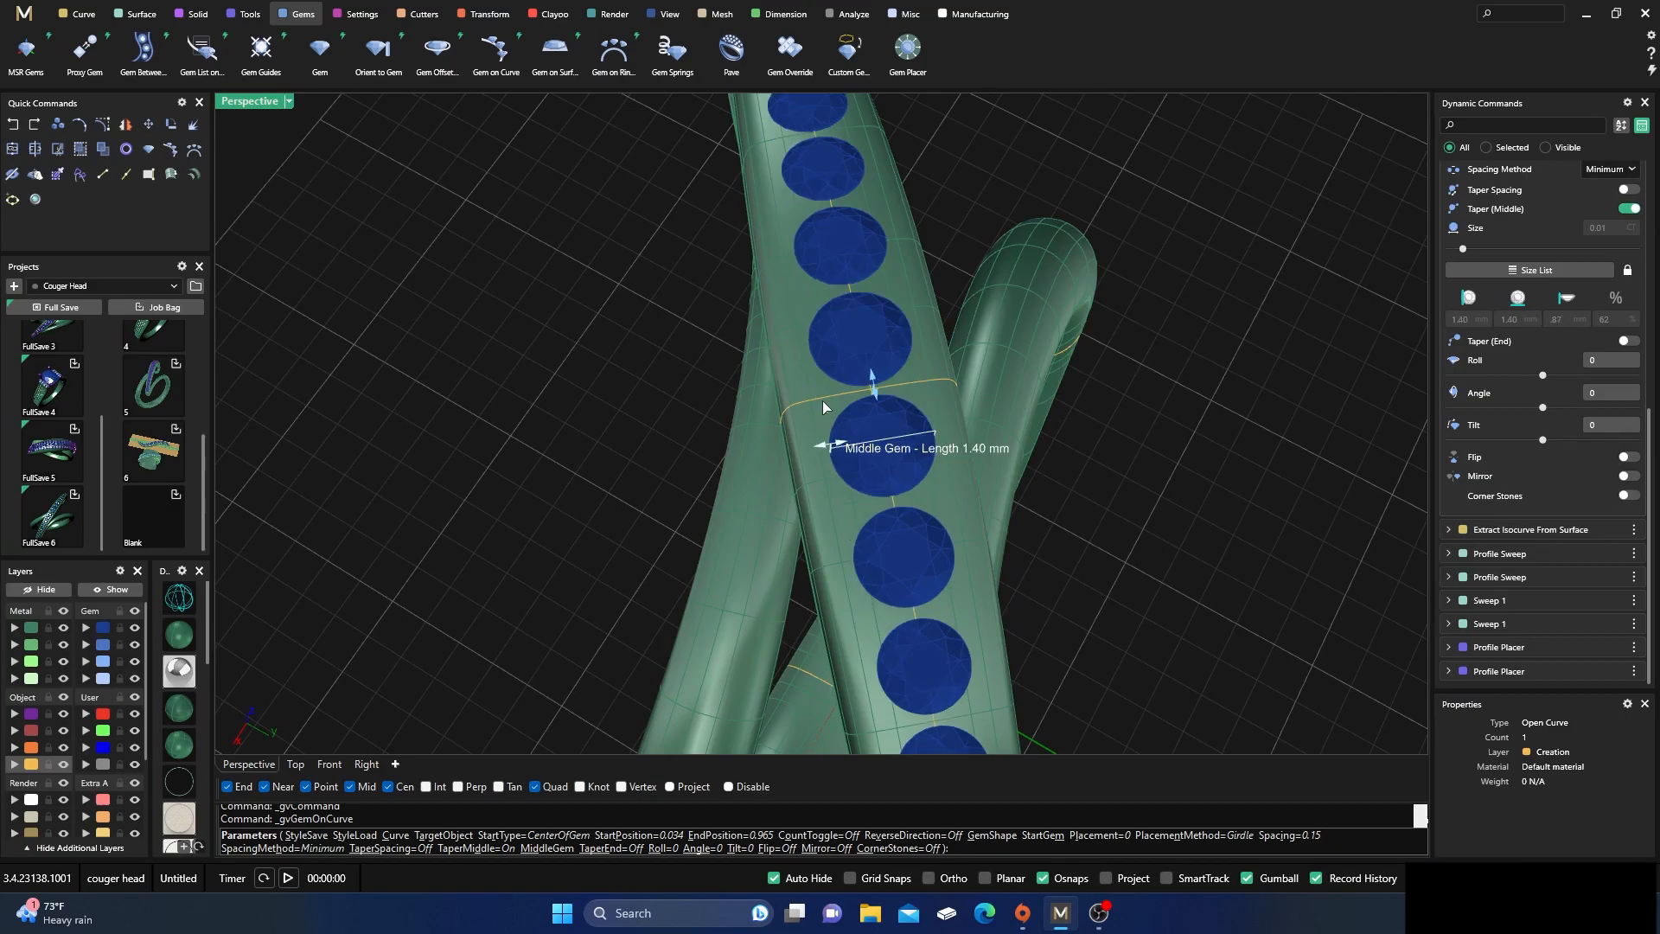
Change the gem row's Placement Method to Table and finish the Gem on Curve command
right_drag(868, 414, 750, 297)
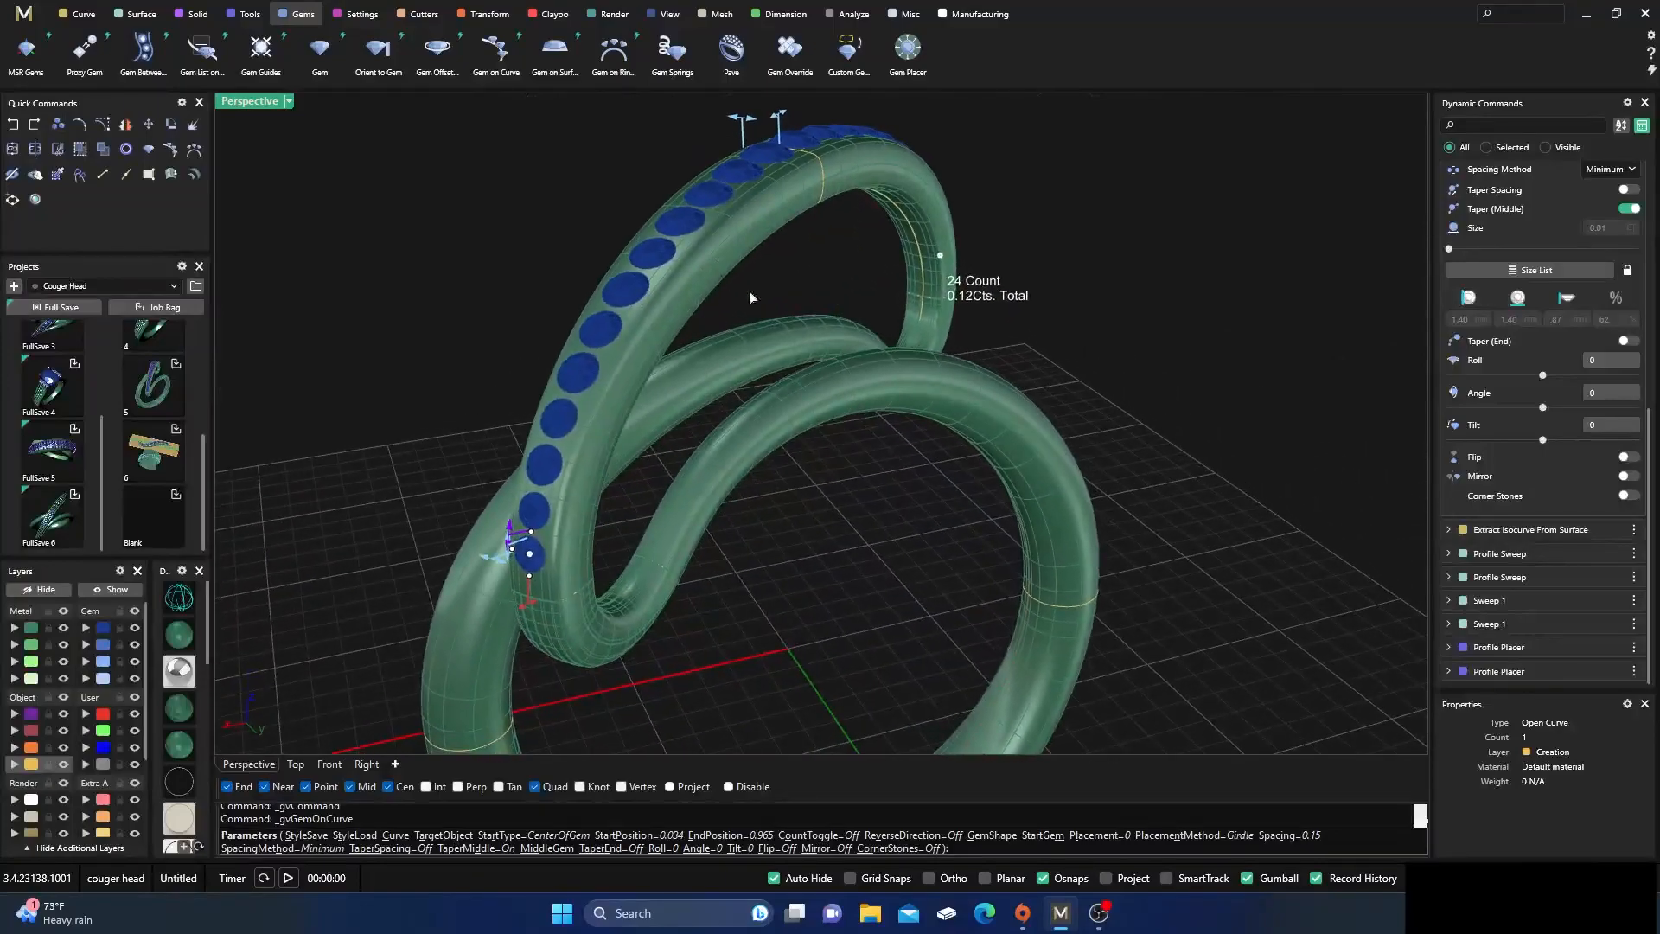
right_drag(1188, 320, 928, 412)
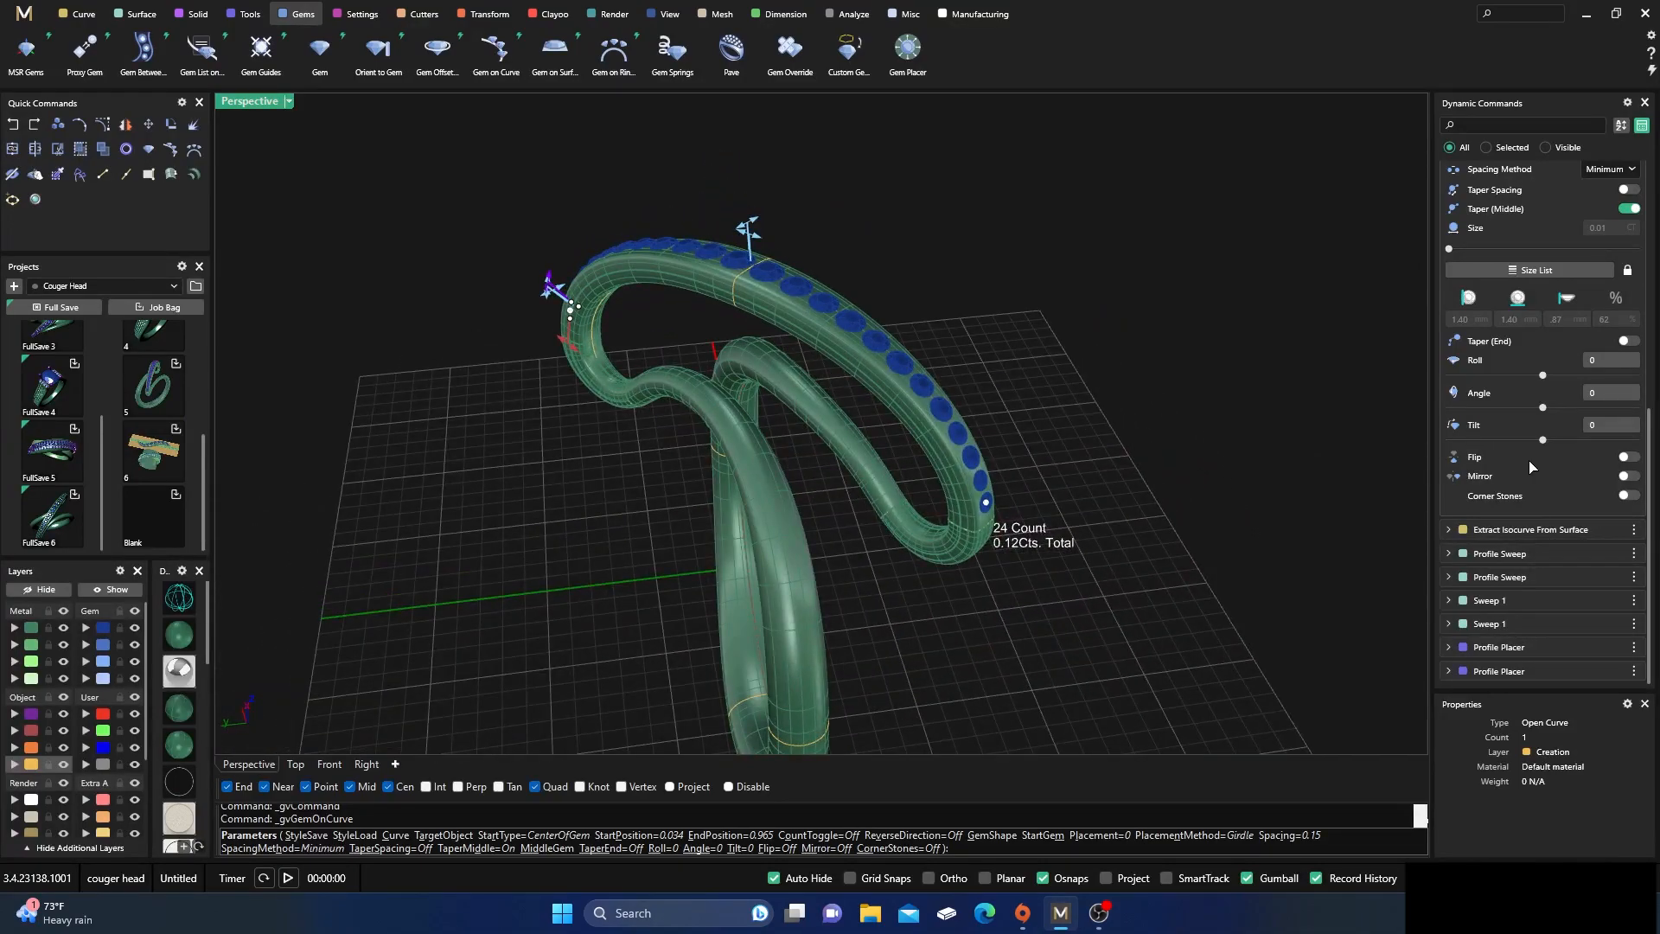
scroll(1567, 369, up, 2)
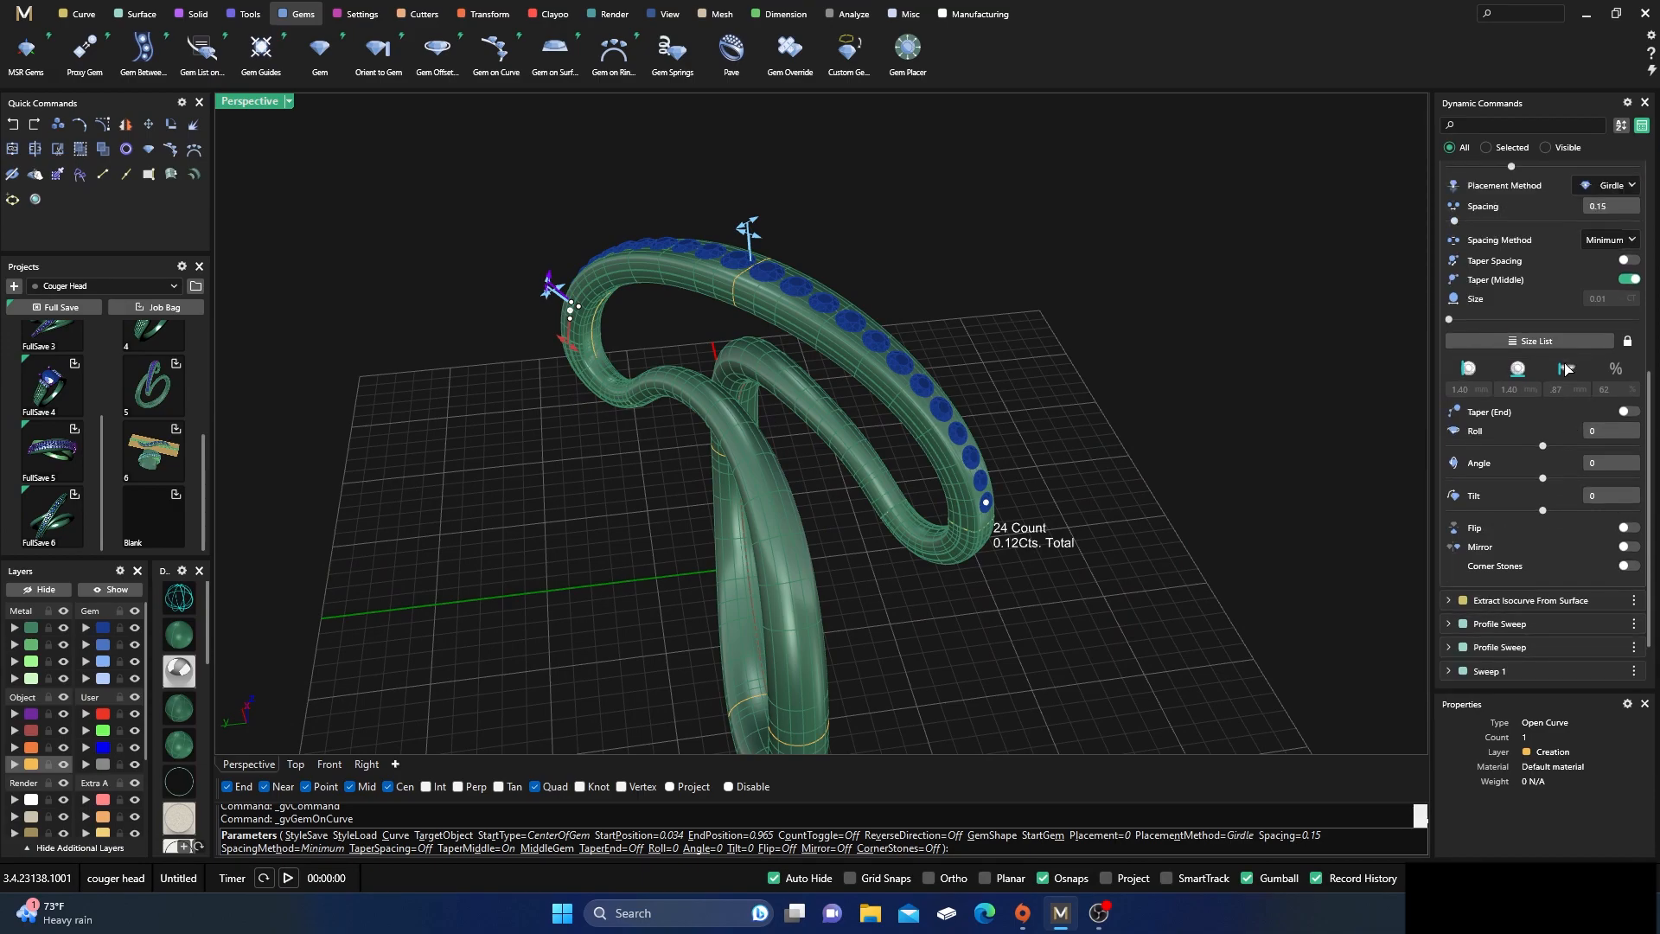
scroll(1569, 281, up, 2)
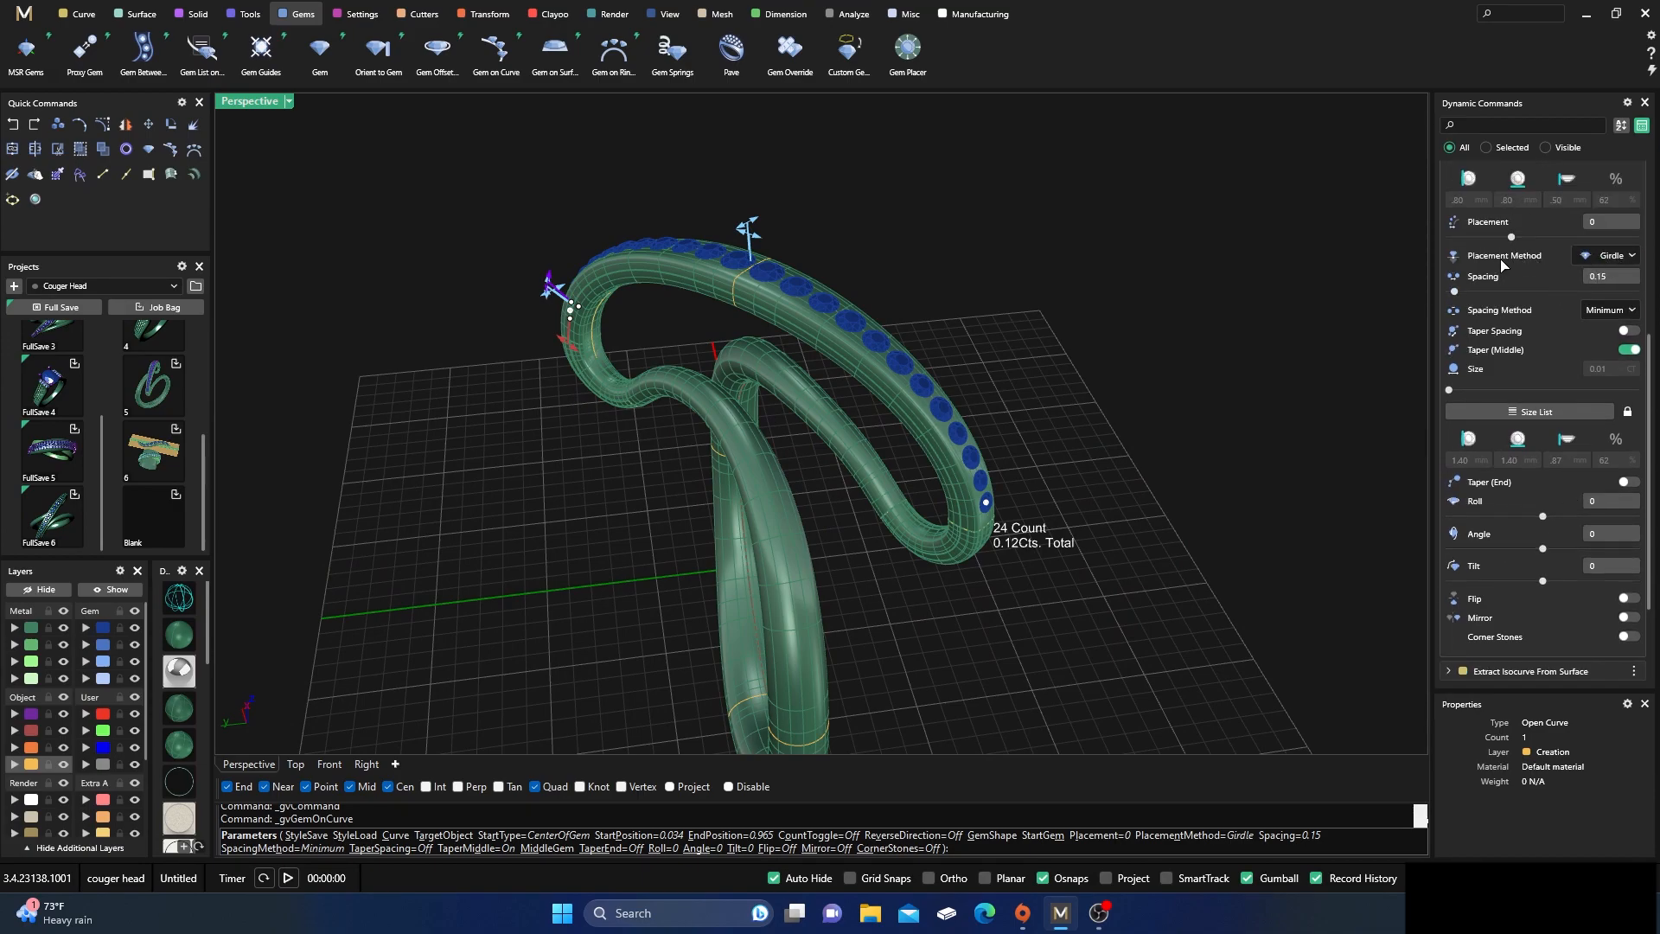
click(1609, 257)
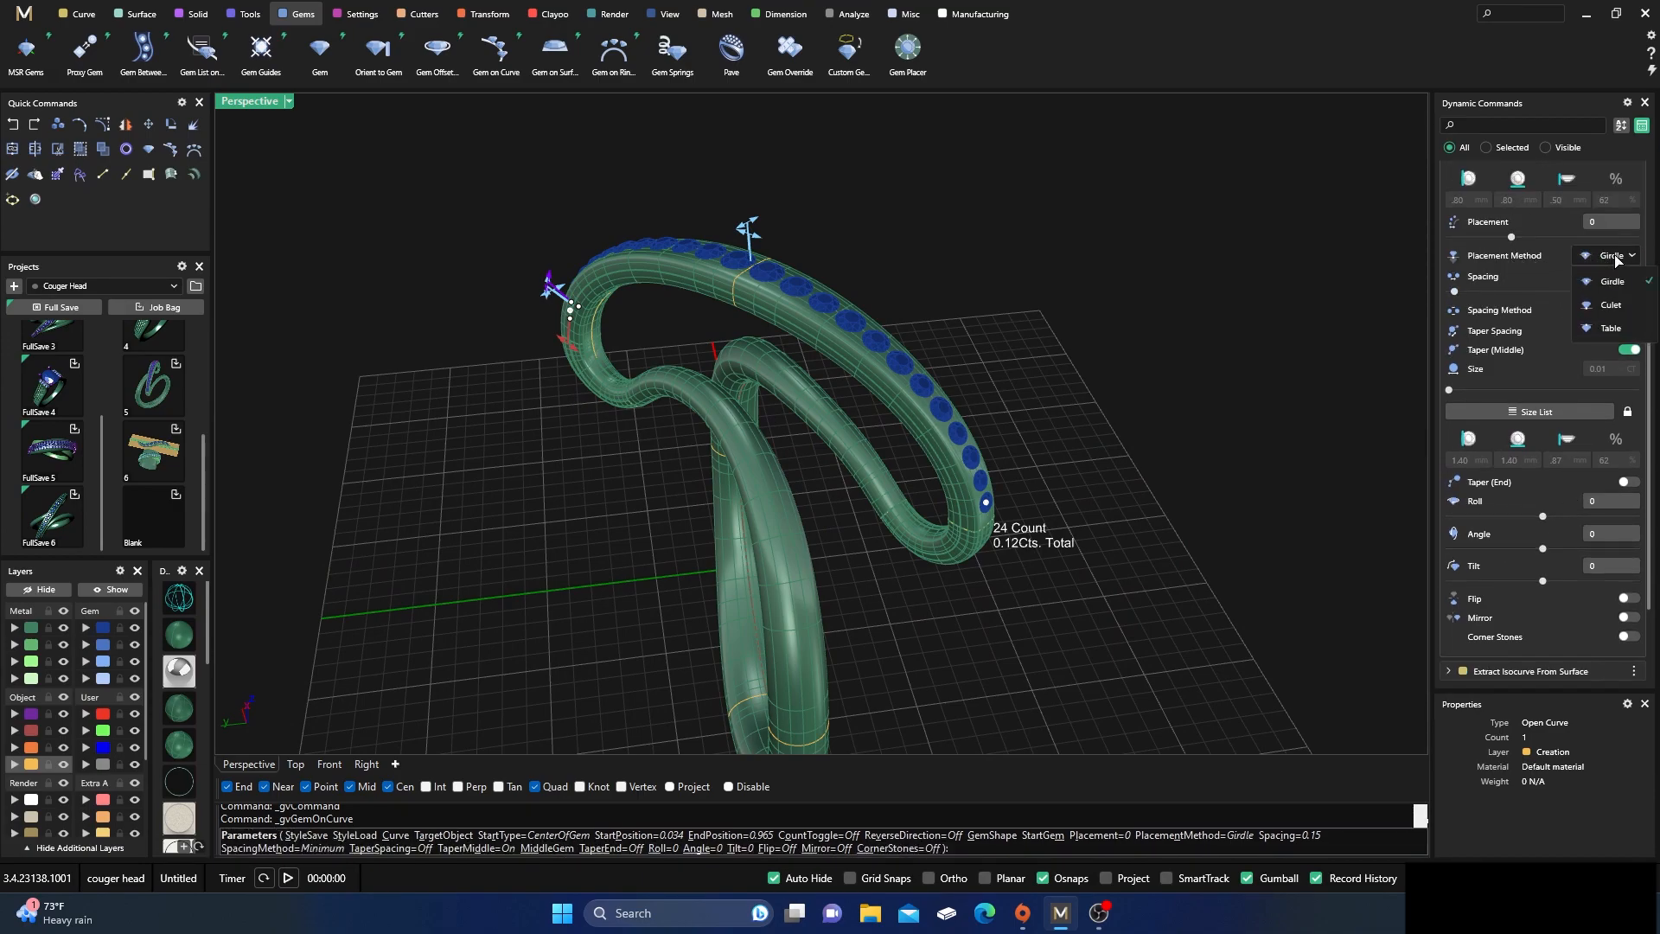
click(1610, 329)
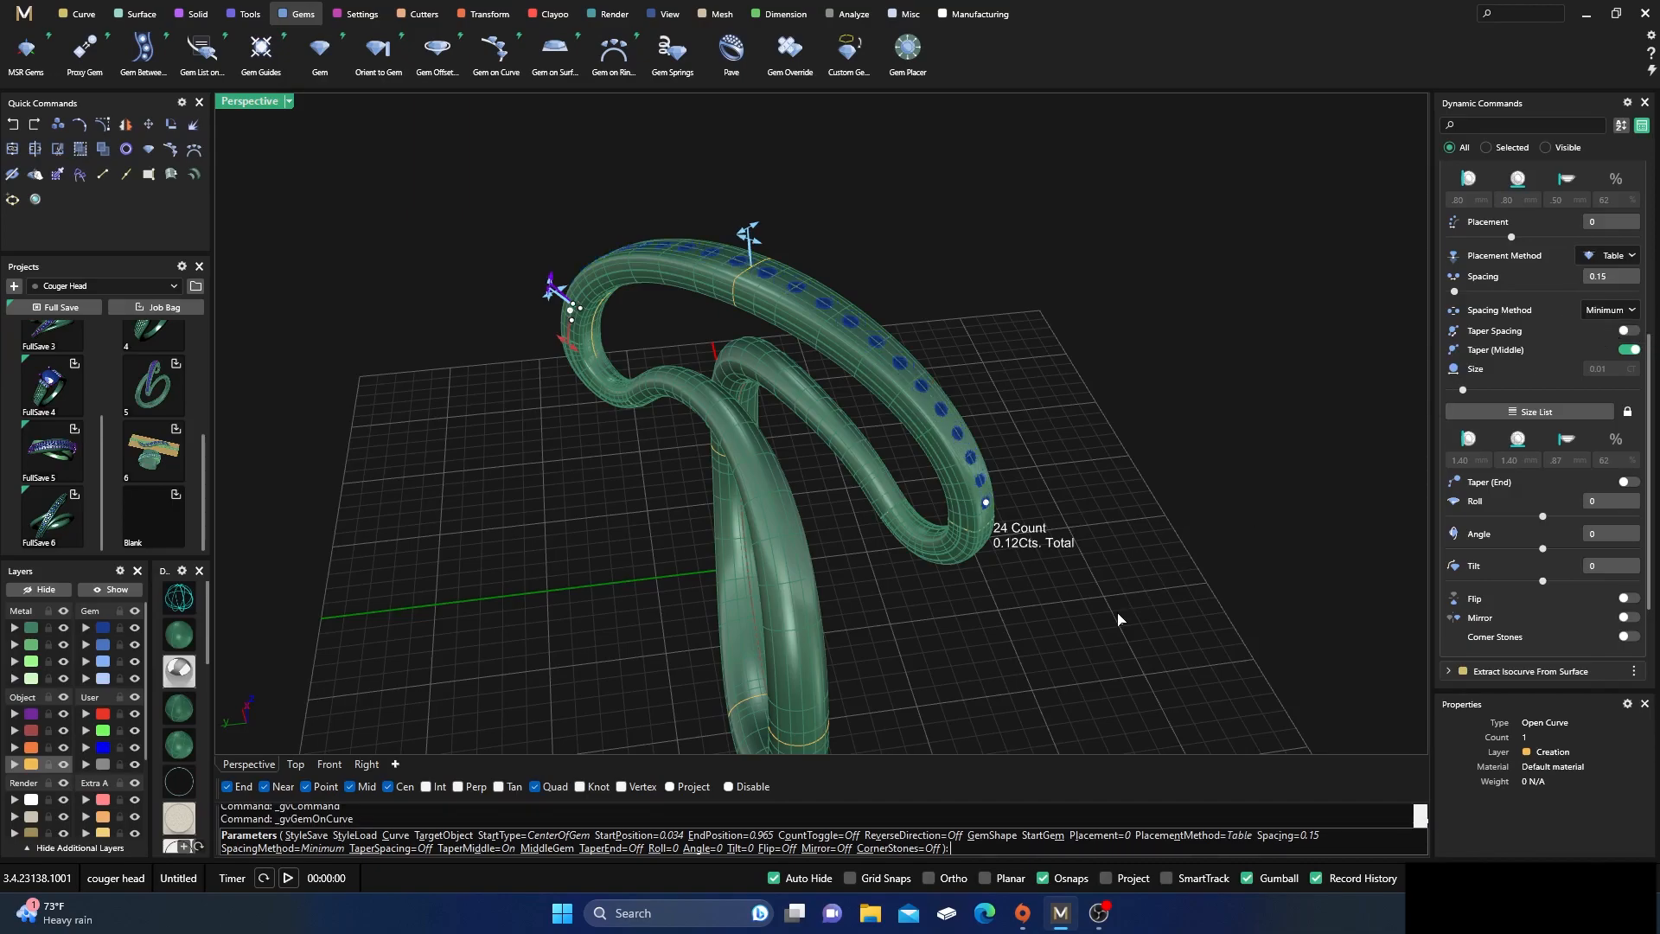
key(Return)
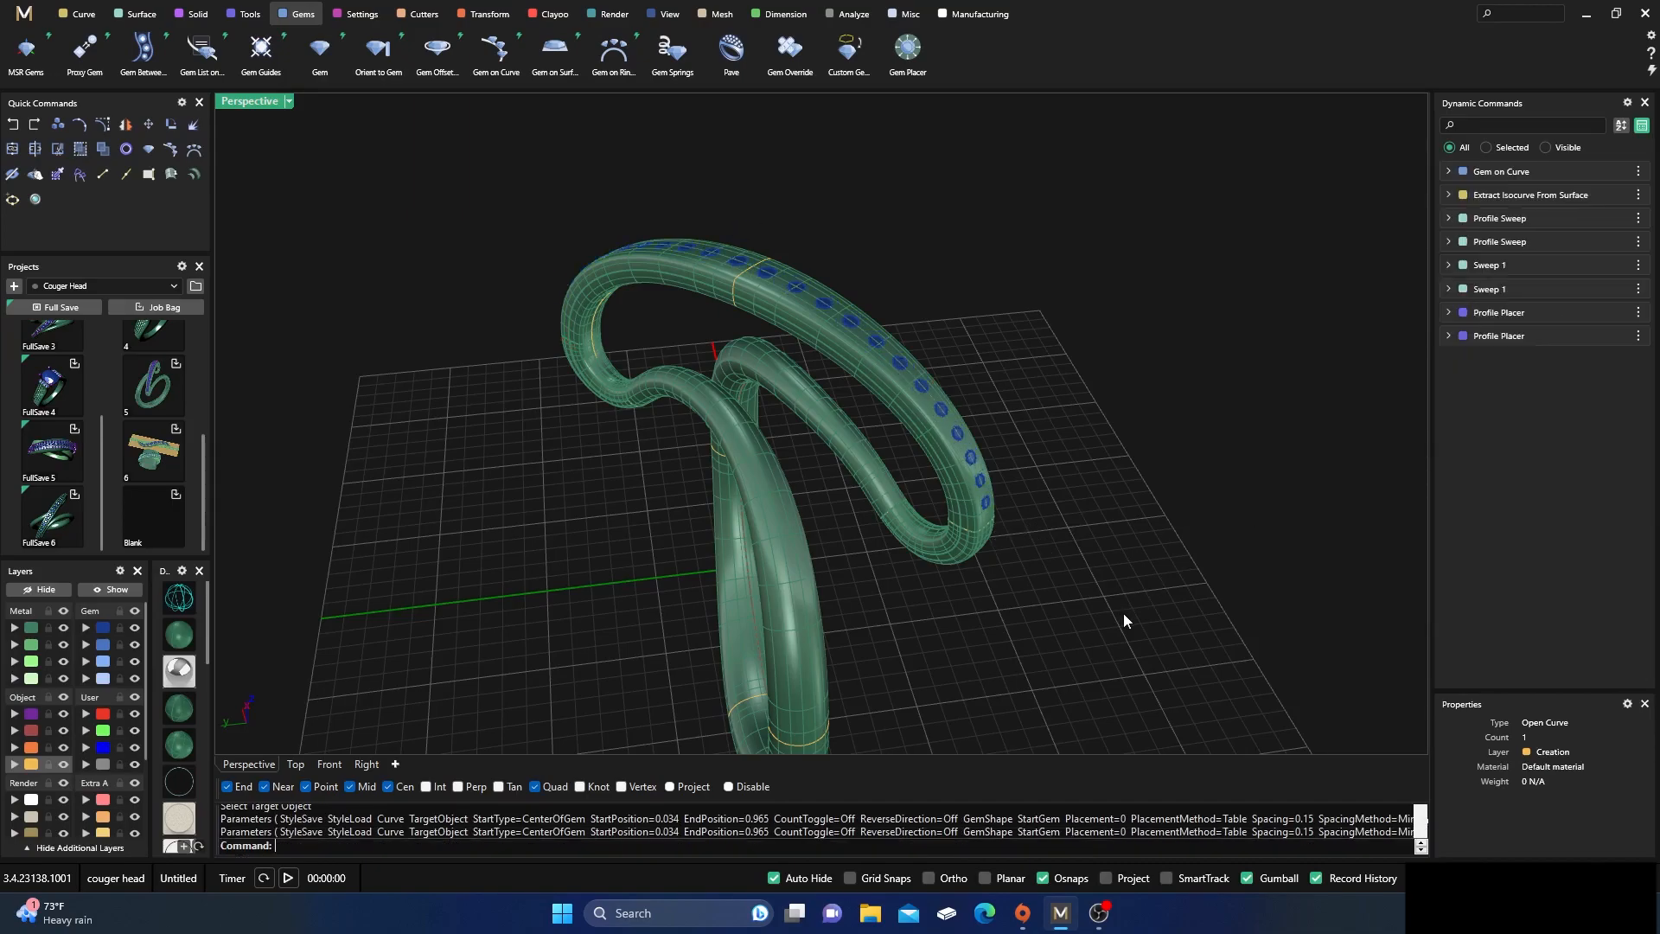
Select the complete ring with its gems and save it to the Blank slot of the Couger Head project
right_drag(1093, 501, 770, 430)
right_drag(852, 495, 804, 484)
drag(471, 167, 998, 702)
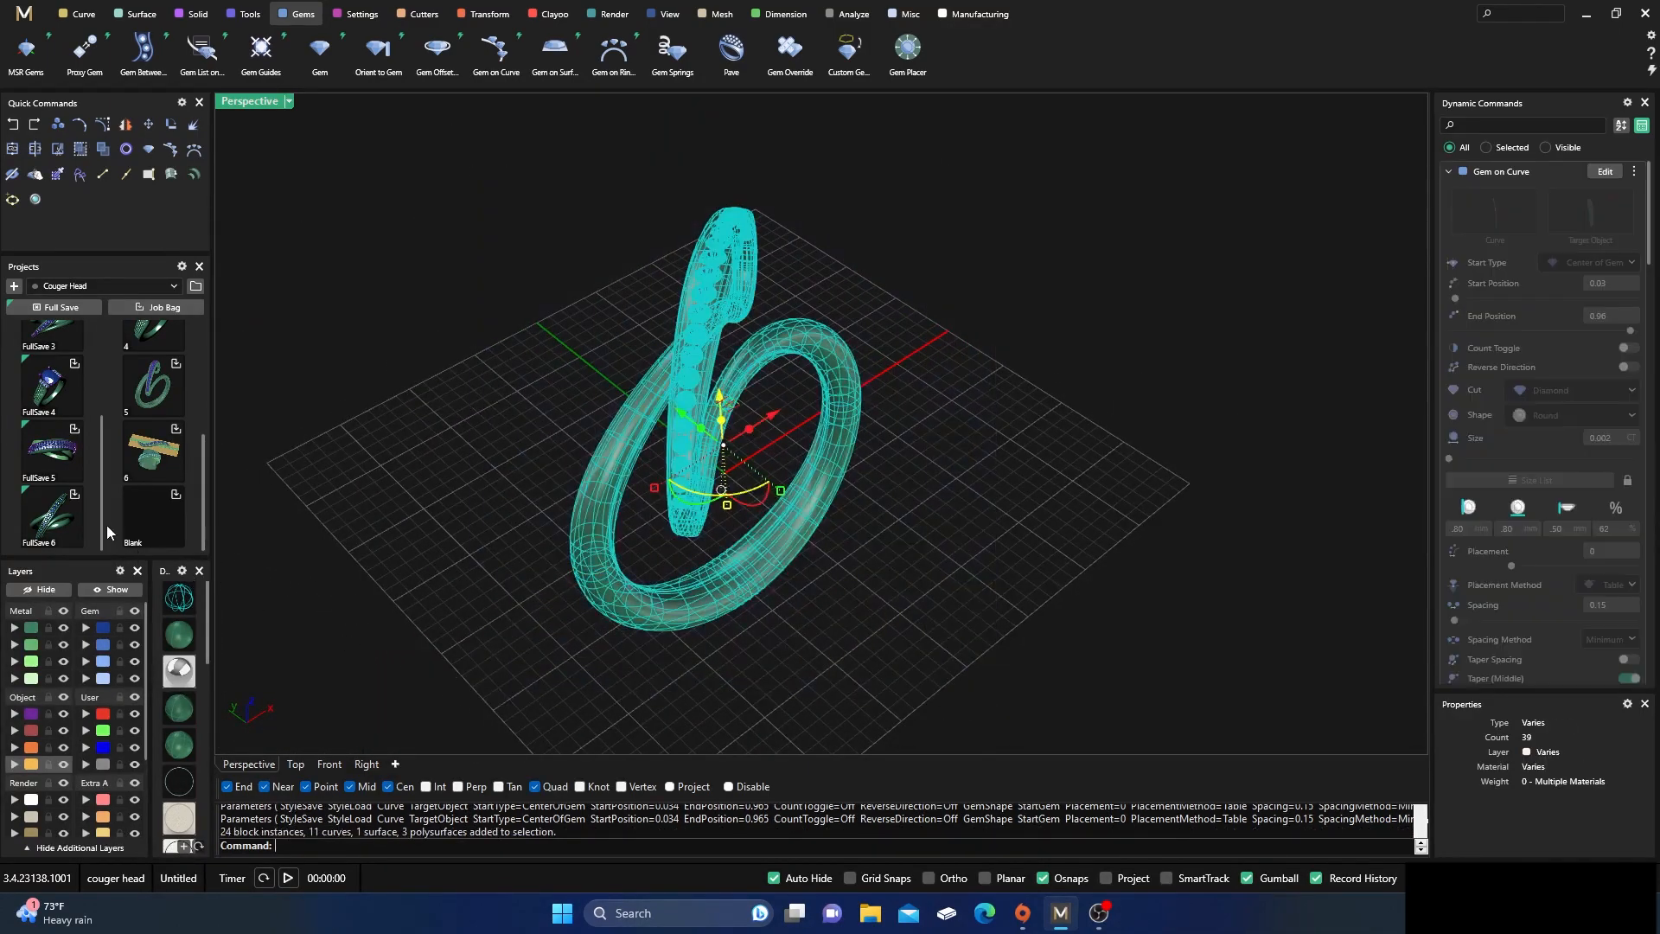
click(175, 495)
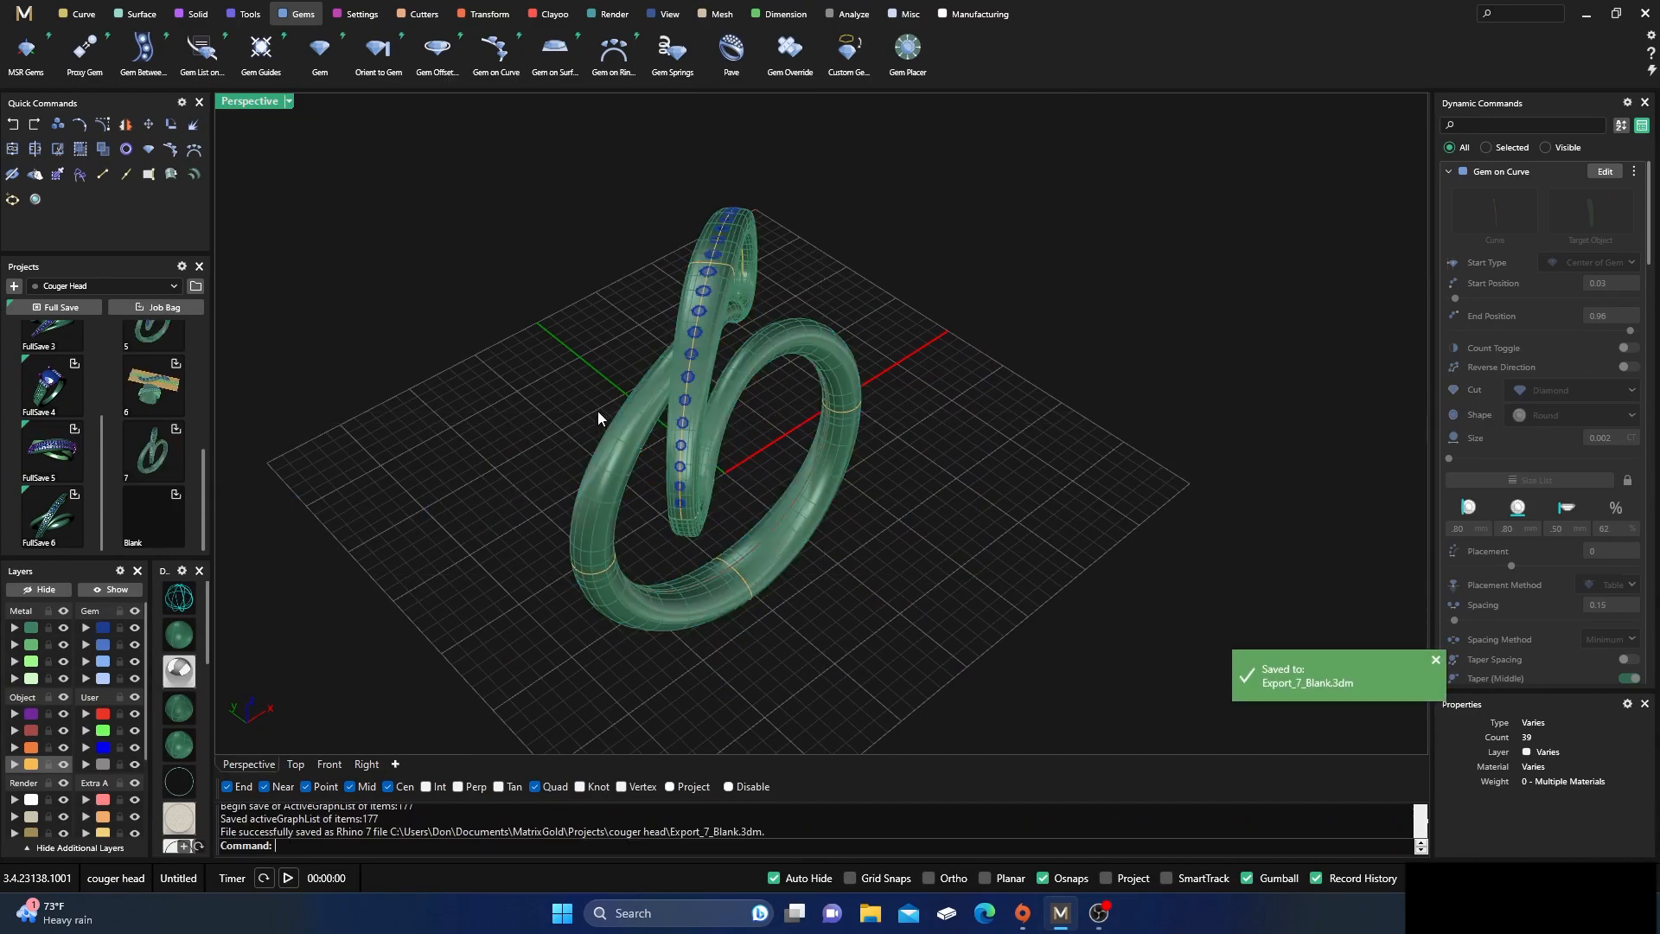
Select the row of diamonds on the arc band and create a Channel Cutter for them
right_drag(599, 412, 659, 442)
scroll(659, 444, up, 3)
click(683, 396)
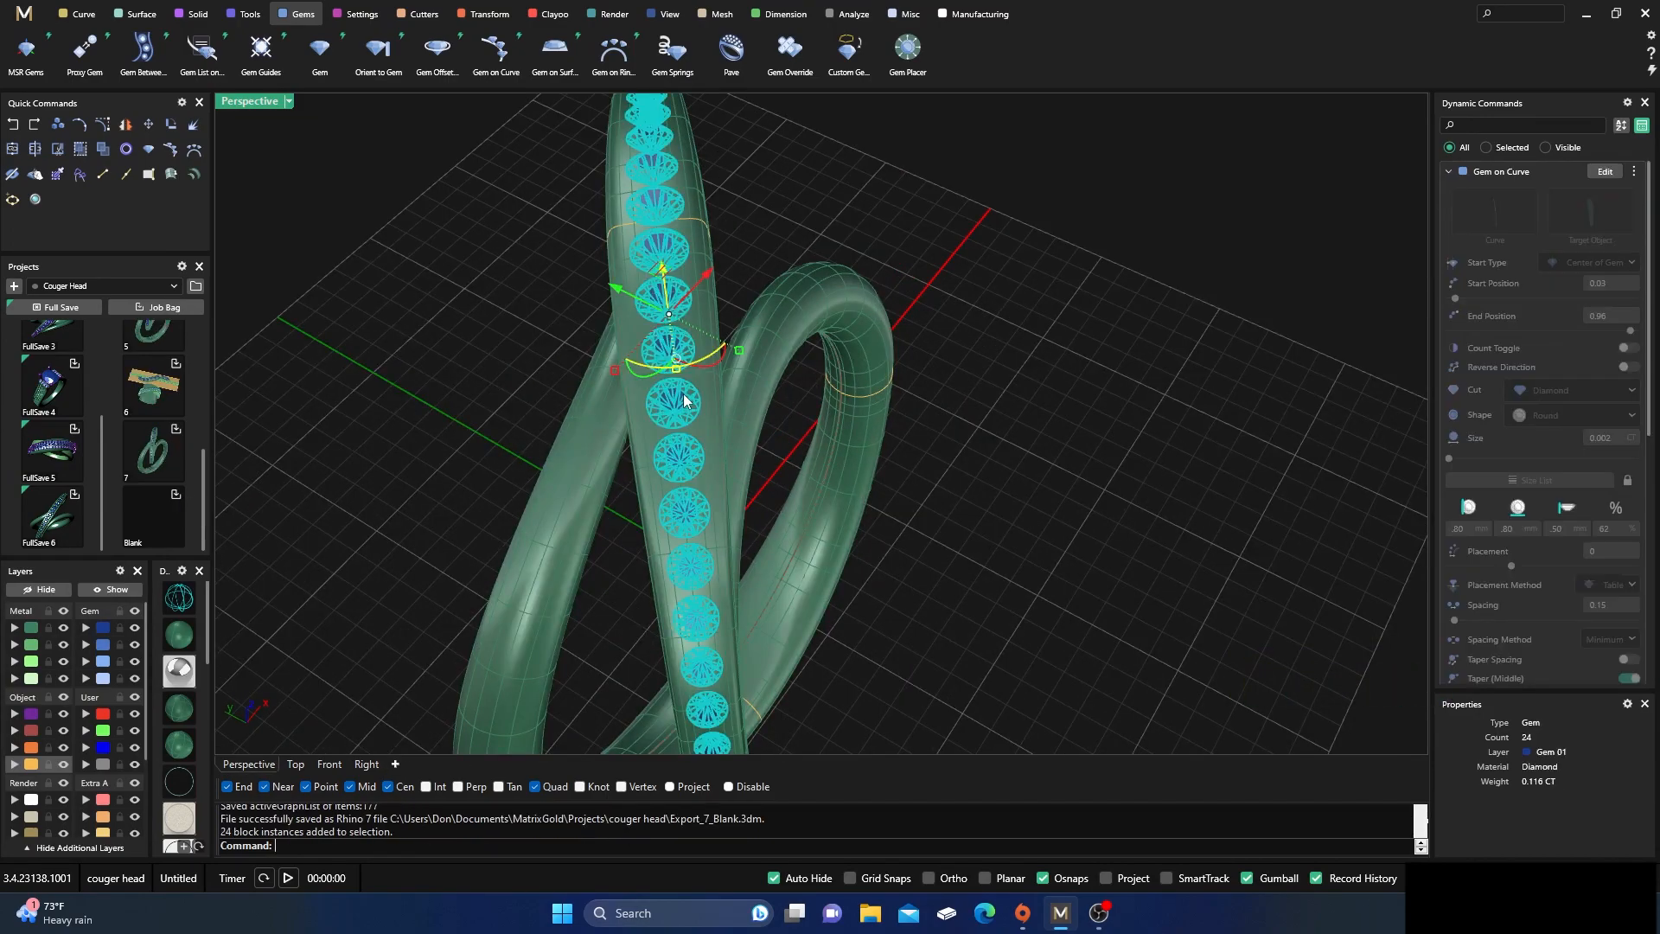
click(423, 15)
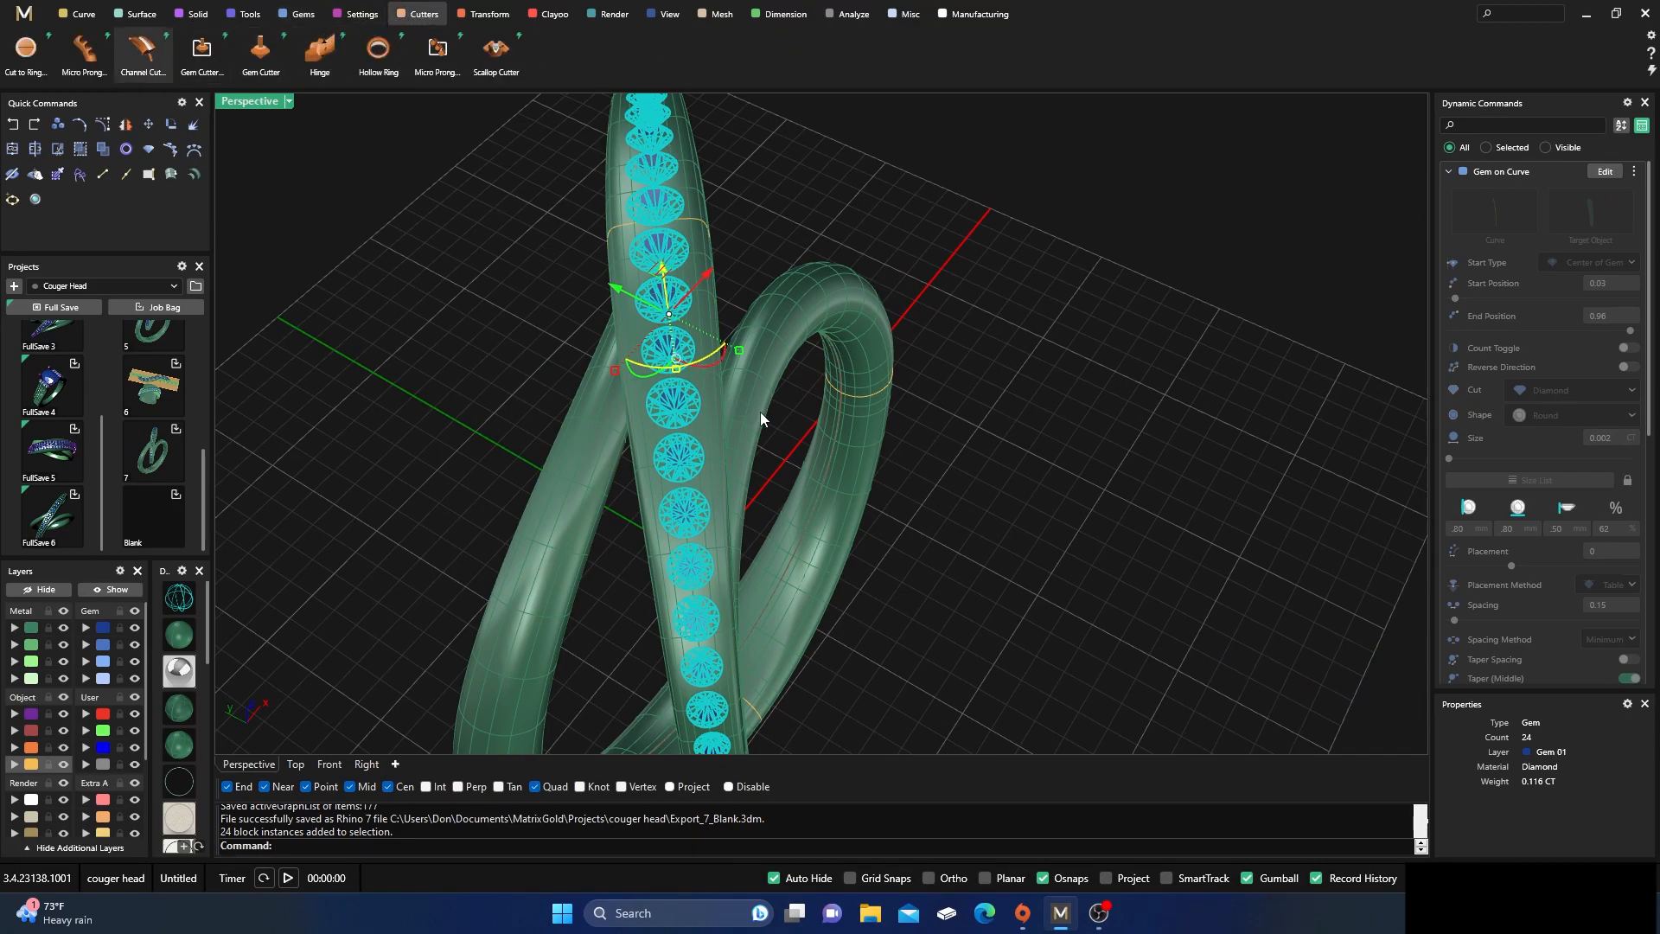
scroll(849, 464, down, 3)
right_drag(851, 471, 947, 497)
scroll(834, 441, up, 4)
right_drag(826, 460, 697, 352)
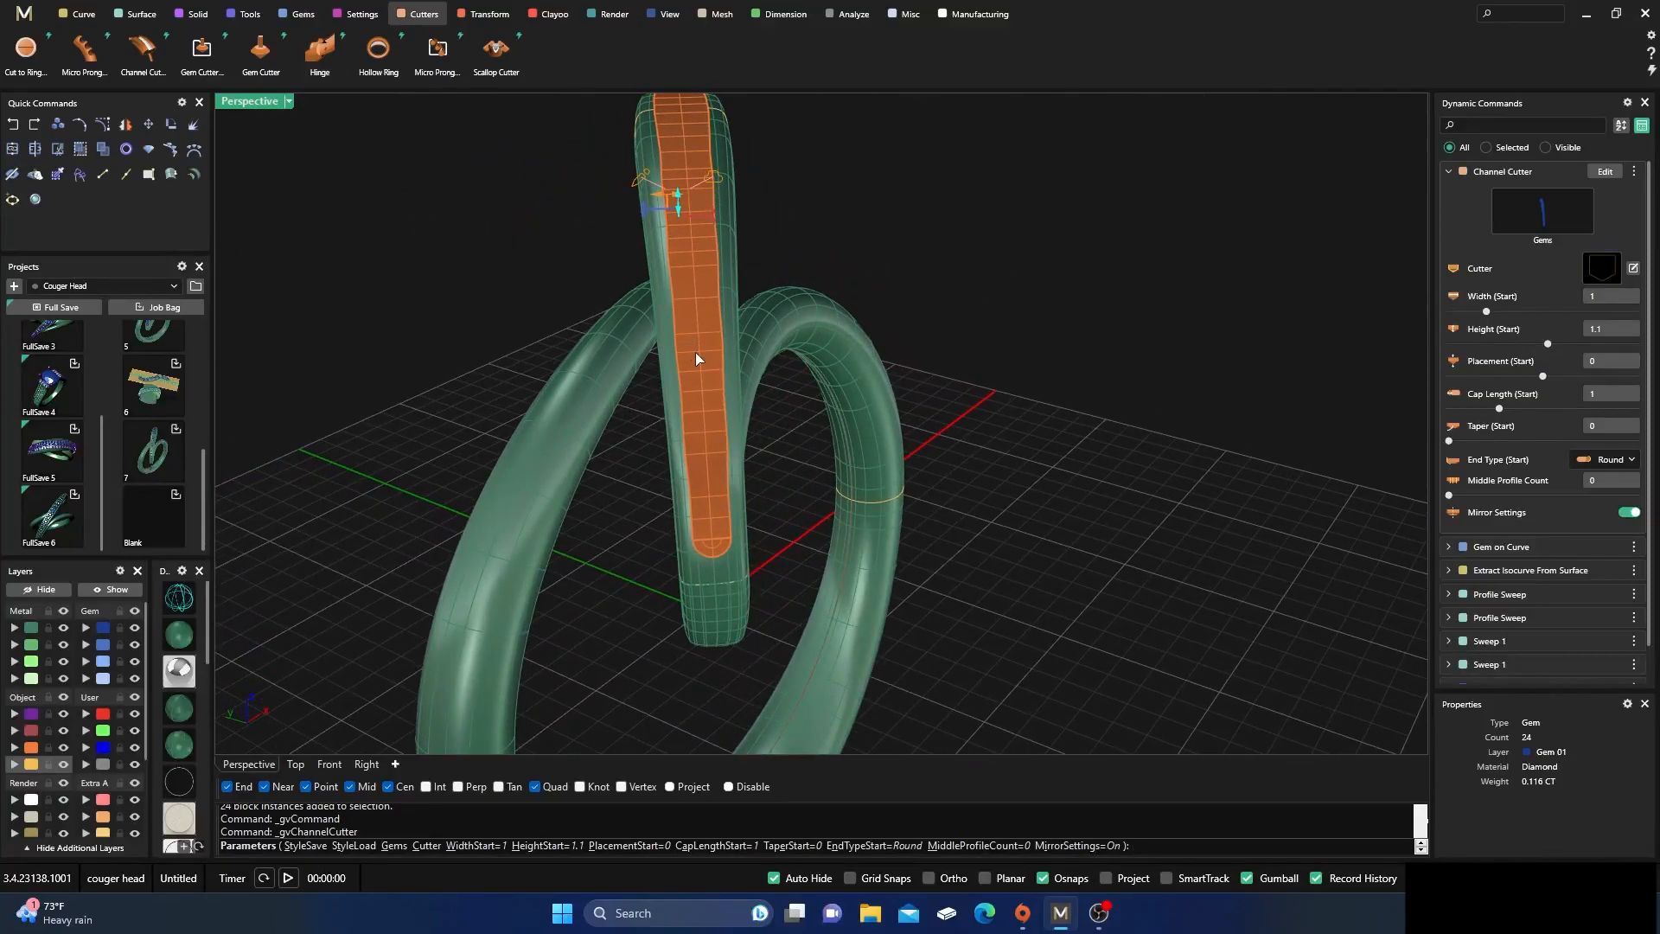
Set the channel cutter's End Type (Start) to Sharp Corner
right_drag(654, 122, 729, 412)
scroll(700, 389, up, 5)
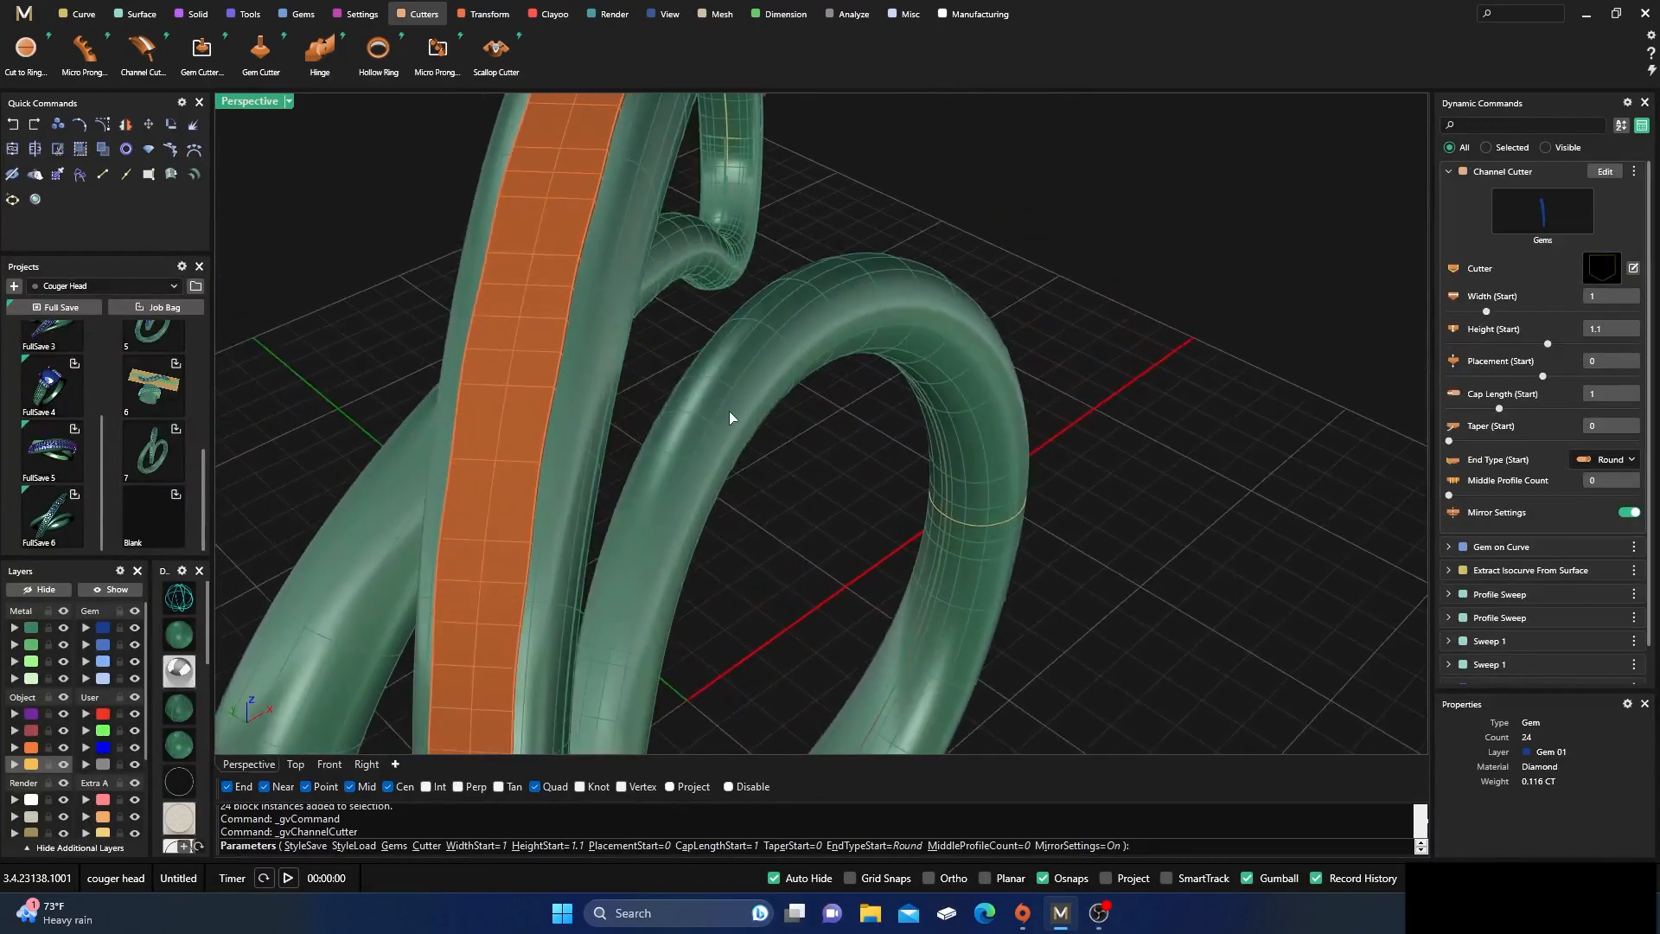
scroll(729, 412, down, 5)
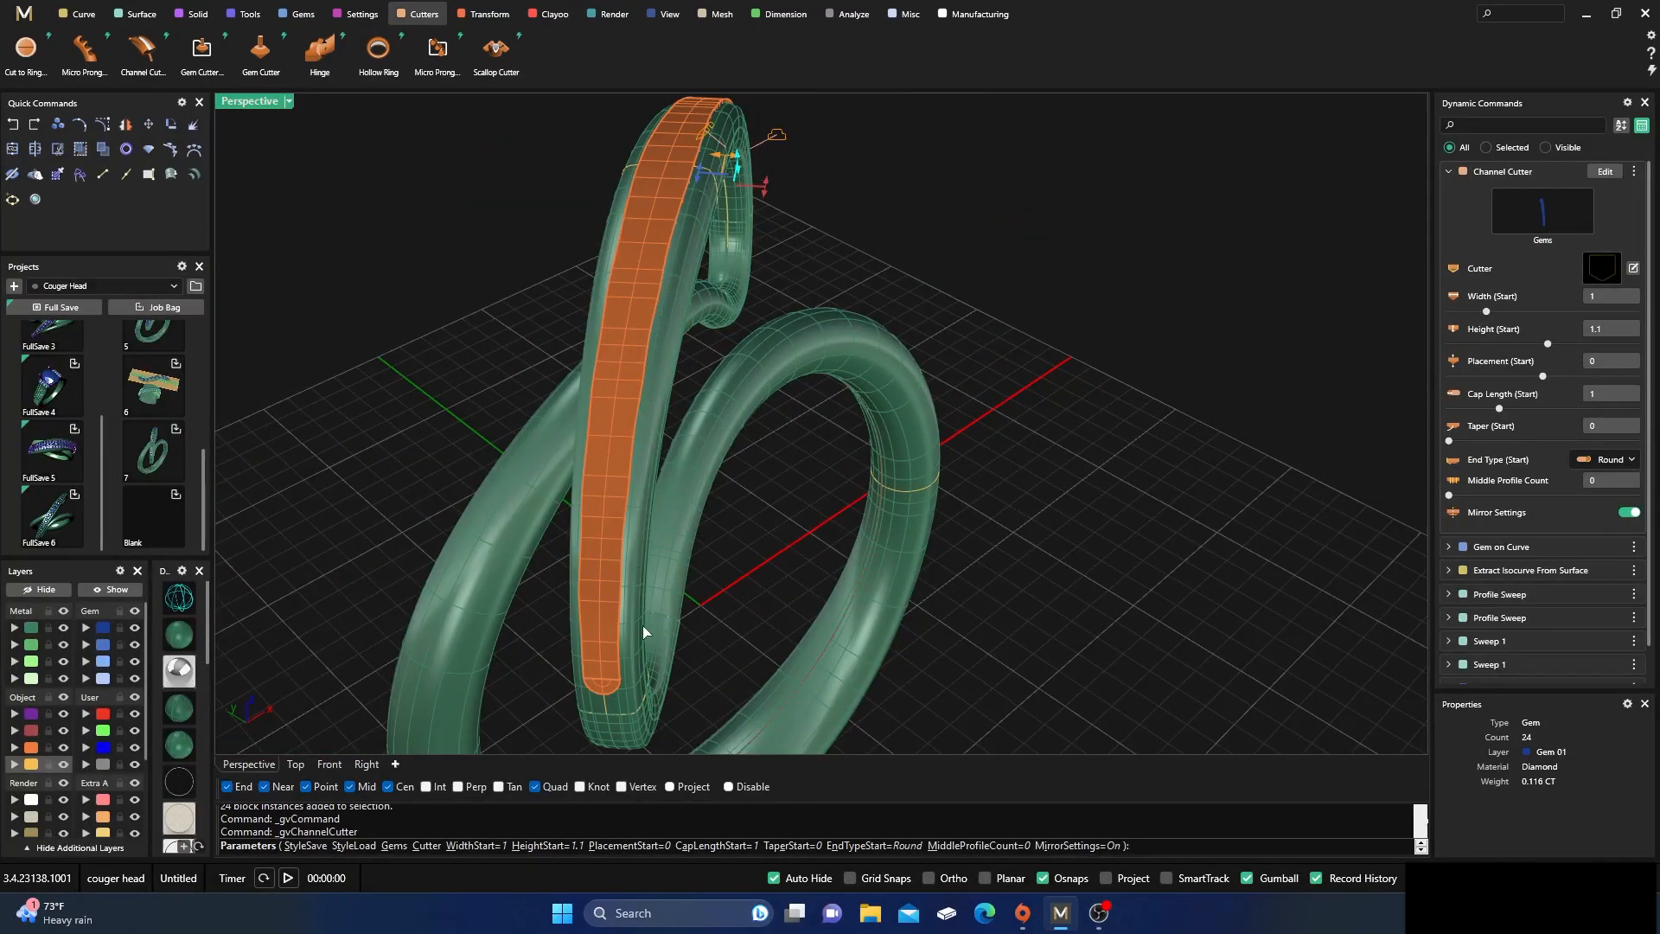
right_drag(786, 533, 836, 524)
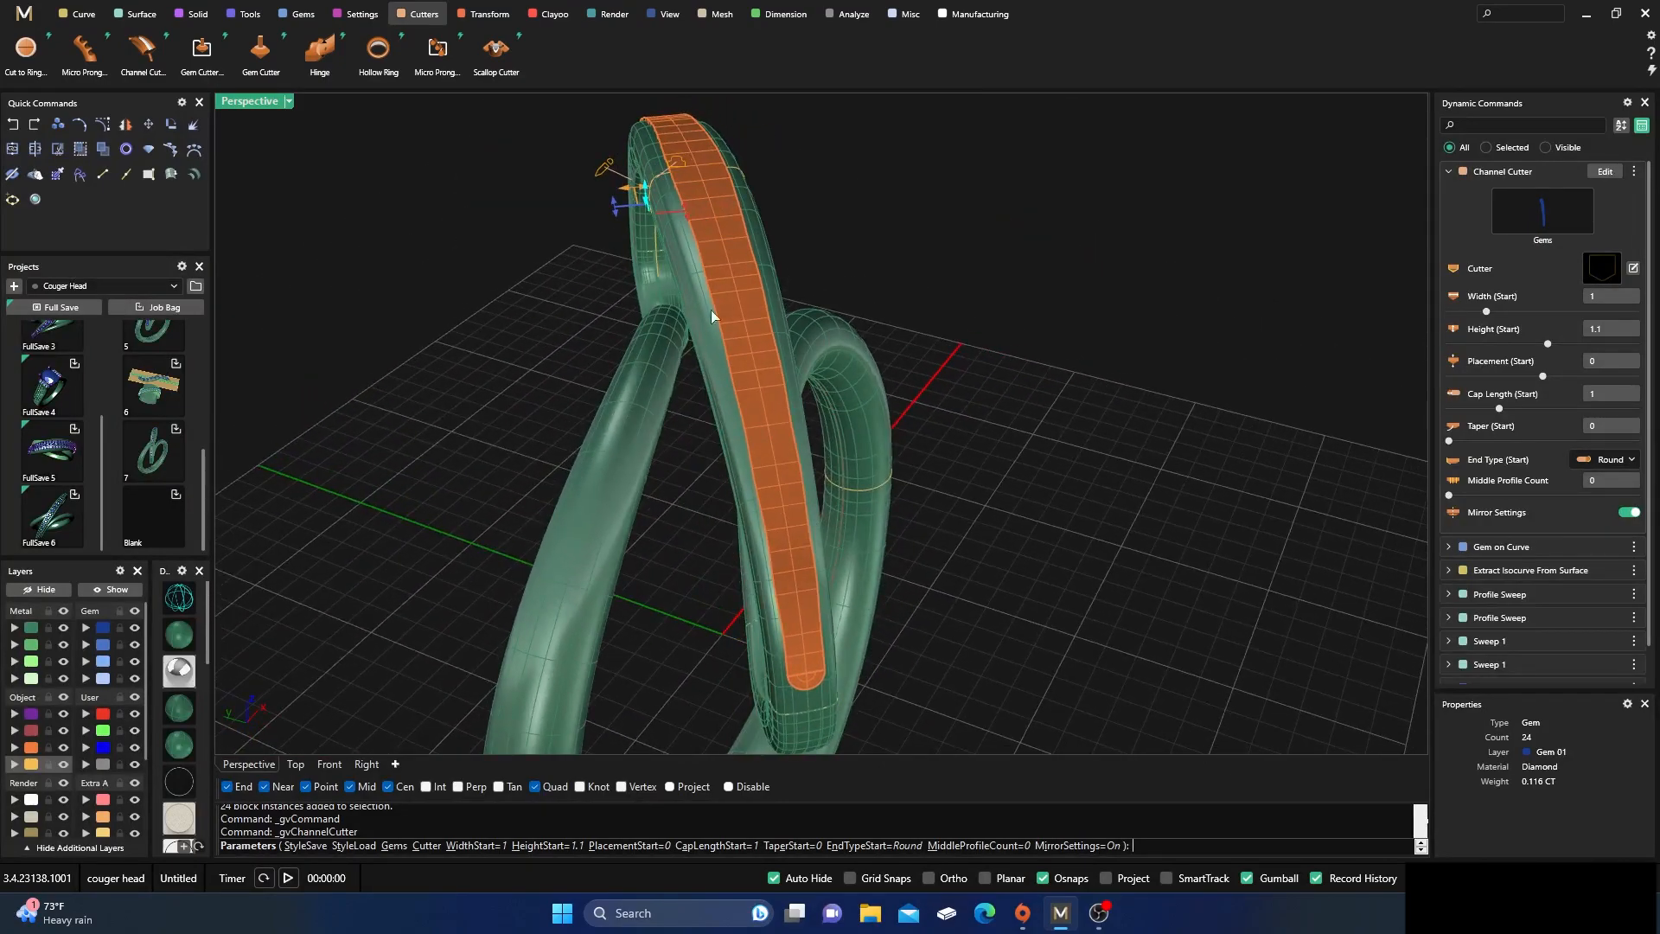
click(1610, 460)
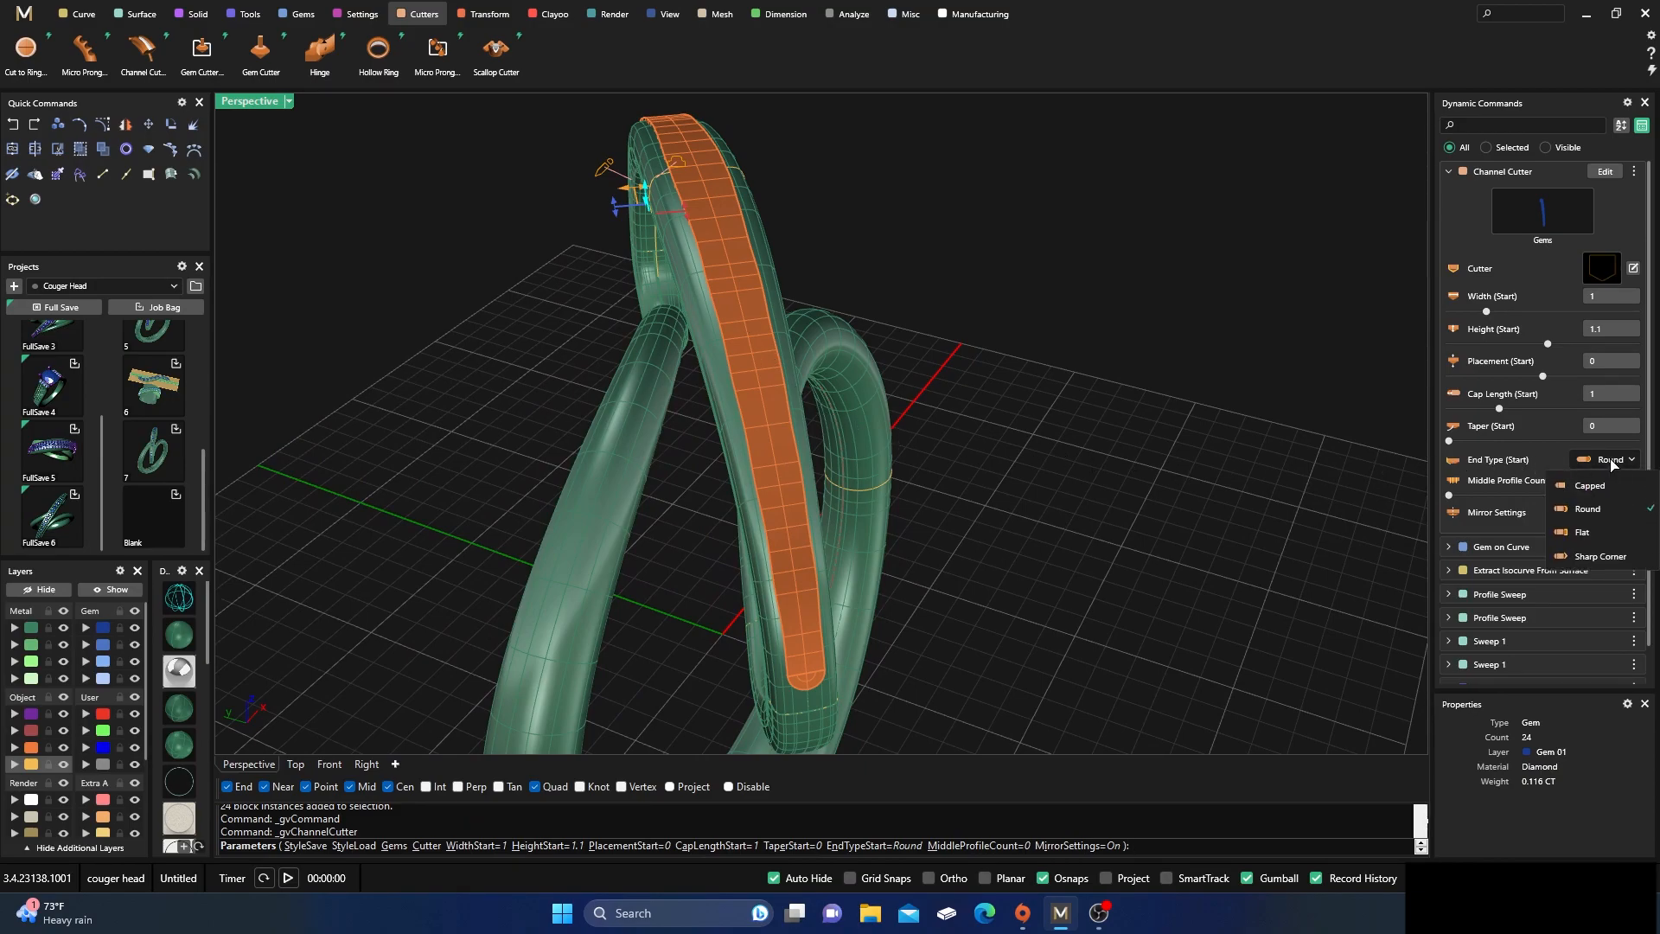
click(1584, 558)
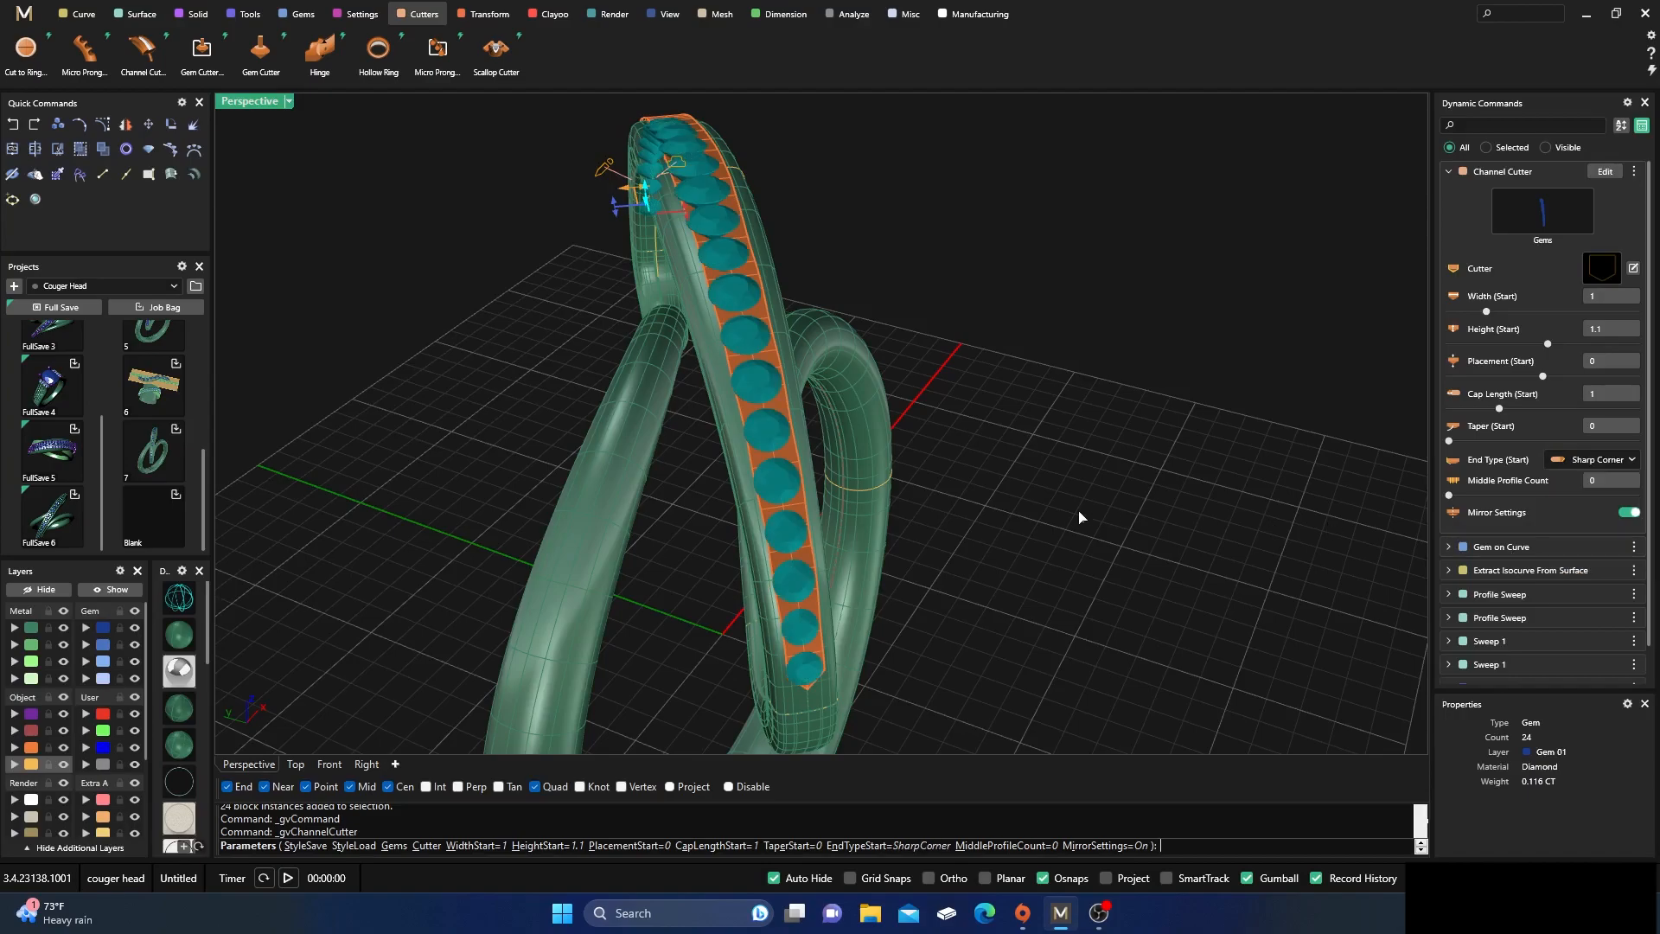
Extend the channel cutter's pointed end to a Cap Length (Start) of about 2.47 mm
right_drag(1058, 543, 882, 522)
scroll(886, 515, up, 2)
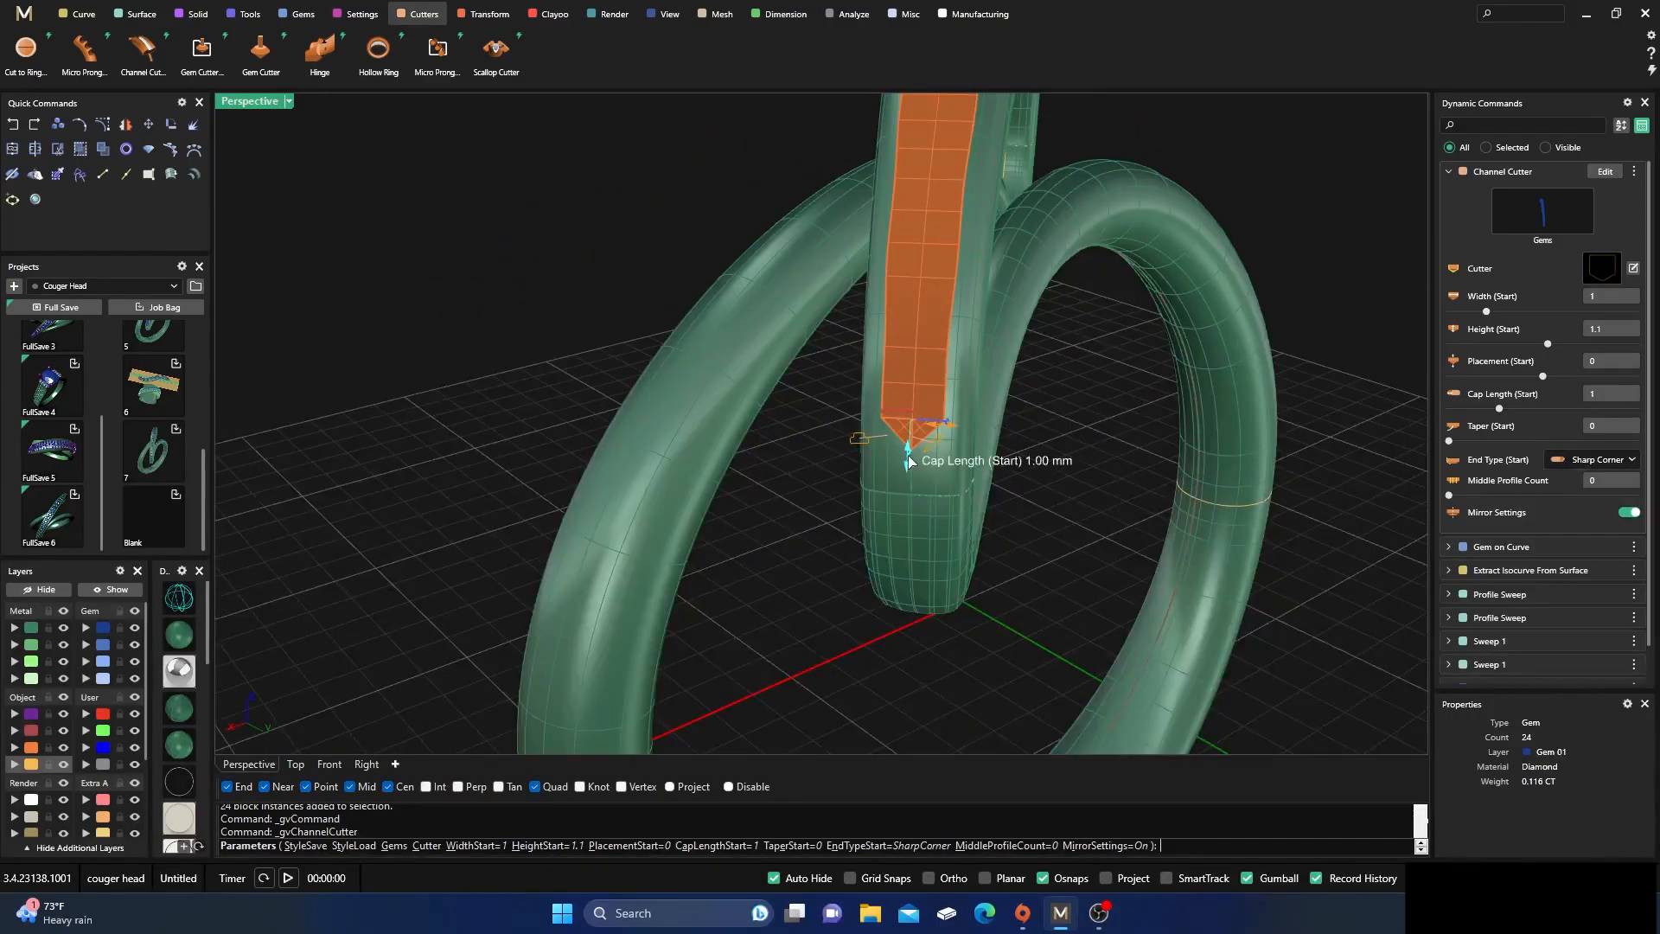
drag(908, 461, 905, 507)
right_drag(904, 507, 833, 542)
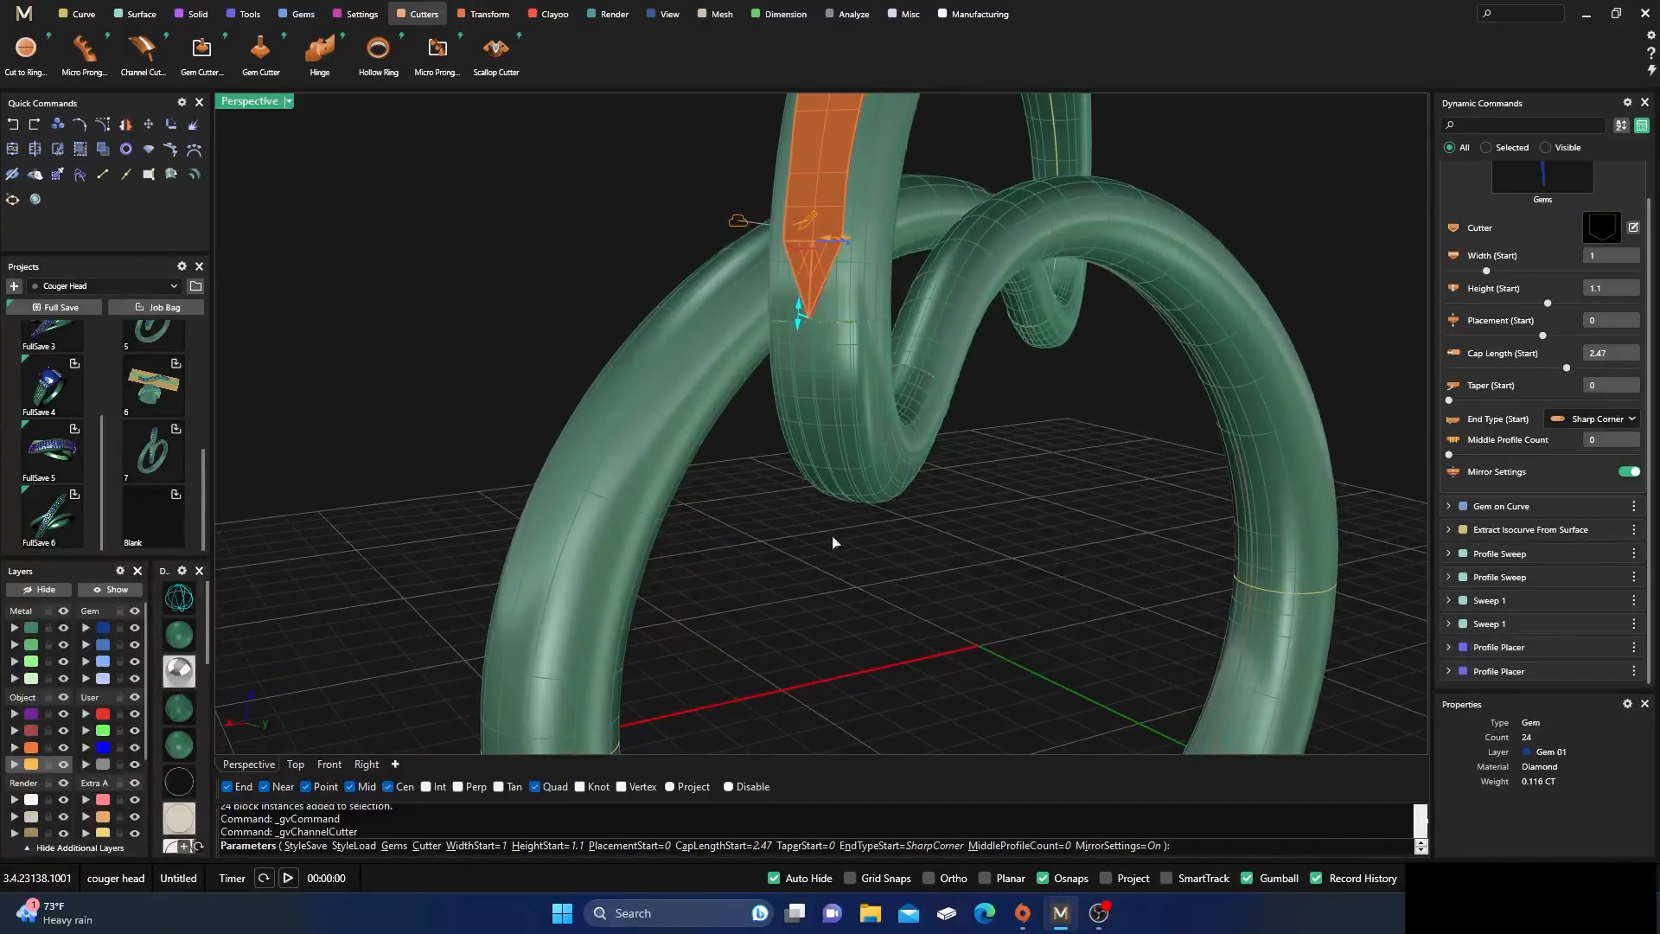
Show the model in wireframe and widen the channel cutter to a Width (Start) of about 1.32 mm
click(186, 602)
right_drag(705, 489, 786, 509)
scroll(1065, 298, up, 4)
drag(997, 294, 1017, 300)
scroll(1000, 321, down, 5)
right_drag(1177, 437, 1159, 454)
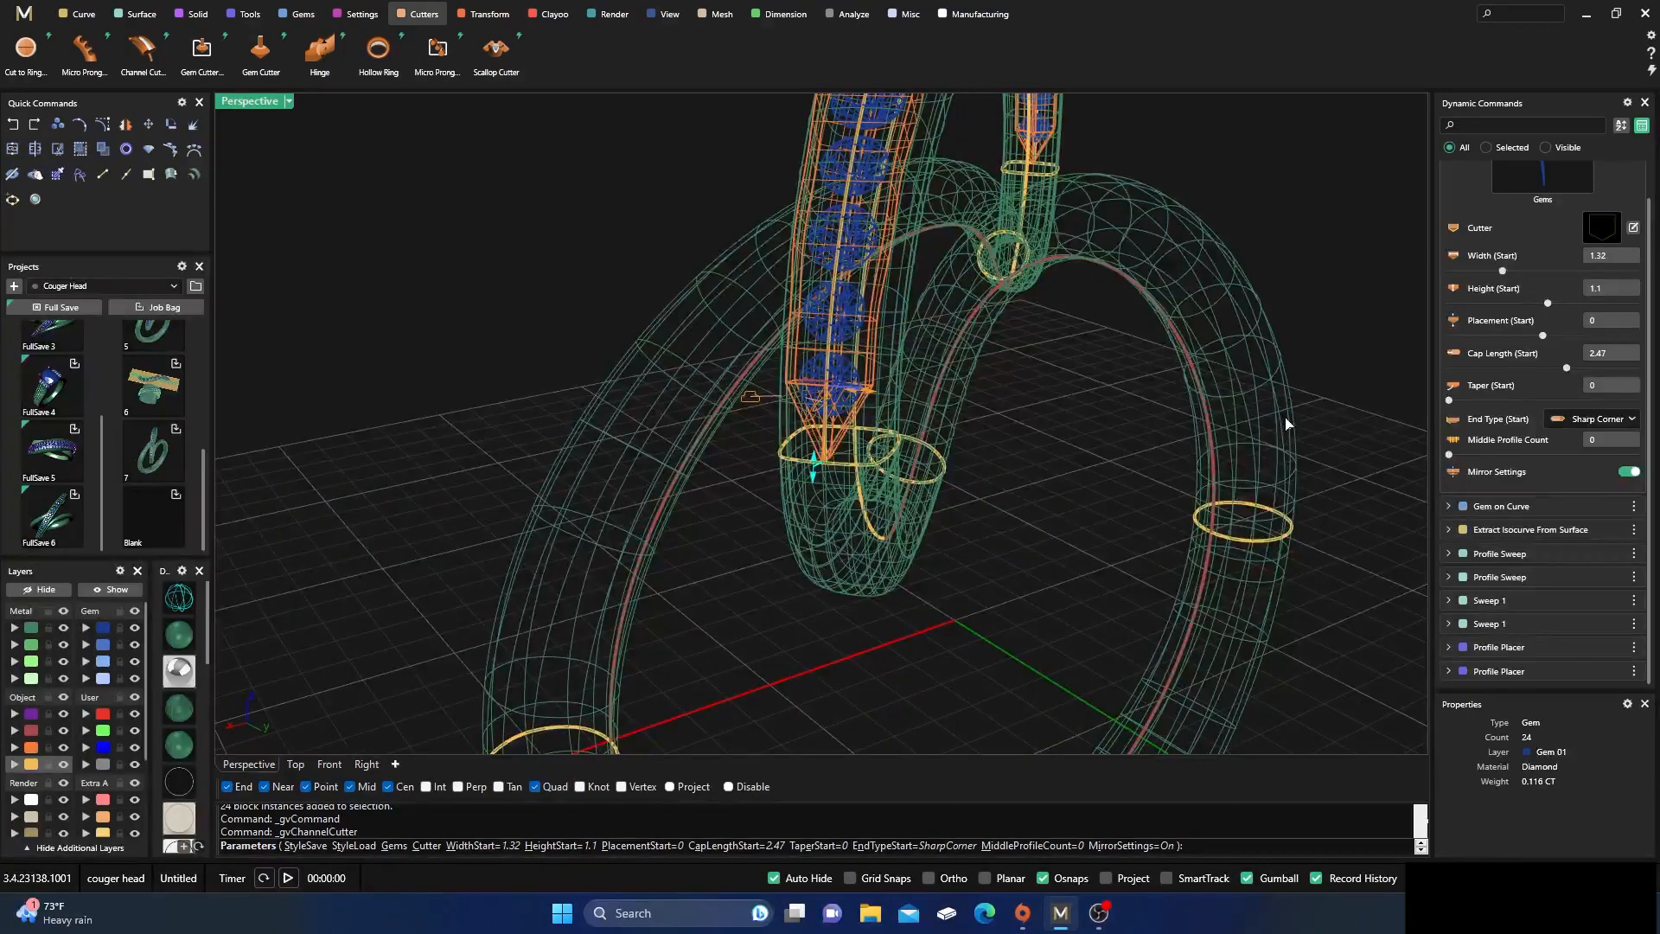
Examine from several angles how the channel cutter fits around the diamonds and inside the arc band
right_drag(1286, 424, 746, 437)
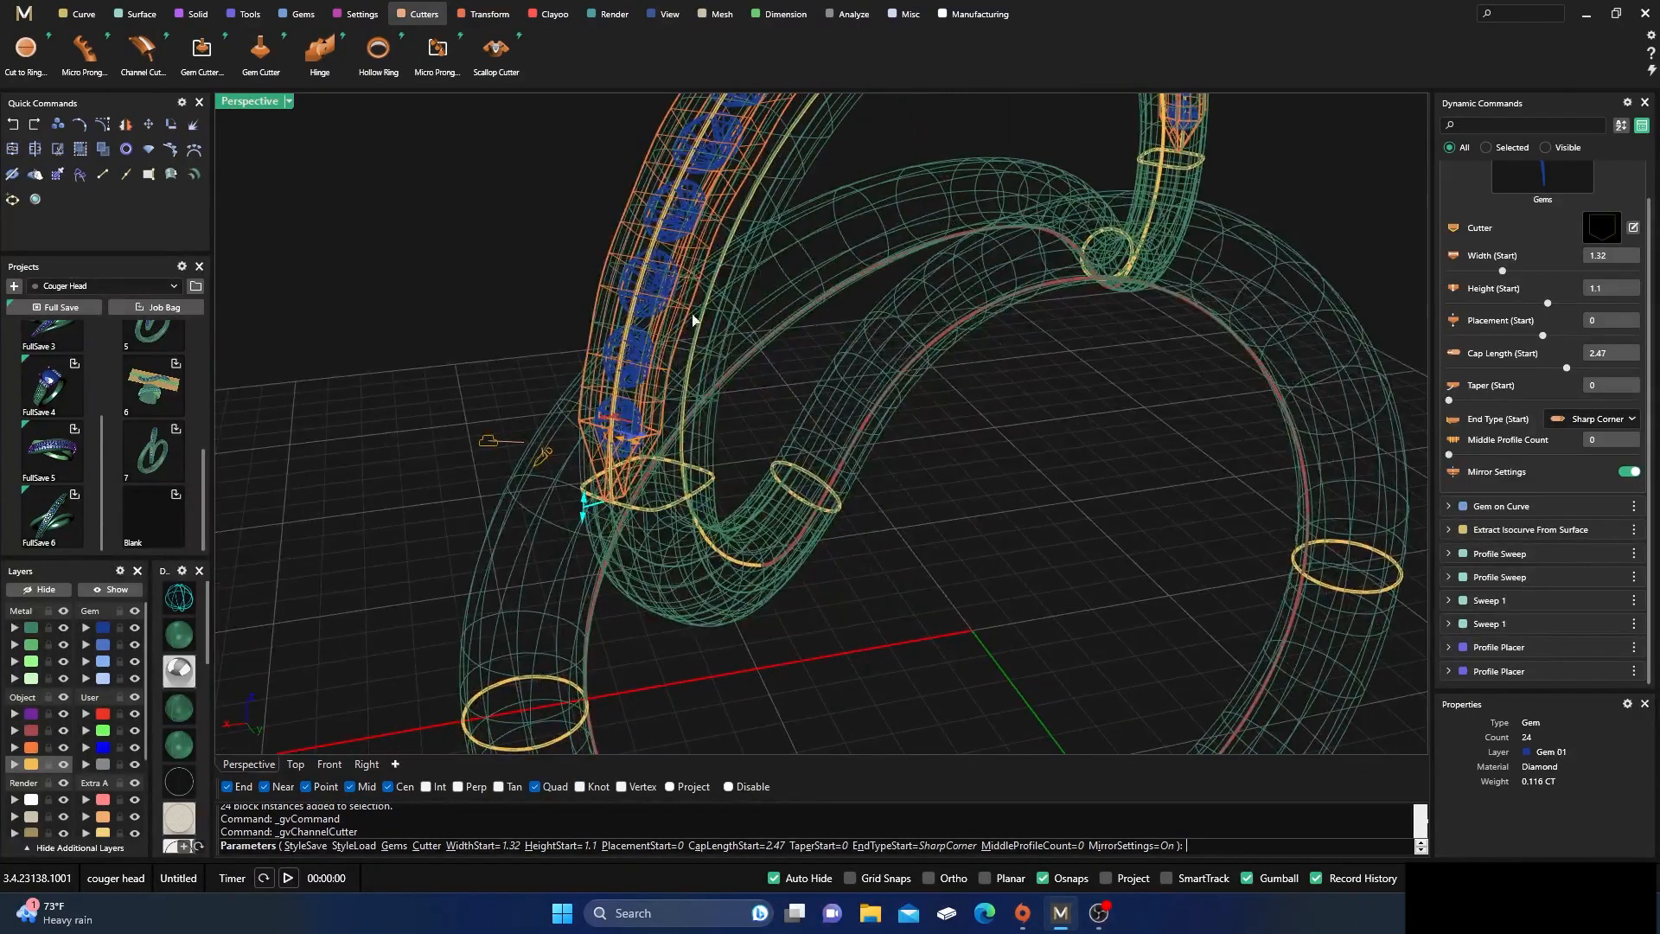
right_drag(801, 327, 891, 293)
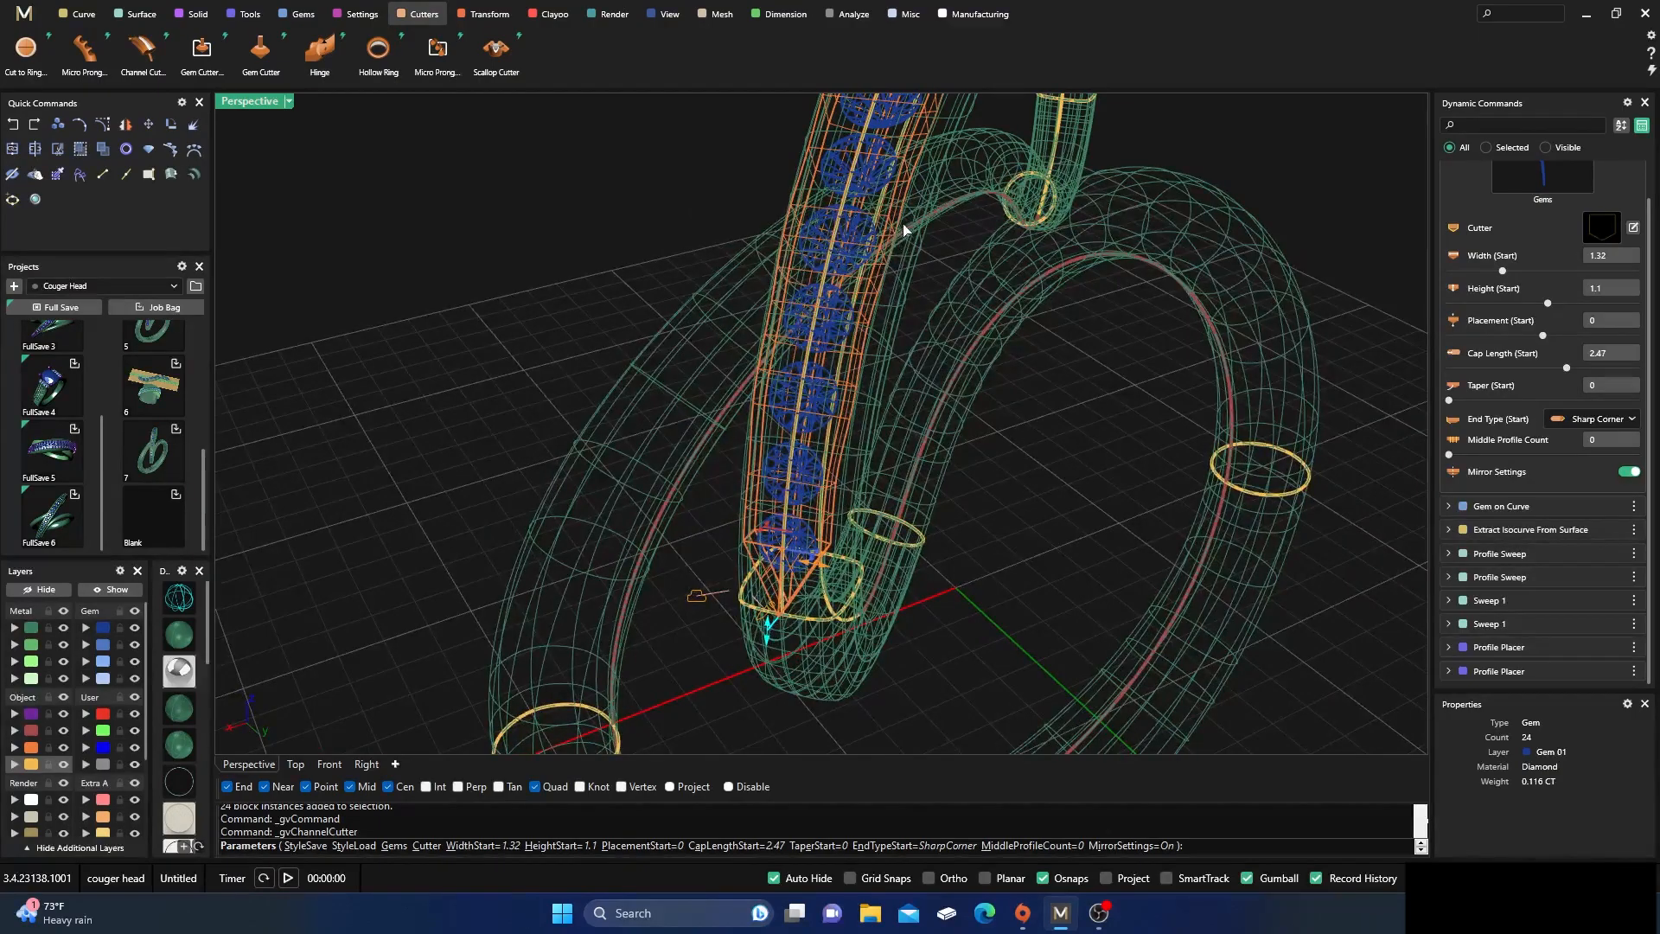
right_drag(990, 548, 919, 556)
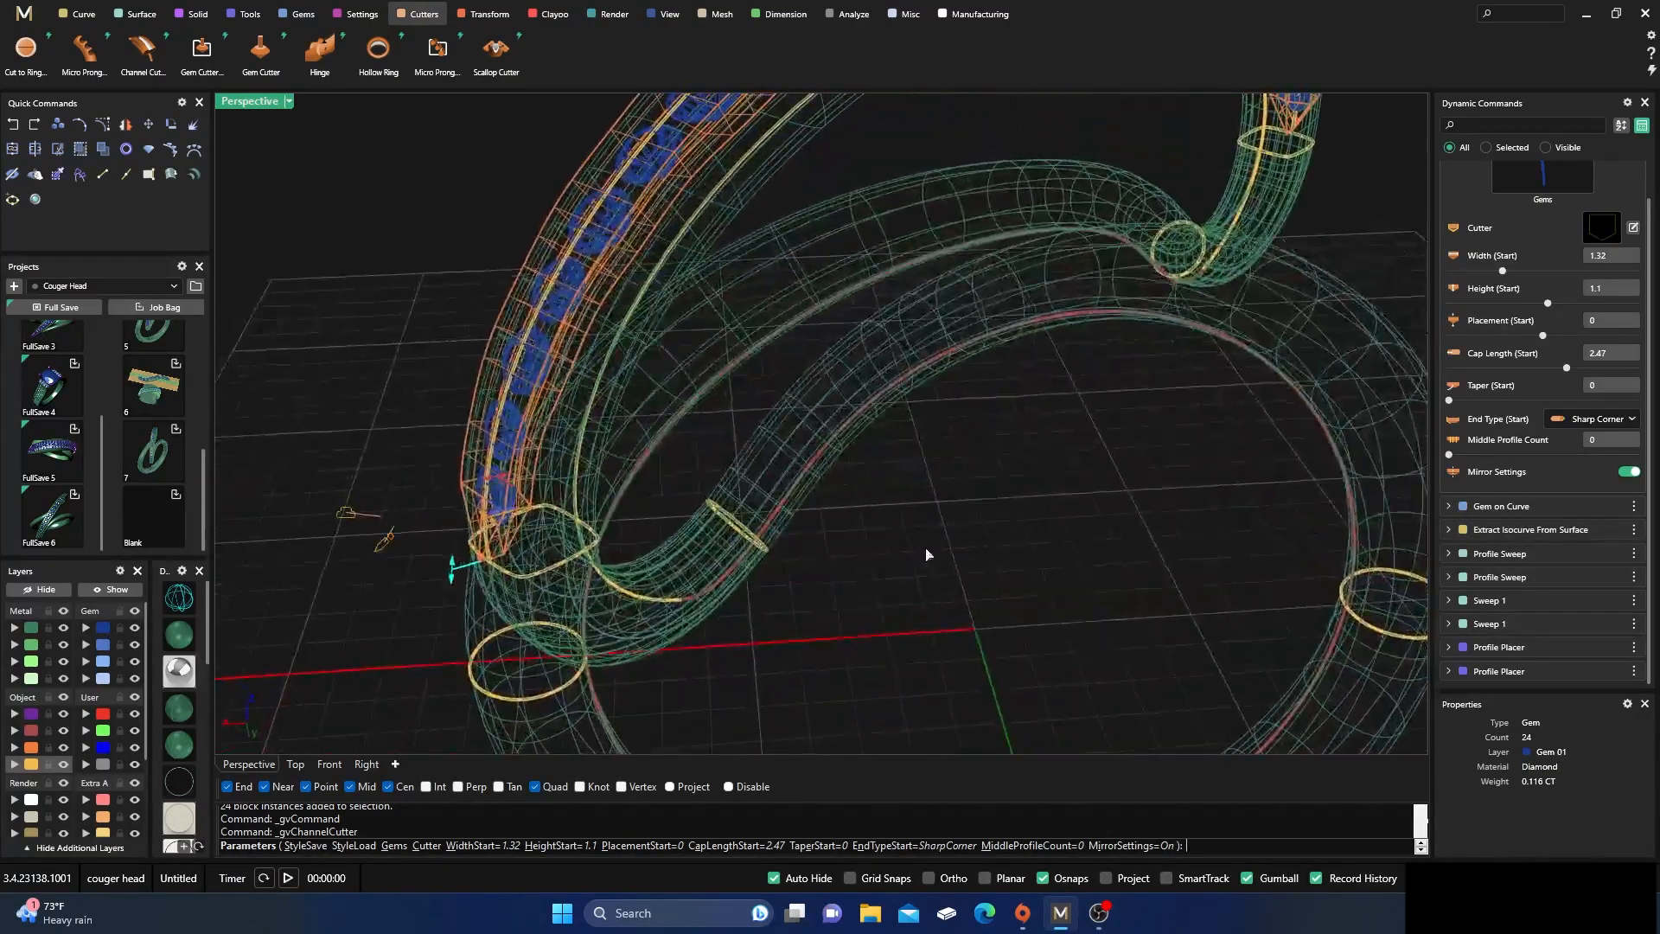
right_drag(571, 361, 735, 517)
scroll(683, 468, down, 5)
scroll(808, 356, up, 2)
scroll(809, 356, up, 4)
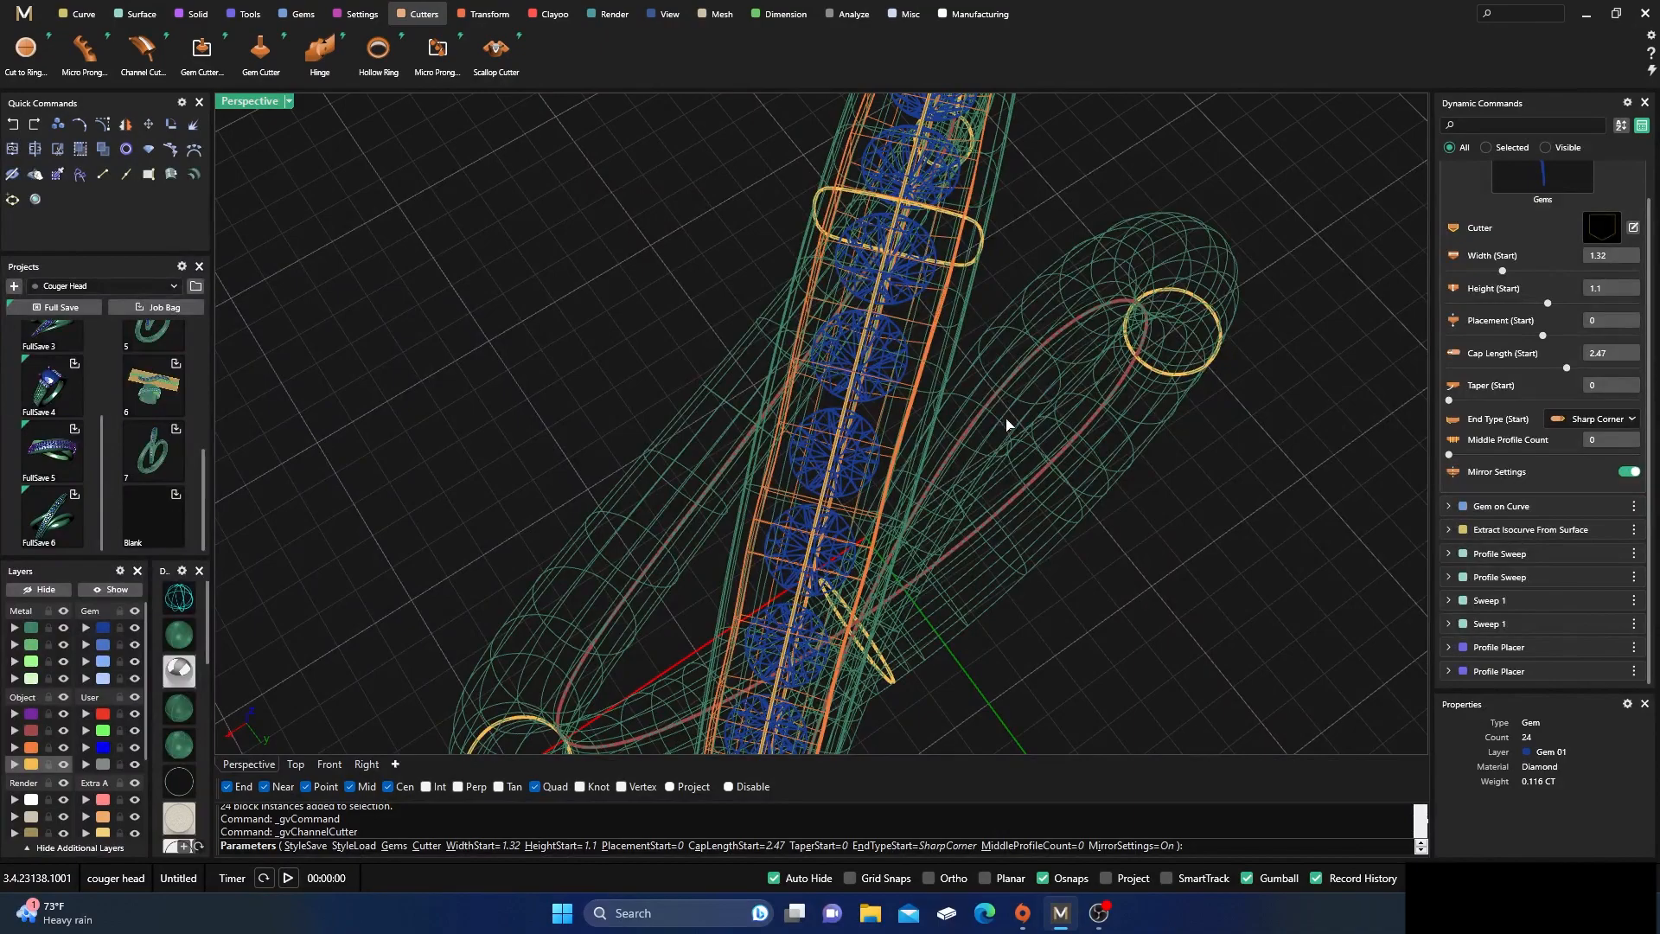
scroll(1486, 324, up, 1)
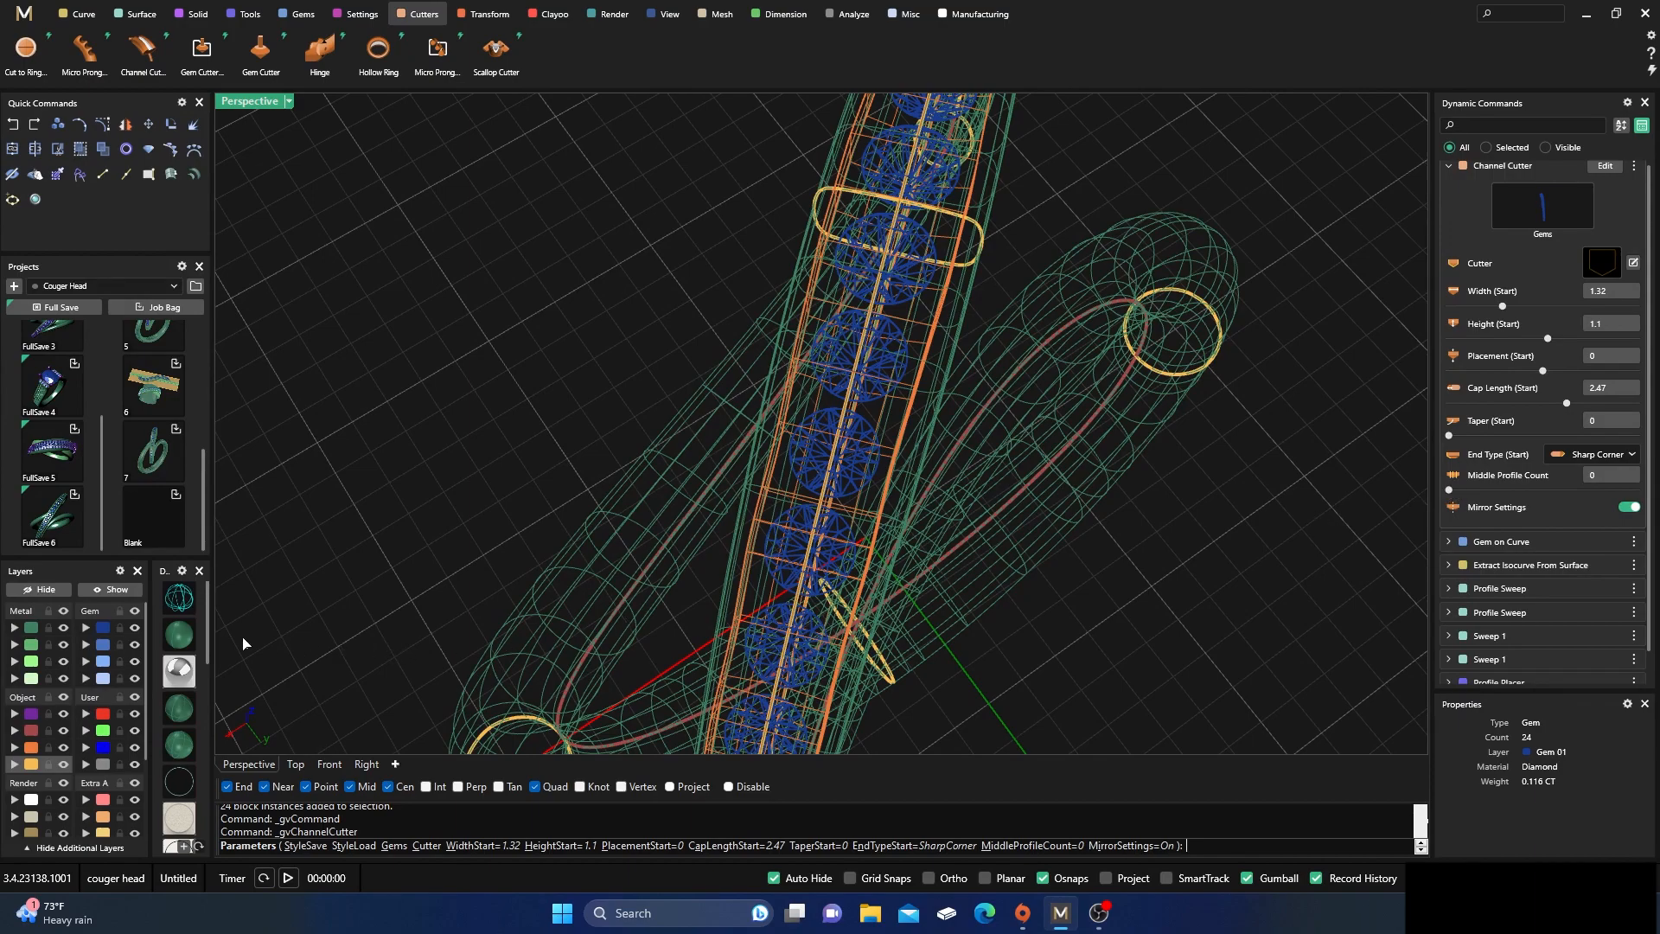
Set the channel cutter's Middle Profile Count to 1 and compare its fit around the diamonds in shaded and wireframe display
click(178, 634)
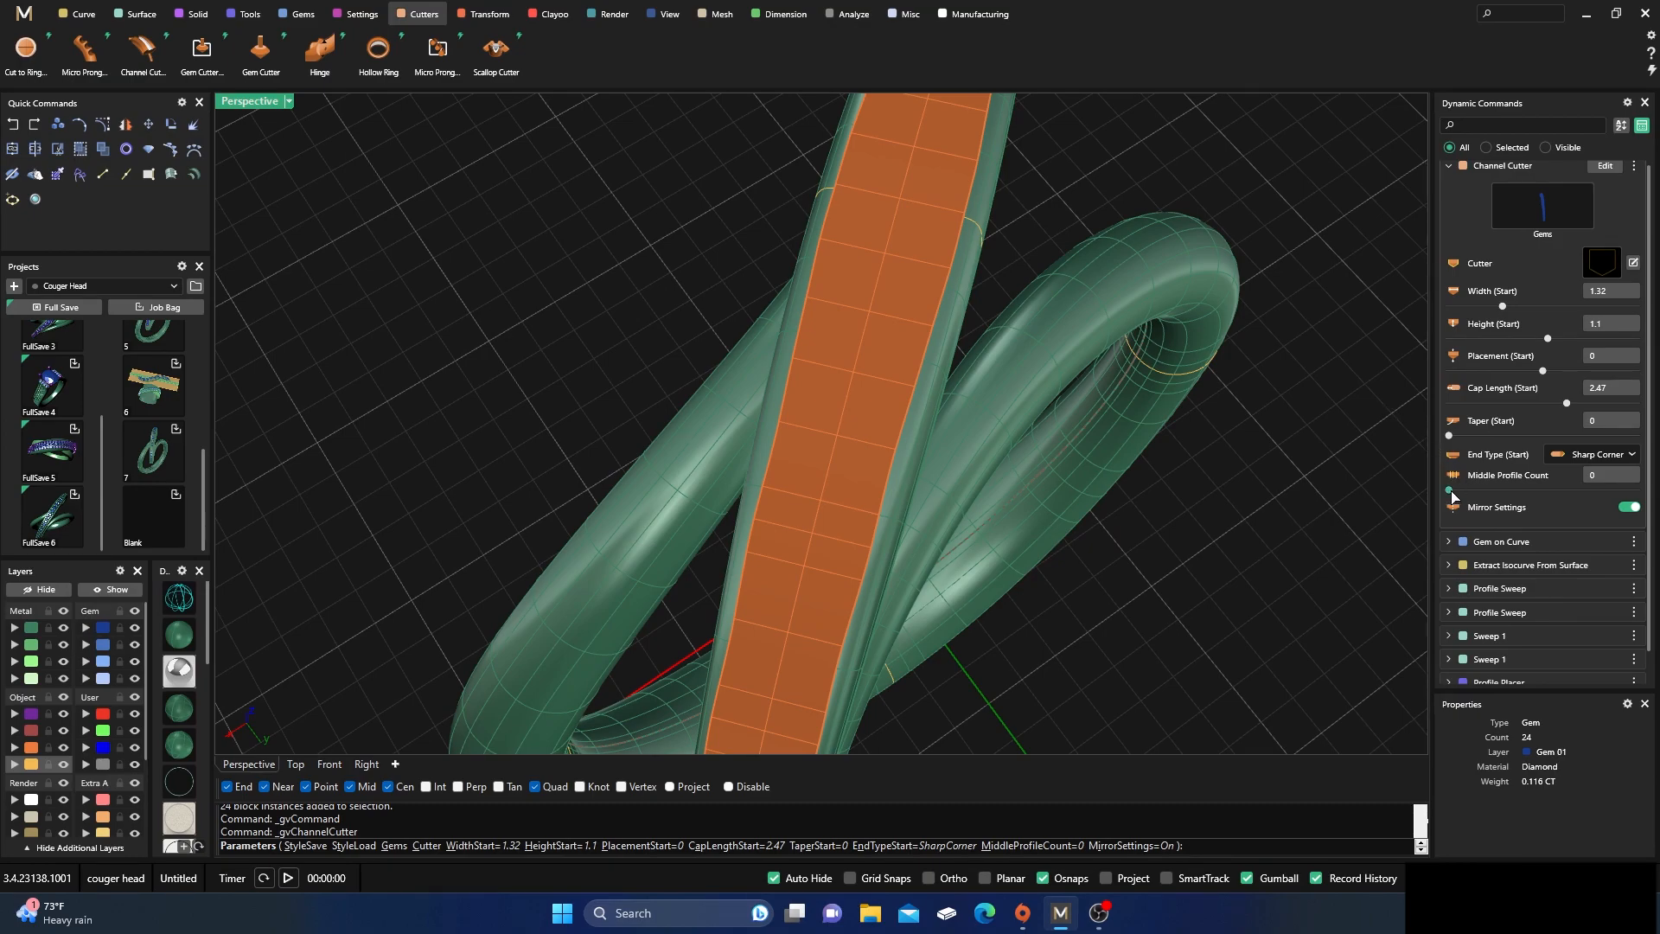
drag(1451, 490, 1477, 490)
right_drag(1256, 579, 983, 545)
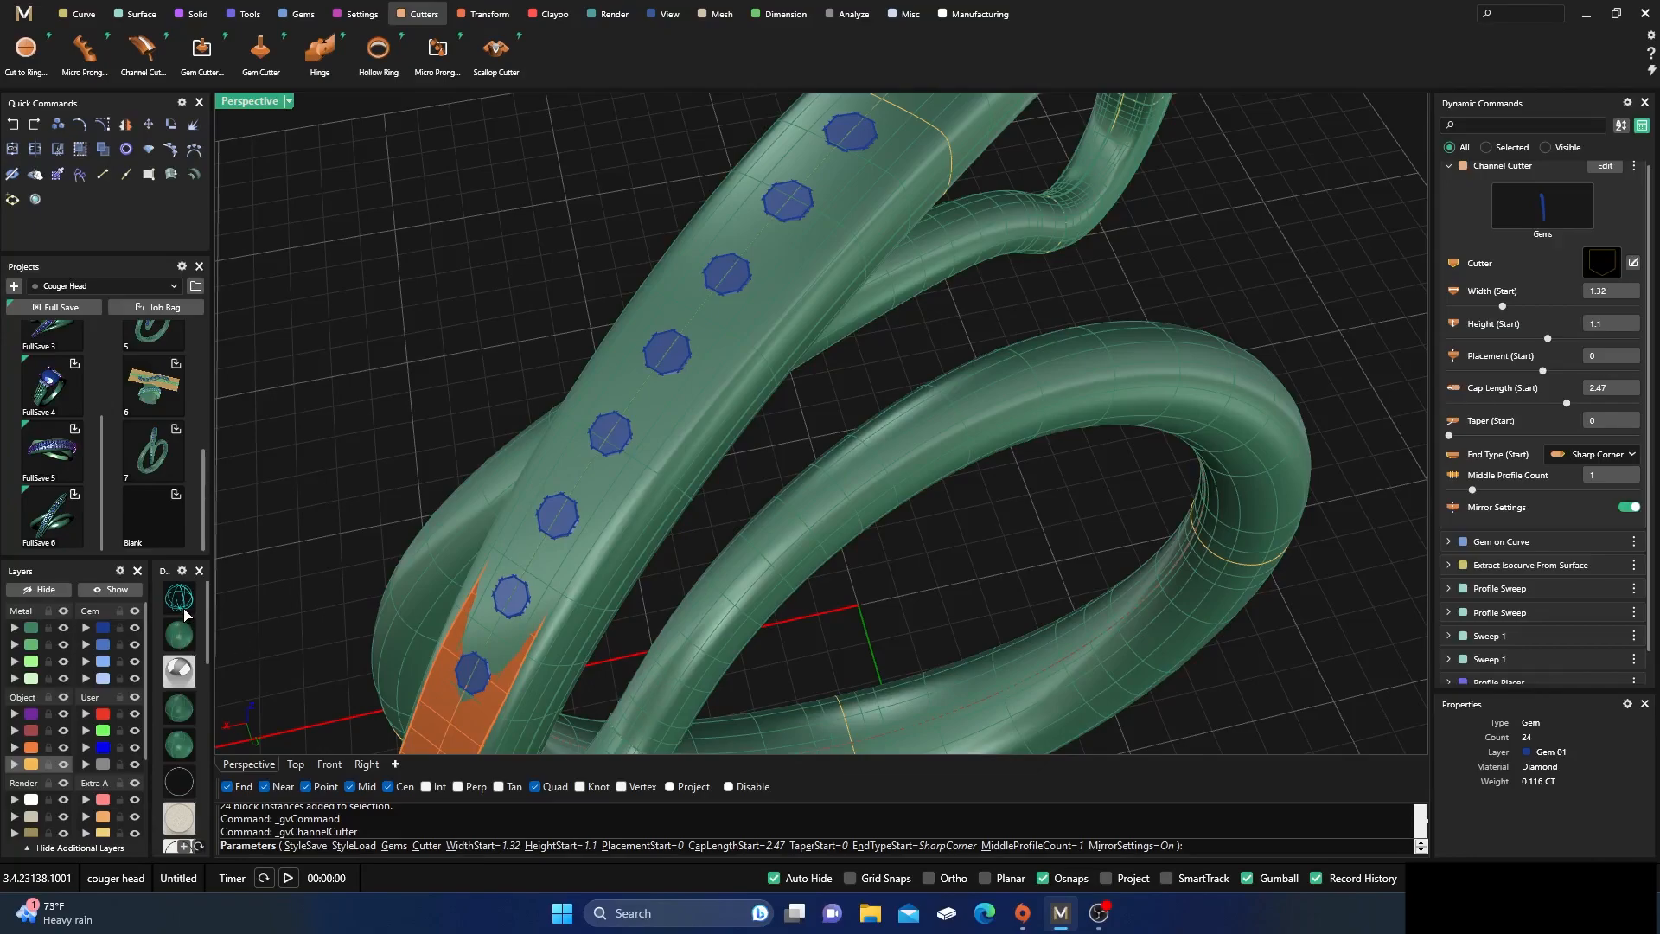
click(181, 603)
mouse_move(843, 577)
right_down()
mouse_move(764, 524)
mouse_move(737, 393)
right_up()
scroll(764, 524, down, 4)
scroll(807, 216, up, 5)
scroll(765, 294, up, 5)
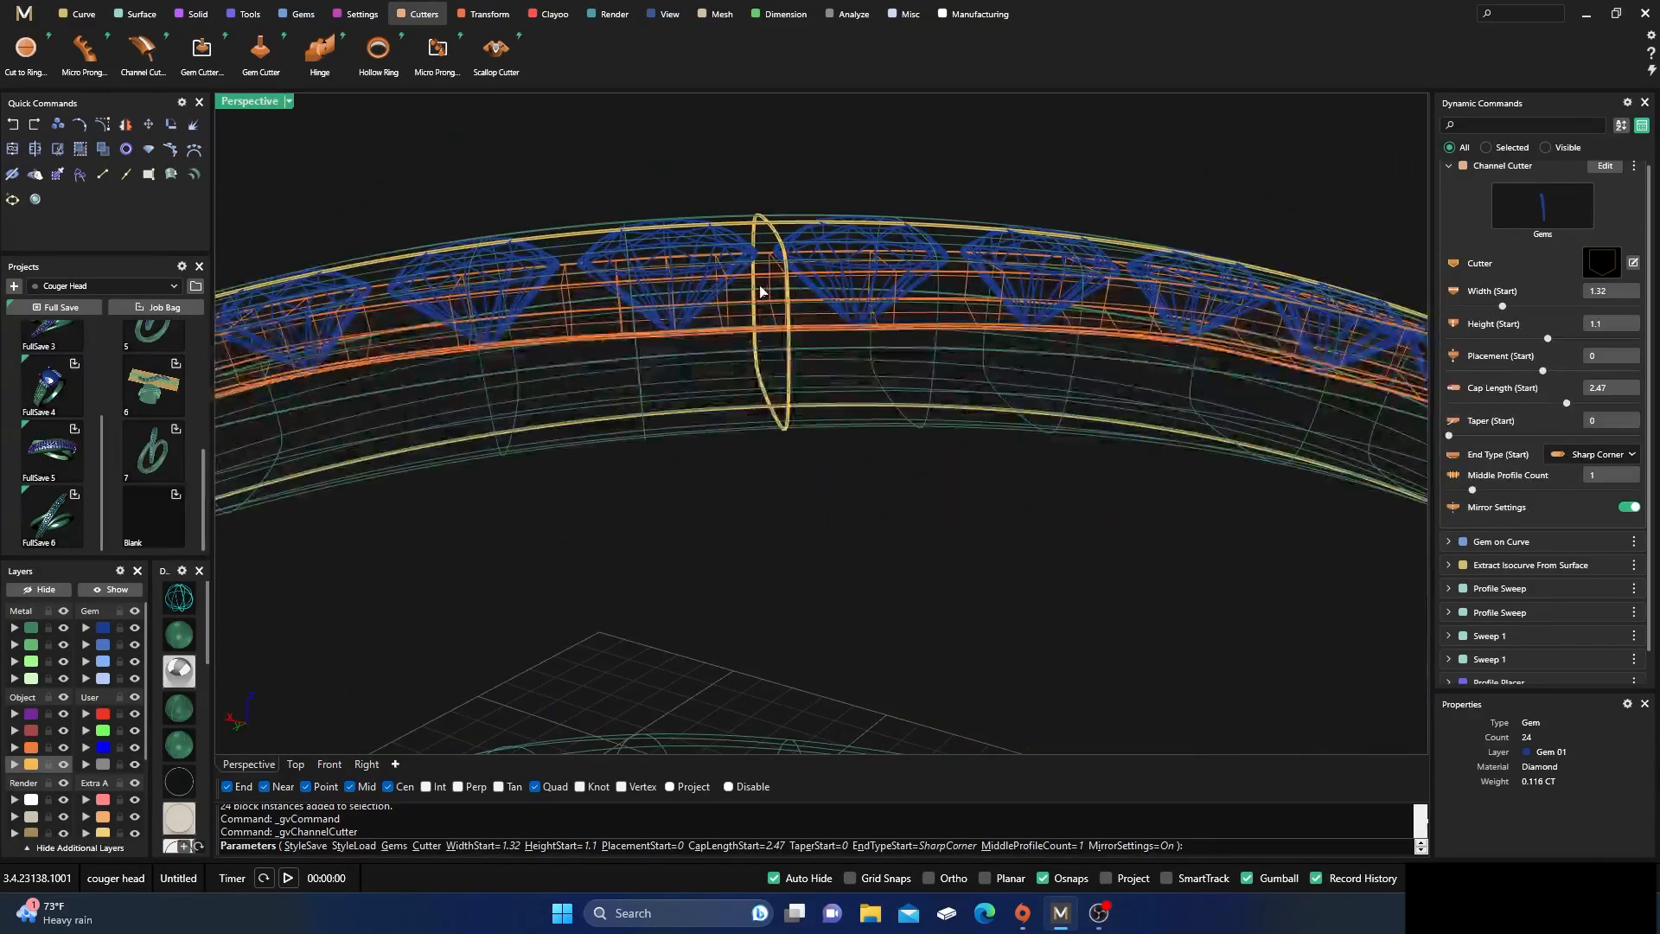
scroll(688, 281, down, 6)
right_drag(687, 281, 834, 371)
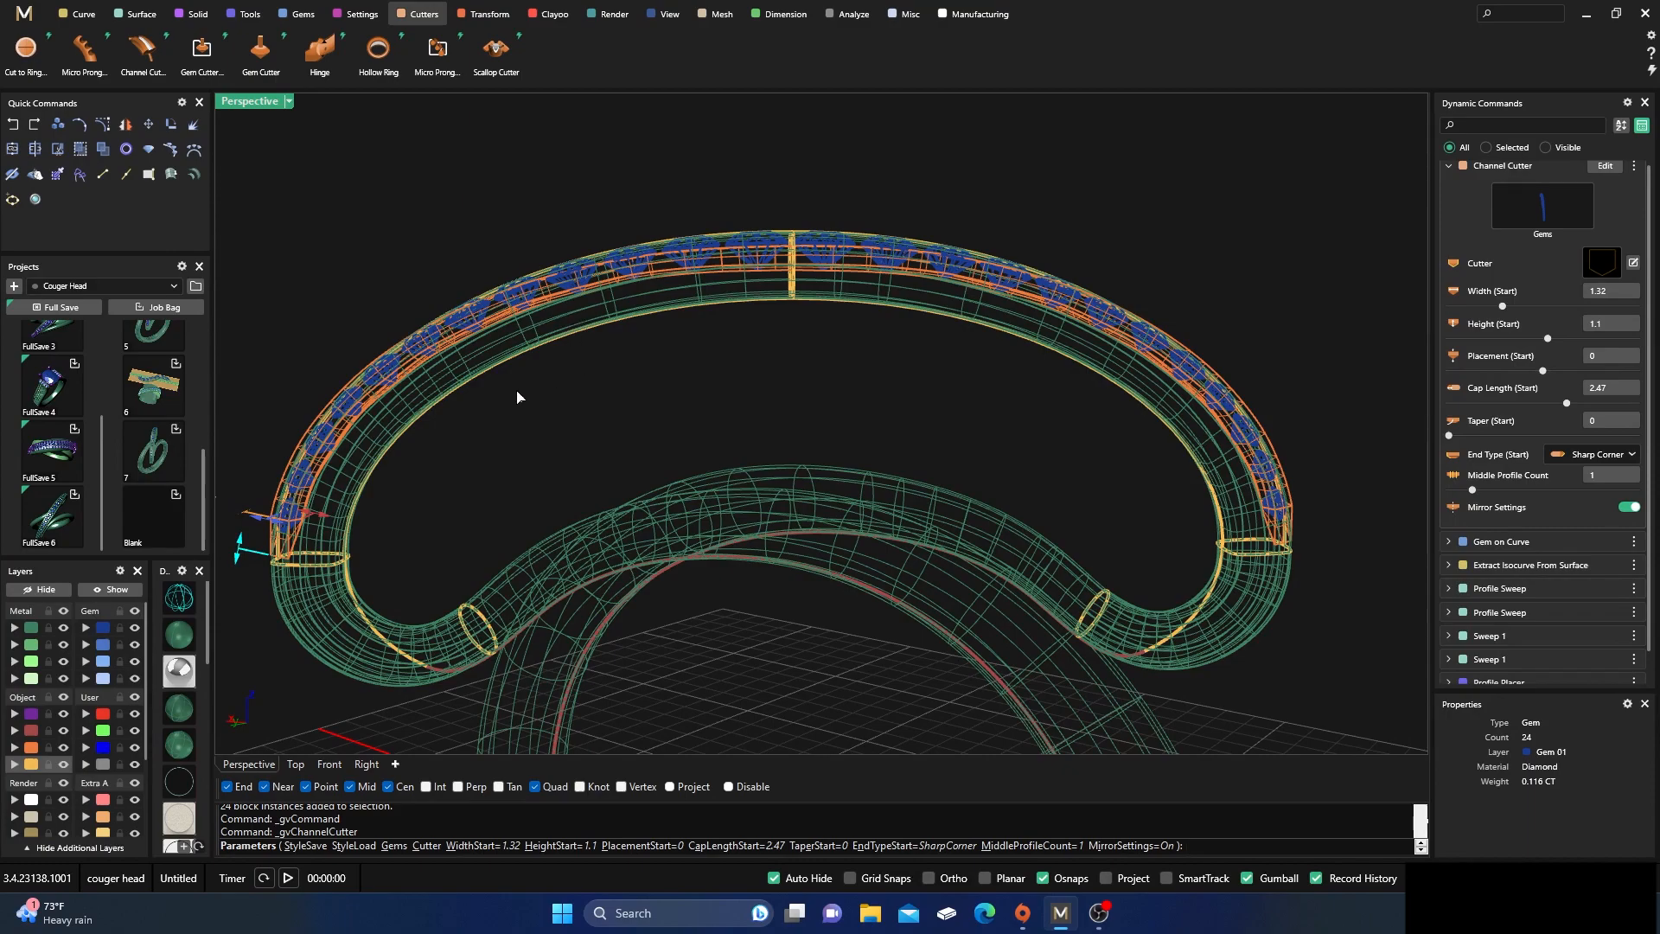
Raise the channel cutter's Placement (Start) to 1 and set its Middle Profile Count to 5
drag(298, 515, 294, 498)
drag(1473, 455, 1519, 457)
right_drag(1042, 430, 1150, 547)
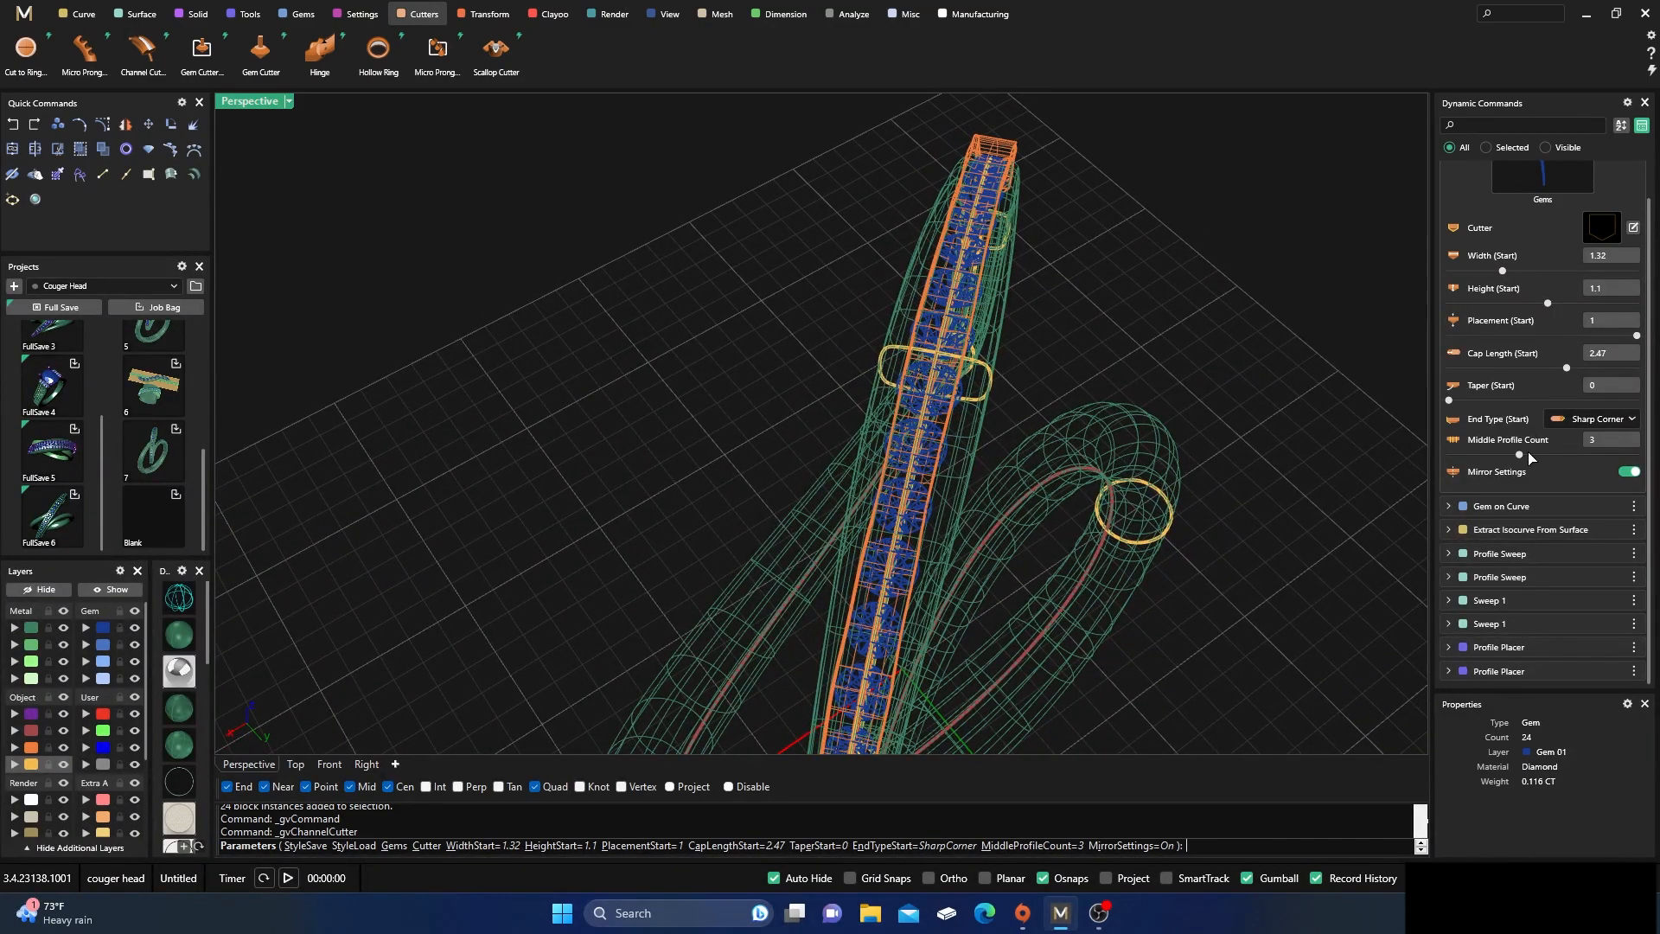
drag(1520, 456, 1569, 458)
right_drag(1181, 477, 707, 316)
scroll(707, 316, up, 5)
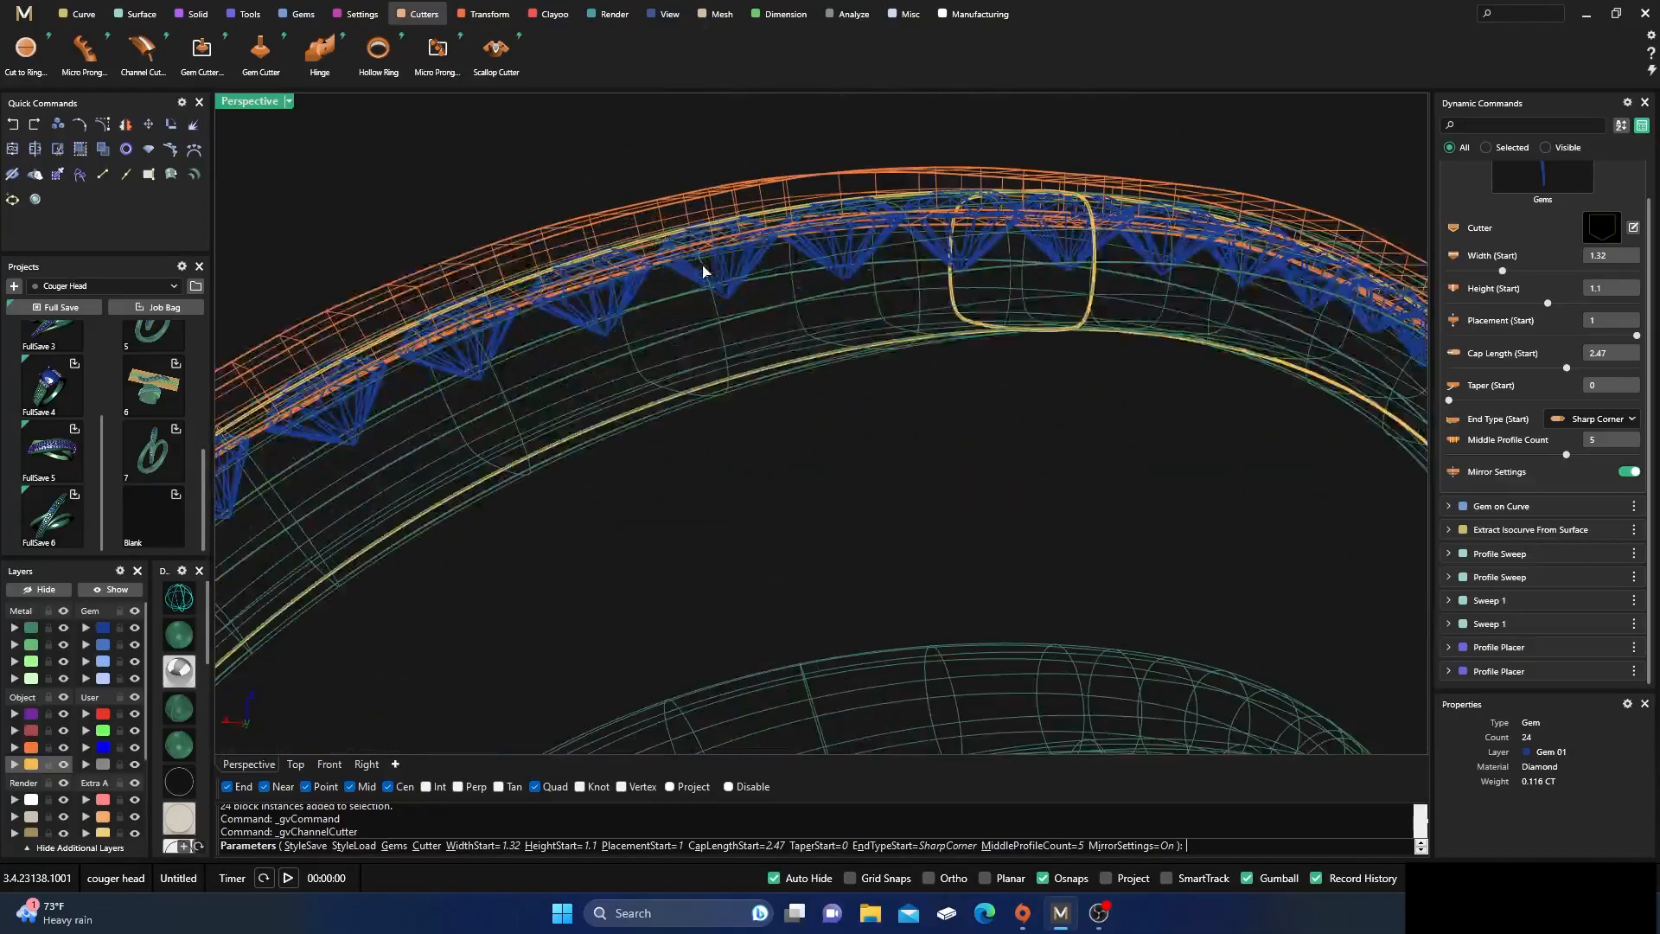
Widen the channel cutter to a Width (Start) of about 1.46 and extend its Cap Length (Start) to about 3.16
right_drag(820, 348, 930, 324)
right_drag(918, 448, 945, 393)
scroll(947, 402, down, 4)
scroll(1012, 440, up, 8)
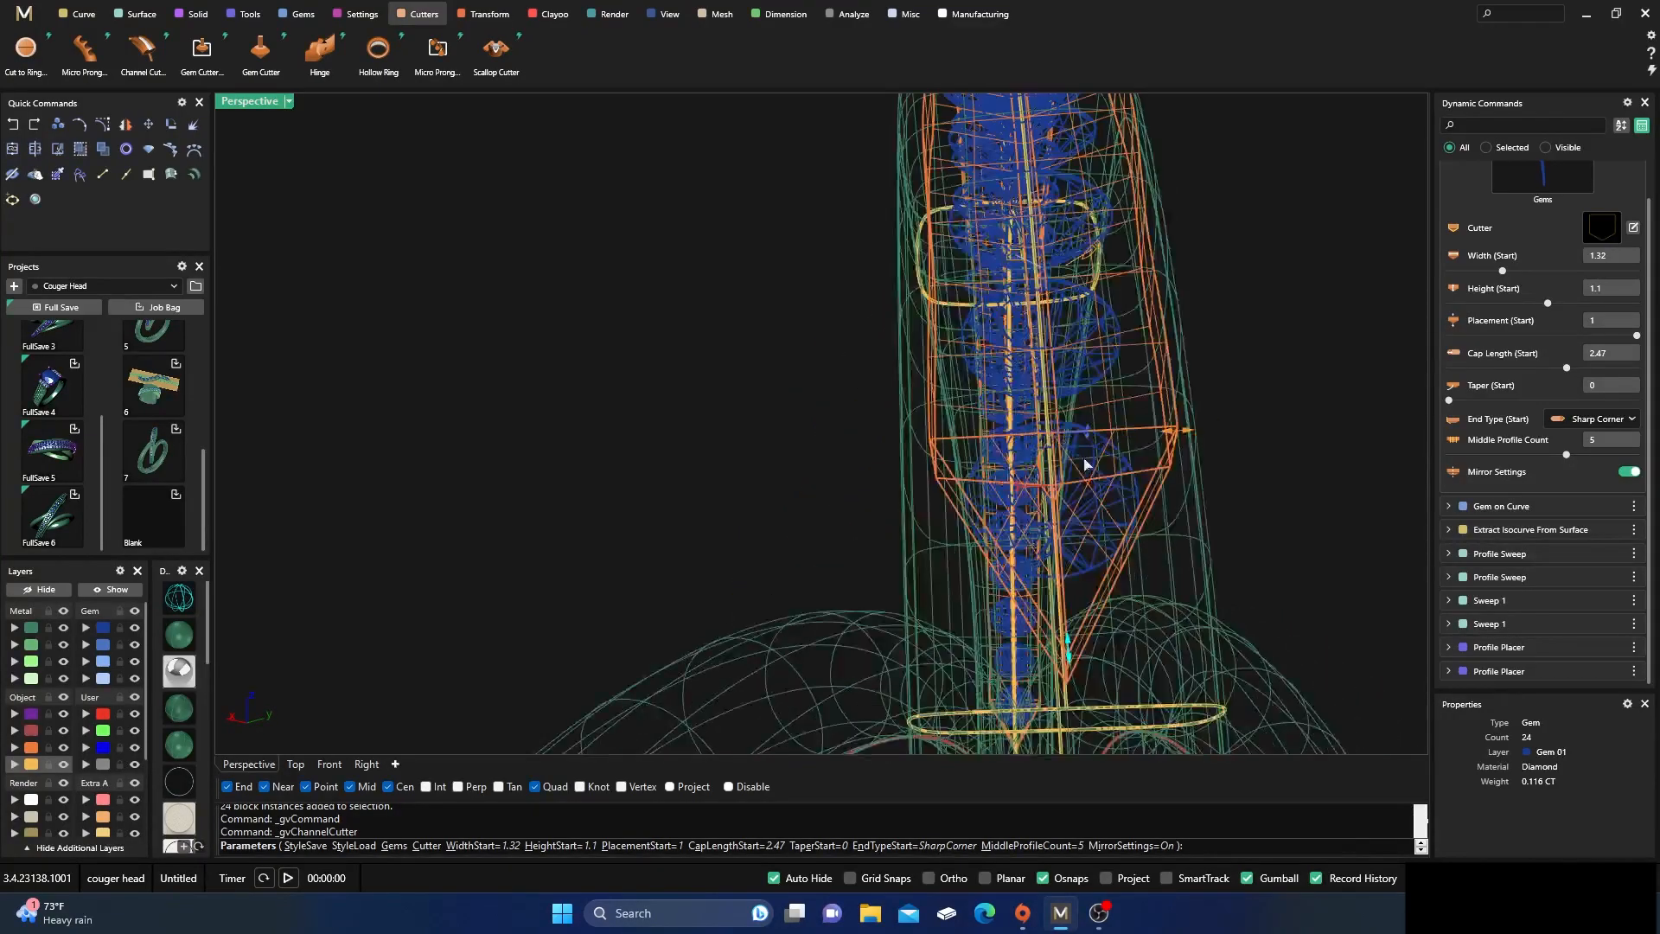
drag(1185, 435, 1200, 435)
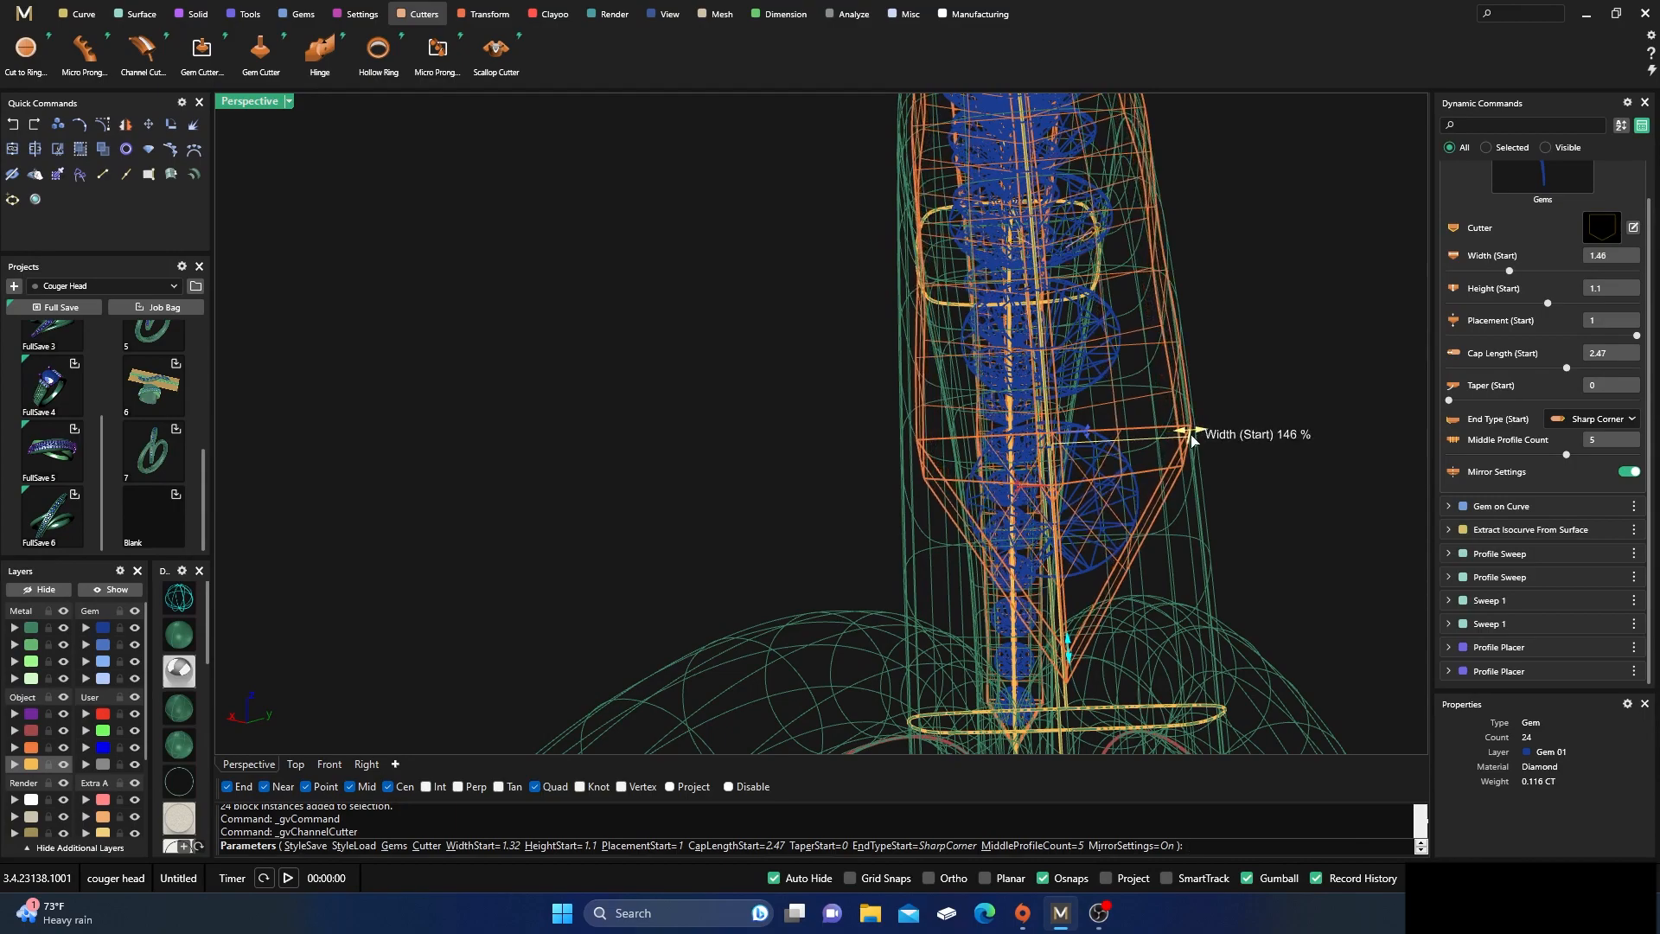
scroll(1011, 458, down, 6)
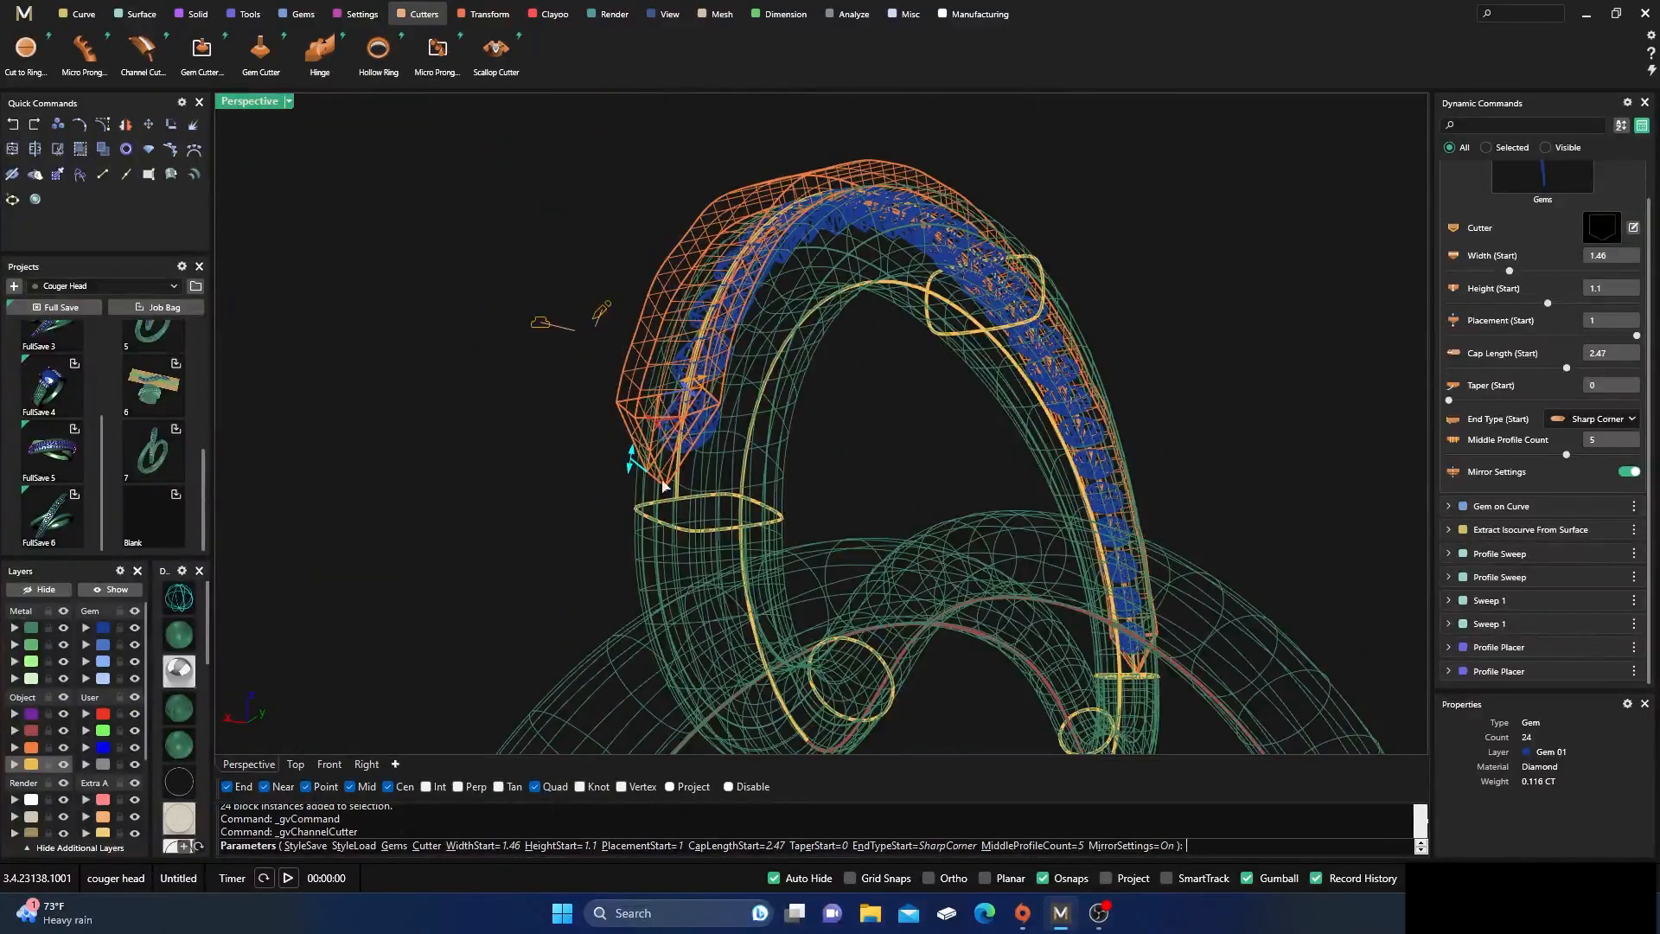
drag(632, 471, 648, 482)
scroll(856, 508, up, 3)
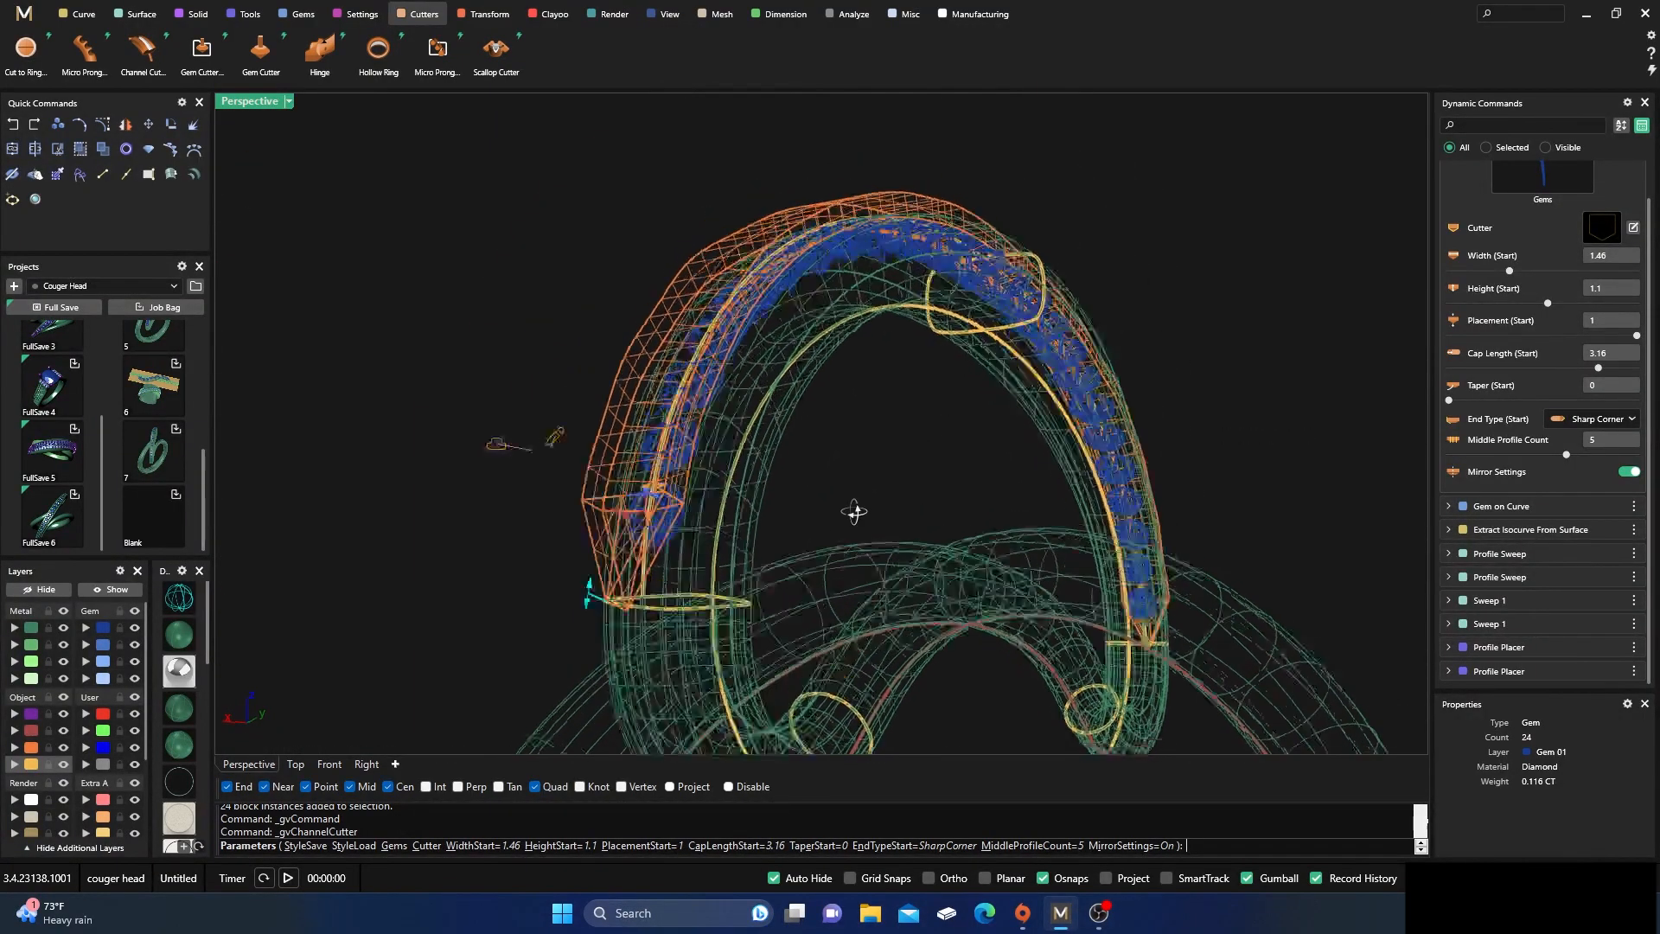
scroll(657, 657, up, 3)
scroll(621, 644, down, 8)
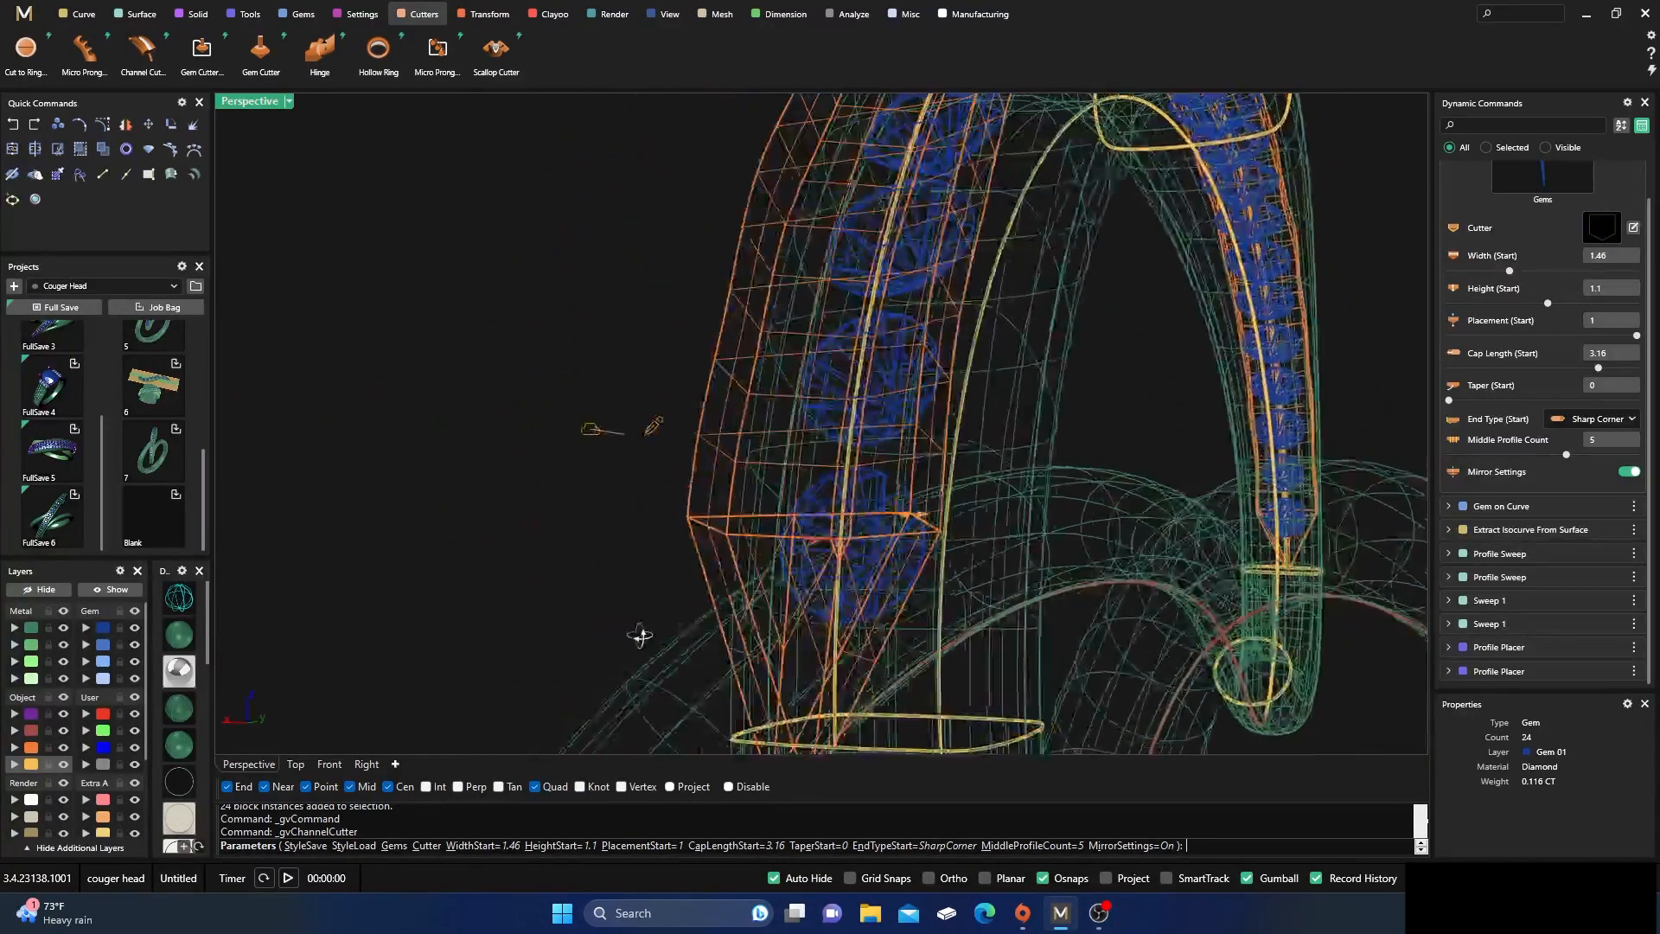
Turn off the channel cutter's Mirror Settings, lower its Placement (Start) to about 0.21, and cancel the cutter
scroll(648, 585, up, 3)
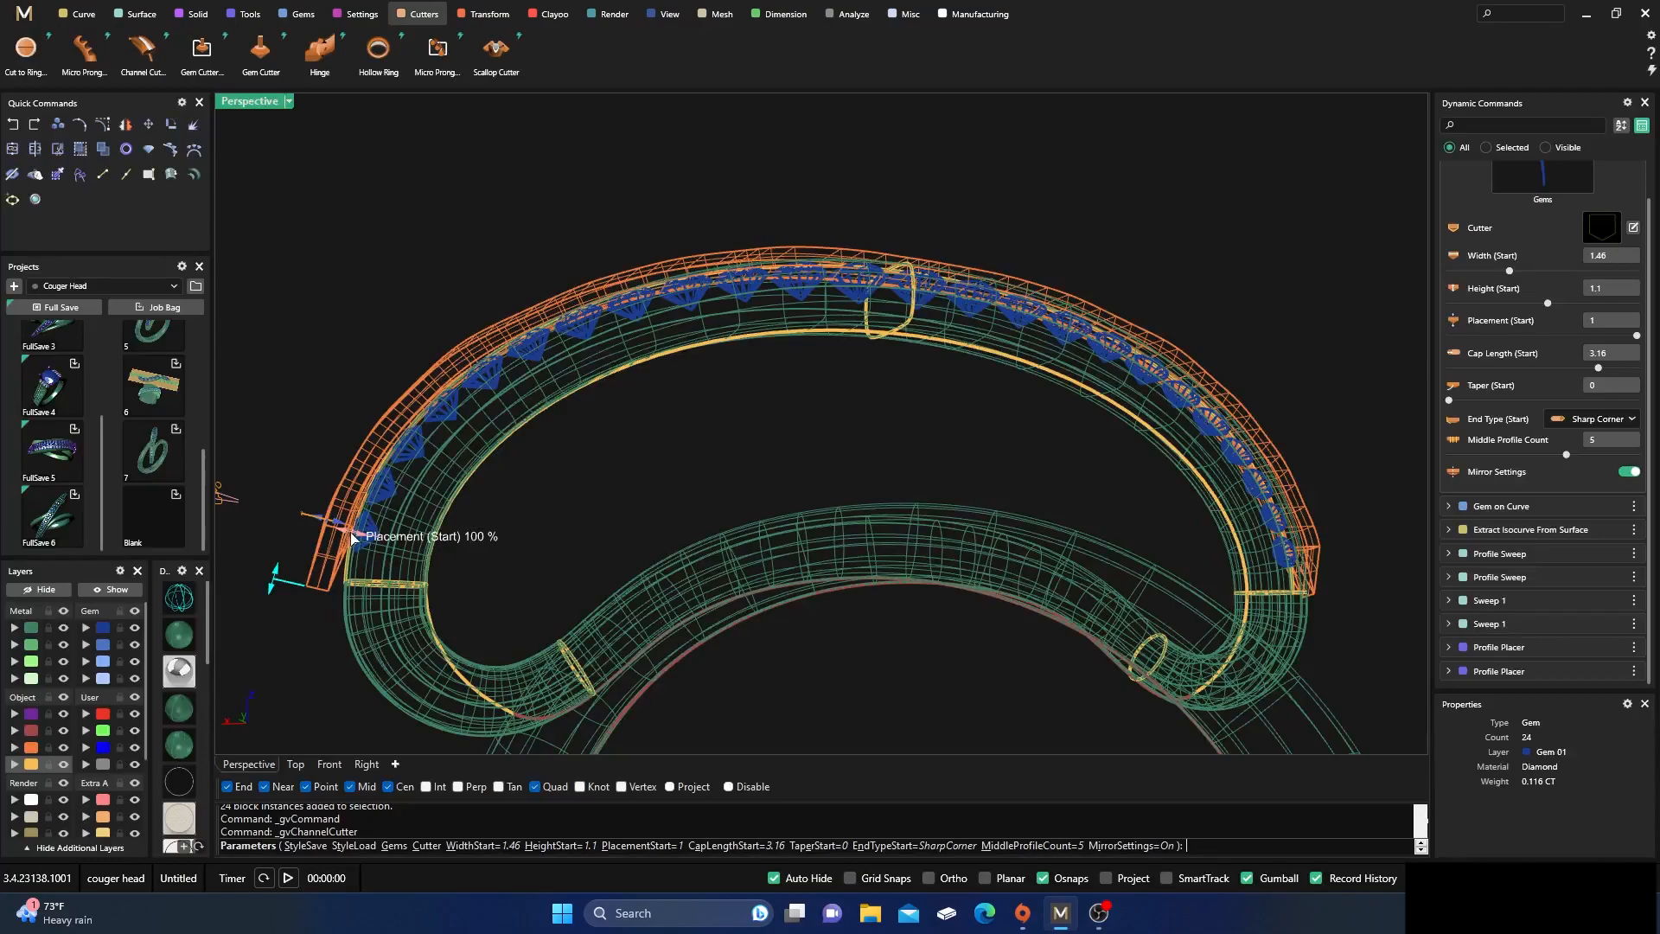
drag(355, 539, 361, 542)
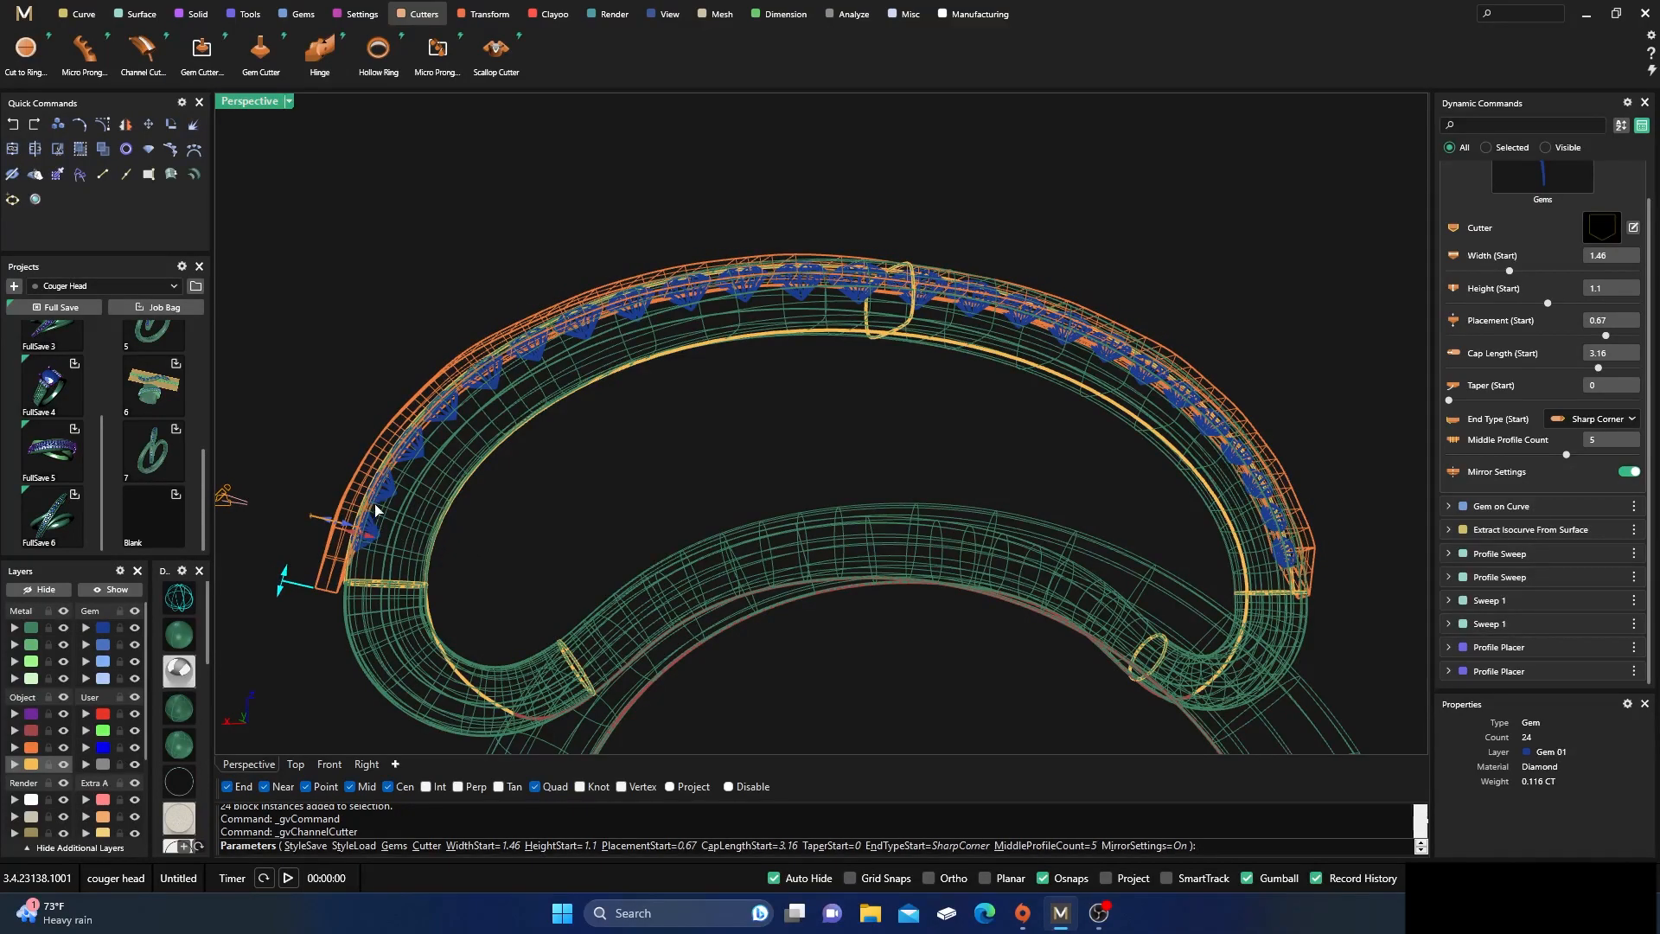
click(1629, 472)
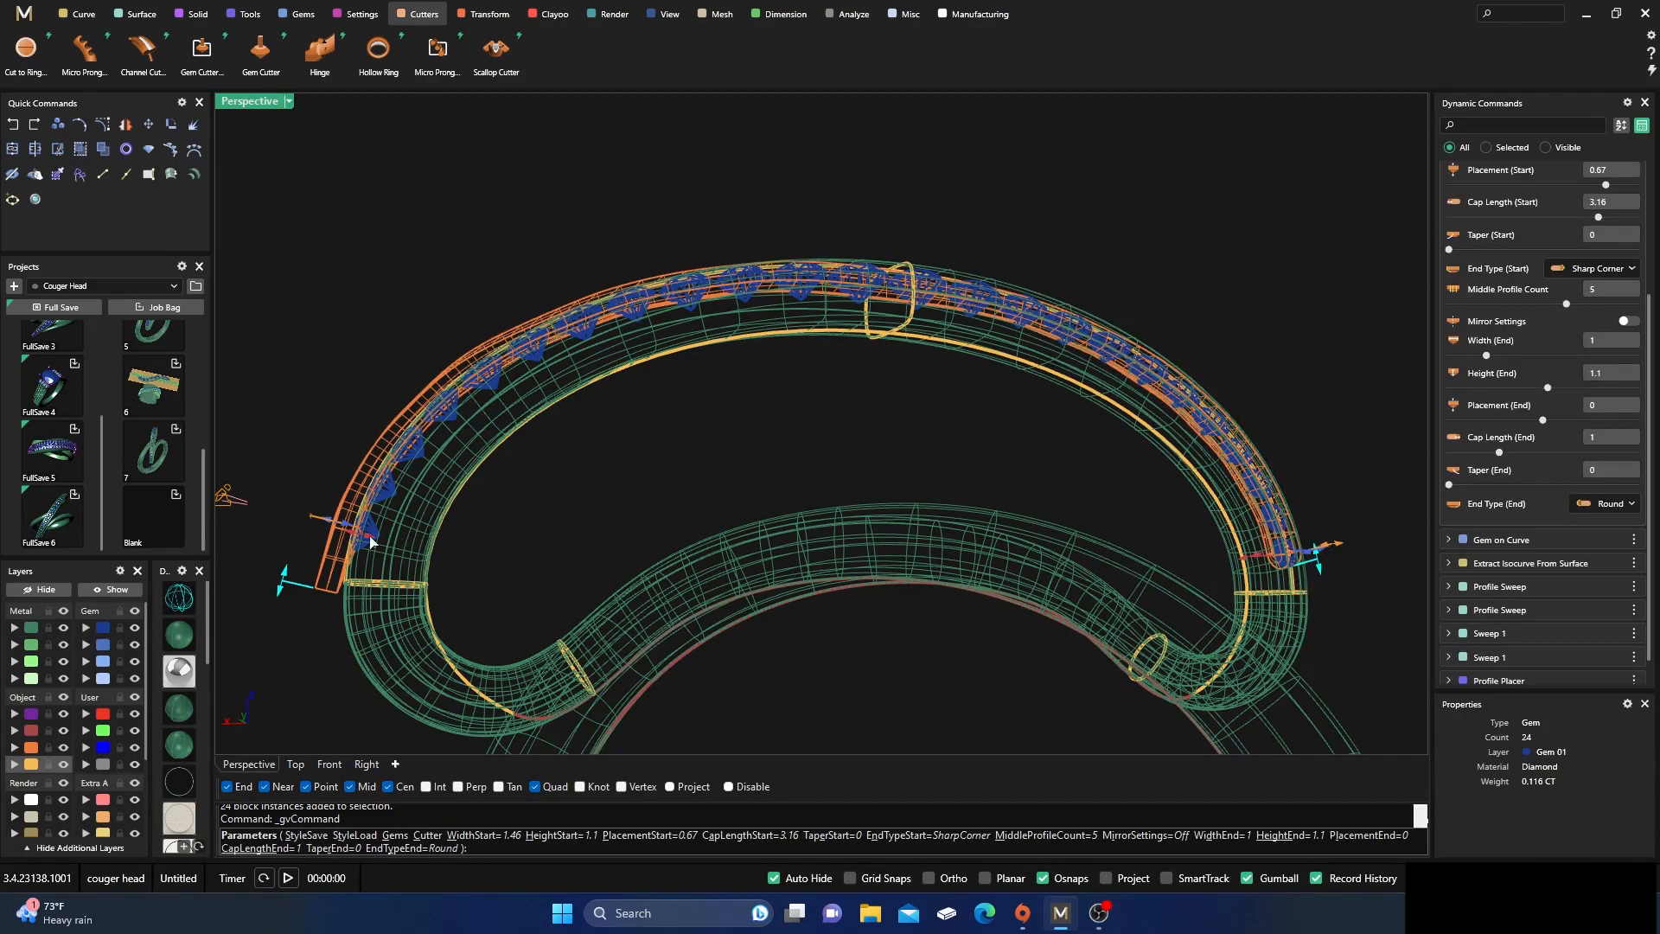
drag(356, 535, 359, 540)
right_drag(715, 408, 720, 361)
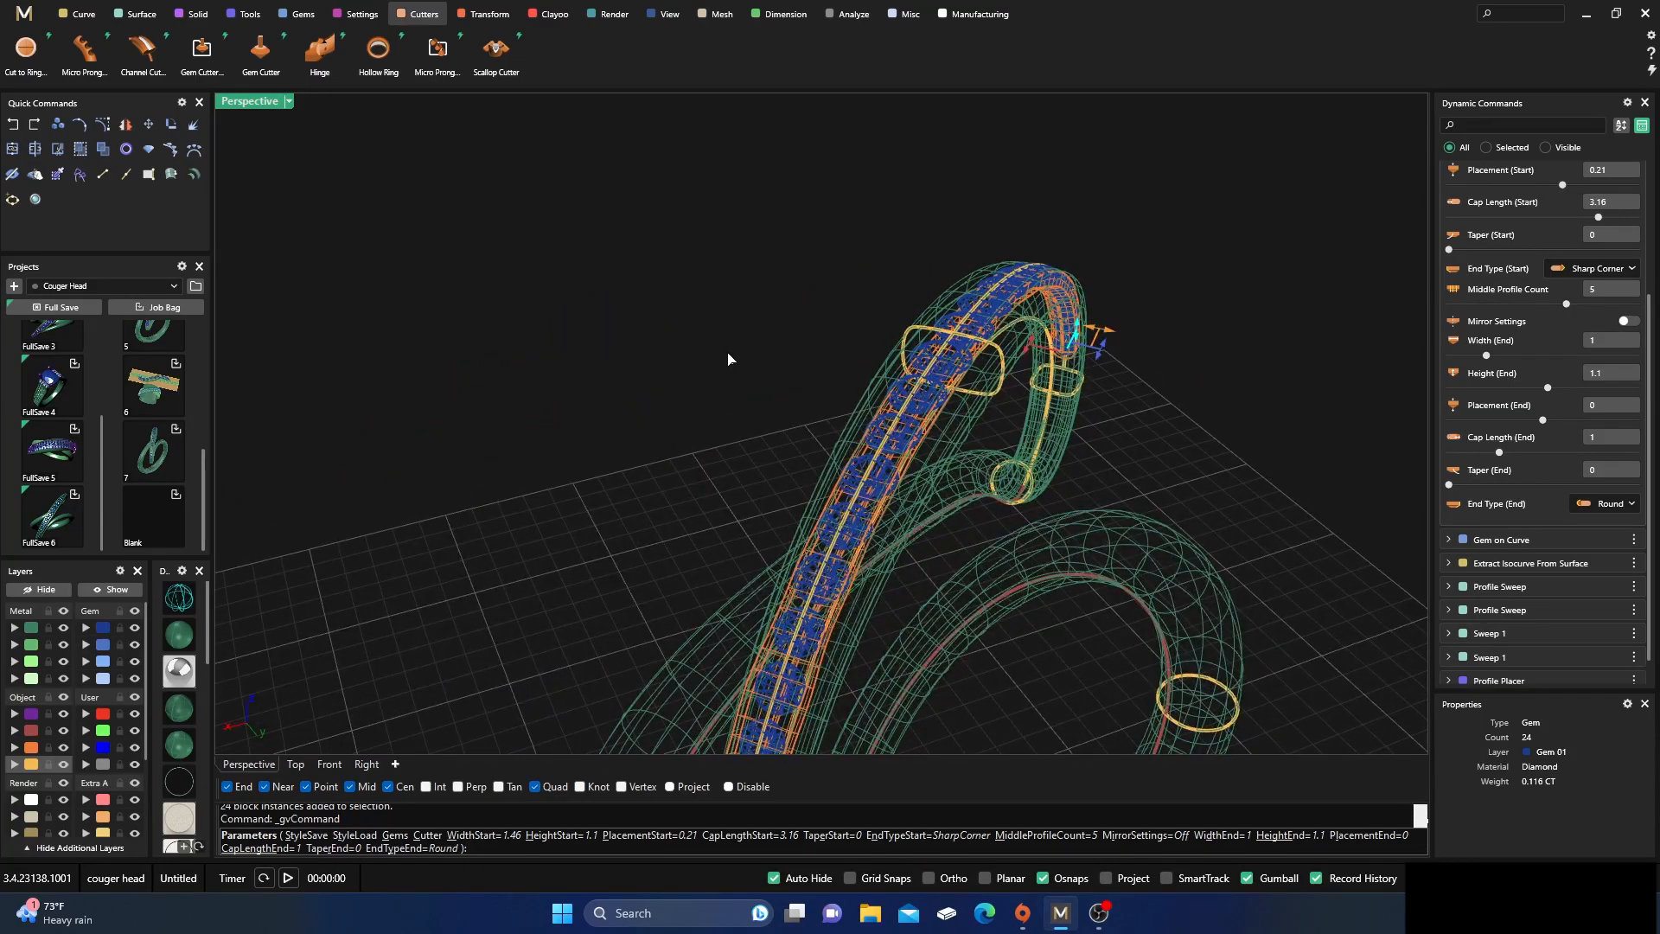
right_click(728, 360)
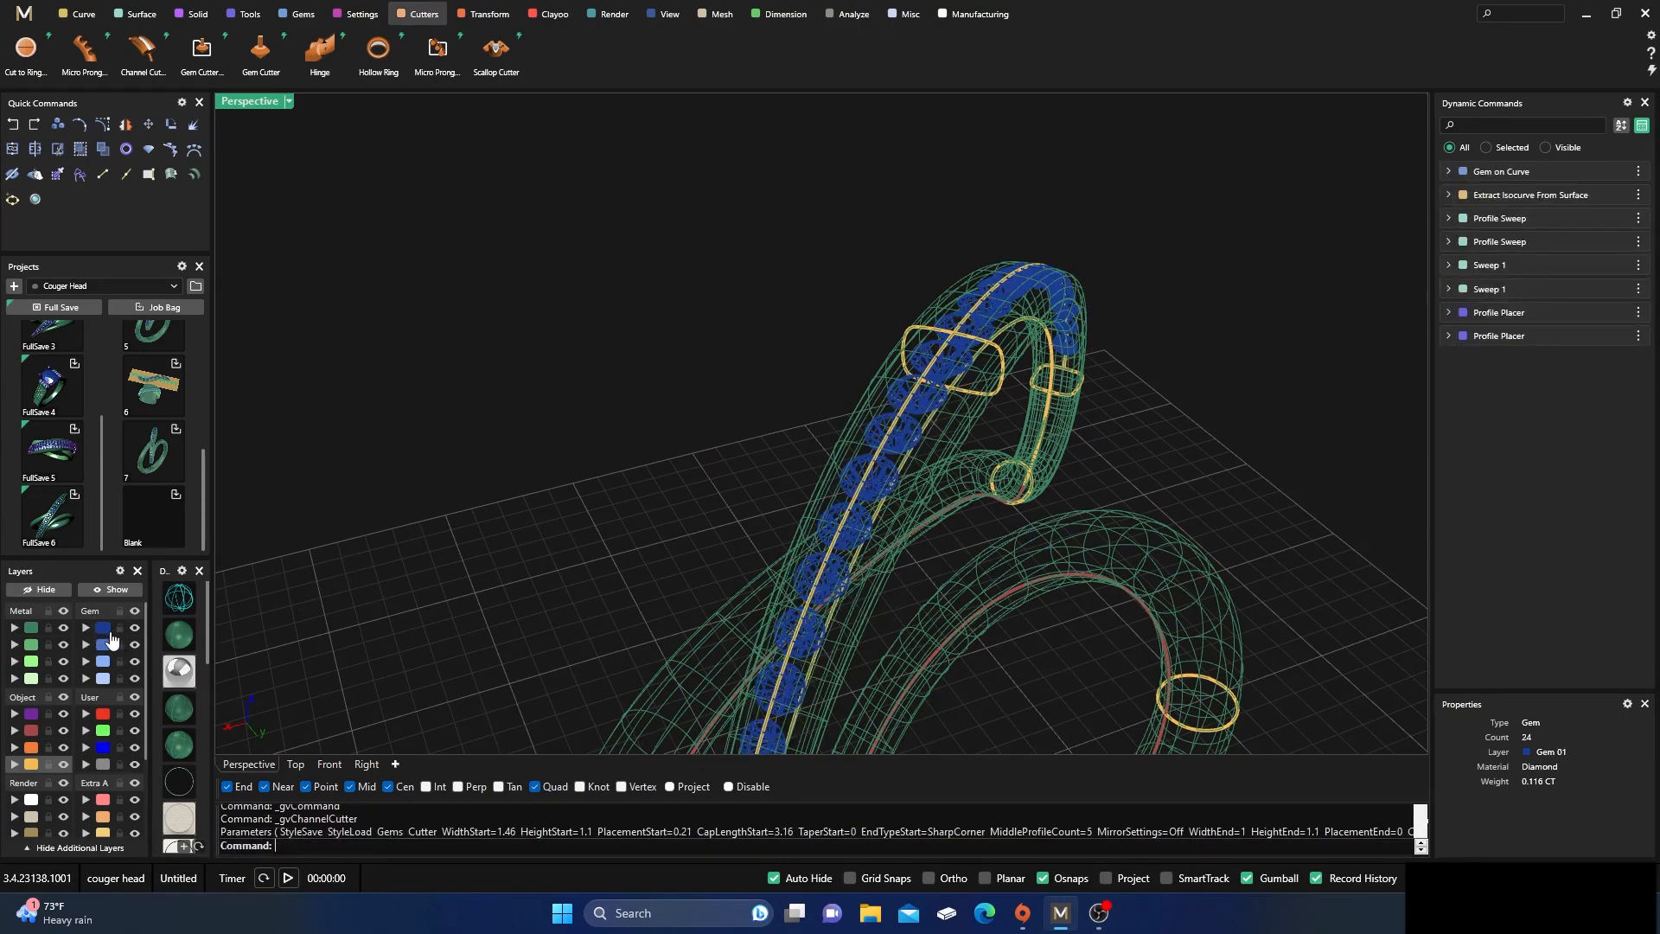
Examine the shaded ring from several angles, checking the diamond row against the upper arc band
click(177, 645)
scroll(618, 391, down, 6)
mouse_move(619, 391)
right_down()
mouse_move(659, 415)
mouse_move(694, 373)
right_up()
scroll(786, 474, up, 5)
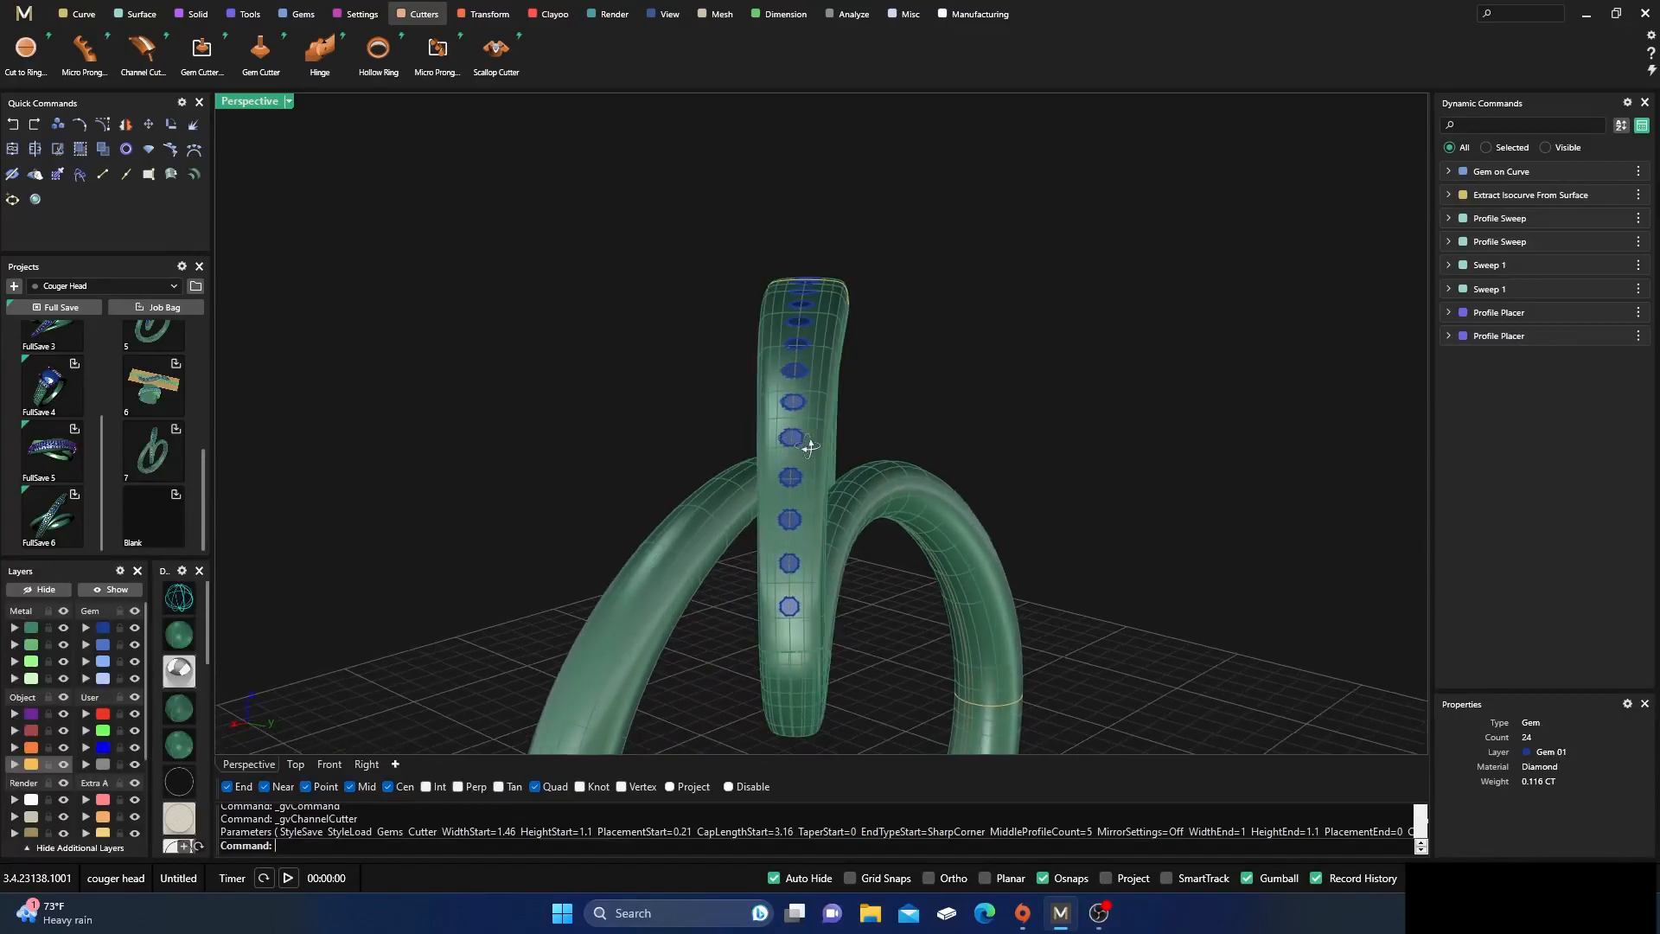
scroll(806, 446, down, 2)
right_drag(807, 446, 832, 479)
right_drag(825, 536, 867, 467)
scroll(925, 424, up, 2)
scroll(856, 361, down, 4)
scroll(830, 389, up, 4)
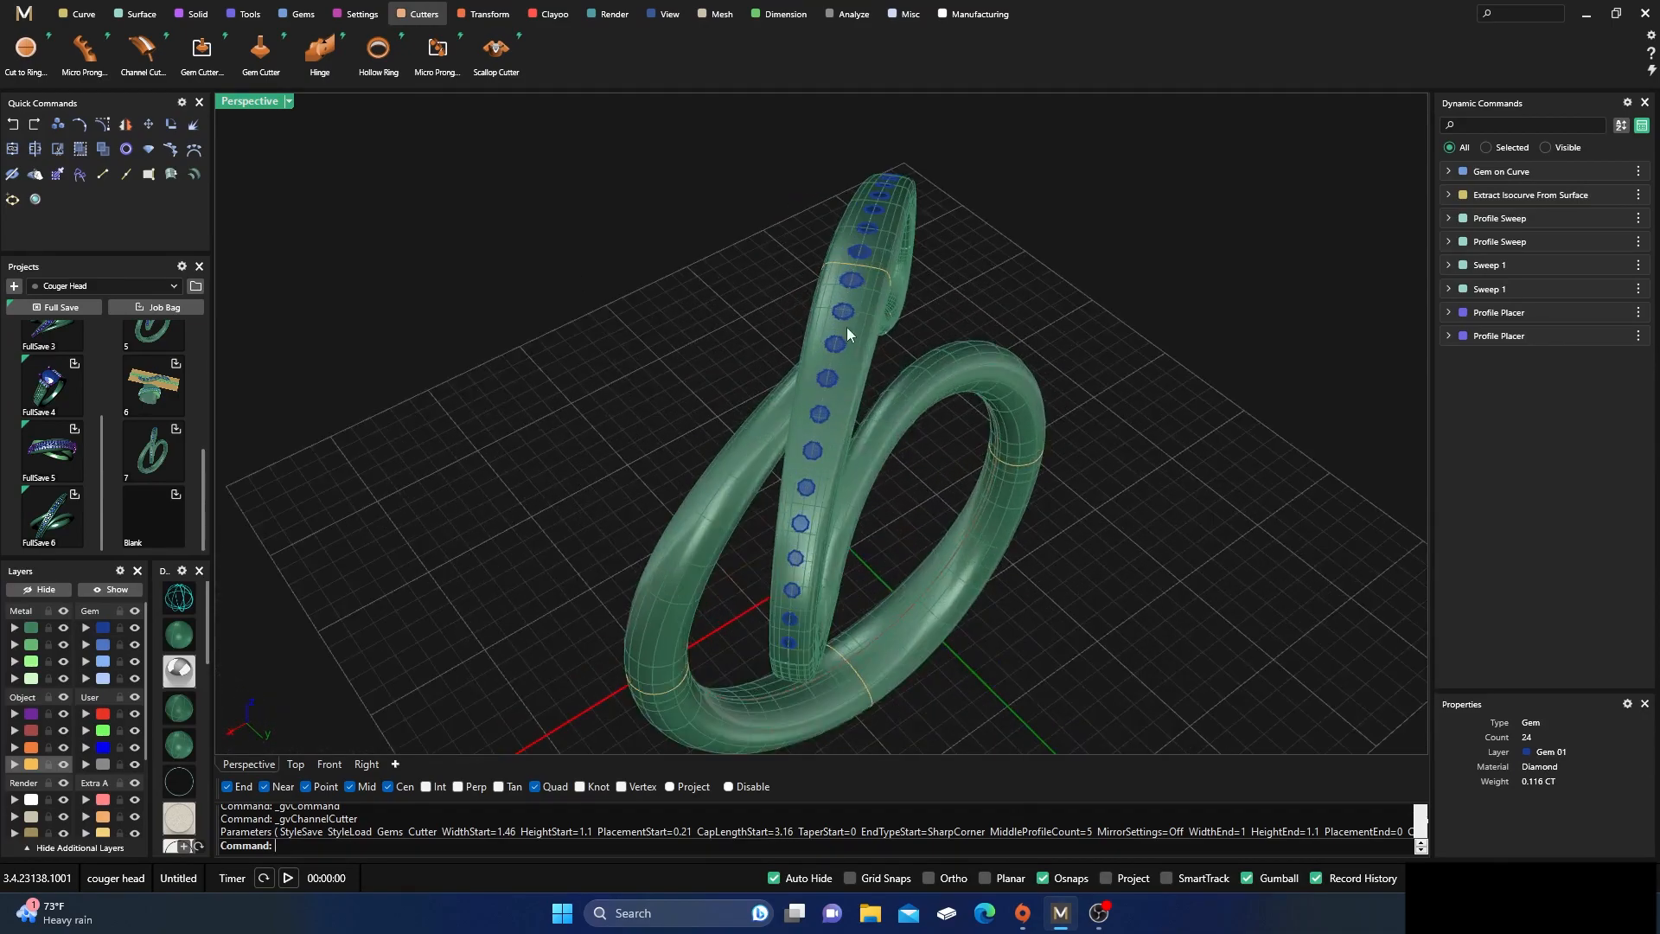
On the red user layer, start a Free-Form Interp Curve On Surface on the upper arc, beside the diamonds on its middle profile
click(81, 16)
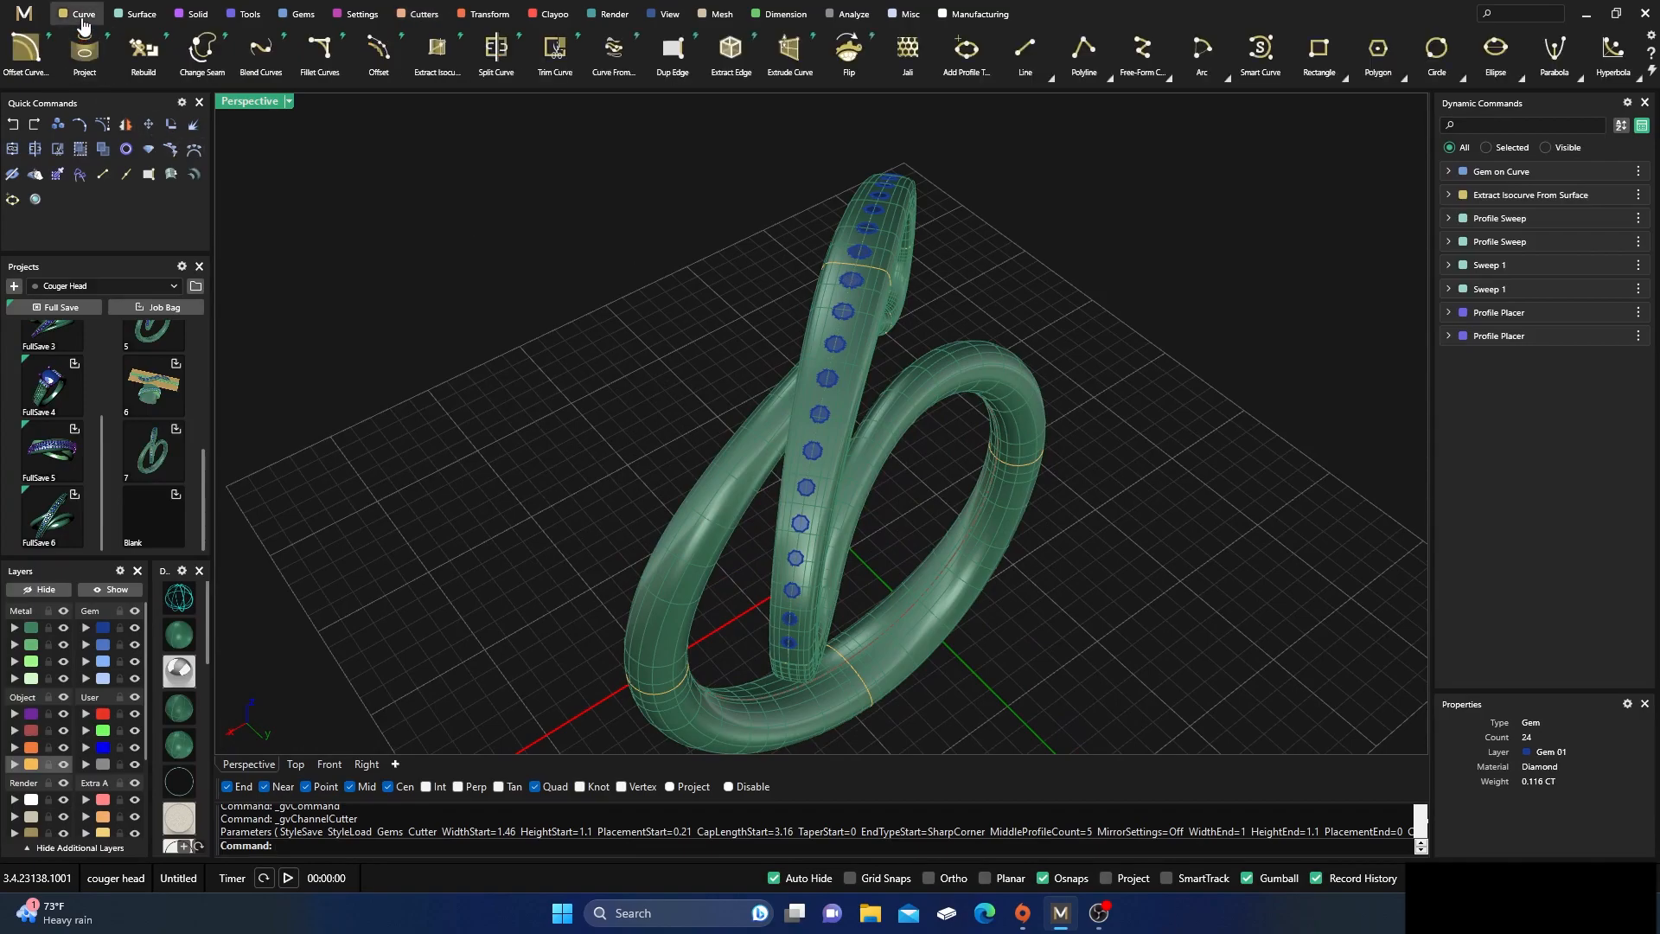
click(1170, 80)
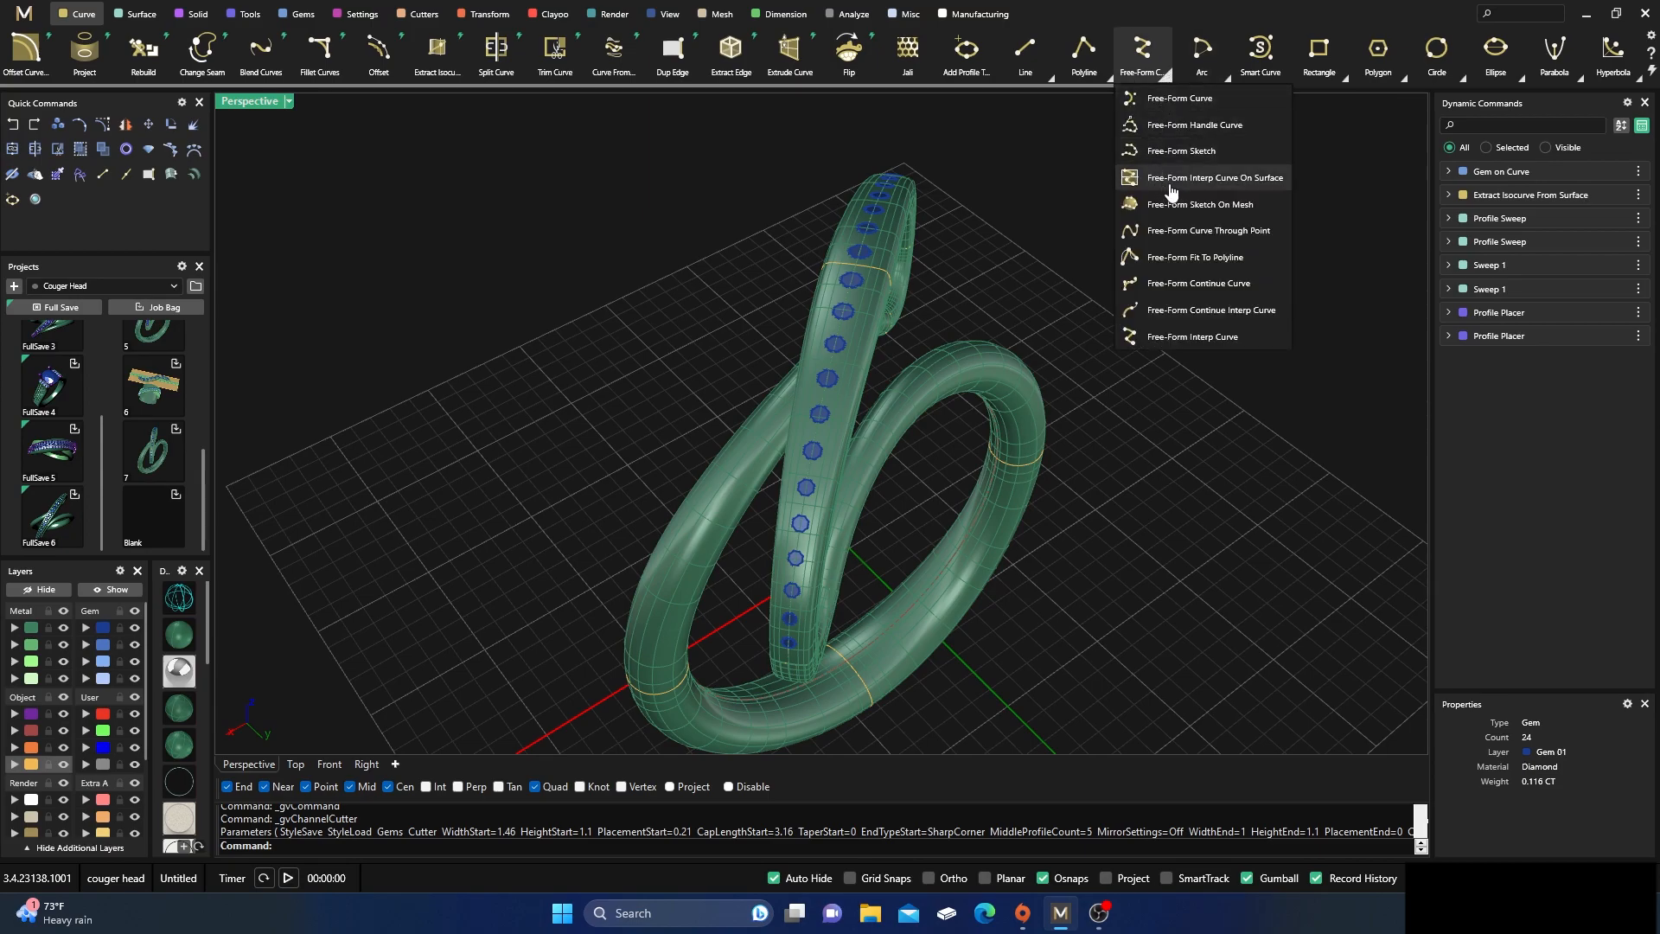
click(1246, 183)
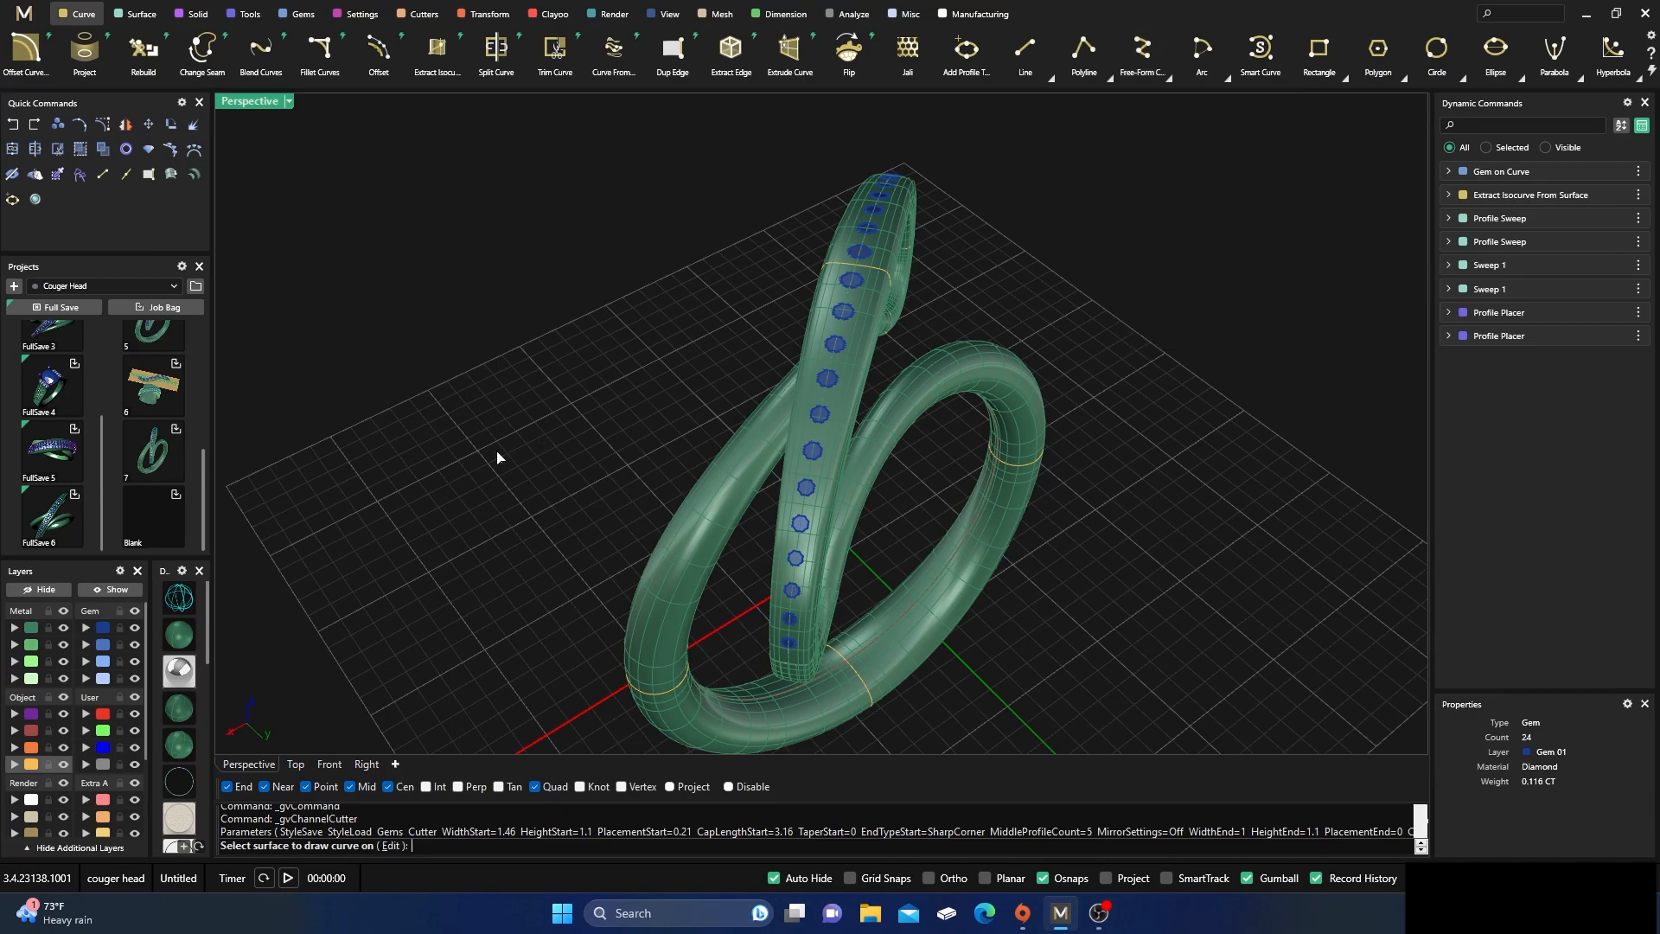
click(104, 714)
scroll(872, 294, up, 4)
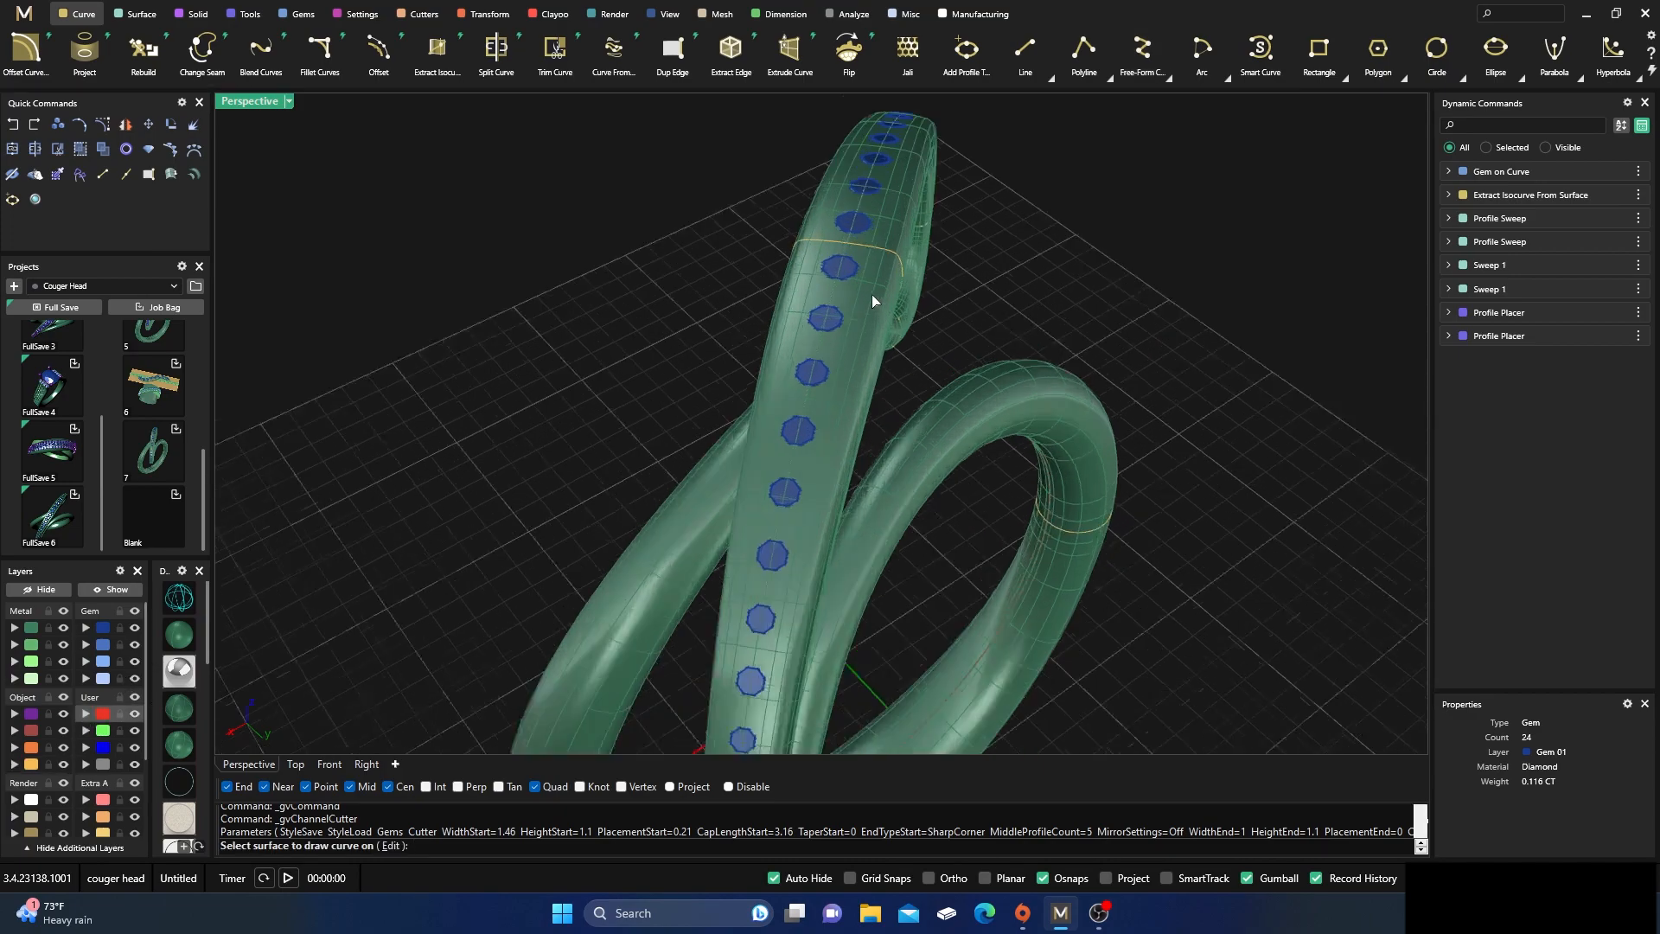
click(873, 288)
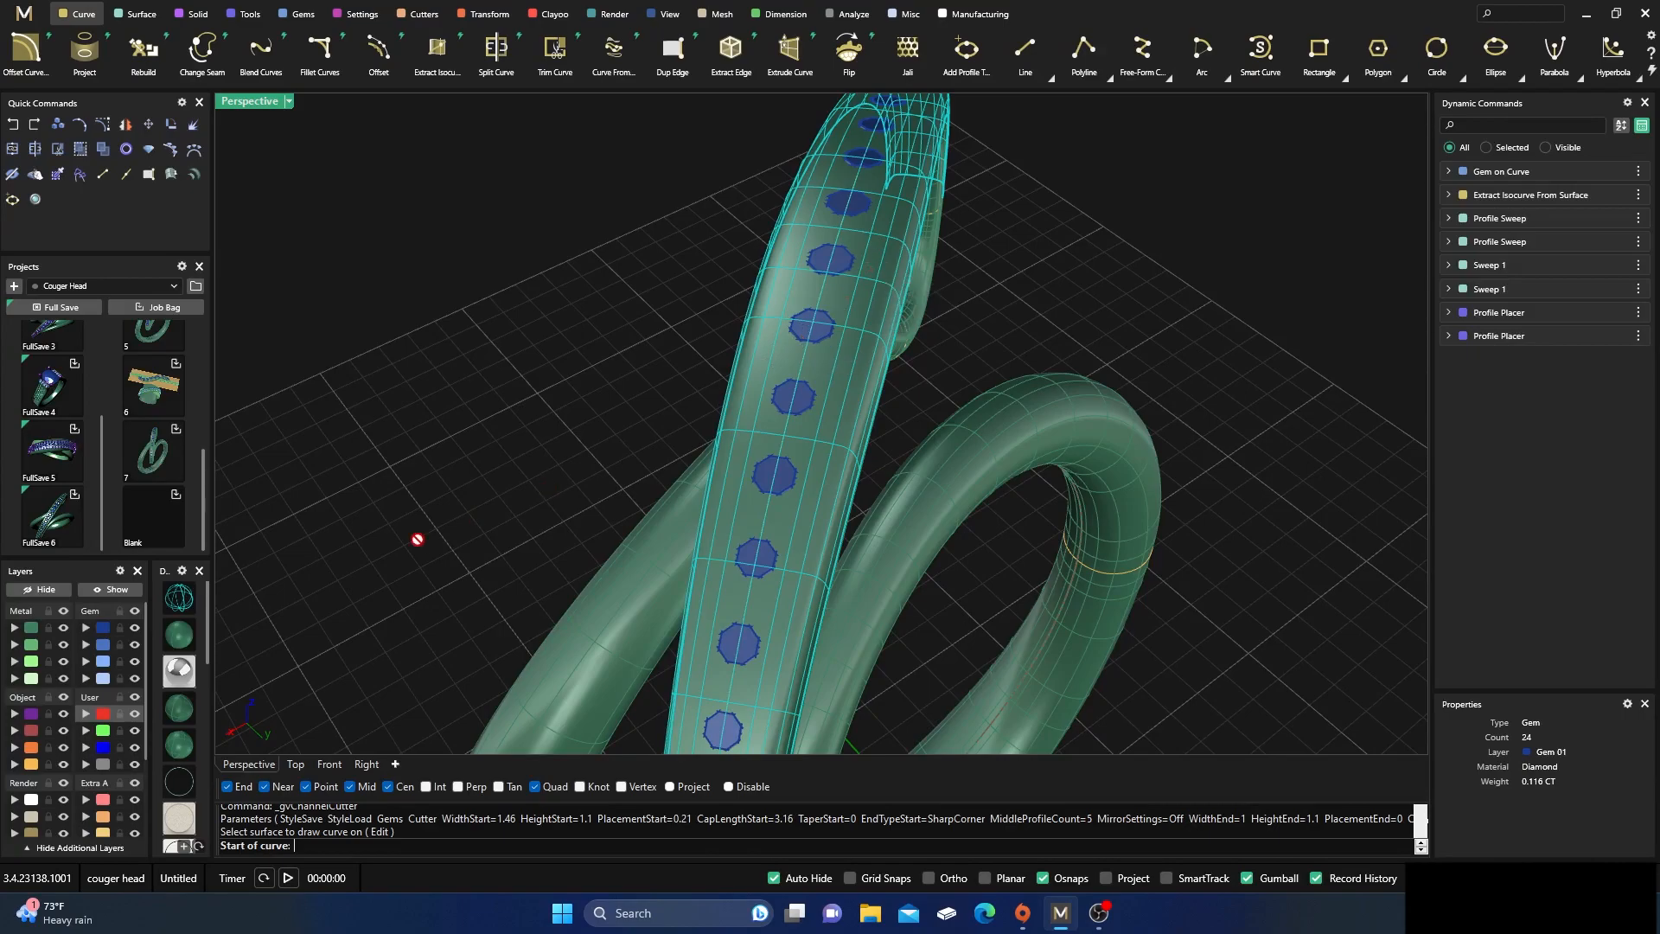
click(187, 606)
right_drag(789, 370, 856, 407)
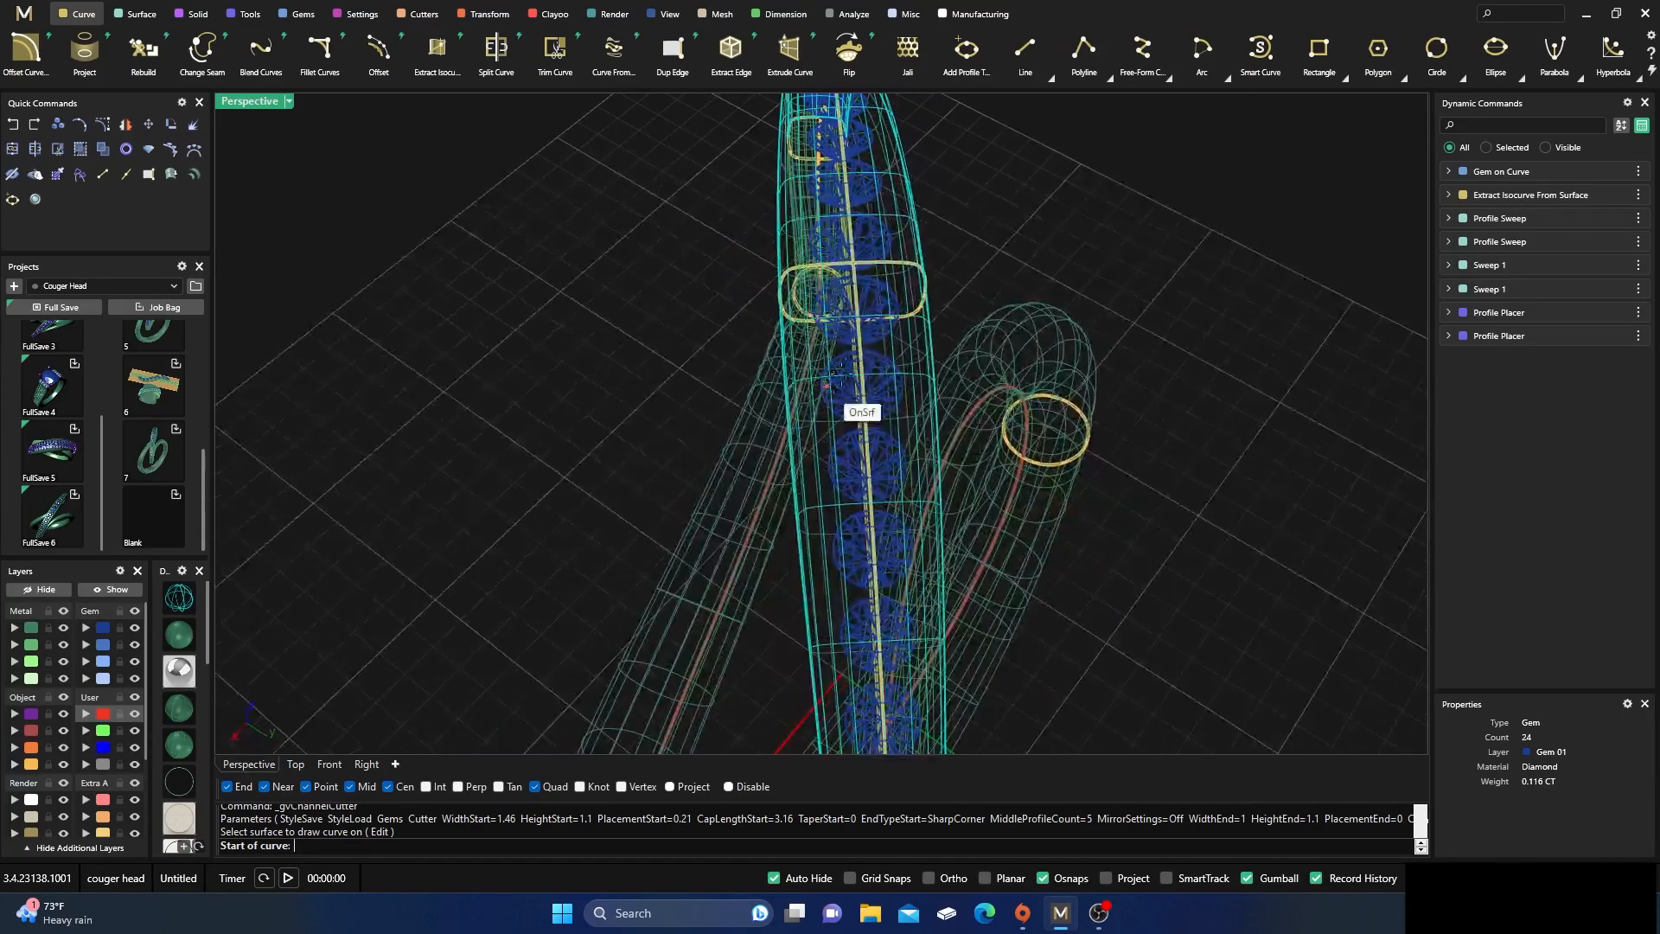
right_drag(894, 320, 890, 385)
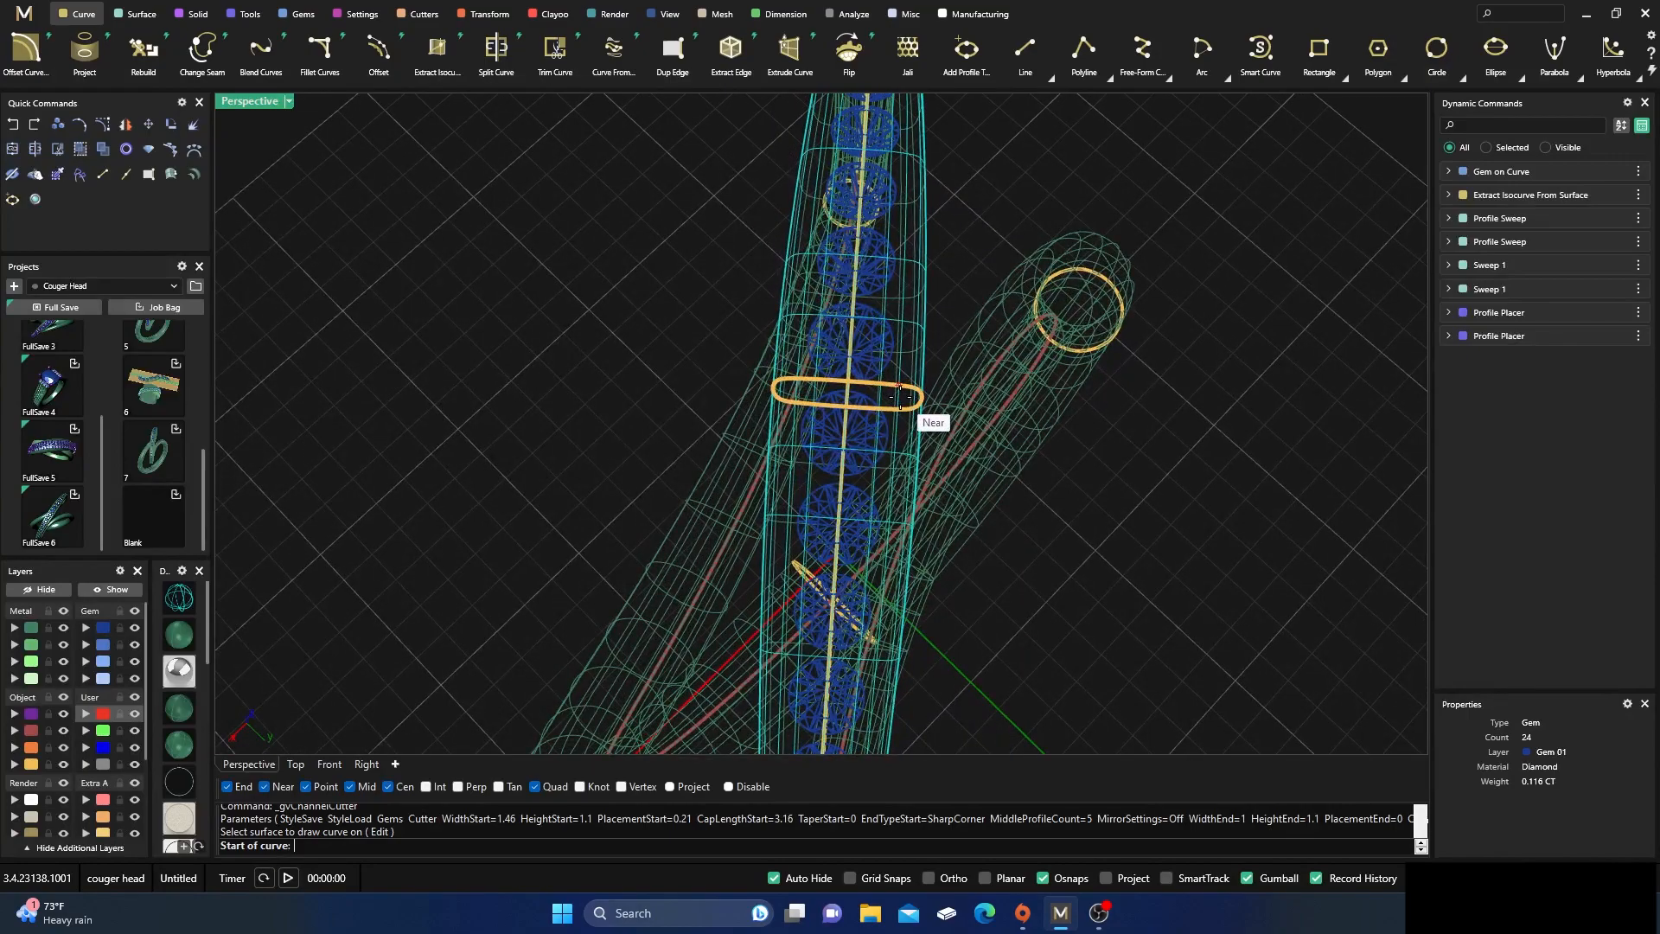
scroll(899, 399, up, 3)
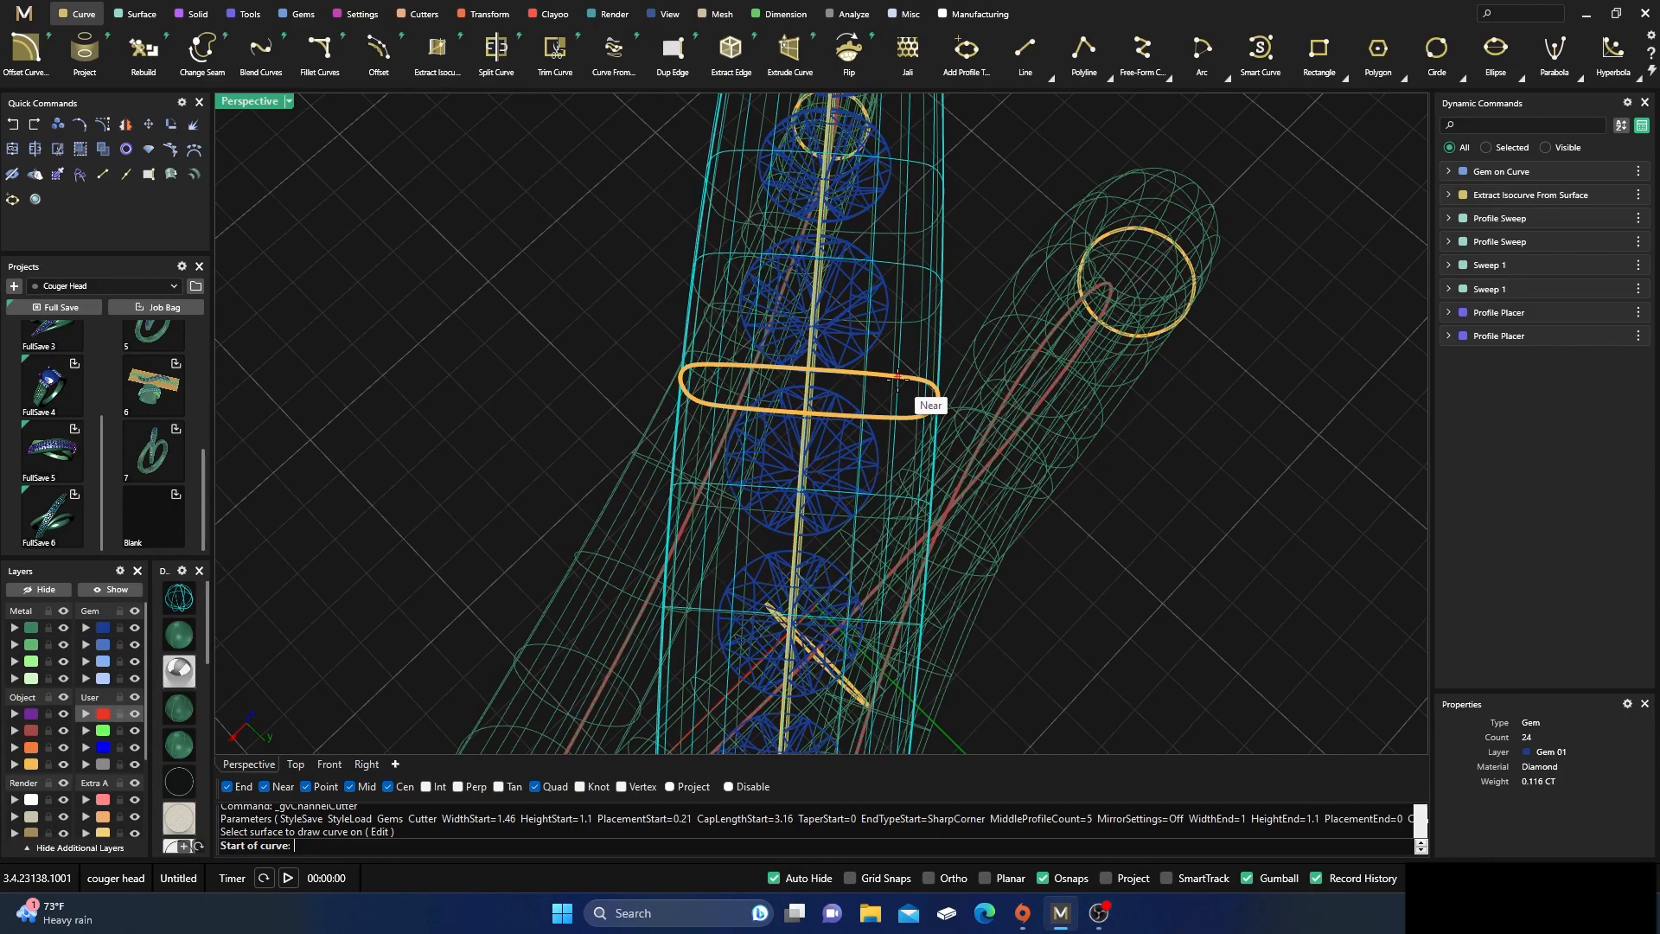
click(900, 378)
Finish the surface curve alongside the diamond row at the lower end edge of the upper arc
right_drag(891, 337, 789, 242)
scroll(808, 252, down, 4)
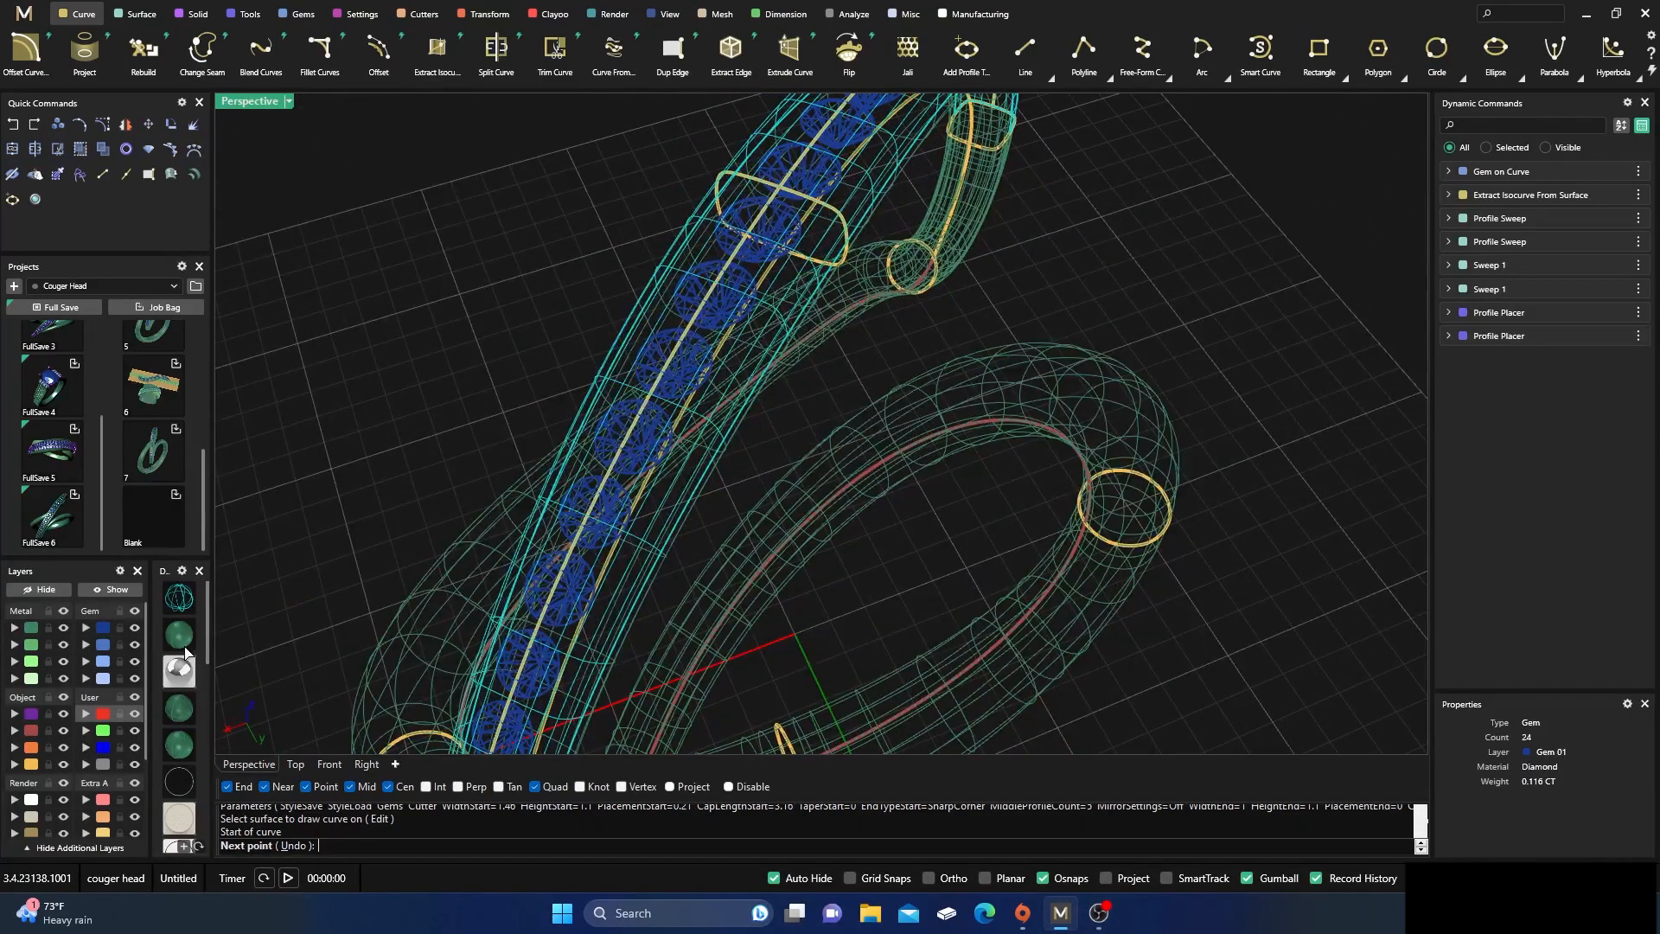
click(185, 647)
scroll(778, 423, down, 6)
right_drag(812, 415, 882, 340)
scroll(824, 451, up, 2)
scroll(816, 451, up, 5)
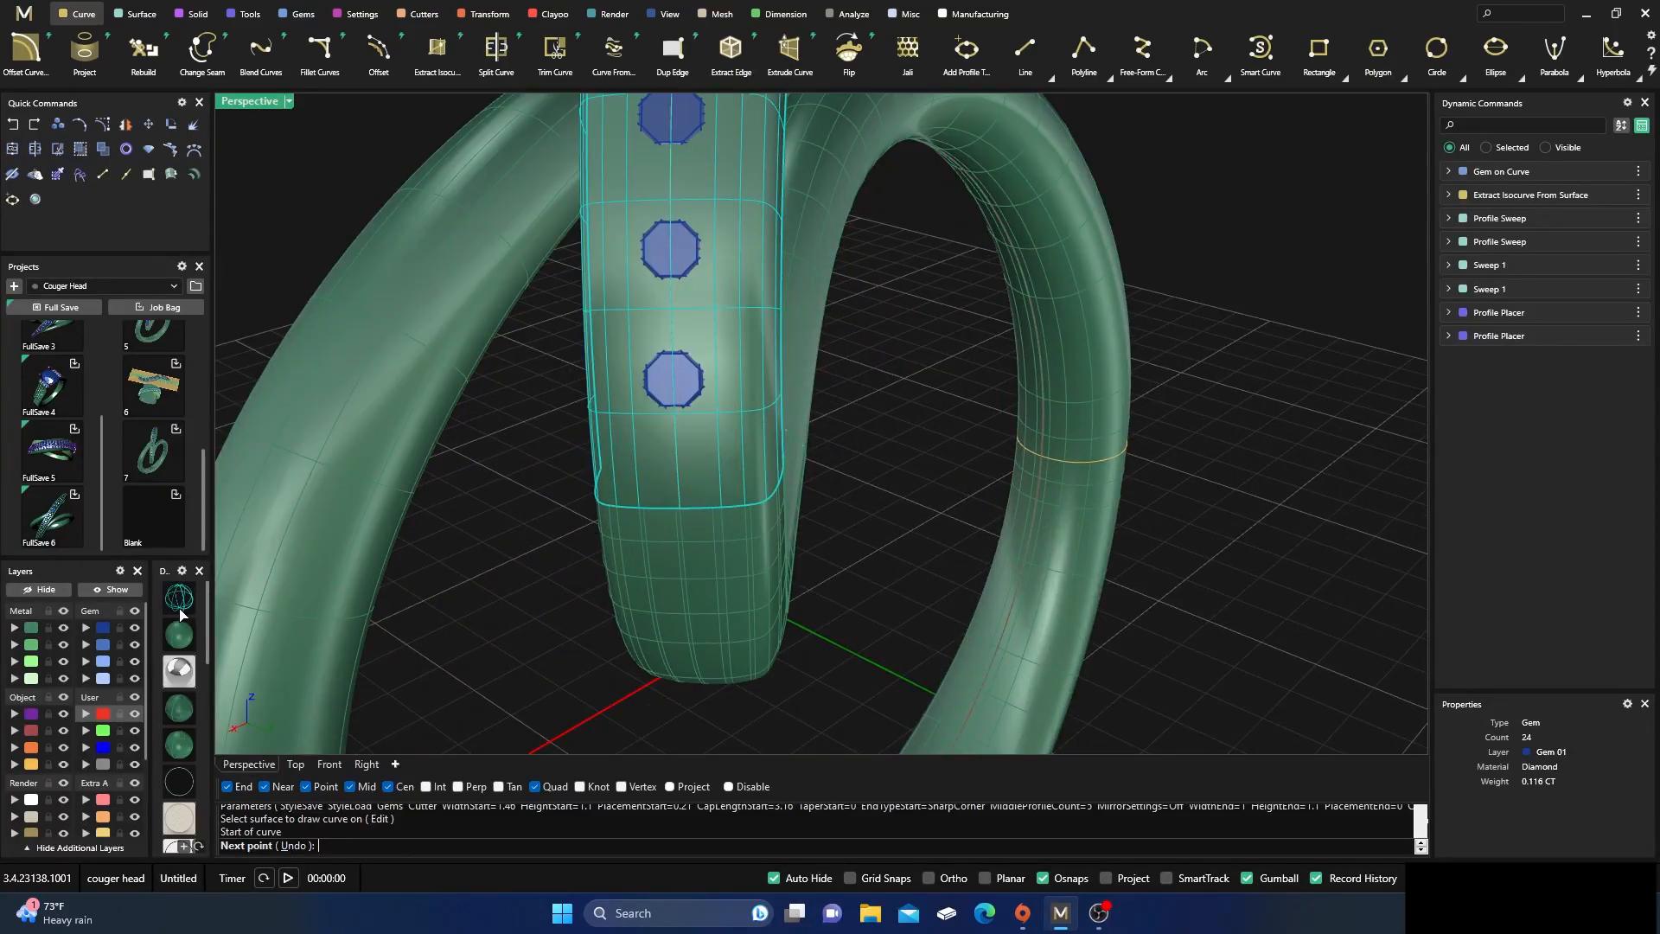
click(179, 605)
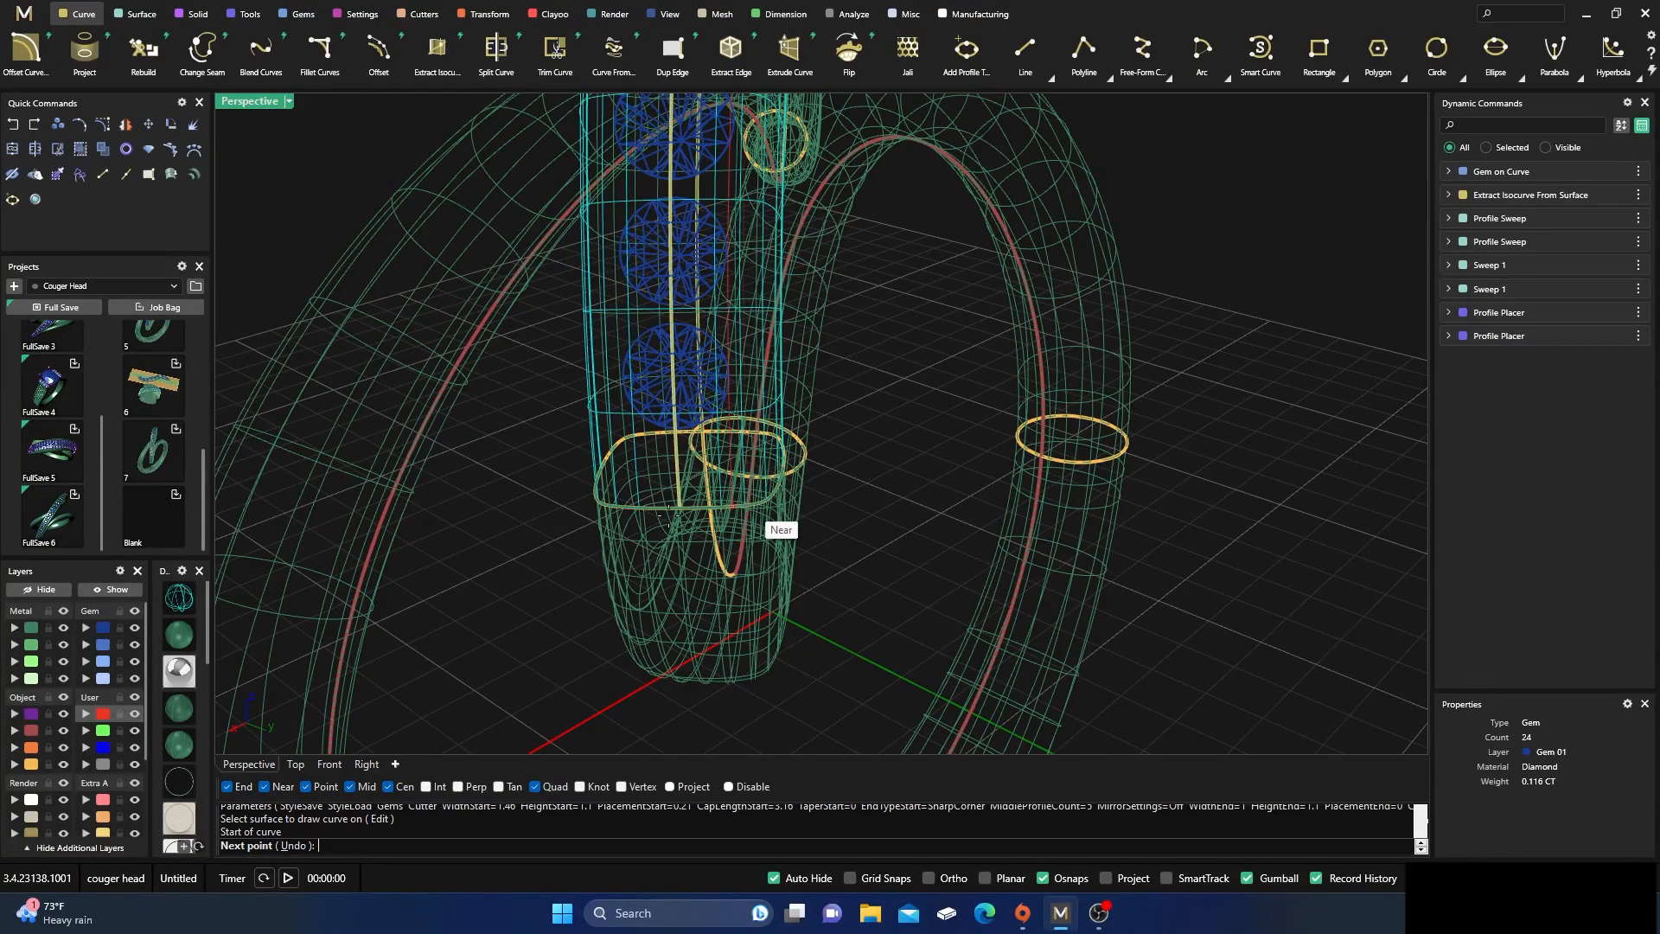
click(180, 635)
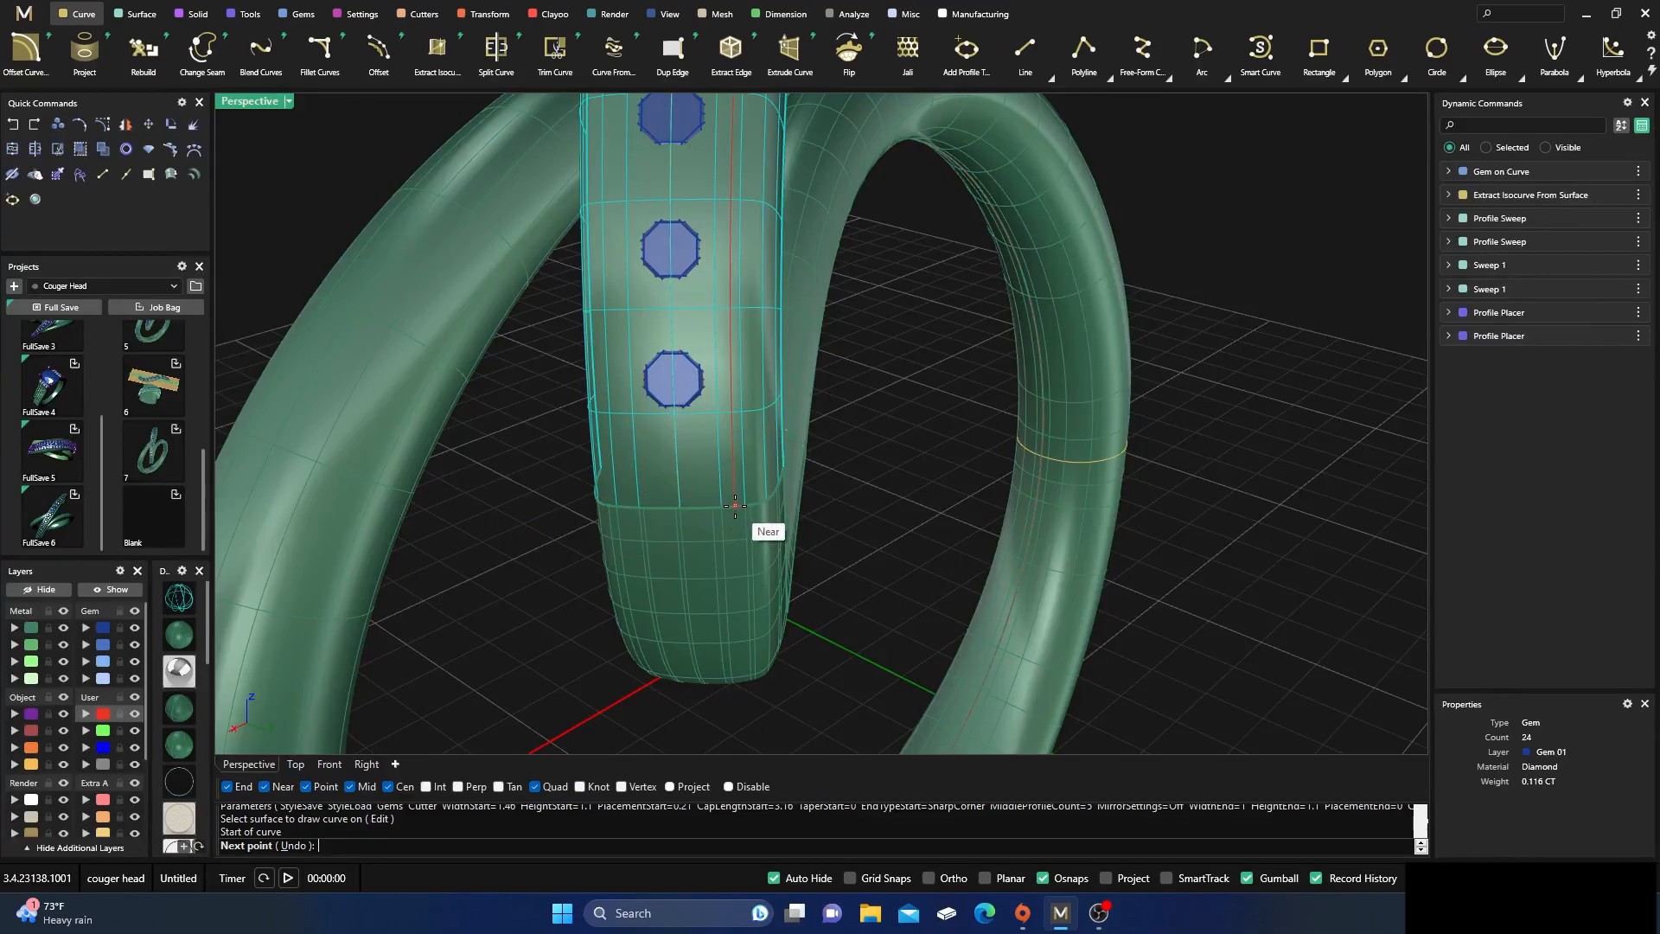
scroll(742, 511, down, 8)
right_drag(727, 522, 702, 701)
click(707, 706)
right_drag(750, 542, 766, 437)
scroll(752, 545, up, 8)
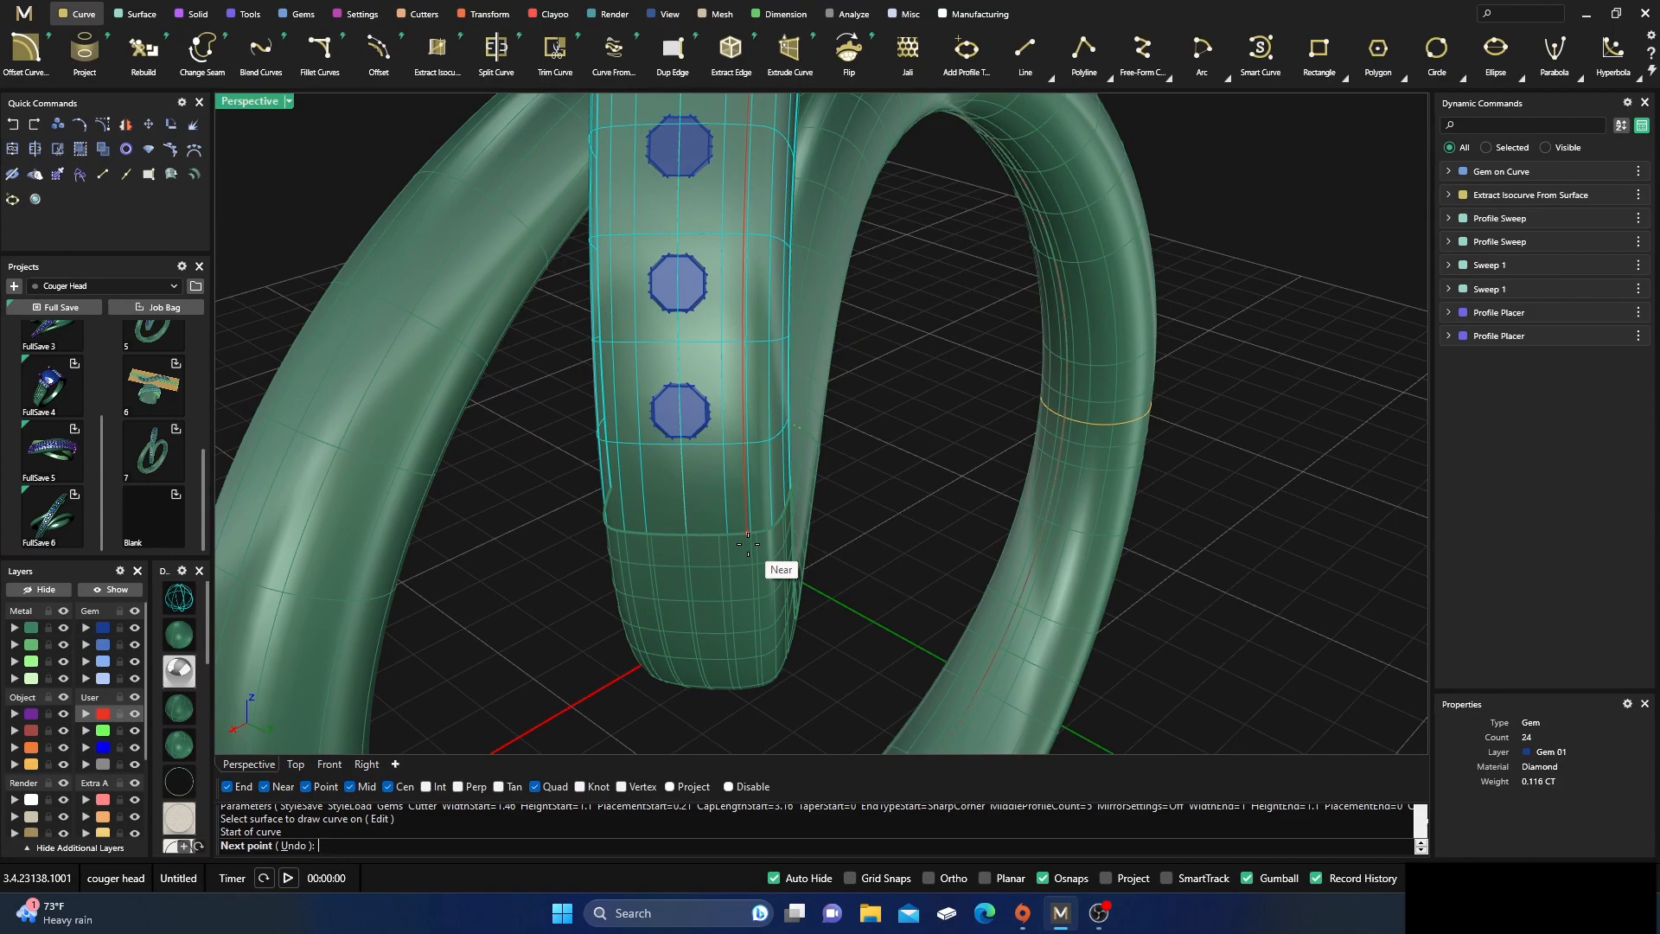
click(745, 542)
key(Return)
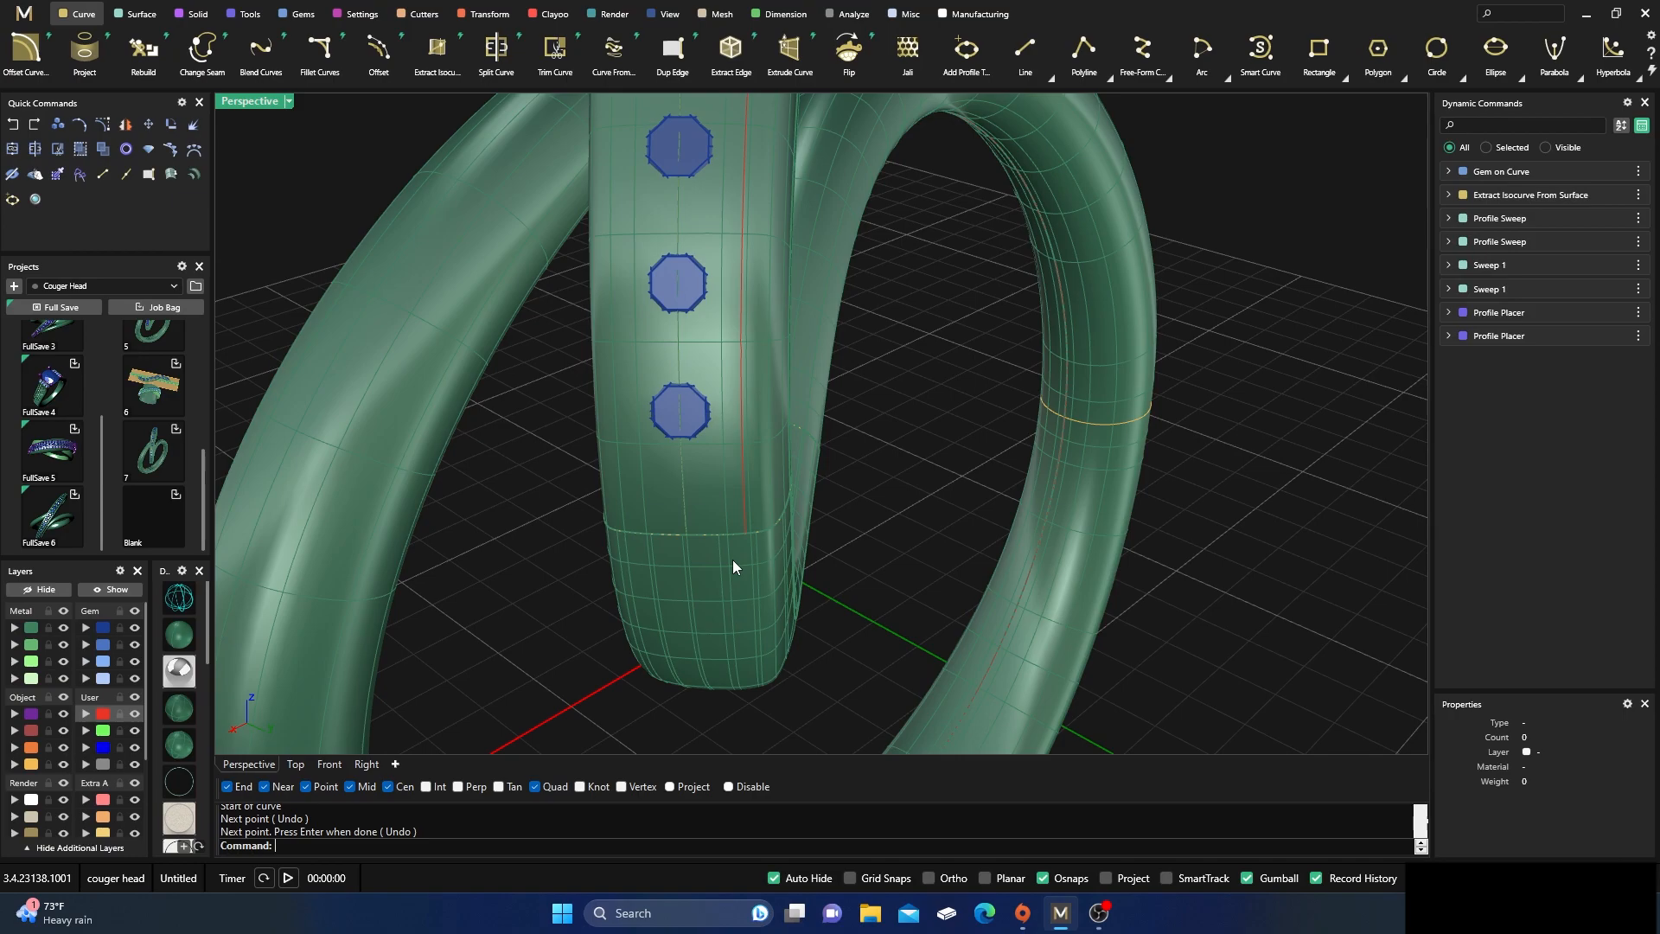
Start a second Interp Curve On Surface on the upper arc's middle profile, on the opposite side of the diamond row
scroll(707, 529, down, 8)
right_drag(879, 472, 894, 520)
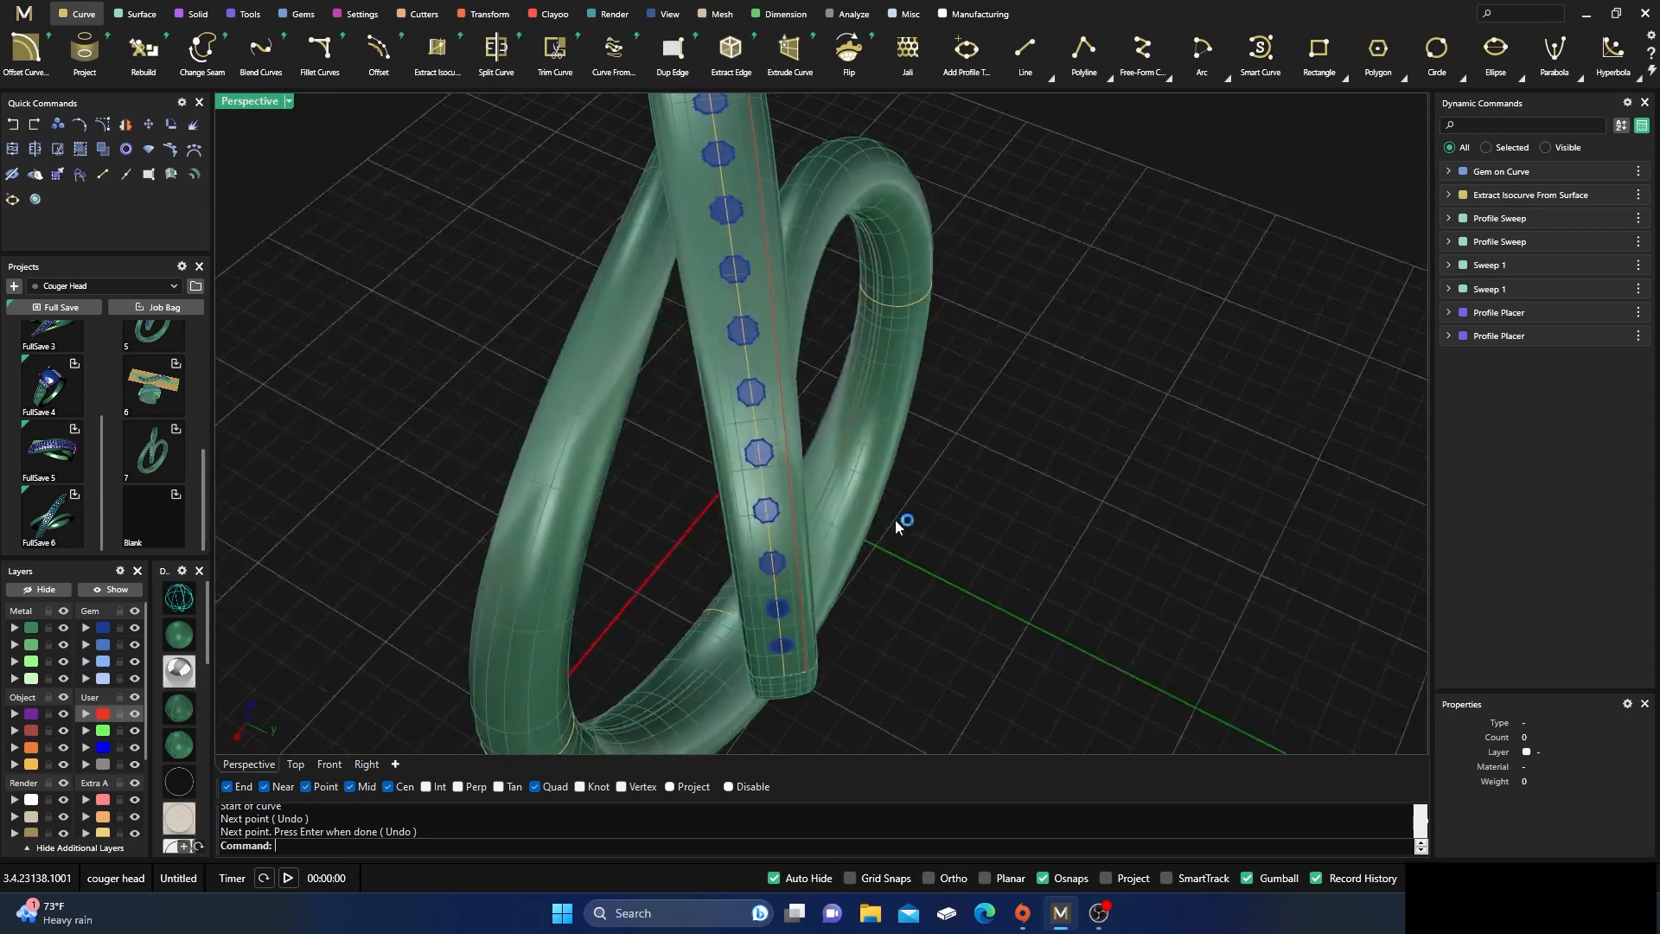
right_click(886, 506)
scroll(884, 499, down, 5)
scroll(752, 233, up, 5)
click(745, 223)
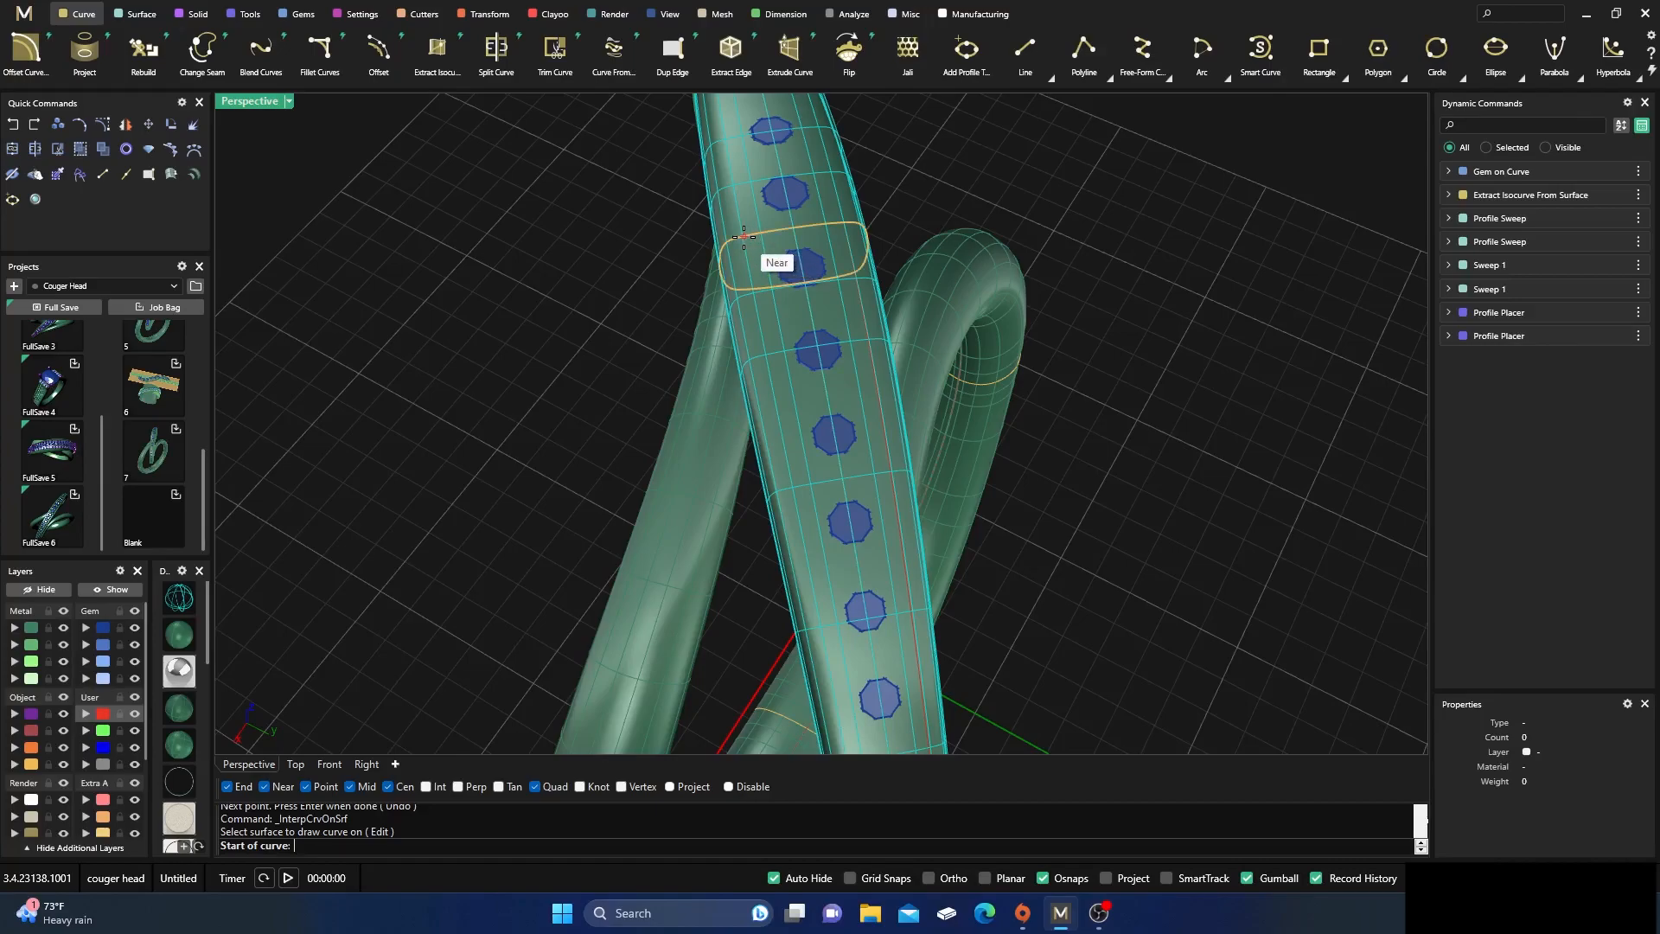
click(744, 236)
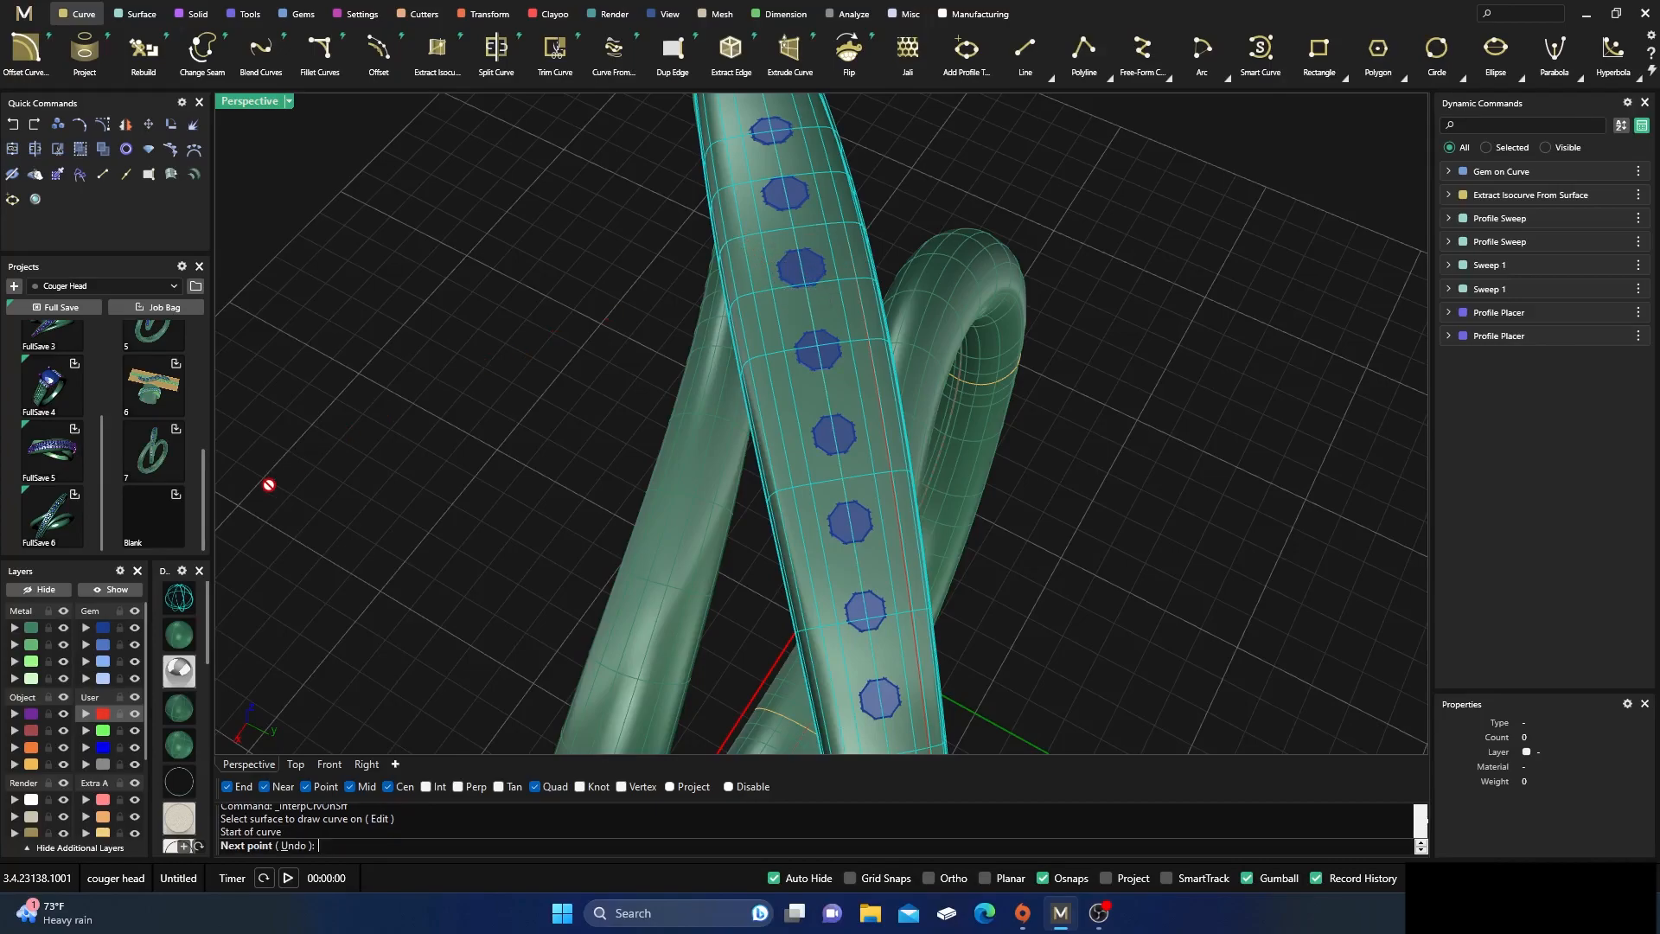
Finish the second surface curve on the end edge of the upper arc, alongside the diamonds
right_drag(584, 415, 534, 394)
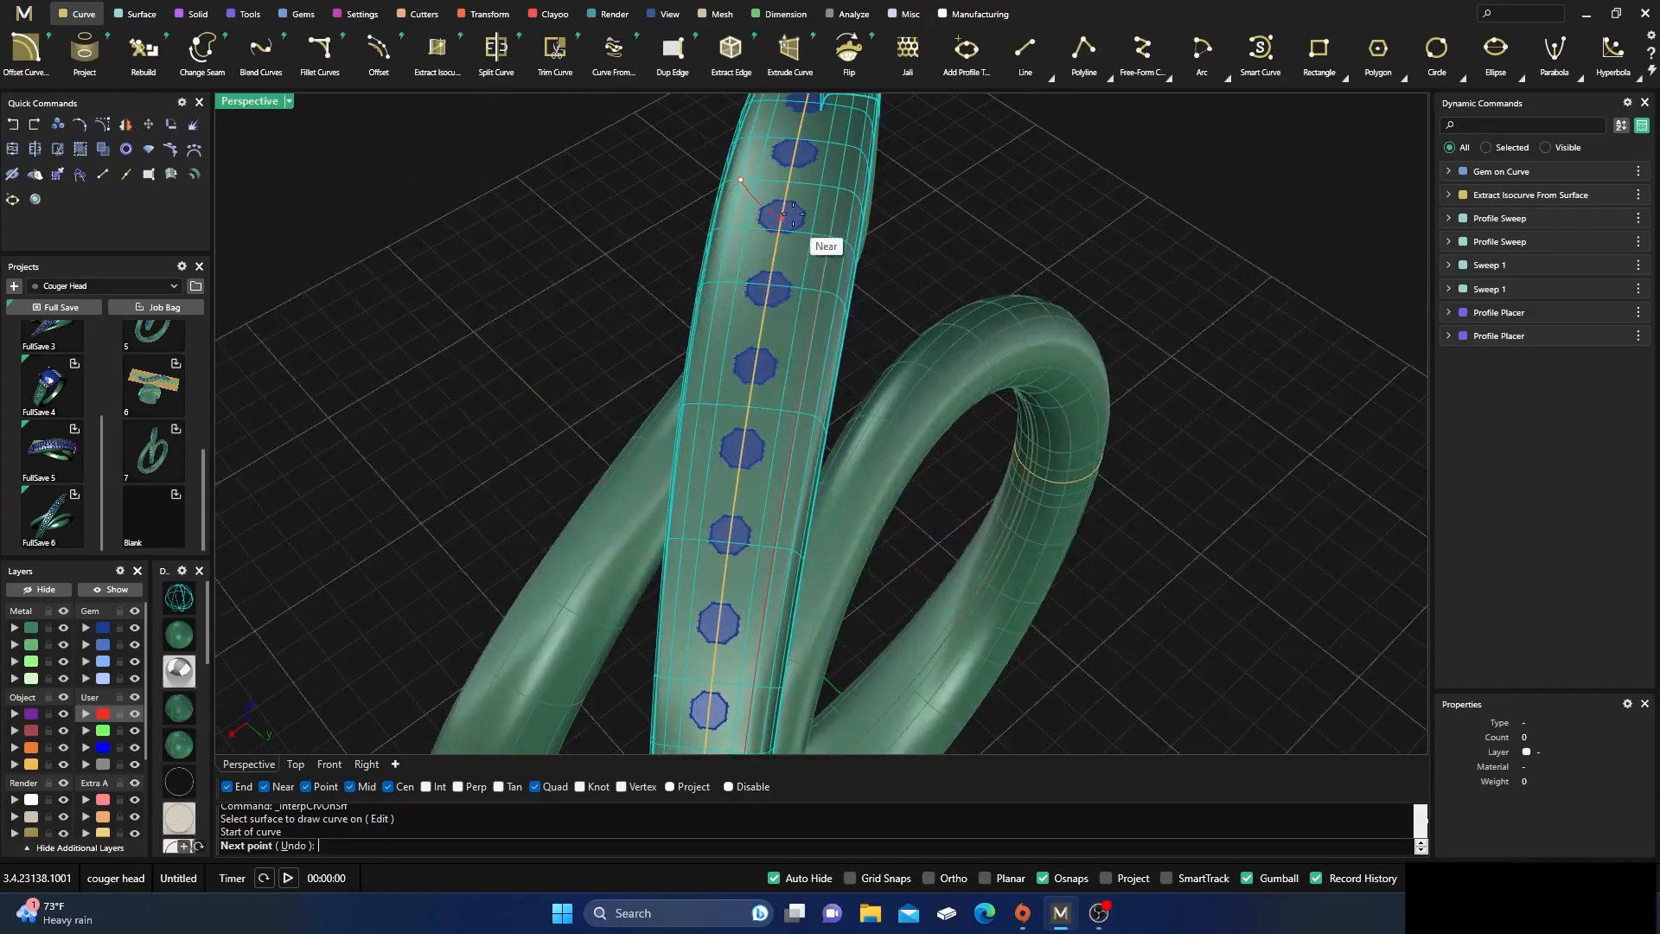
scroll(726, 192, down, 8)
right_drag(441, 437, 631, 304)
scroll(779, 424, up, 10)
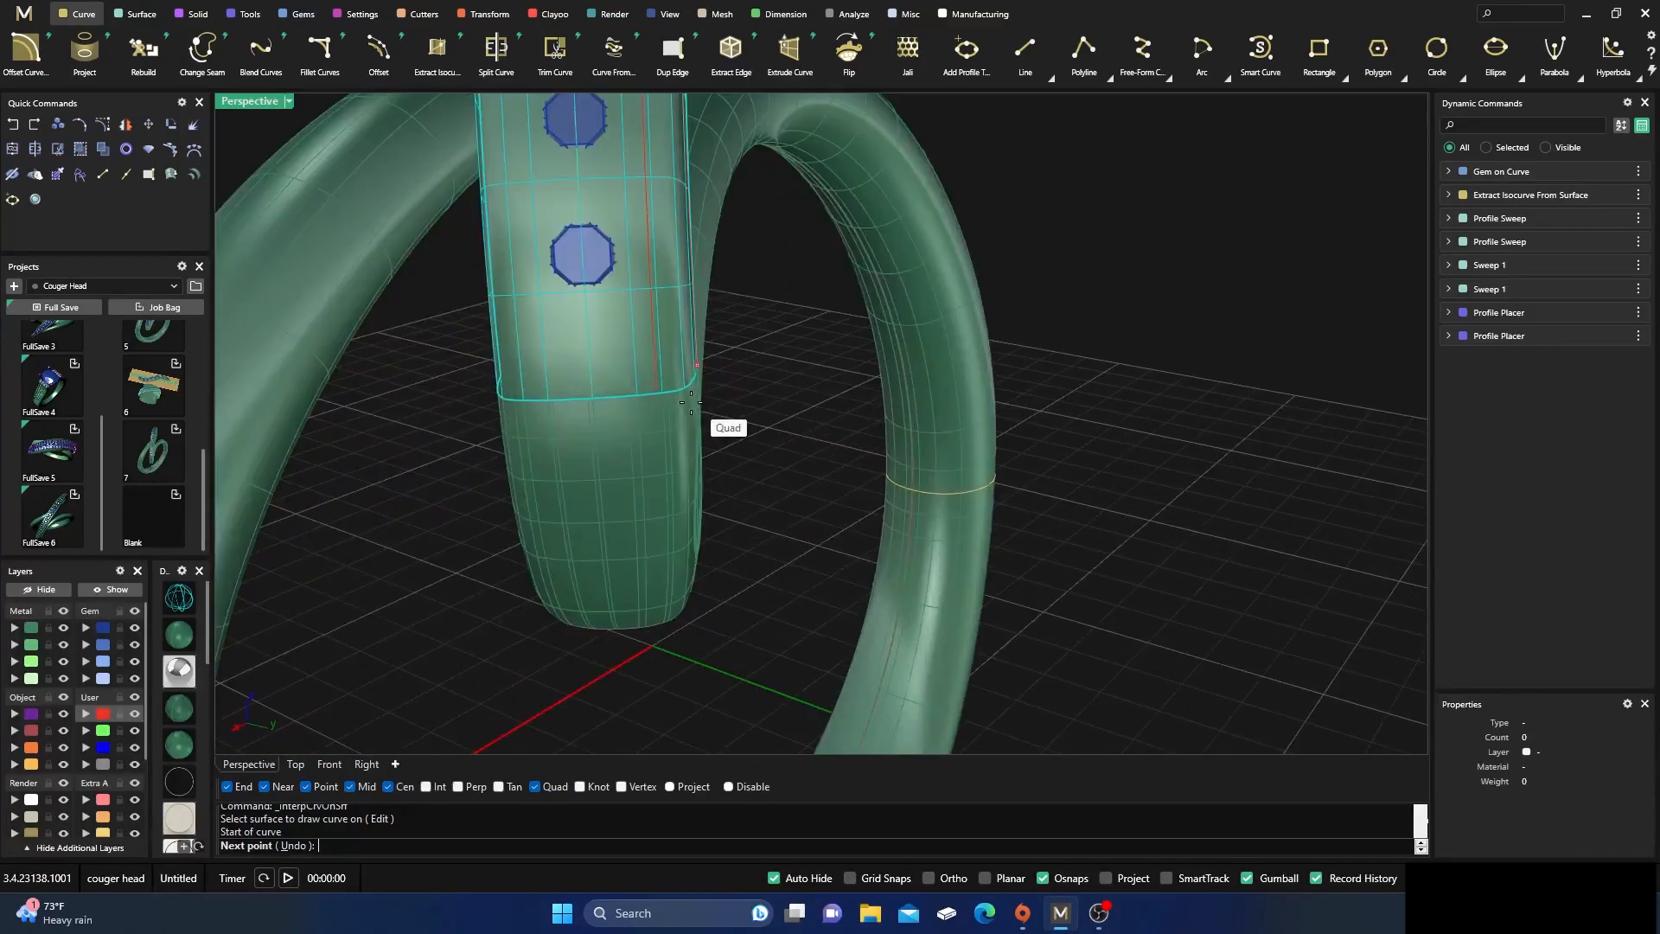
click(621, 406)
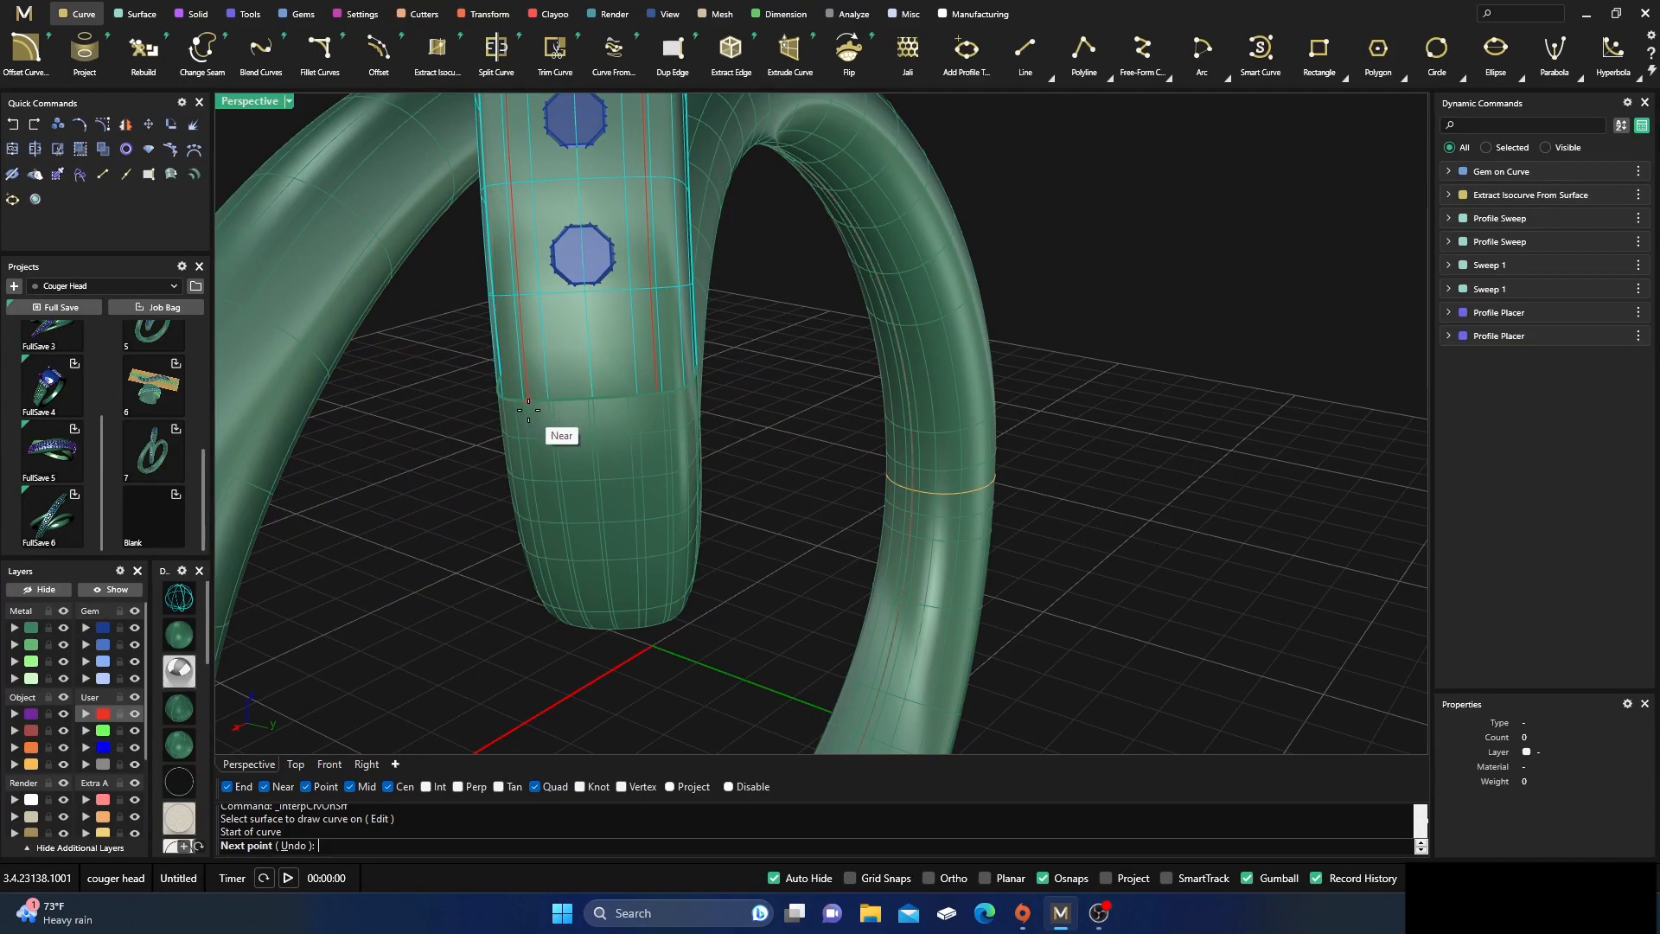
click(528, 410)
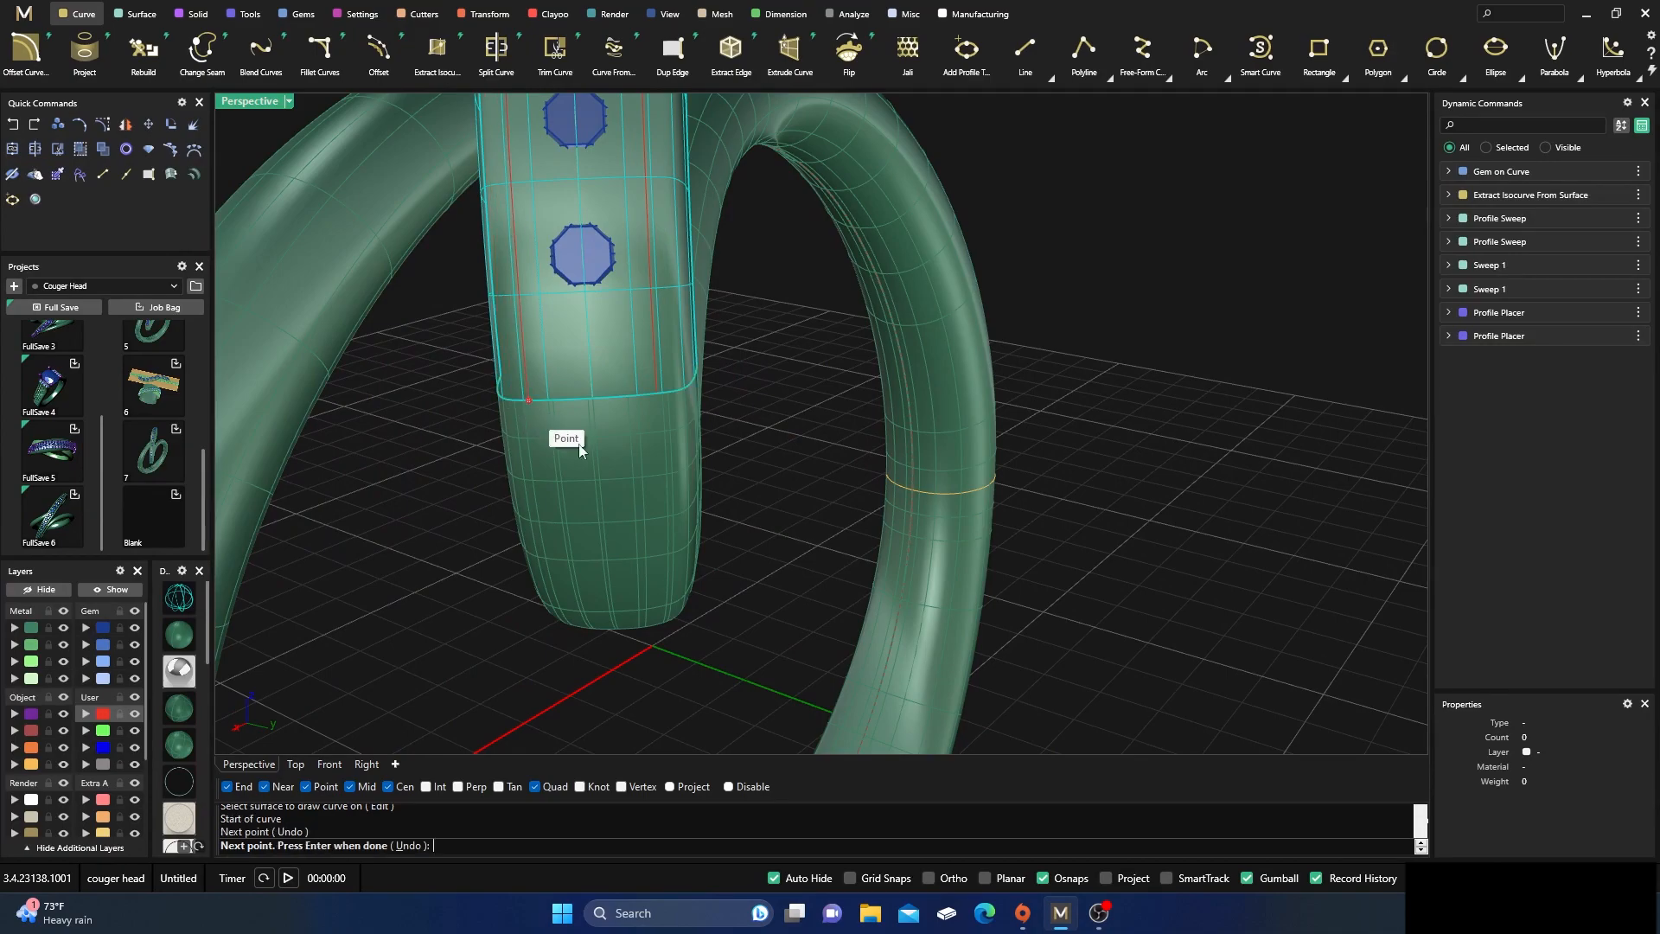
right_click(609, 464)
Start a third curve on the upper arc surface from the end of an existing red curve, heading toward the arc's other end
scroll(815, 539, down, 3)
scroll(815, 539, down, 7)
right_drag(815, 539, 578, 569)
scroll(1056, 267, up, 5)
right_drag(1055, 267, 996, 314)
right_click(988, 315)
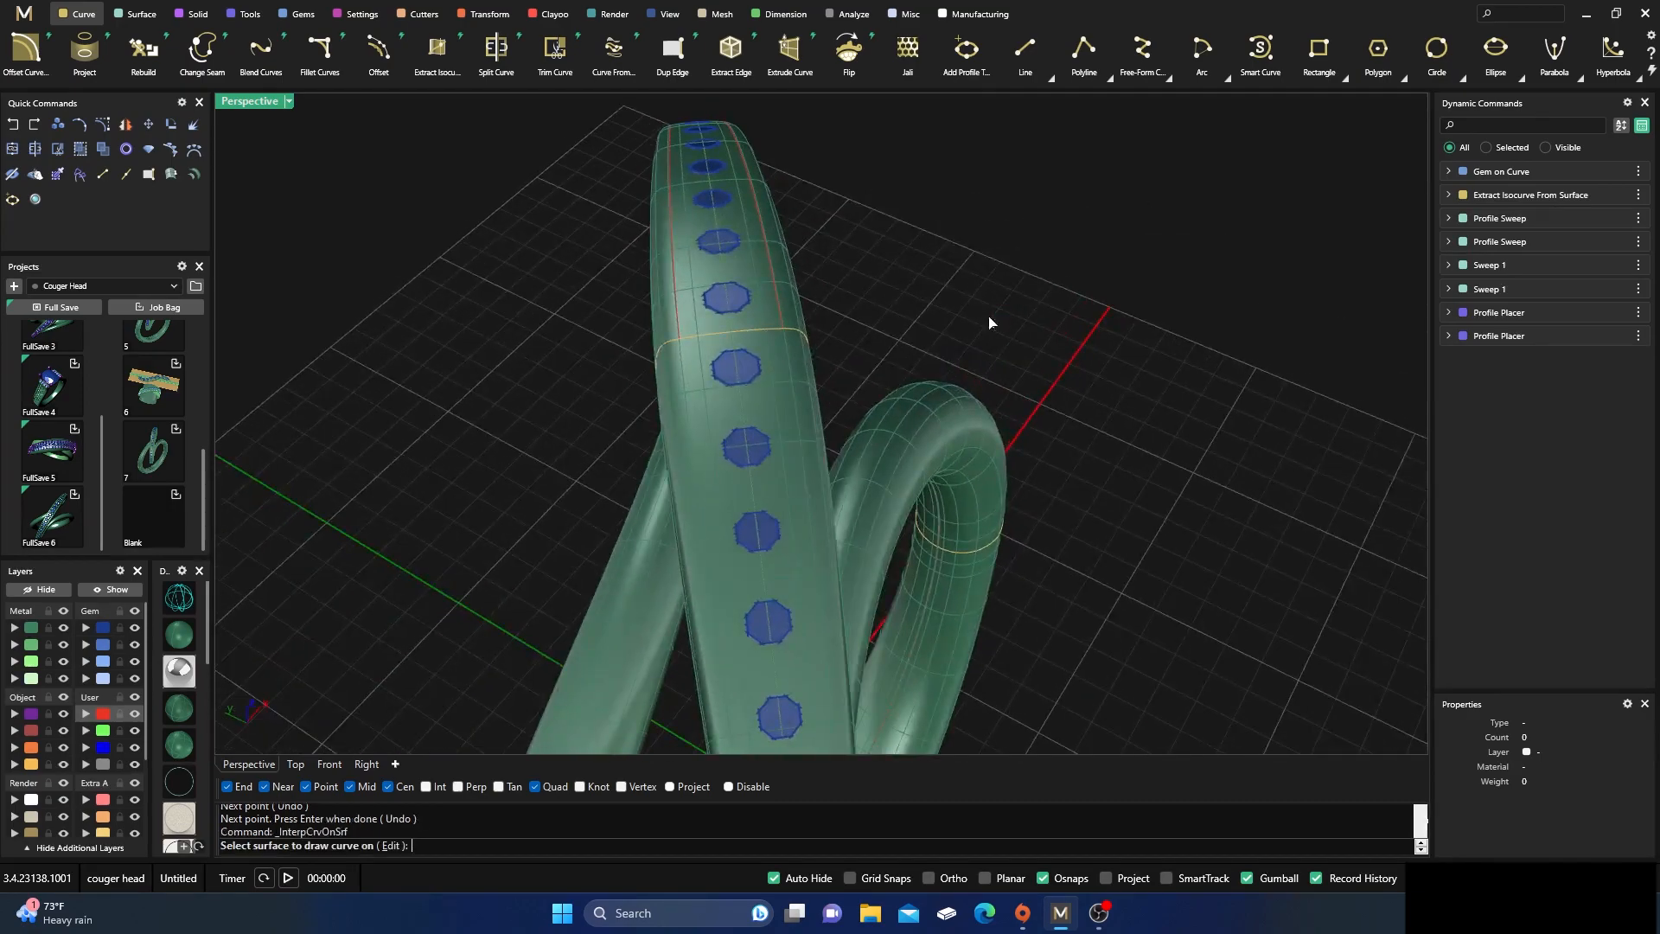
scroll(823, 345, up, 5)
click(683, 327)
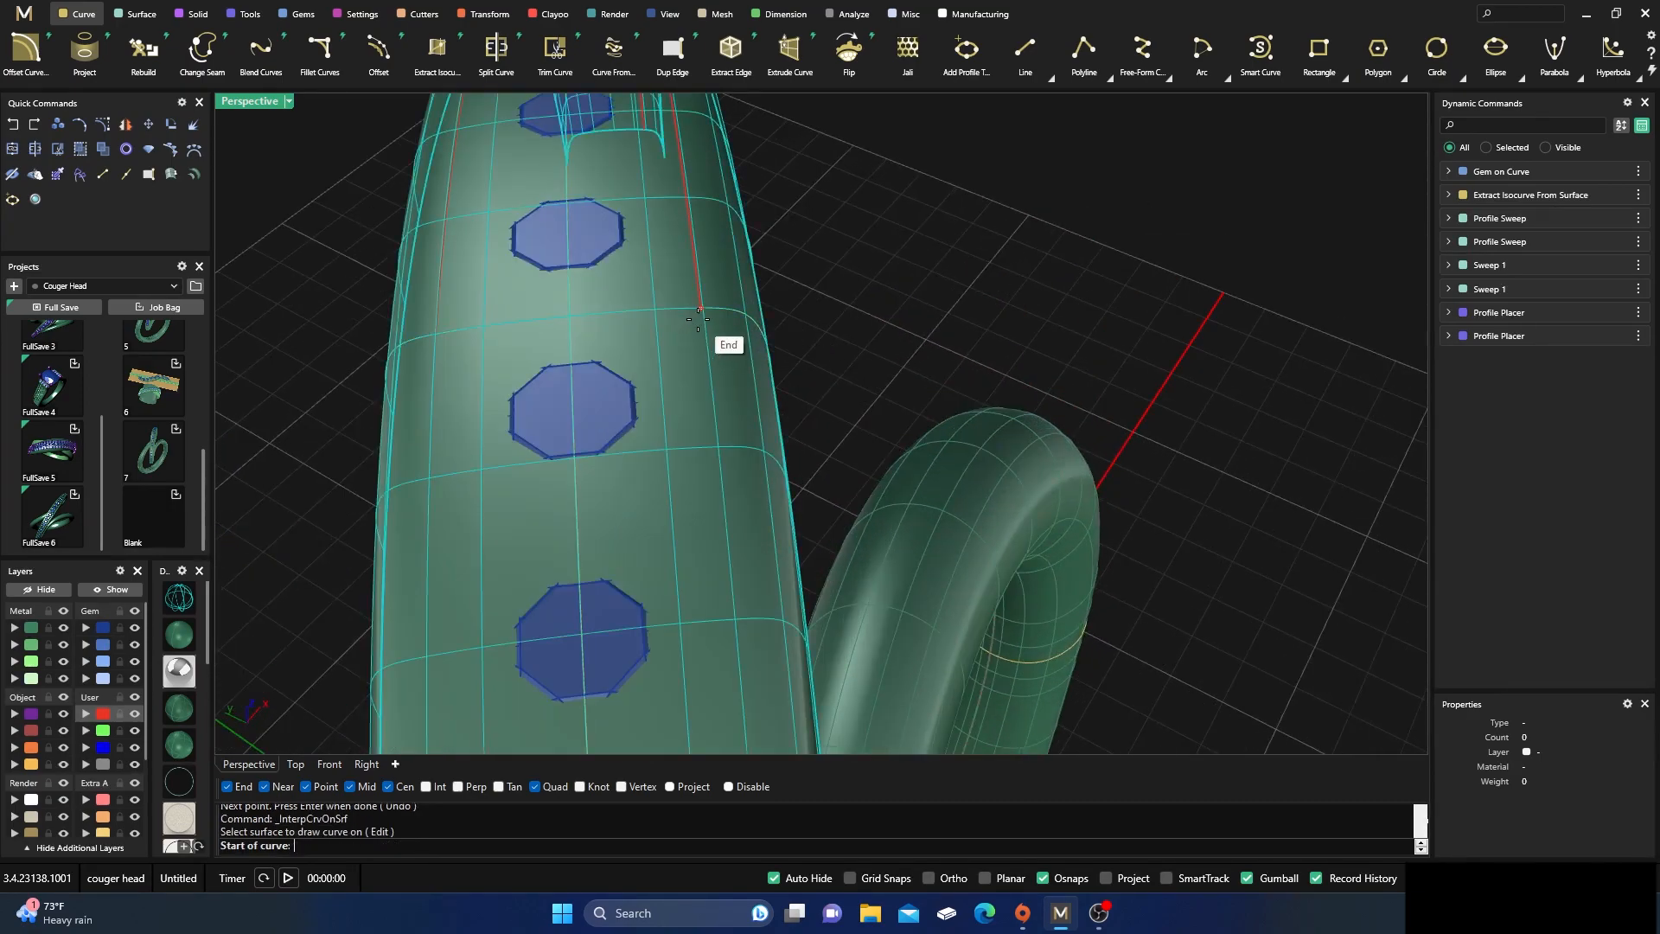
click(699, 315)
Finish the third surface curve on the edge at the arc's other end, beside the diamonds
scroll(707, 311, down, 5)
mouse_move(707, 311)
right_down()
mouse_move(717, 329)
mouse_move(699, 306)
right_up()
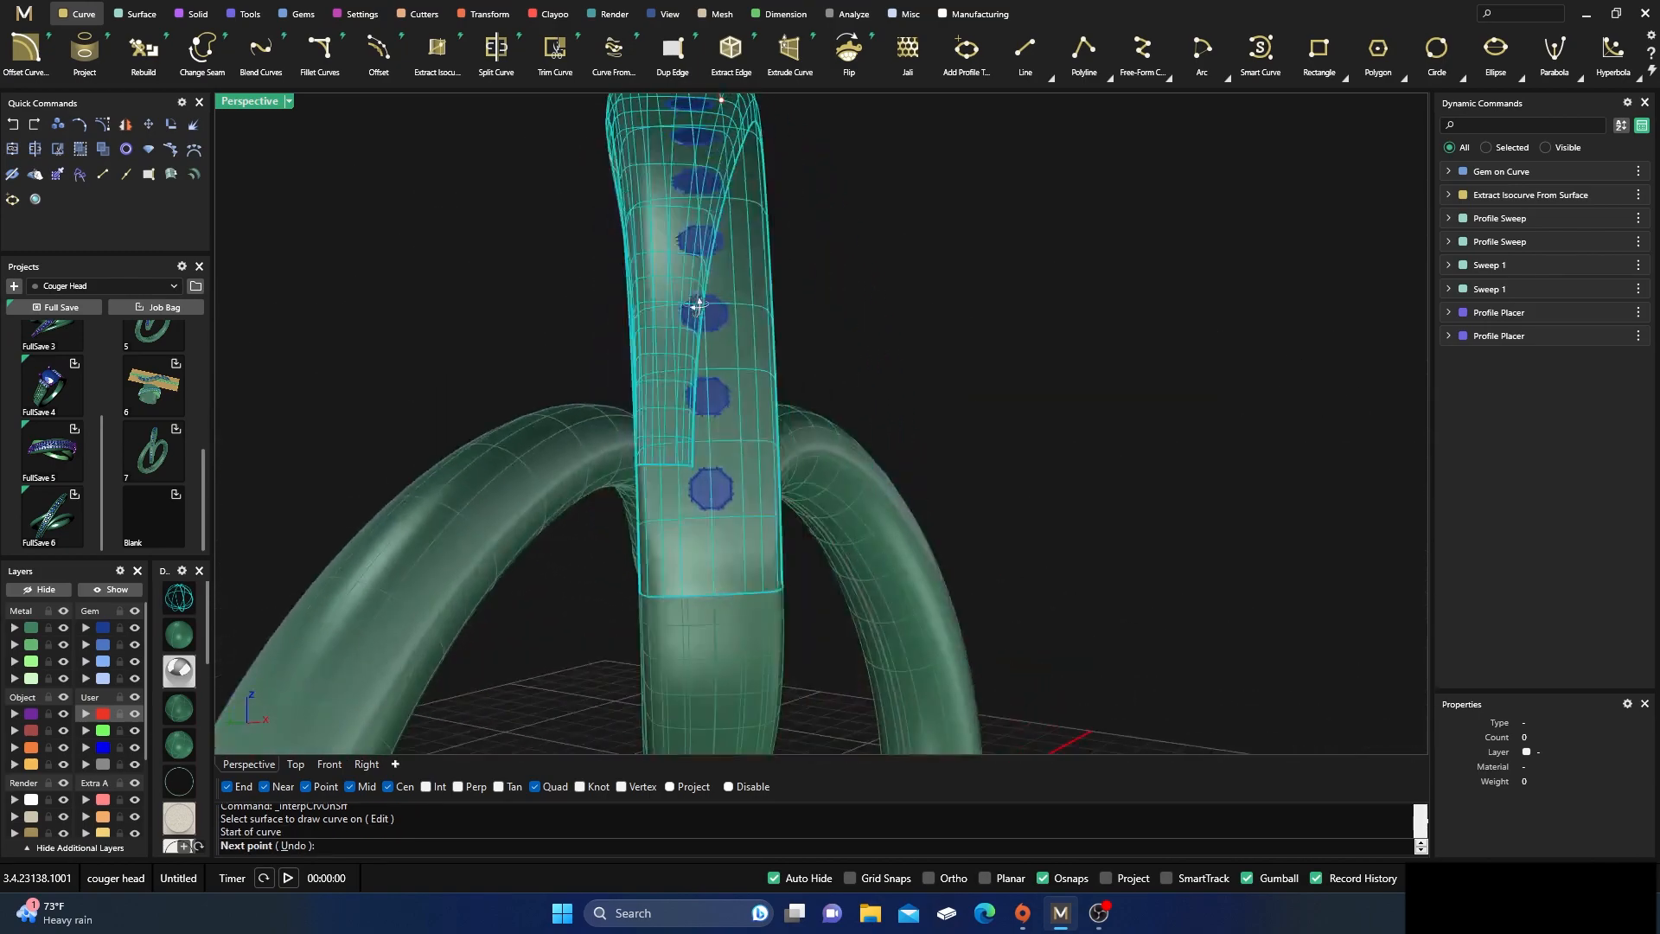
scroll(741, 563, up, 2)
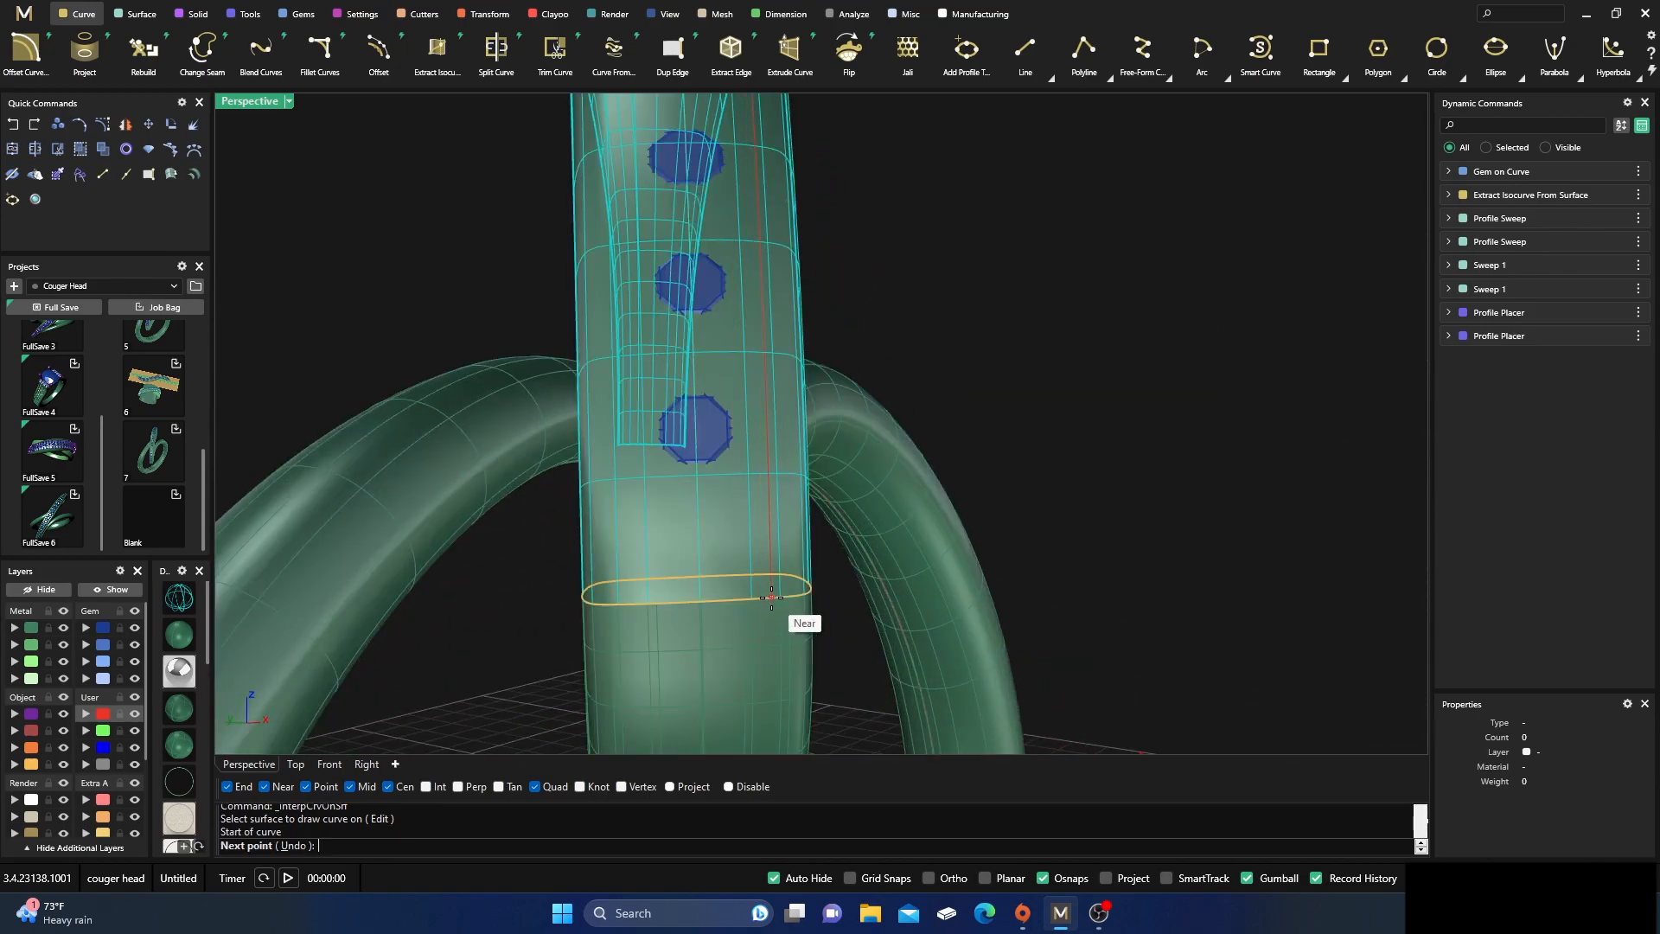
click(775, 598)
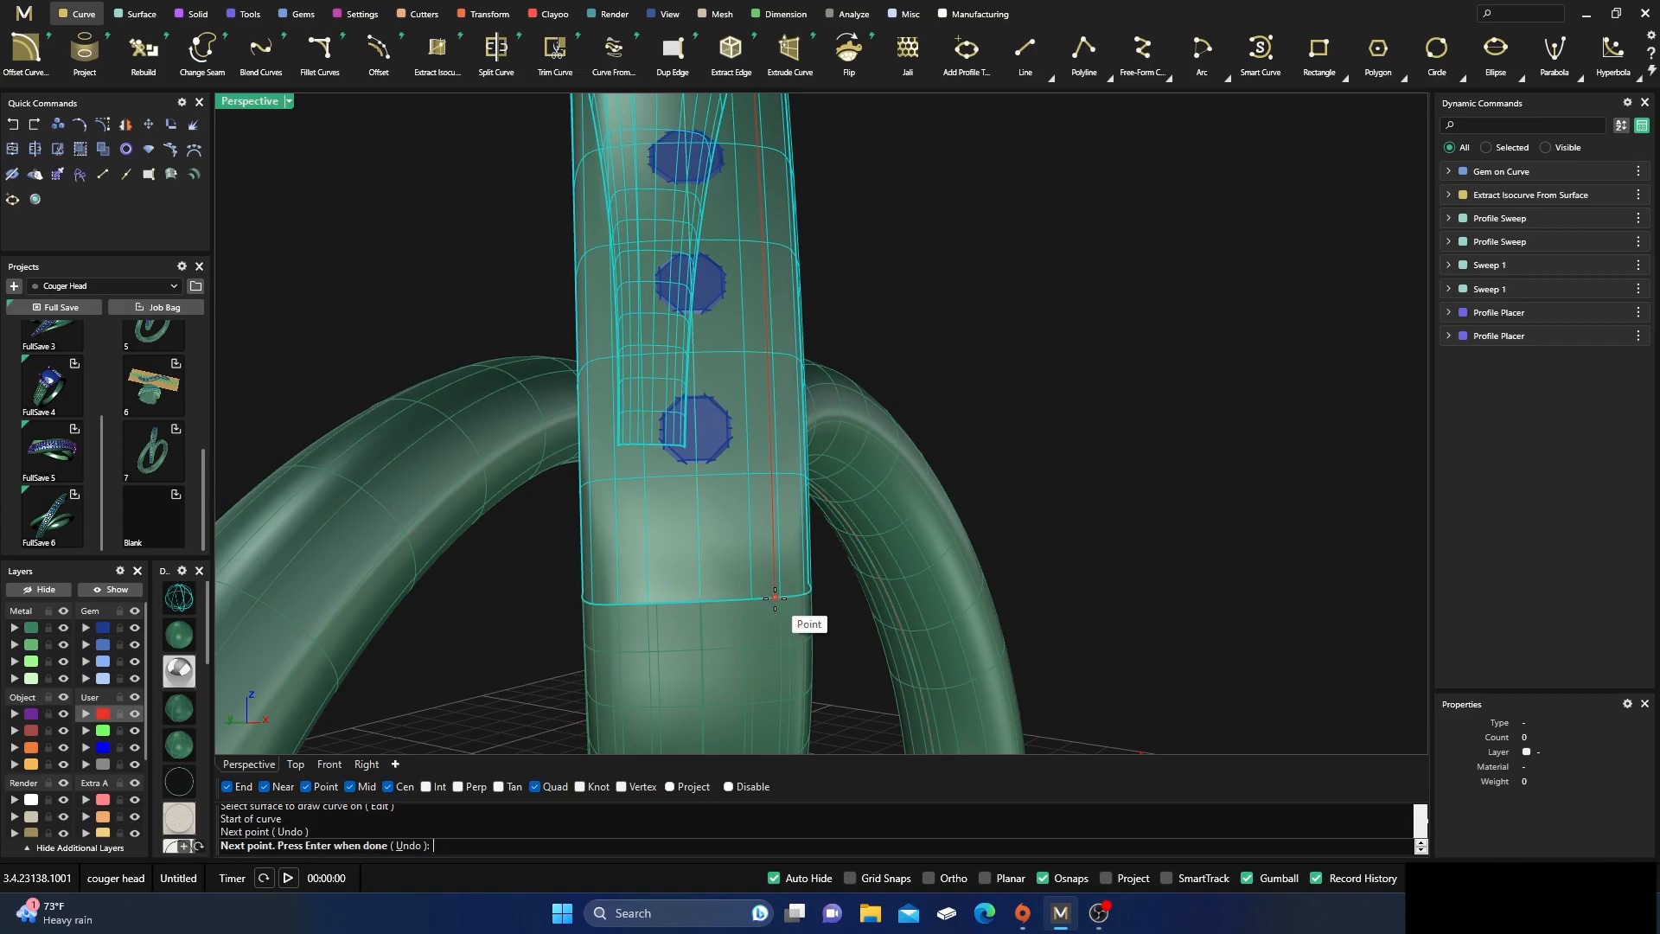
right_click(775, 597)
Draw a fourth surface curve along the opposite side of the diamonds, from the middle profile to the same end edge as the third curve
scroll(785, 553, down, 9)
right_drag(890, 395, 868, 459)
right_click(720, 362)
click(717, 361)
scroll(731, 364, up, 8)
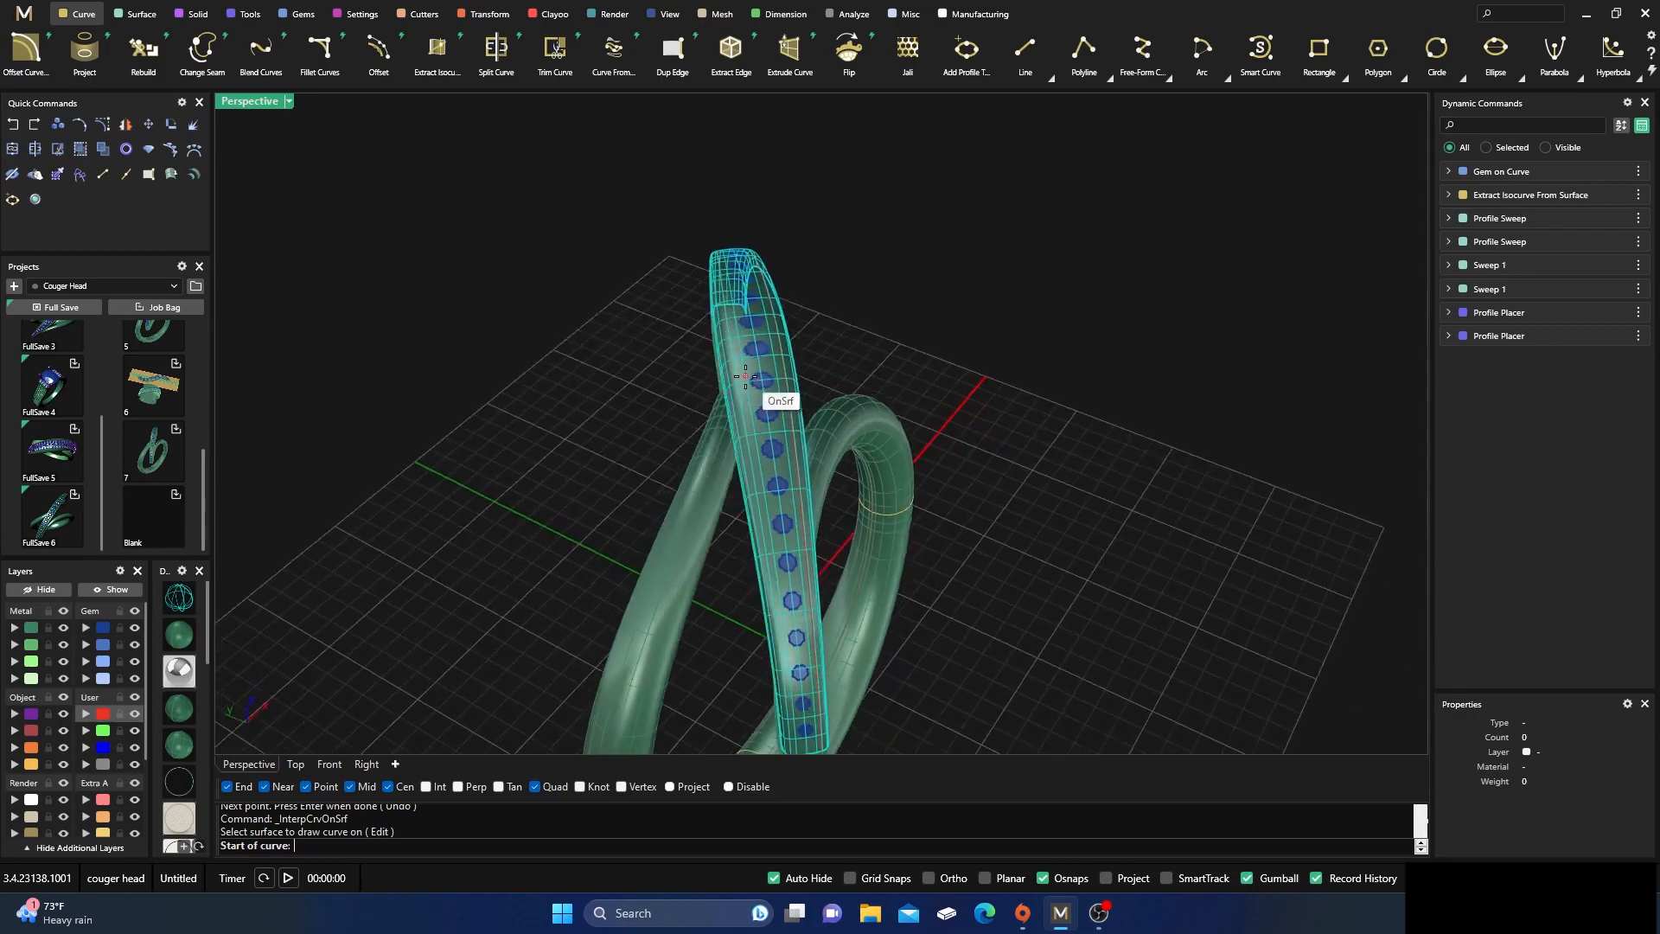
right_drag(743, 360, 705, 313)
click(694, 300)
scroll(717, 368, down, 5)
scroll(768, 454, up, 5)
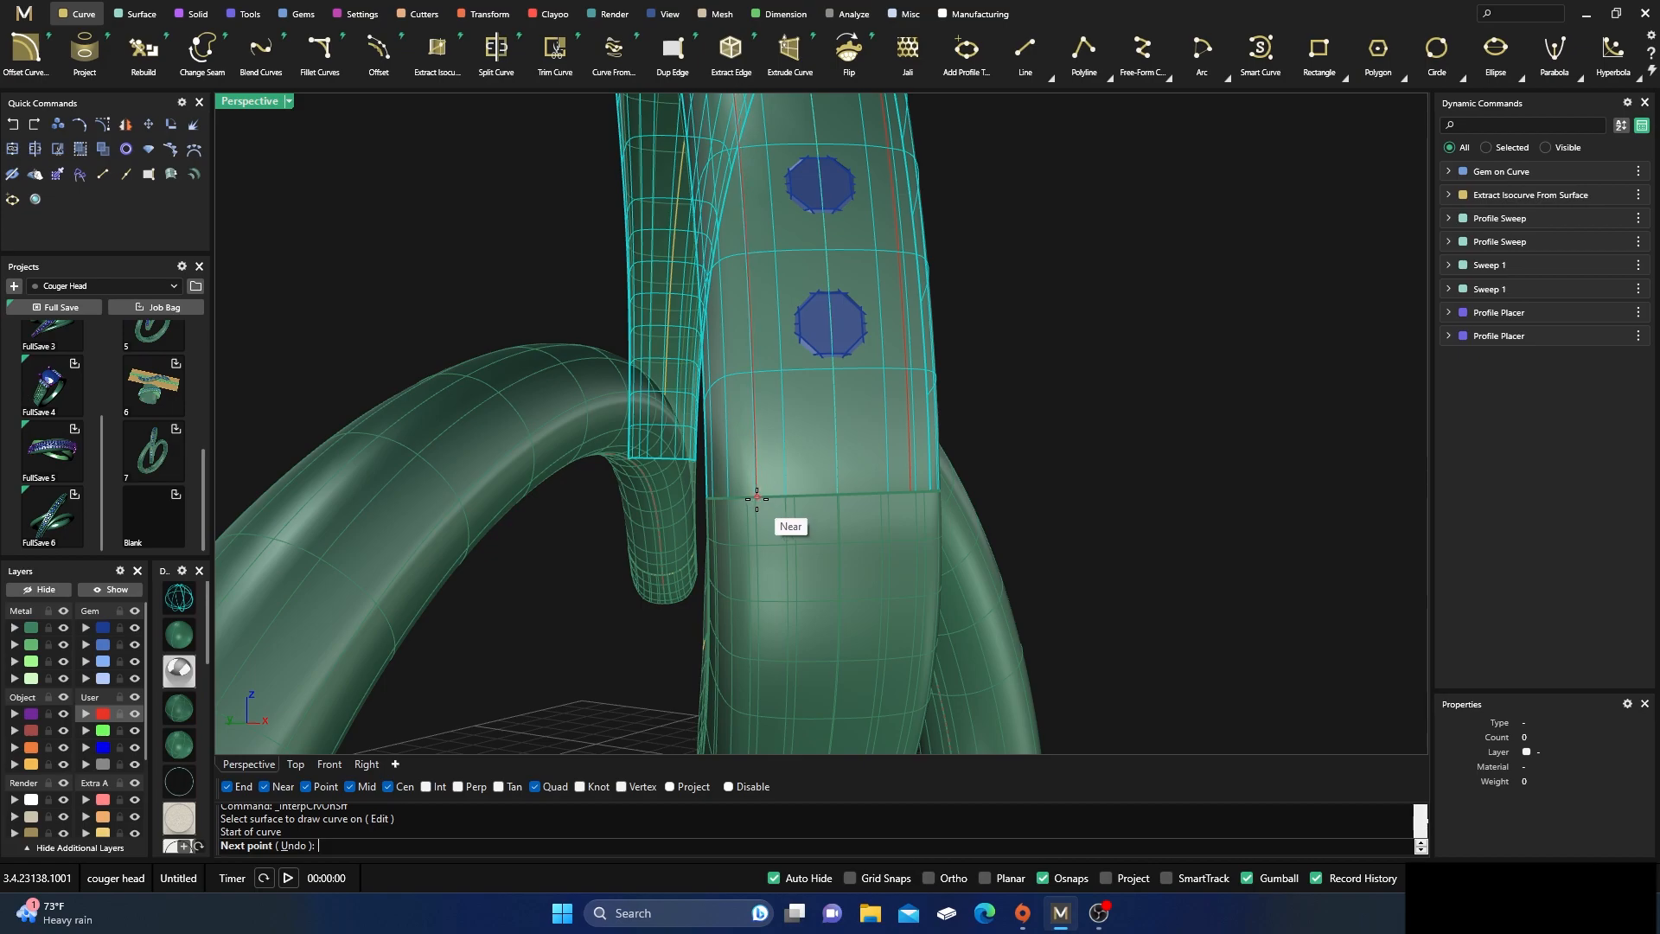
right_drag(761, 504, 745, 504)
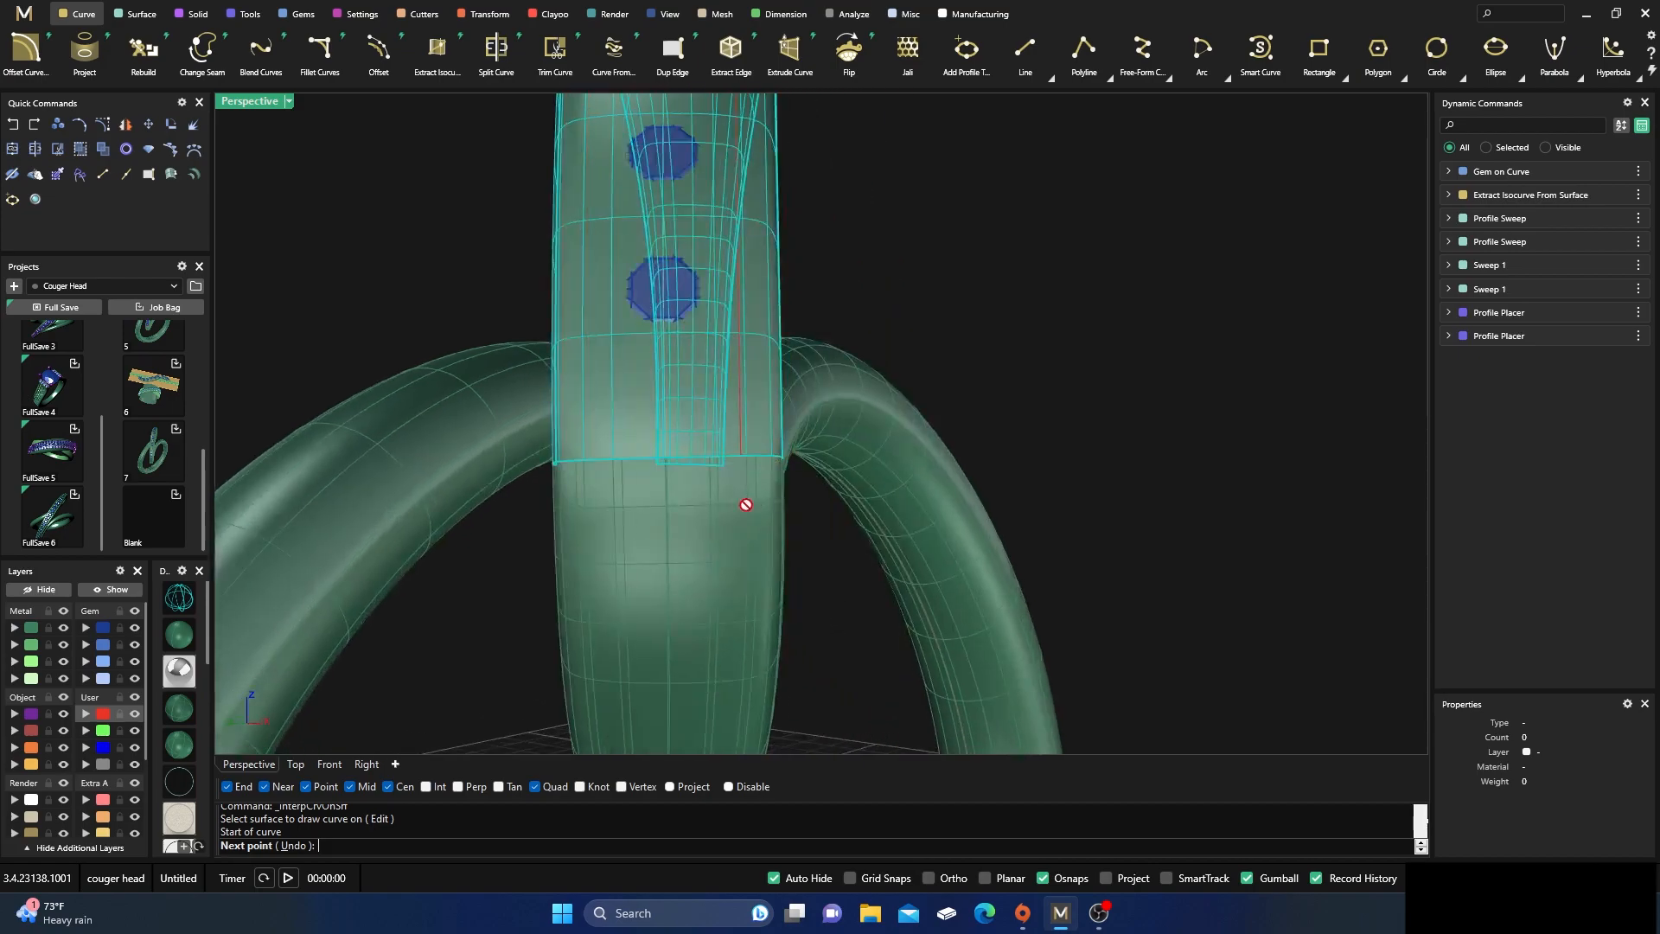
click(588, 466)
key(Return)
Hide the metal and gem layers so only the ring's construction curves are displayed
scroll(749, 477, down, 10)
right_drag(749, 477, 674, 553)
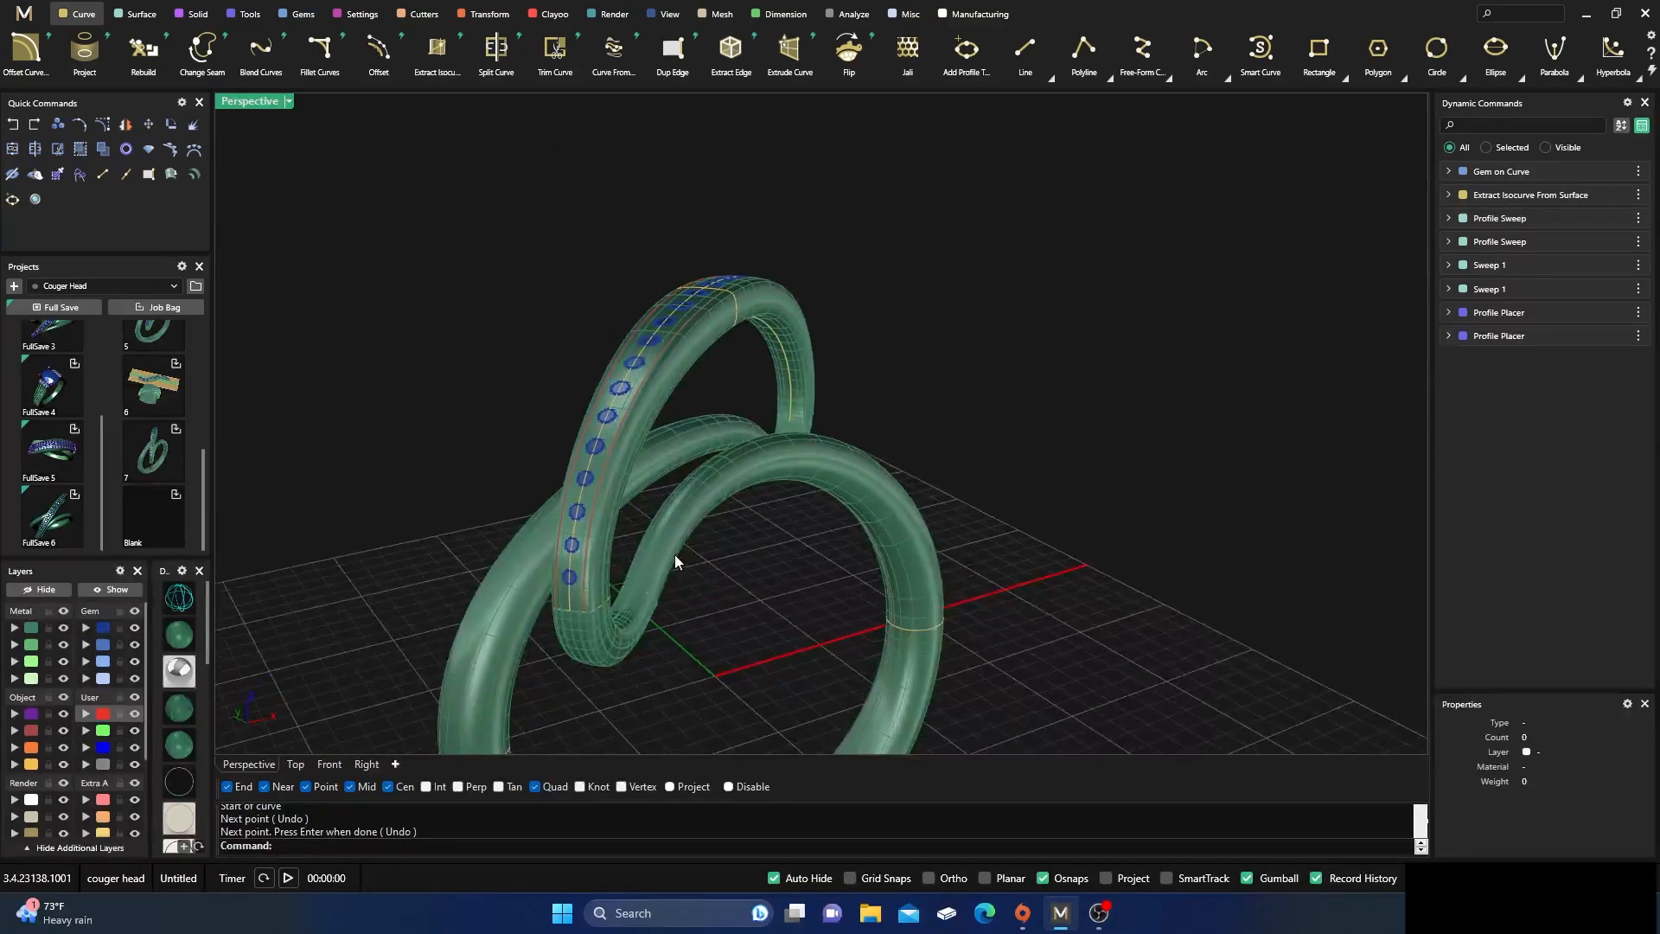
click(64, 628)
click(103, 631)
right_drag(908, 363, 718, 460)
scroll(526, 604, up, 3)
Copy the upper arc's two end profiles in place and assign them to the red User 01 layer
click(526, 604)
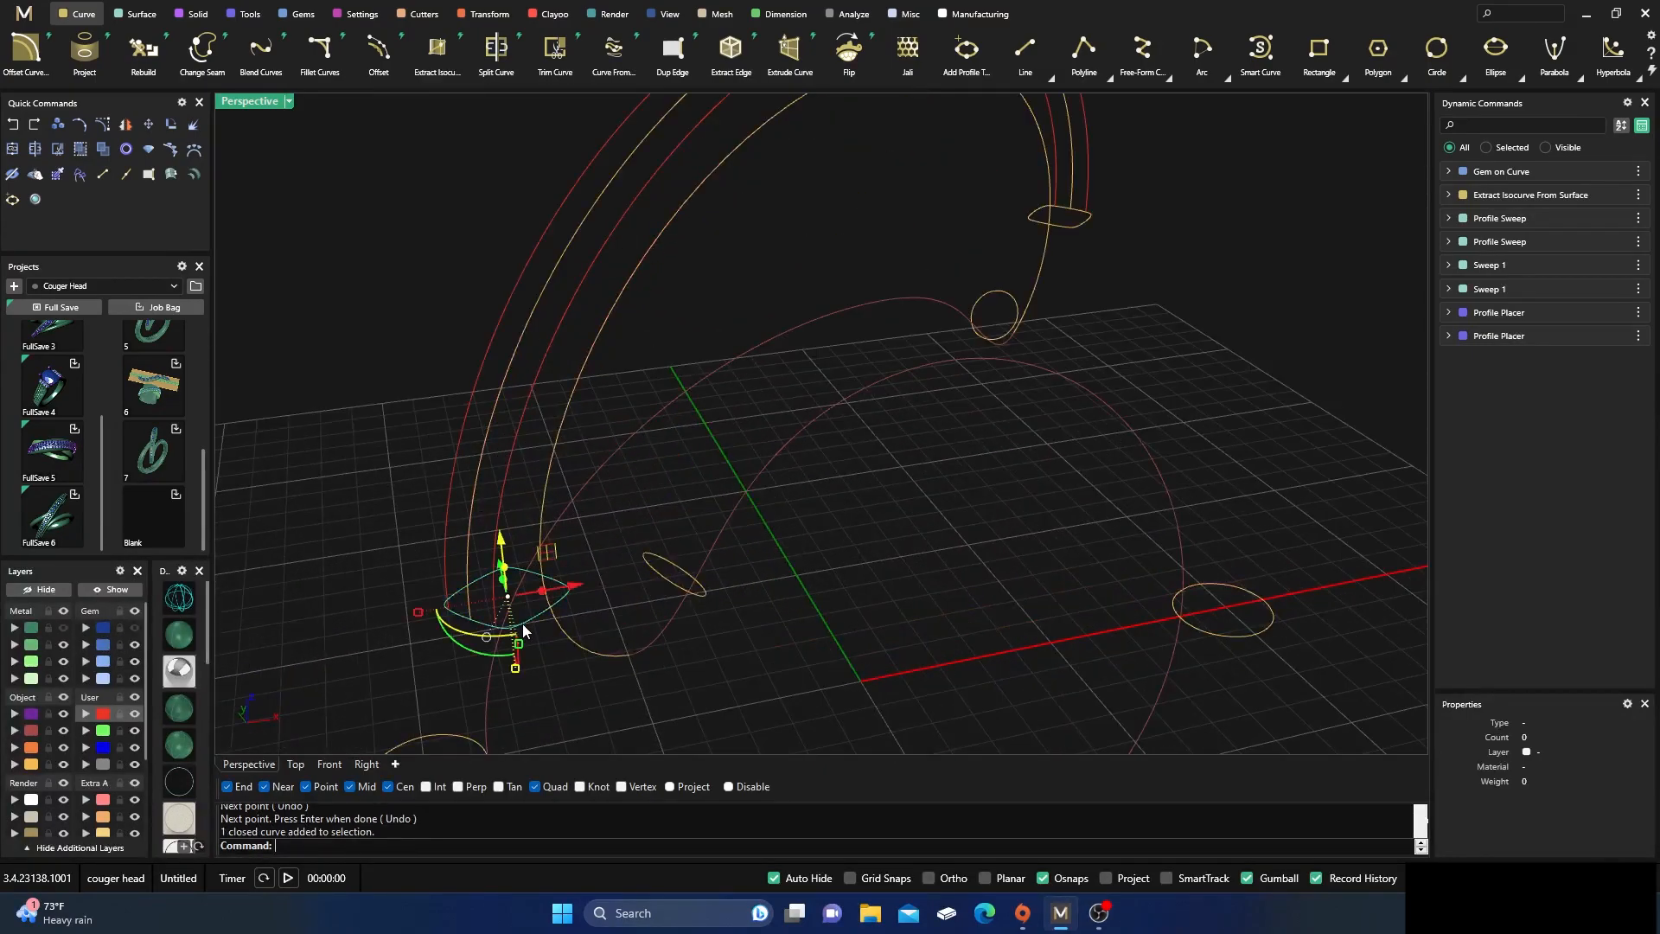
shift+click(1081, 227)
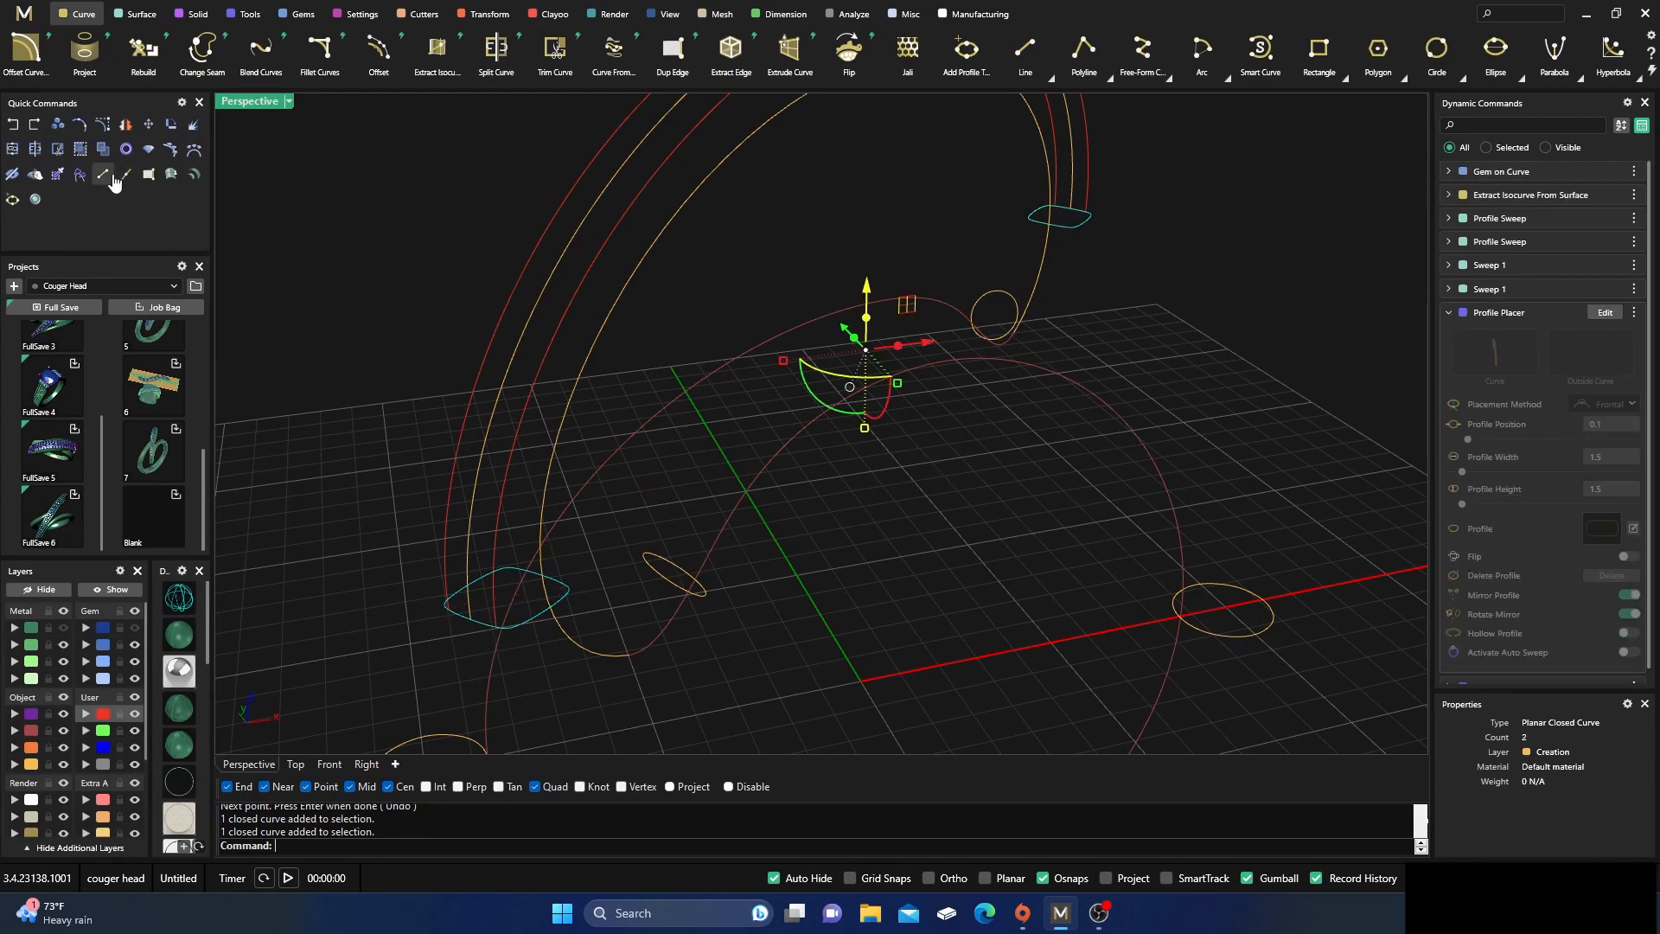
click(57, 125)
click(388, 846)
click(102, 717)
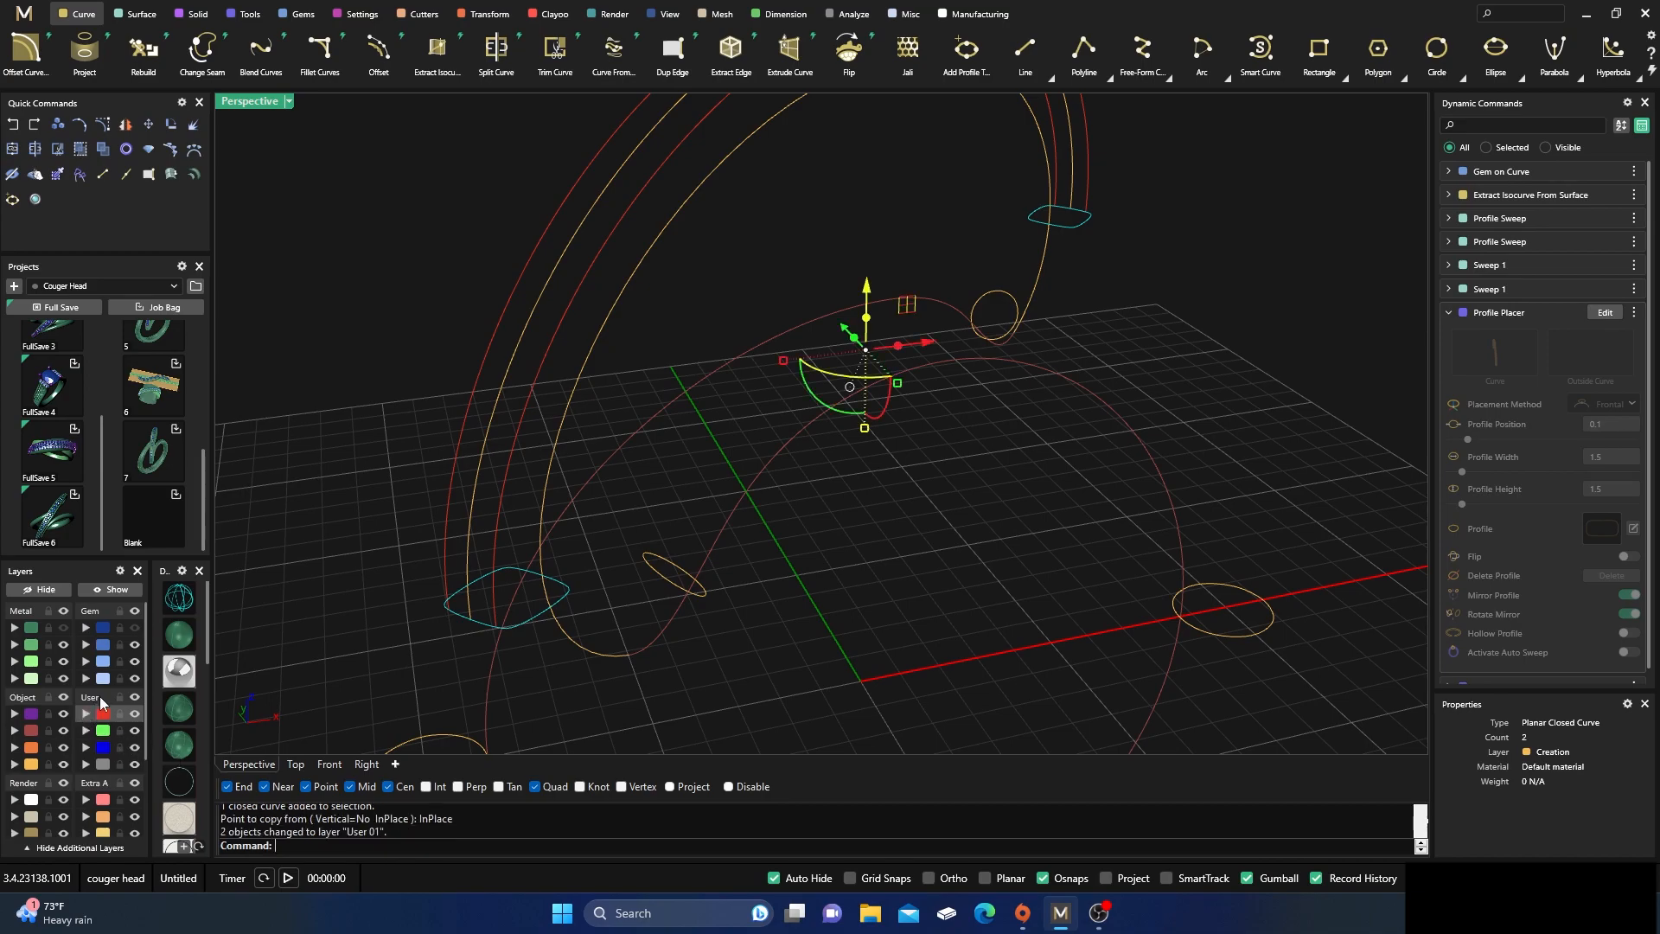
click(277, 493)
Hide the Creation layer and join the four red surface curves into two continuous side curves
click(63, 764)
scroll(678, 589, down, 3)
right_drag(718, 624, 683, 650)
drag(866, 294, 735, 168)
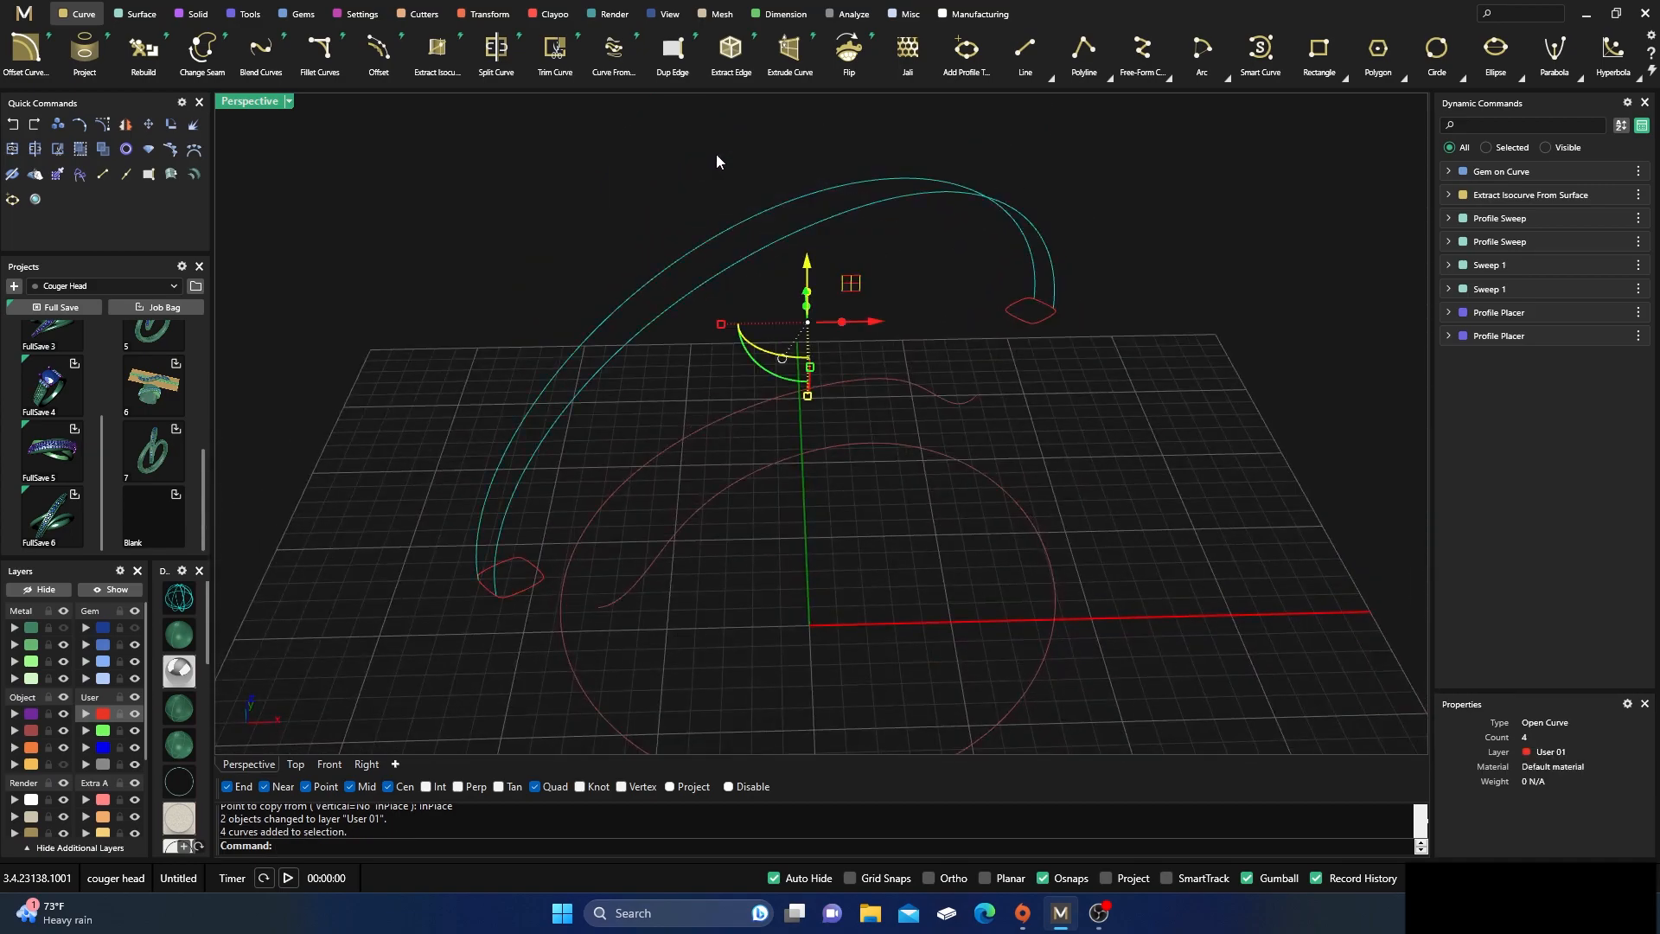
click(34, 152)
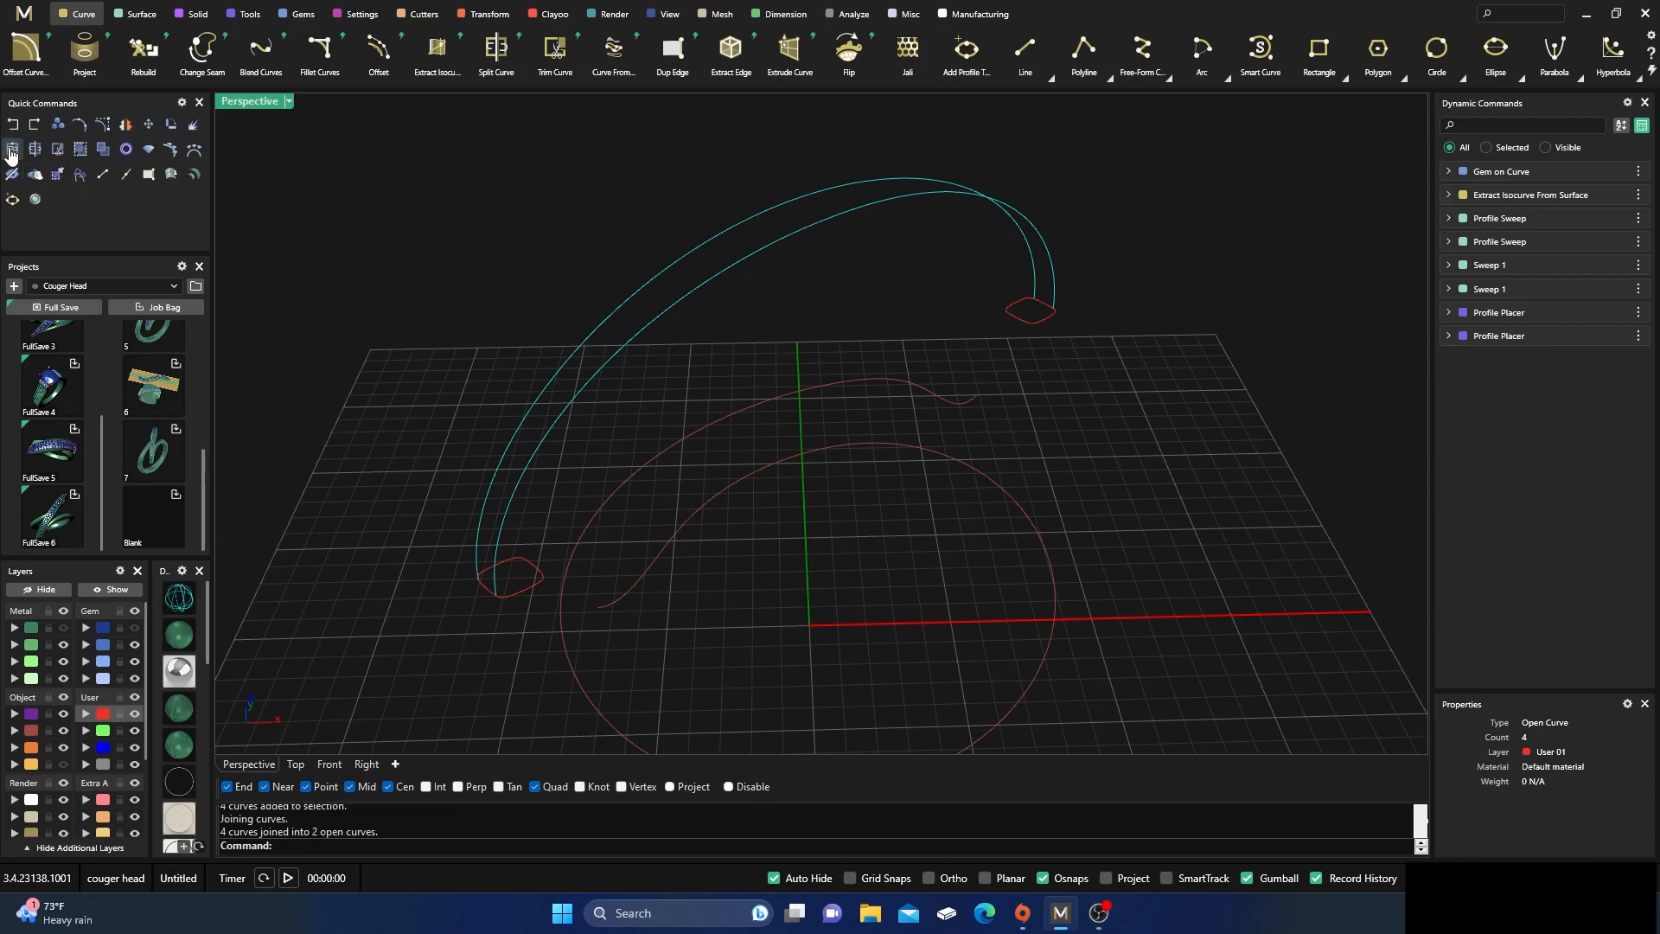
click(844, 518)
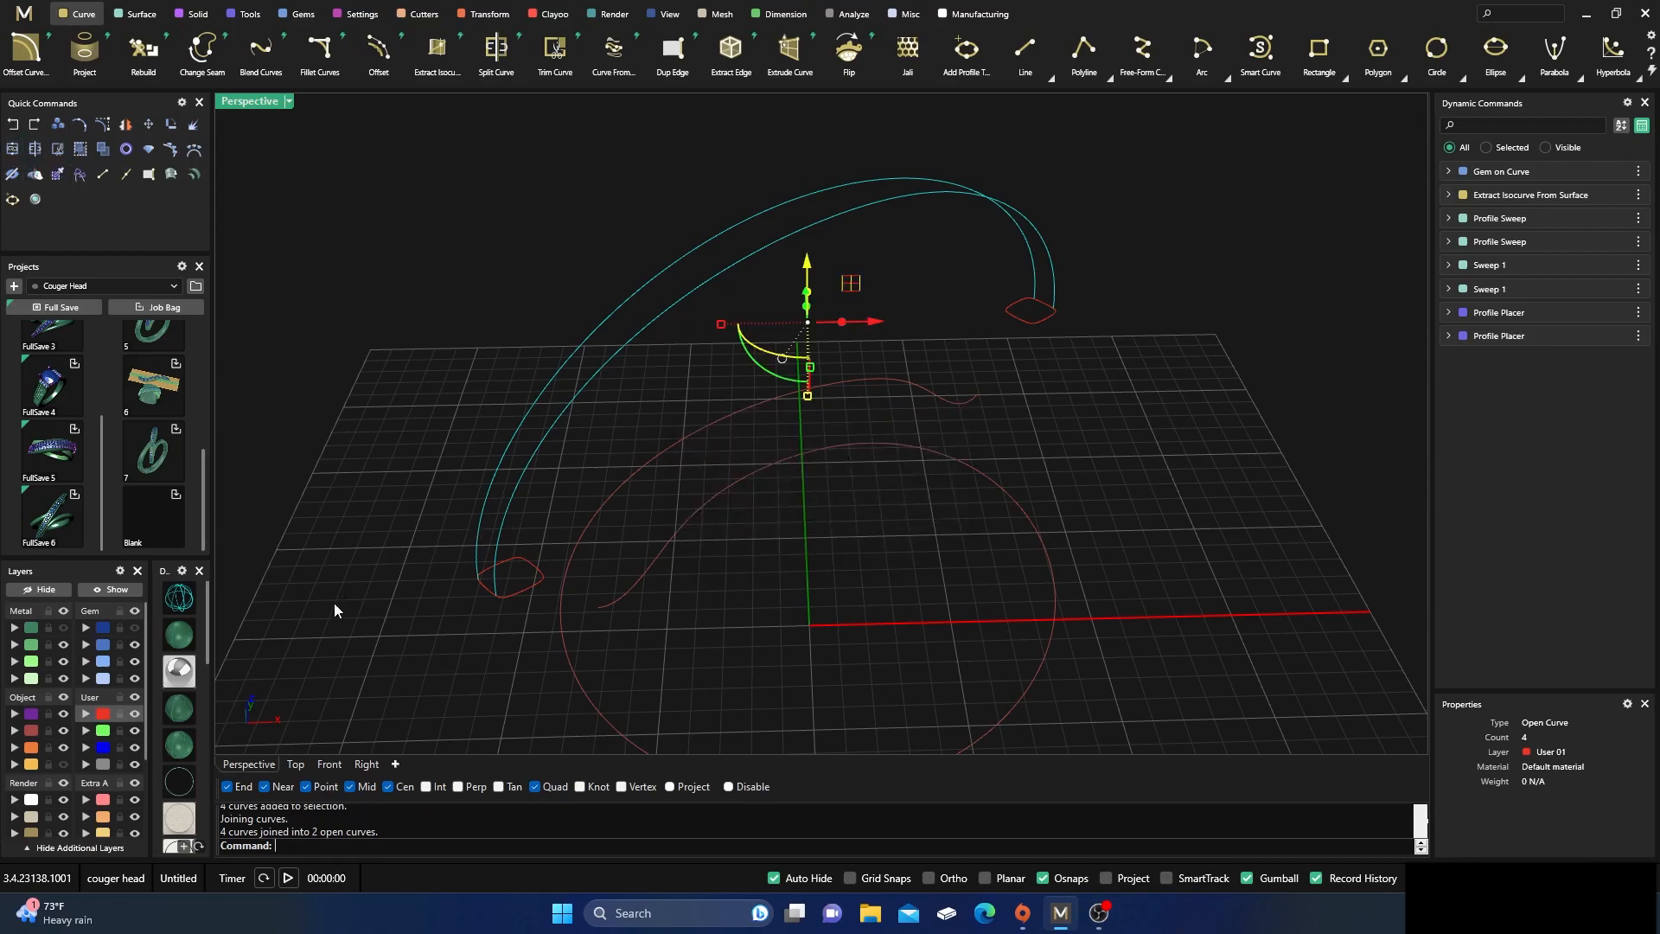
Split both red end profiles using the two joined side curves as cutting objects
click(533, 231)
click(513, 591)
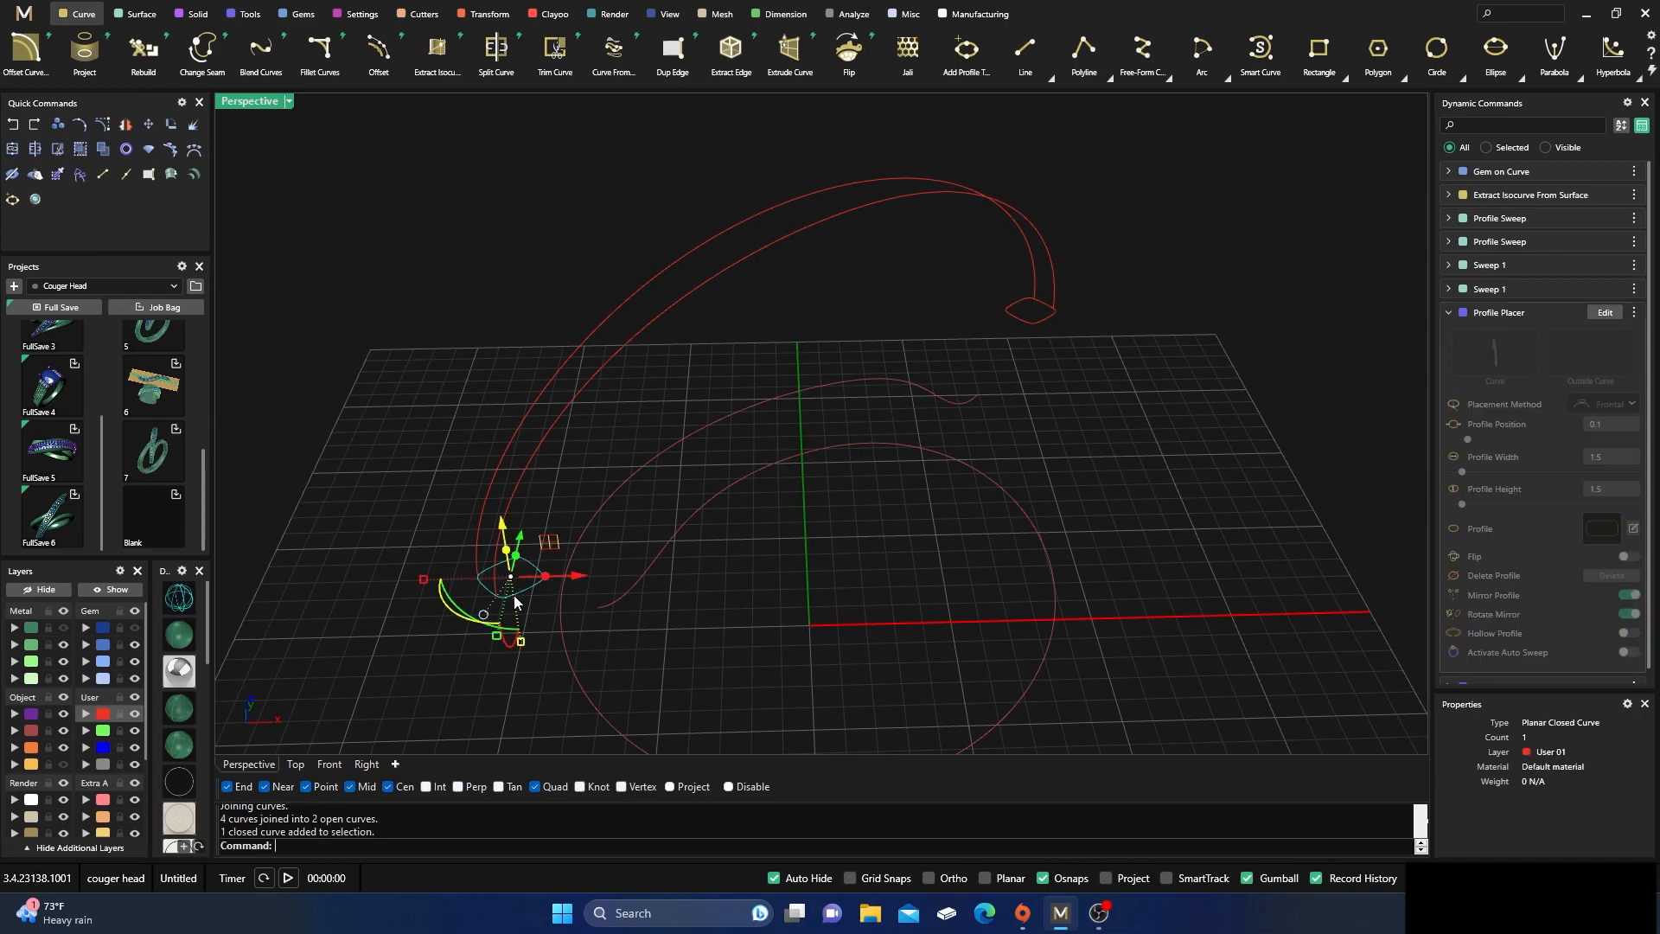
shift+click(1014, 319)
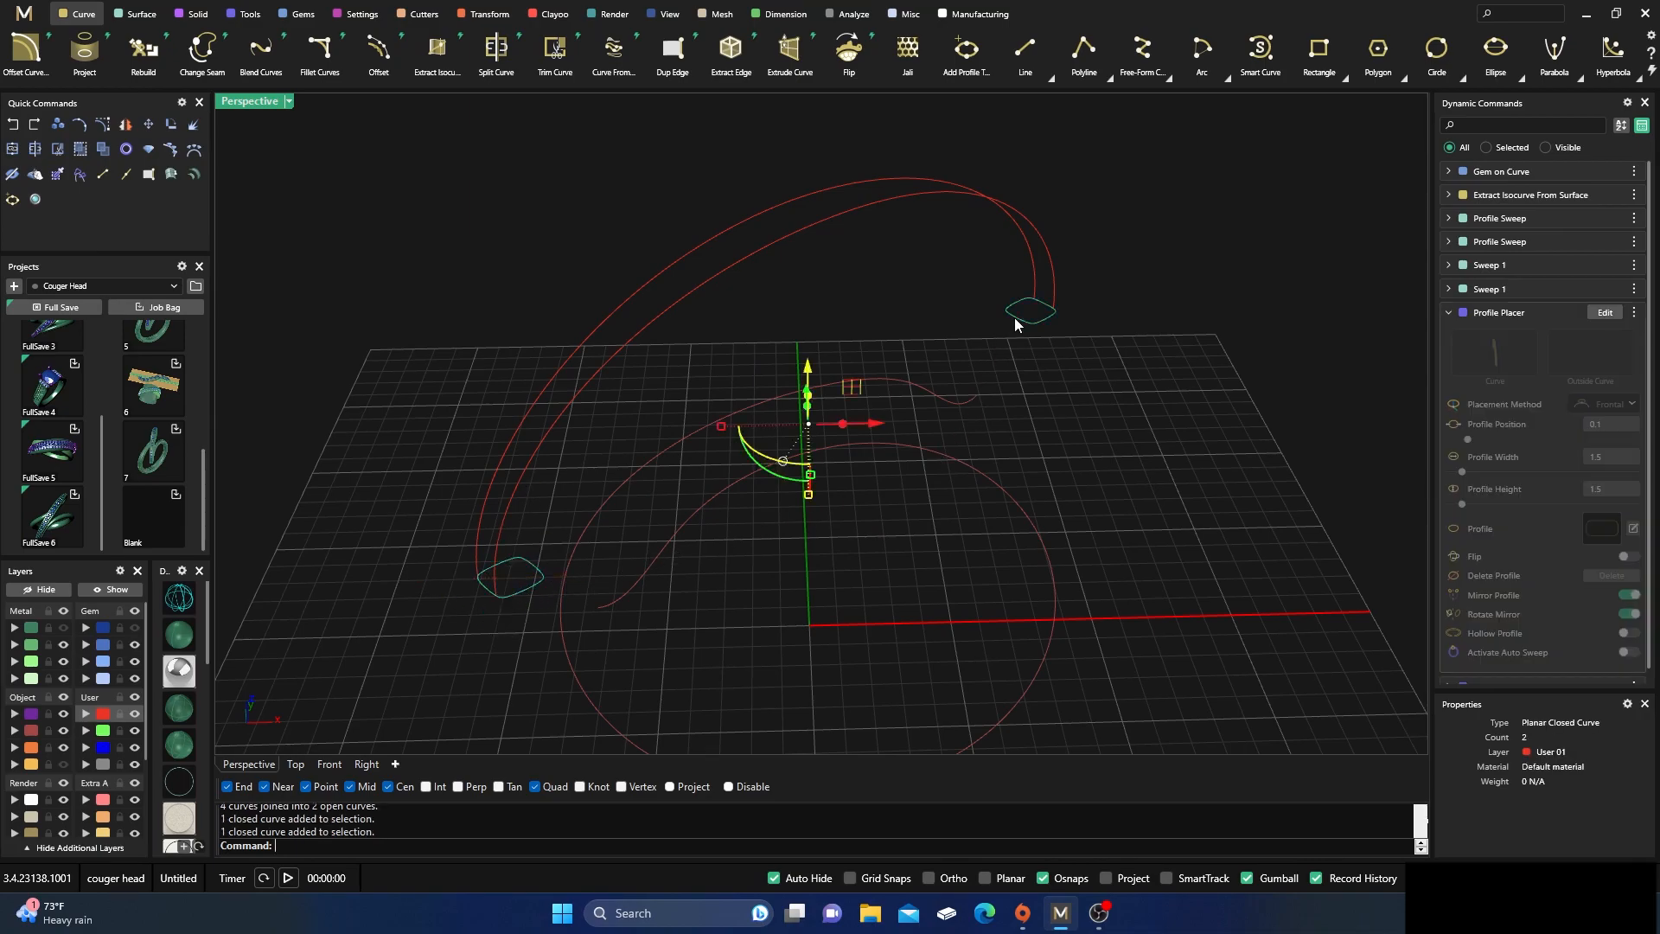
click(35, 151)
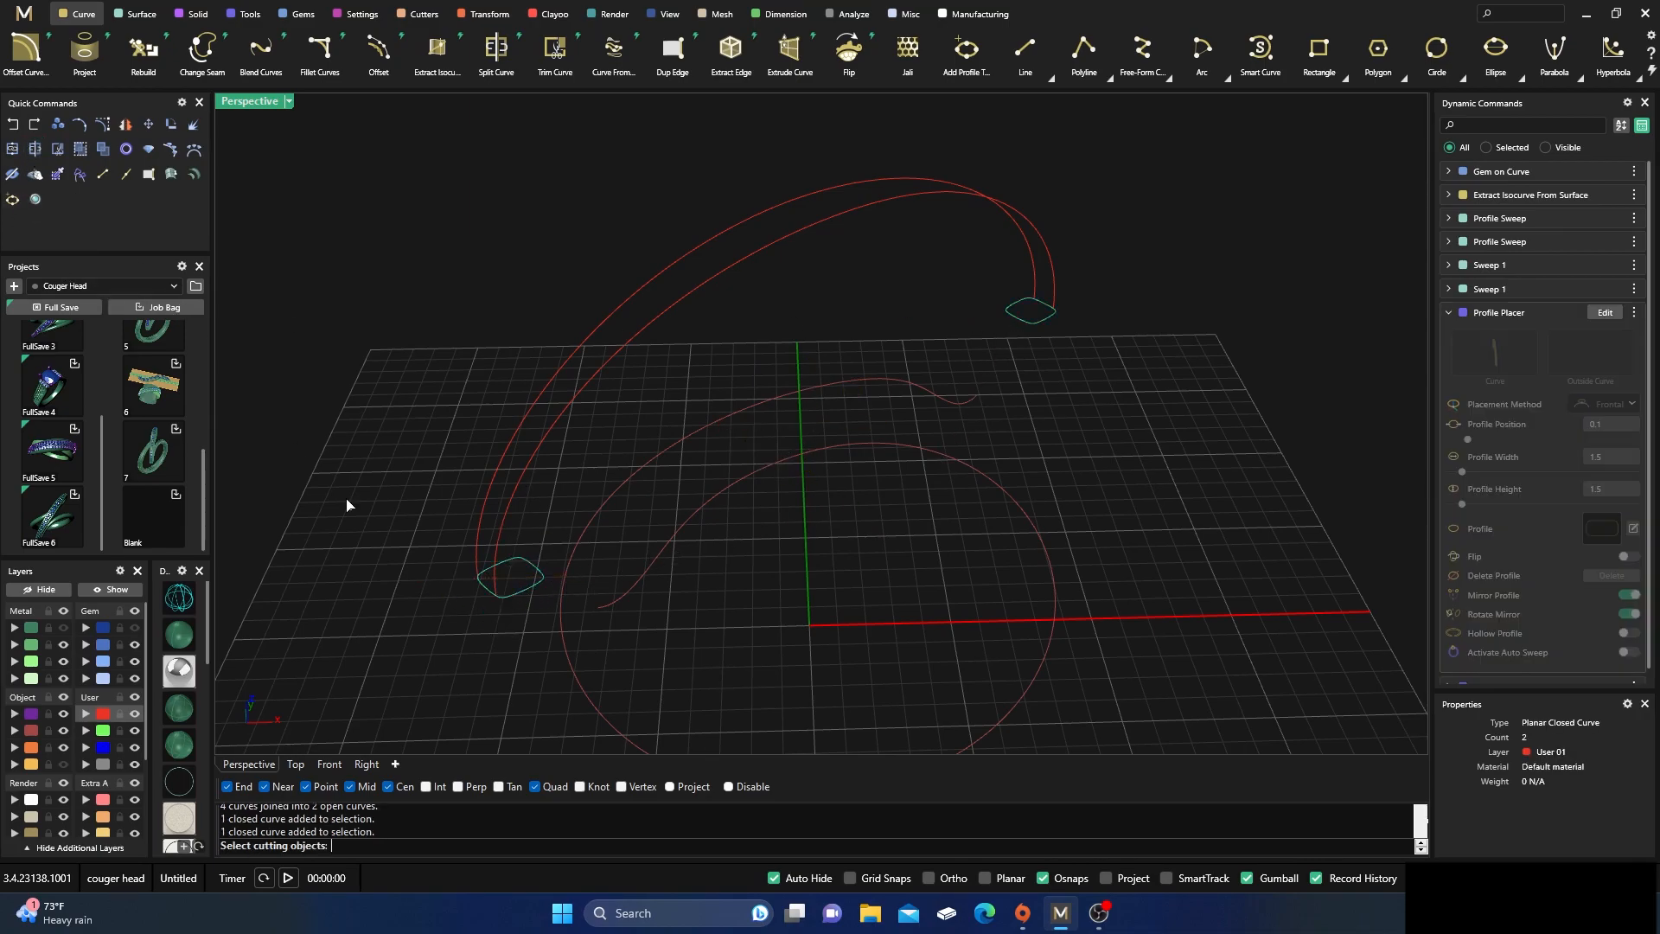
drag(561, 461, 520, 378)
key(Return)
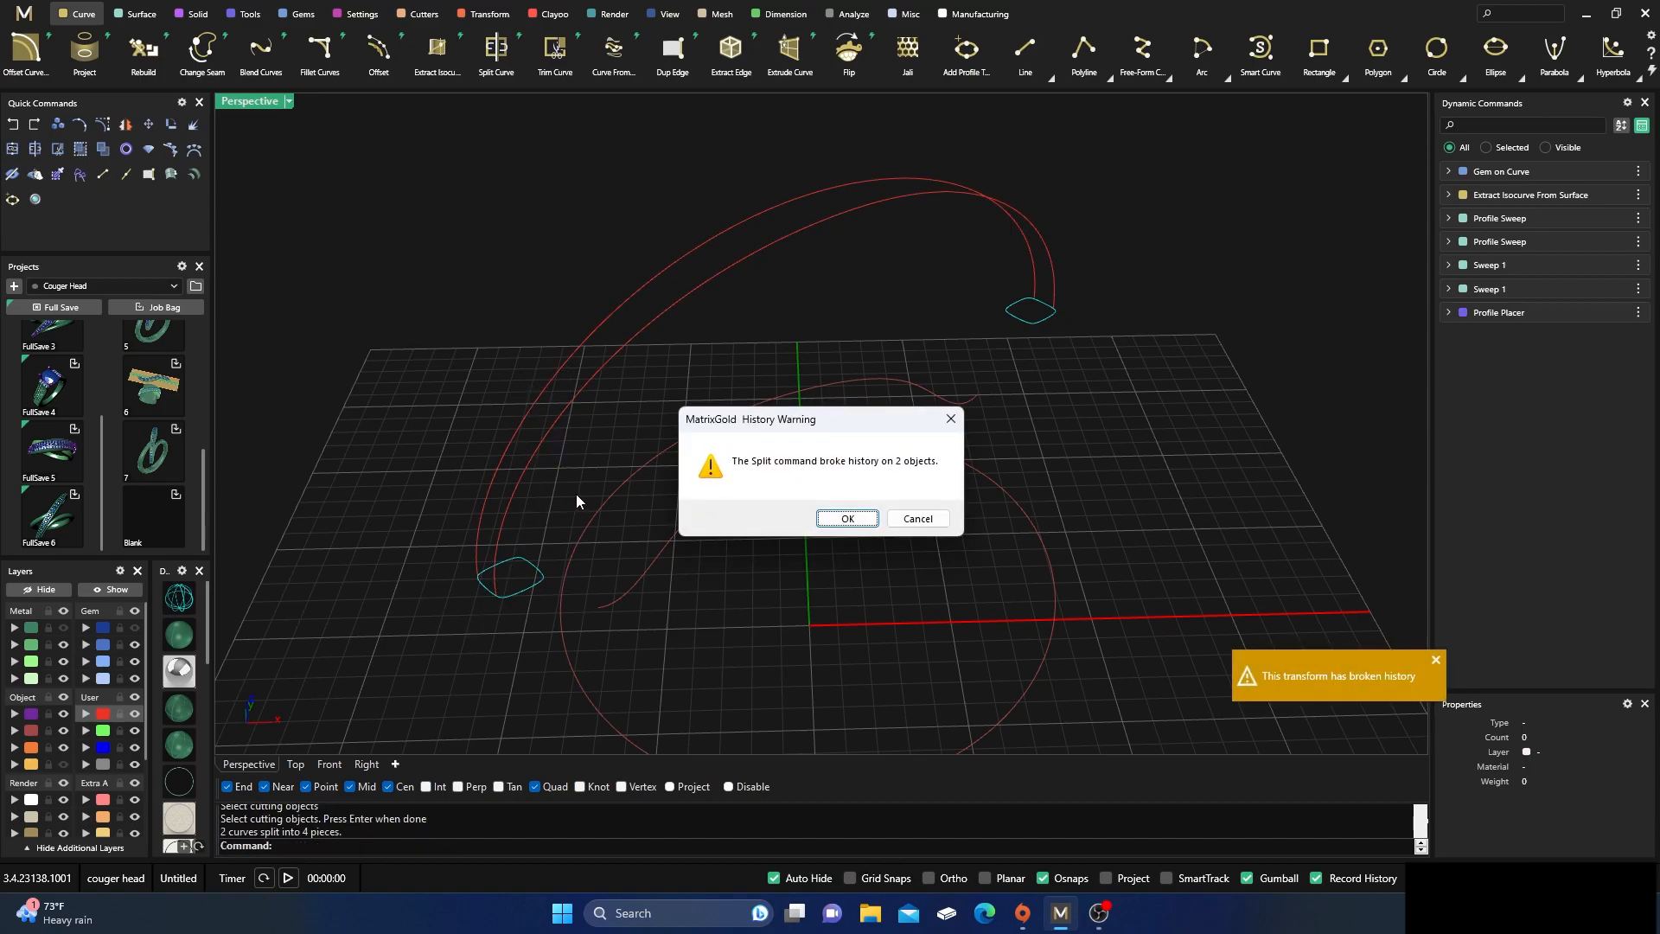
key(Return)
Delete the outer piece of each split profile, keeping the short segments between the side curves
click(529, 596)
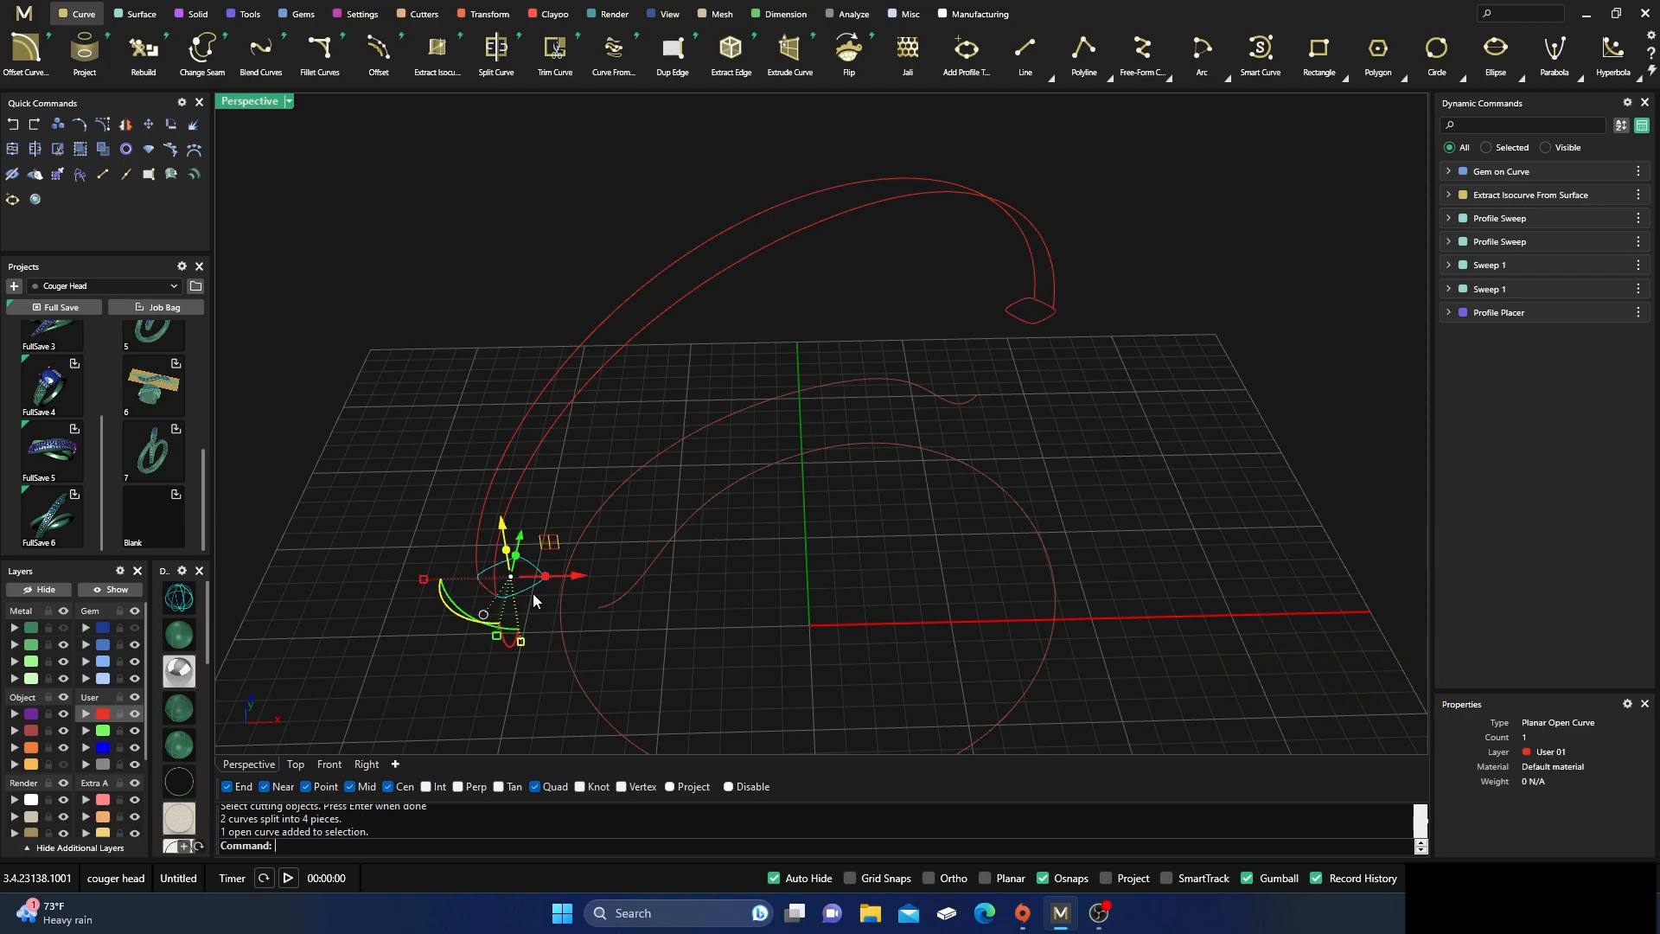
key(Delete)
click(1020, 331)
key(Delete)
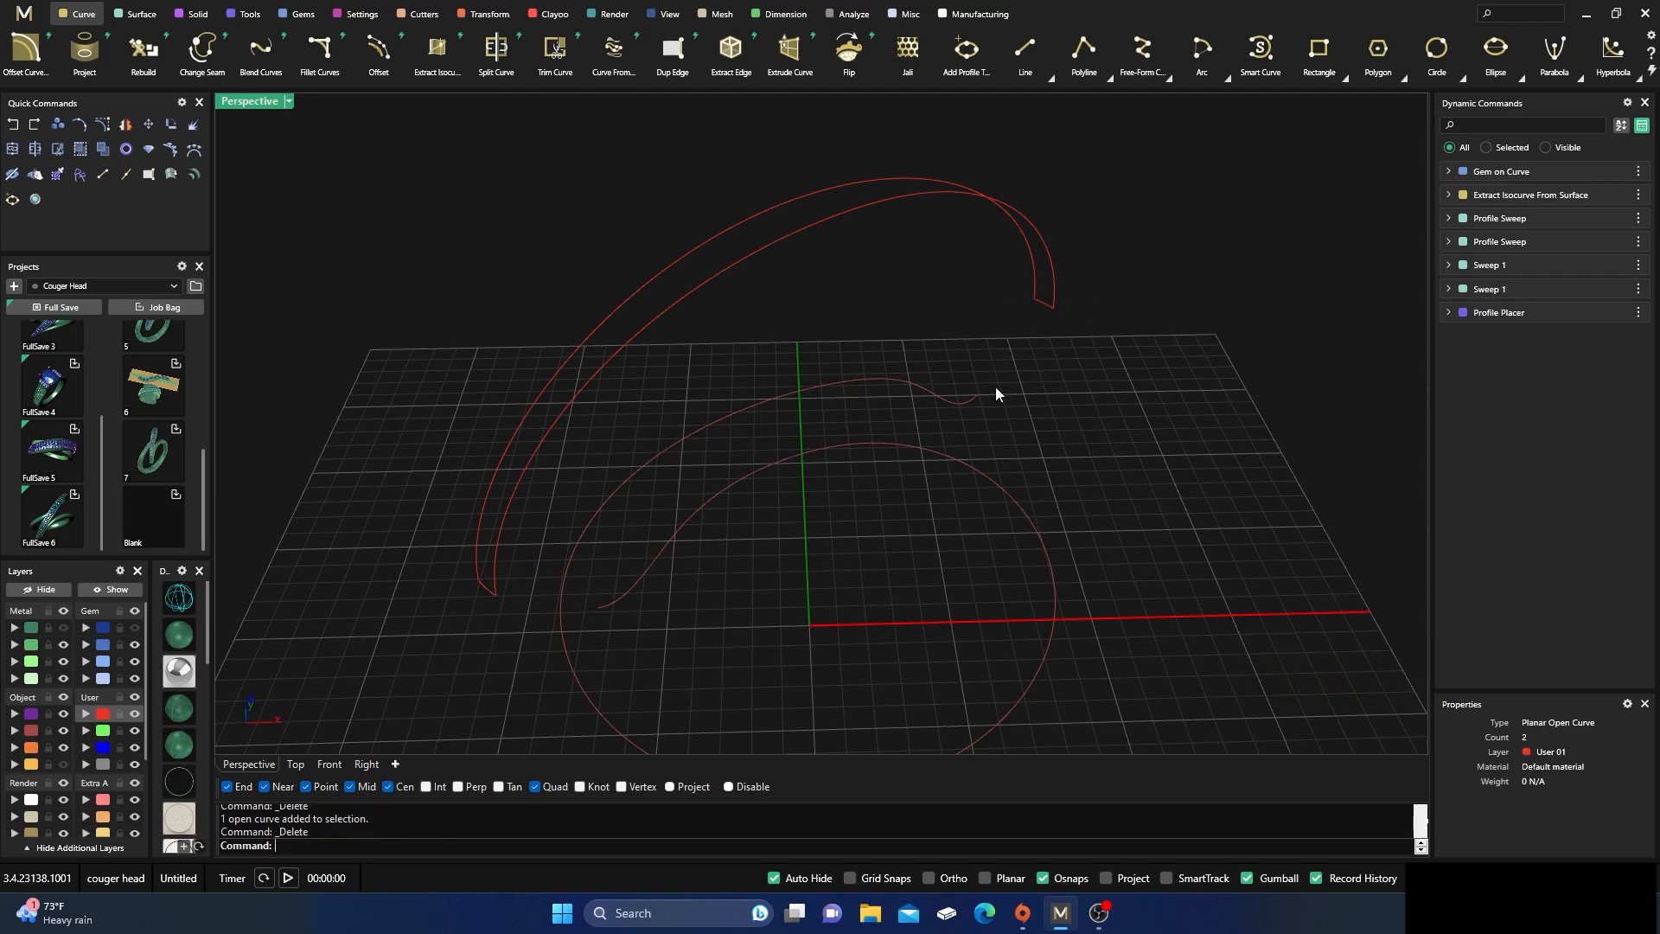
Join all curves on the User 01 layer into one closed channel outline and select it to check
click(102, 717)
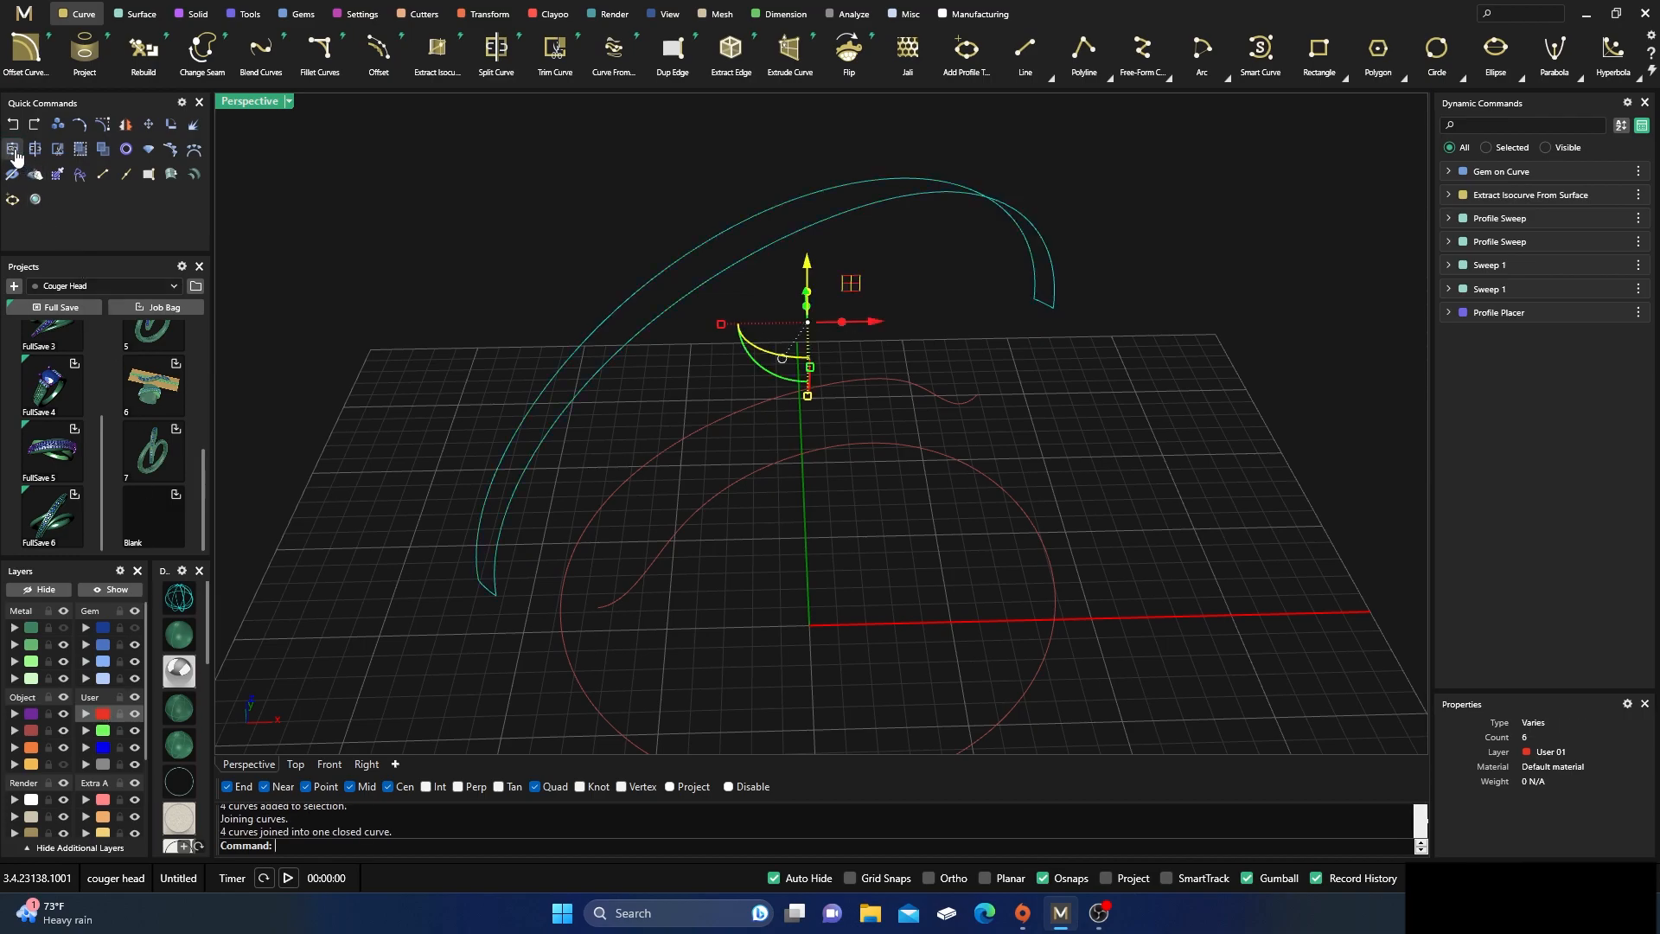
click(568, 373)
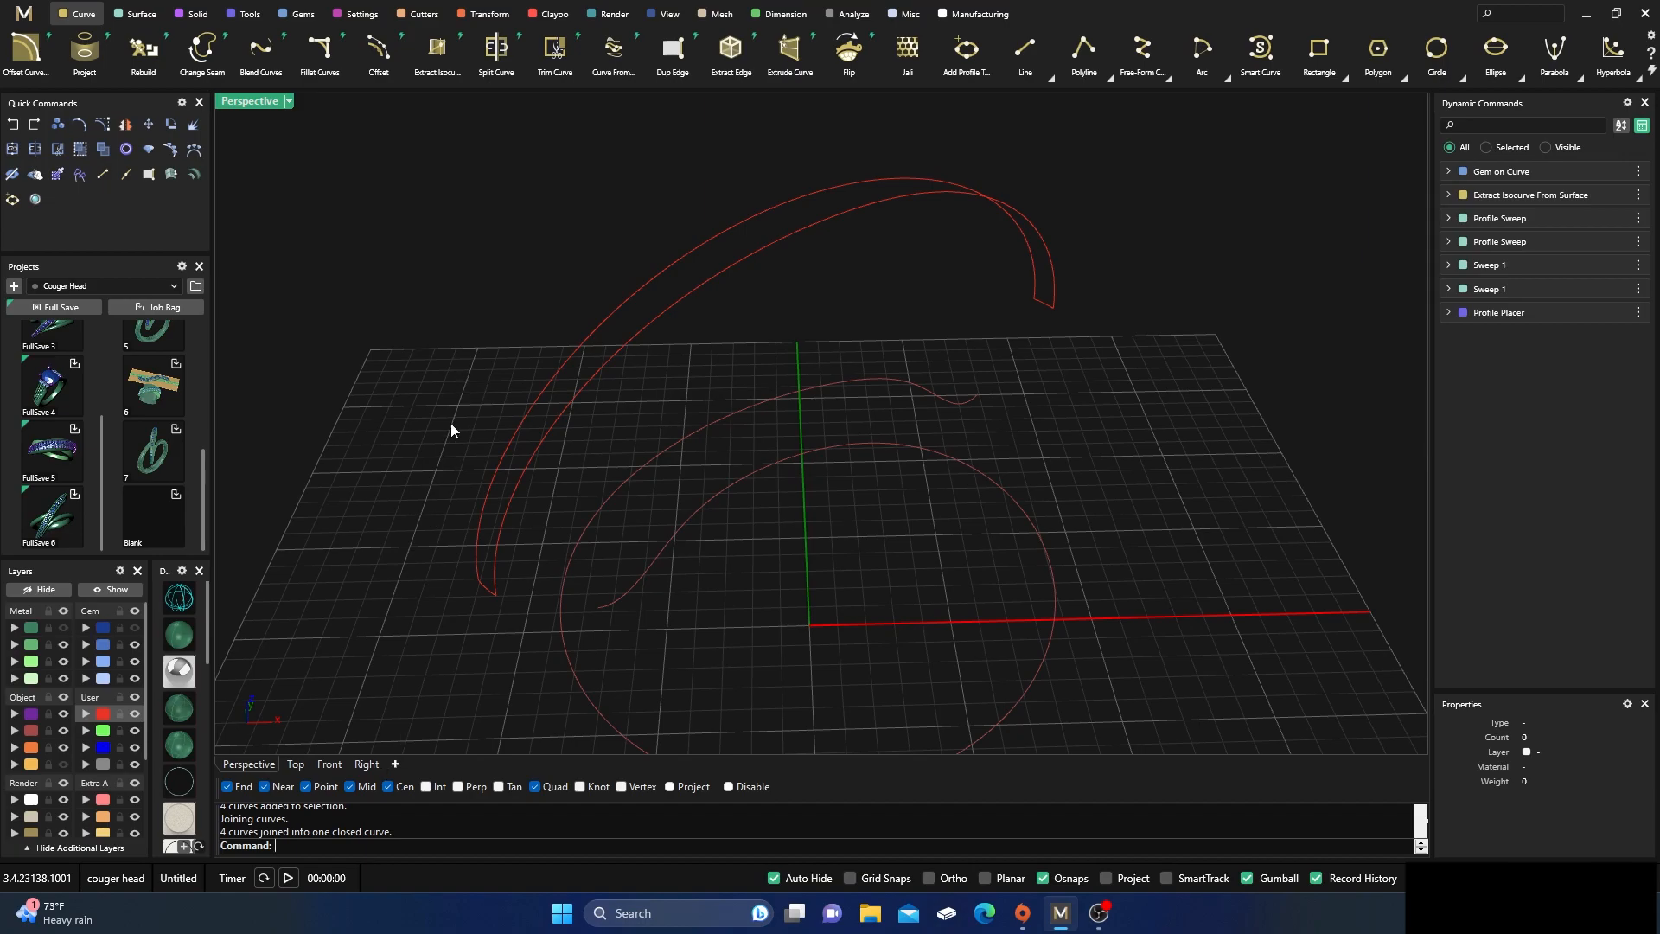
right_drag(376, 620, 513, 542)
click(635, 383)
click(325, 530)
Show the Metal 01 layer and split the upper arc's polysurface using the closed red channel outline as cutting object
click(64, 628)
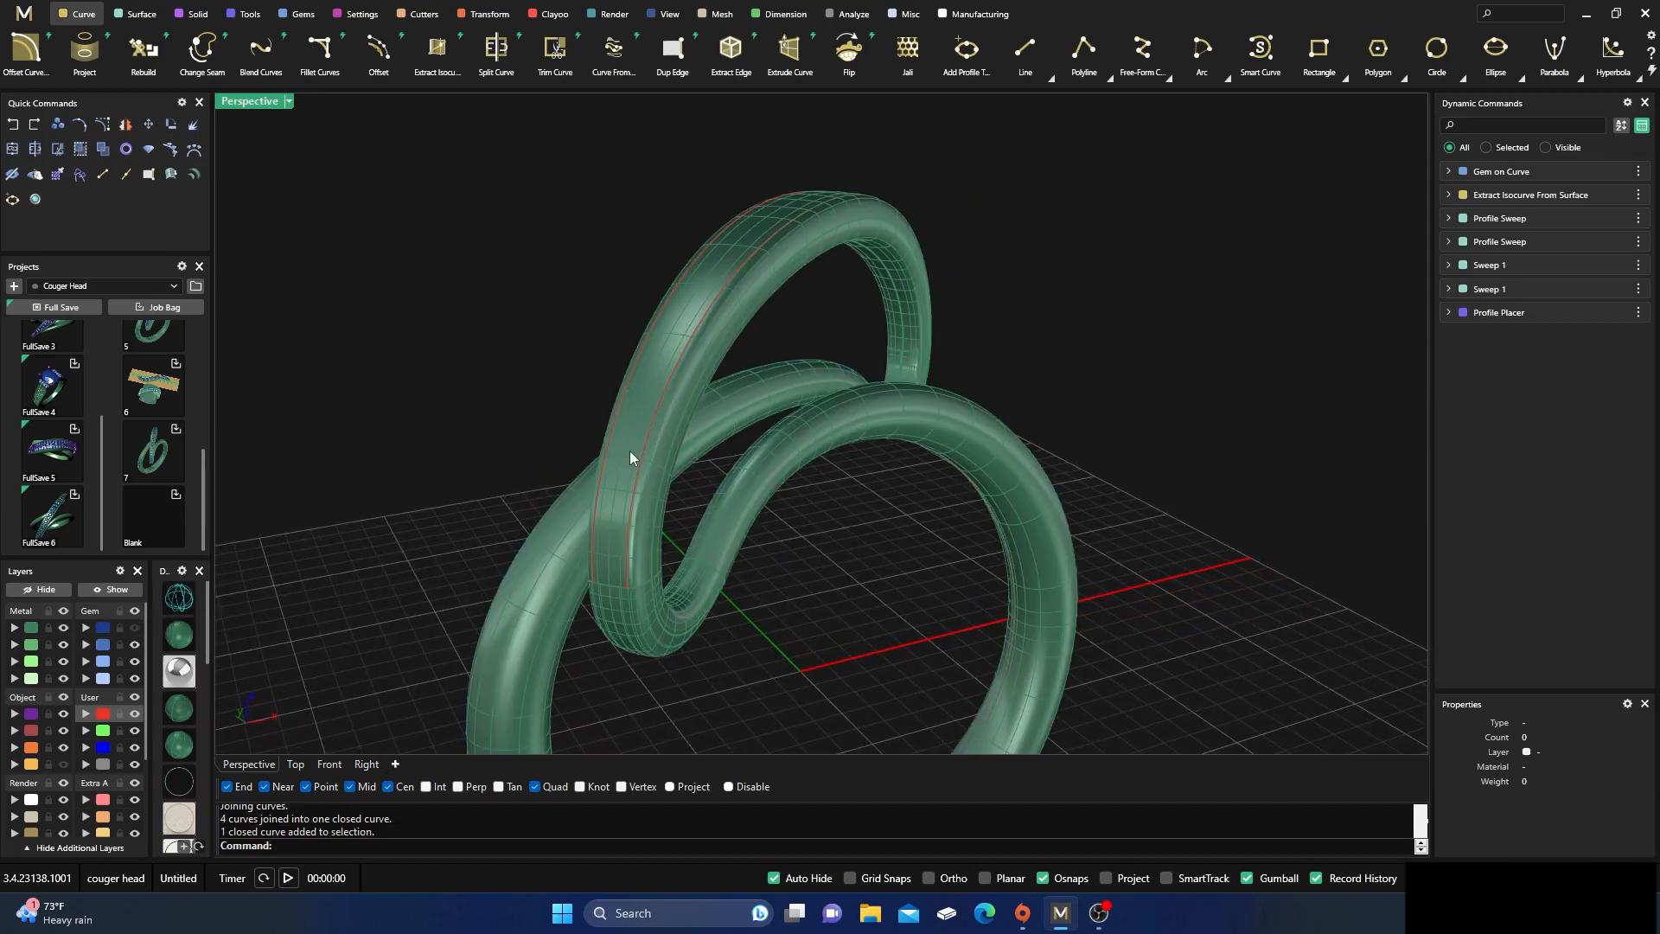
scroll(608, 479, up, 3)
scroll(607, 482, down, 5)
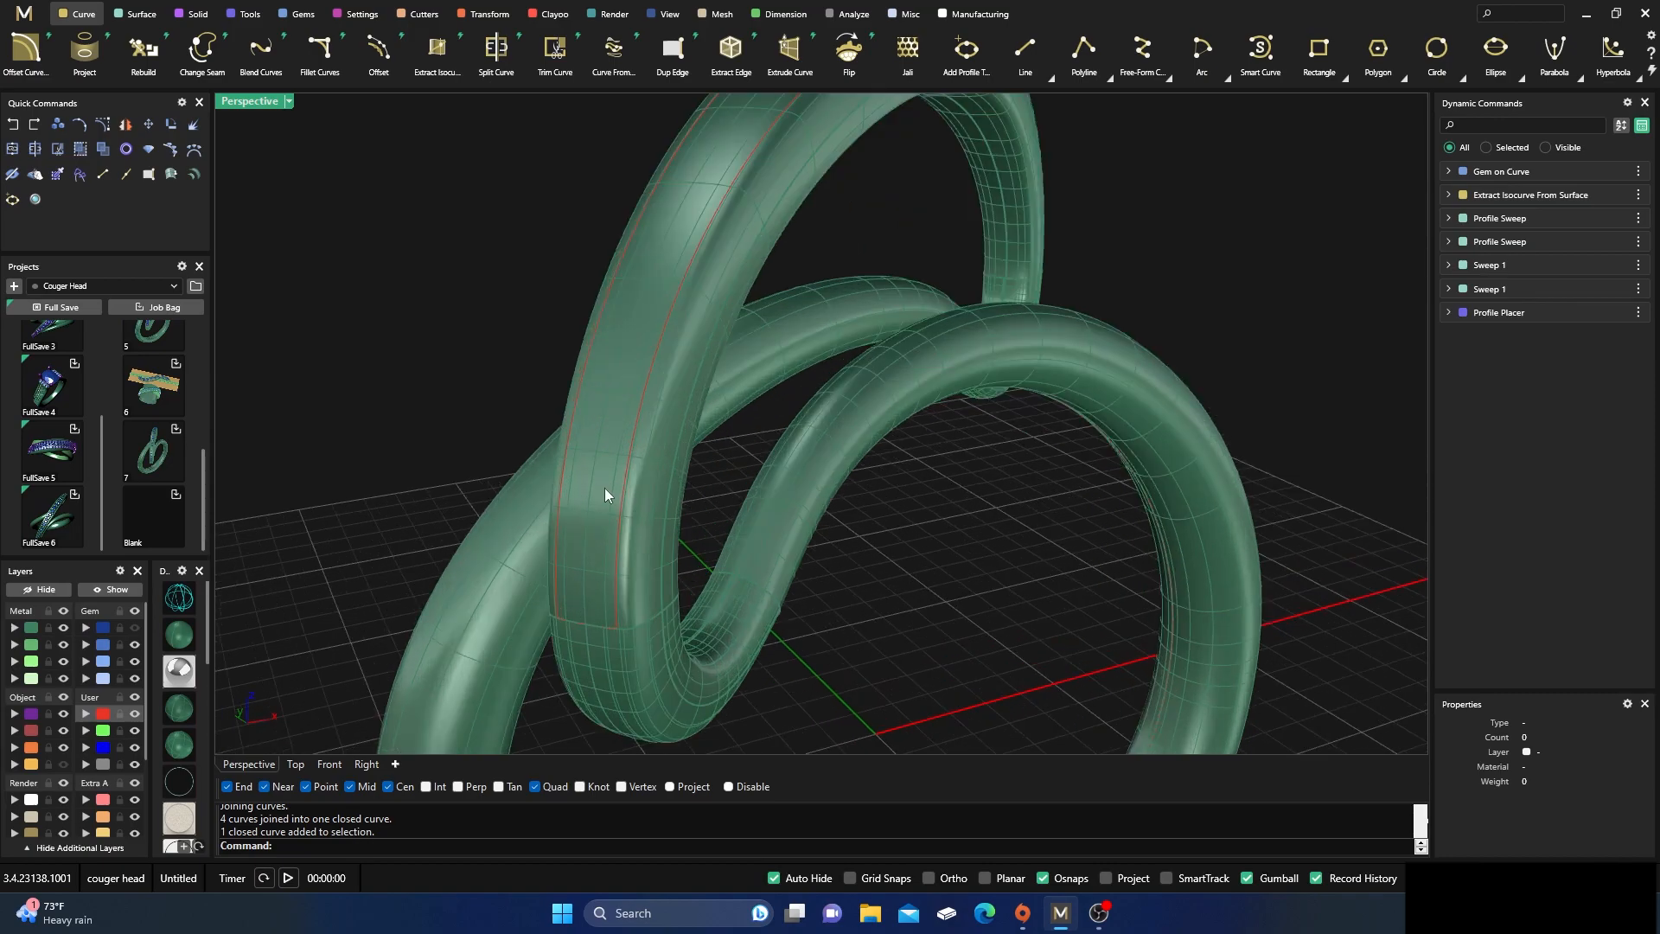
click(596, 554)
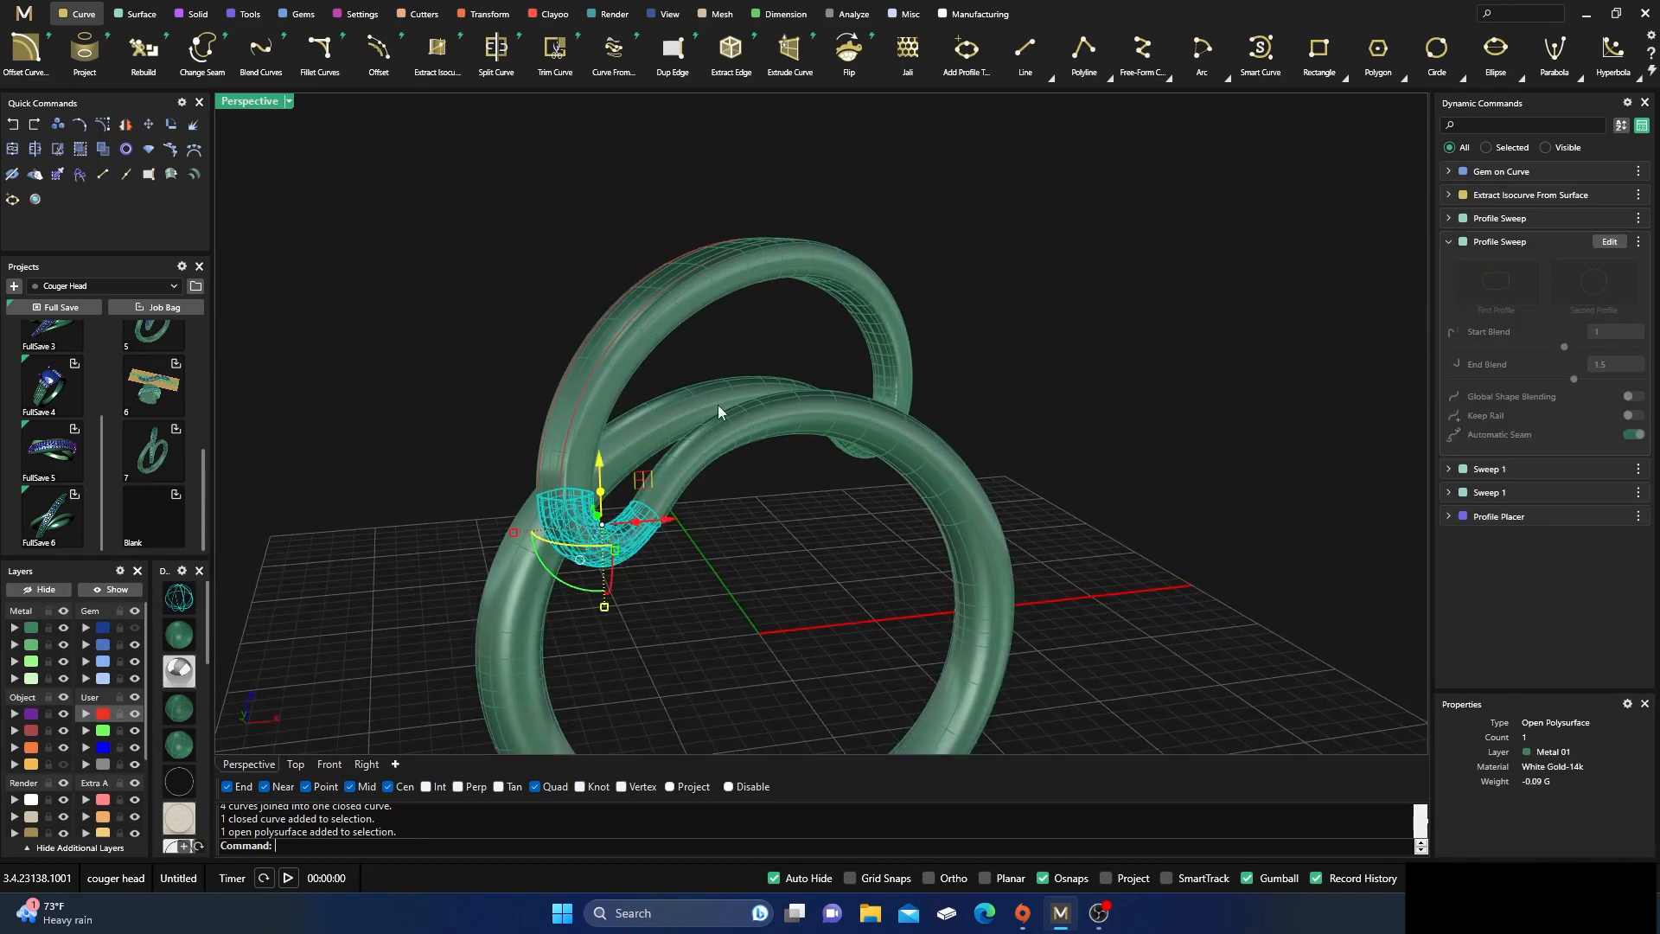
click(766, 334)
right_drag(771, 337, 977, 292)
click(818, 322)
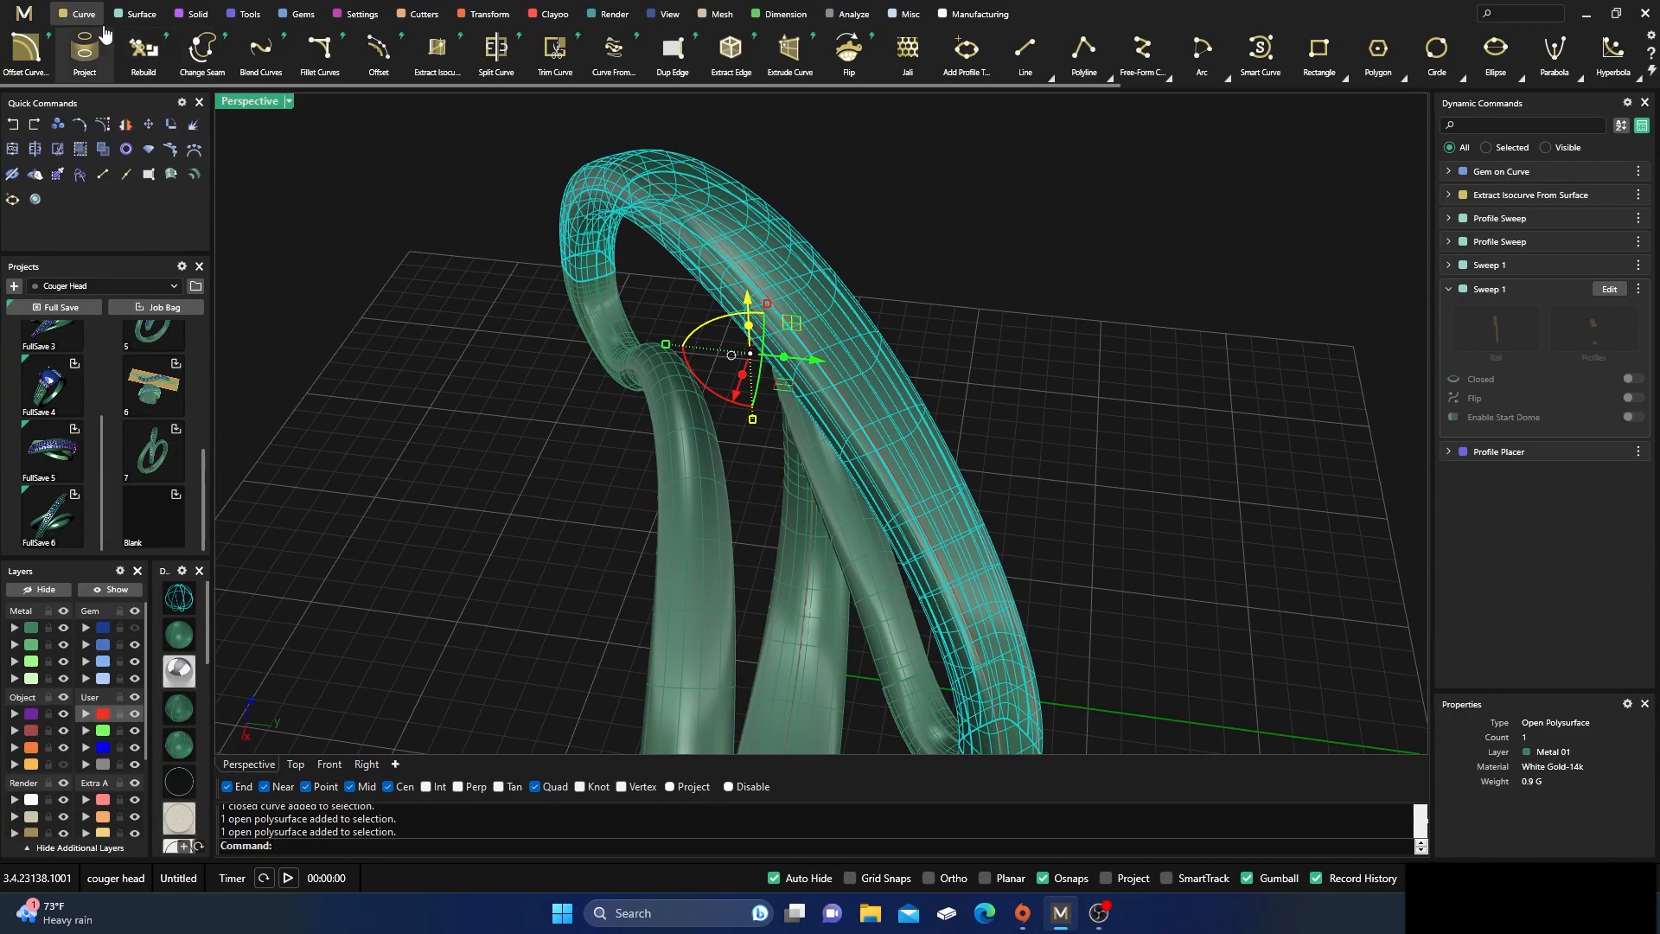
click(140, 15)
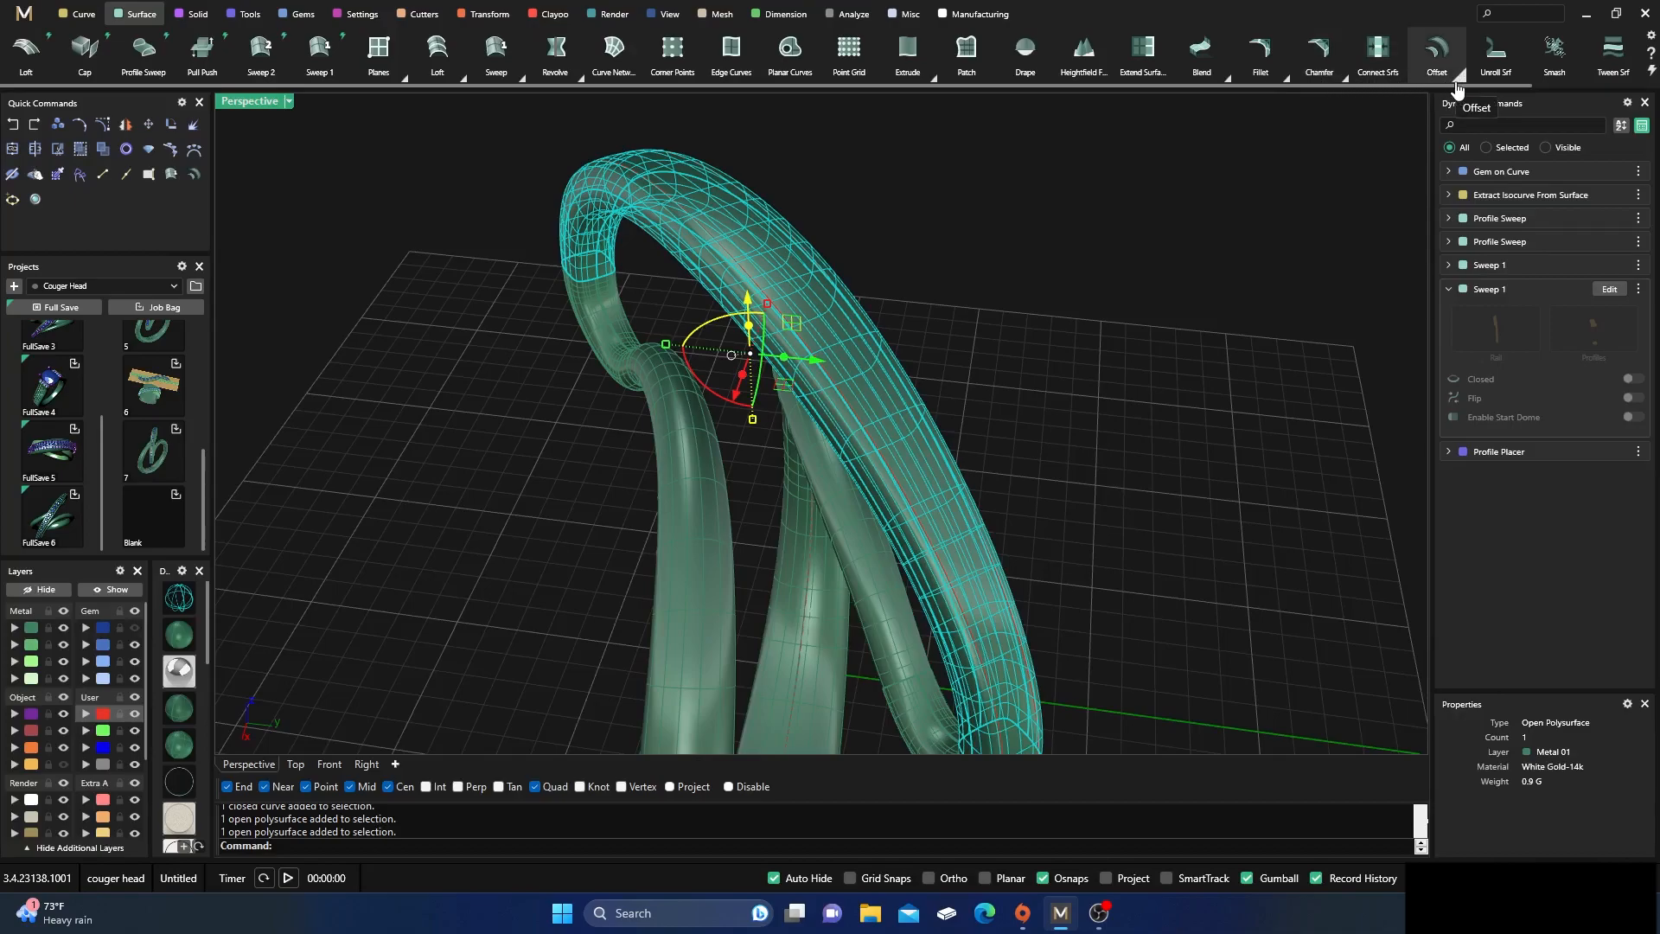
click(35, 150)
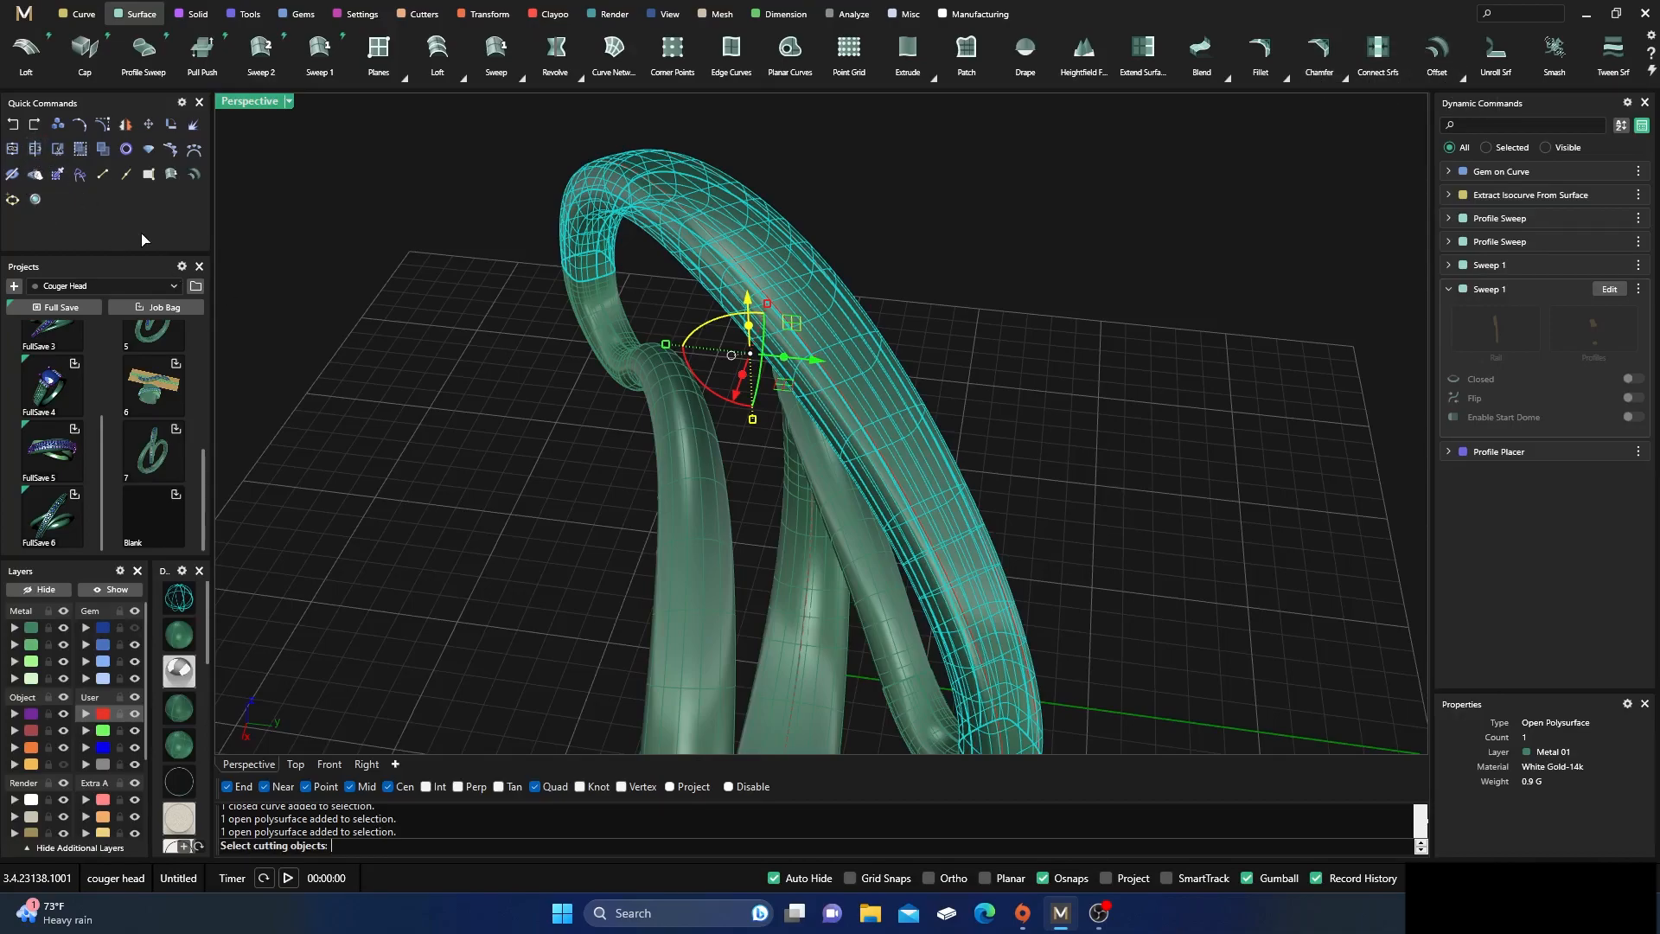
click(776, 316)
key(Return)
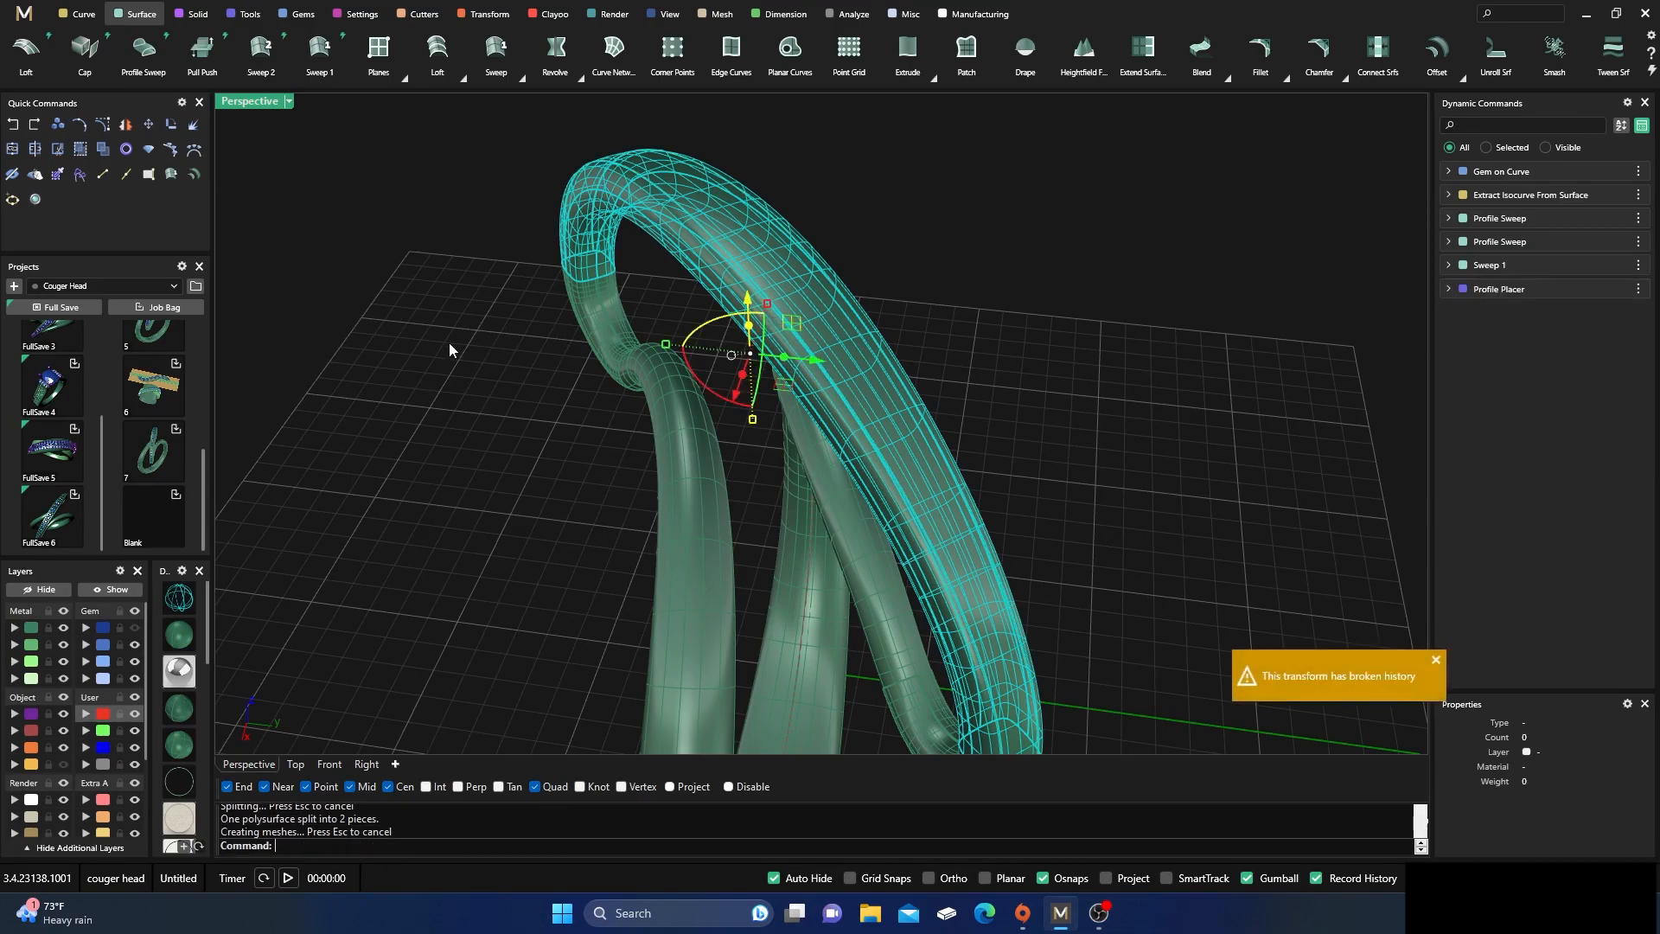
Offset the split-off strip on the upper arc 0.3 mm inward as a solid with sharp corners, flipping the direction into the band
click(453, 343)
click(761, 280)
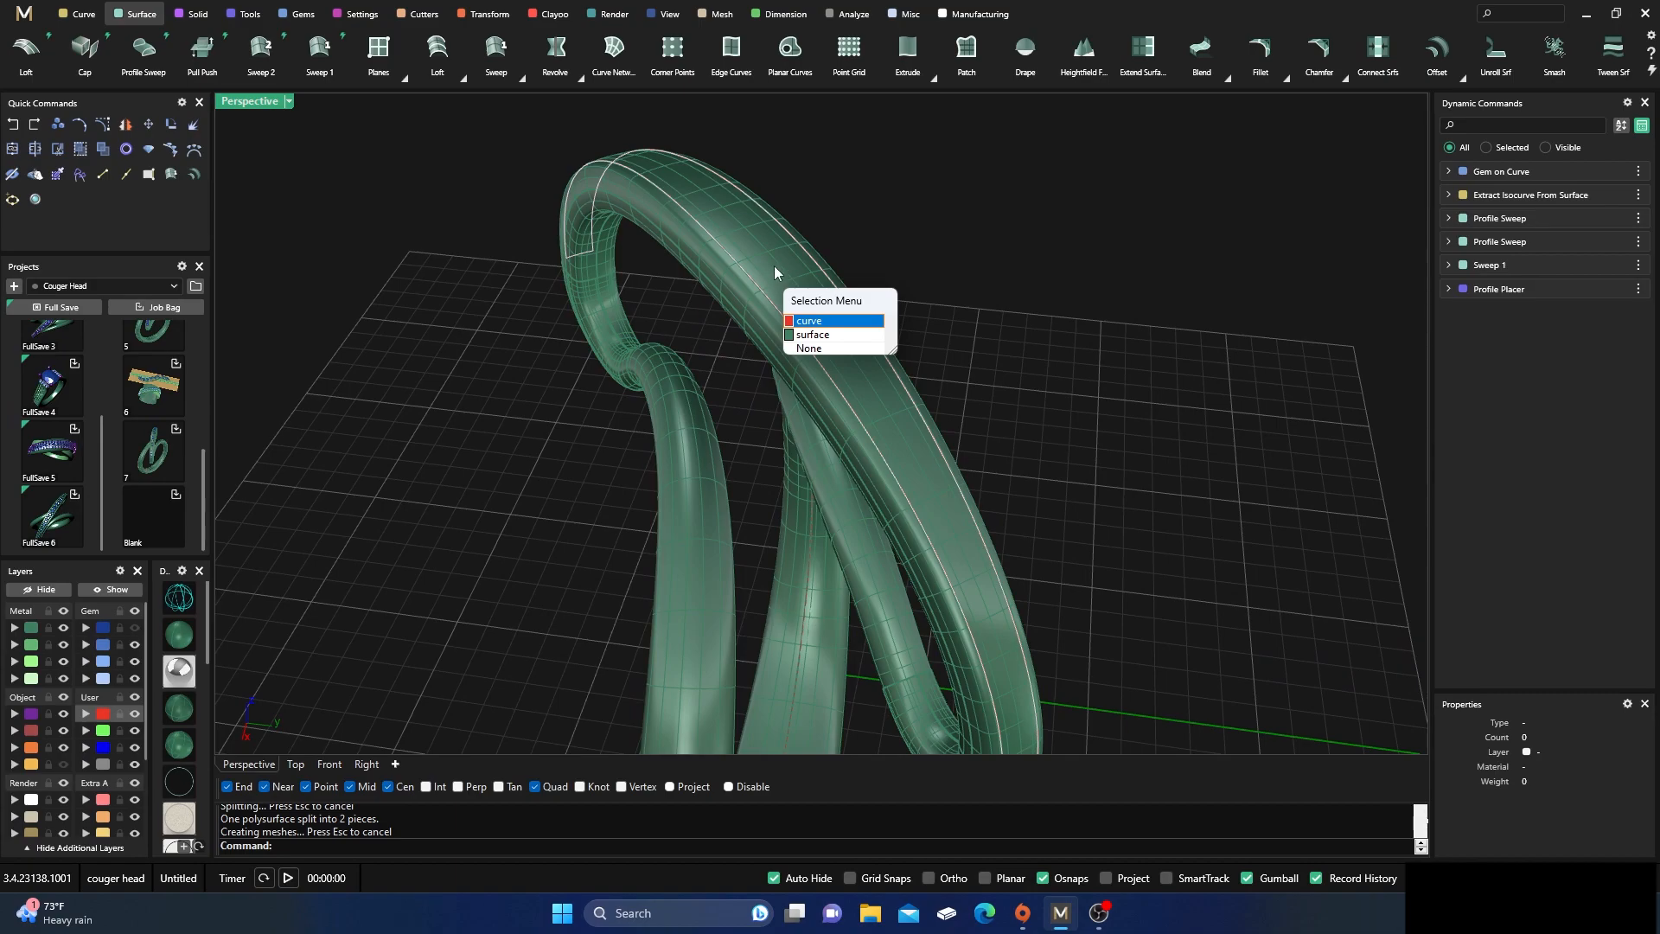
click(775, 265)
click(882, 168)
scroll(697, 356, down, 4)
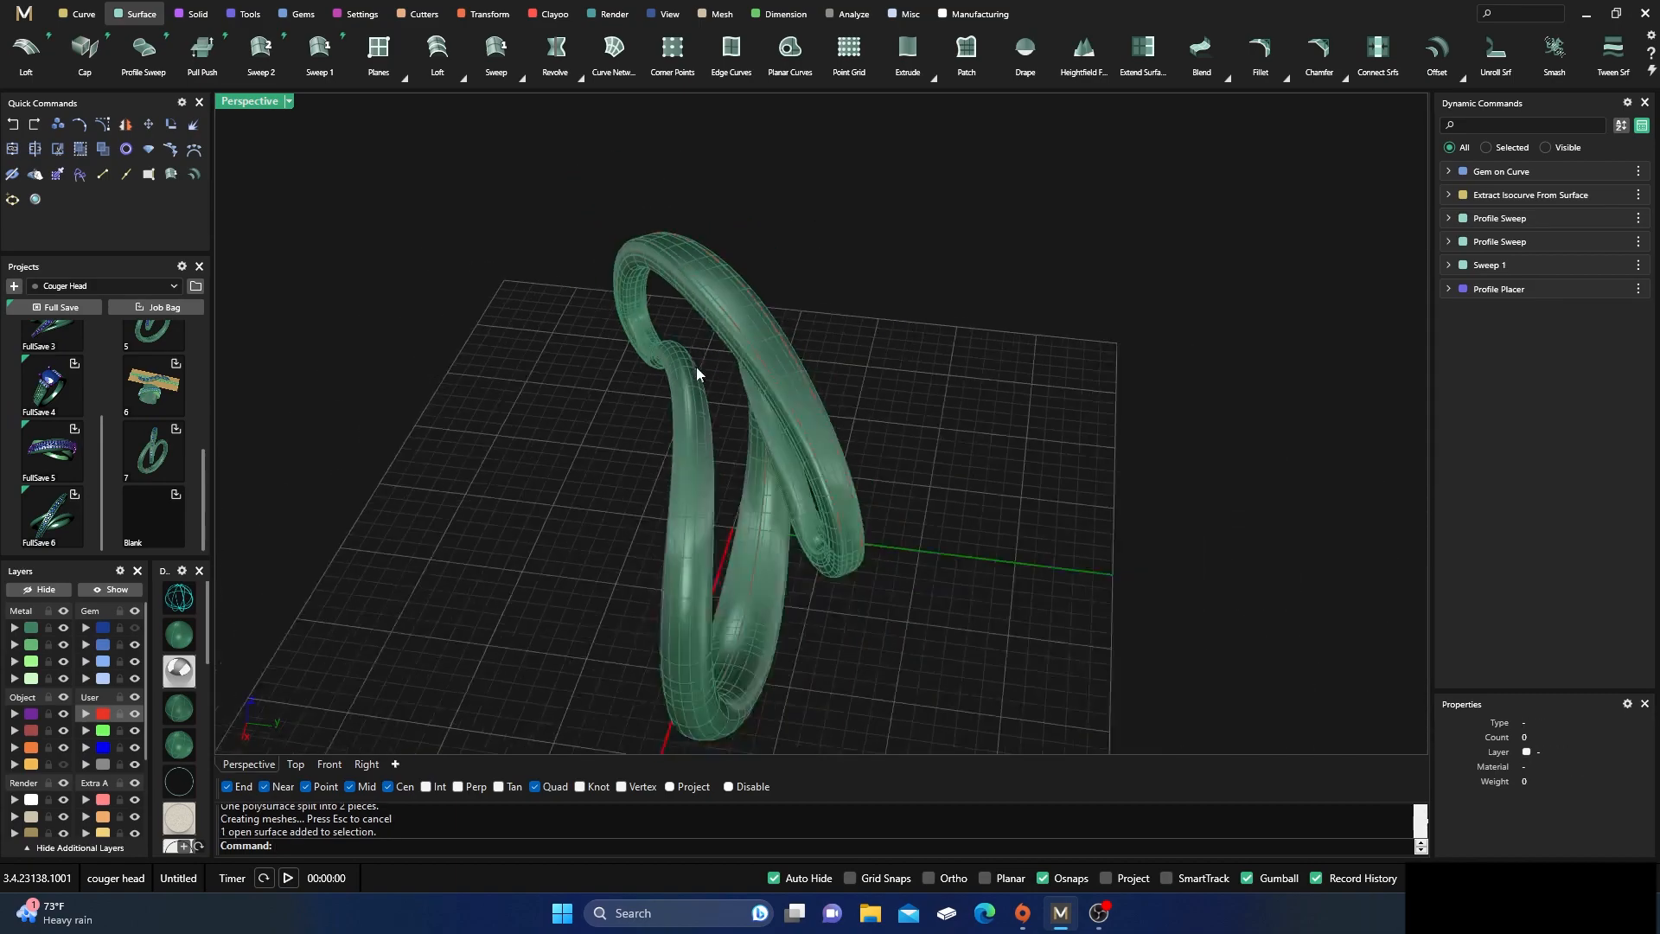
right_drag(697, 358, 651, 362)
click(759, 304)
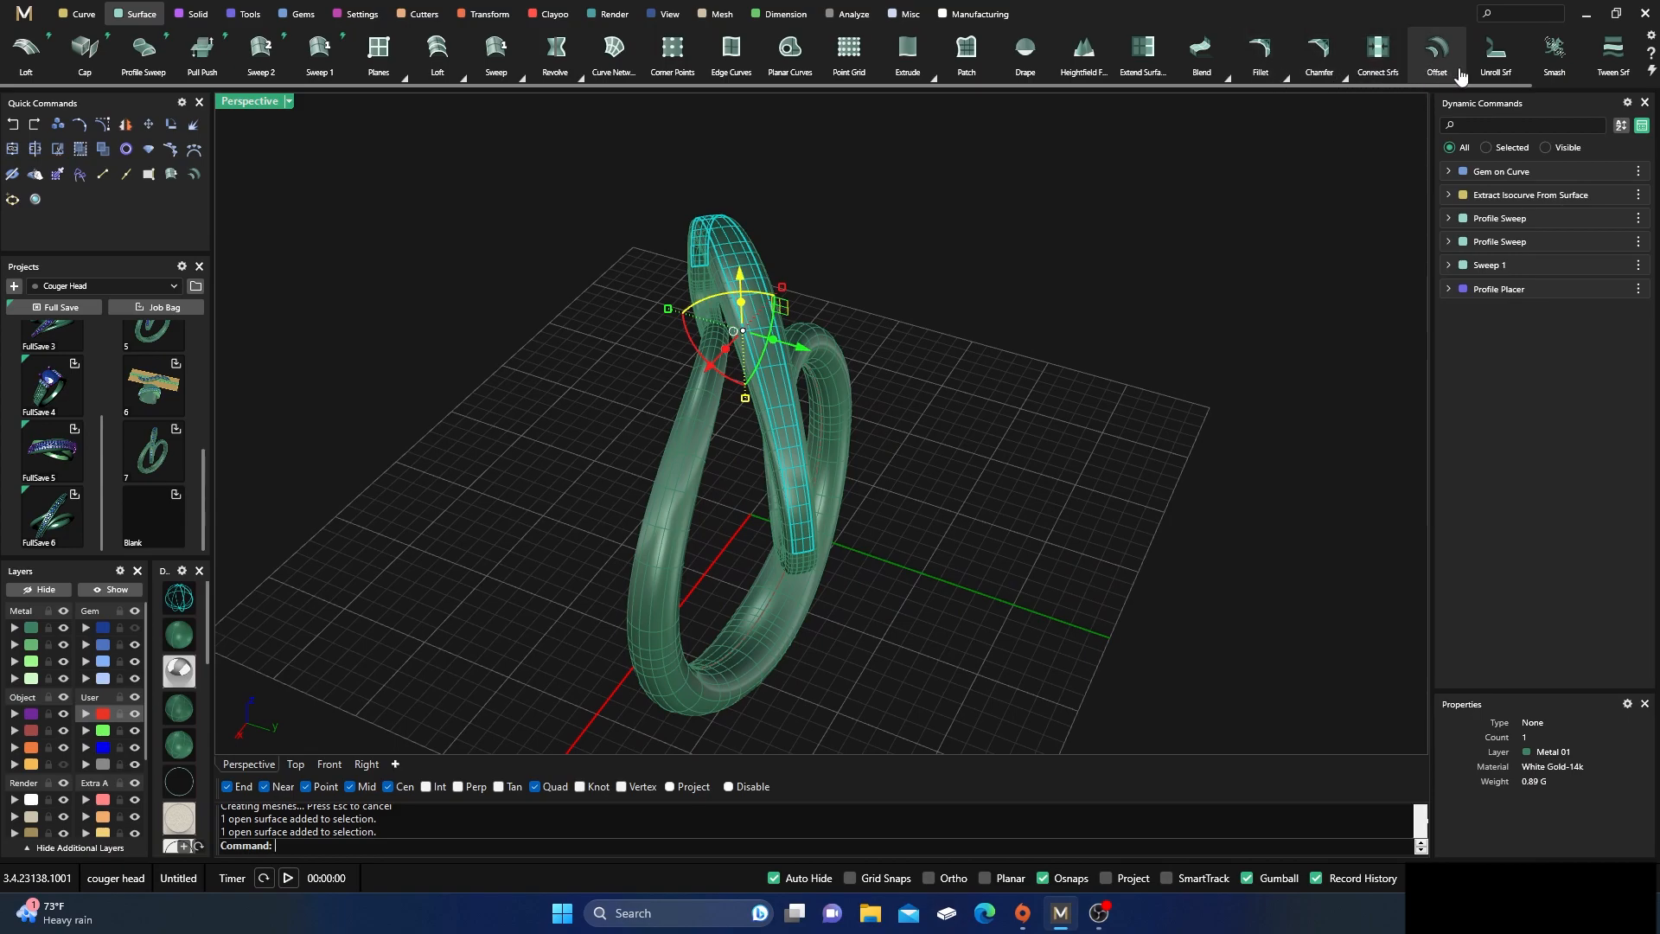
scroll(1140, 61, down, 2)
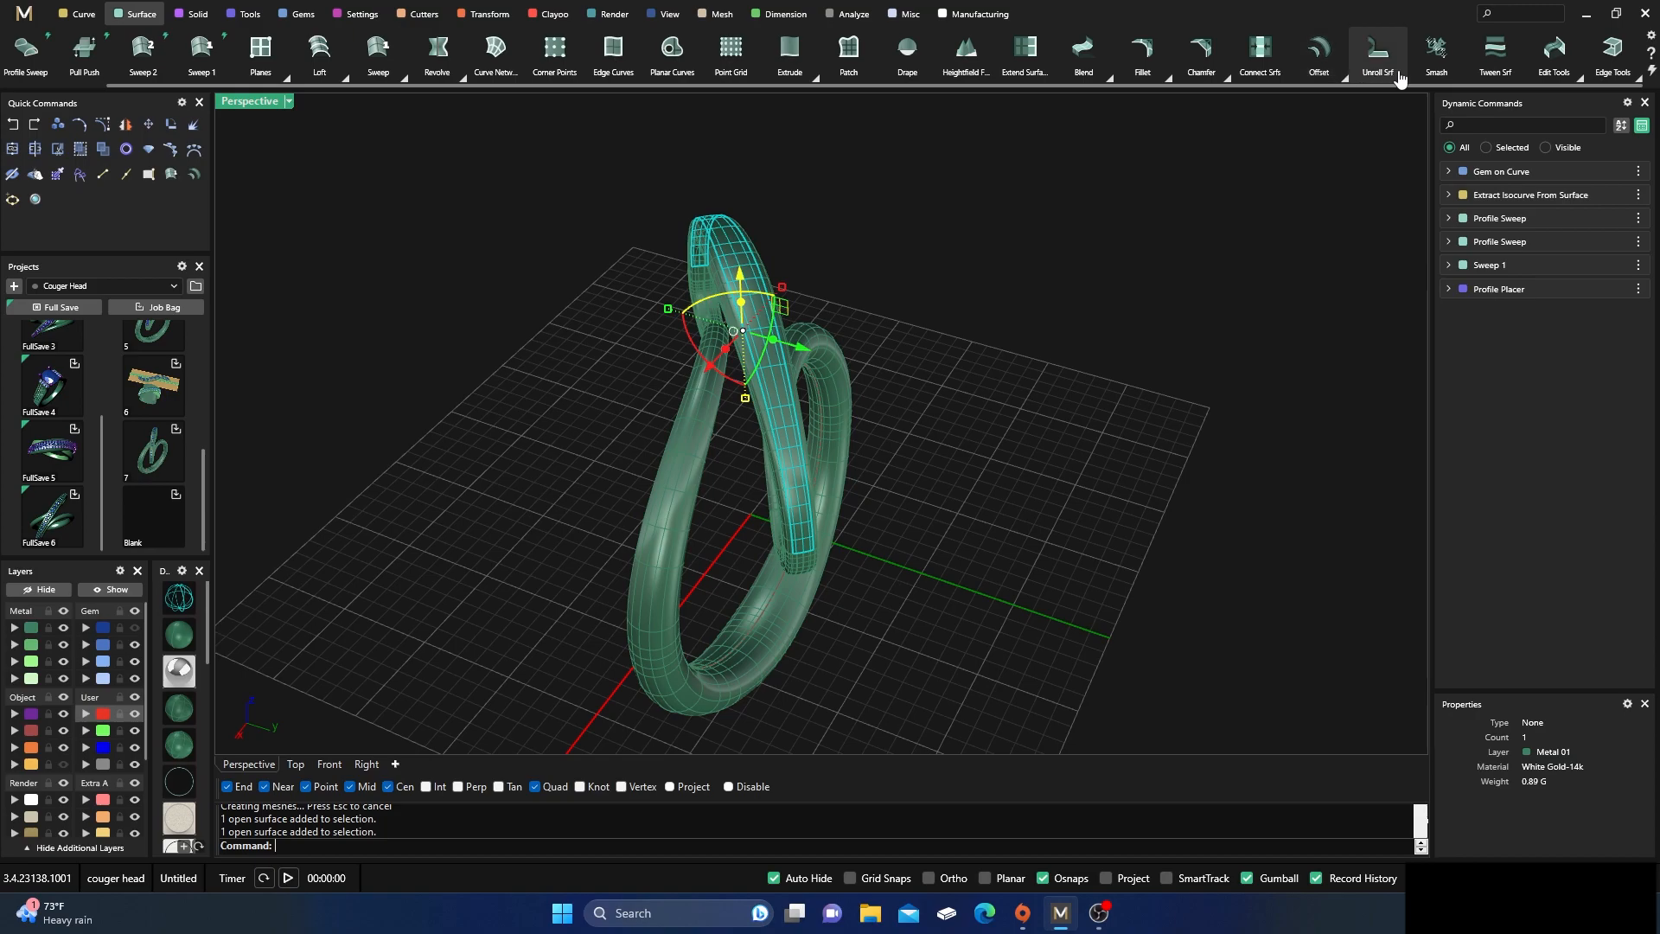
click(1345, 79)
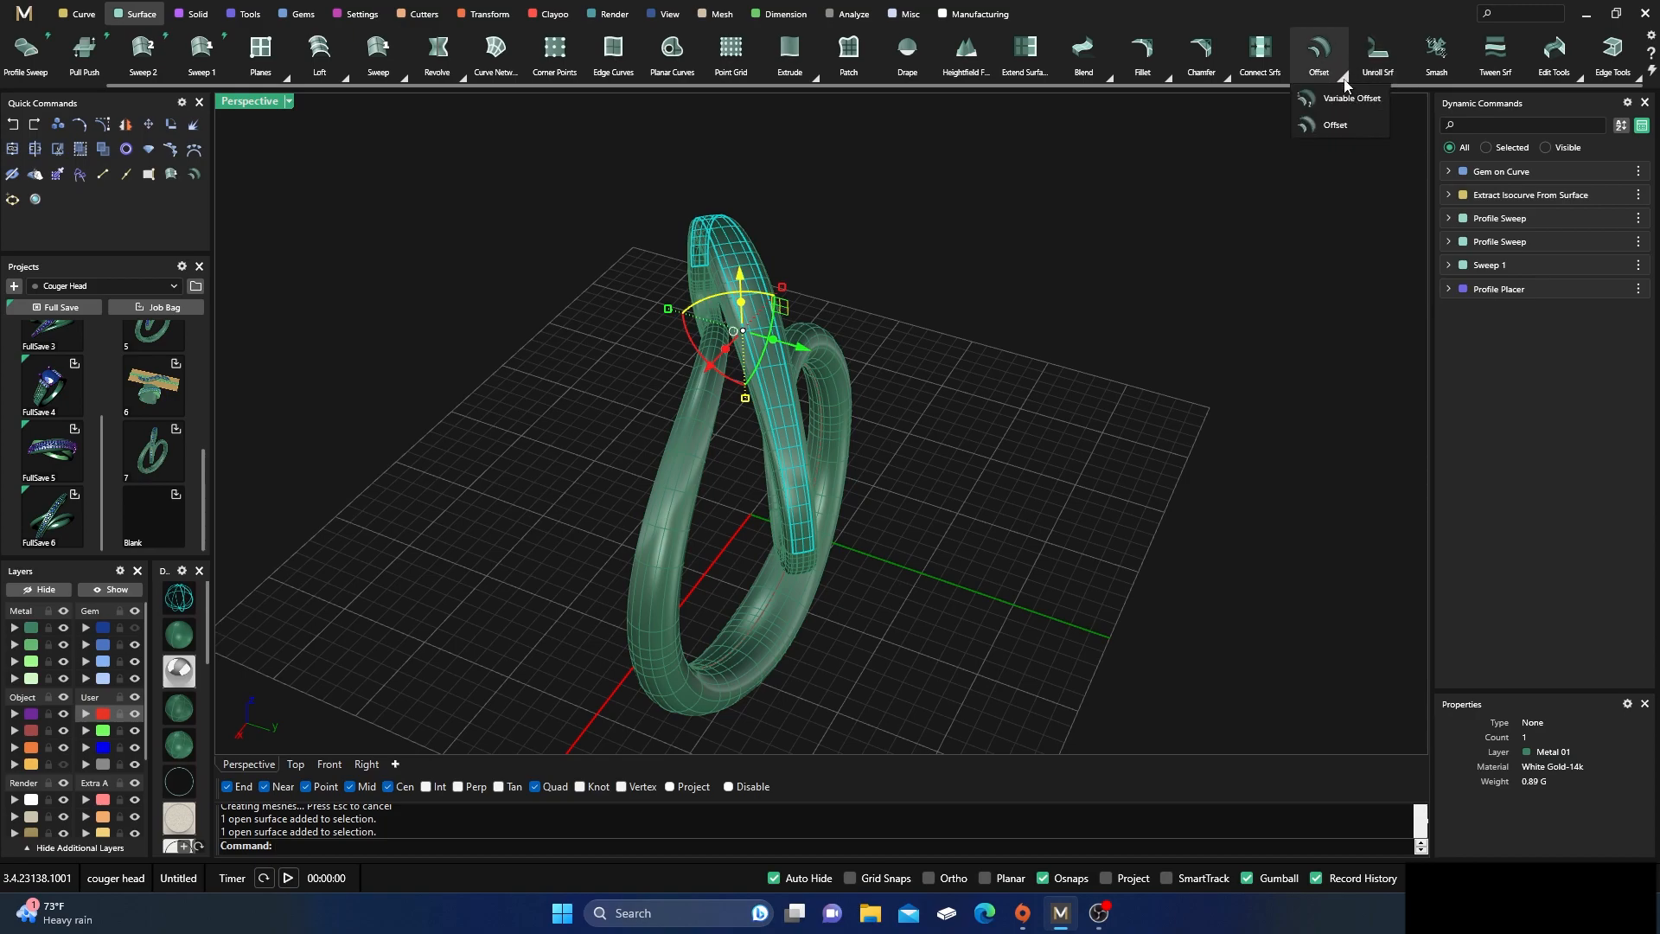
click(1314, 128)
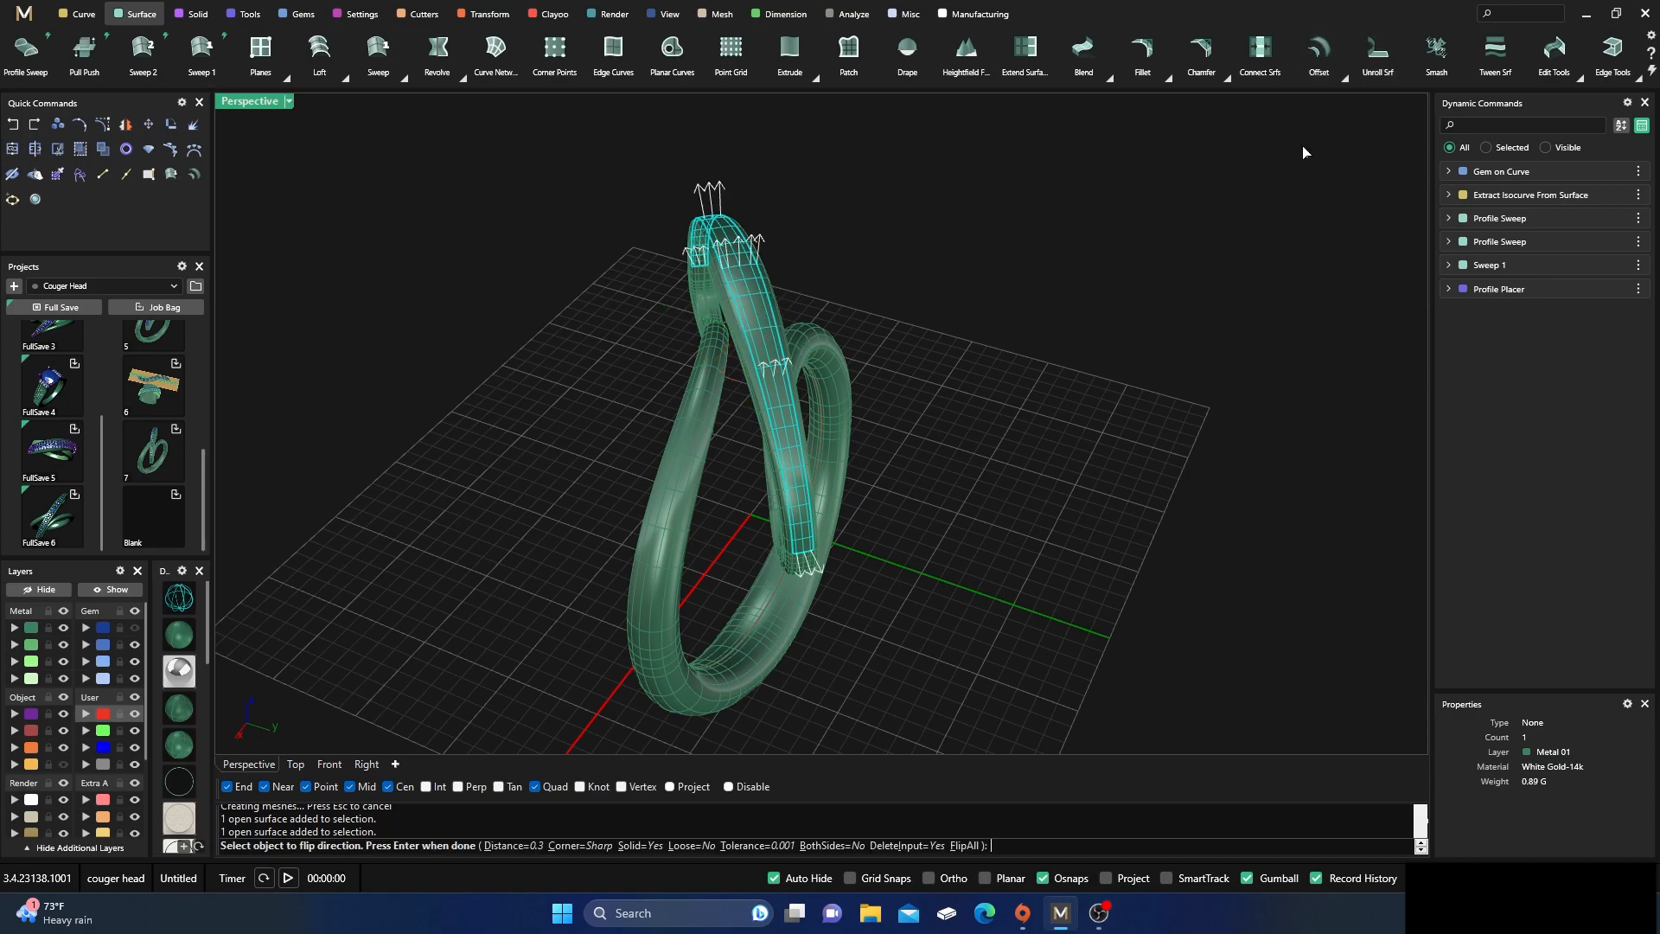
click(963, 847)
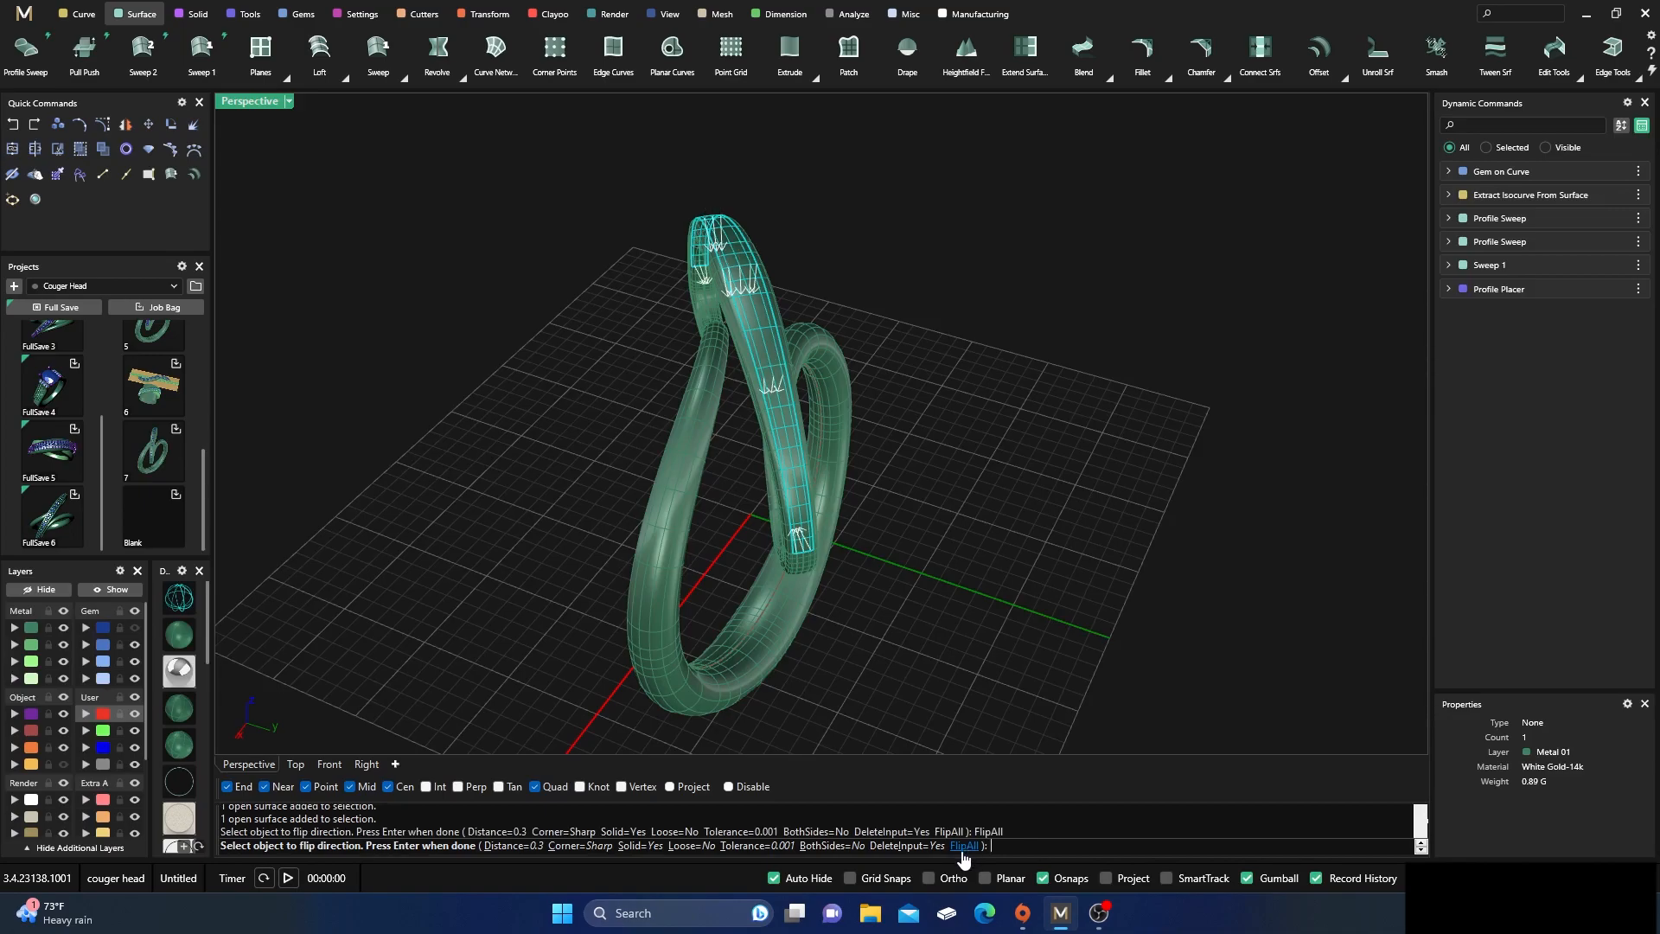
key(Return)
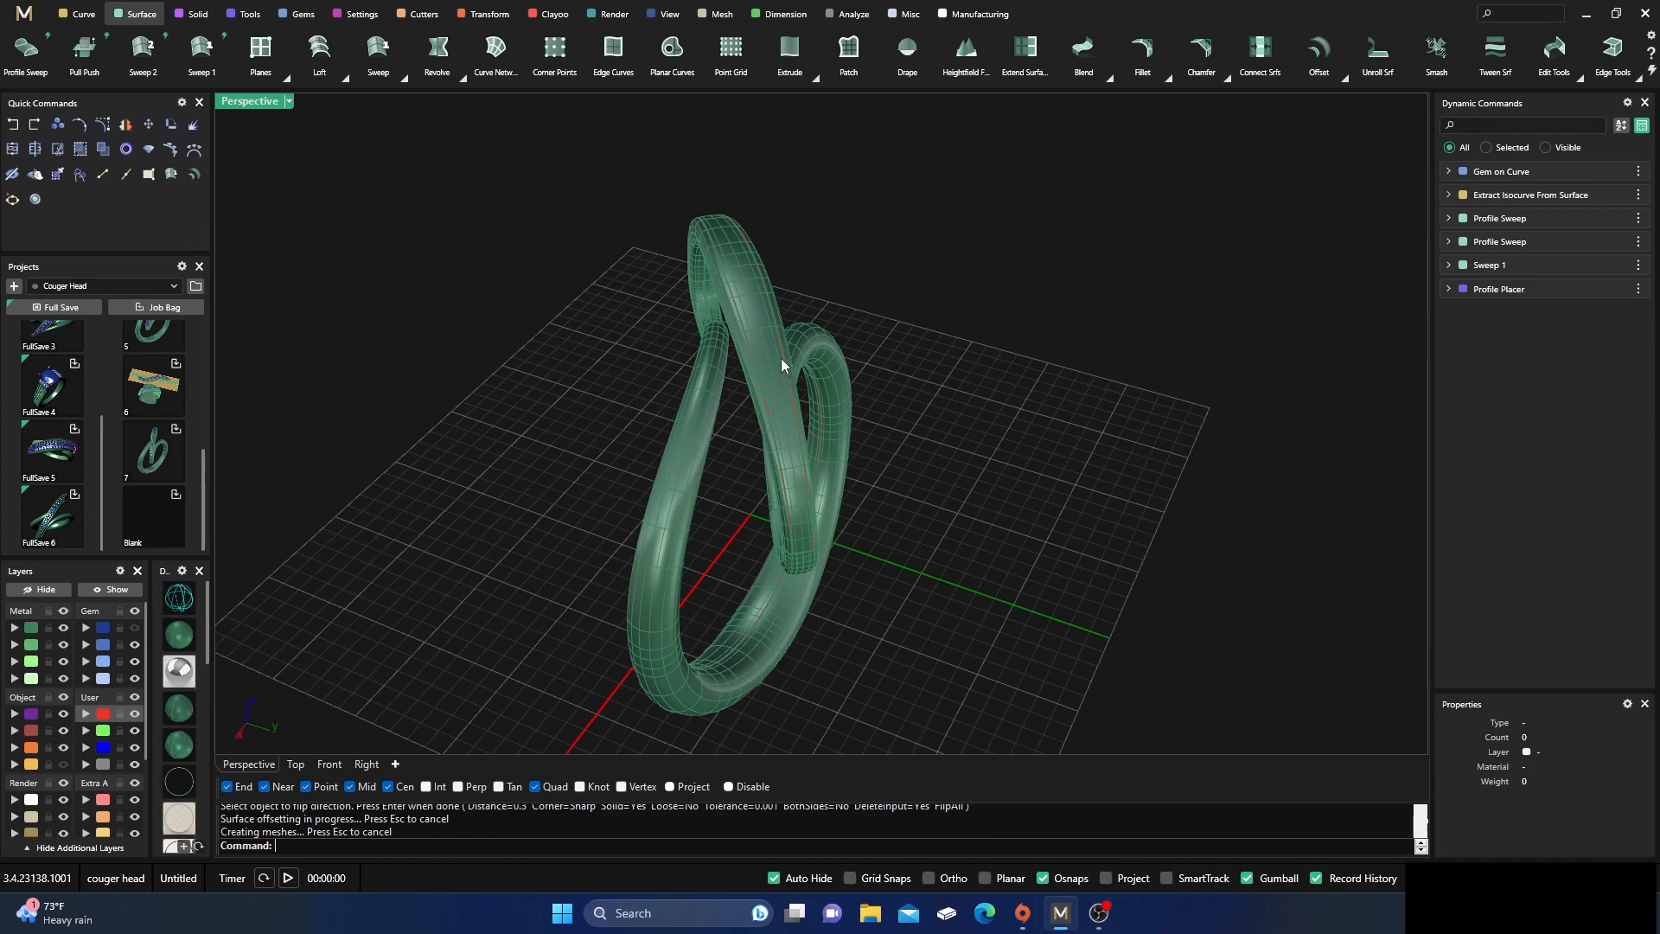
Explode the offset solid, move its outer surface to the User 04 layer and hide that layer
click(782, 360)
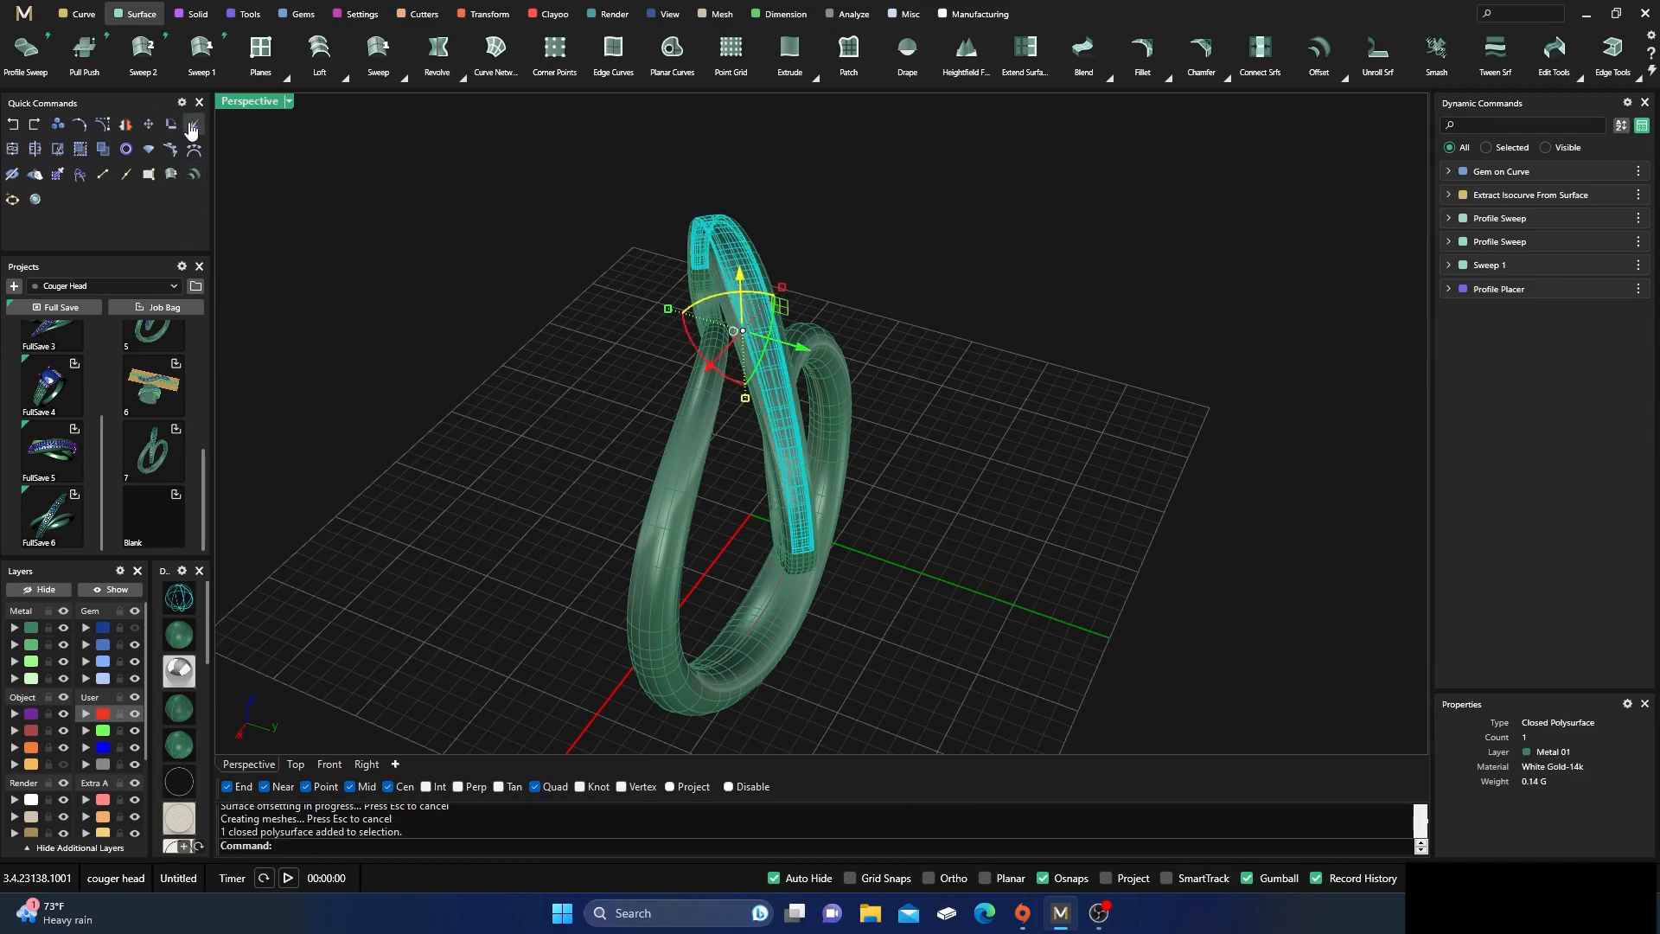
click(170, 149)
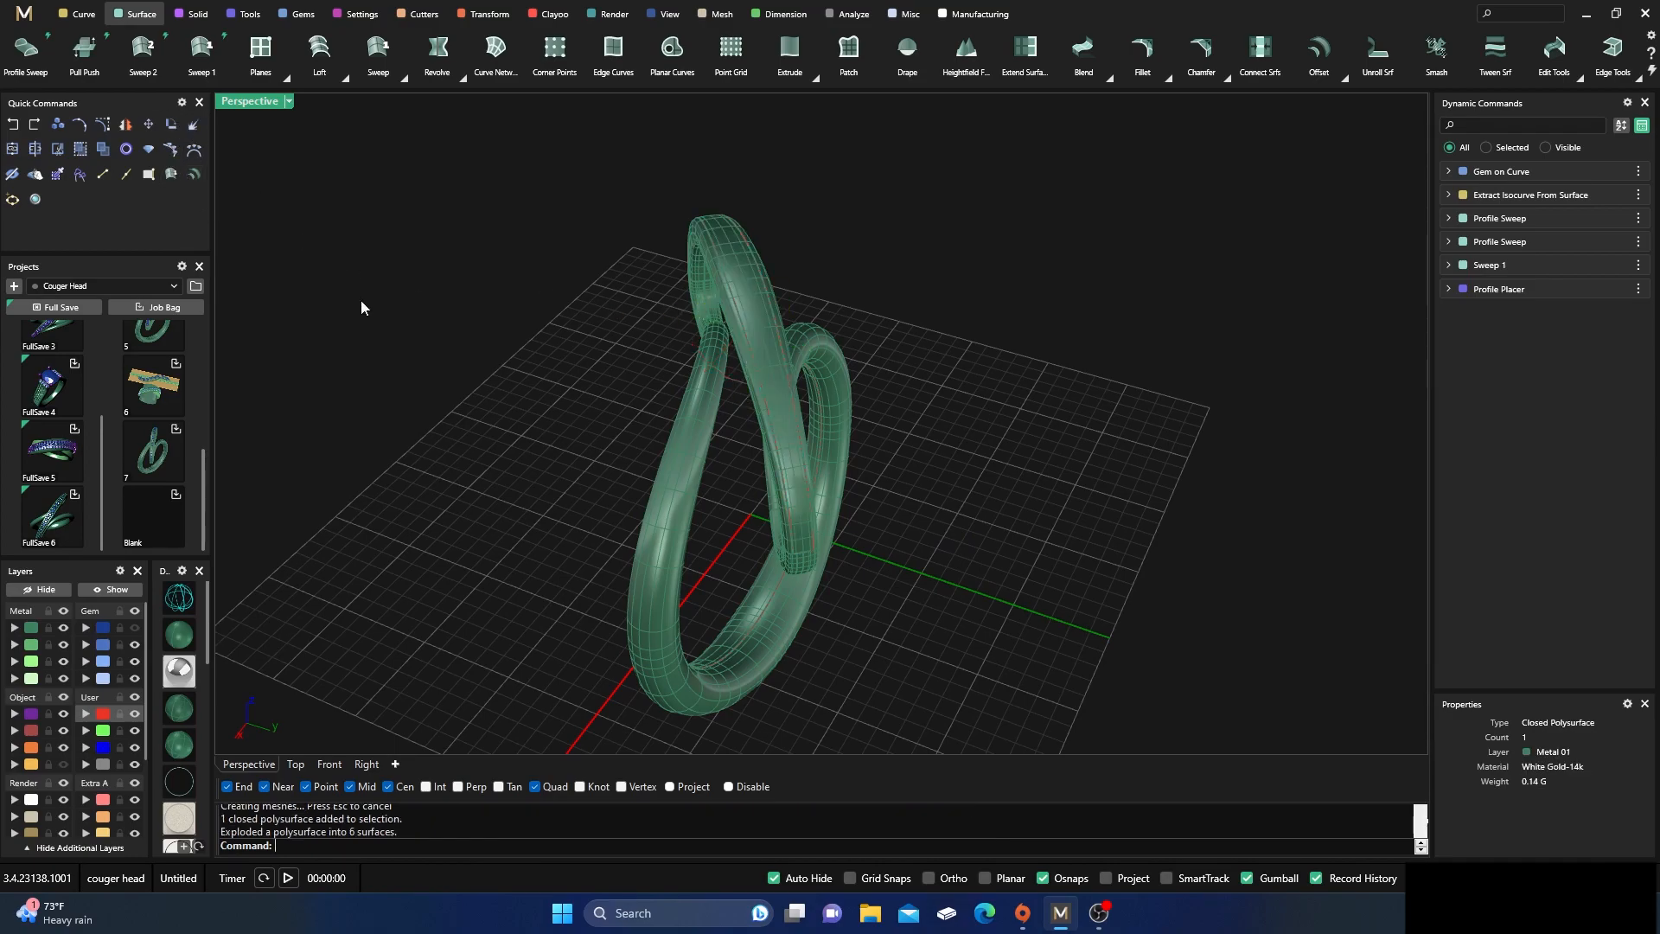
click(744, 263)
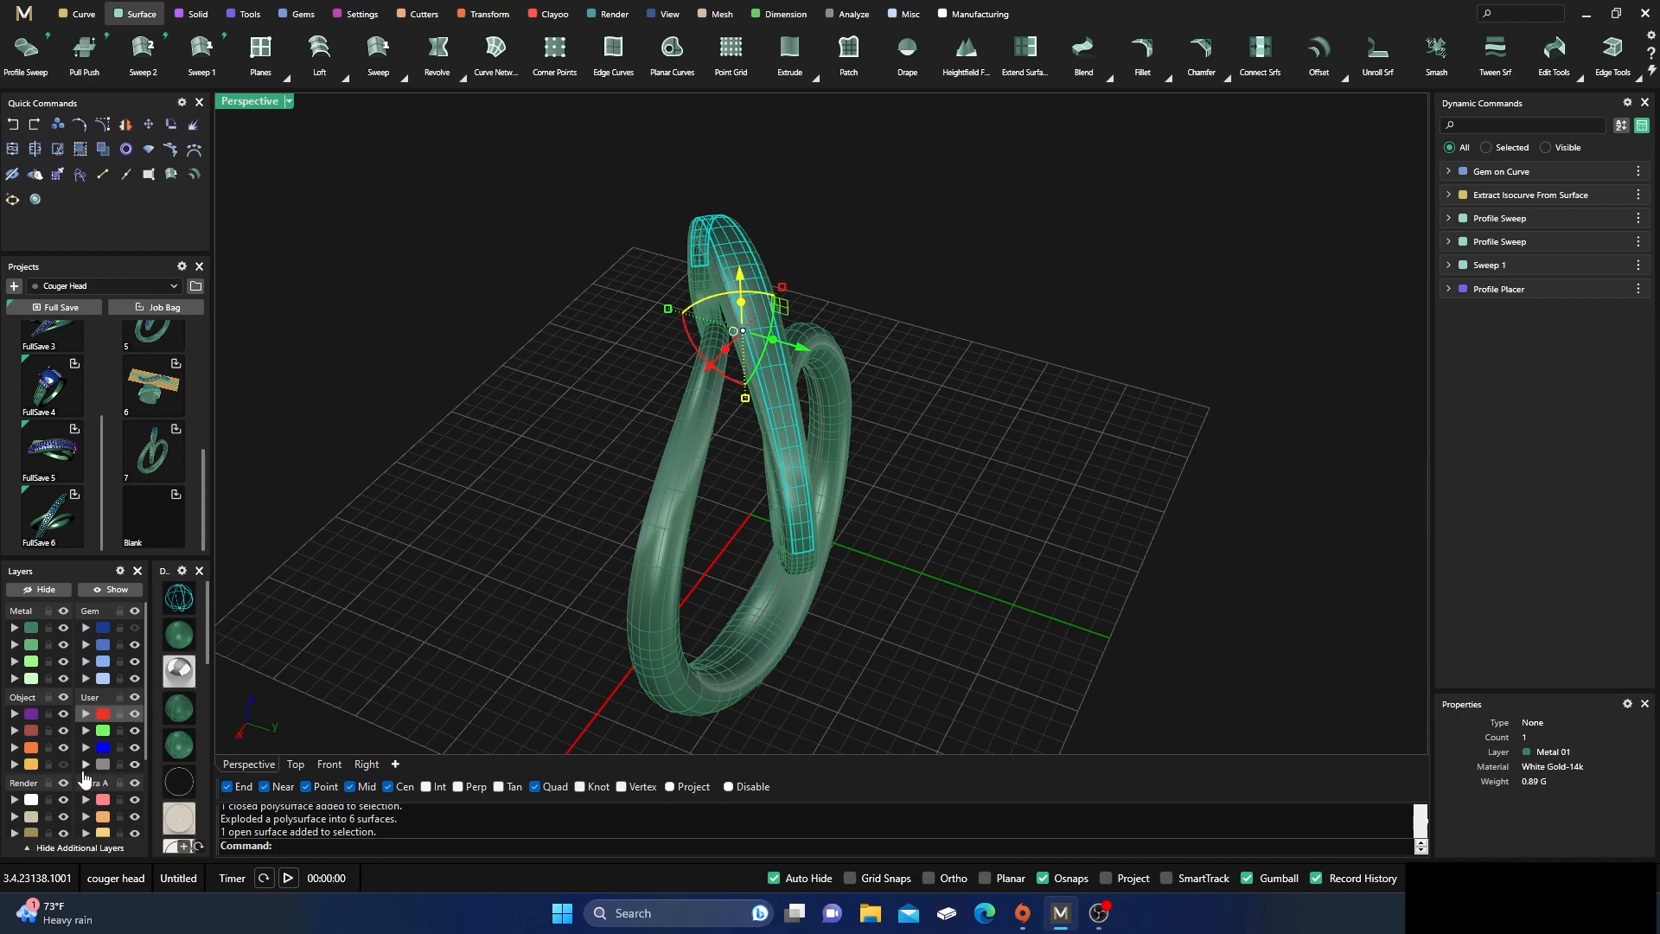
click(84, 767)
click(134, 766)
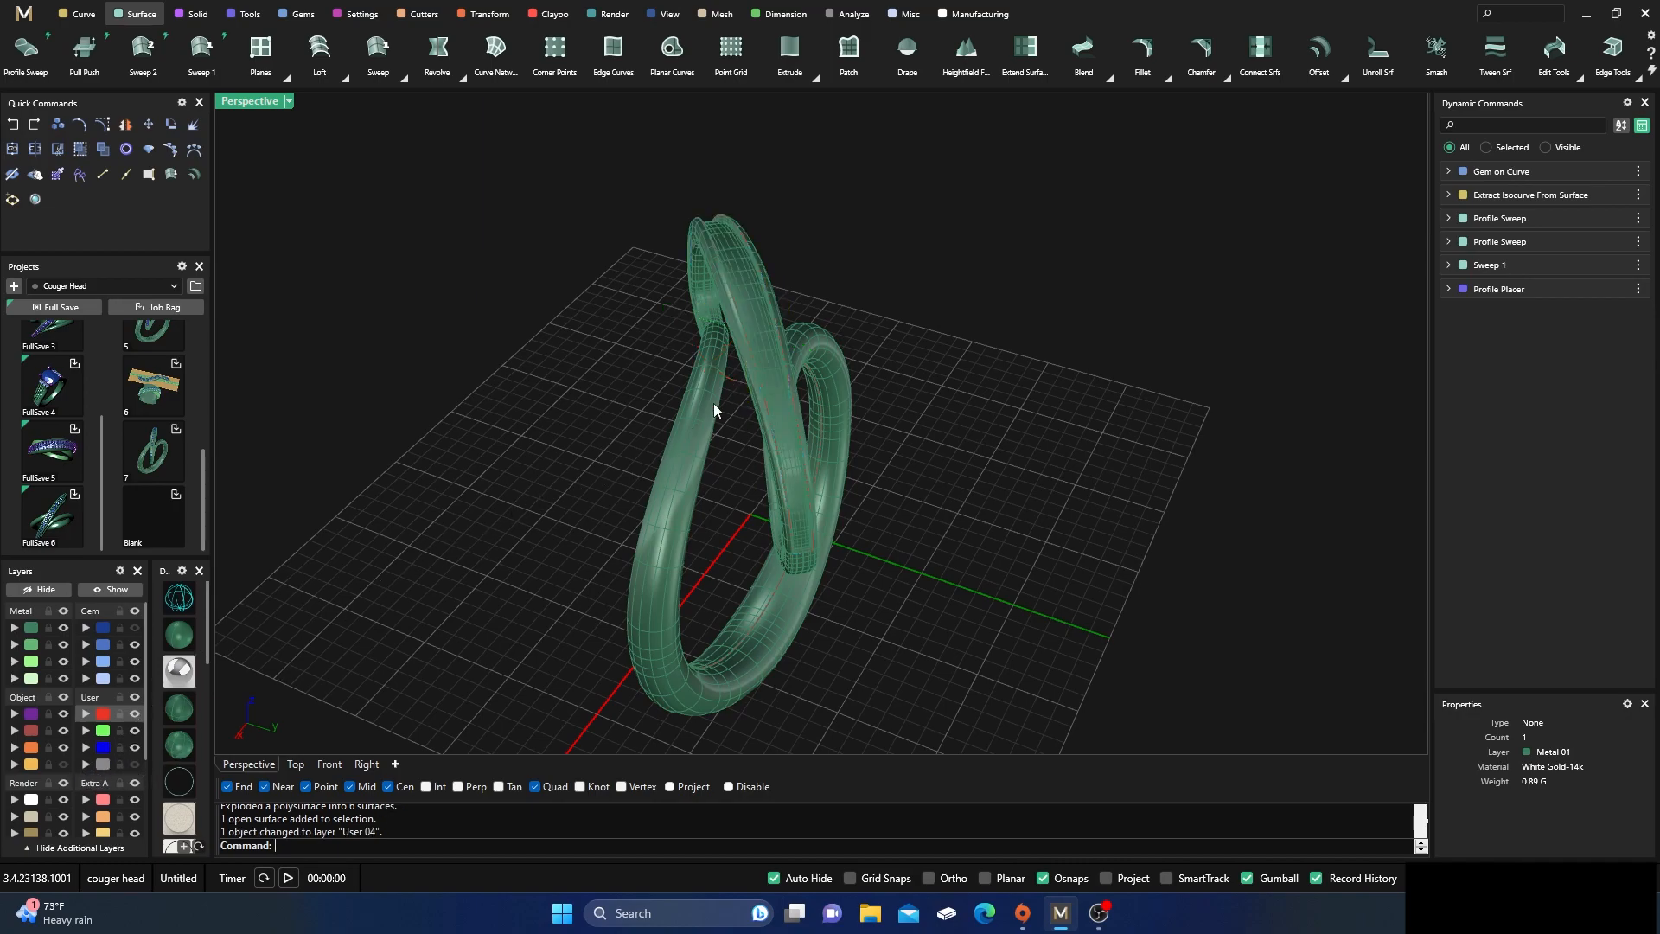
Check the surface direction of the recessed channel floor with the Dir command
click(761, 302)
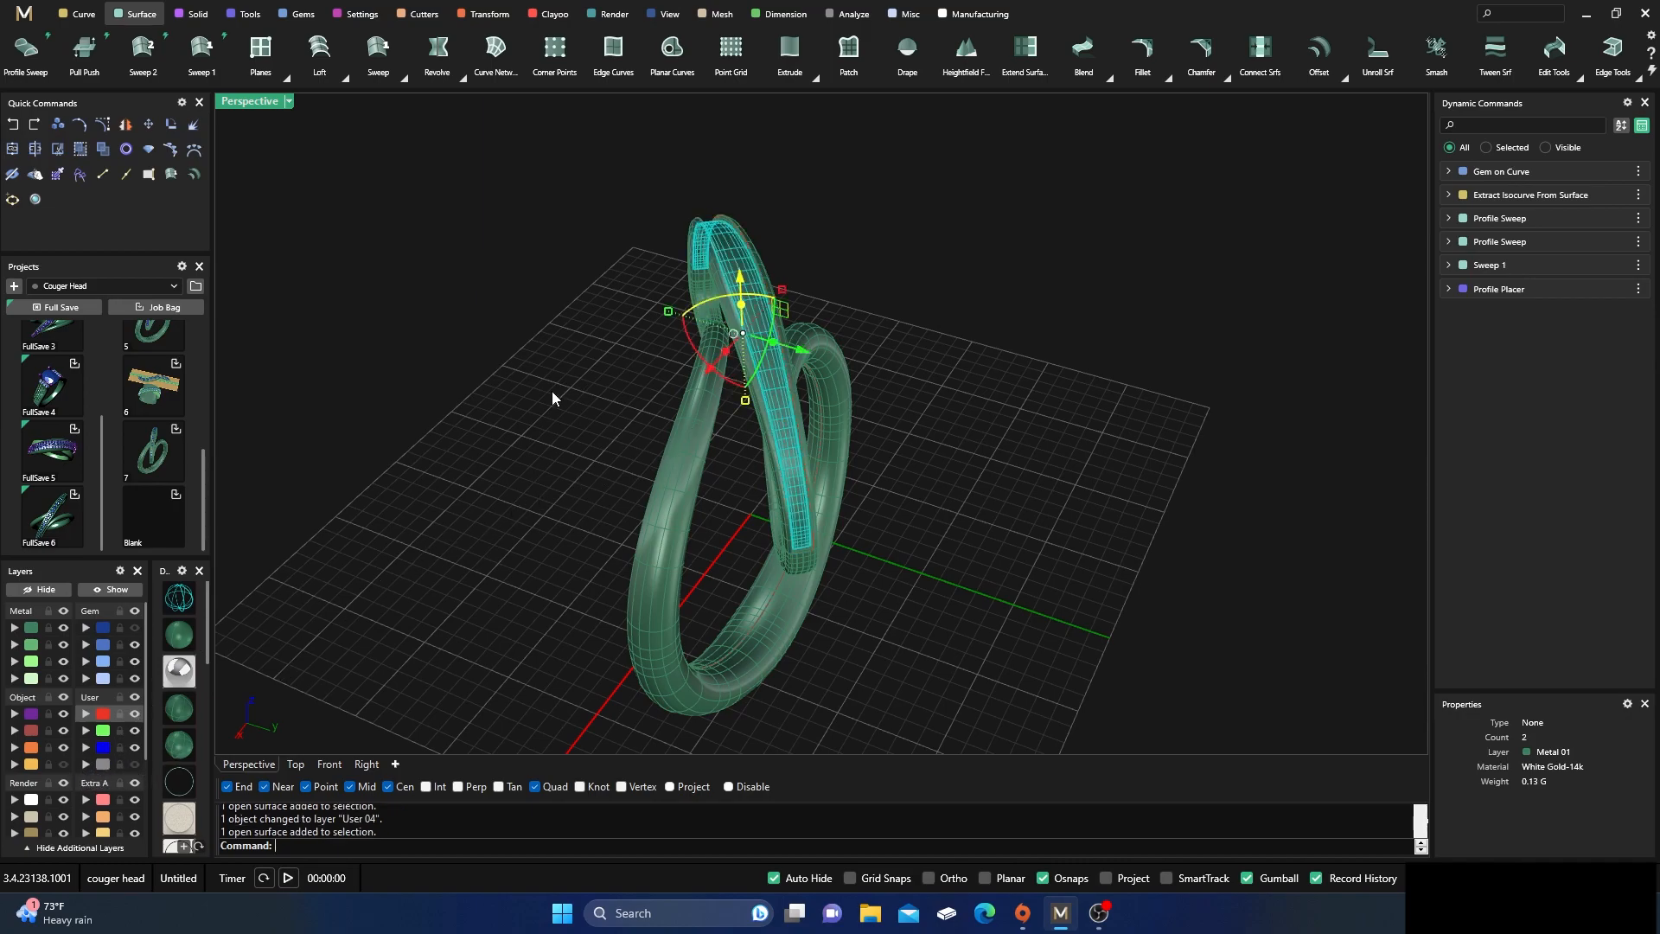
text(Dir)
key(Return)
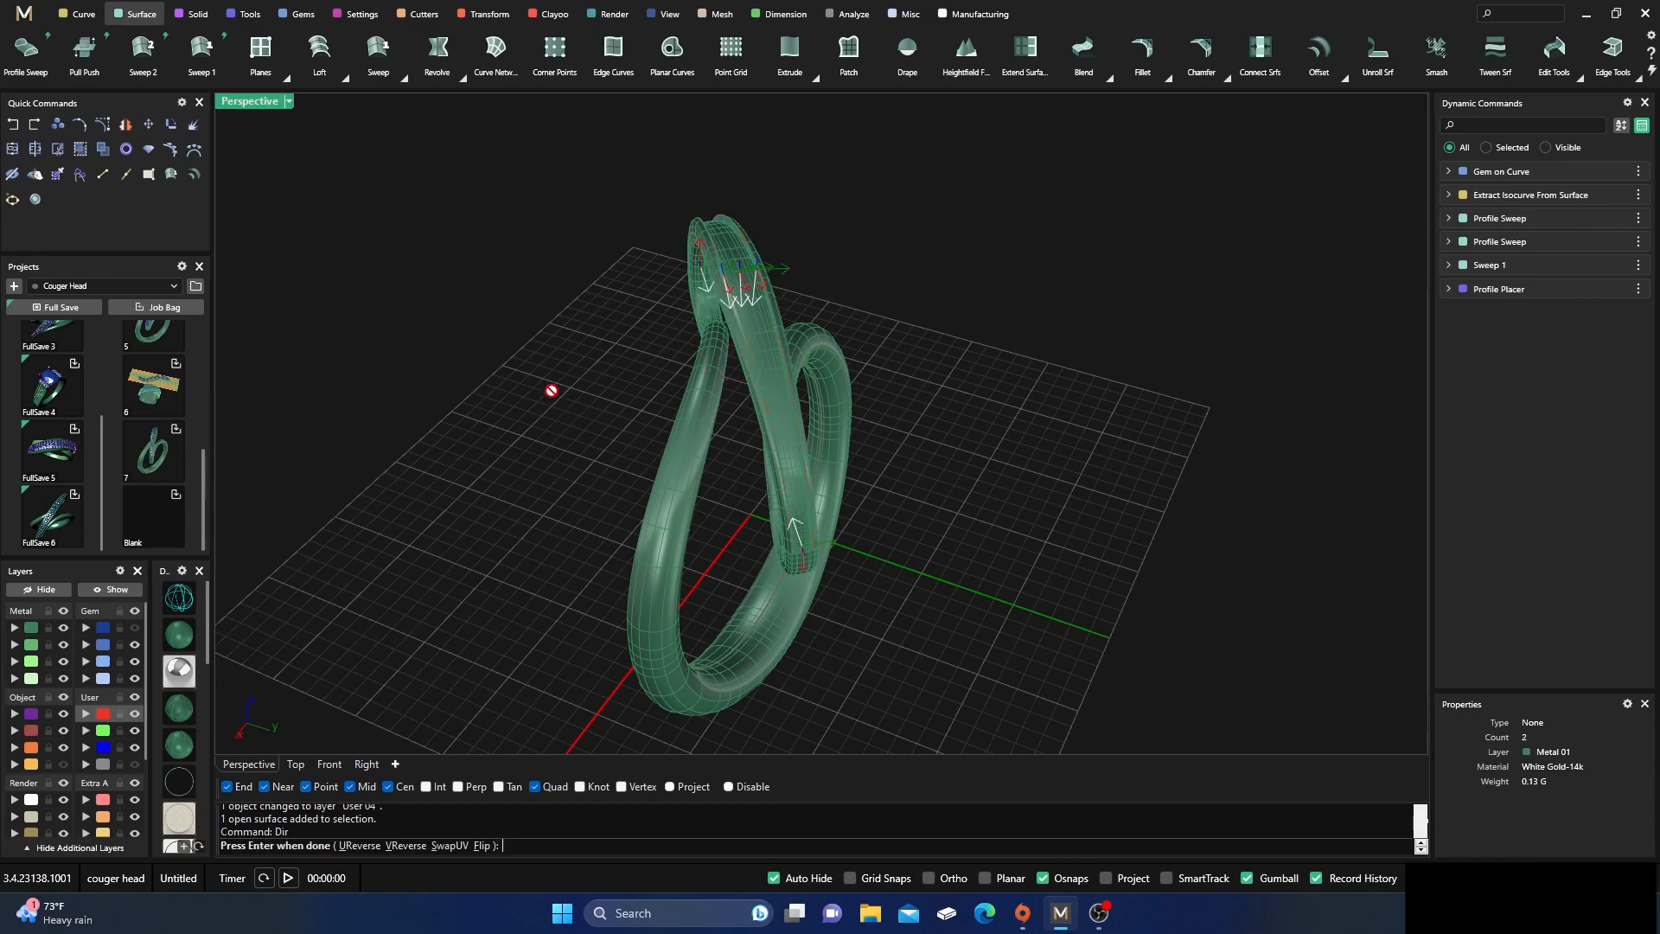
right_drag(556, 404, 740, 349)
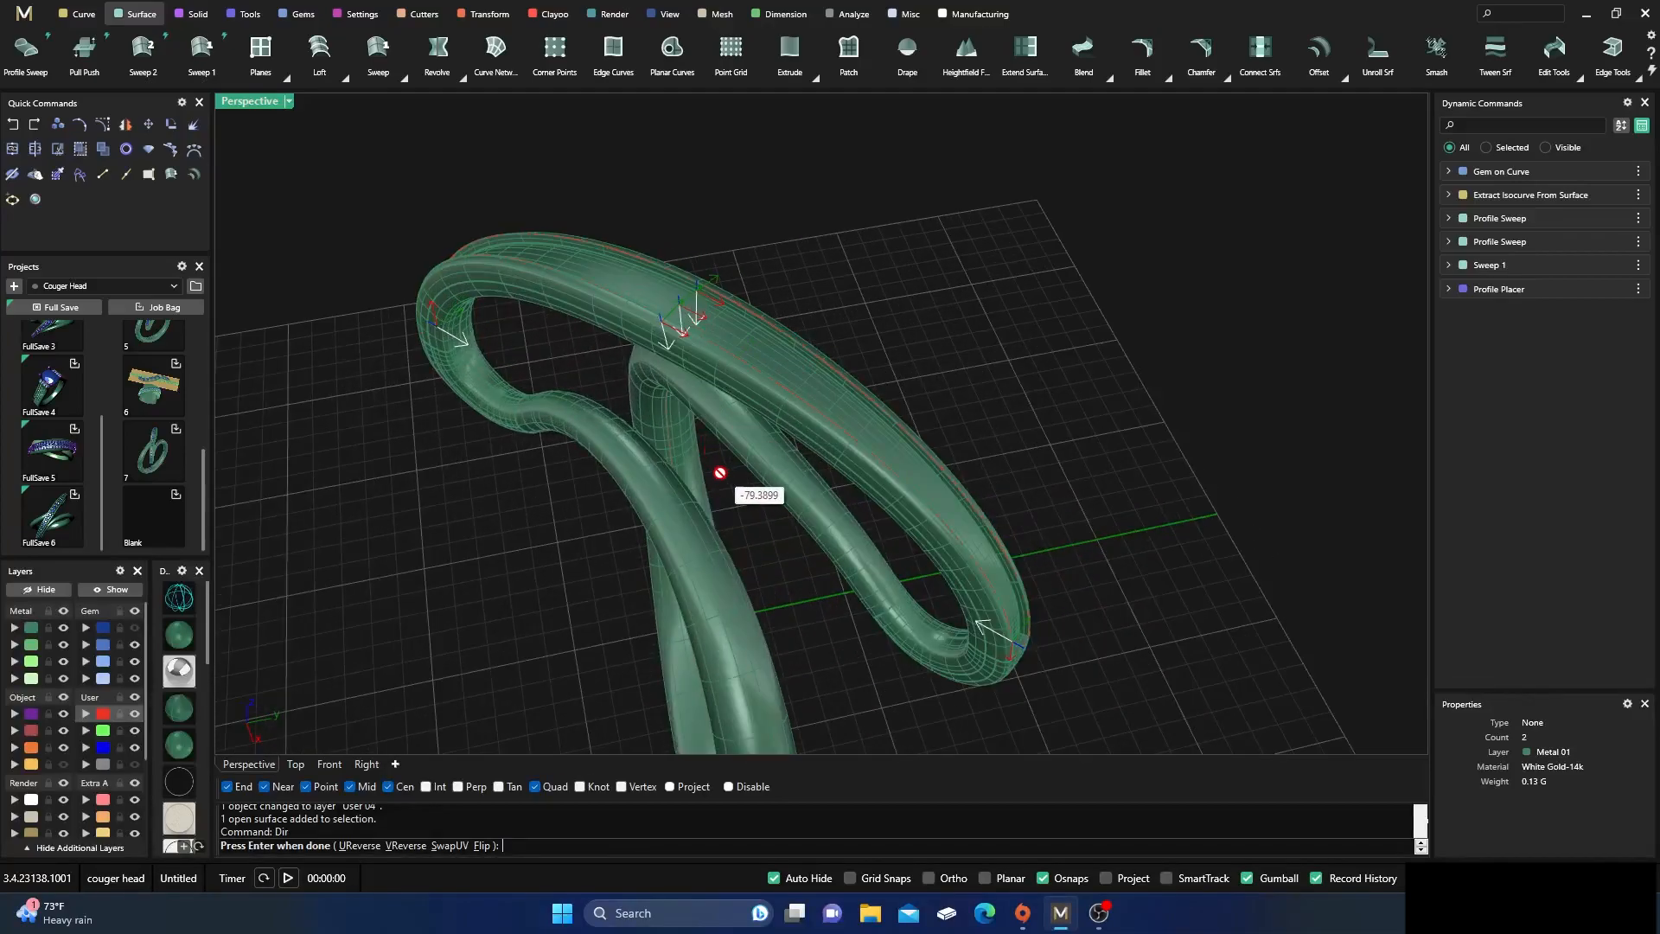
key(Return)
click(816, 216)
right_drag(809, 342, 683, 436)
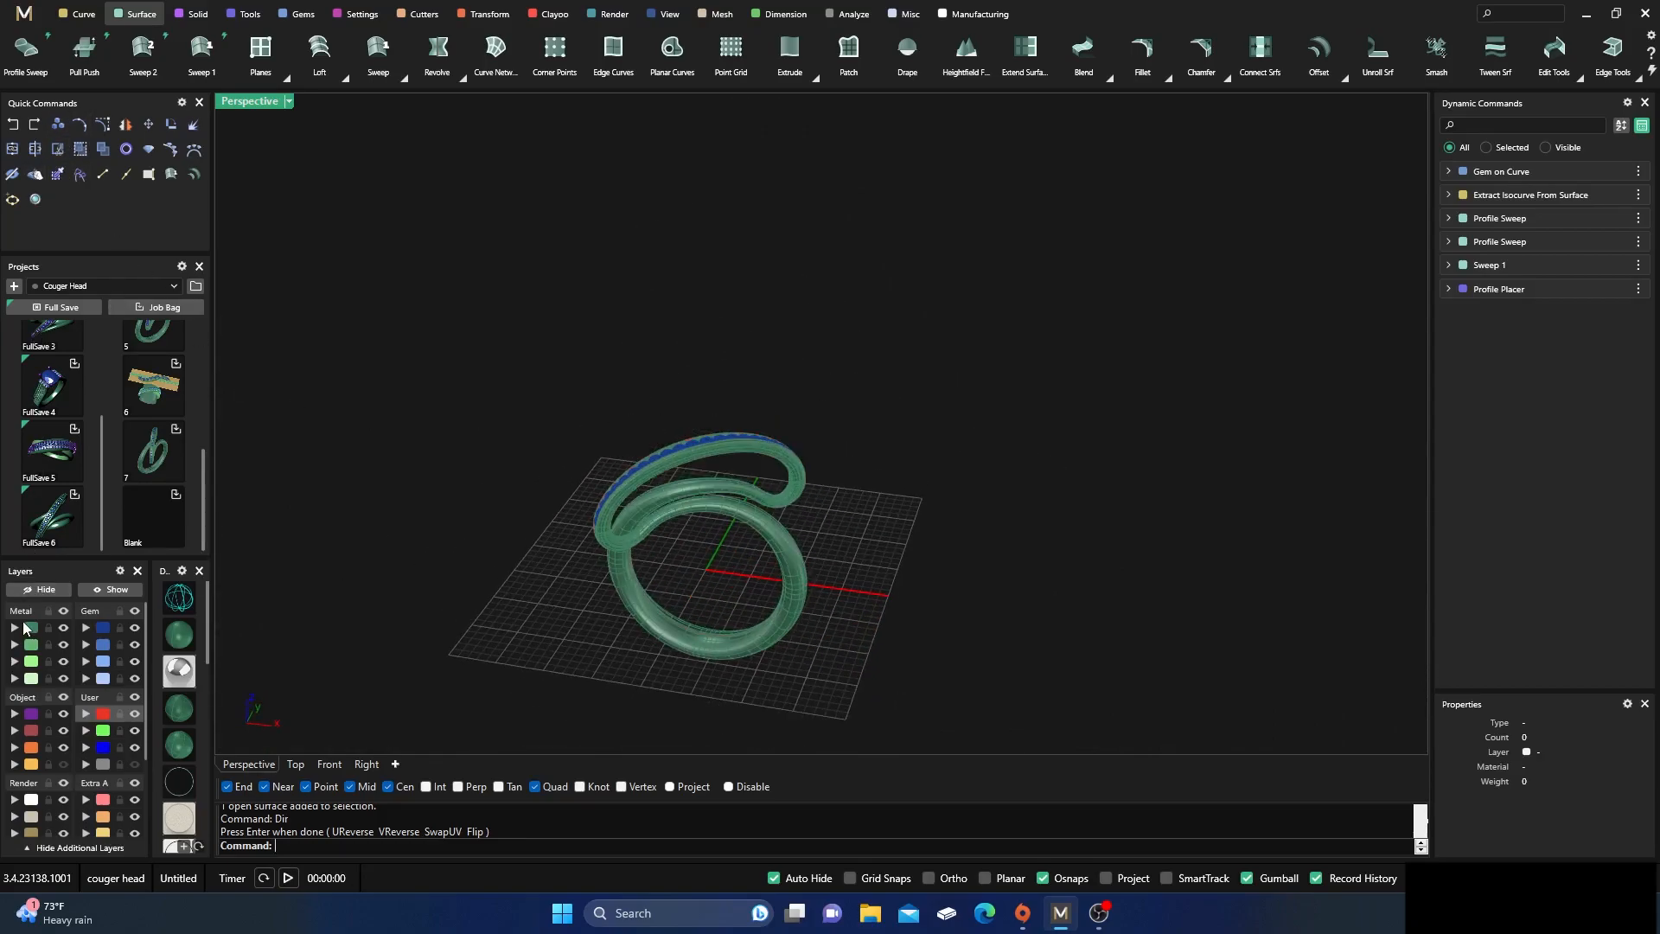
Join all surfaces and polysurfaces on the Metal 01 layer into one closed polysurface
click(28, 629)
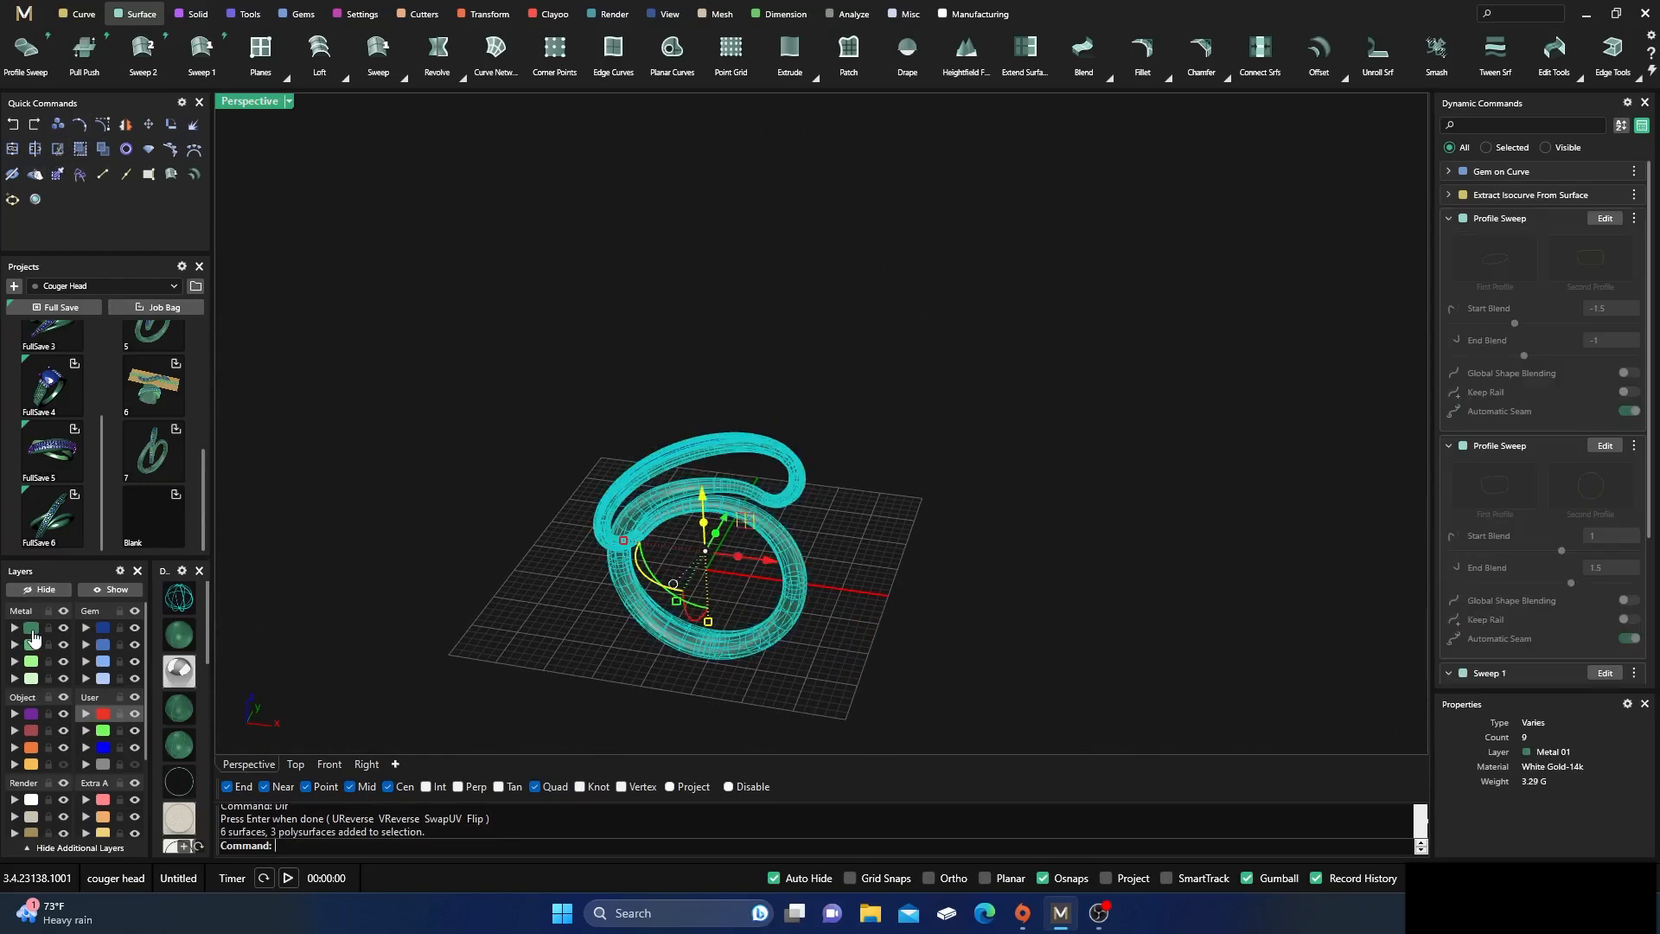
click(12, 150)
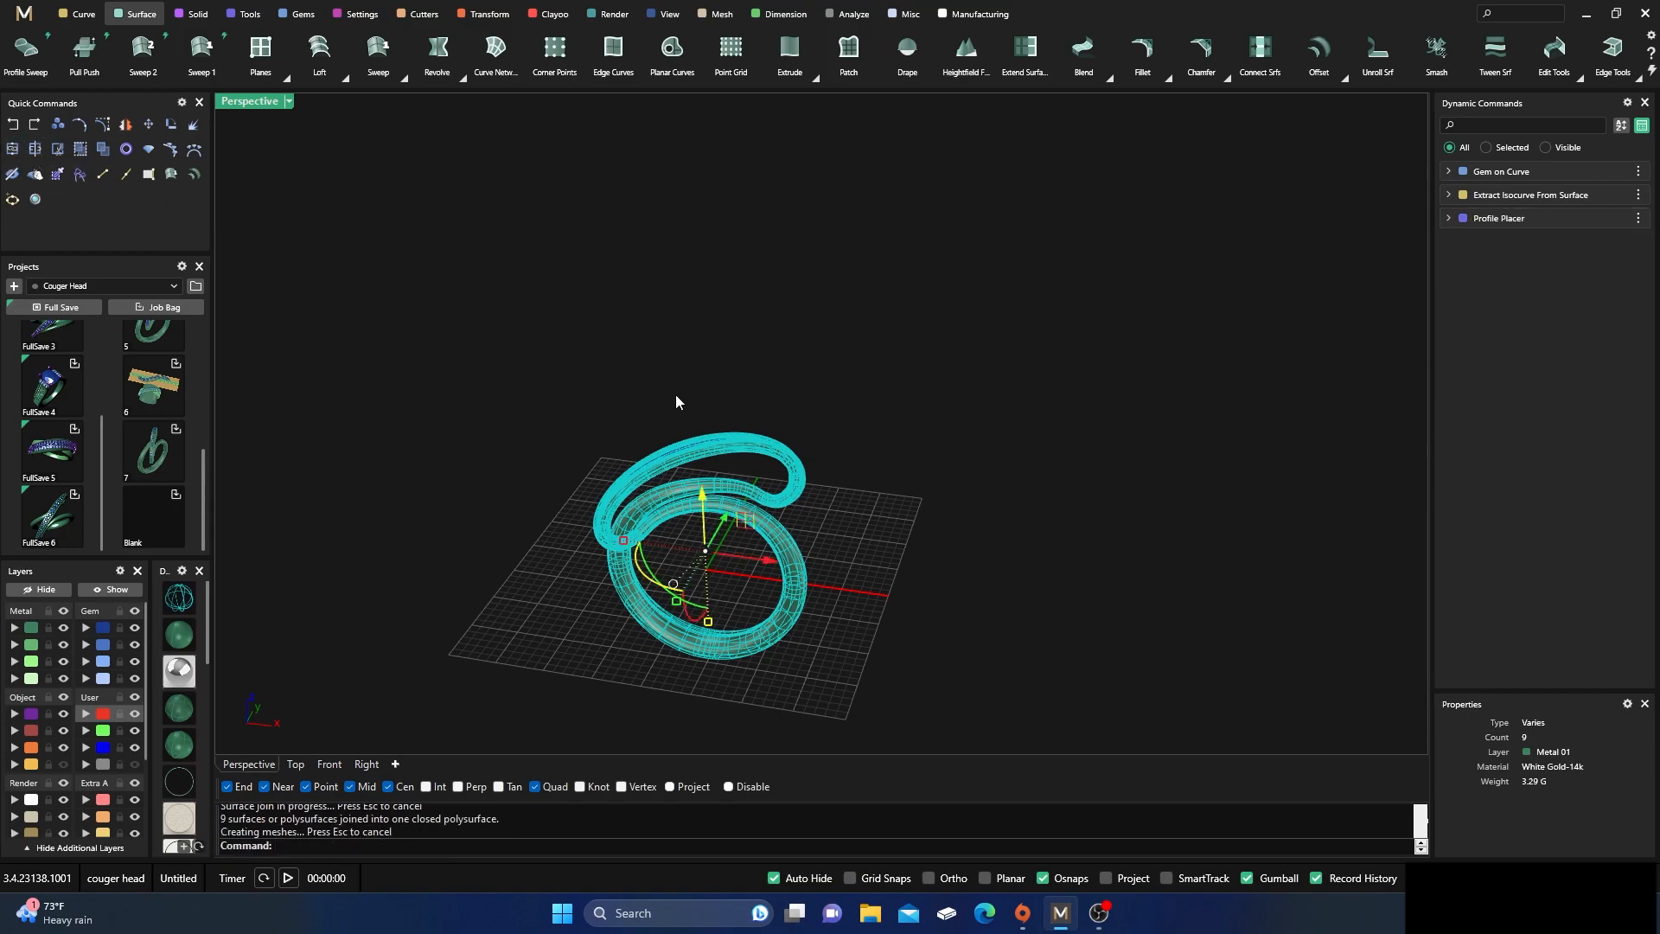
scroll(700, 471, up, 3)
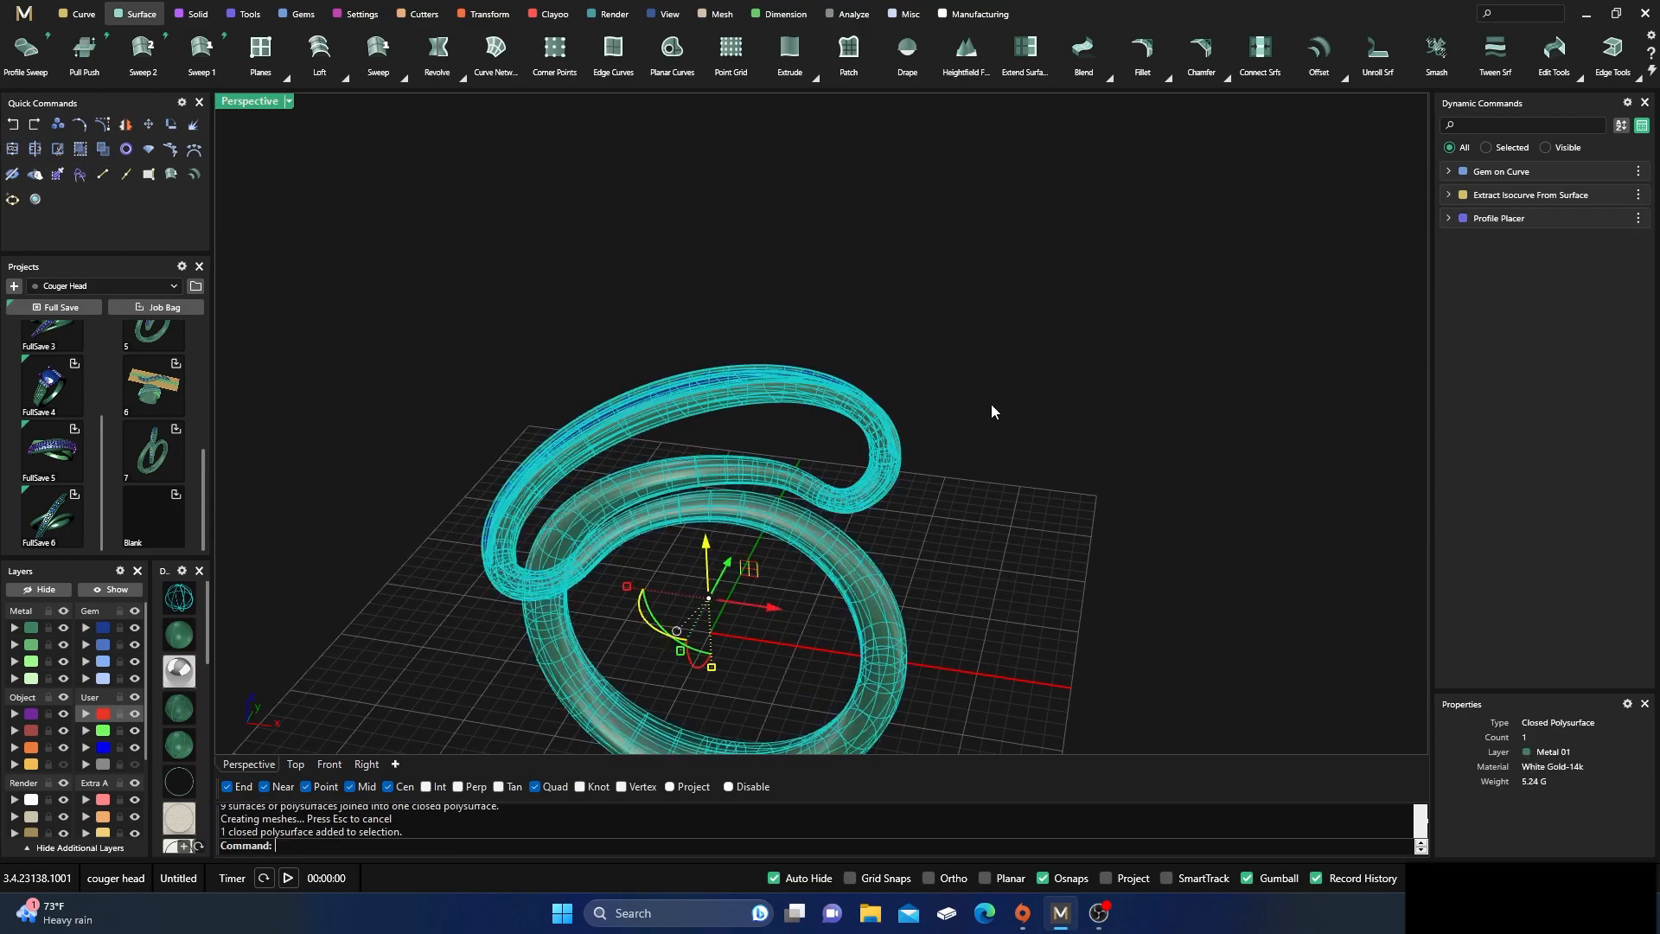
click(1102, 400)
scroll(1066, 274, down, 6)
right_drag(1008, 396, 972, 408)
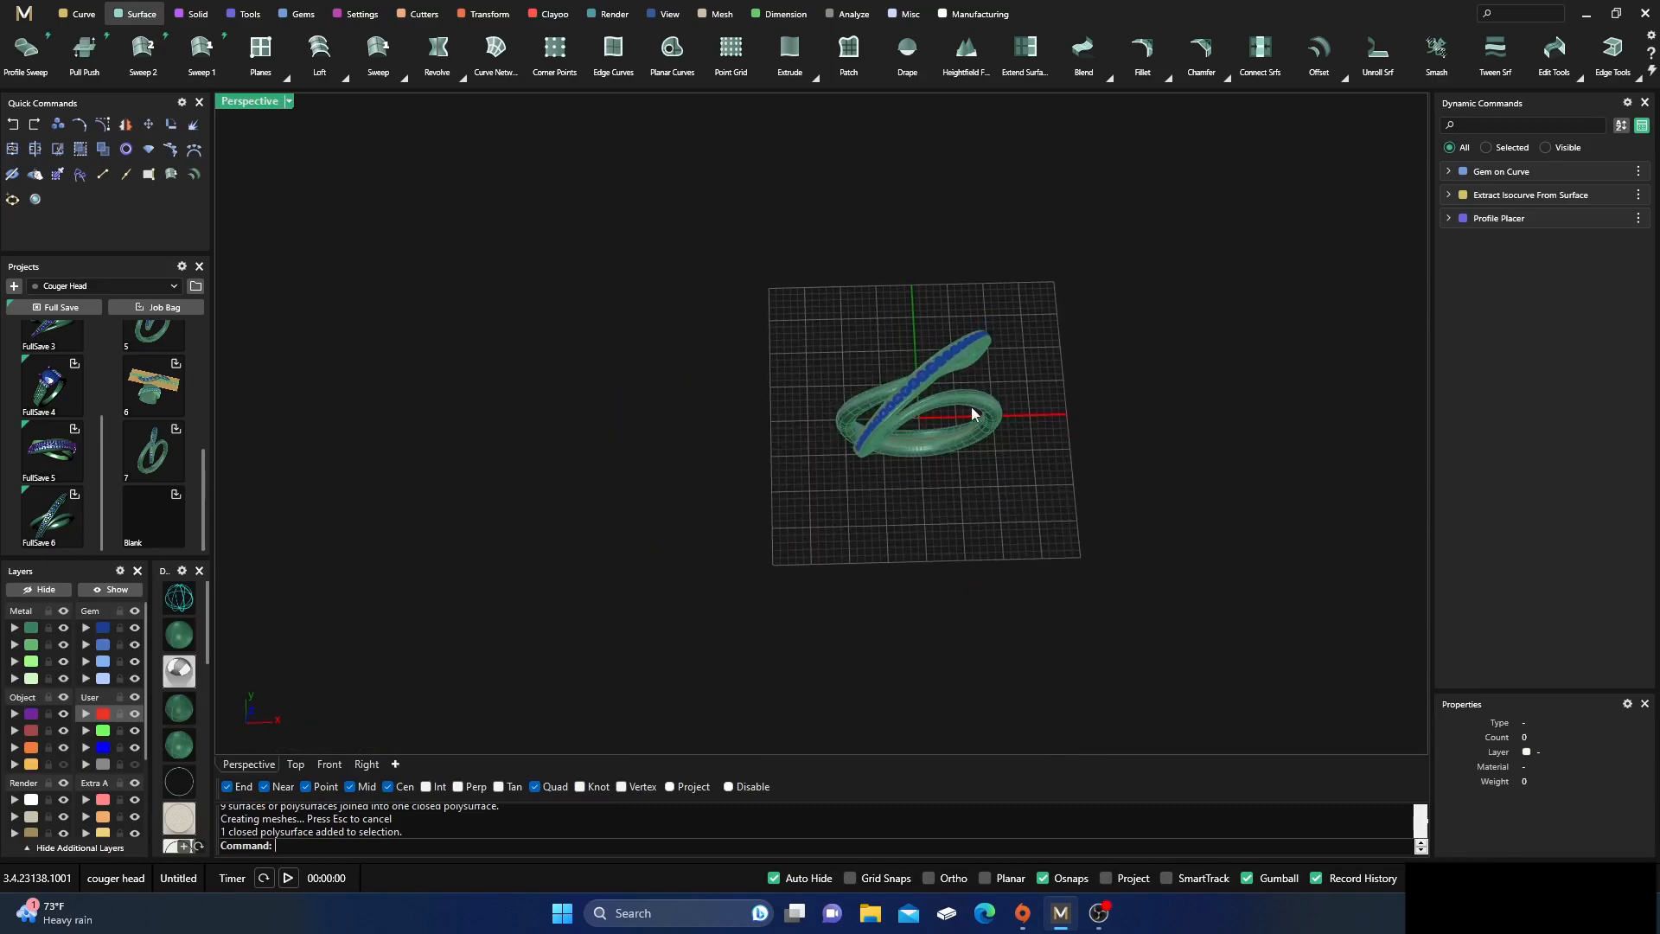
Move the closed channel outline from the User 01 layer to the hidden User 04 layer
scroll(964, 402, up, 3)
click(103, 716)
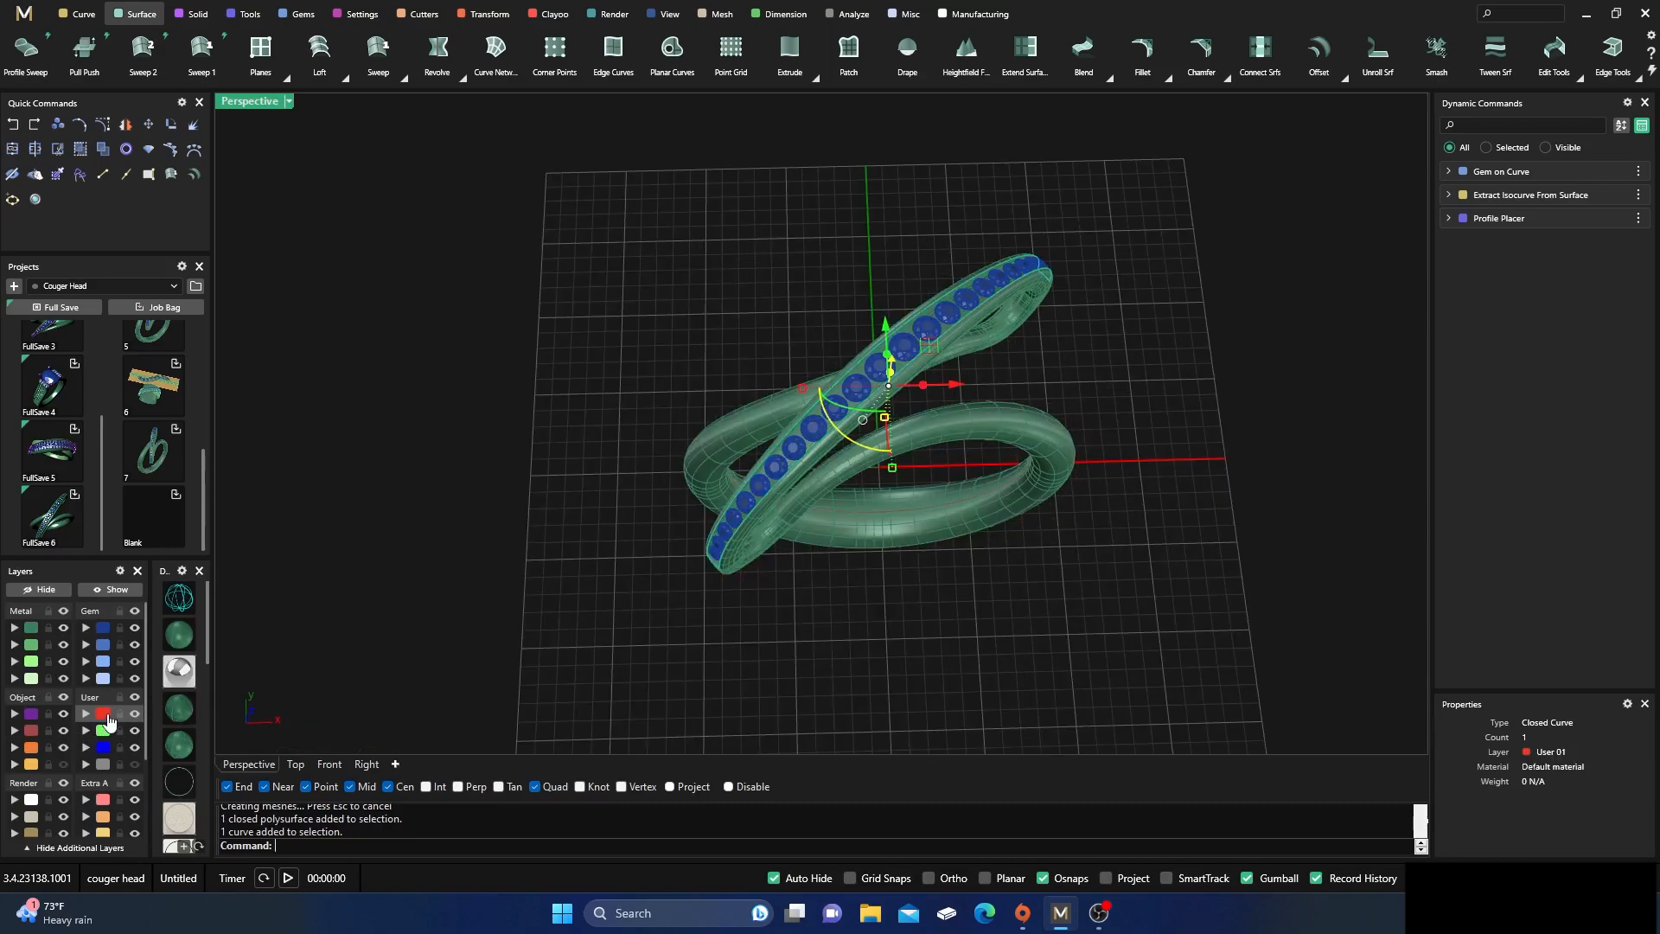
click(87, 765)
mouse_move(670, 630)
right_down()
mouse_move(615, 582)
mouse_move(667, 648)
right_up()
Select the whole row of gems on the upper arc and add prongs between them with Prong Placer
scroll(844, 456, up, 5)
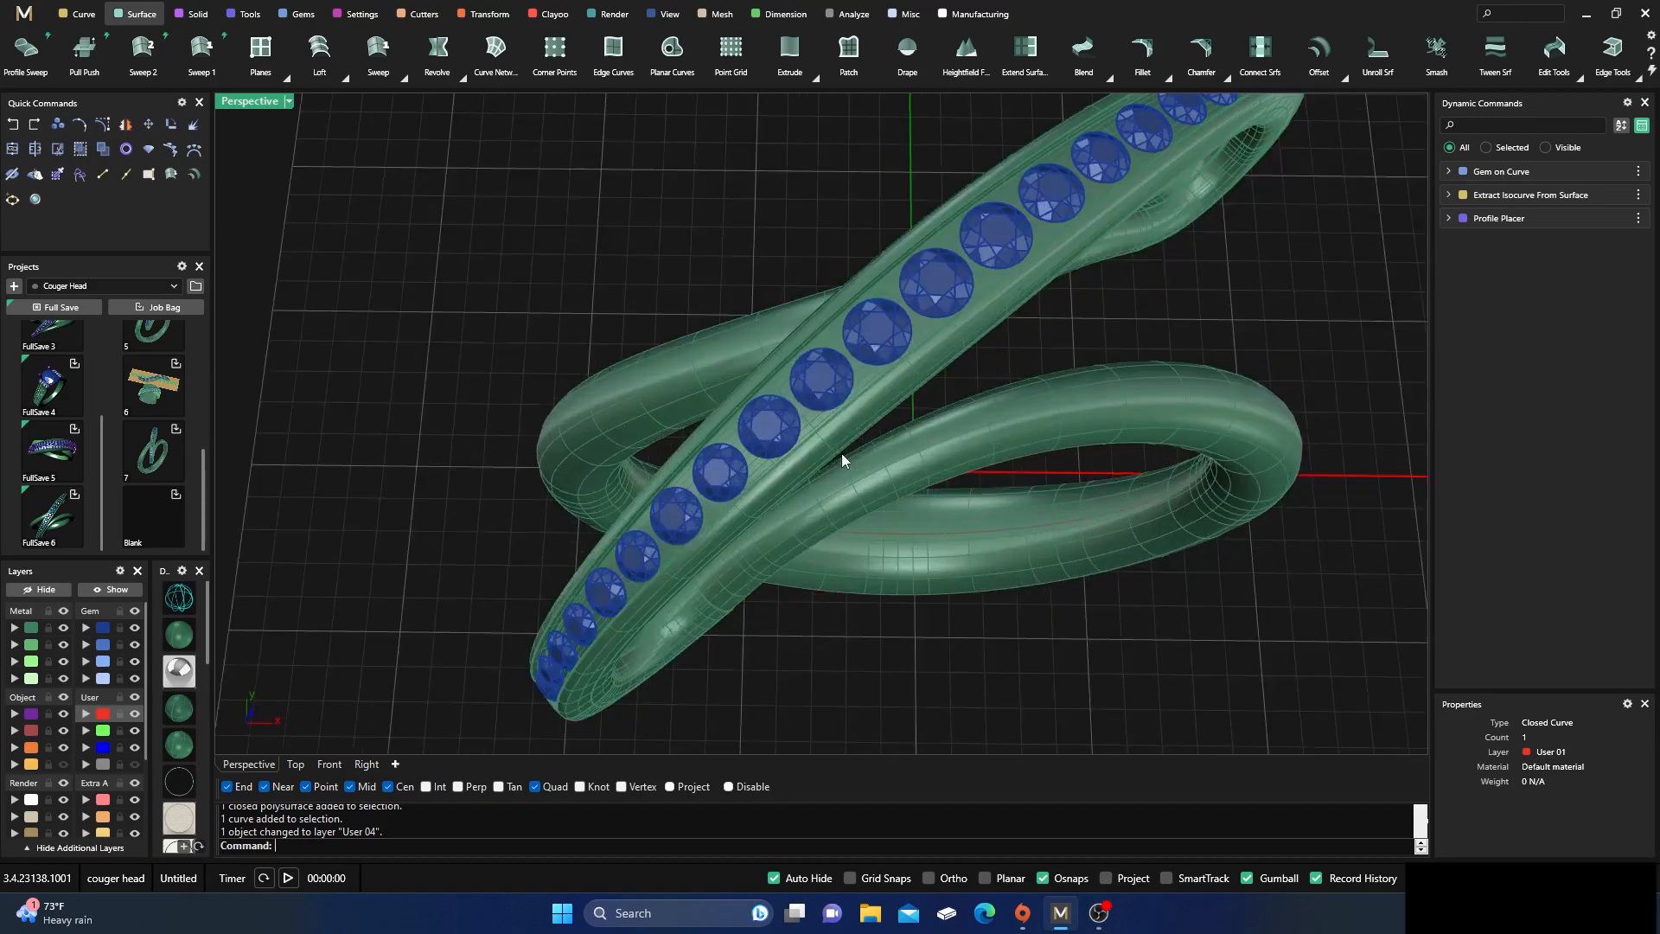
click(823, 390)
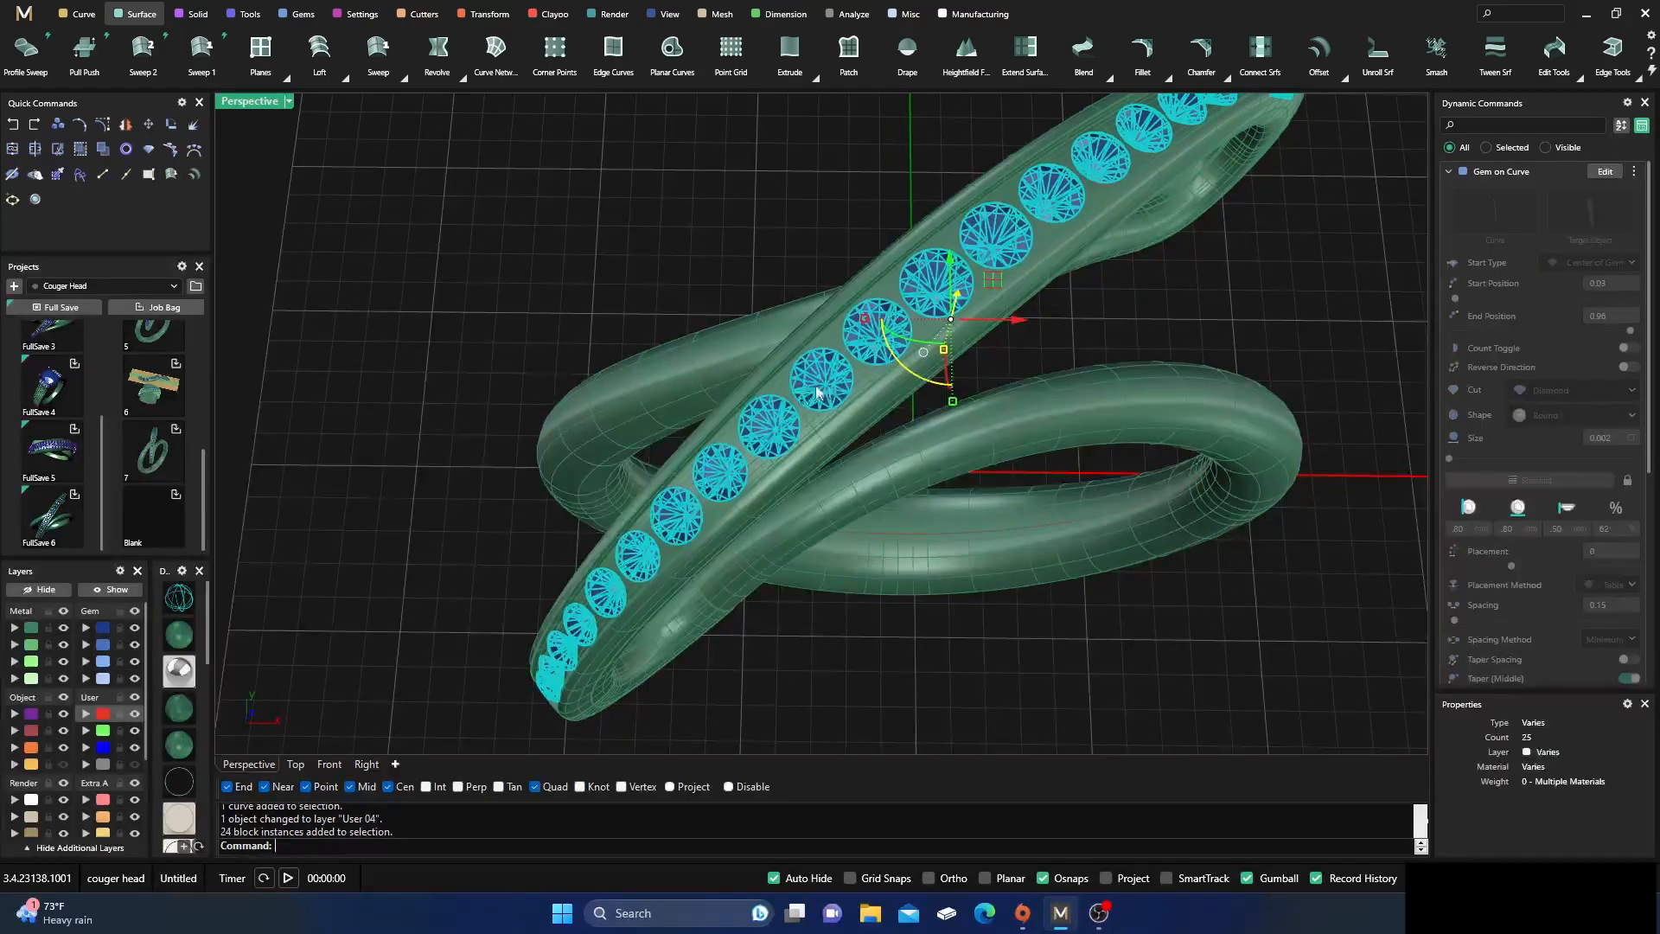
click(358, 14)
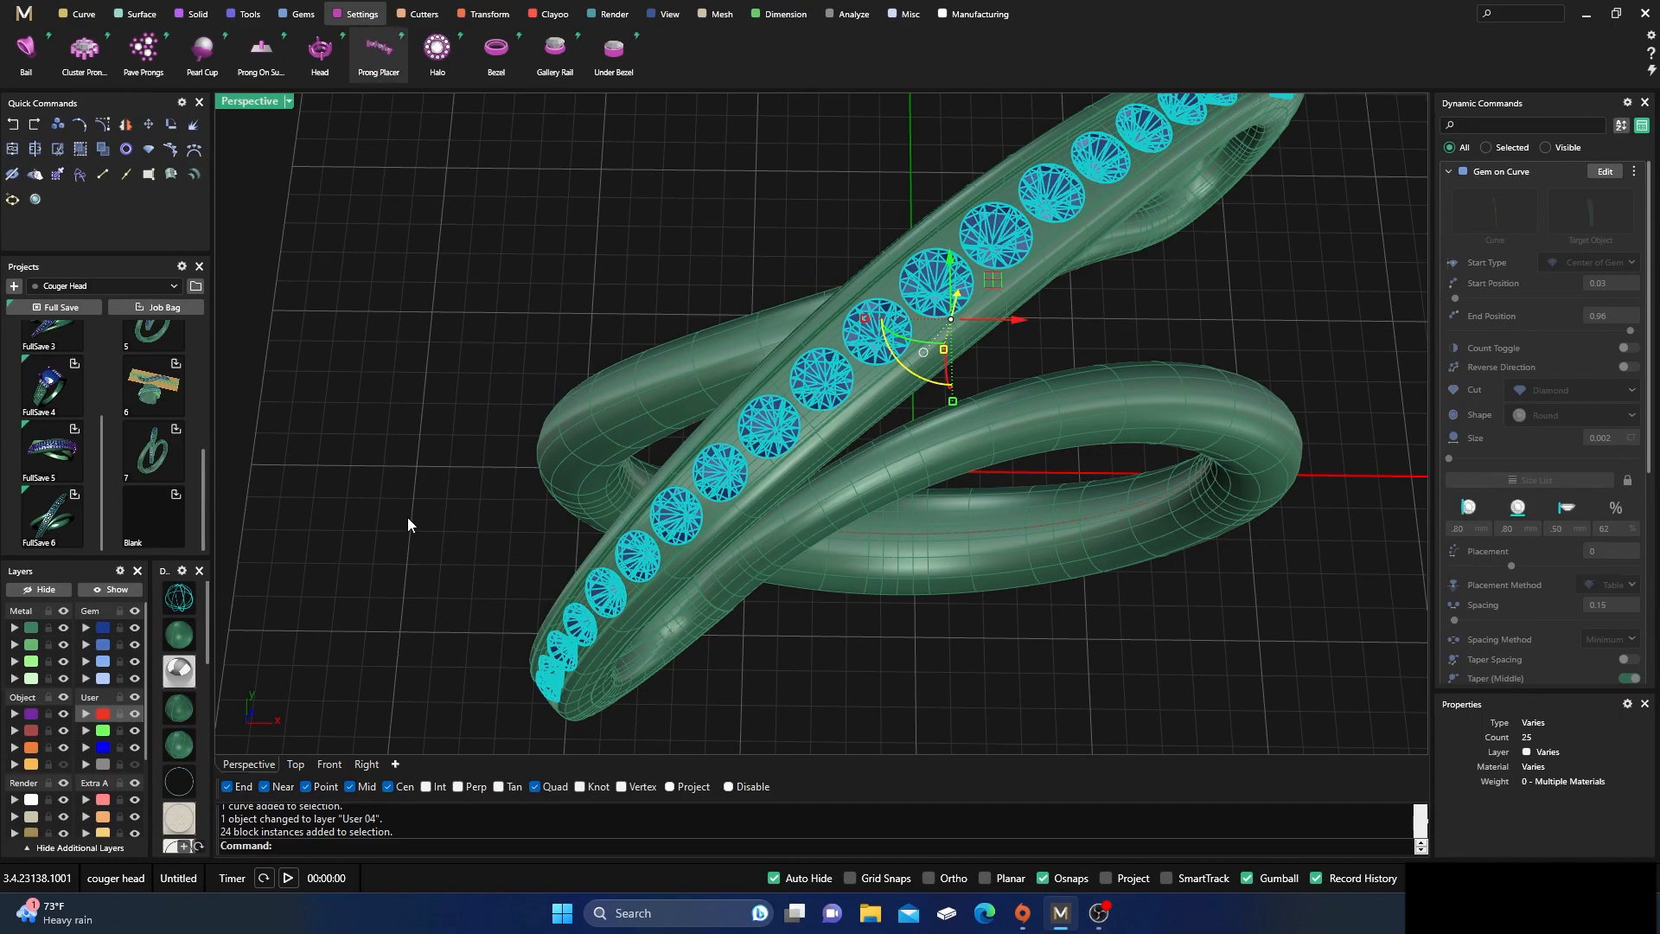
right_drag(430, 578, 603, 480)
scroll(1130, 473, down, 4)
right_drag(1130, 472, 1028, 455)
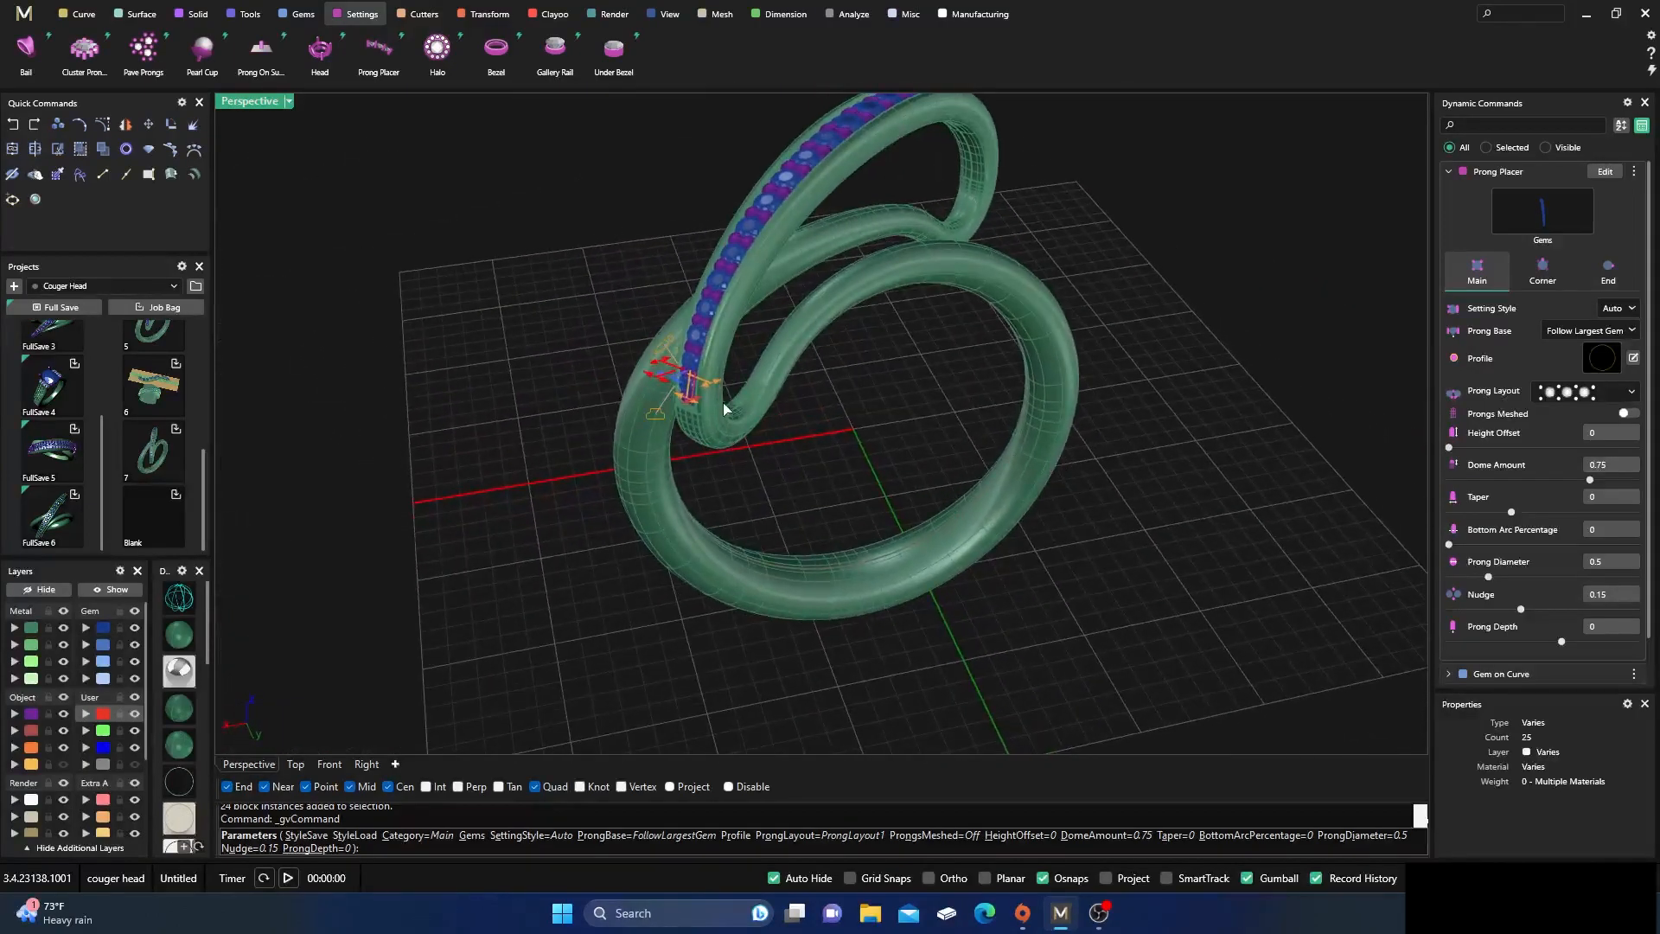
Set the prongs' height offset to 0.24 mm
scroll(724, 410, up, 4)
right_drag(676, 406, 597, 427)
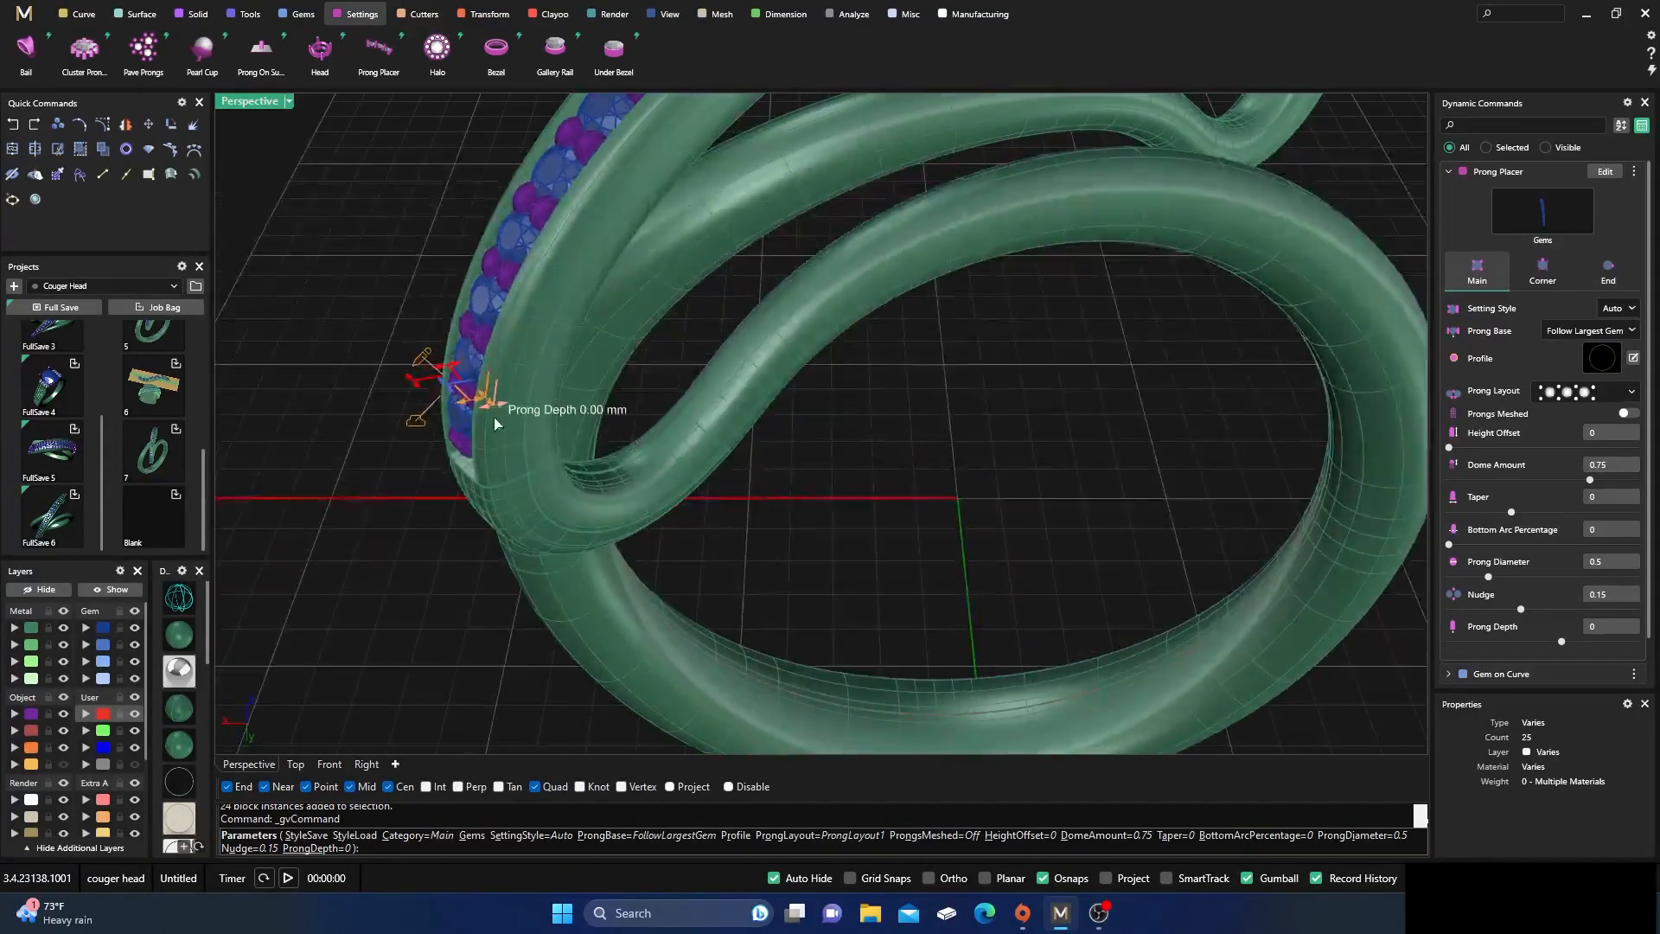
scroll(495, 415, up, 4)
drag(414, 371, 387, 377)
scroll(386, 377, down, 4)
right_drag(588, 479, 730, 488)
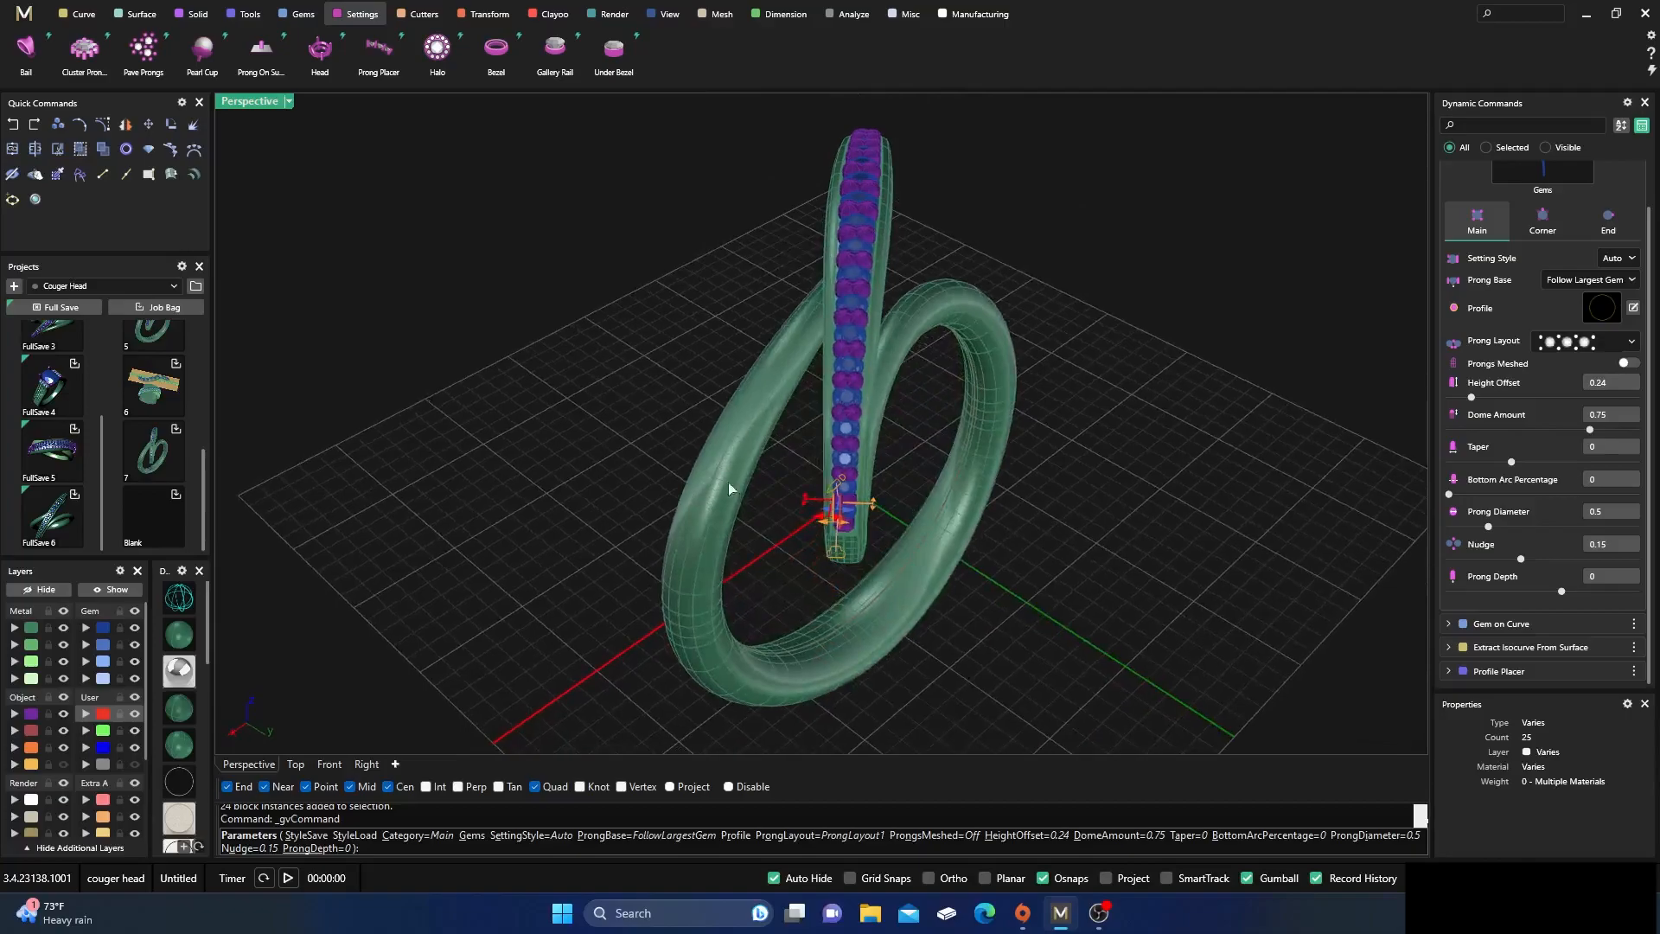
Set the diameter of the prongs between the gems to 0.42 mm and their nudge to 0.07
scroll(855, 524, up, 6)
right_drag(855, 525, 868, 511)
scroll(855, 507, down, 5)
scroll(933, 335, up, 8)
mouse_move(834, 338)
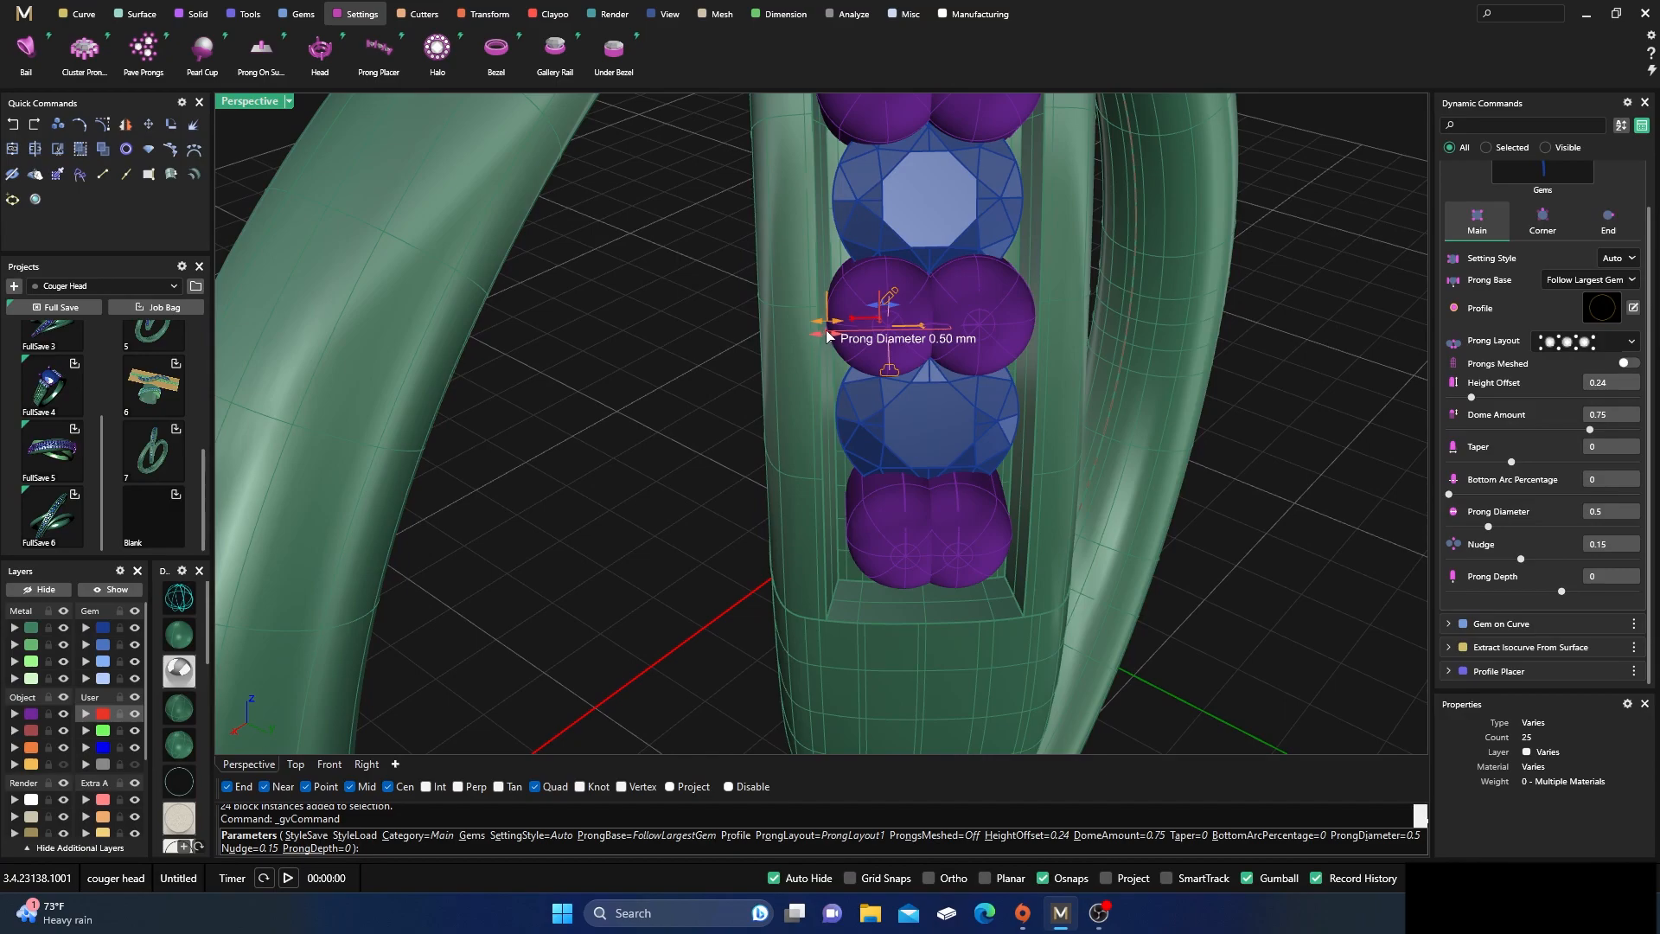
mouse_move(876, 313)
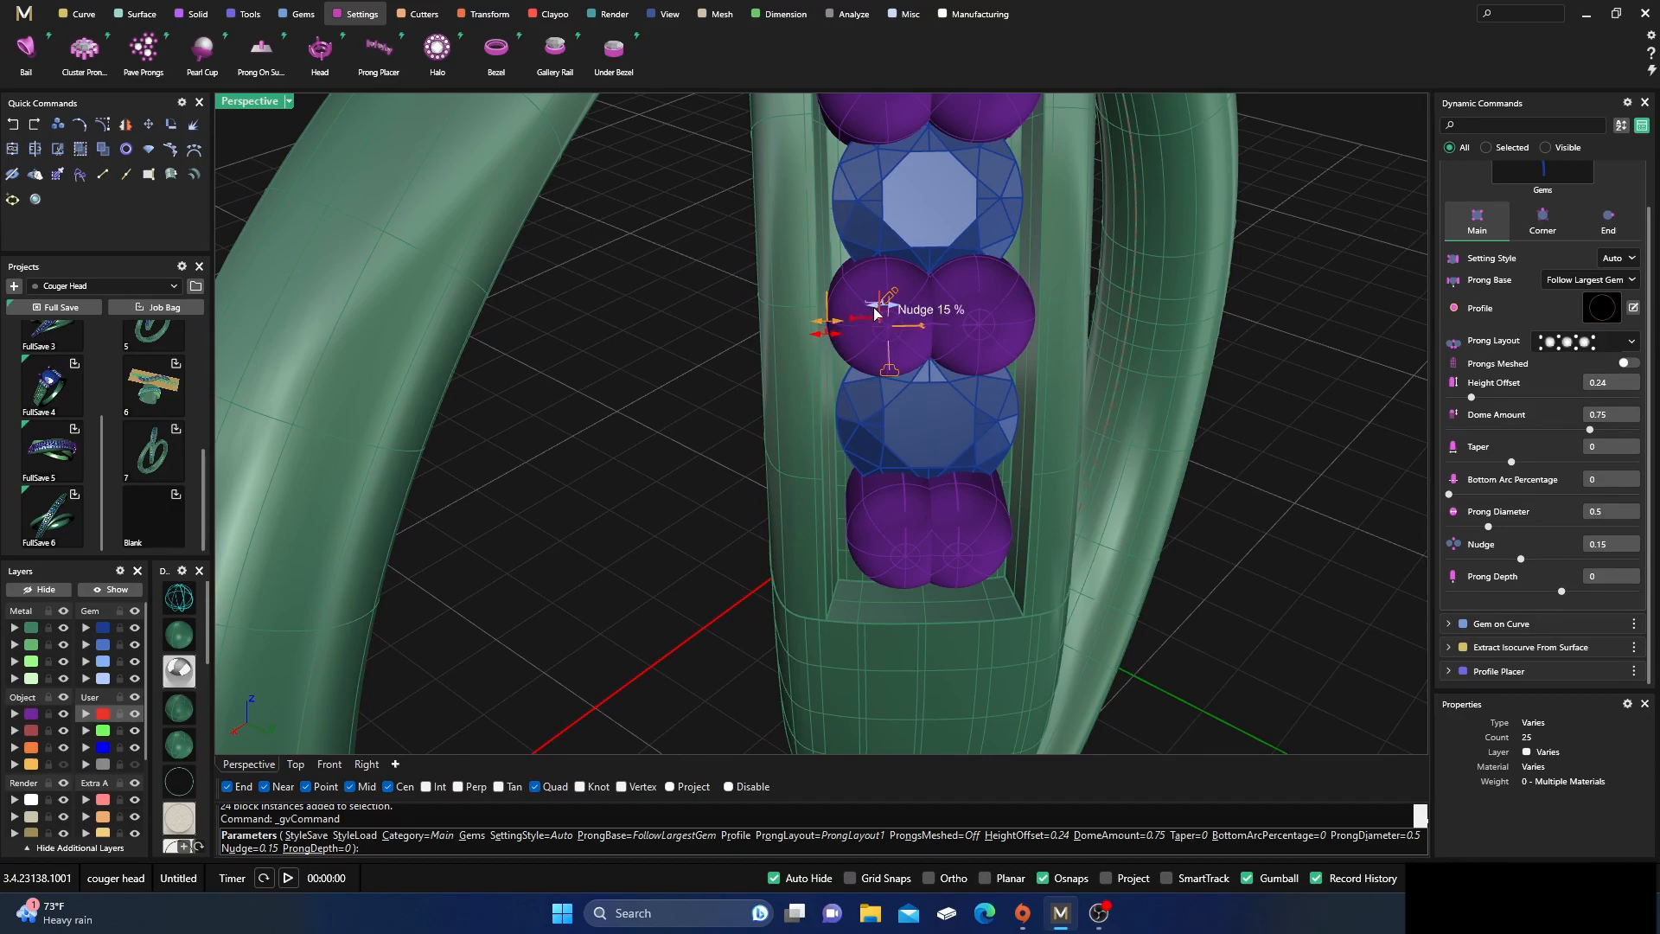
drag(835, 340, 848, 346)
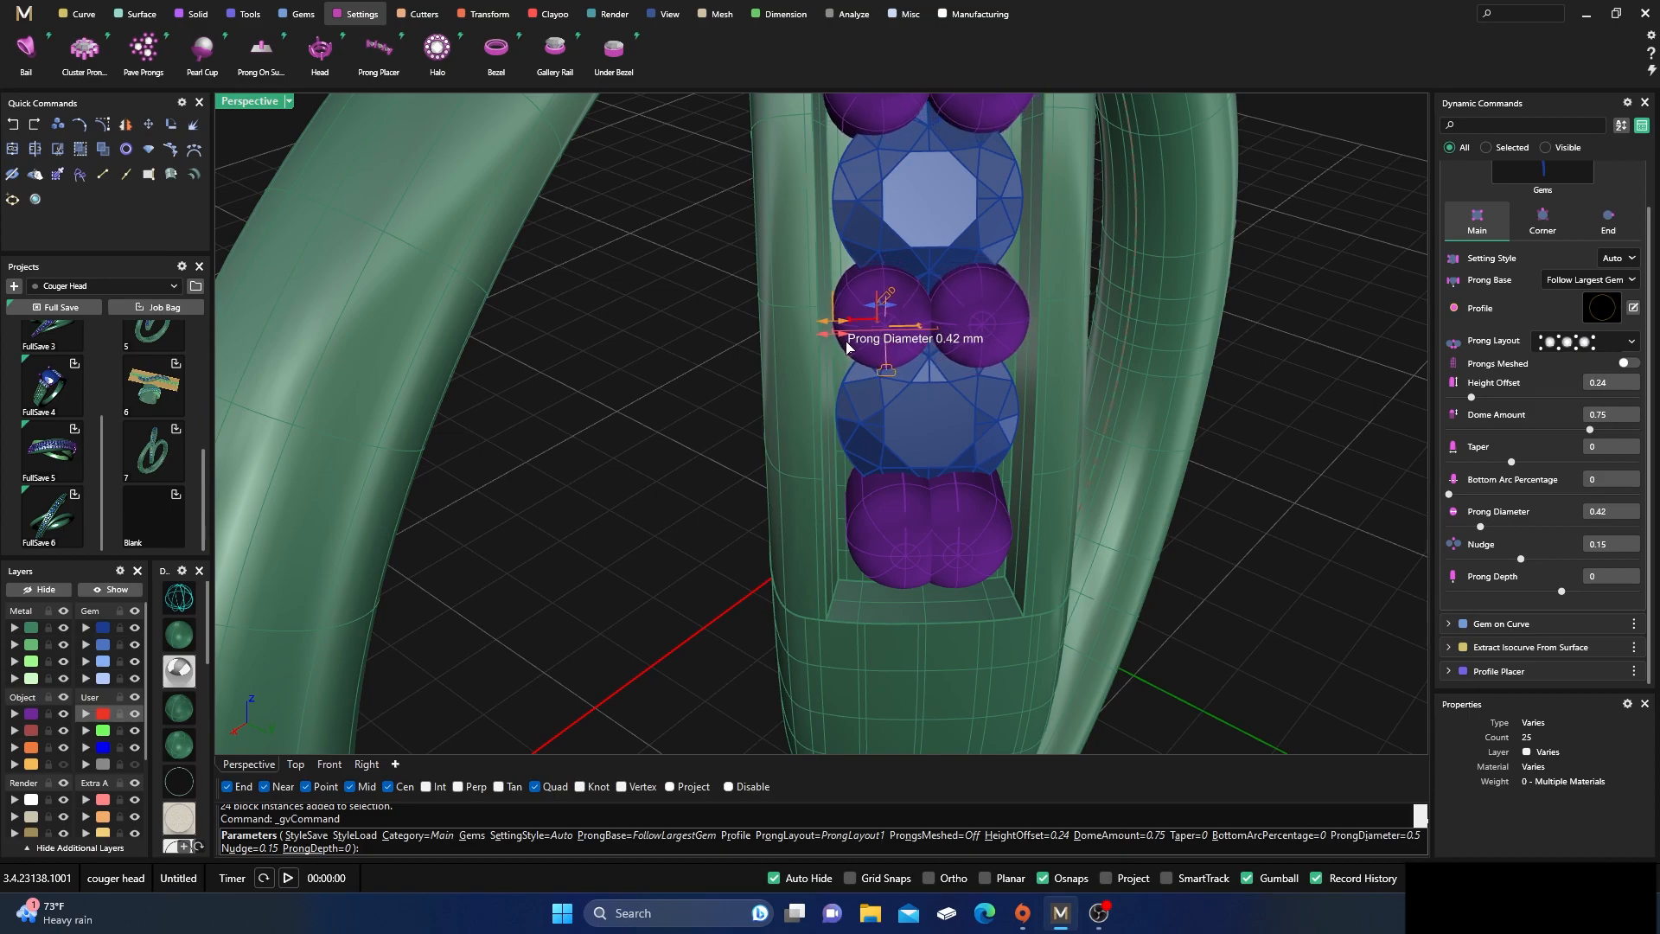
mouse_move(876, 313)
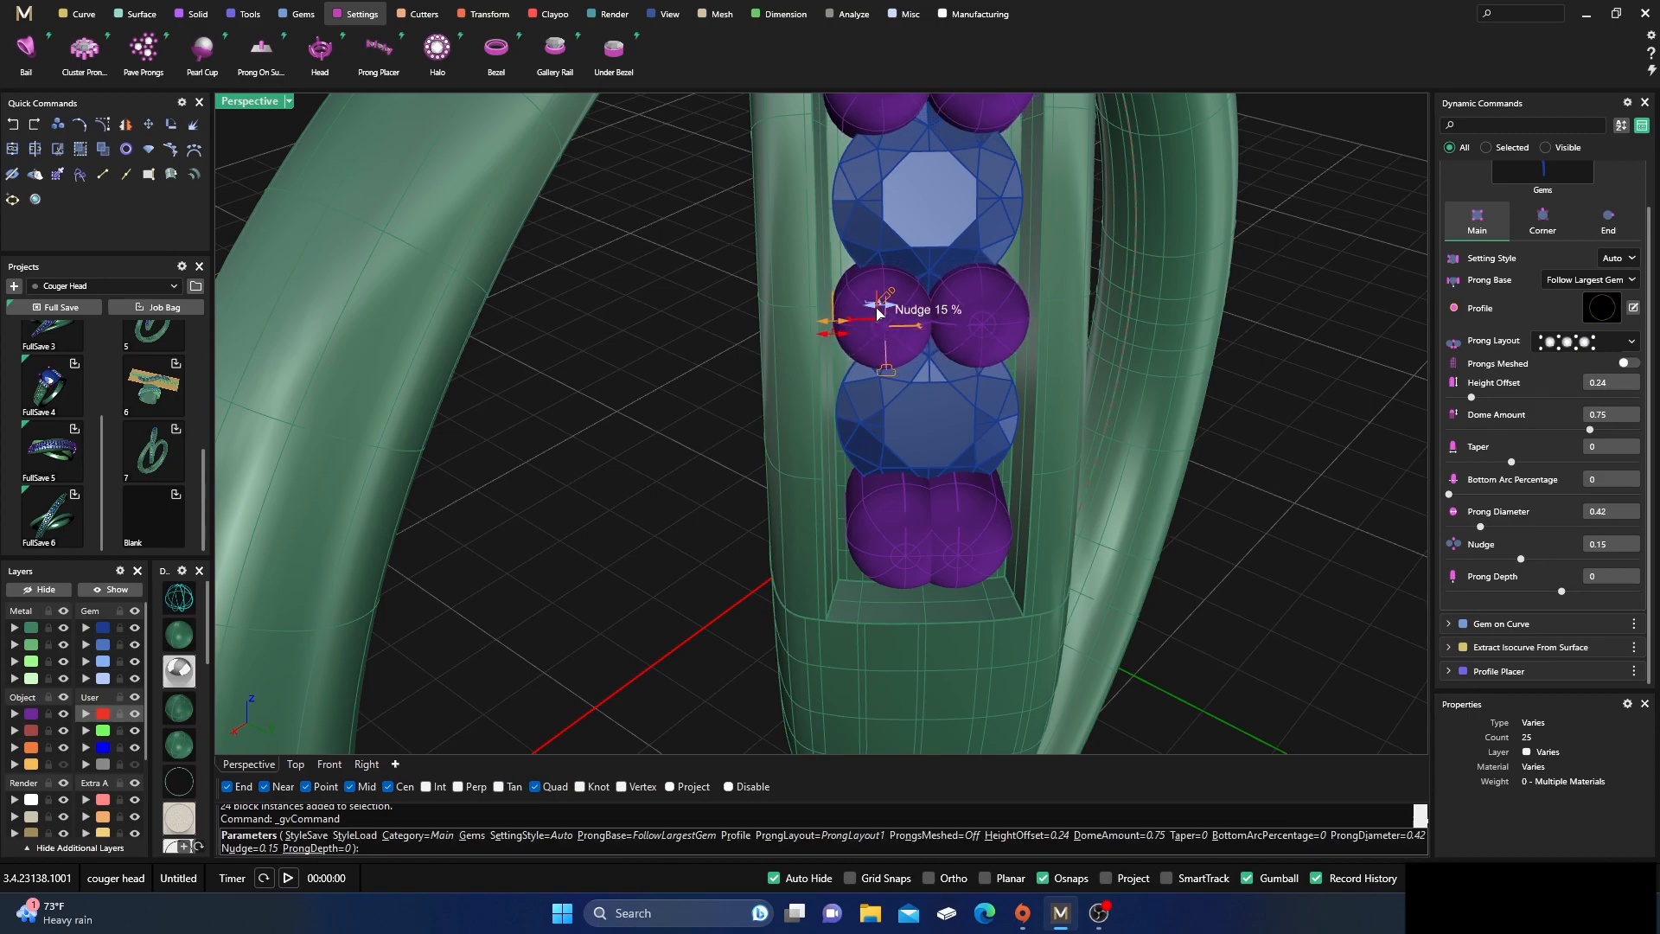
drag(874, 313, 876, 314)
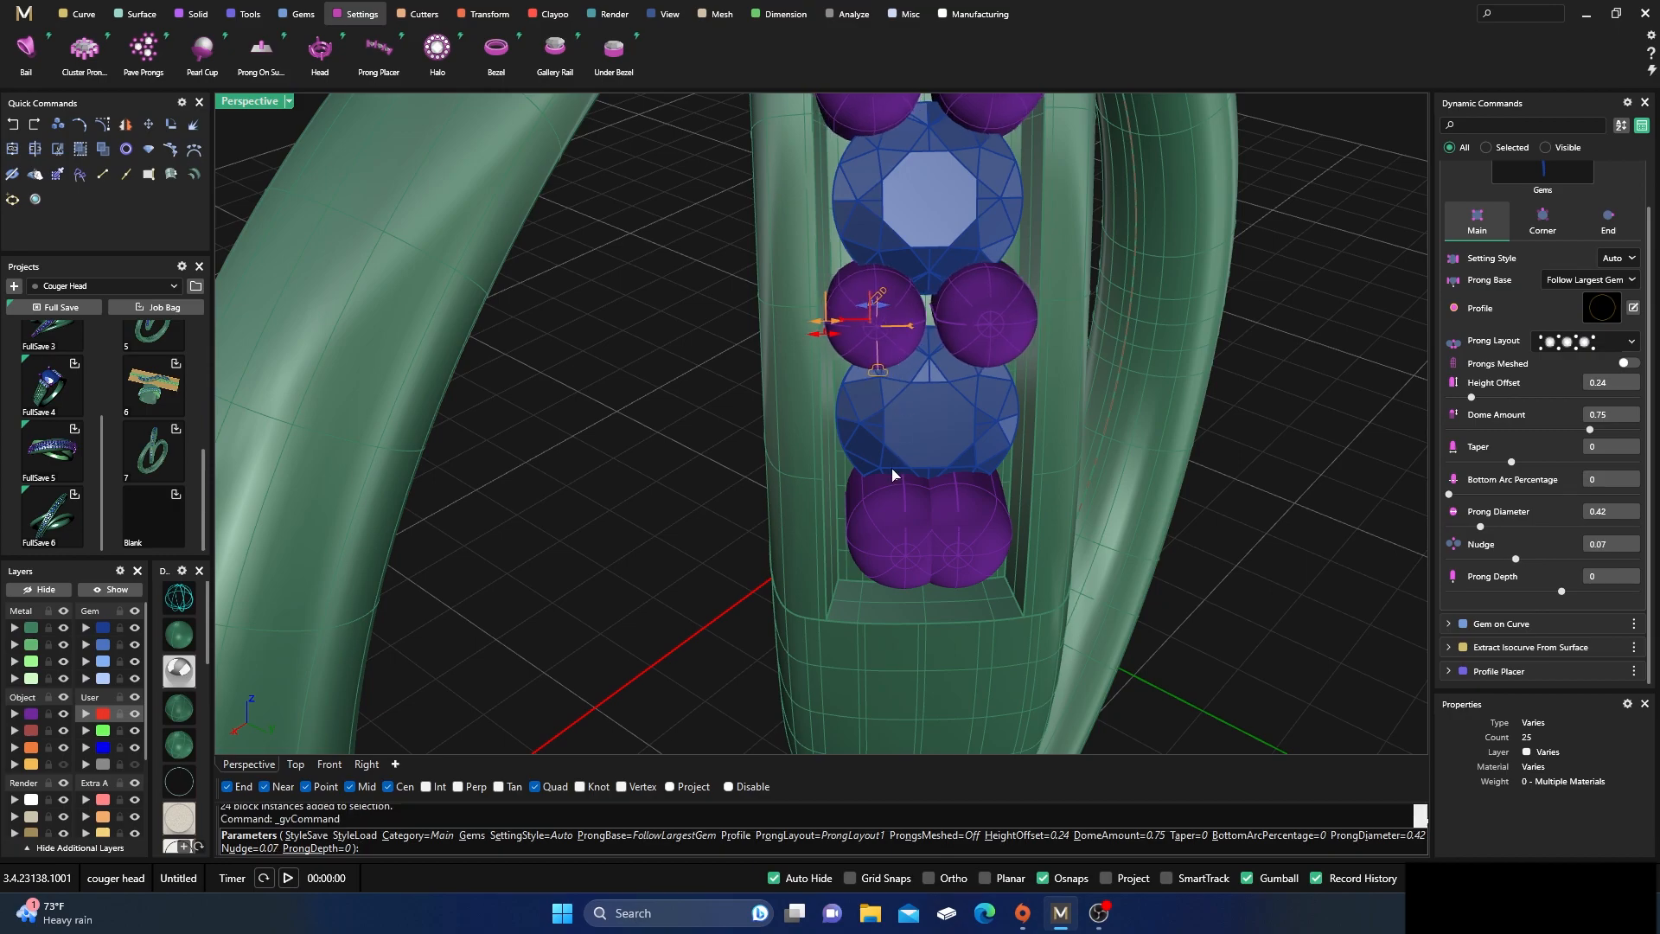
scroll(894, 475, down, 5)
Set the end prongs' diameter to 0.45 mm and their nudge to 0.04, and finish placing the prongs
click(1610, 223)
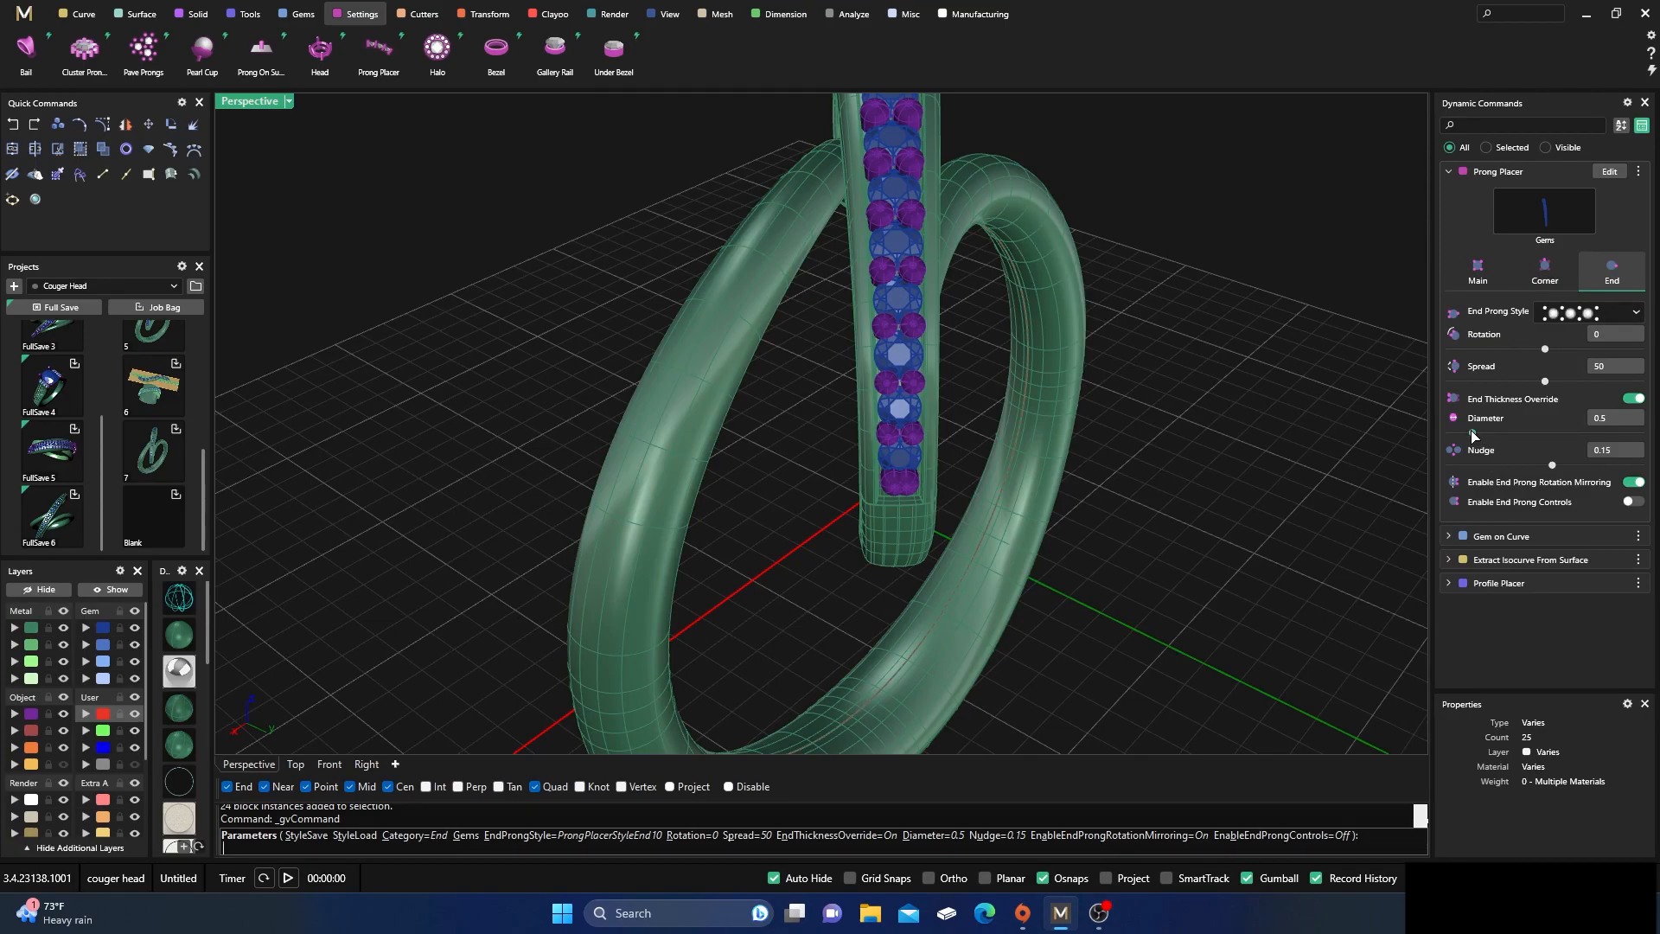
double_click(1603, 421)
key(Tab)
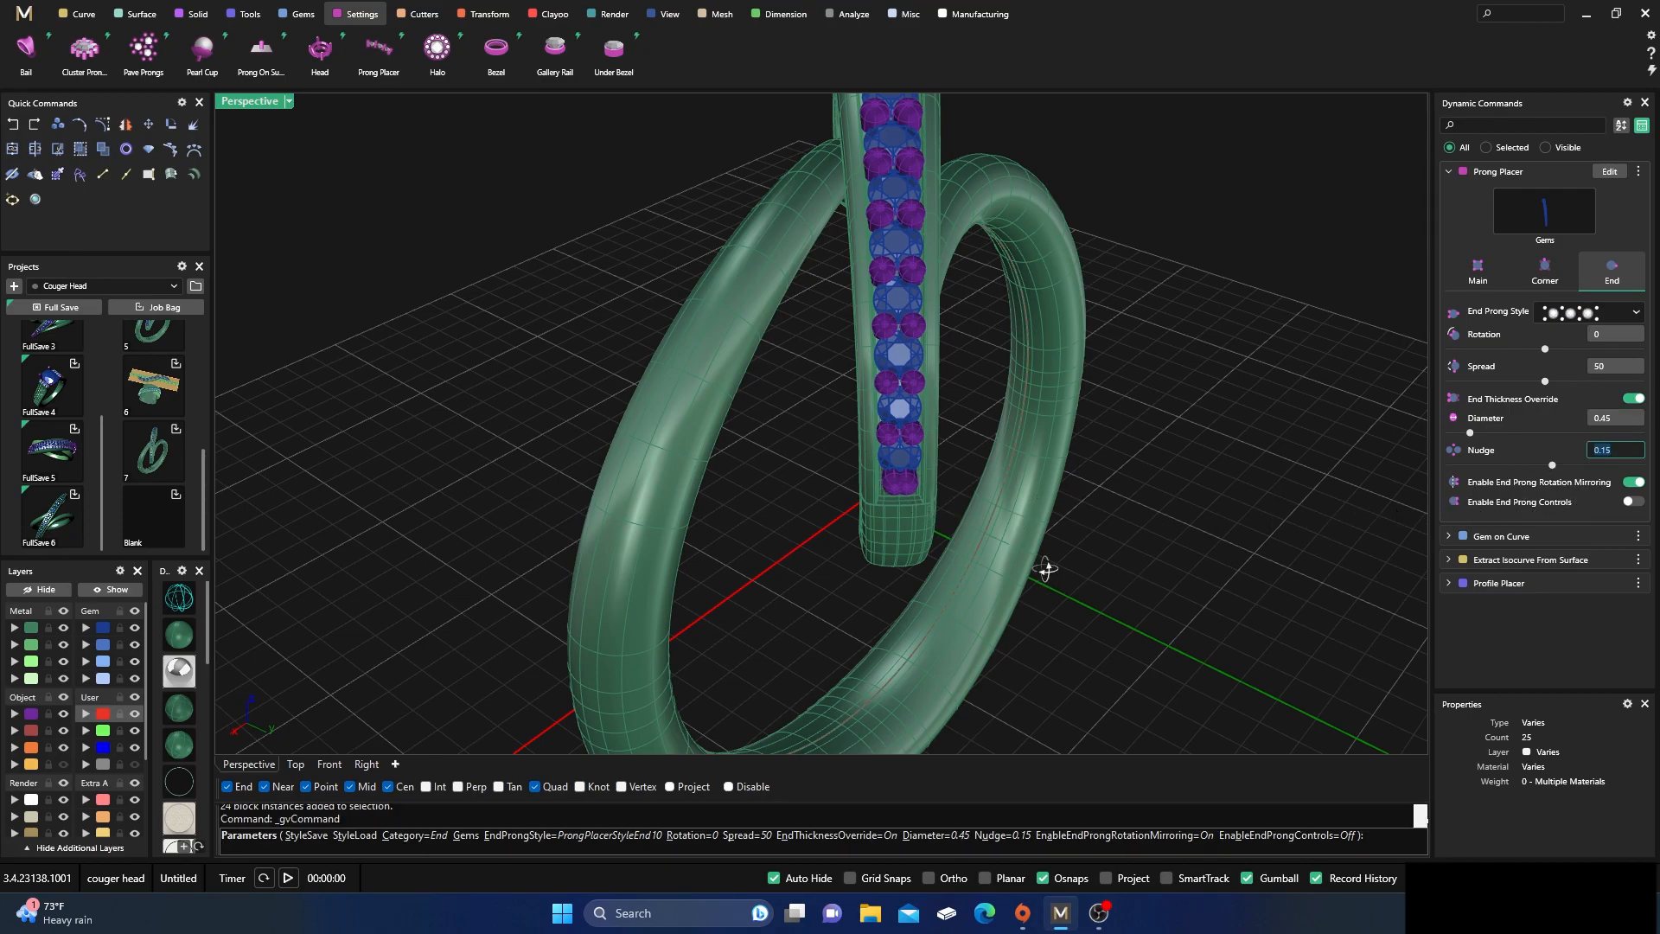
scroll(971, 475, up, 2)
scroll(923, 386, up, 4)
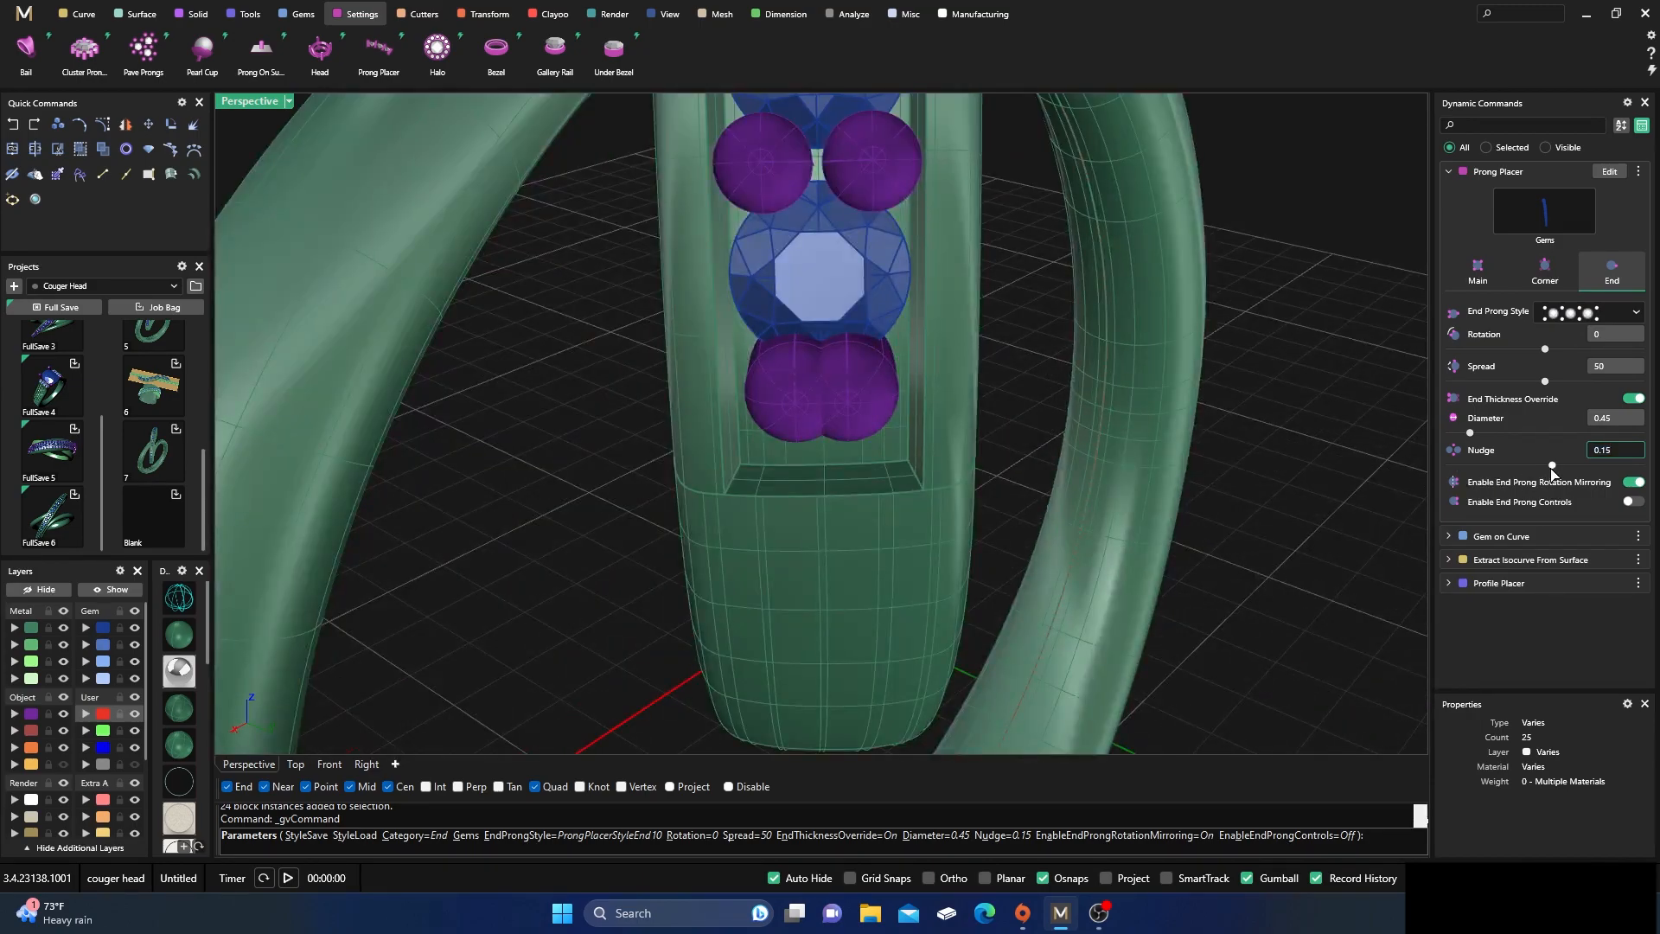
drag(1553, 468, 1550, 473)
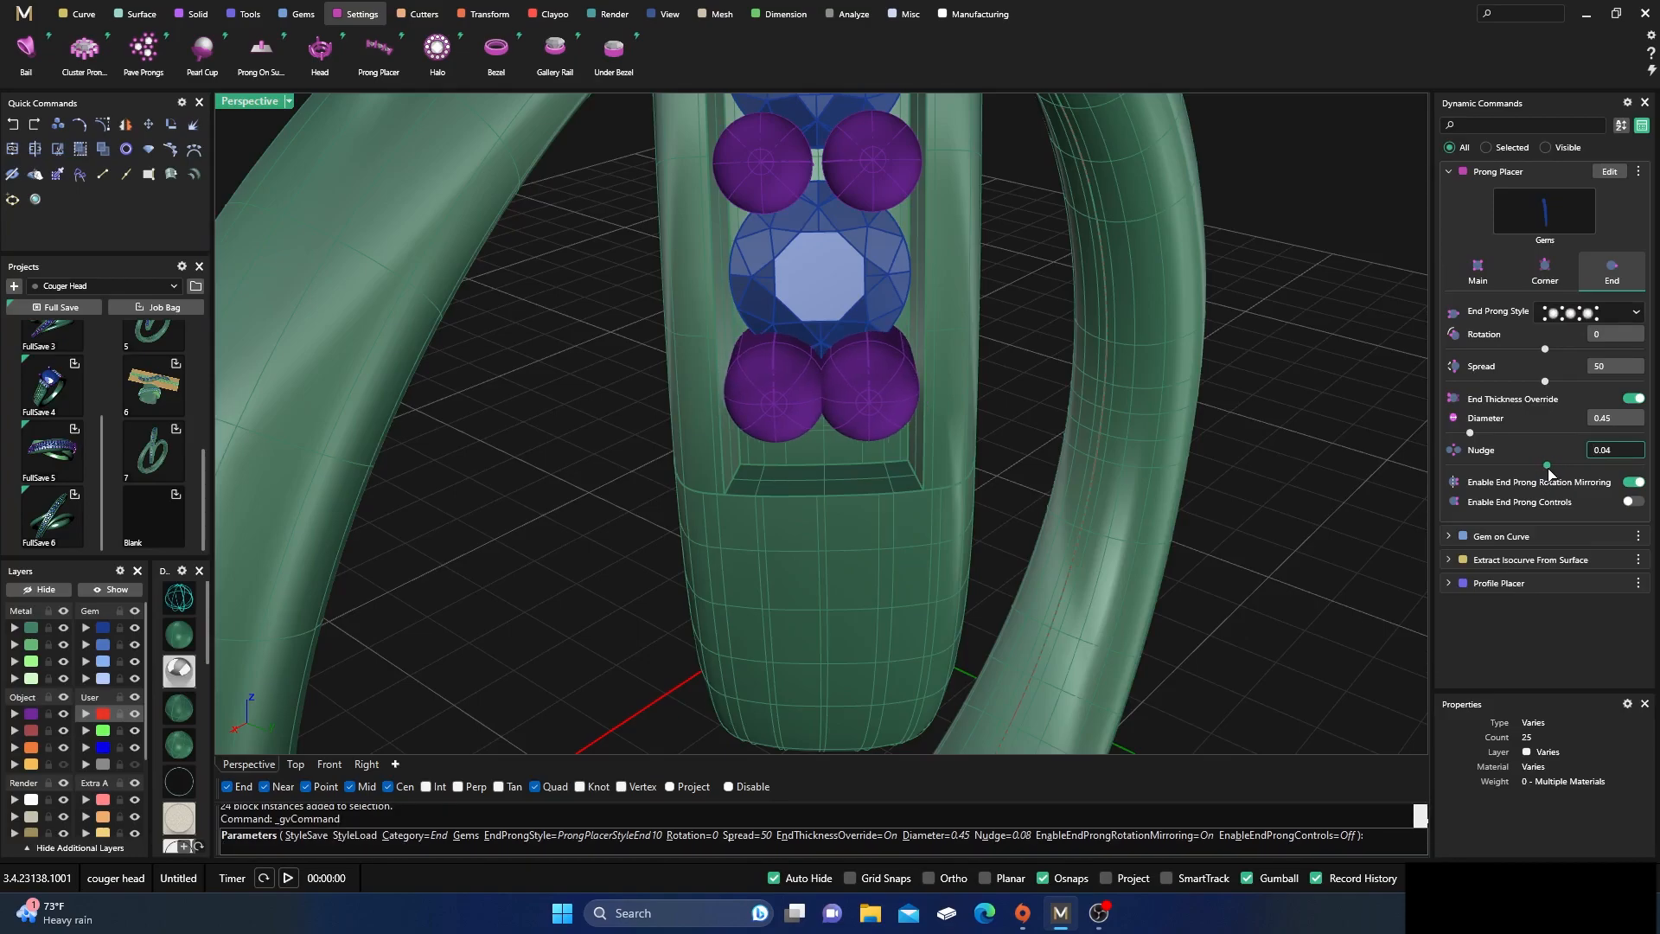
scroll(1072, 529, down, 5)
right_drag(1060, 494, 923, 606)
right_click(1050, 493)
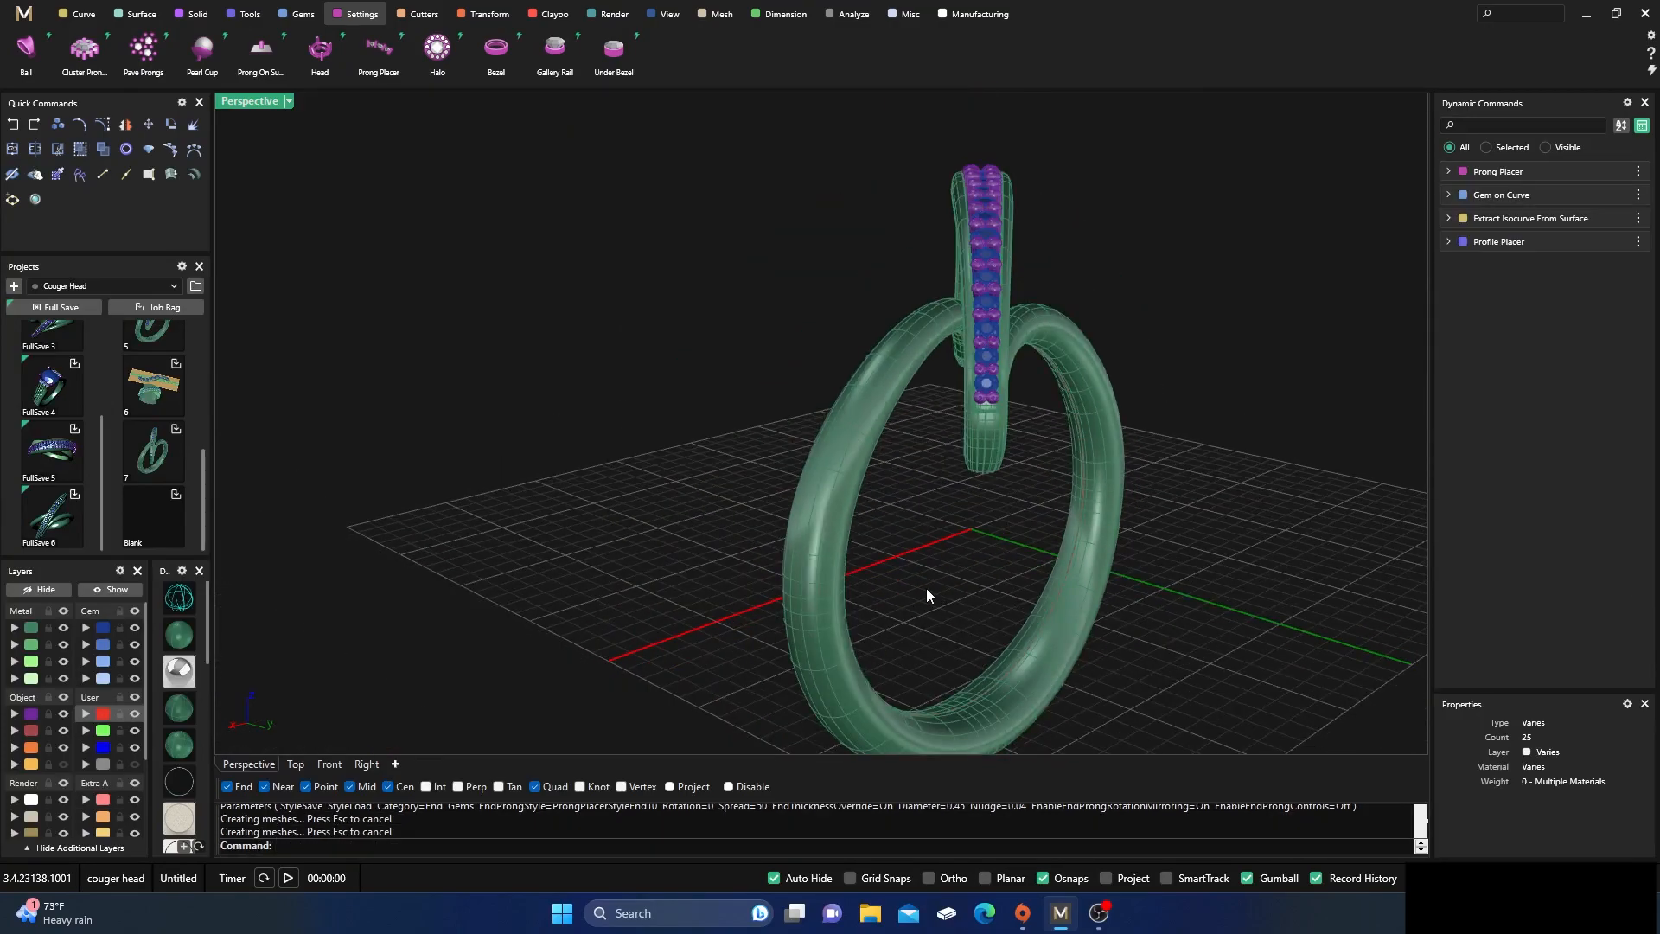
Select the whole row of gems on the upper arc and add cutters to them with Gem Cutter
scroll(690, 407, down, 3)
right_drag(690, 406, 802, 436)
scroll(790, 365, up, 6)
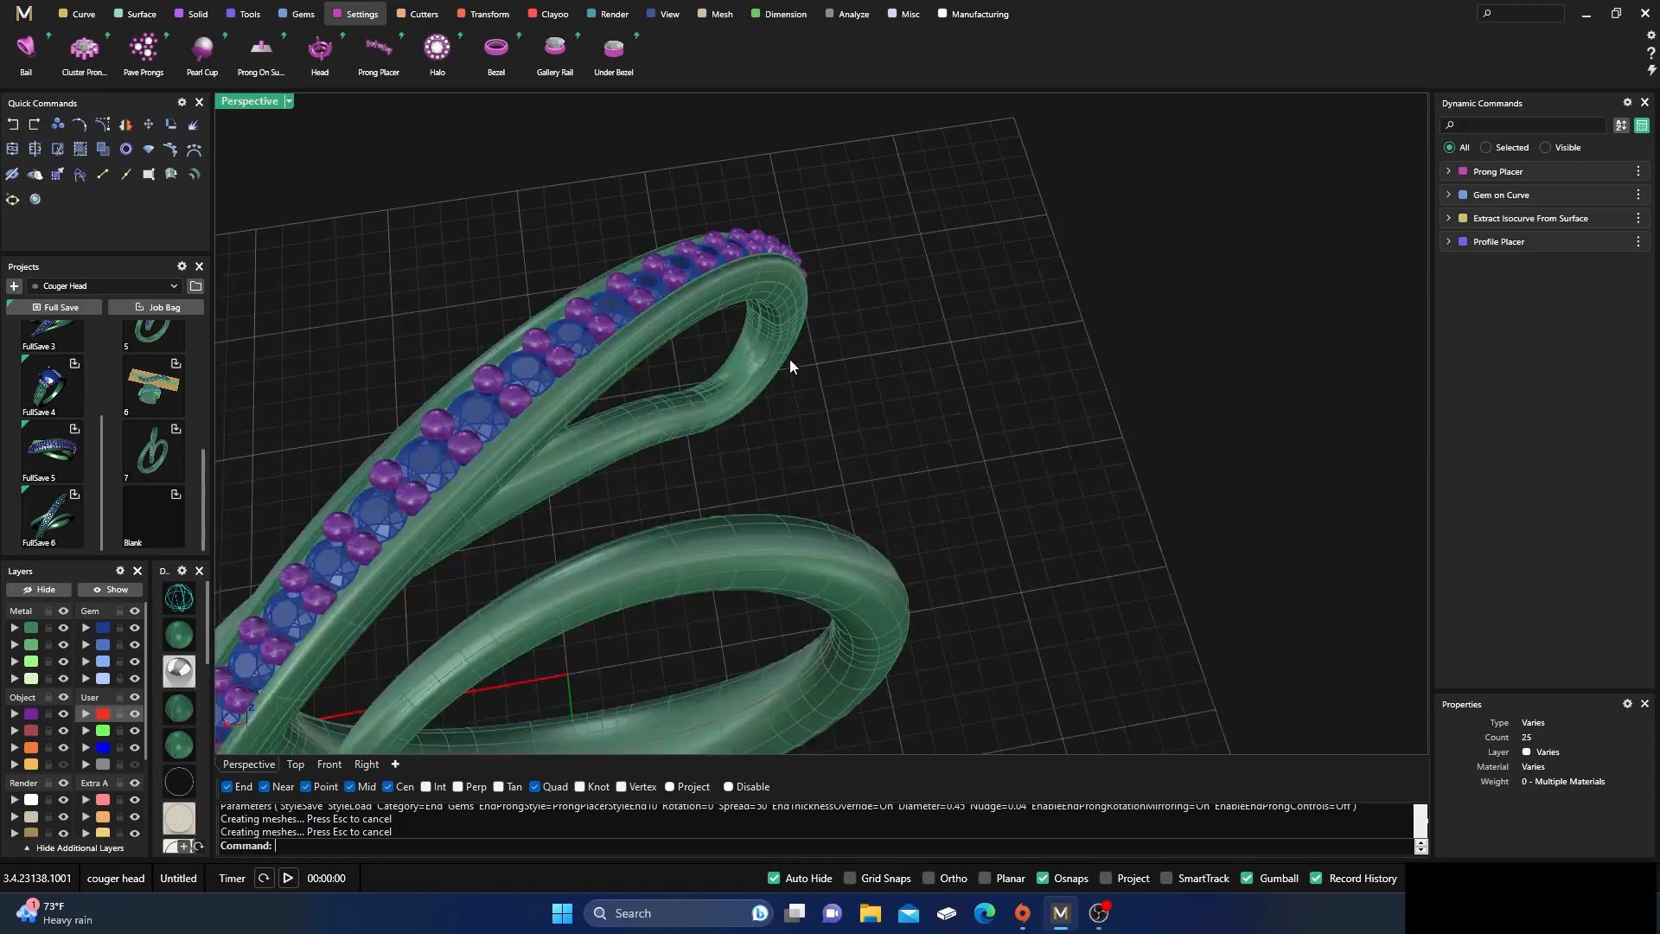
scroll(870, 380, down, 5)
scroll(806, 455, up, 4)
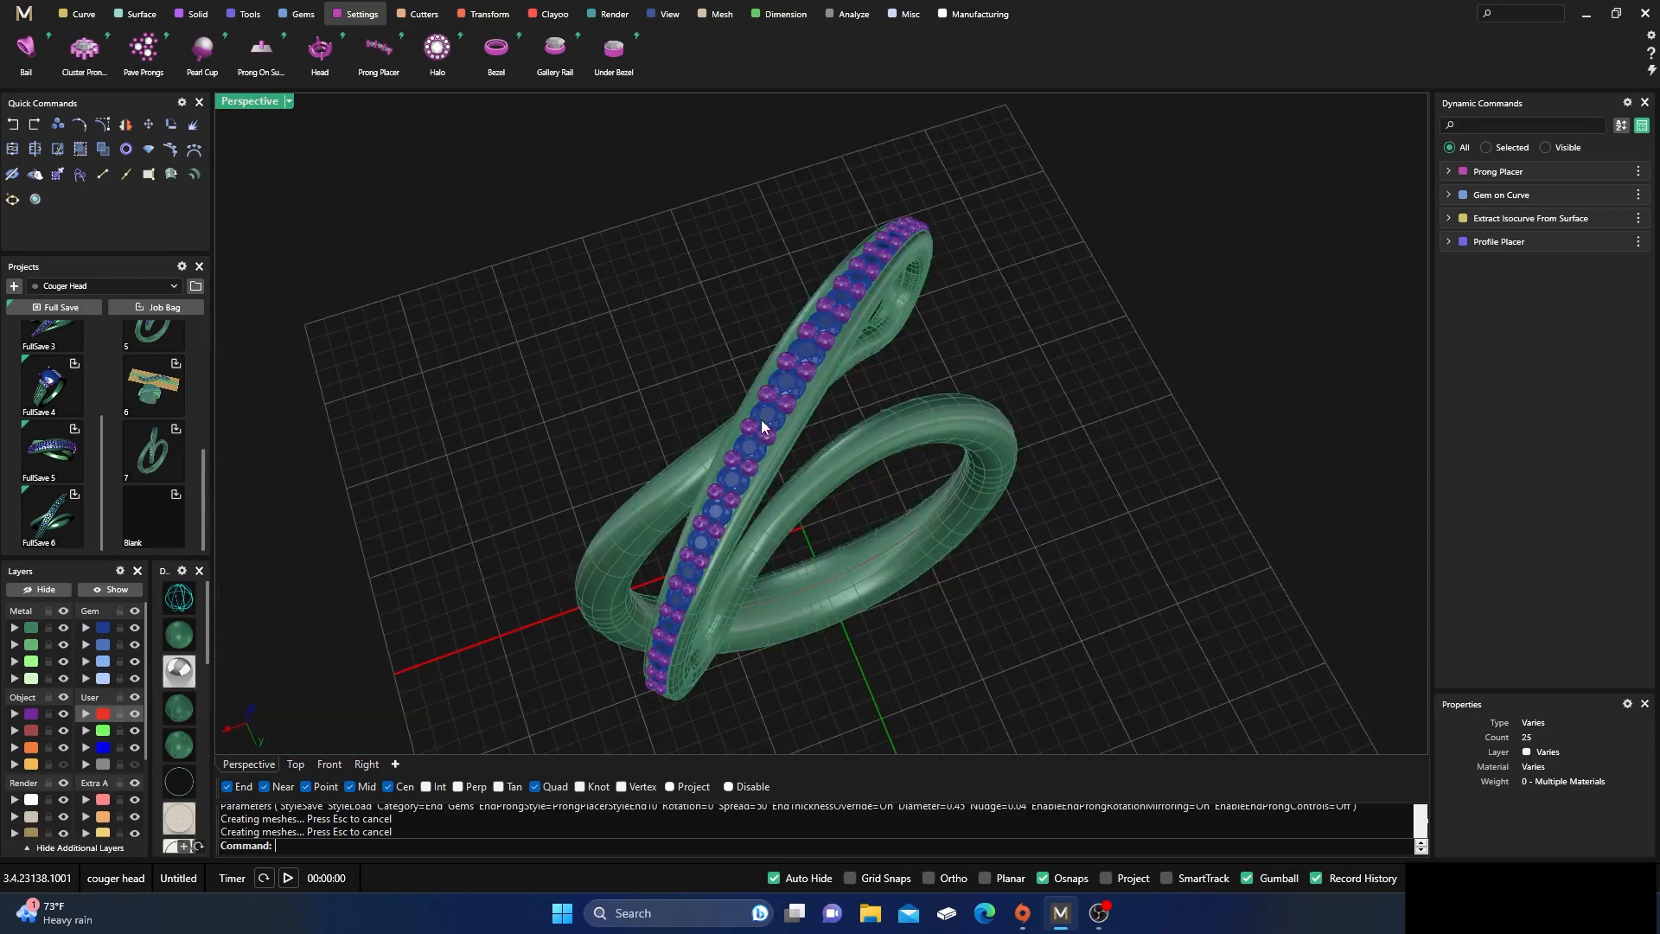
click(761, 418)
click(586, 352)
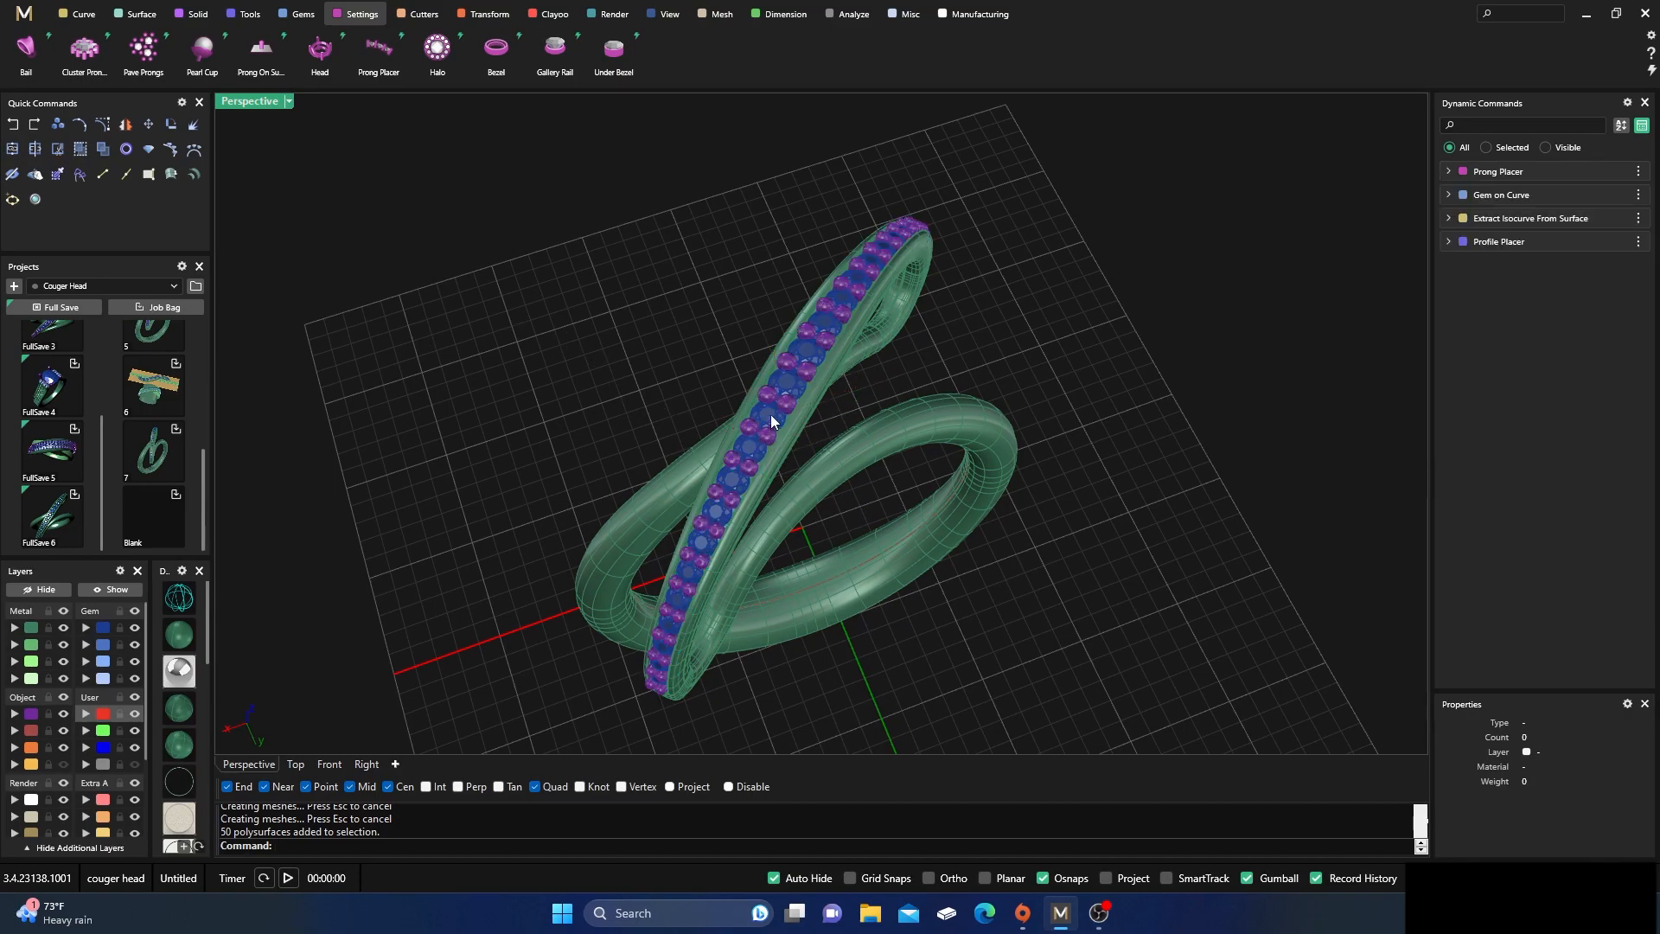
click(771, 417)
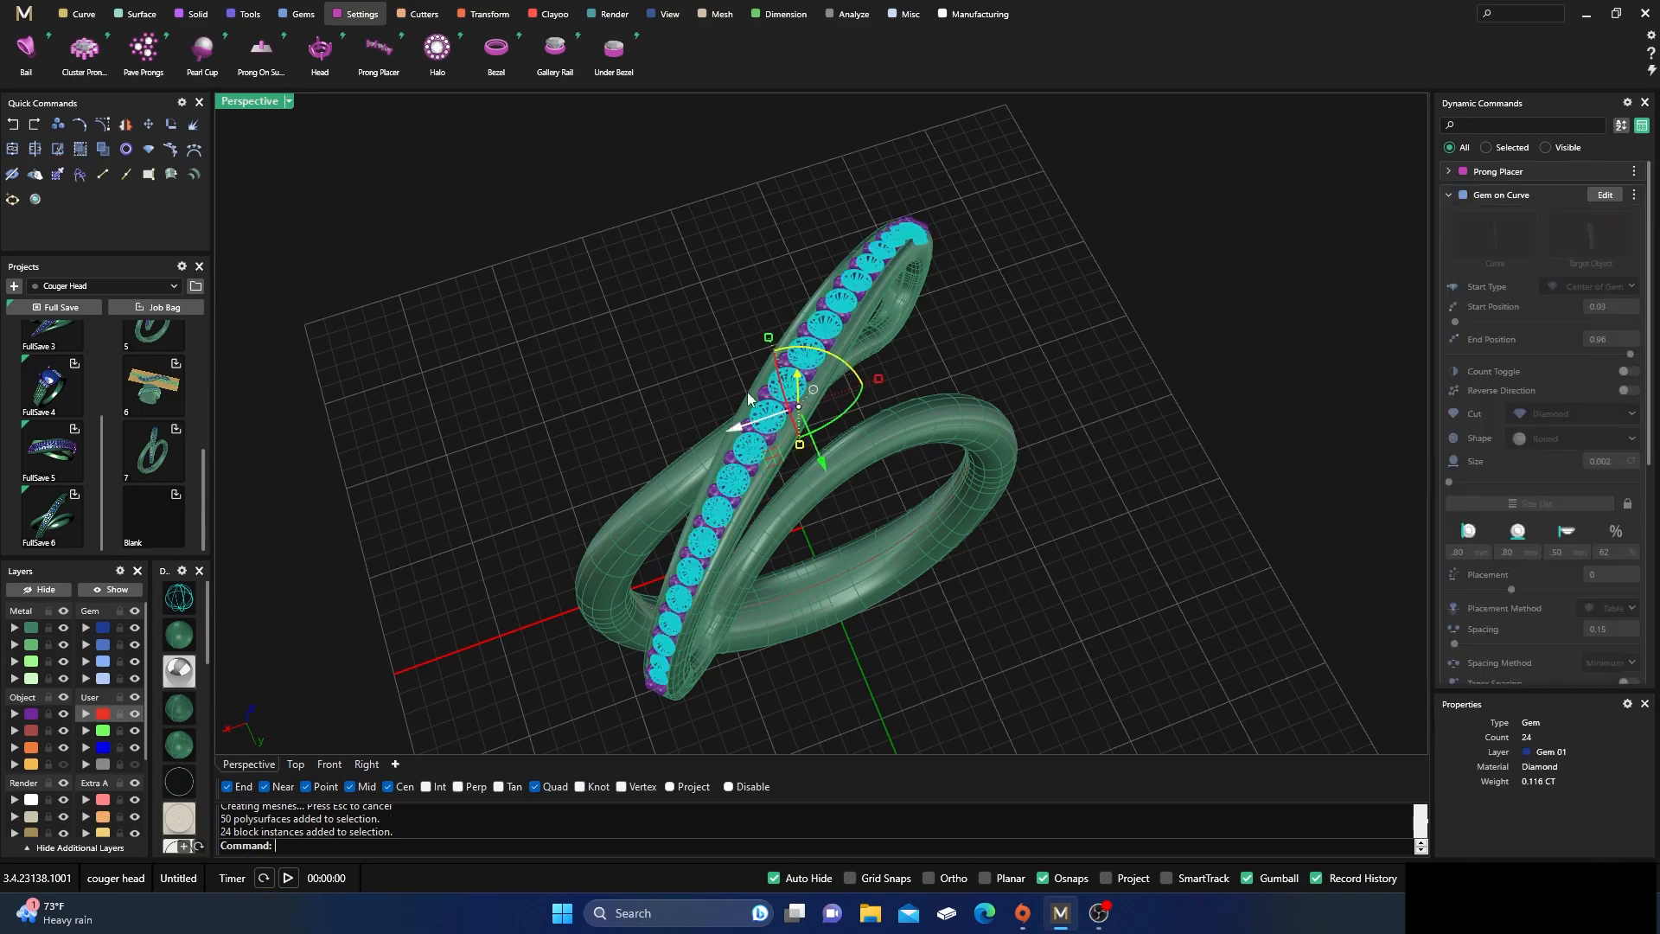
click(413, 16)
click(272, 64)
right_drag(735, 505, 791, 459)
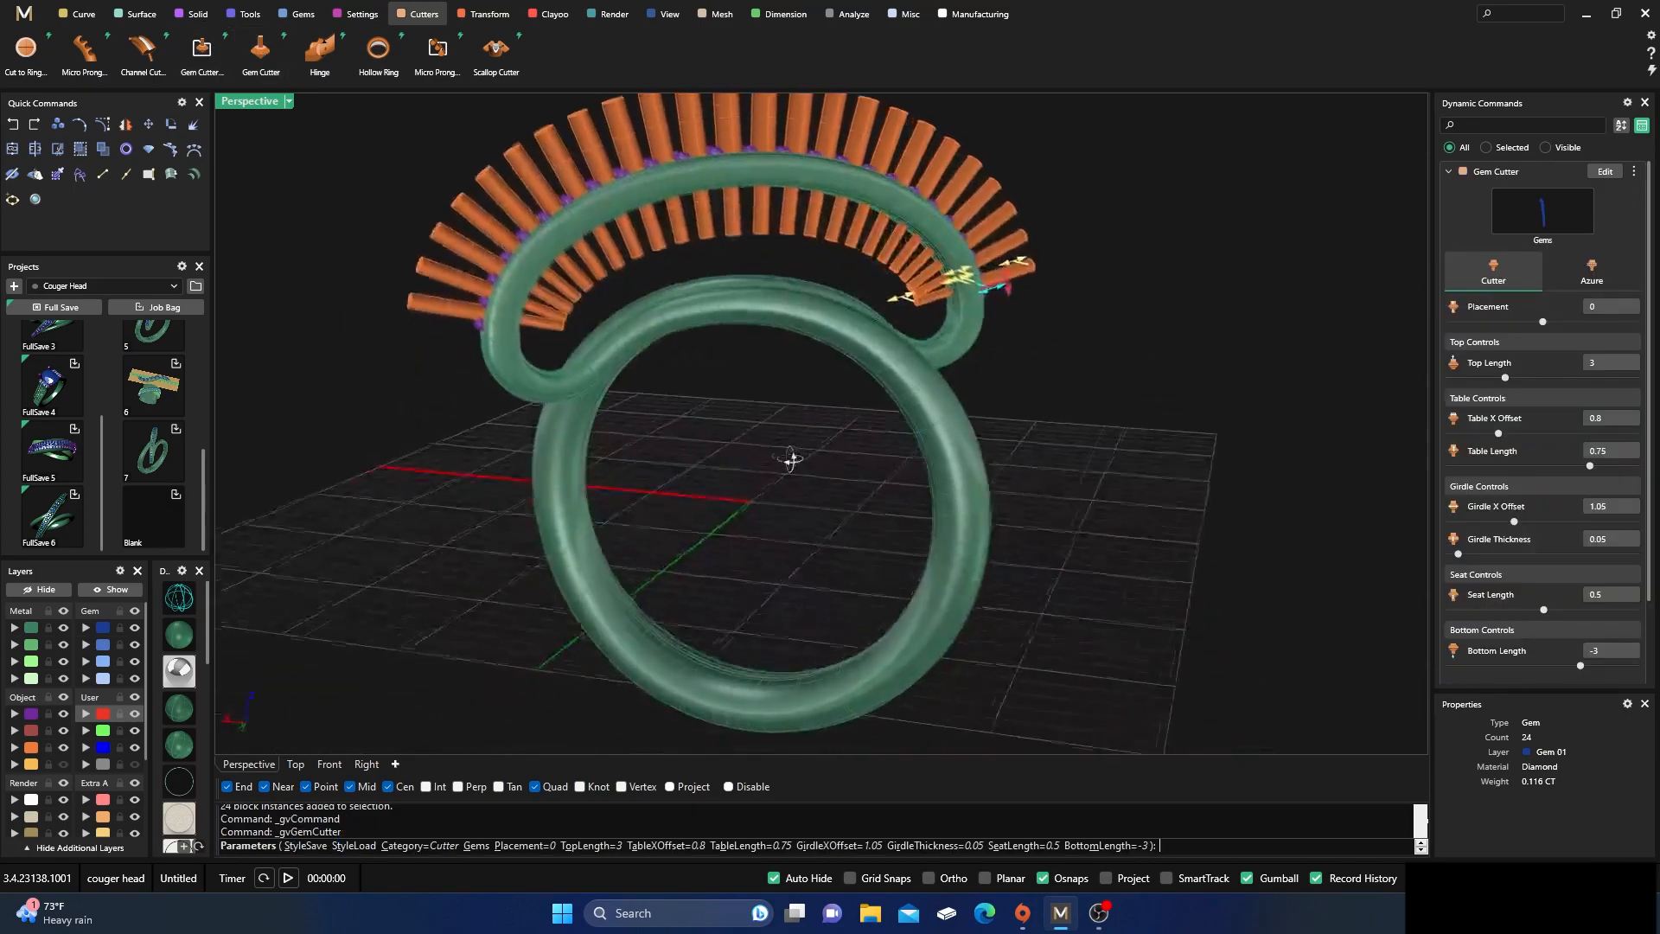
Using wireframe display, set the gem cutters' bottom length to -1.72 and seat length to 0.35, accept them, and restore the shaded display
scroll(1090, 256, up, 5)
click(179, 597)
scroll(780, 349, up, 6)
right_drag(781, 349, 852, 412)
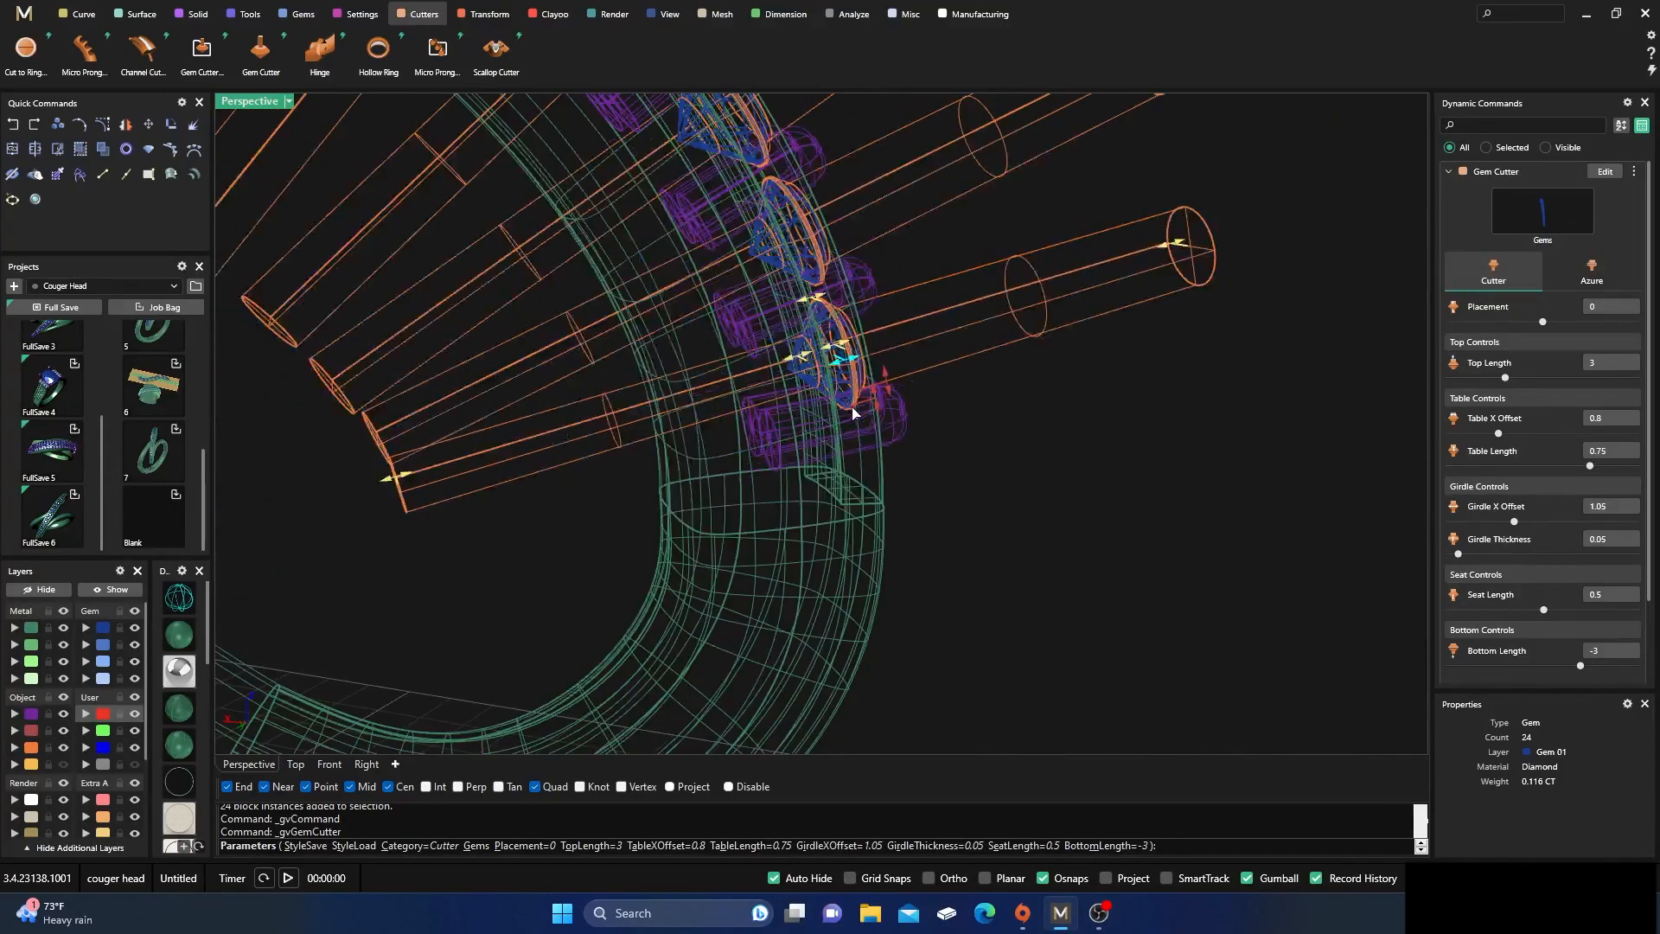
drag(406, 475, 576, 423)
mouse_move(803, 360)
mouse_down()
mouse_move(819, 359)
mouse_move(800, 360)
mouse_up()
right_drag(895, 386, 737, 469)
right_click(737, 470)
scroll(736, 469, down, 9)
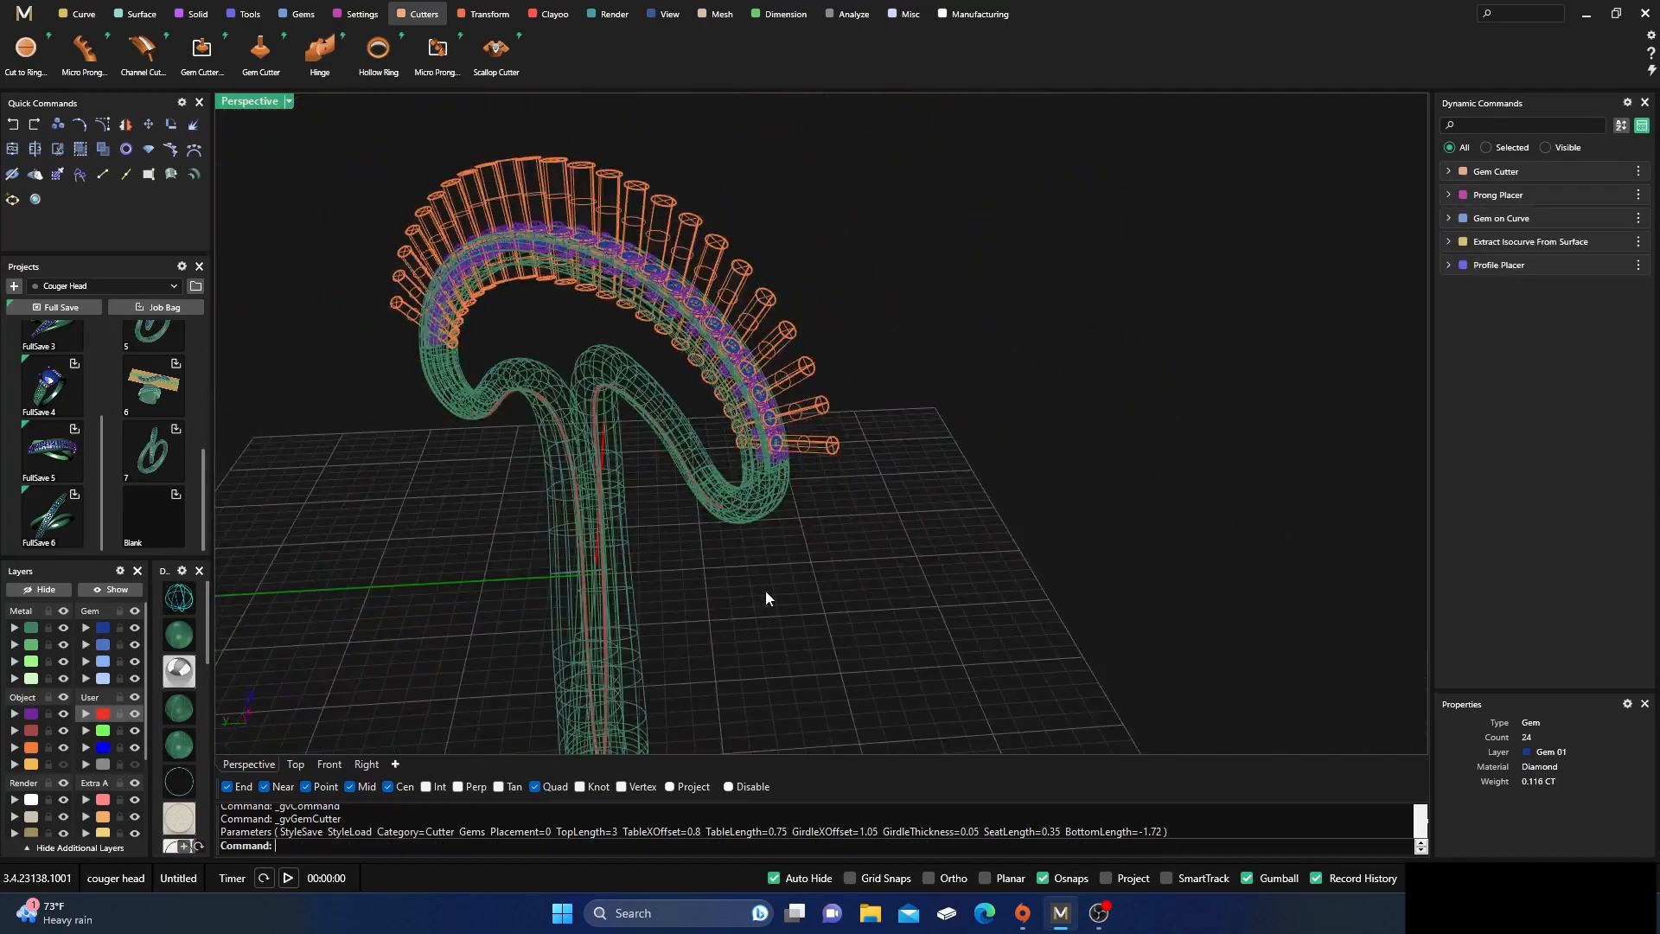
click(179, 636)
Examine the gem cutters from several angles, checking how they pass through the upper arc and sit between the prongs
mouse_move(799, 512)
right_down()
mouse_move(796, 600)
mouse_move(848, 511)
mouse_move(721, 469)
mouse_move(785, 492)
mouse_move(709, 525)
right_up()
scroll(721, 469, up, 5)
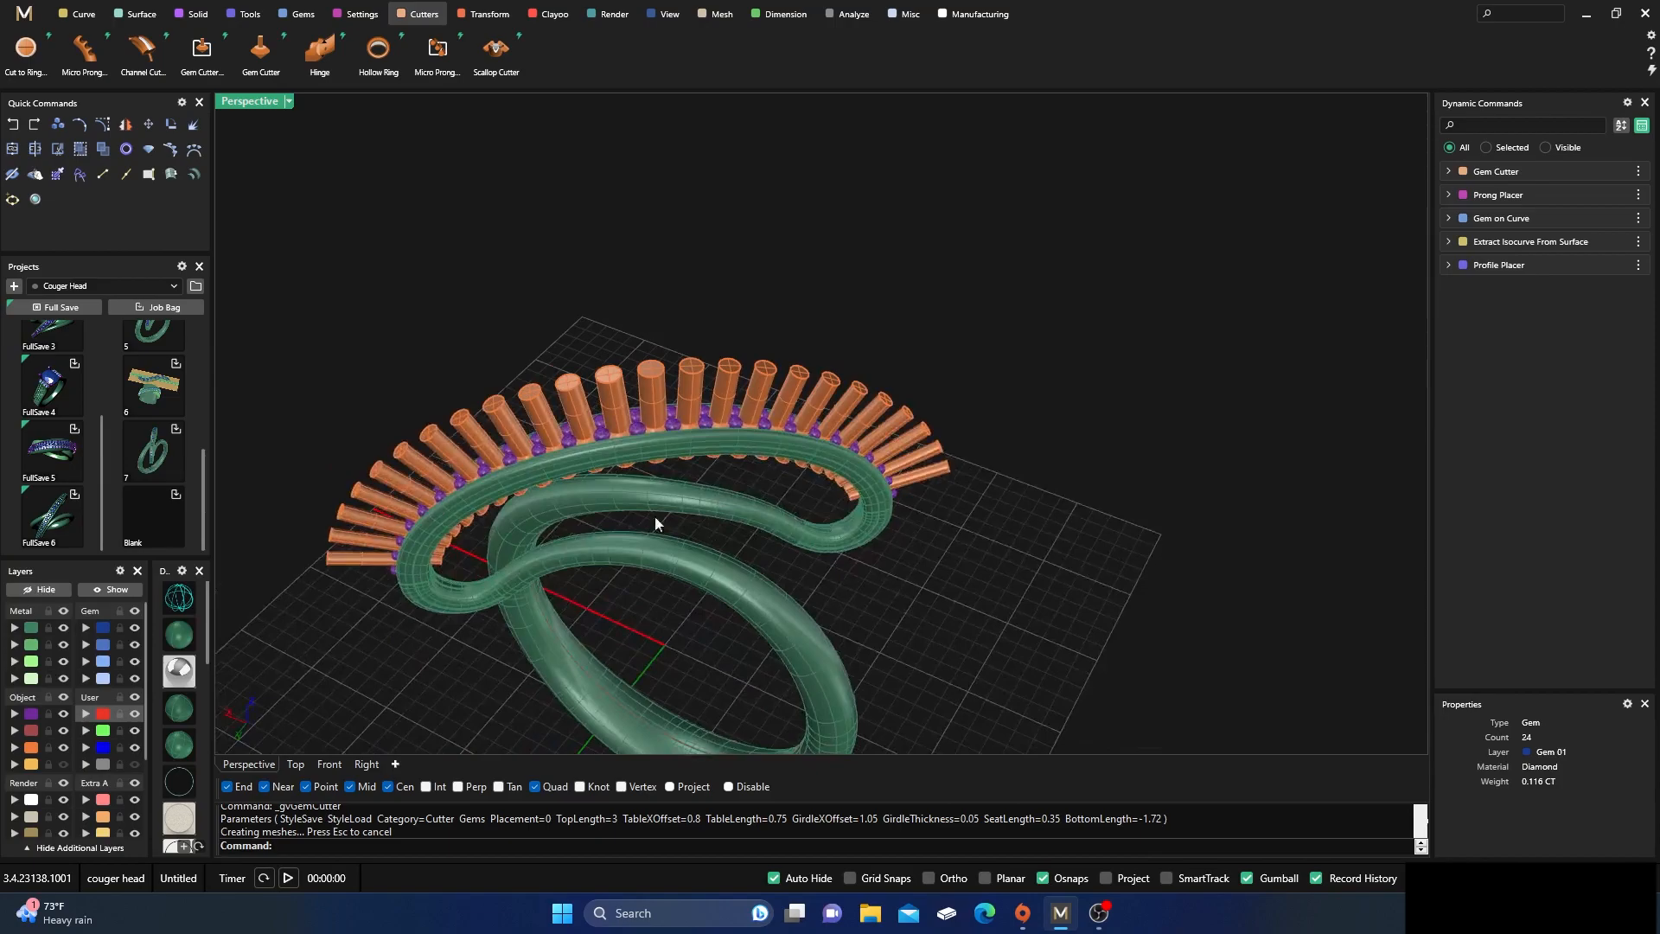
scroll(580, 446, up, 3)
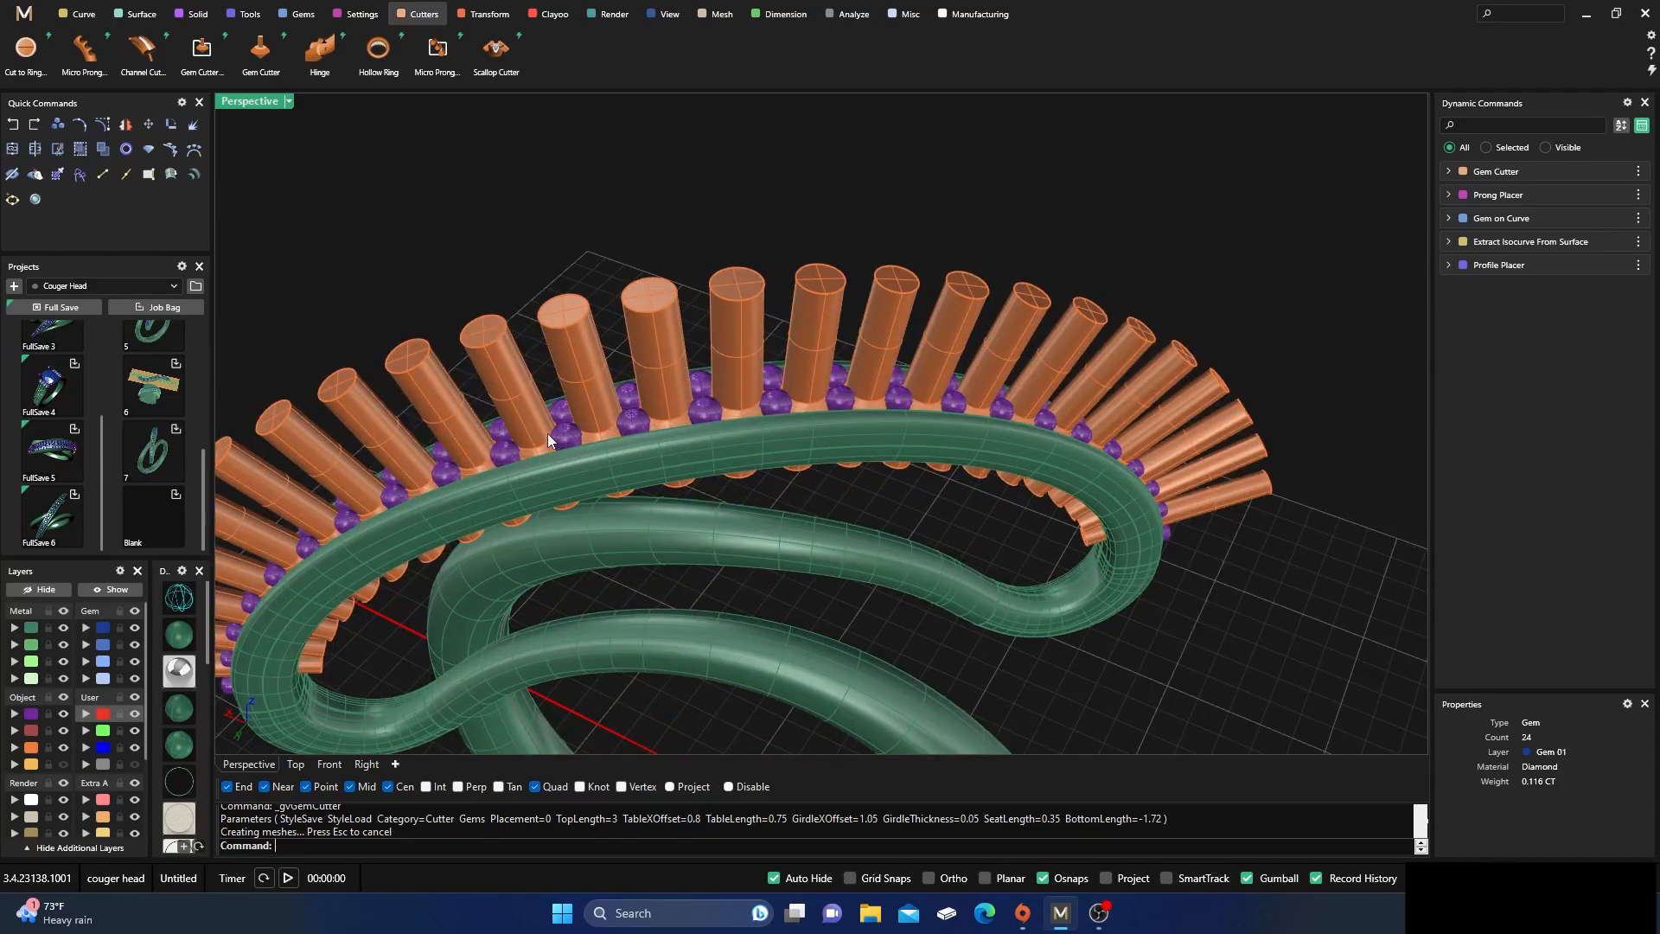
right_drag(630, 399, 682, 375)
scroll(677, 392, down, 5)
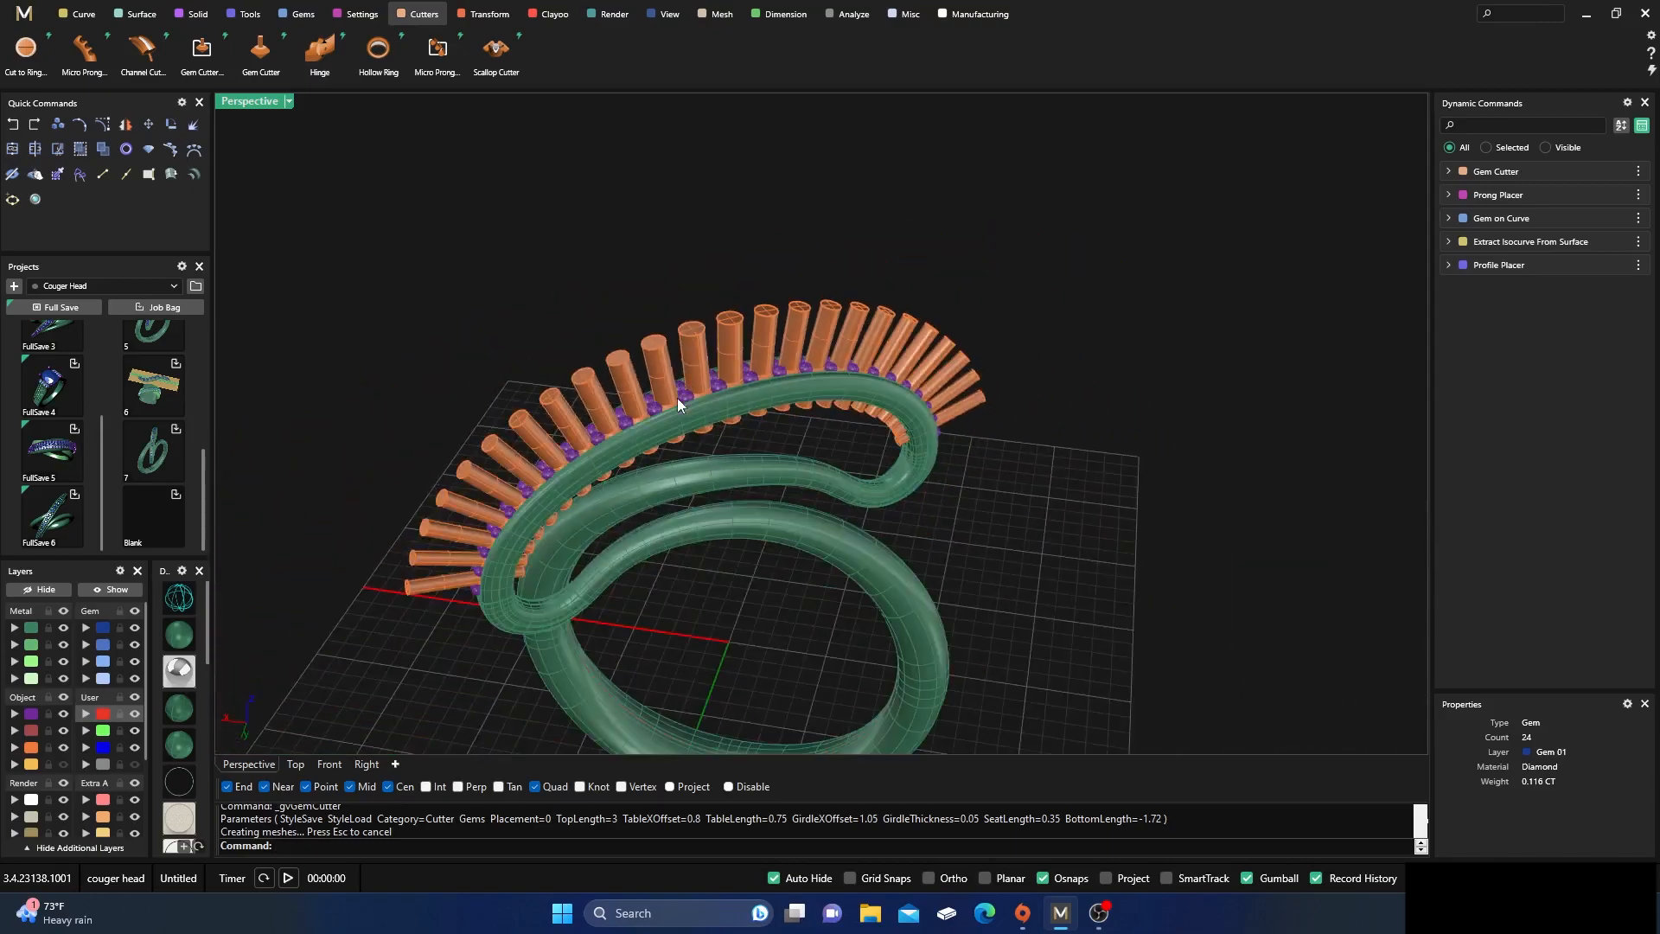
scroll(666, 406, up, 4)
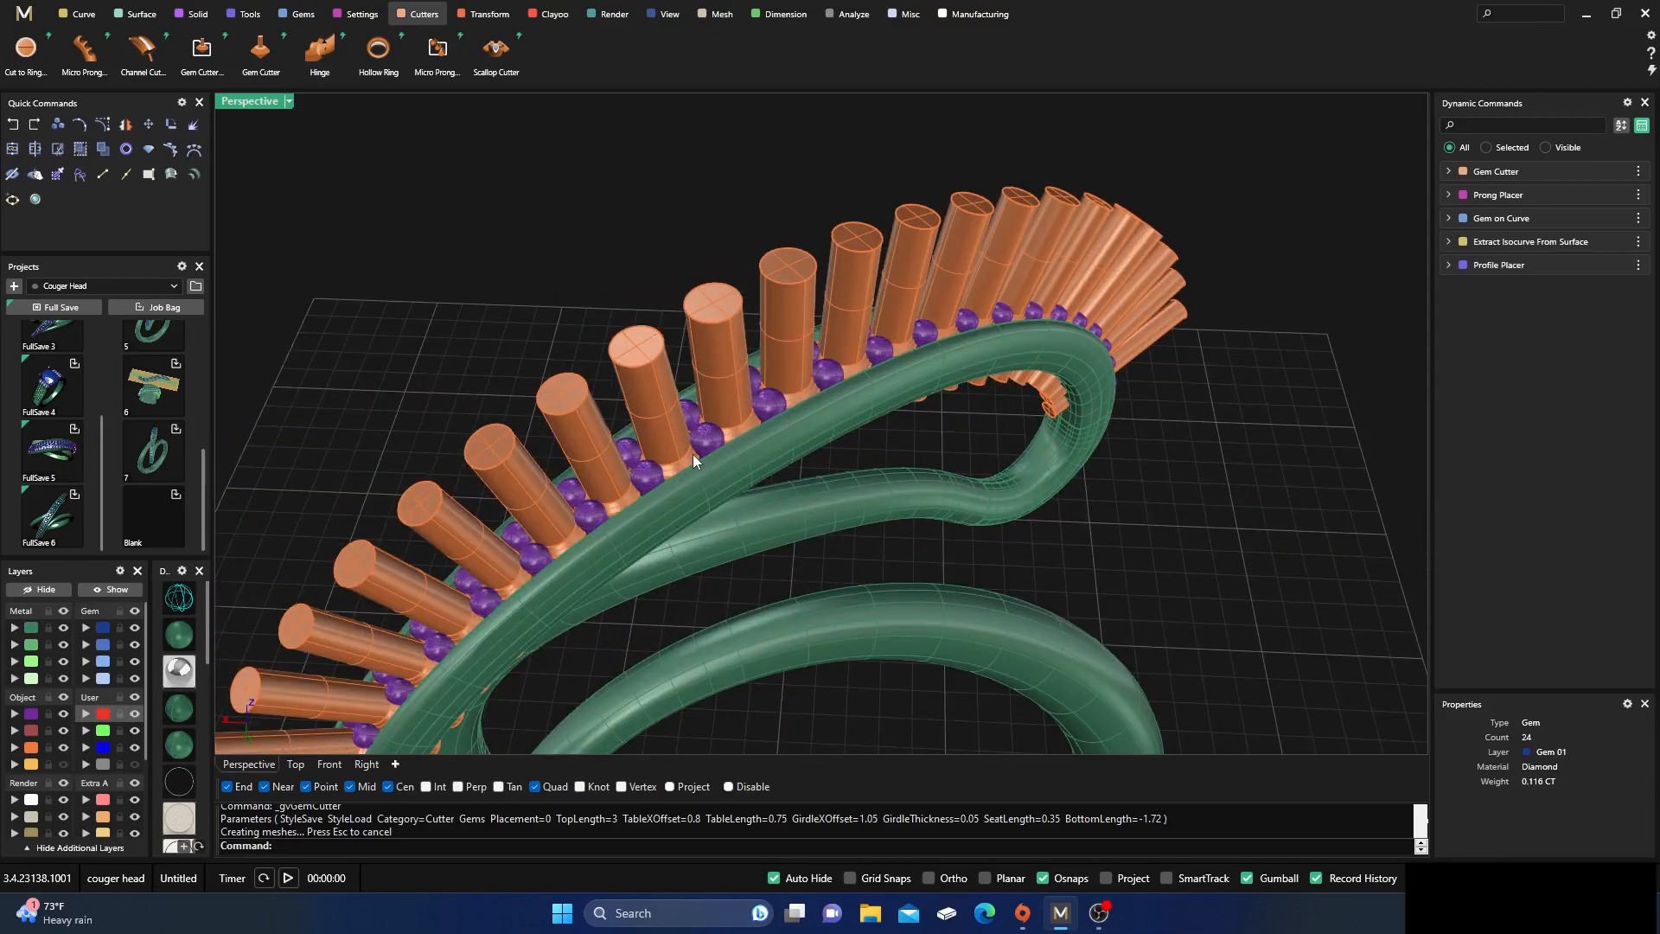
scroll(697, 454, down, 5)
mouse_move(662, 490)
right_down()
mouse_move(626, 505)
mouse_move(657, 501)
right_up()
scroll(626, 505, up, 4)
scroll(631, 515, down, 4)
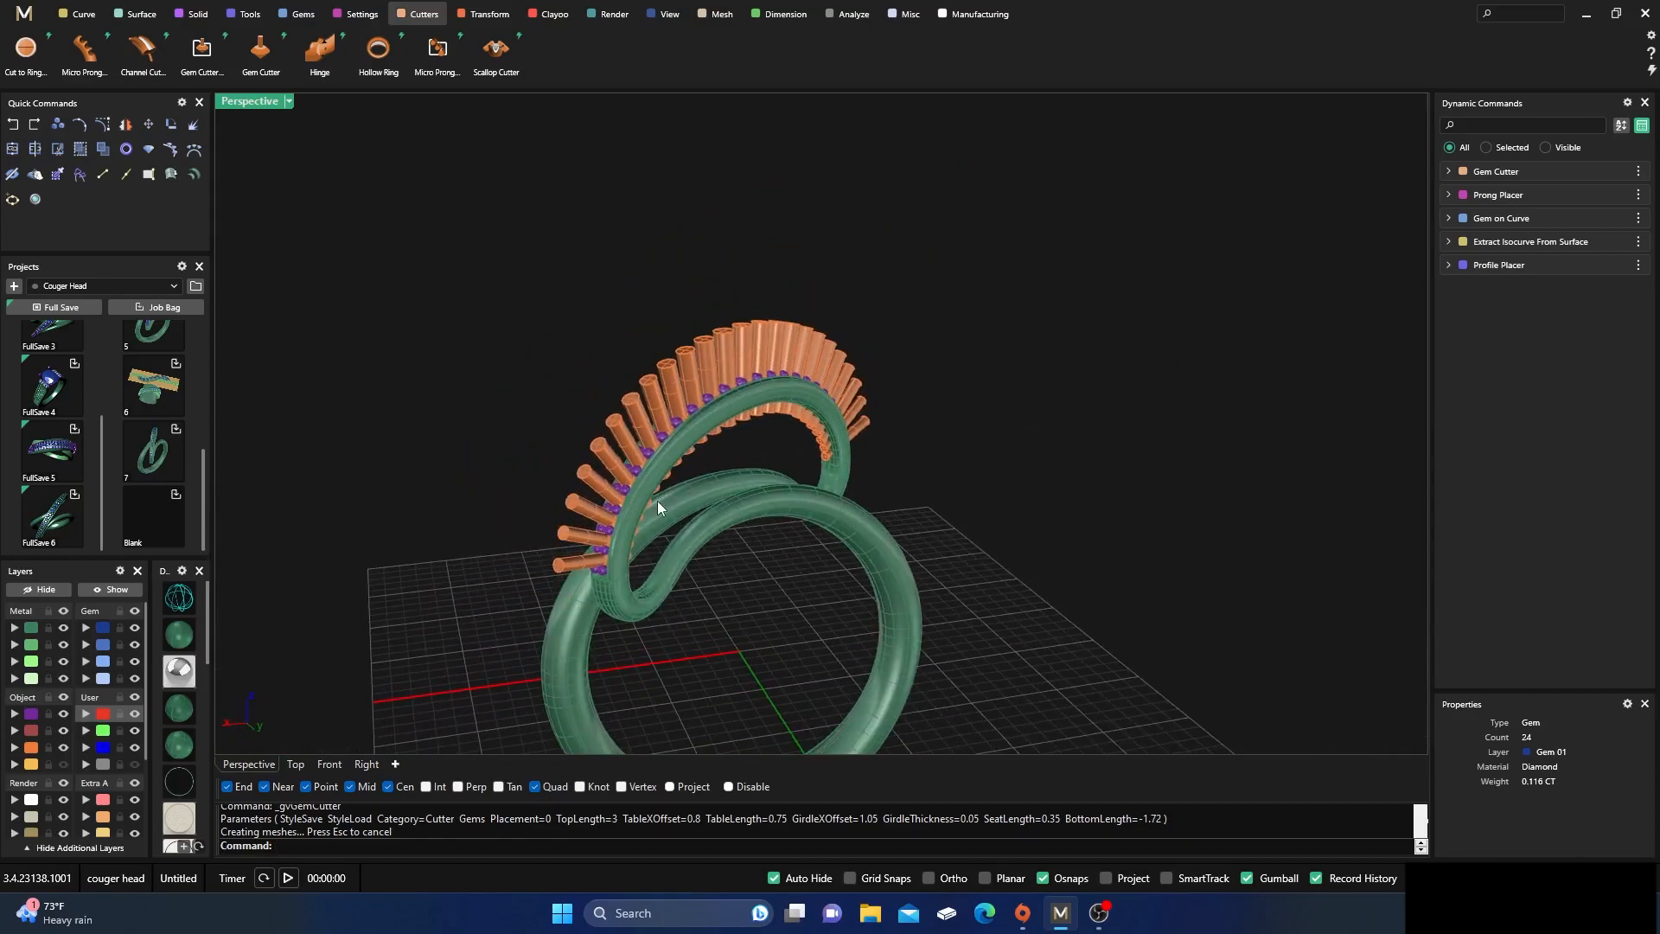
scroll(652, 500, up, 5)
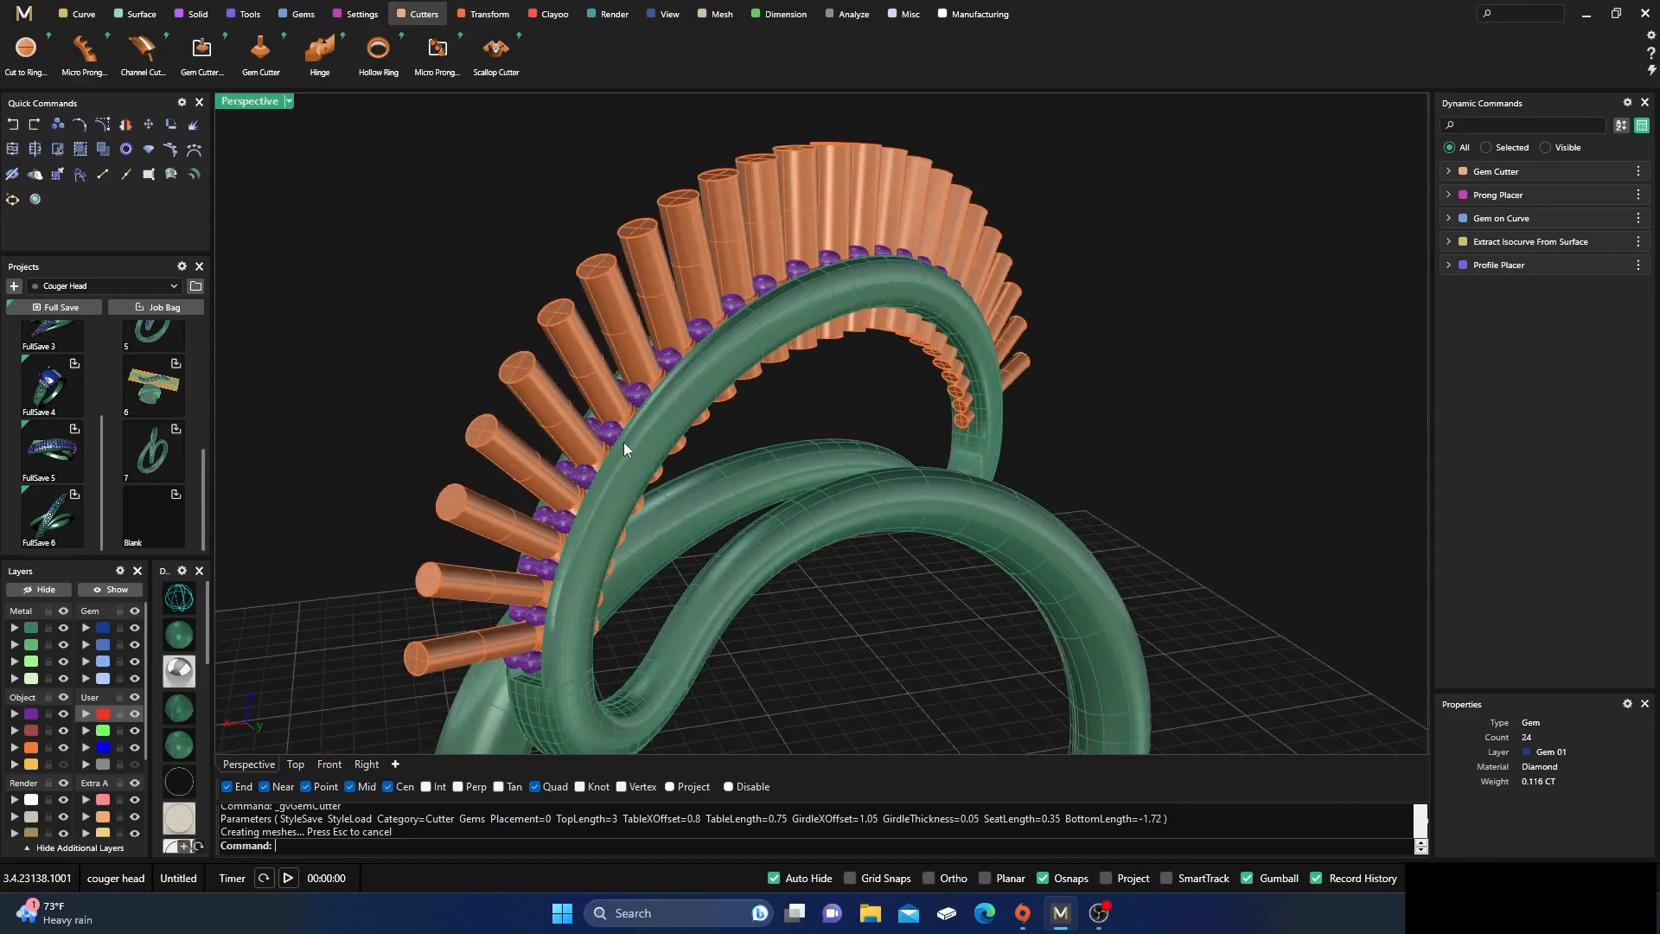
scroll(624, 443, down, 4)
right_drag(642, 517, 646, 501)
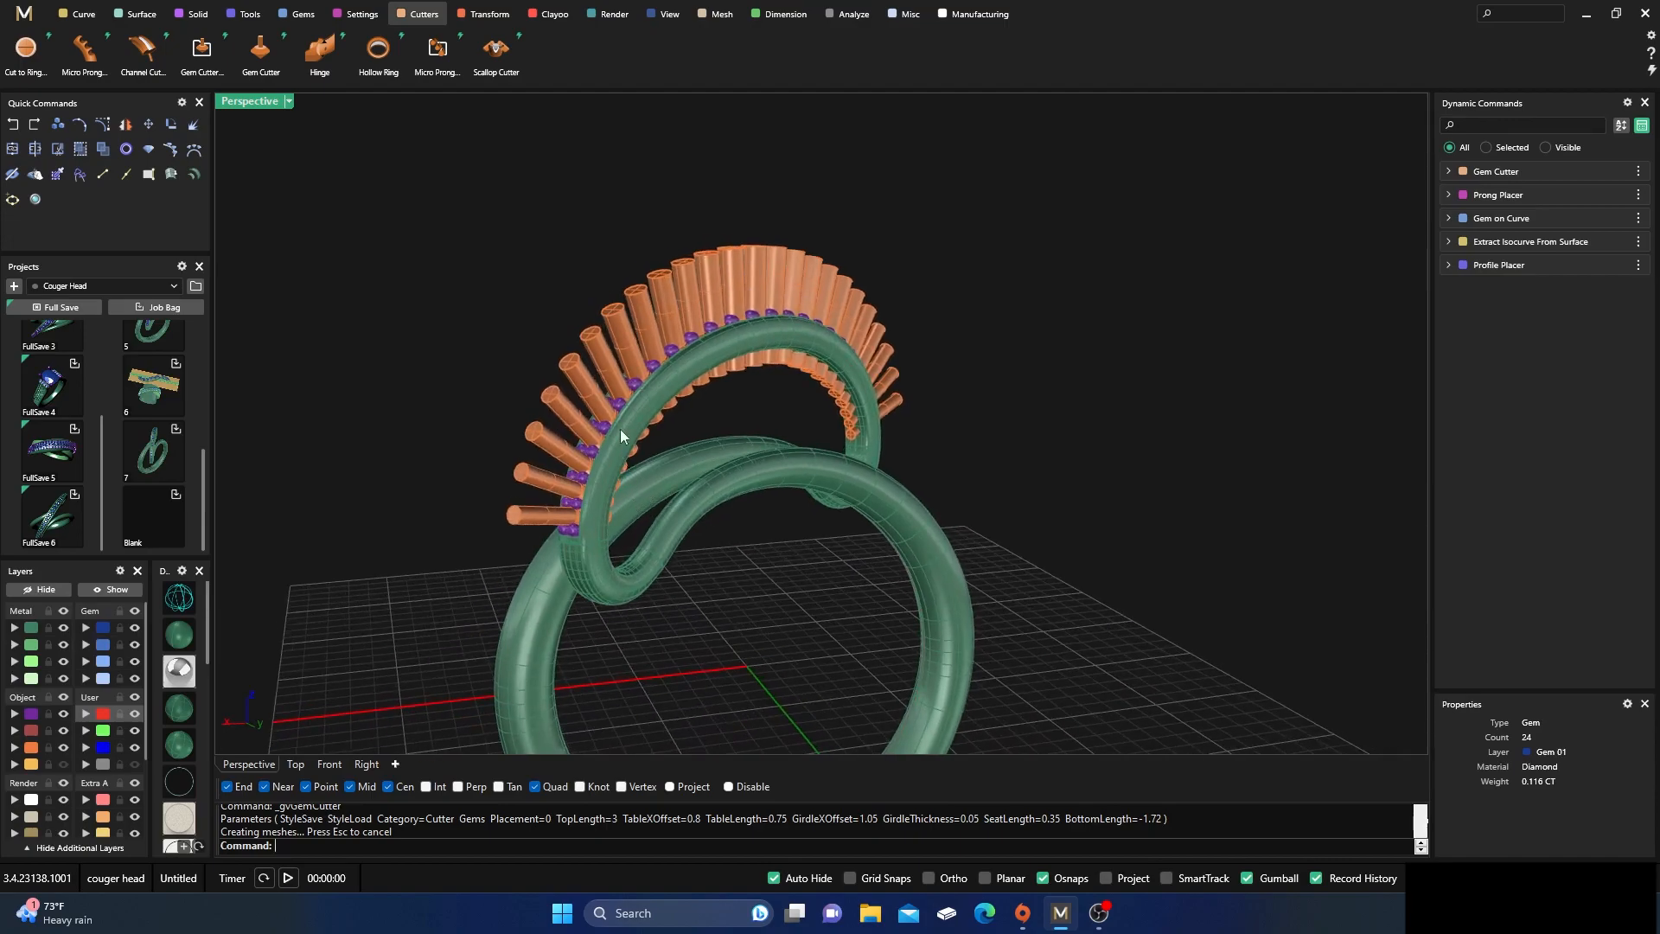
scroll(619, 420, up, 3)
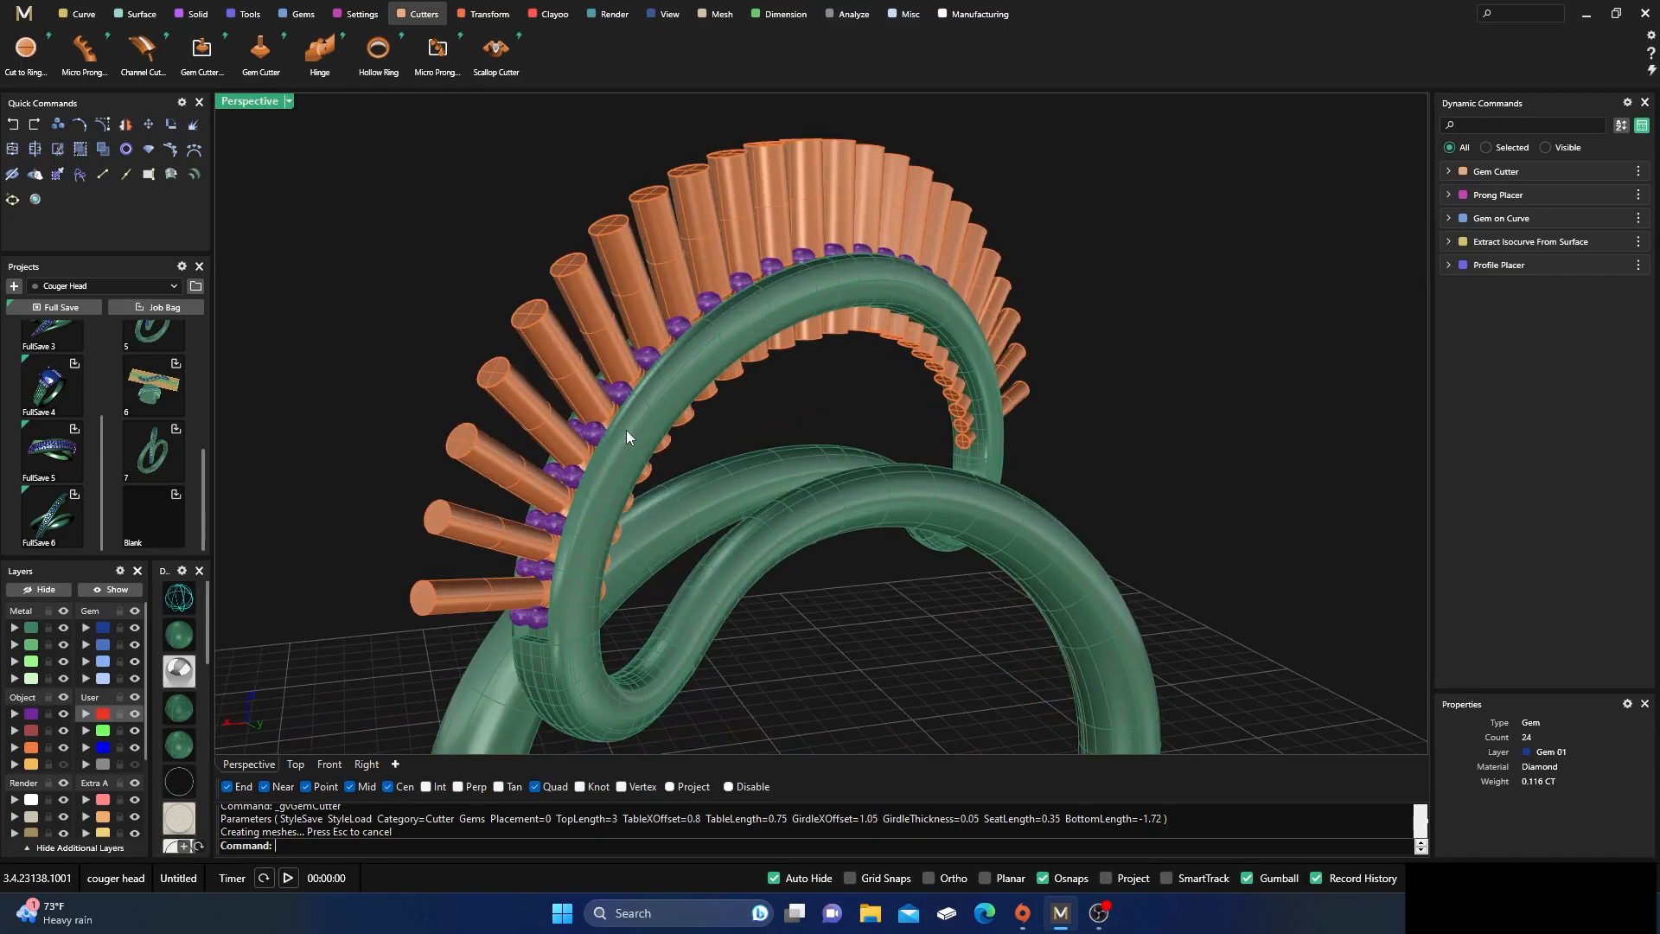
scroll(758, 418, down, 4)
mouse_move(786, 407)
right_down()
mouse_move(804, 424)
mouse_move(805, 410)
right_up()
scroll(730, 483, up, 2)
scroll(849, 299, down, 6)
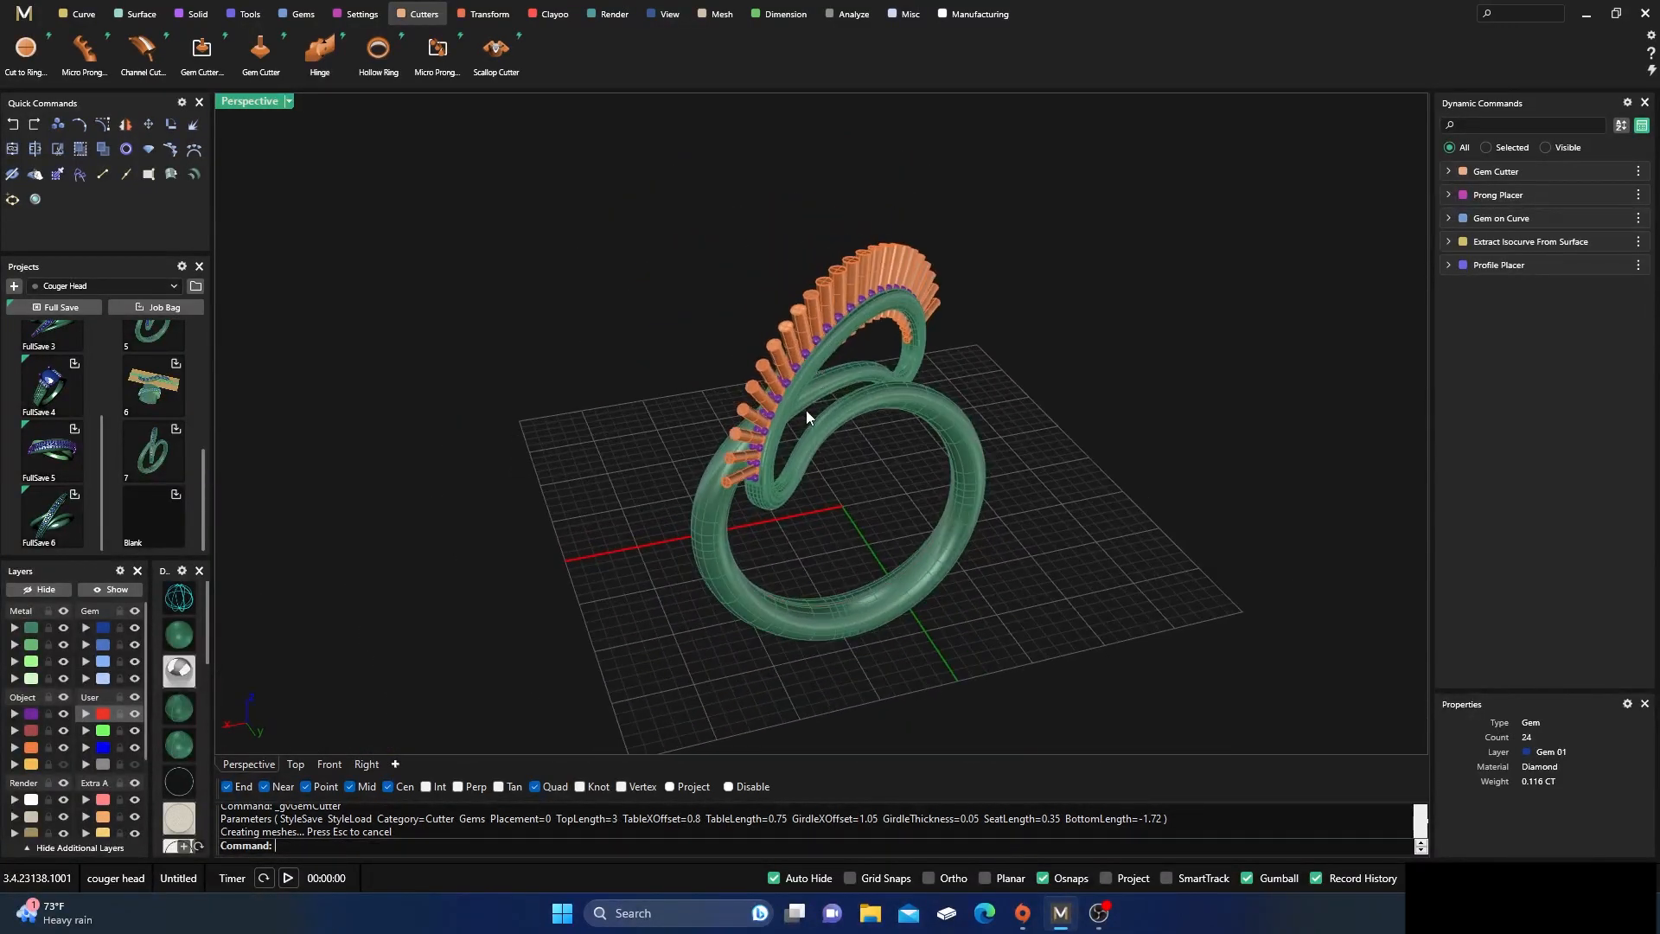
Subtract the gem cutters from the ring body with Boolean Difference
scroll(805, 417, up, 2)
scroll(749, 457, up, 3)
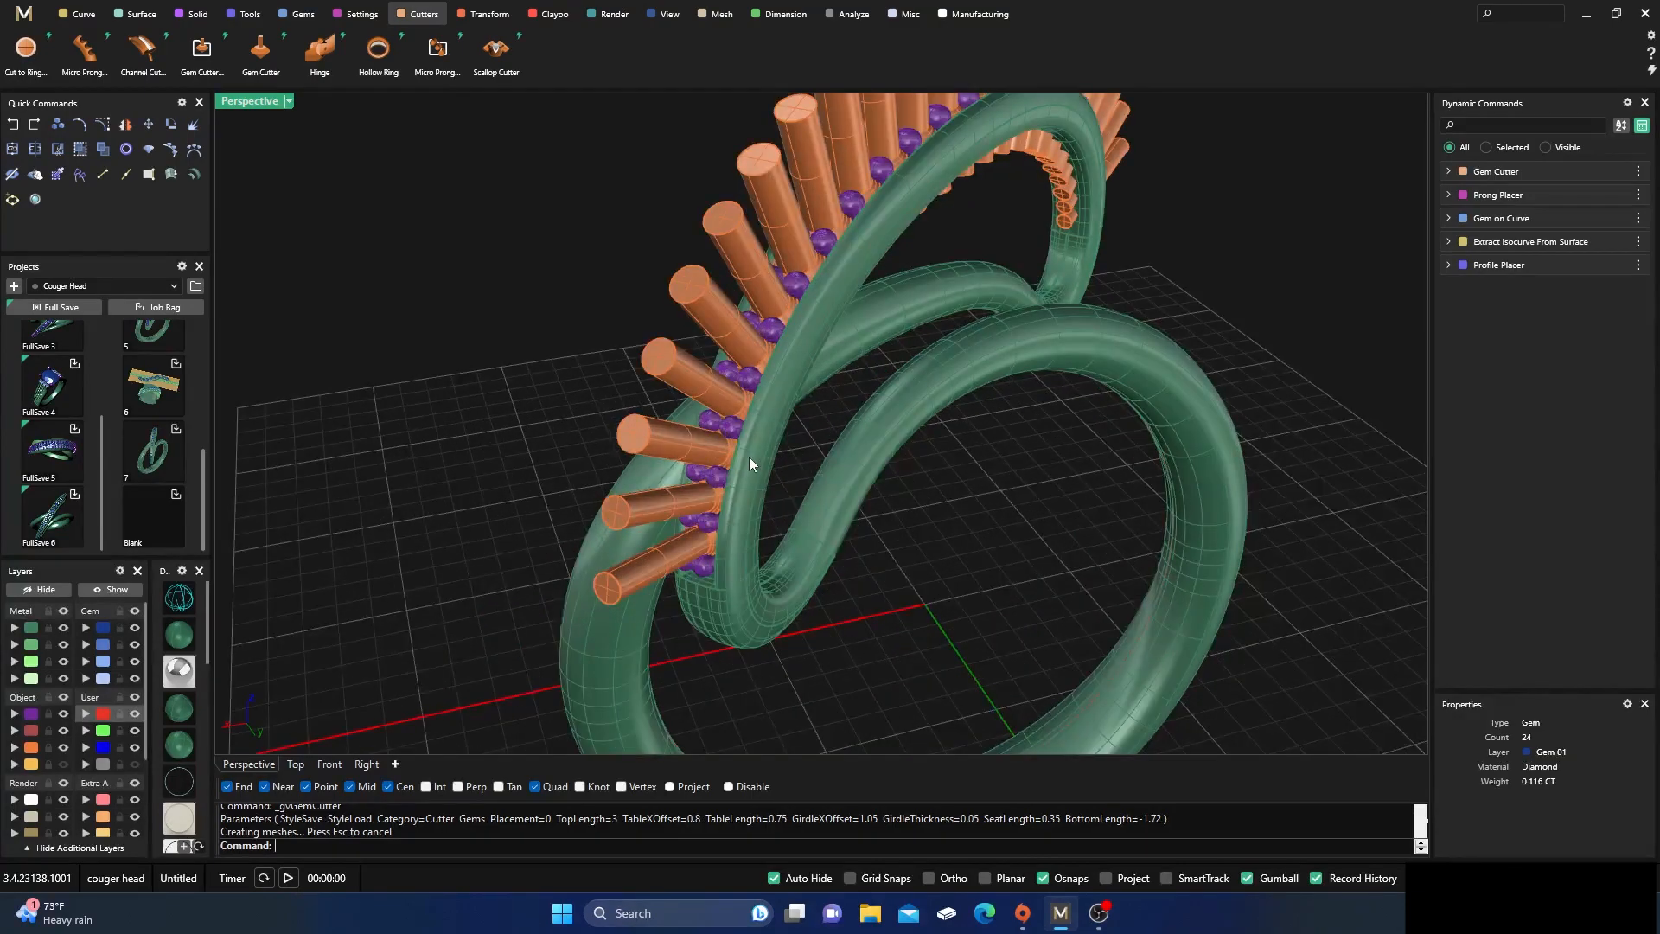
click(748, 457)
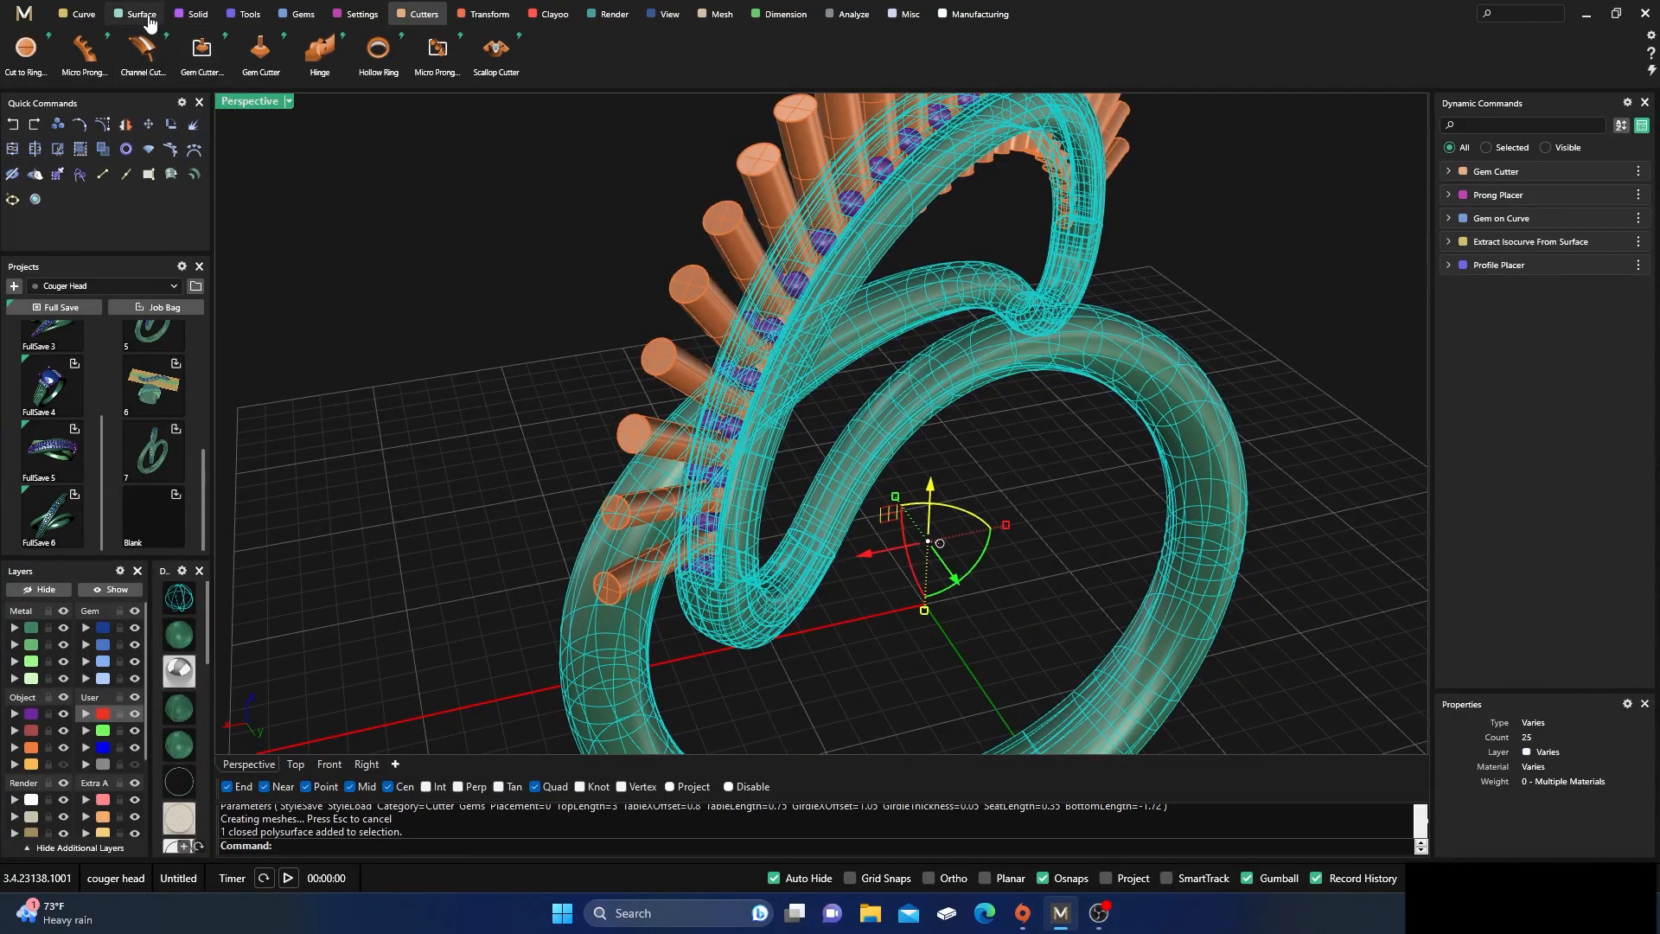
click(198, 17)
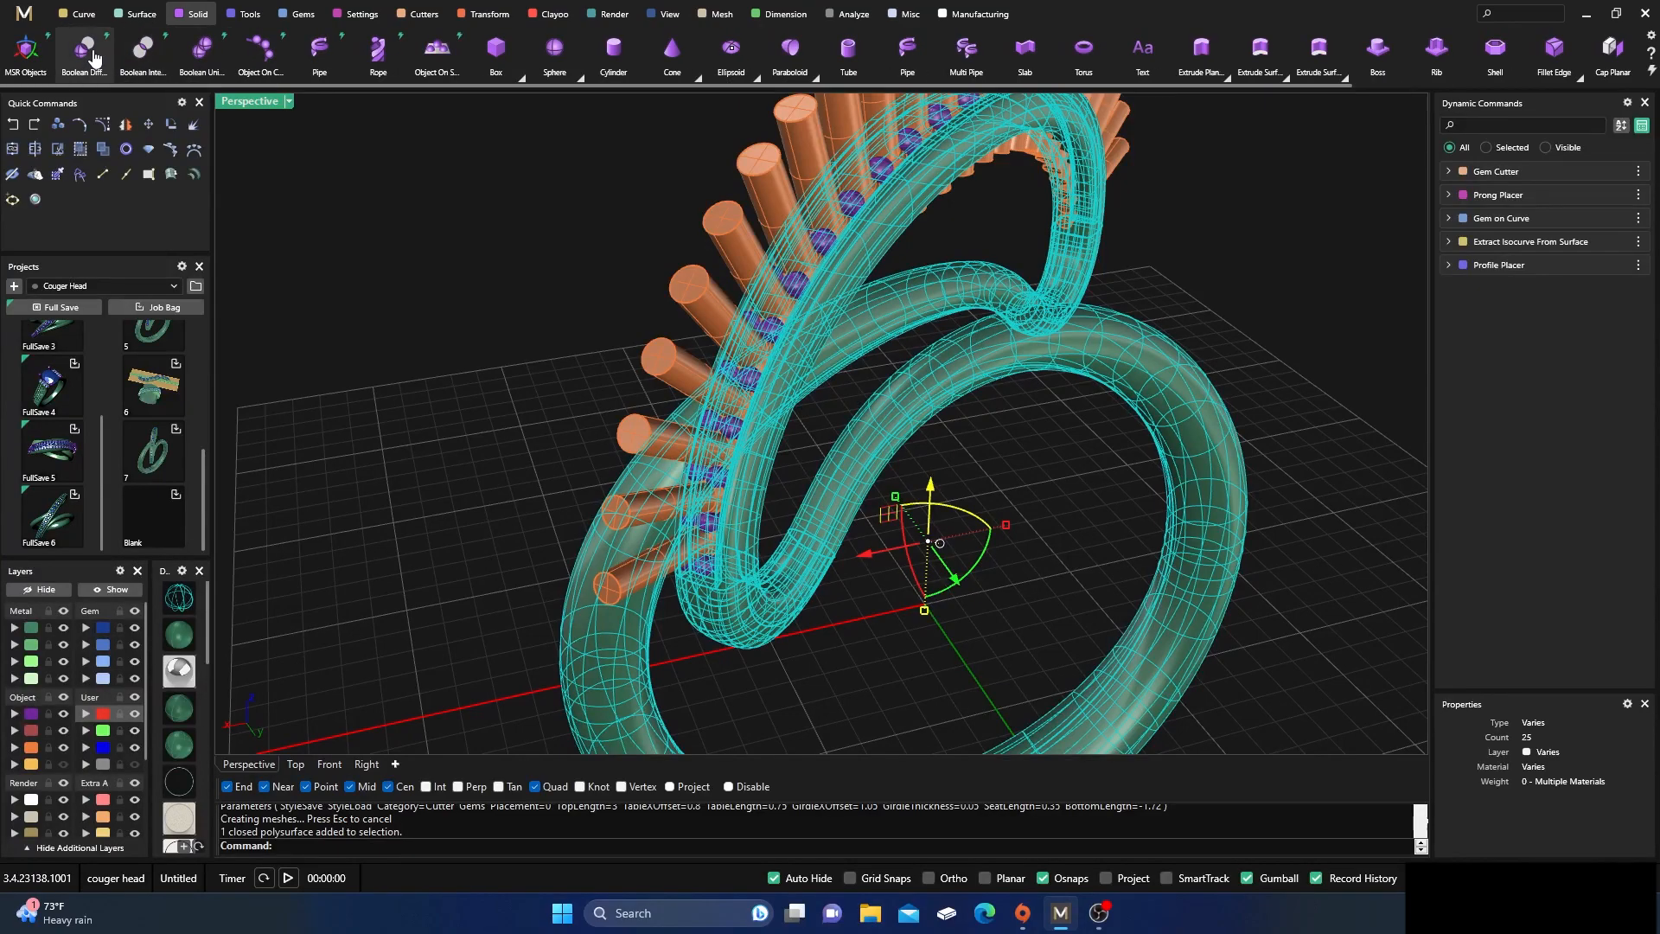
click(83, 50)
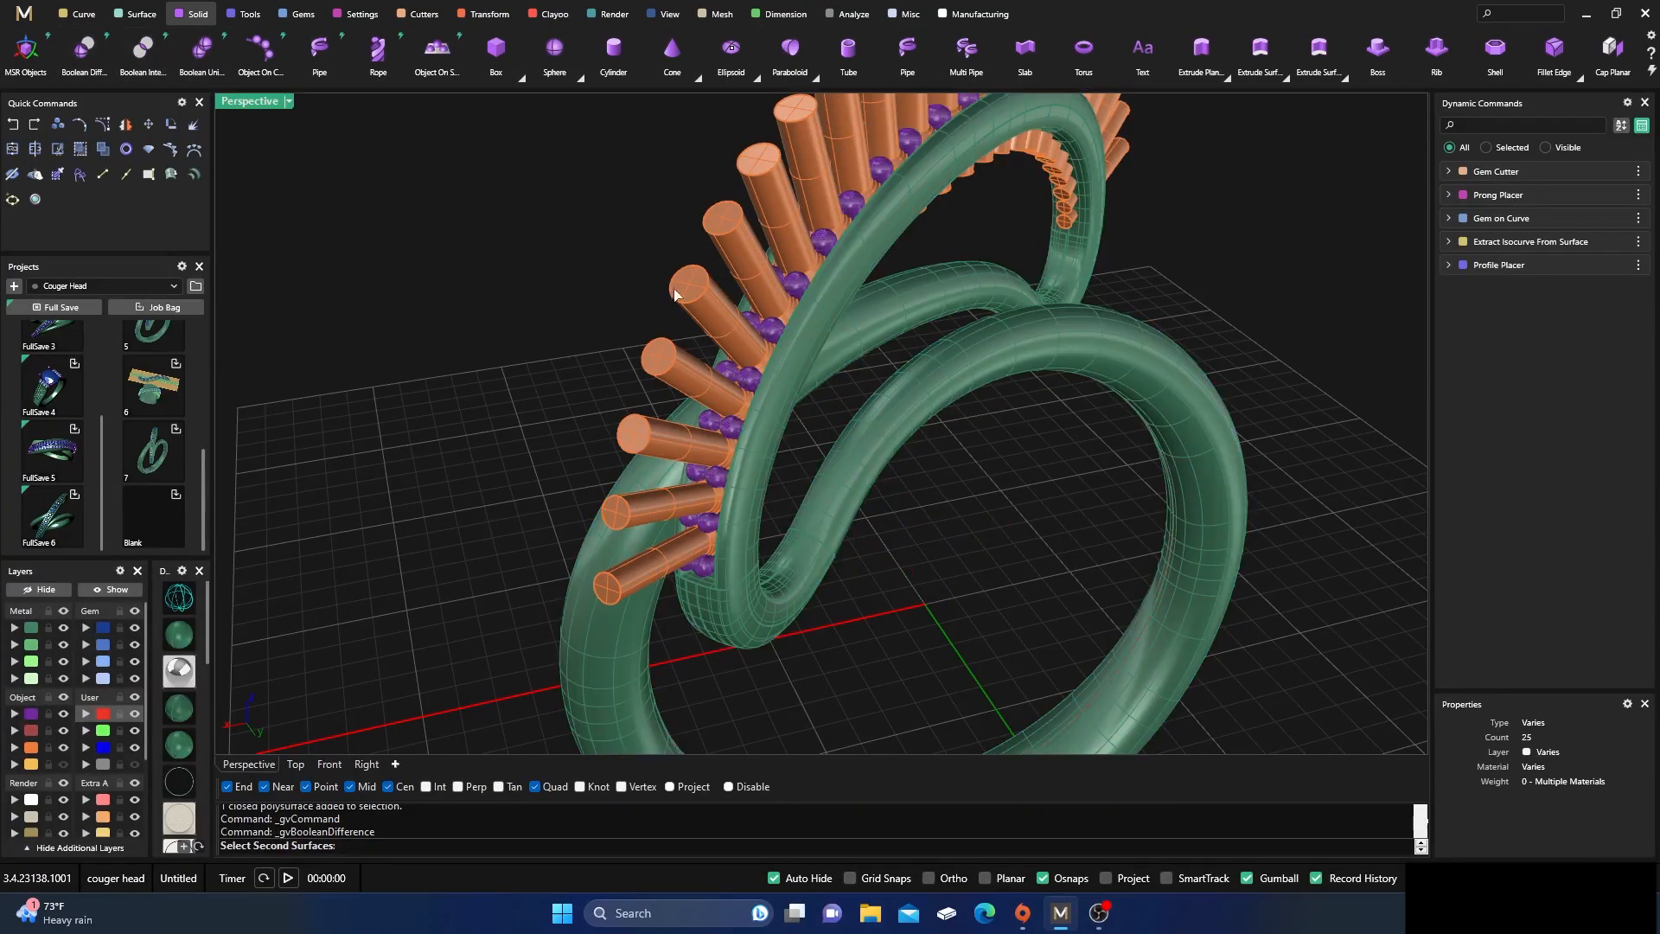
click(701, 287)
key(Return)
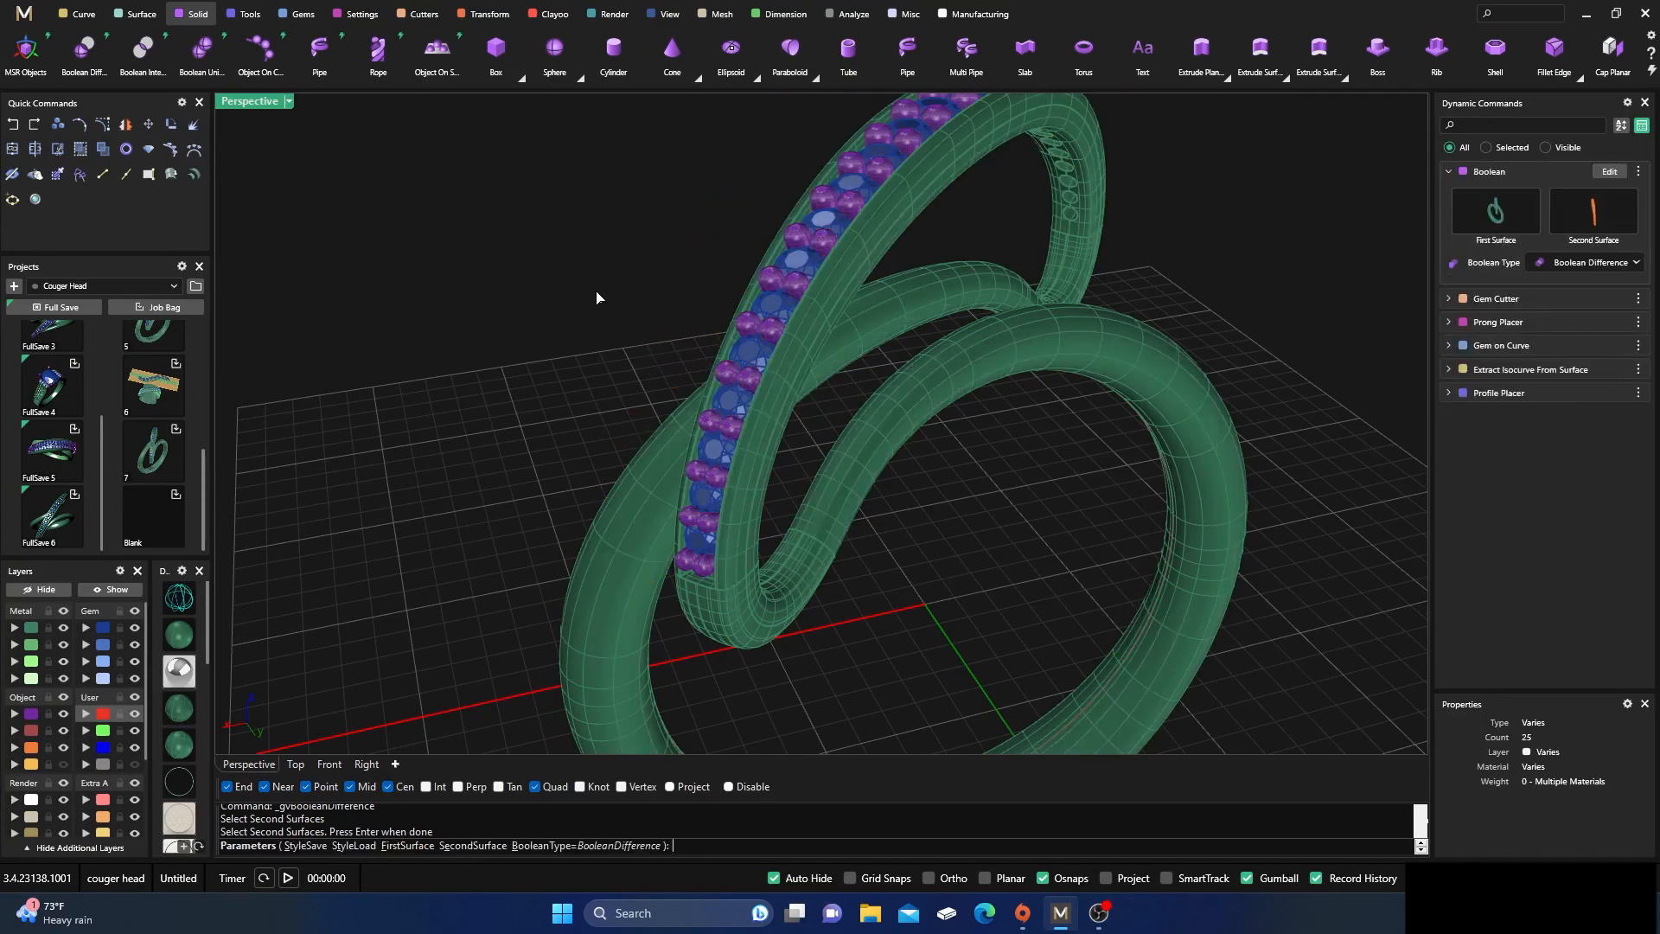
key(Return)
Move the original uncut ring polysurface to the hidden User 04 layer
click(765, 480)
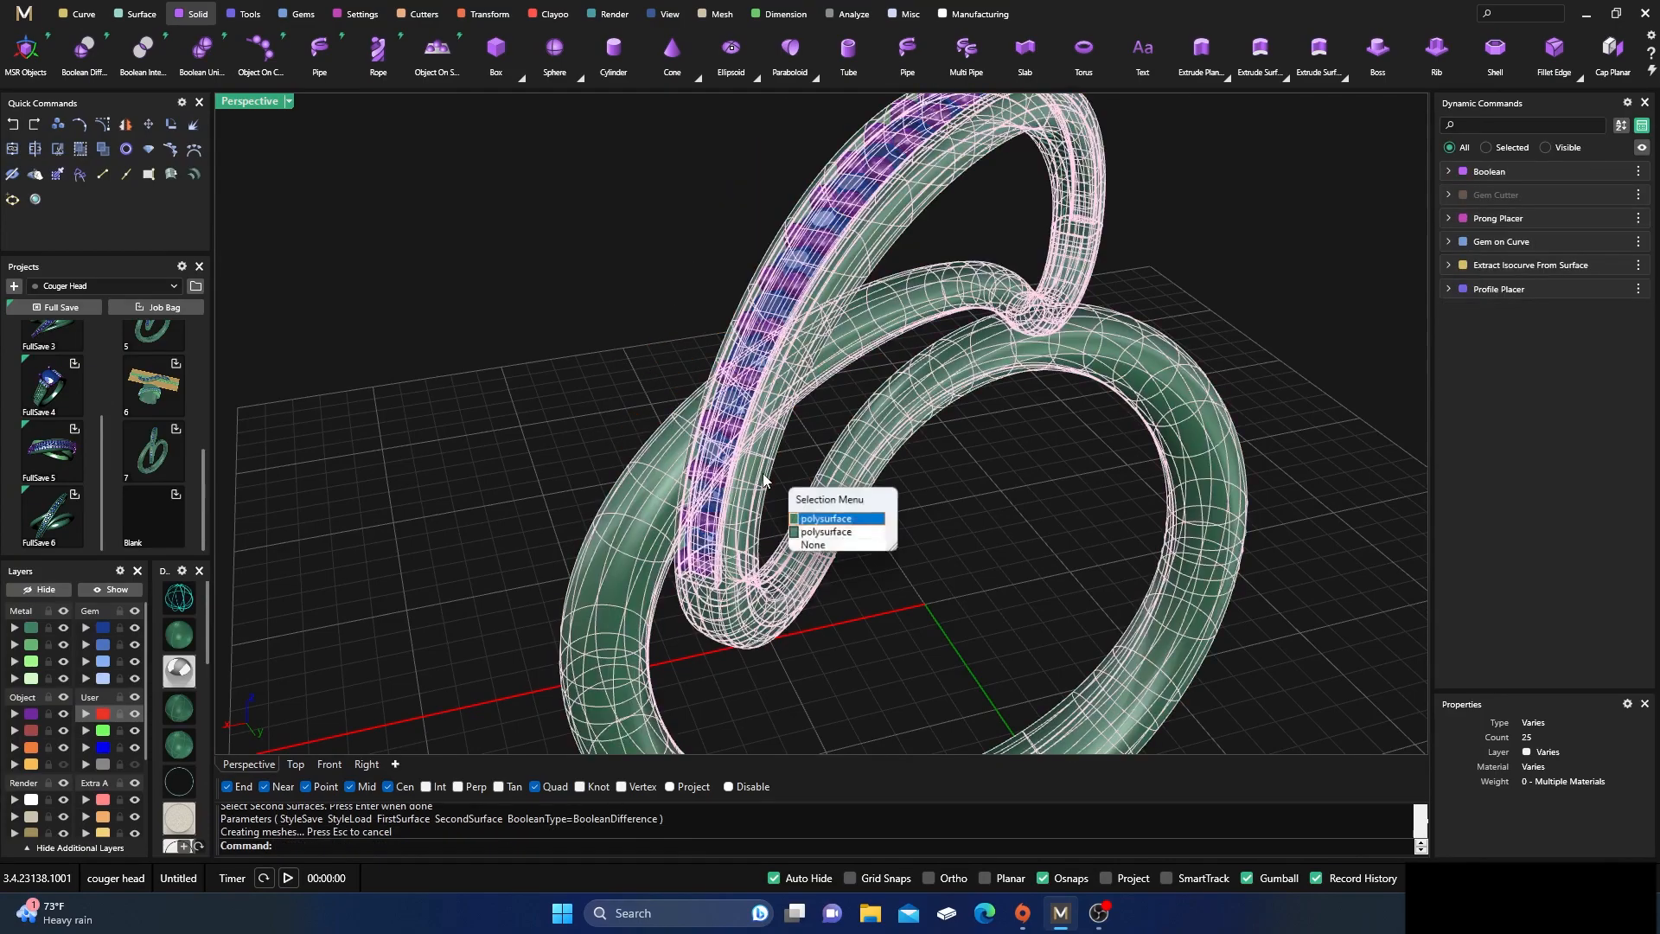
click(823, 520)
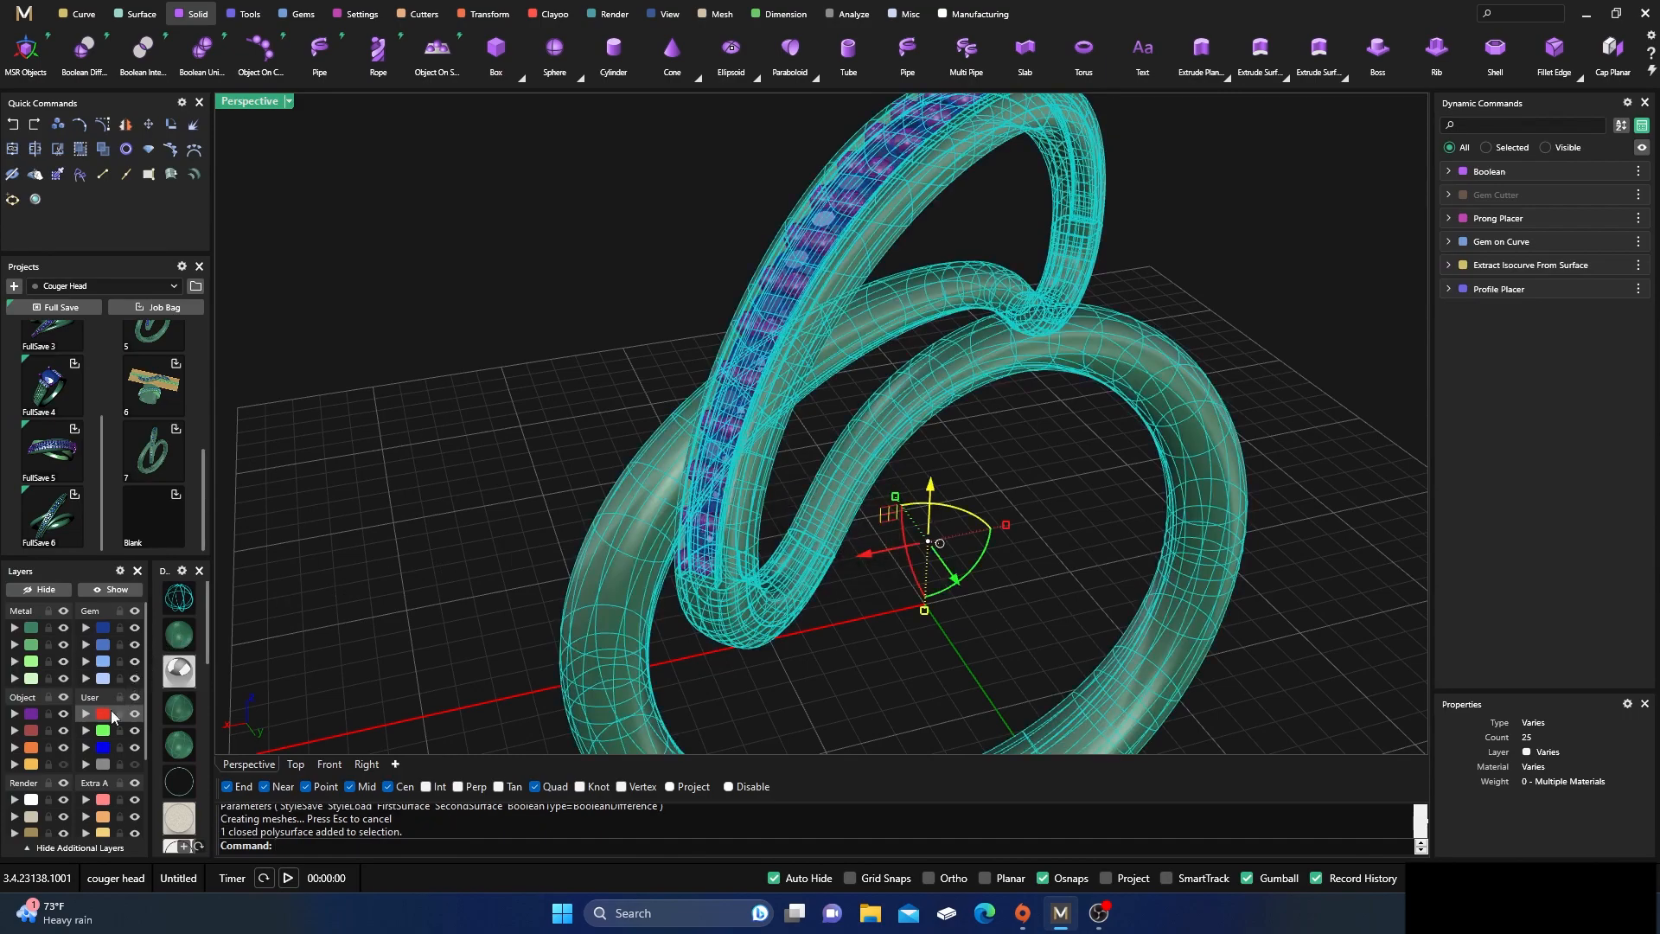
click(85, 766)
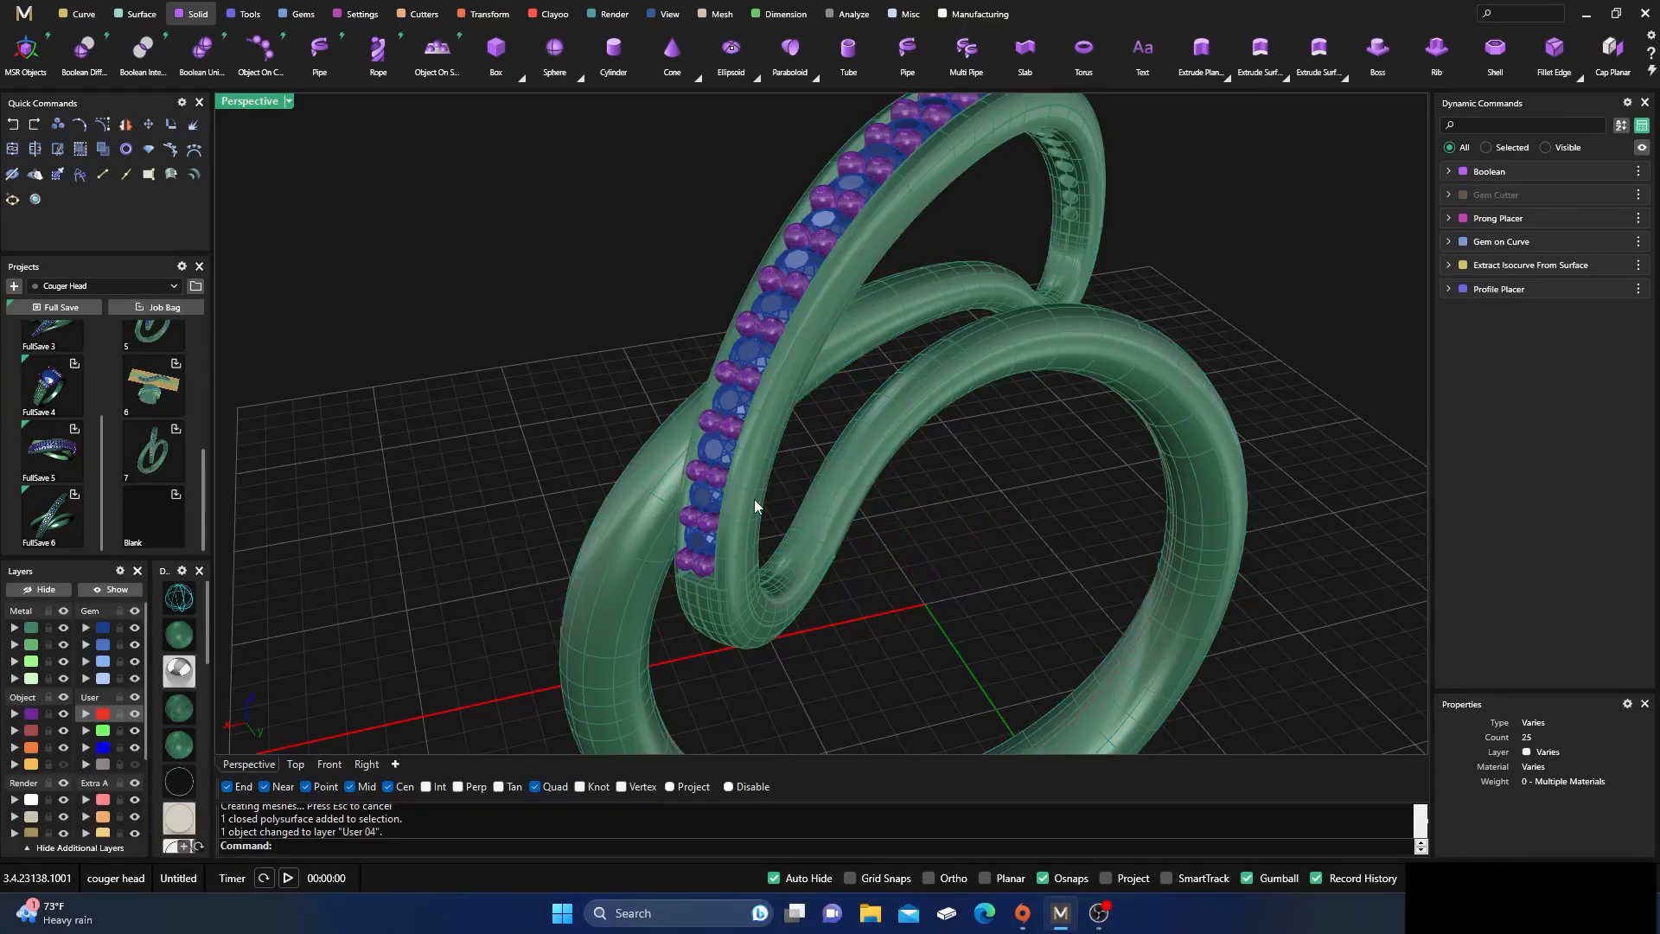
Join the prongs to the cut ring body with Boolean Union
click(133, 629)
right_drag(415, 489, 518, 545)
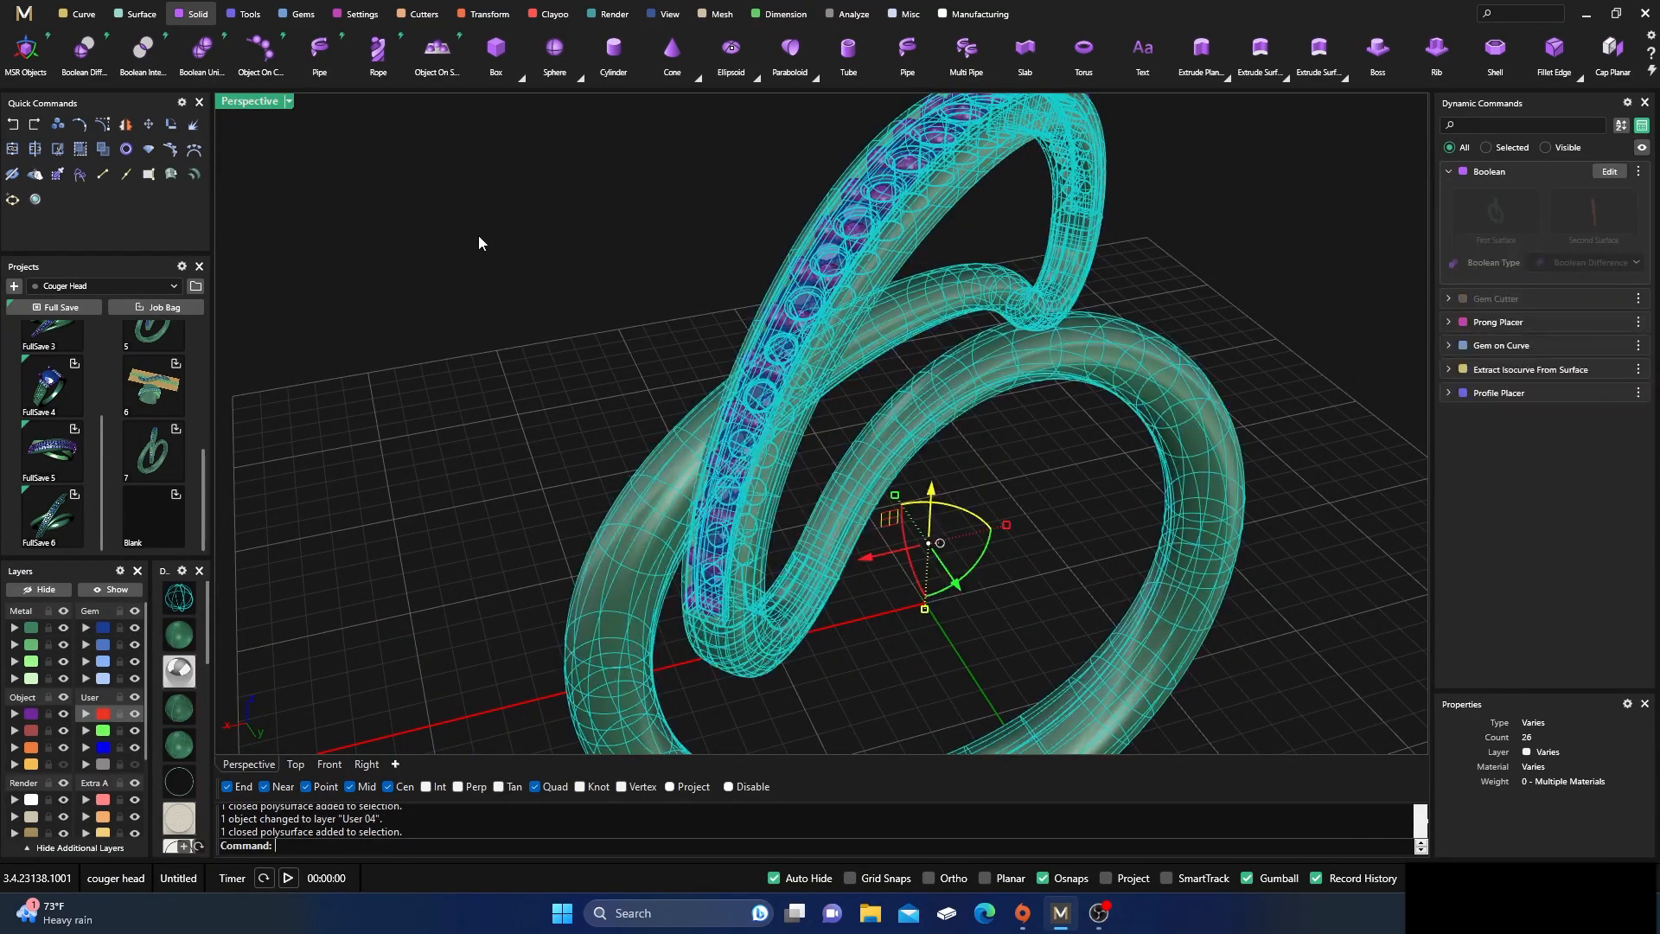
click(206, 54)
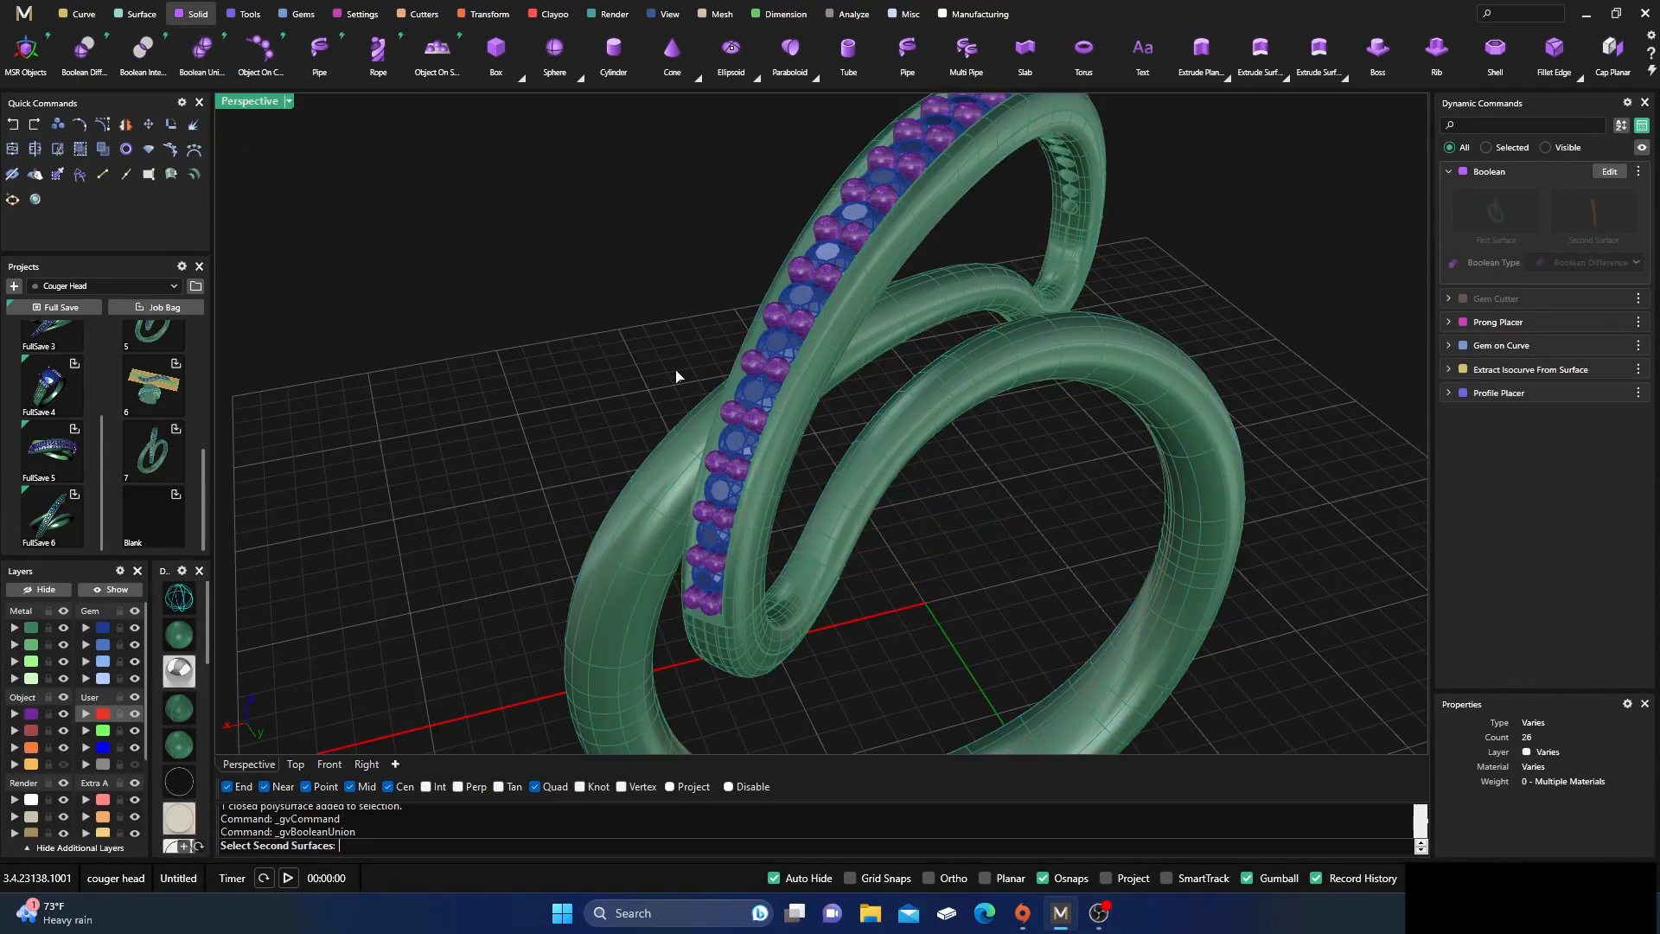
click(775, 370)
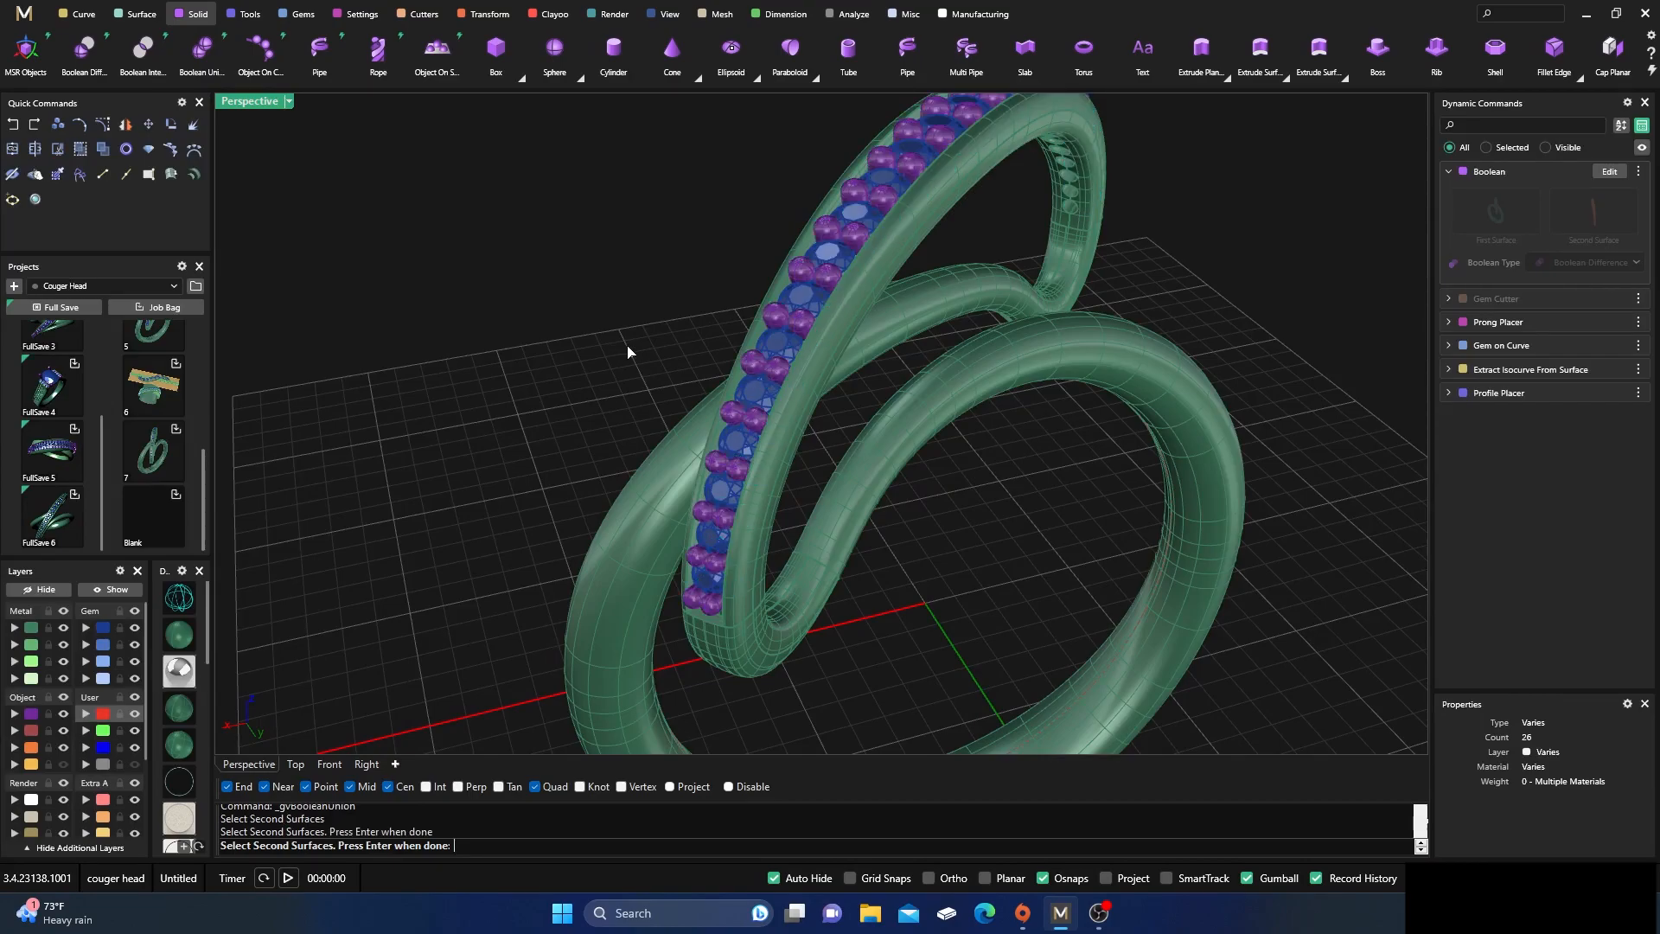
key(Return)
key(Return)
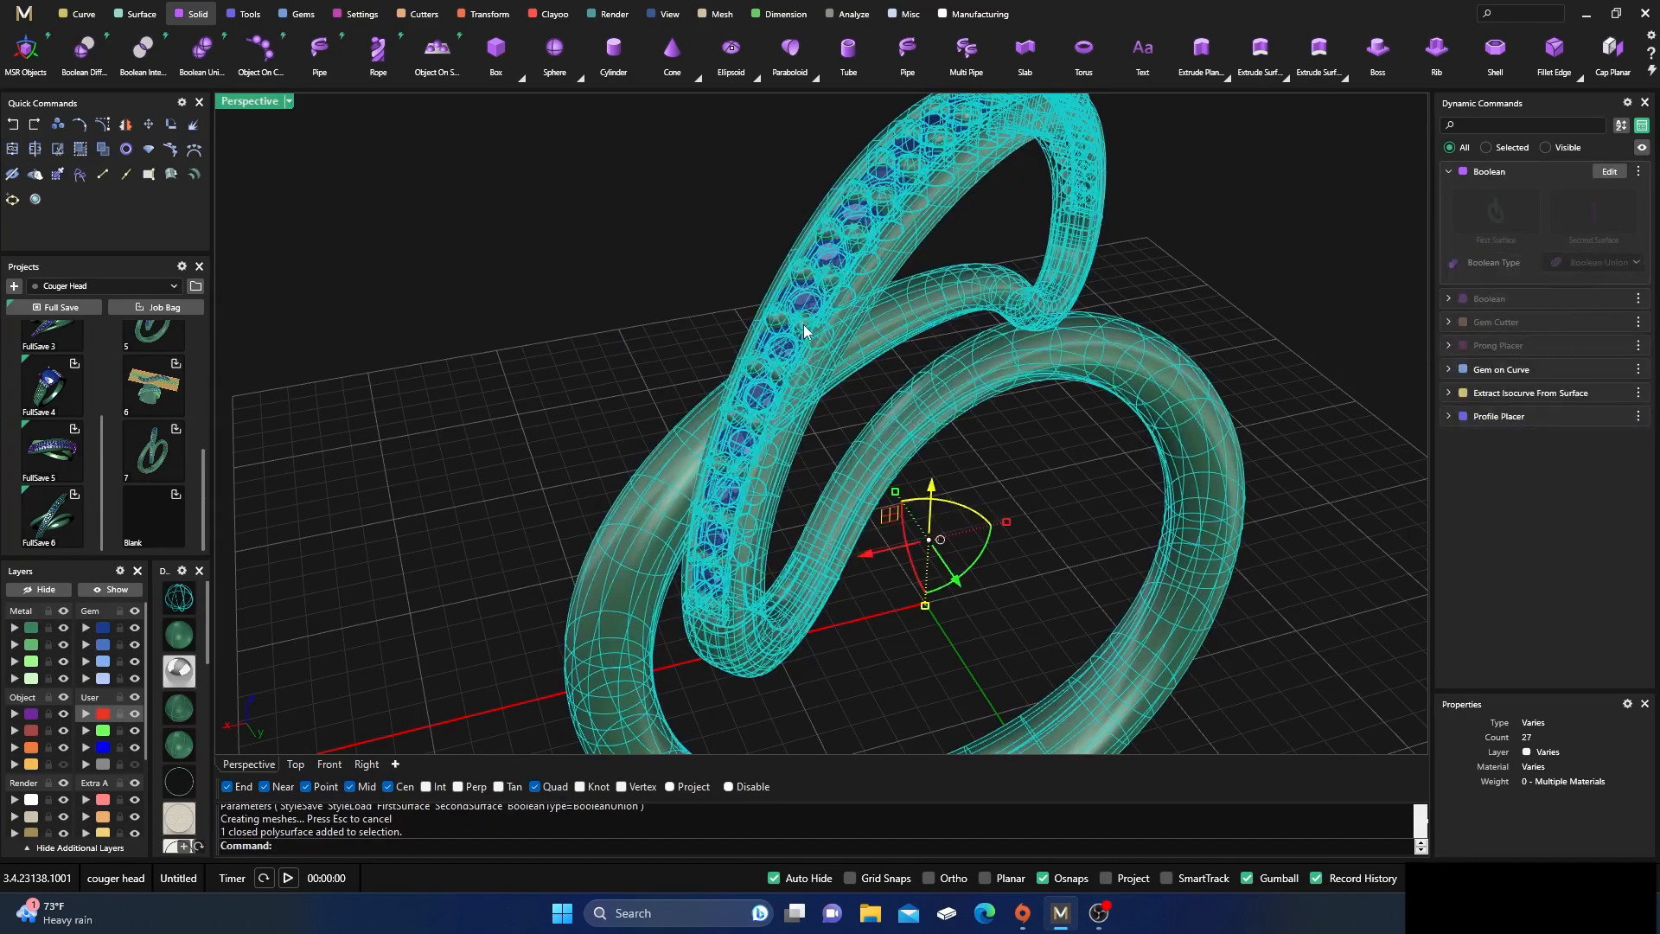
Hide the united ring body, show it again, and check its merged prongs from another angle
click(41, 588)
click(110, 588)
scroll(761, 330, down, 5)
right_drag(765, 342, 683, 441)
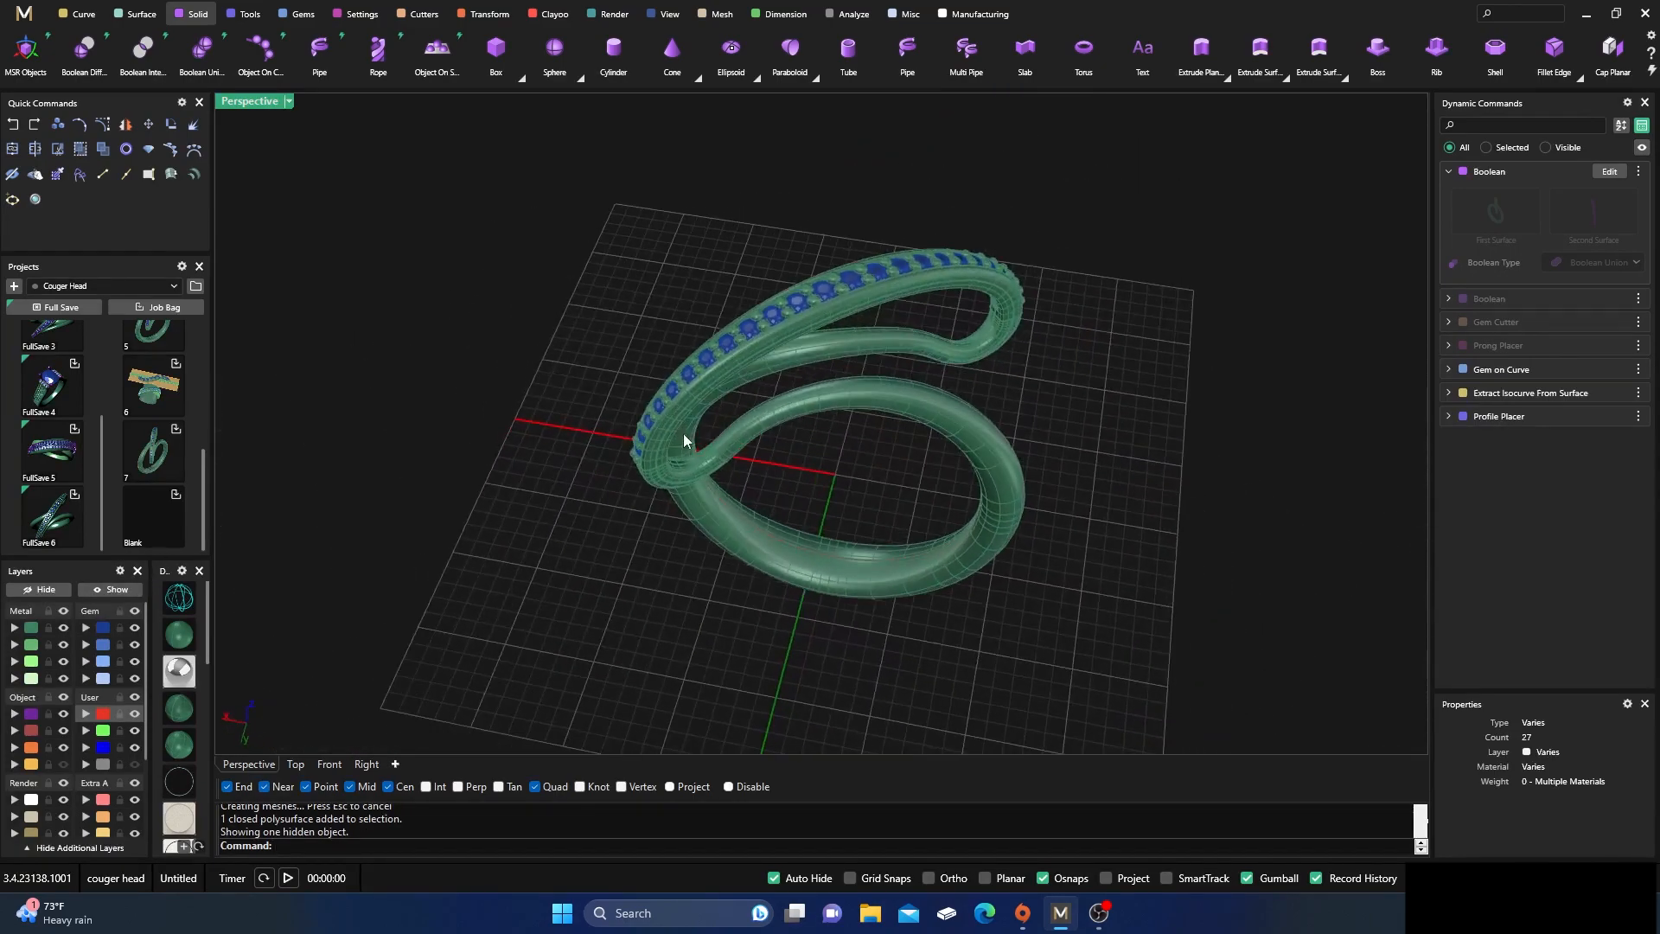
click(671, 350)
click(473, 519)
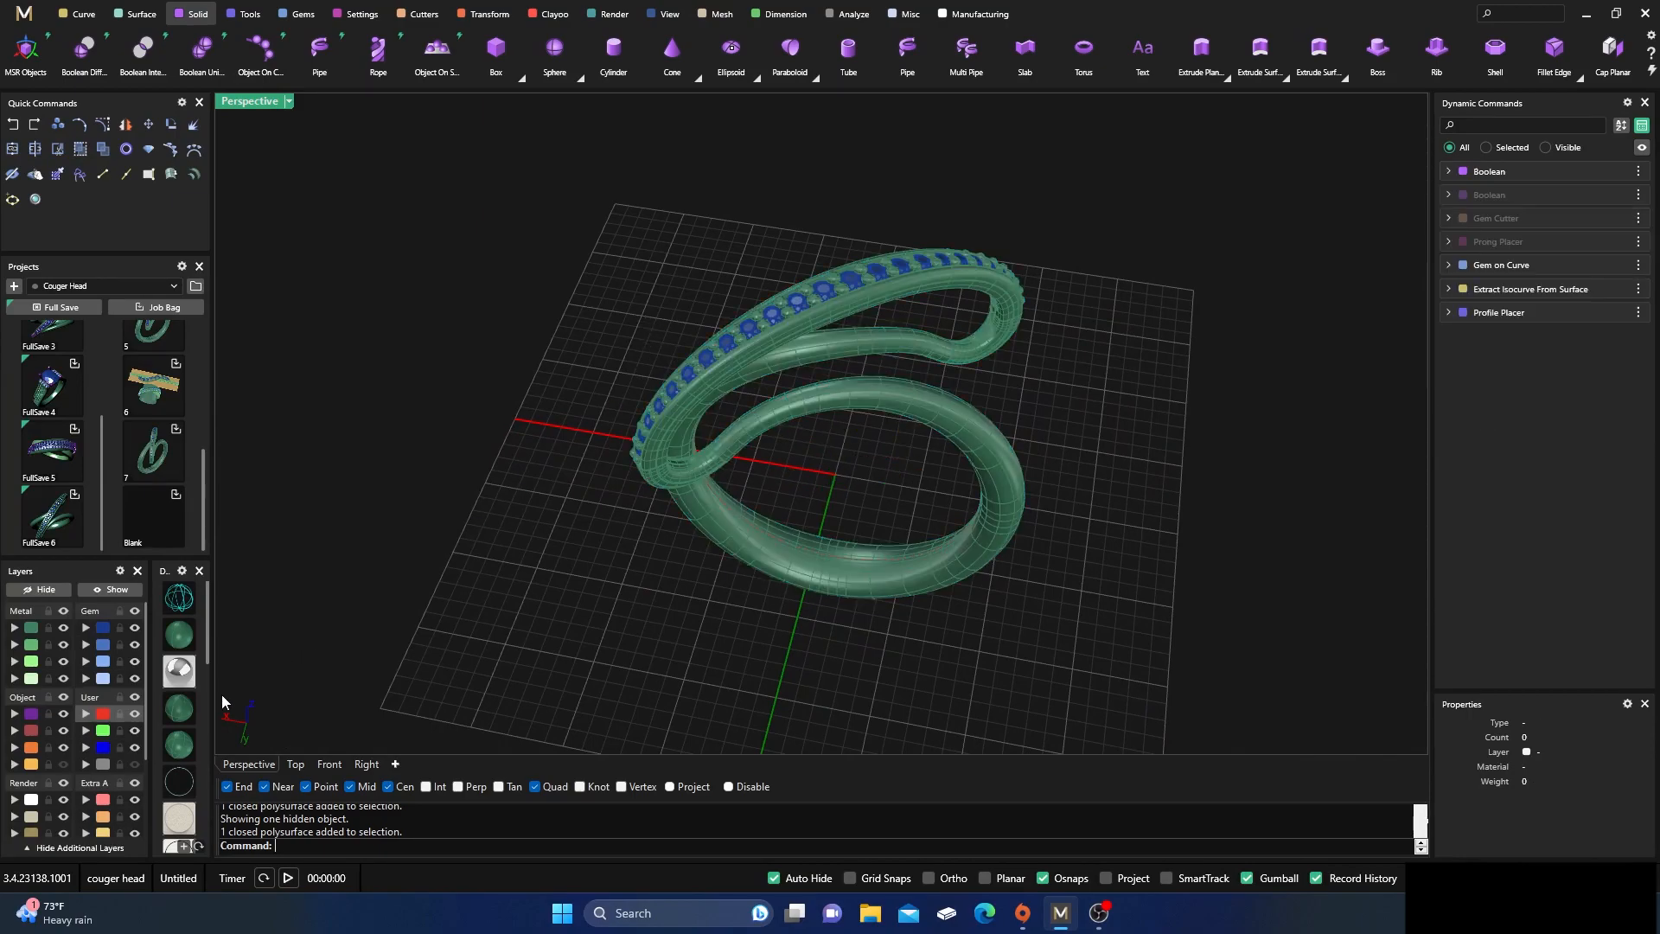
Switch the perspective view to a glossy shaded display and inspect the ring from its opposite side
scroll(187, 713, down, 5)
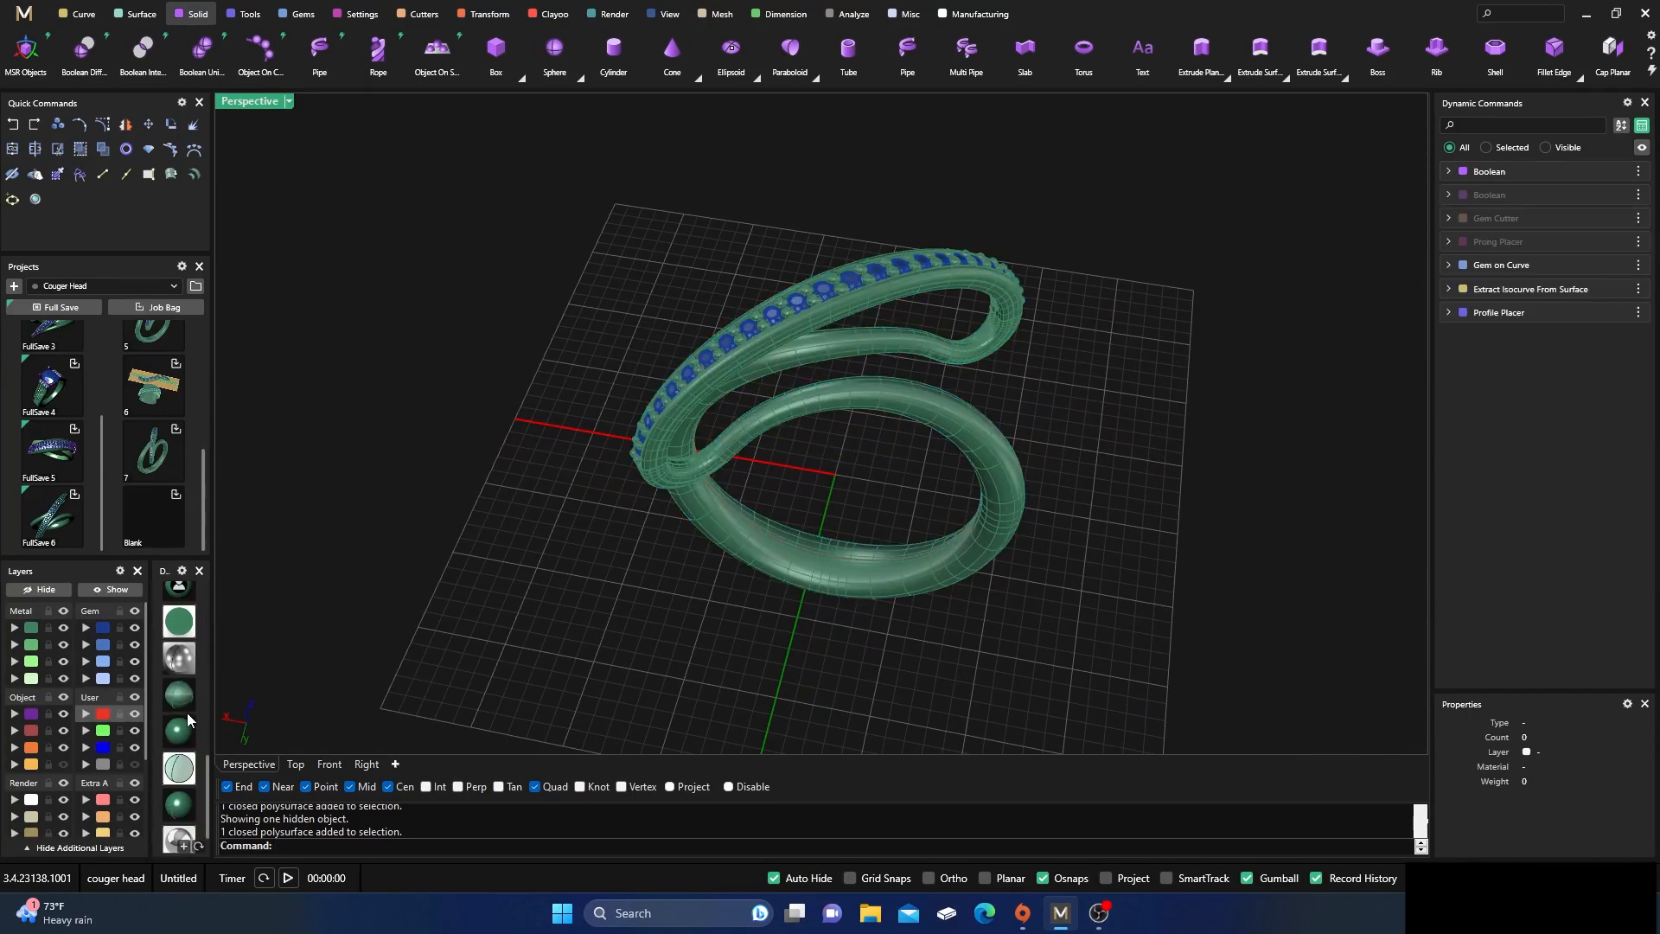
click(174, 764)
mouse_move(622, 564)
right_down()
mouse_move(701, 633)
mouse_move(638, 637)
mouse_move(441, 522)
mouse_move(492, 552)
mouse_move(467, 558)
right_up()
scroll(177, 675, up, 5)
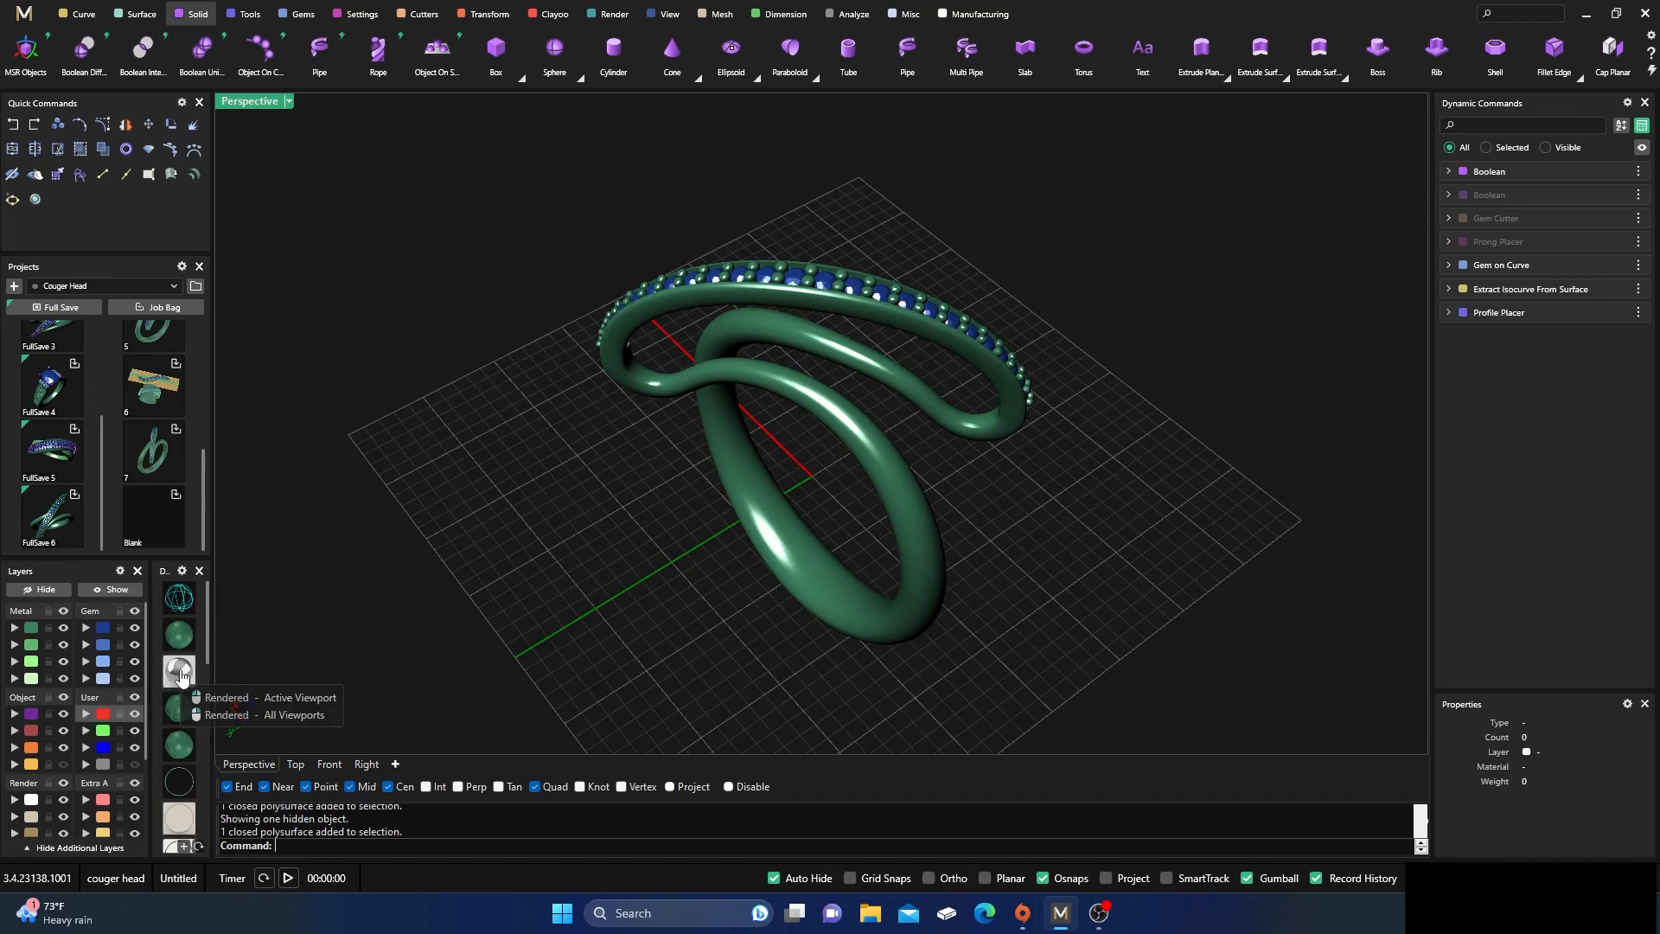
Set the perspective view to Rendered display, open Render Studio, and apply the Matrix Classic style
click(178, 675)
click(34, 199)
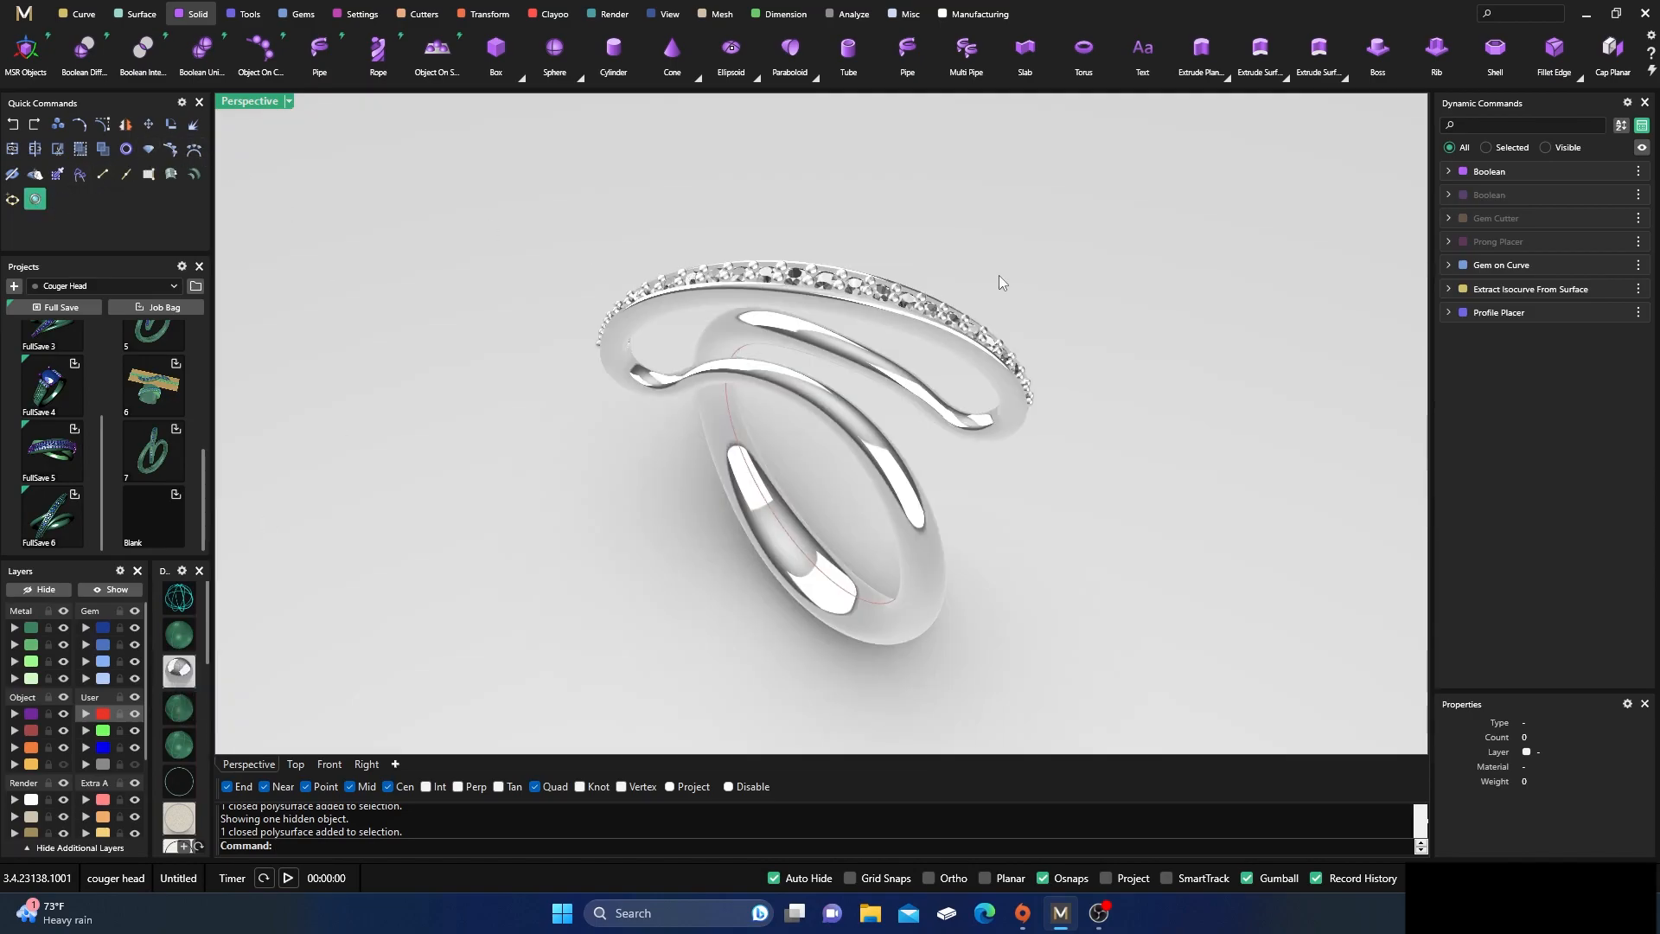
click(1394, 185)
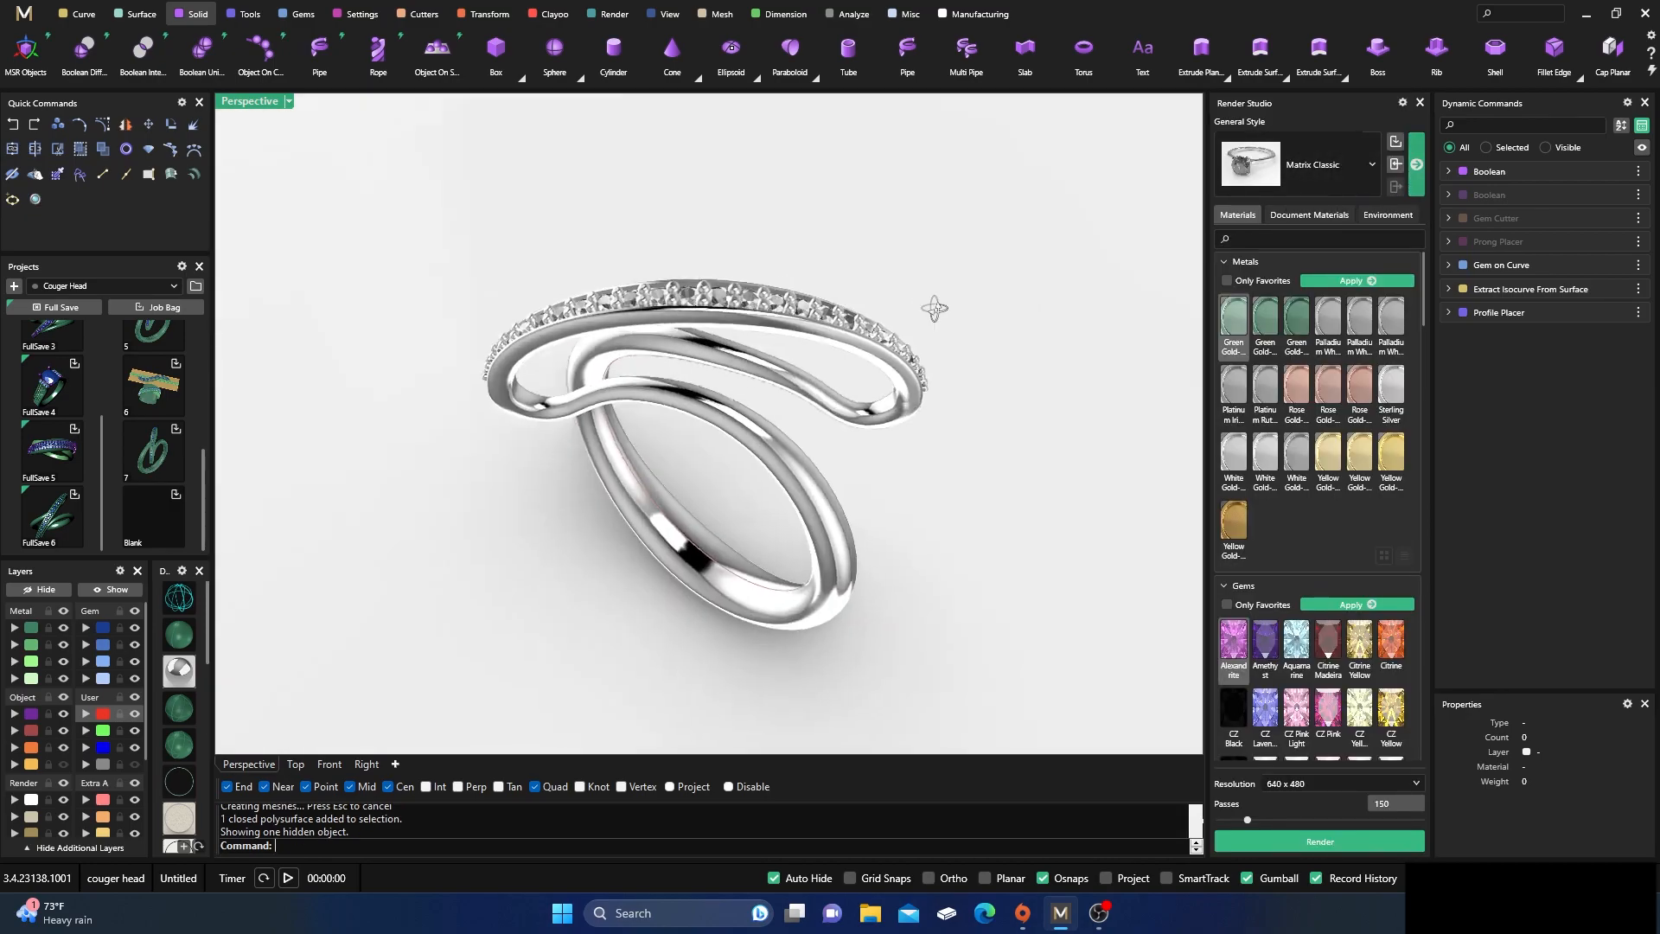
right_drag(934, 309, 971, 341)
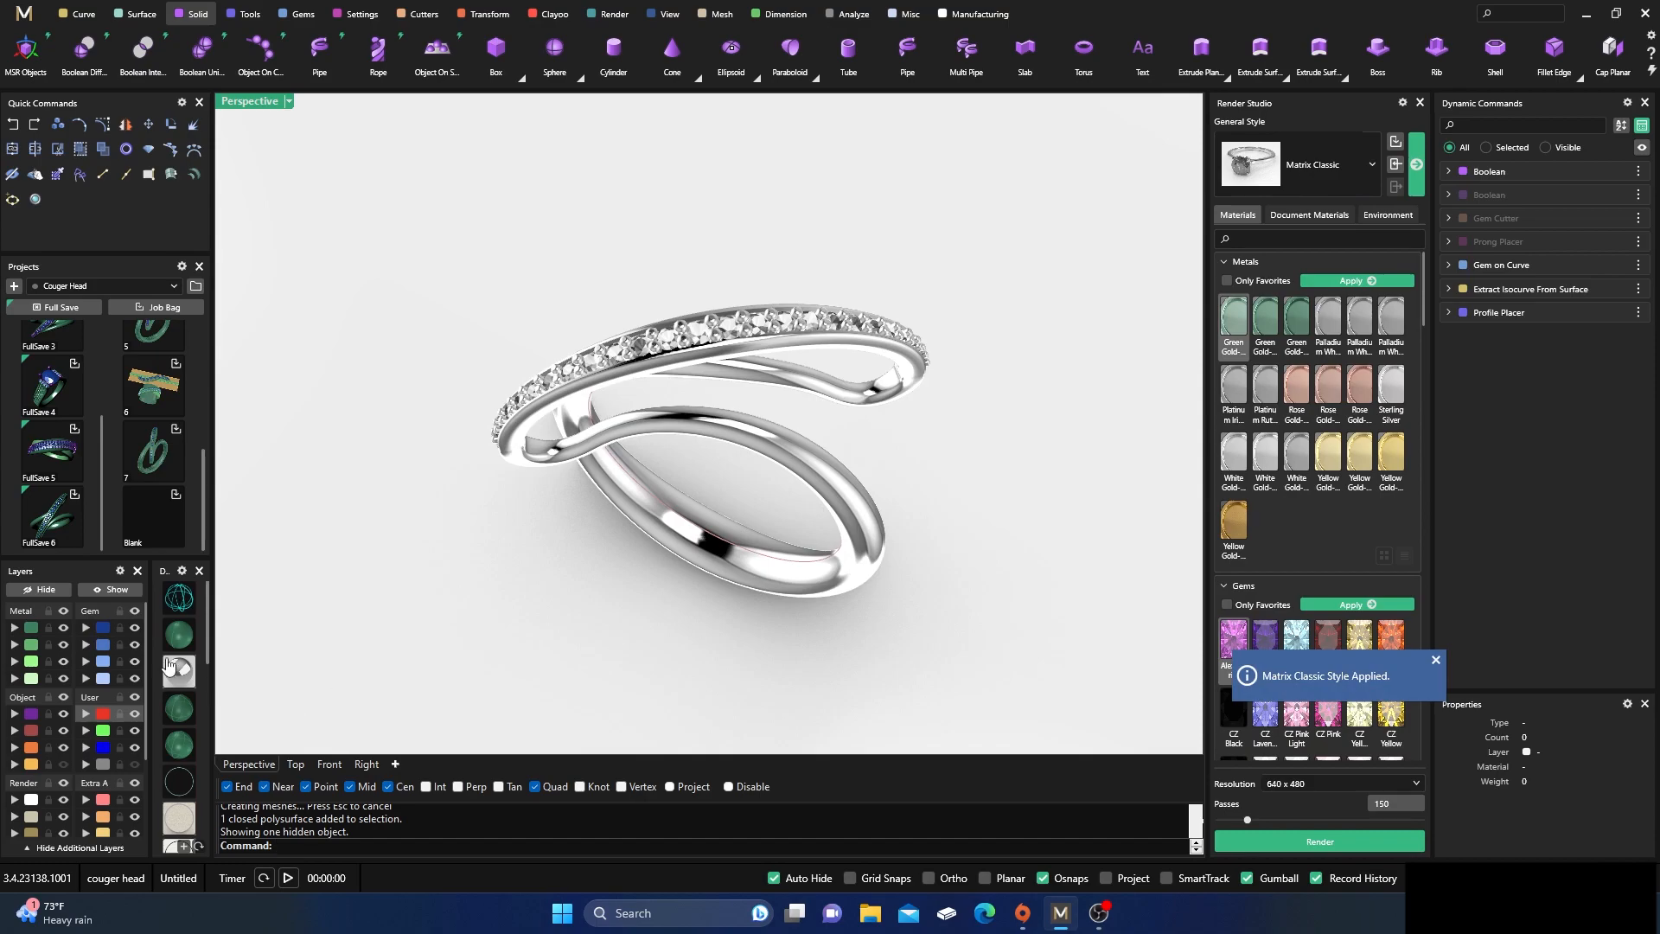
Apply the first diamond material under Render Gems to all gems on the Gem 01 layer
click(104, 635)
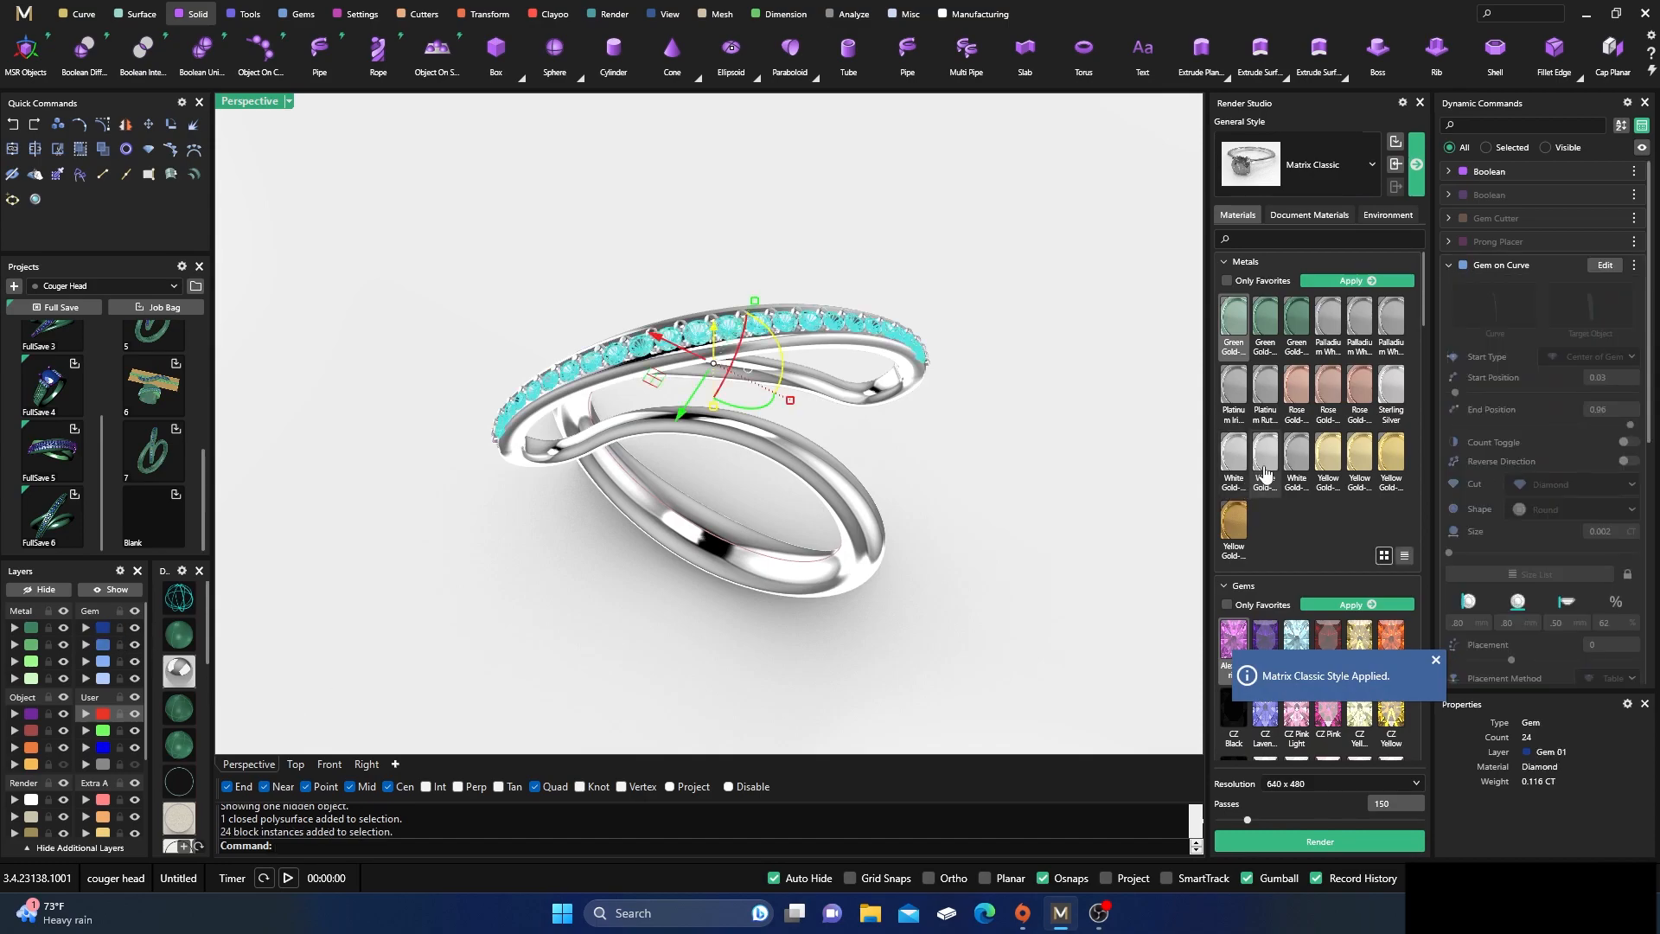
scroll(1264, 410, down, 3)
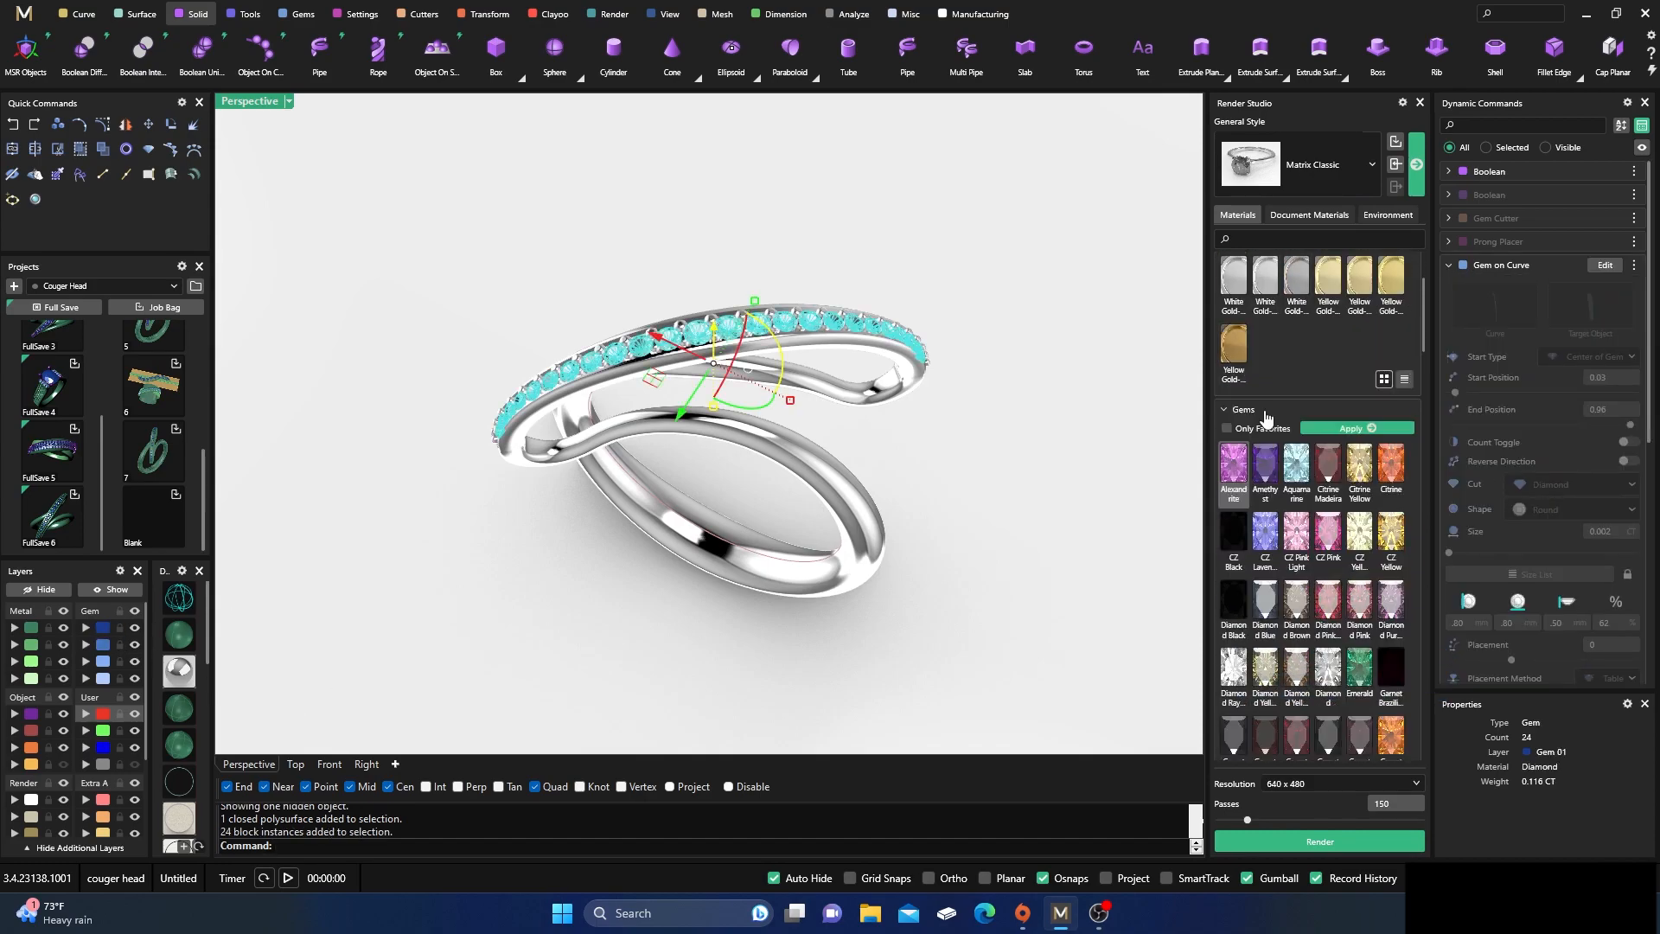
click(1265, 359)
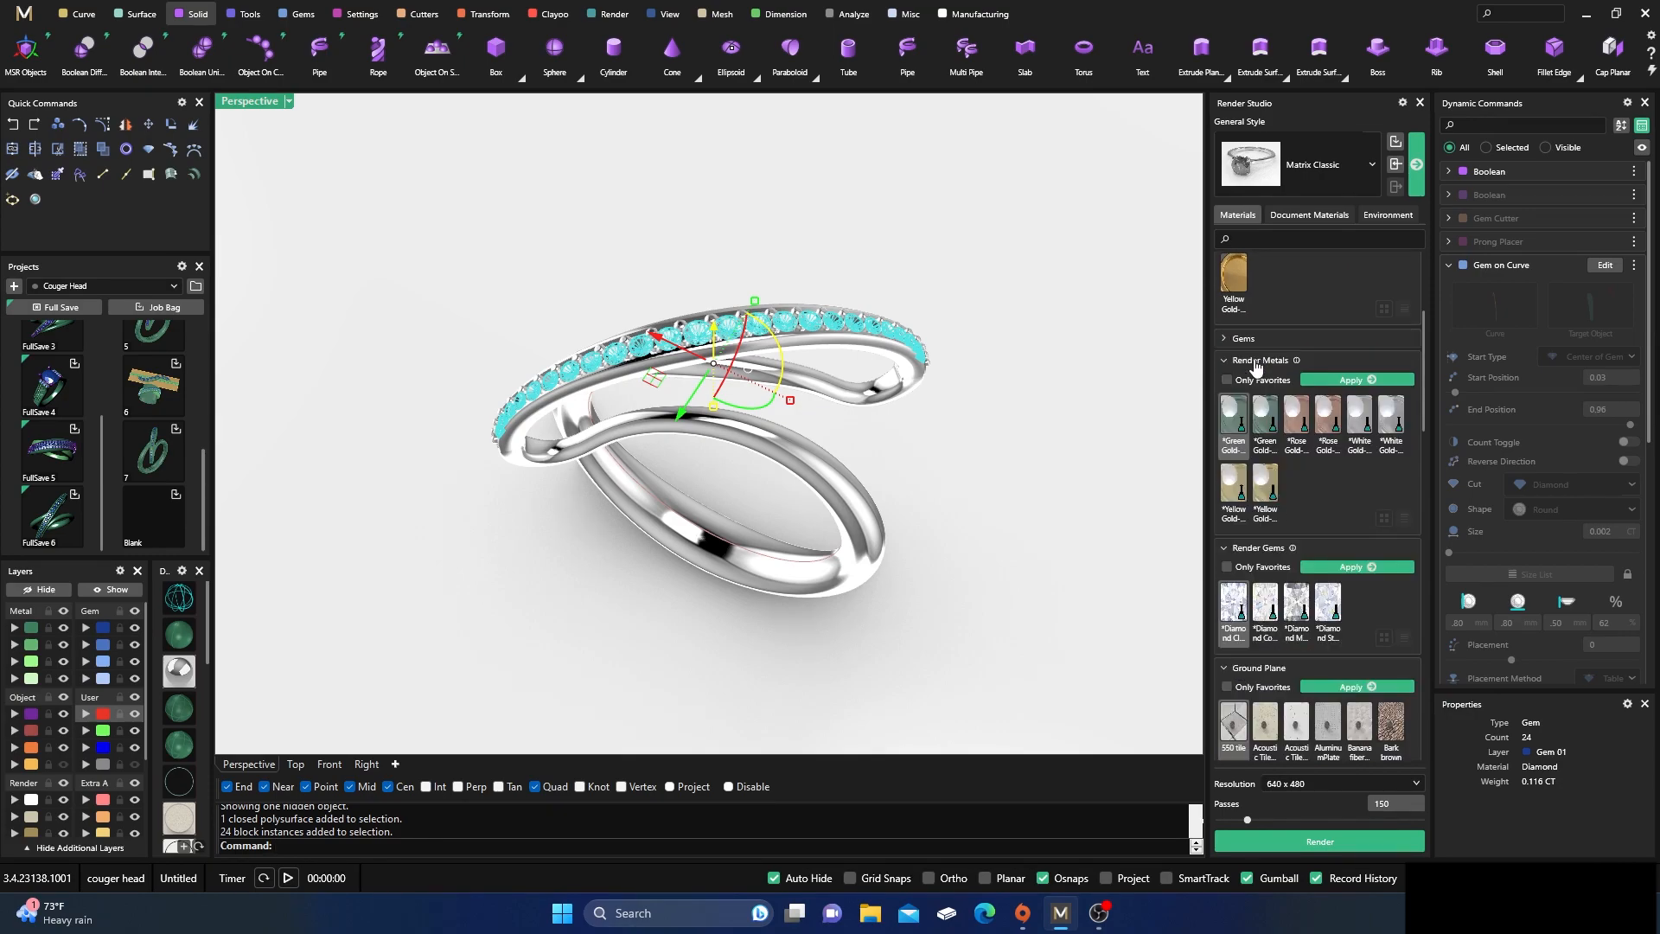
scroll(1264, 364, down, 3)
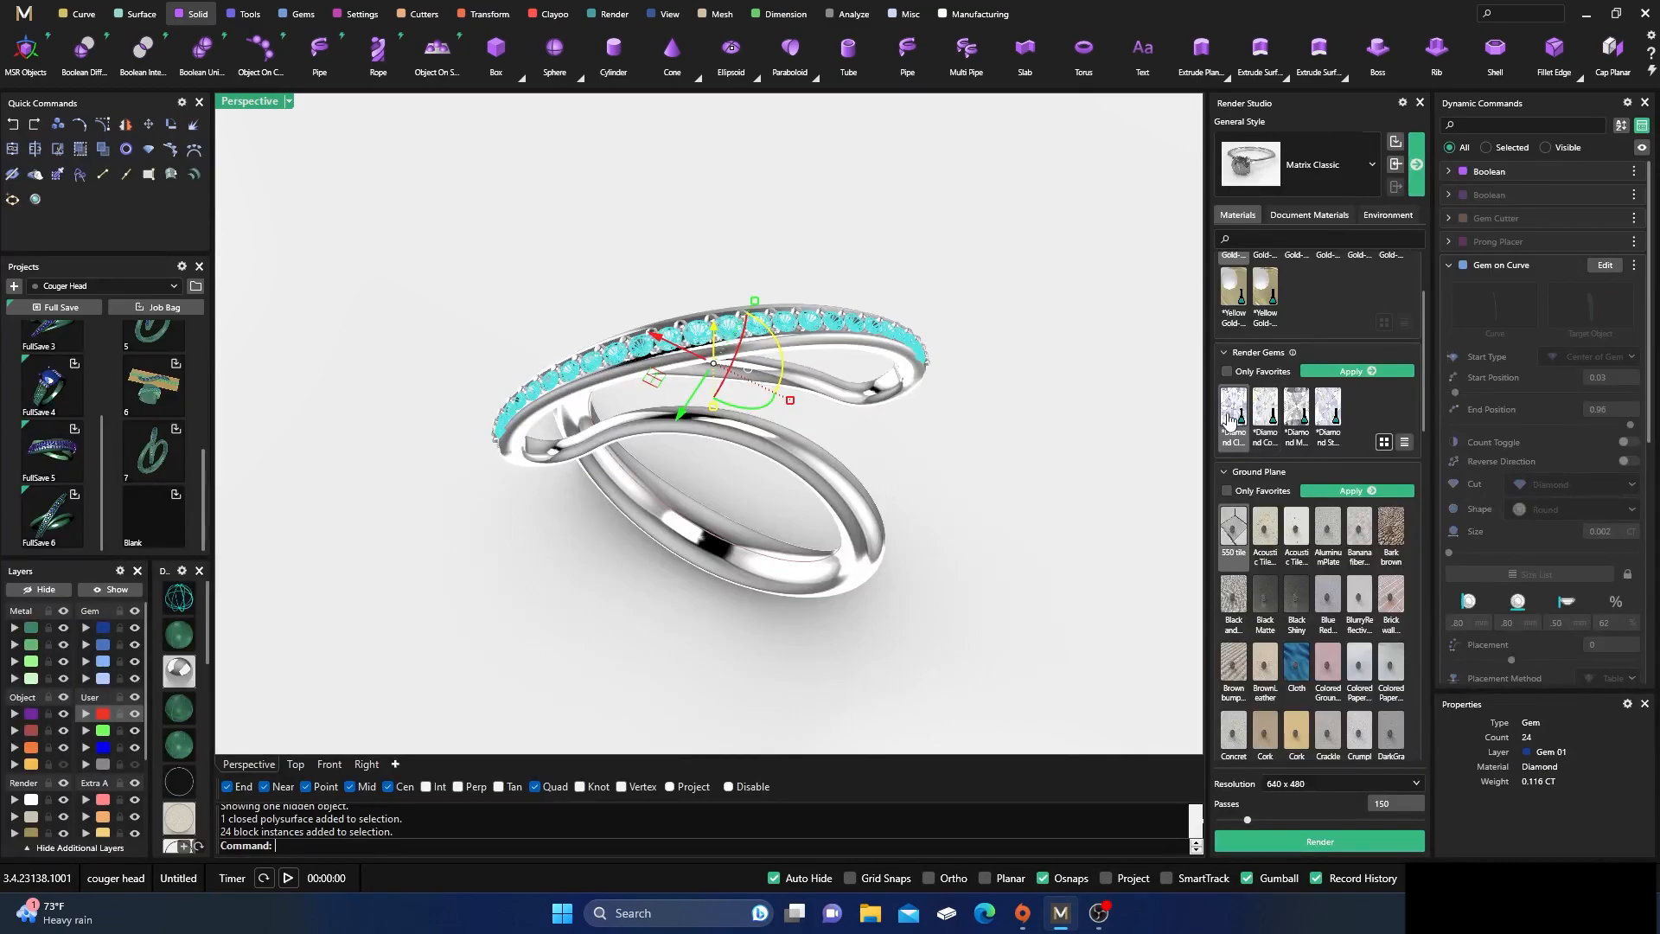
click(1372, 372)
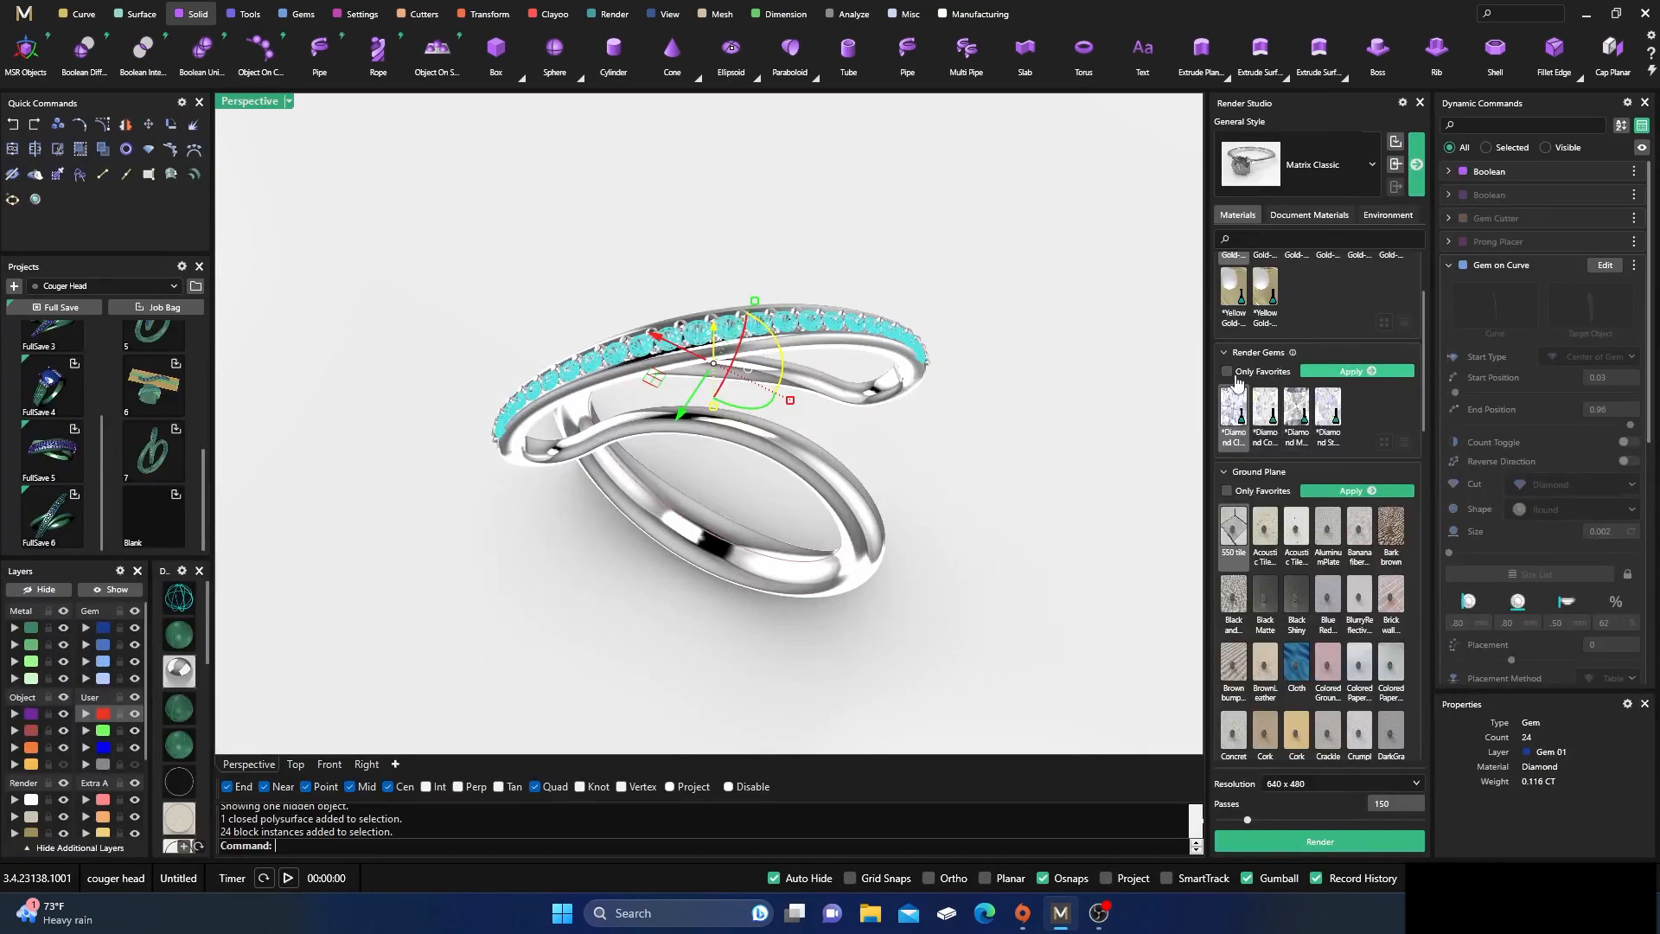
click(1034, 335)
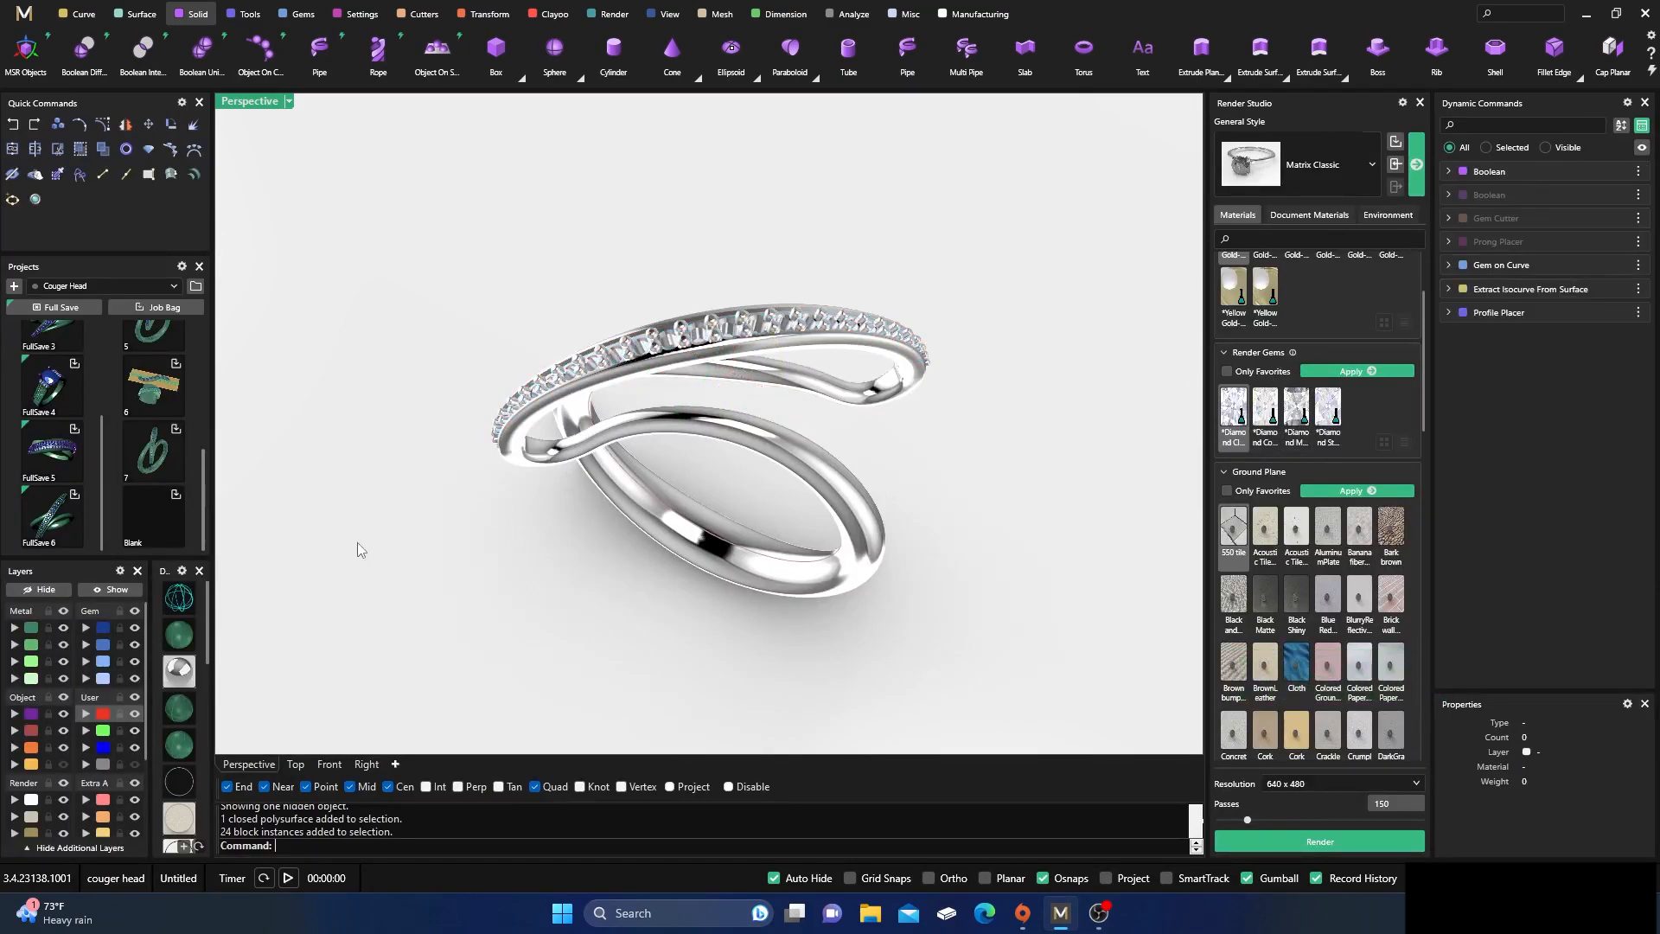
Apply the *White Gold-14k_Polish render metal to the ring body on the Metal 01 layer
click(34, 638)
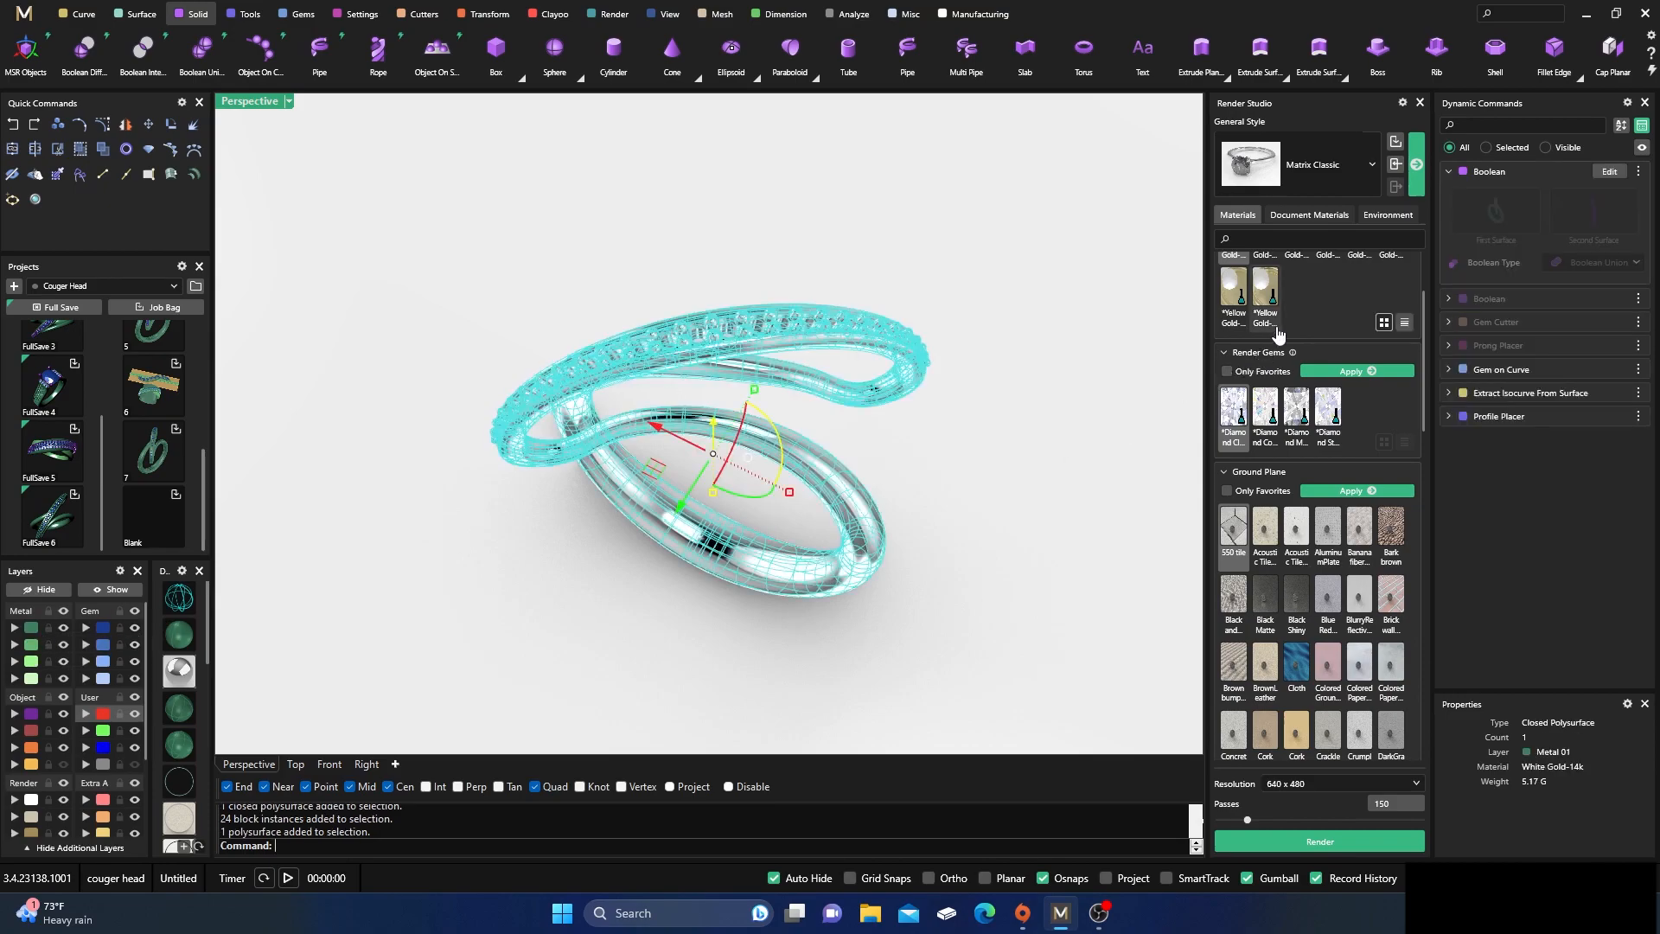
scroll(1271, 335, up, 1)
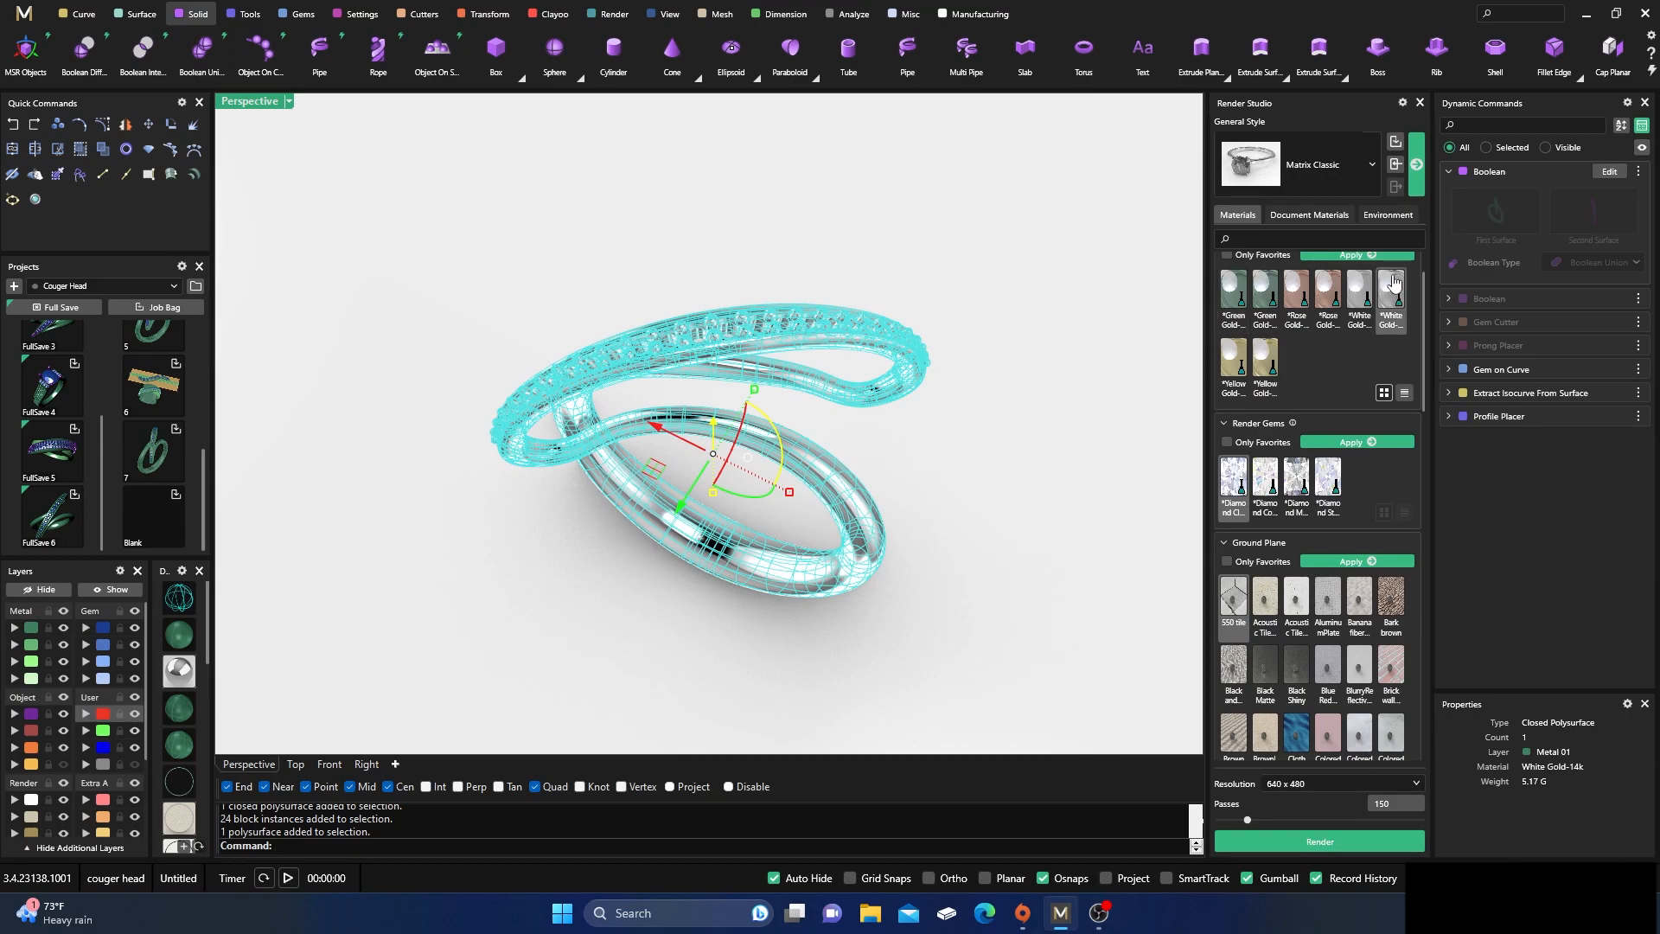
scroll(1388, 290, up, 1)
click(1357, 326)
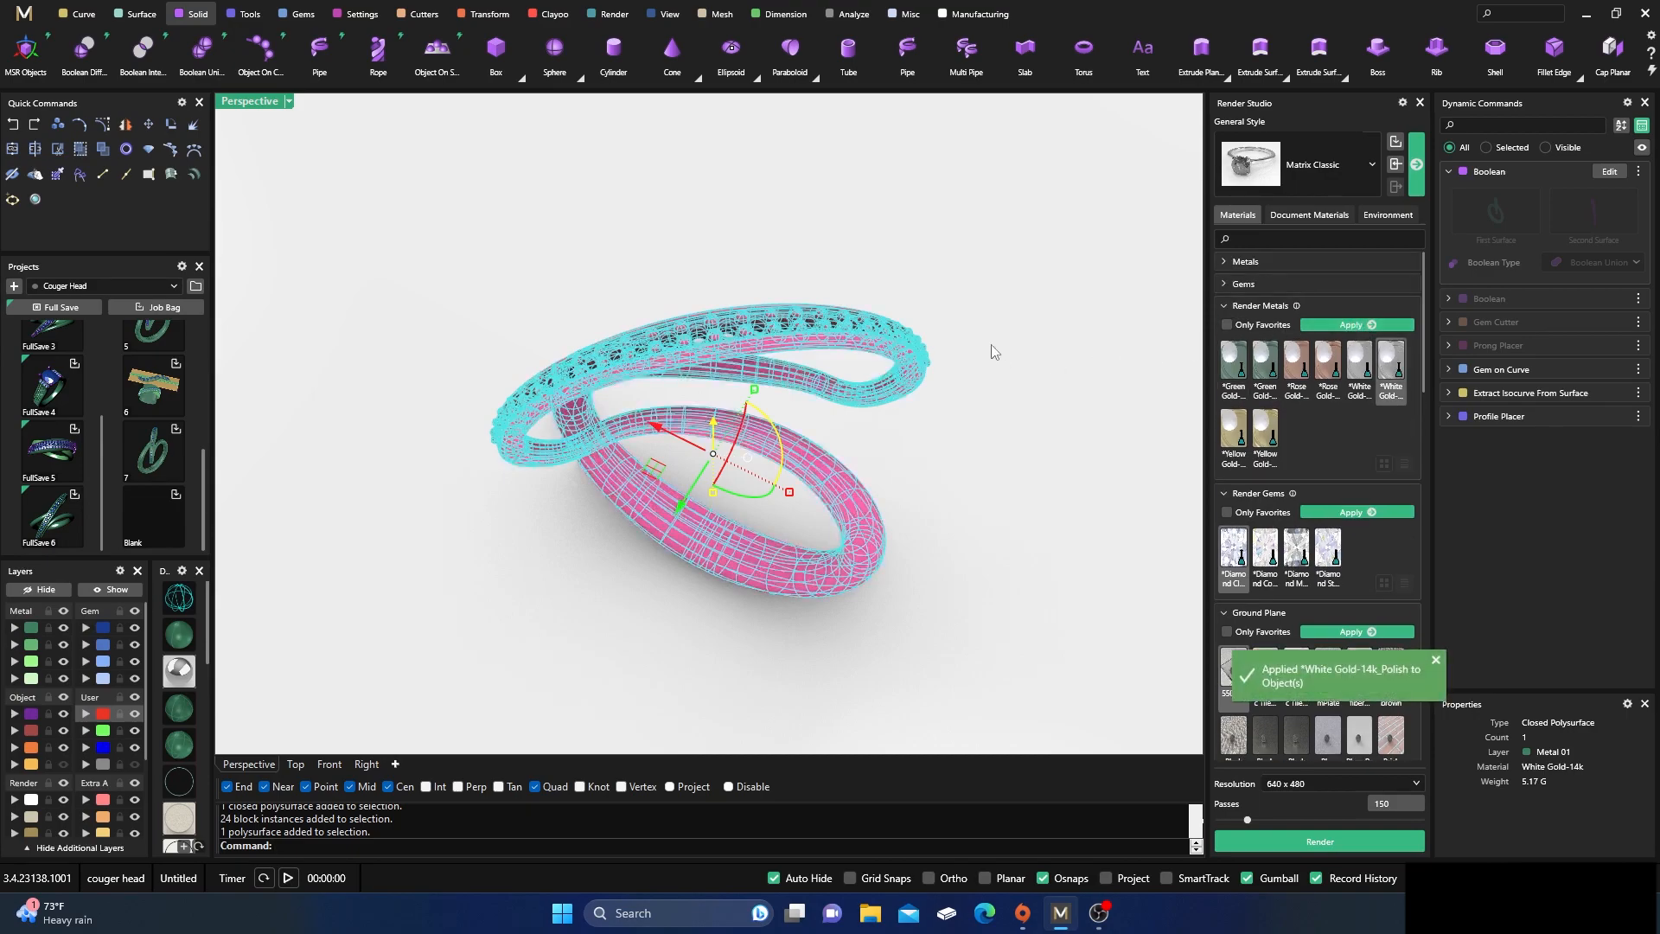
Switch the perspective view to Raytraced display and deselect the ring body
click(275, 99)
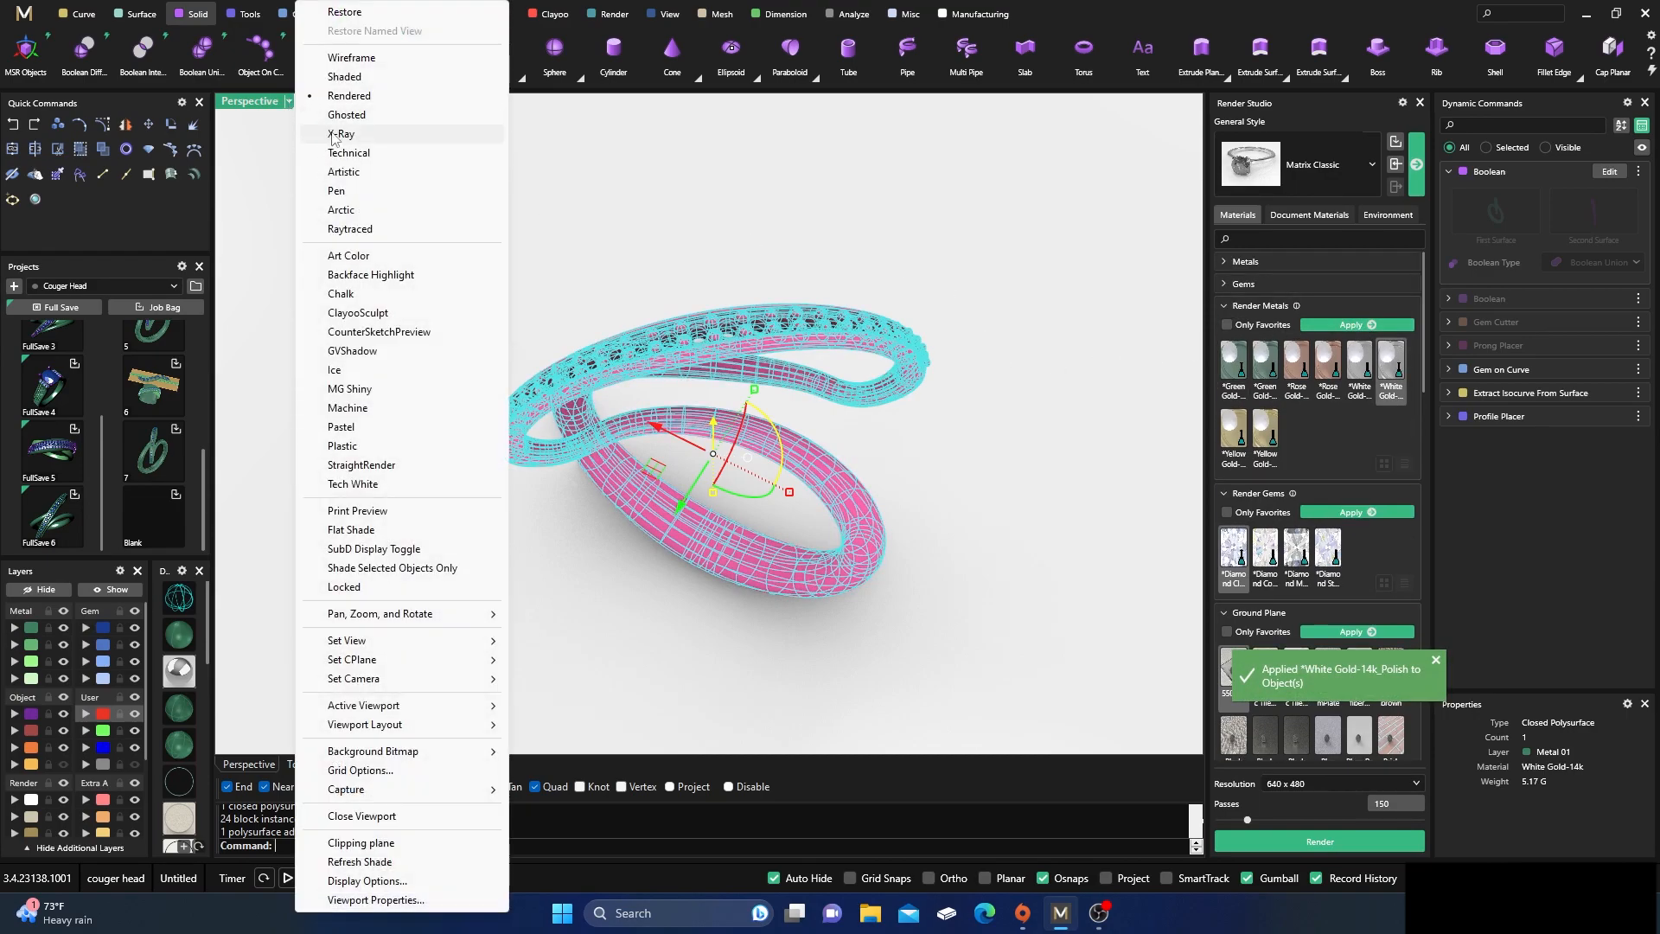
click(349, 230)
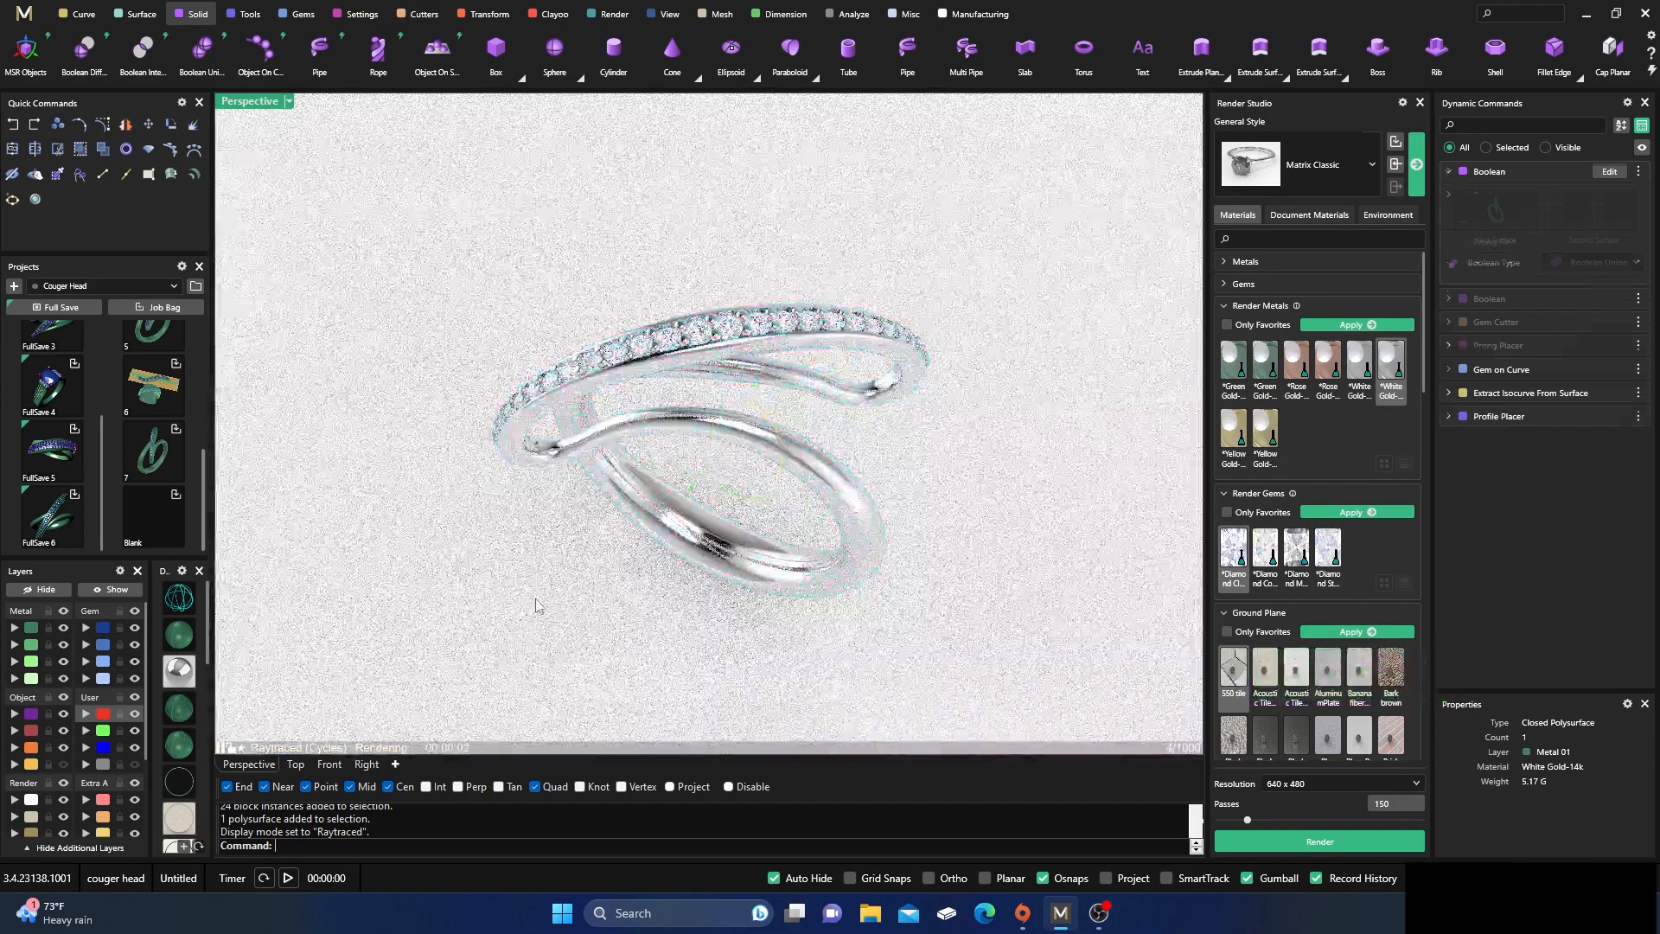
click(536, 600)
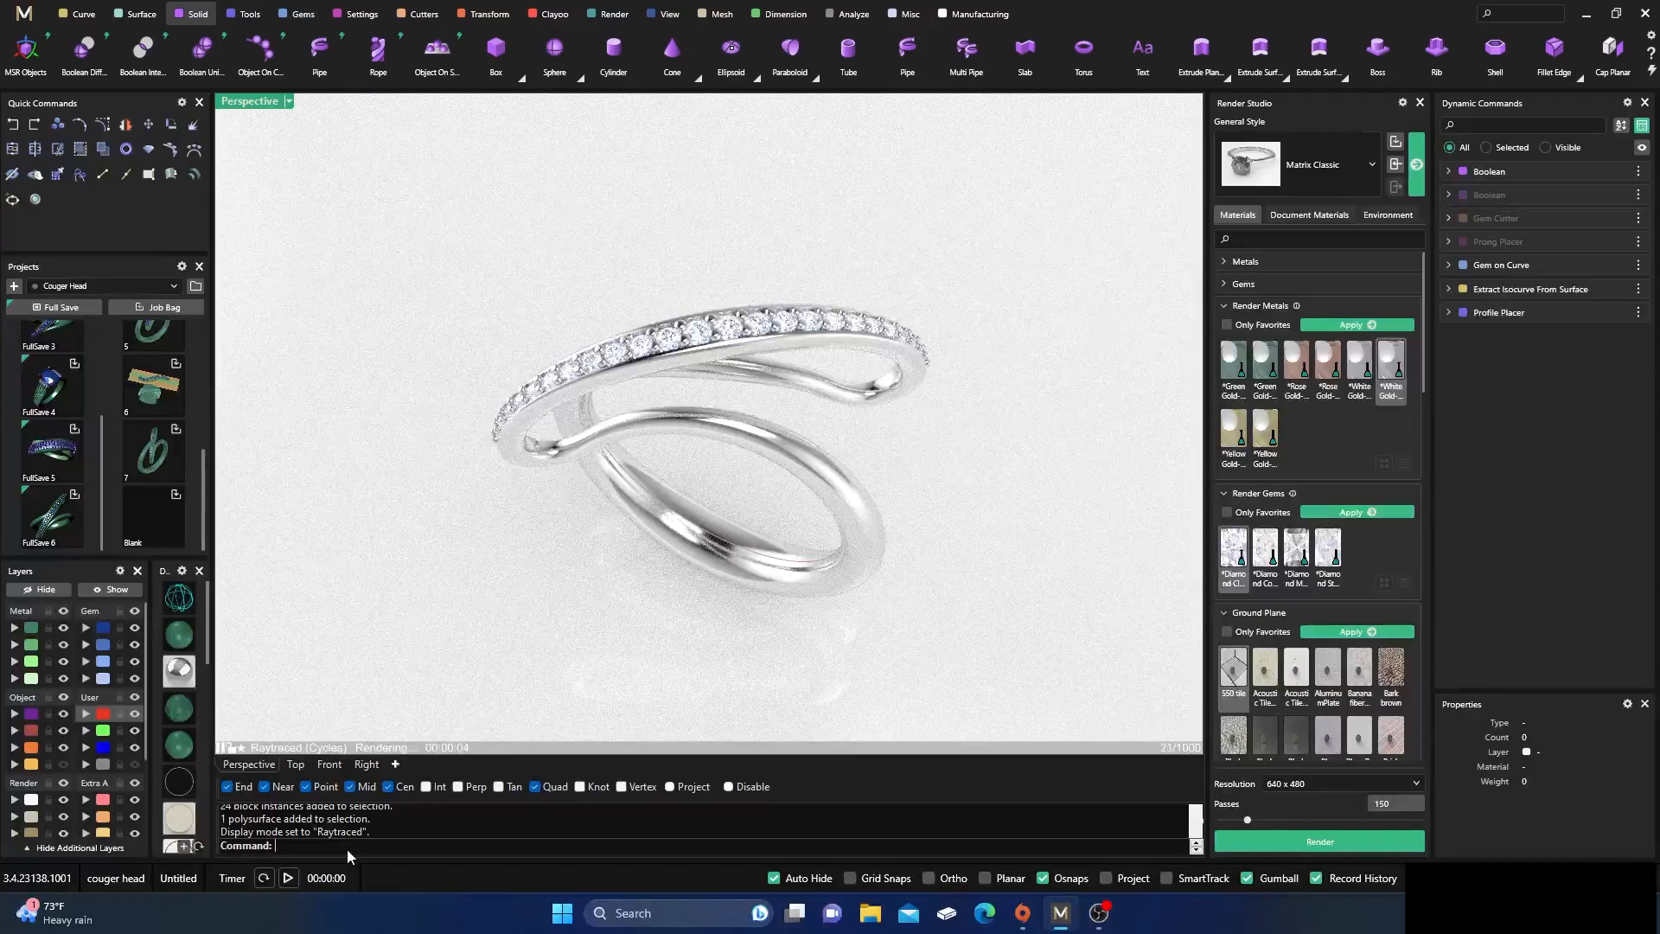
In Rhino Options, enable the Standard Toolbar Group (16 tabs) from the default toolbar file and dock it above the viewport
text(Options)
key(Return)
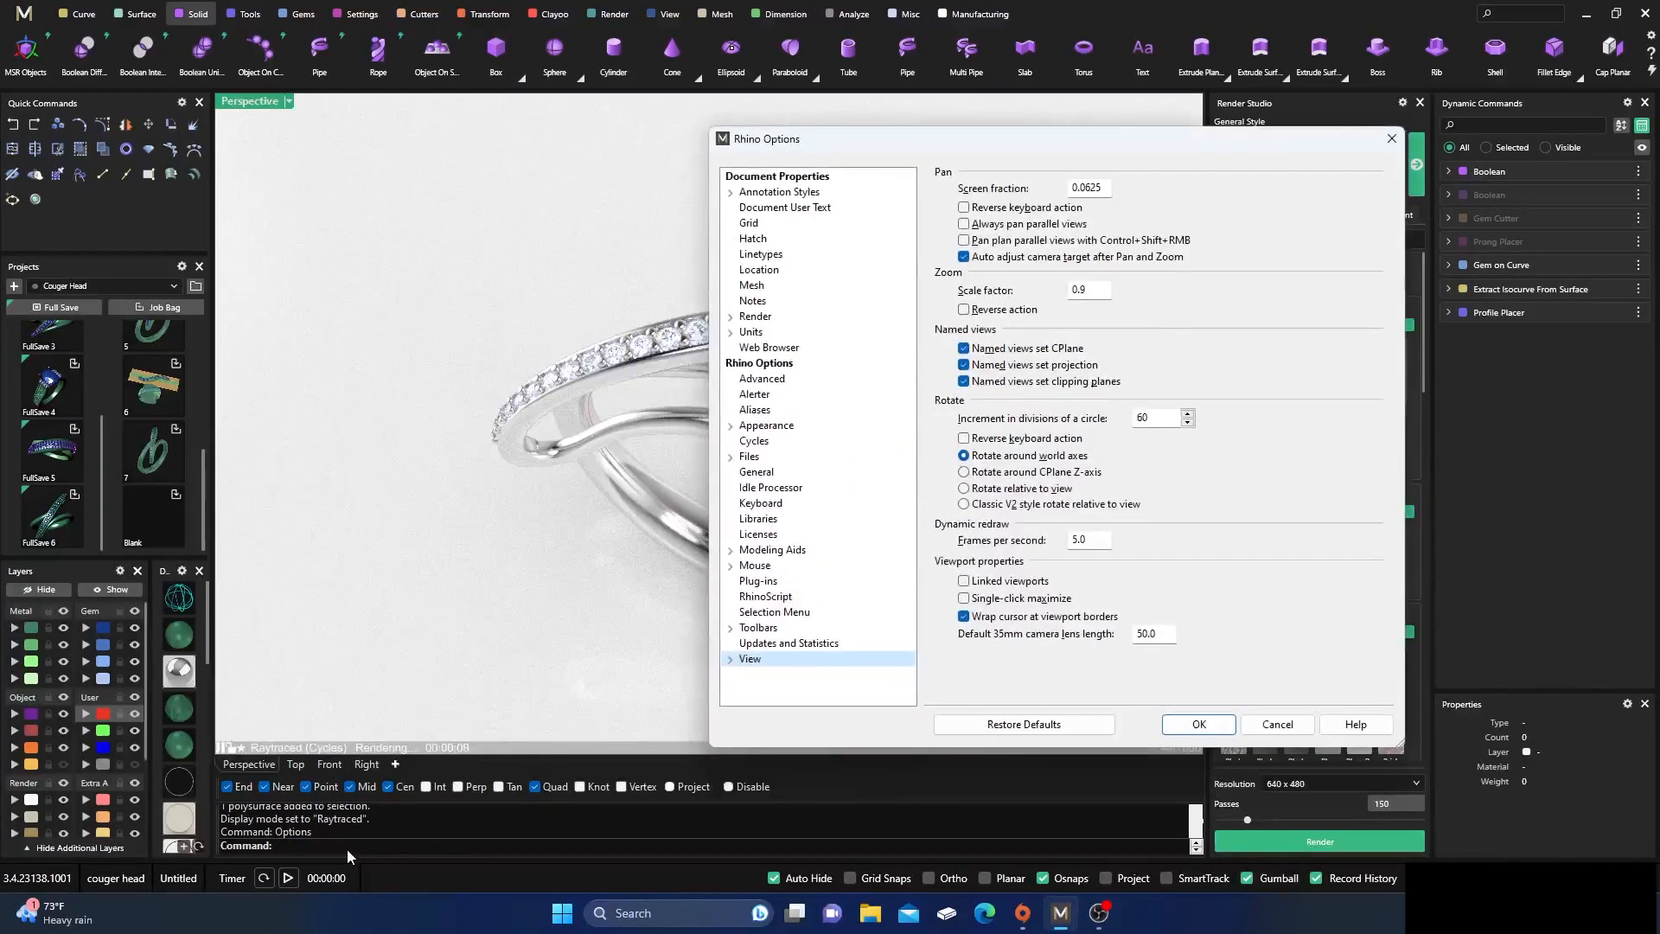
click(754, 629)
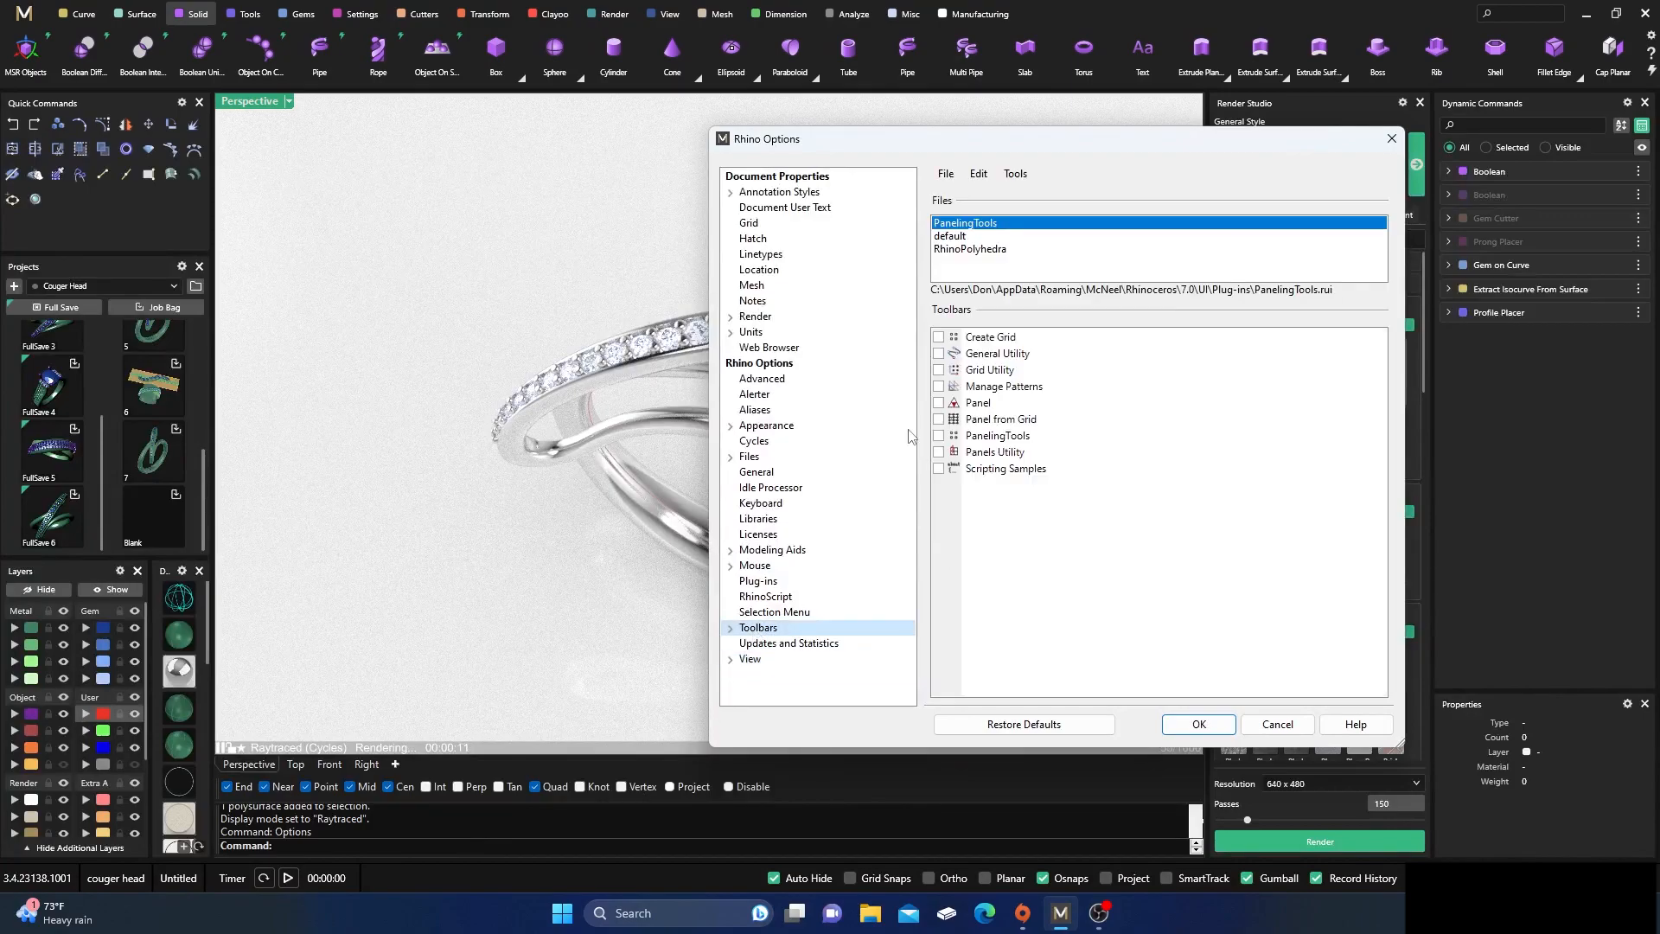
click(951, 237)
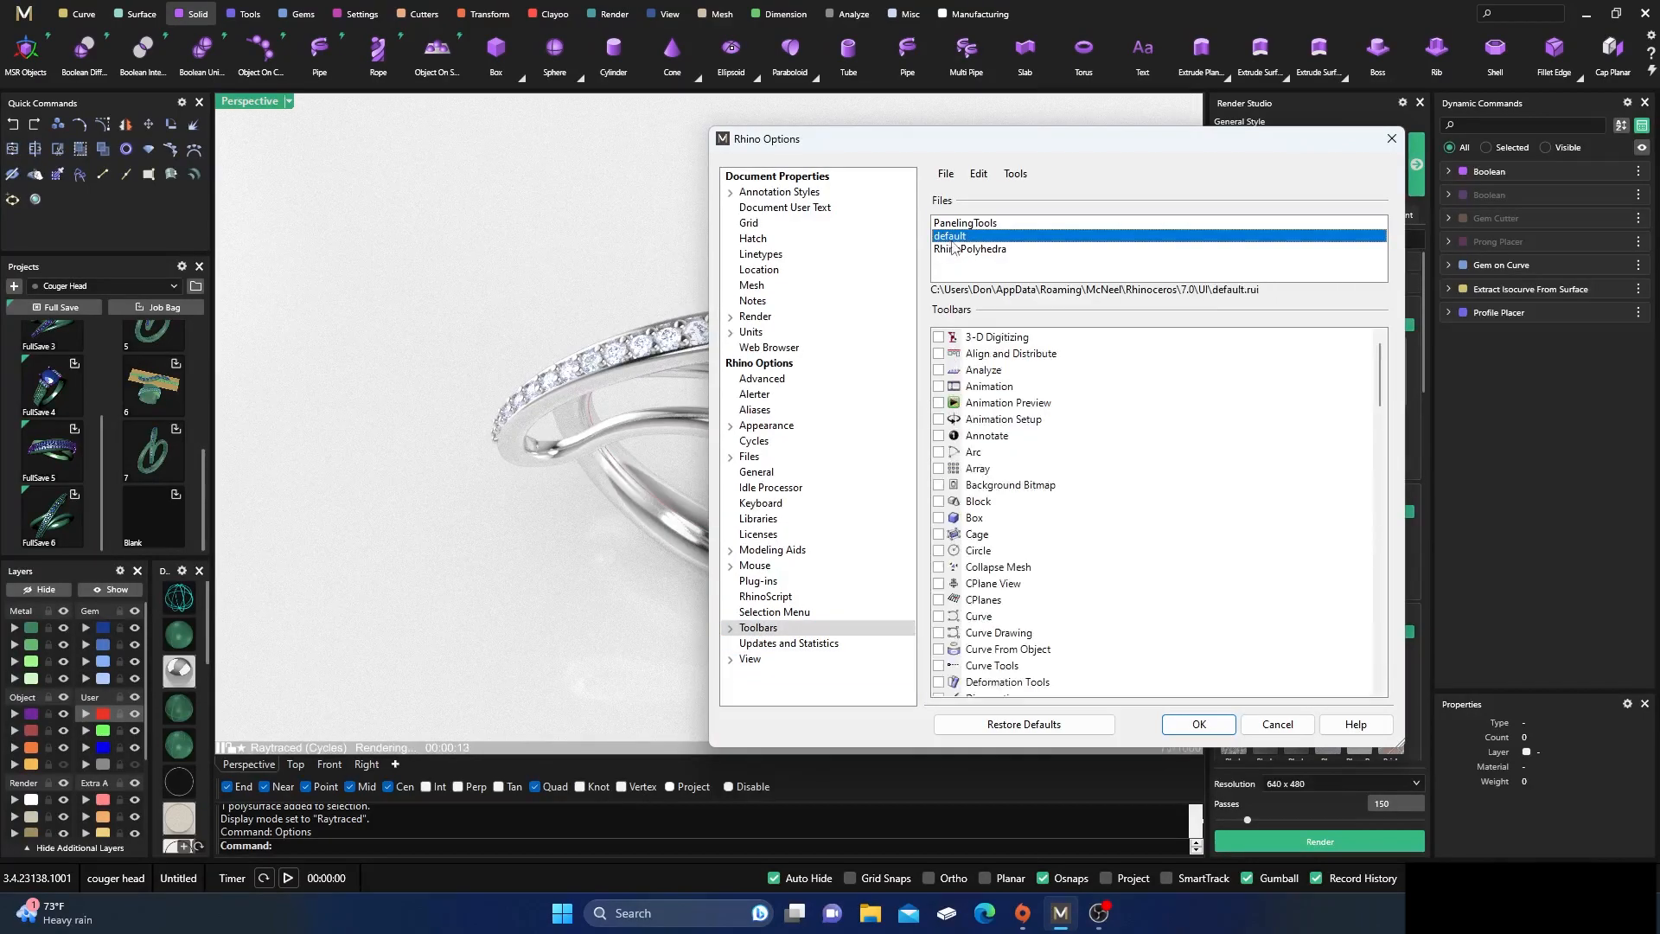
scroll(964, 481, down, 7)
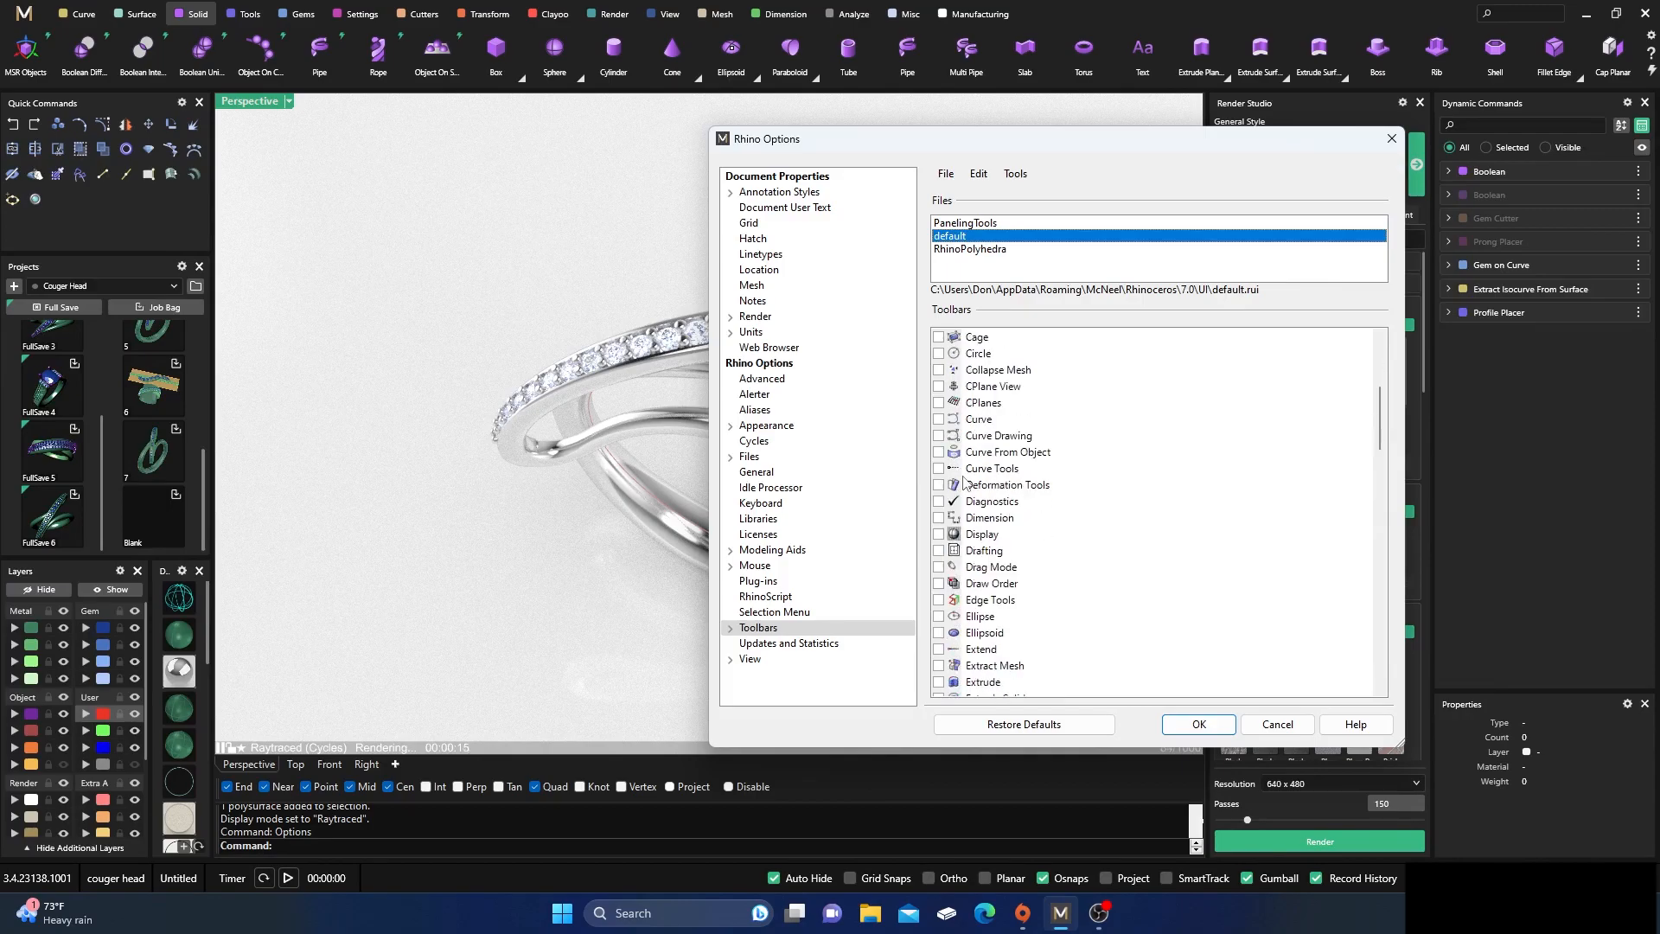
scroll(964, 481, down, 13)
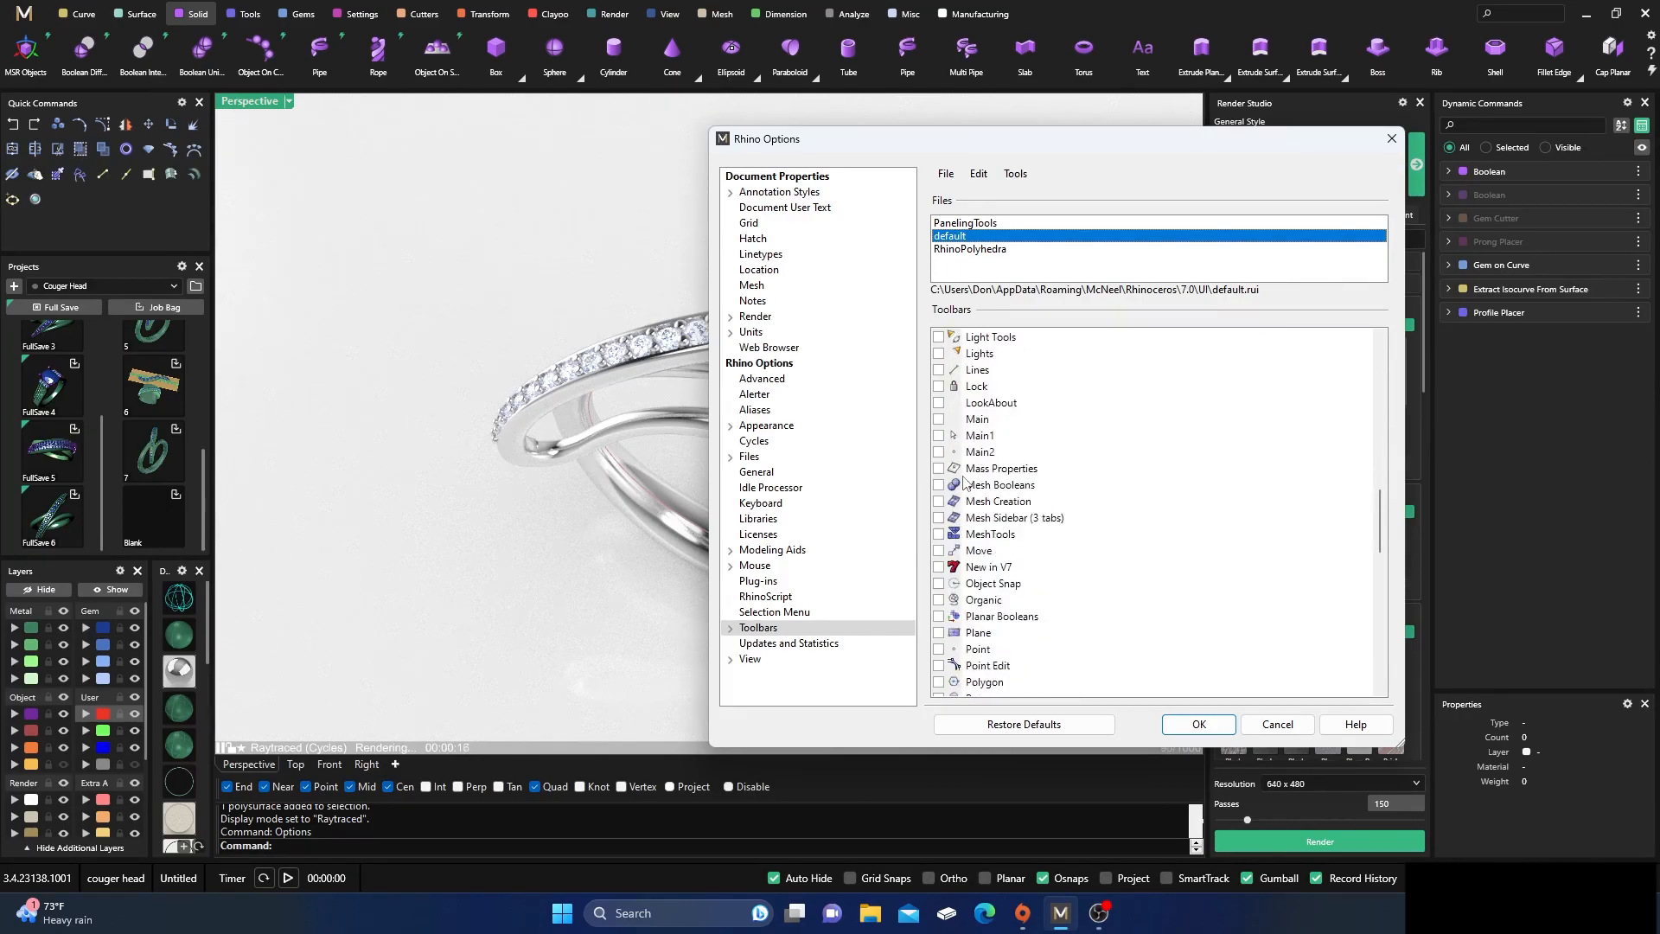
scroll(1007, 517, down, 8)
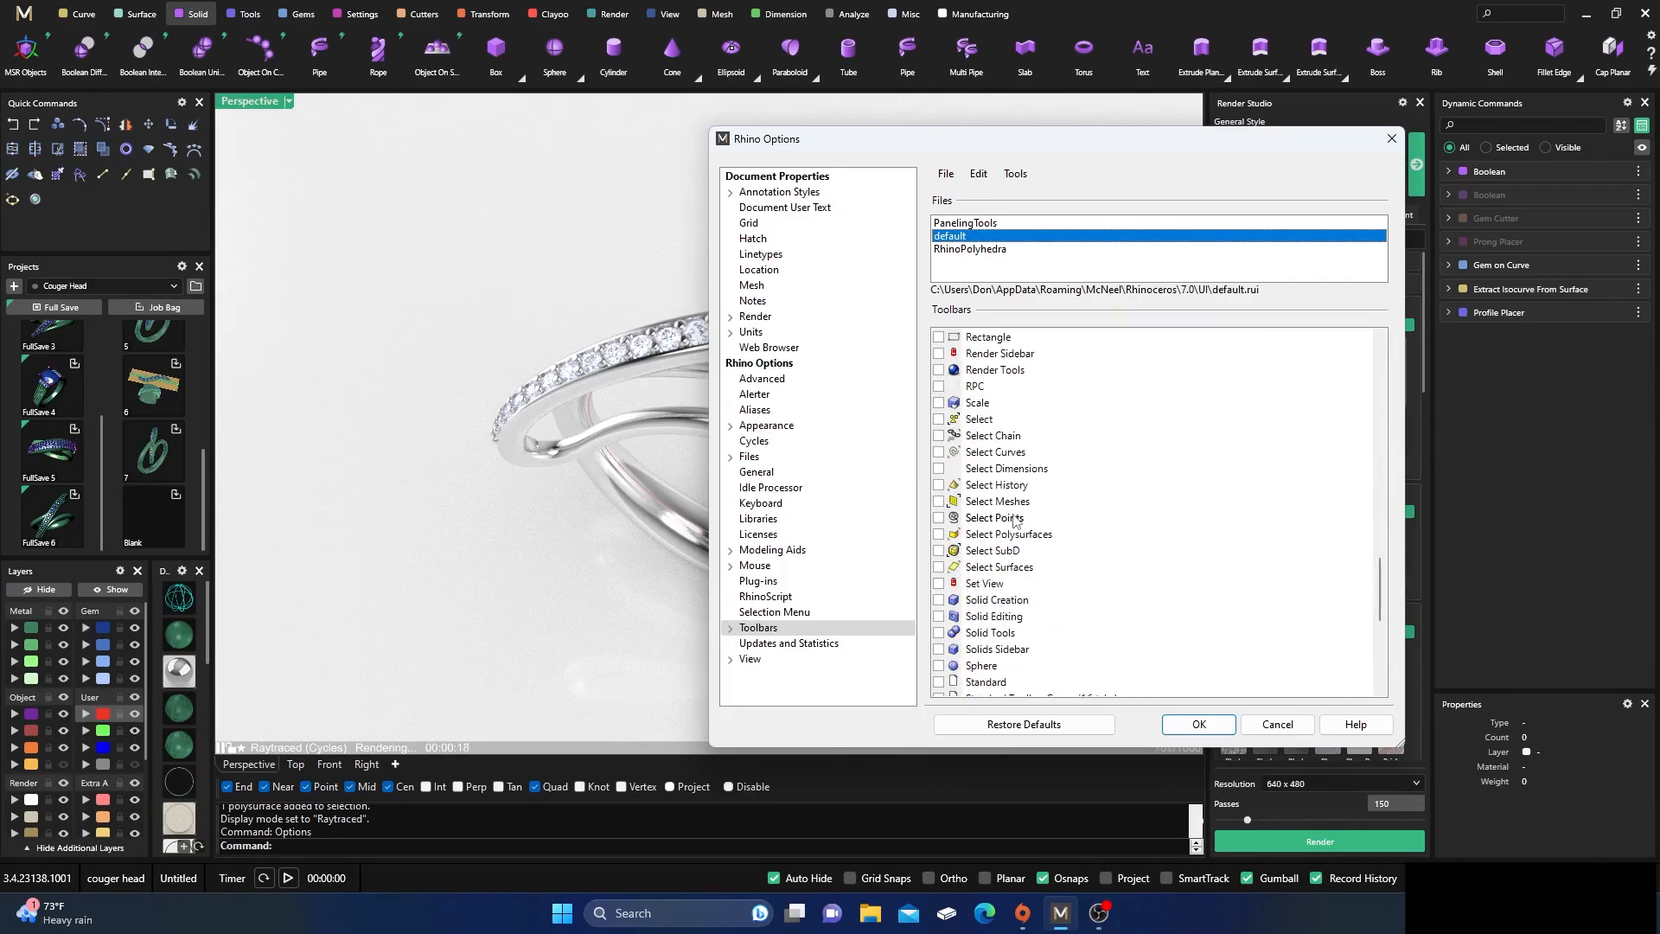
click(939, 600)
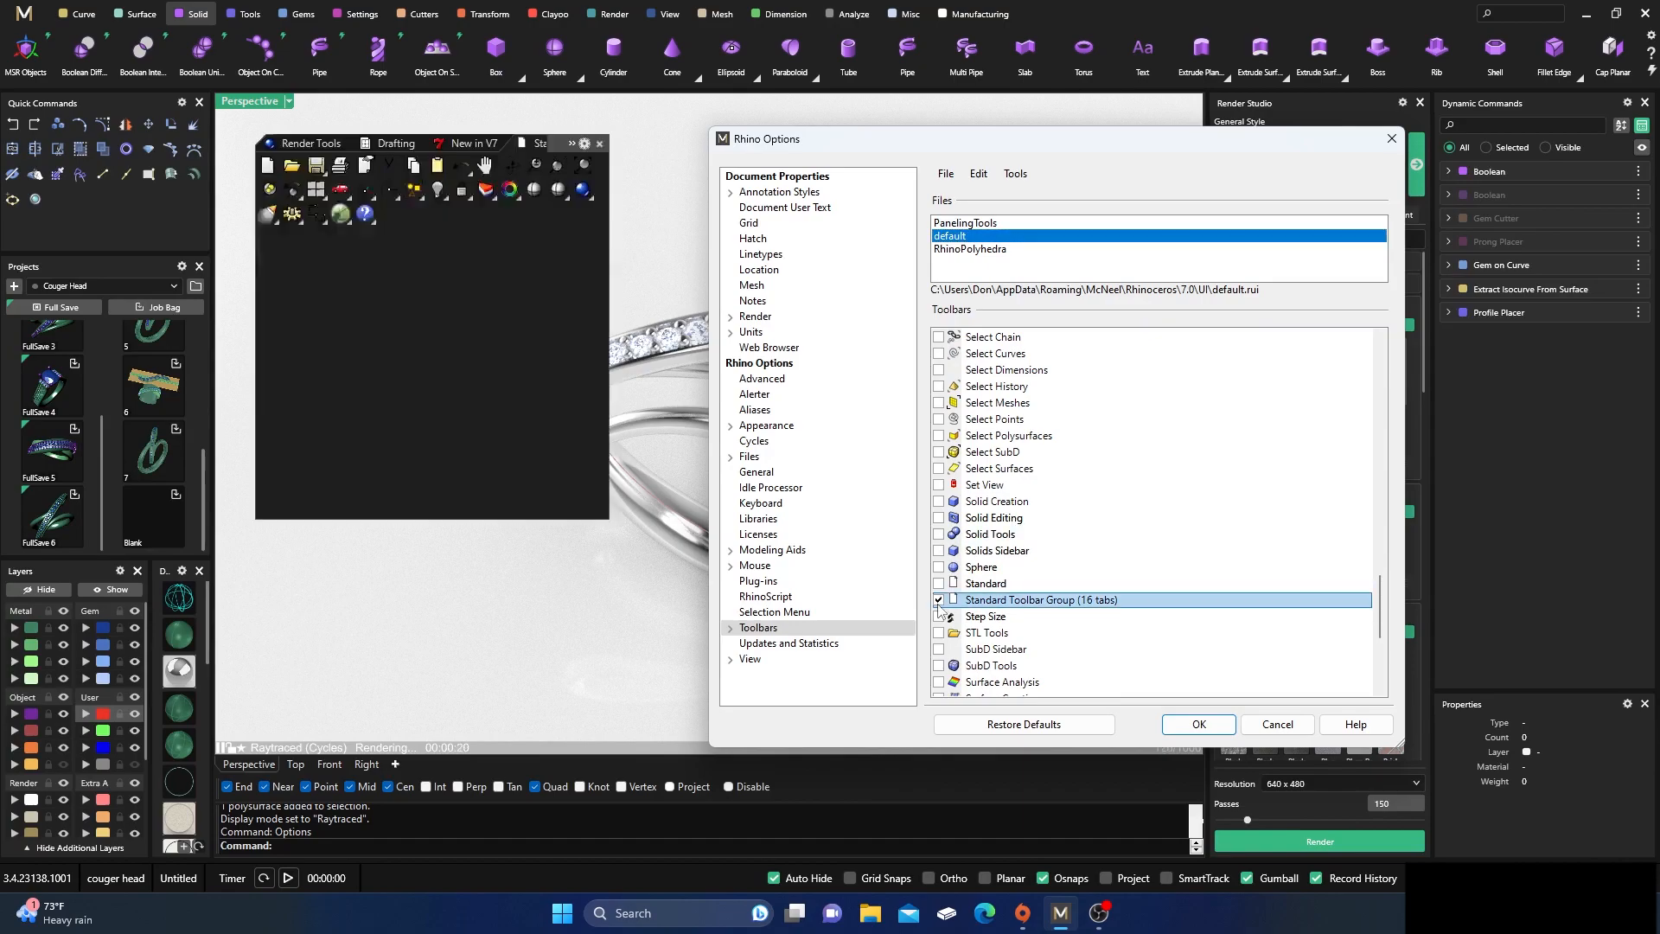
click(1198, 724)
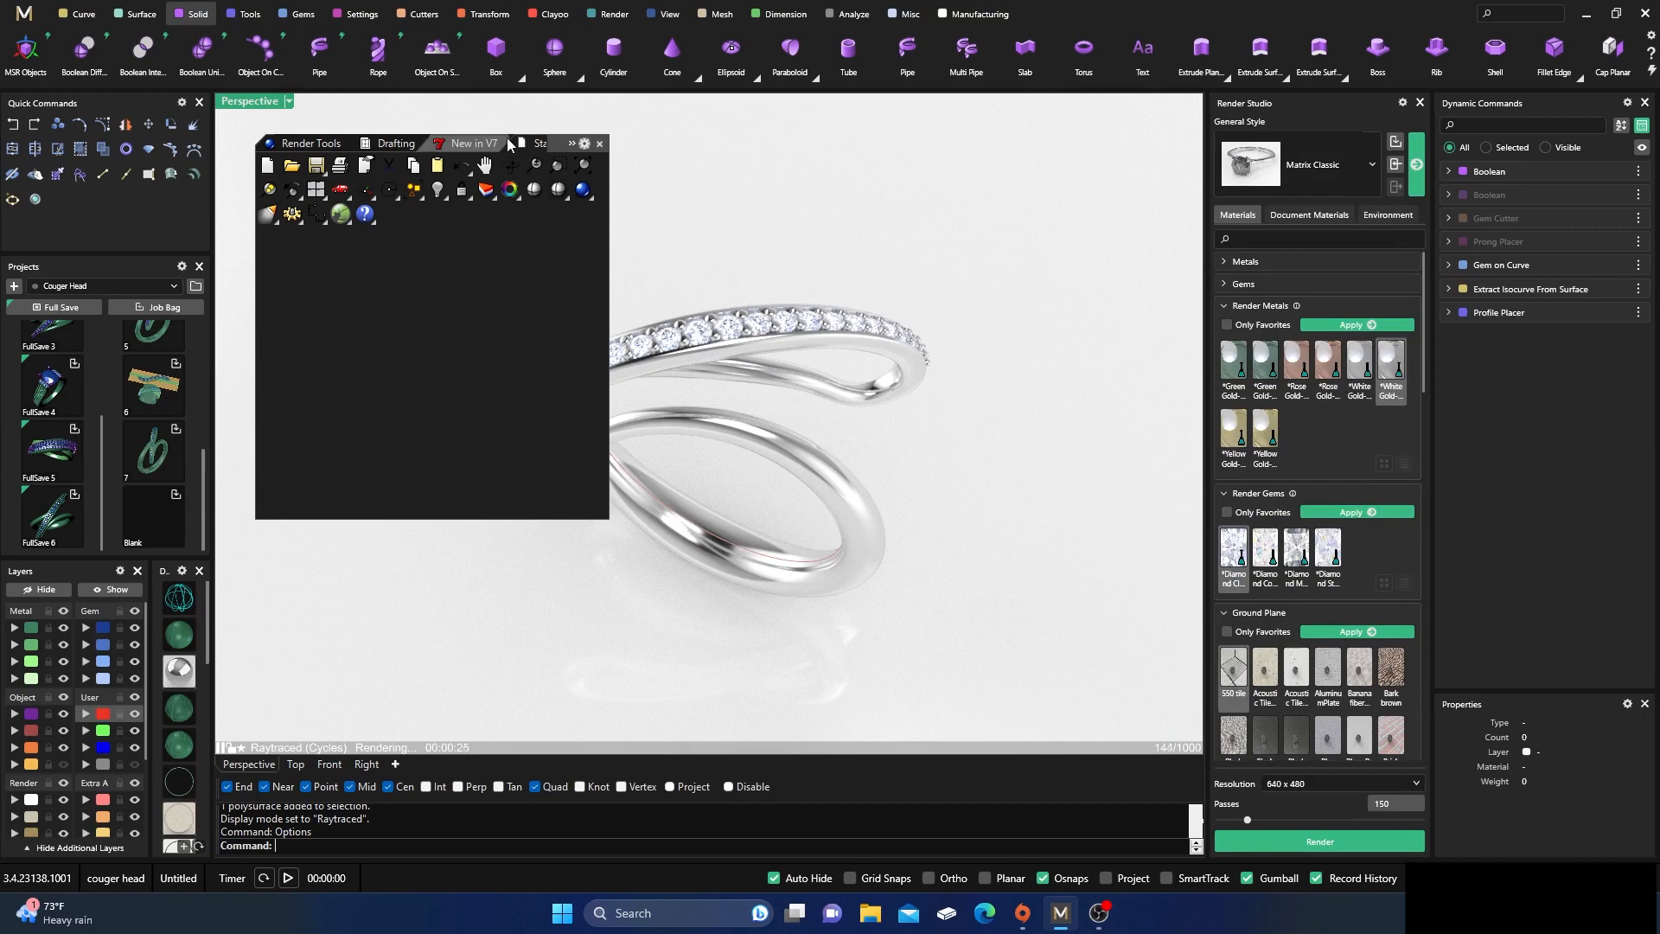
drag(556, 144, 519, 121)
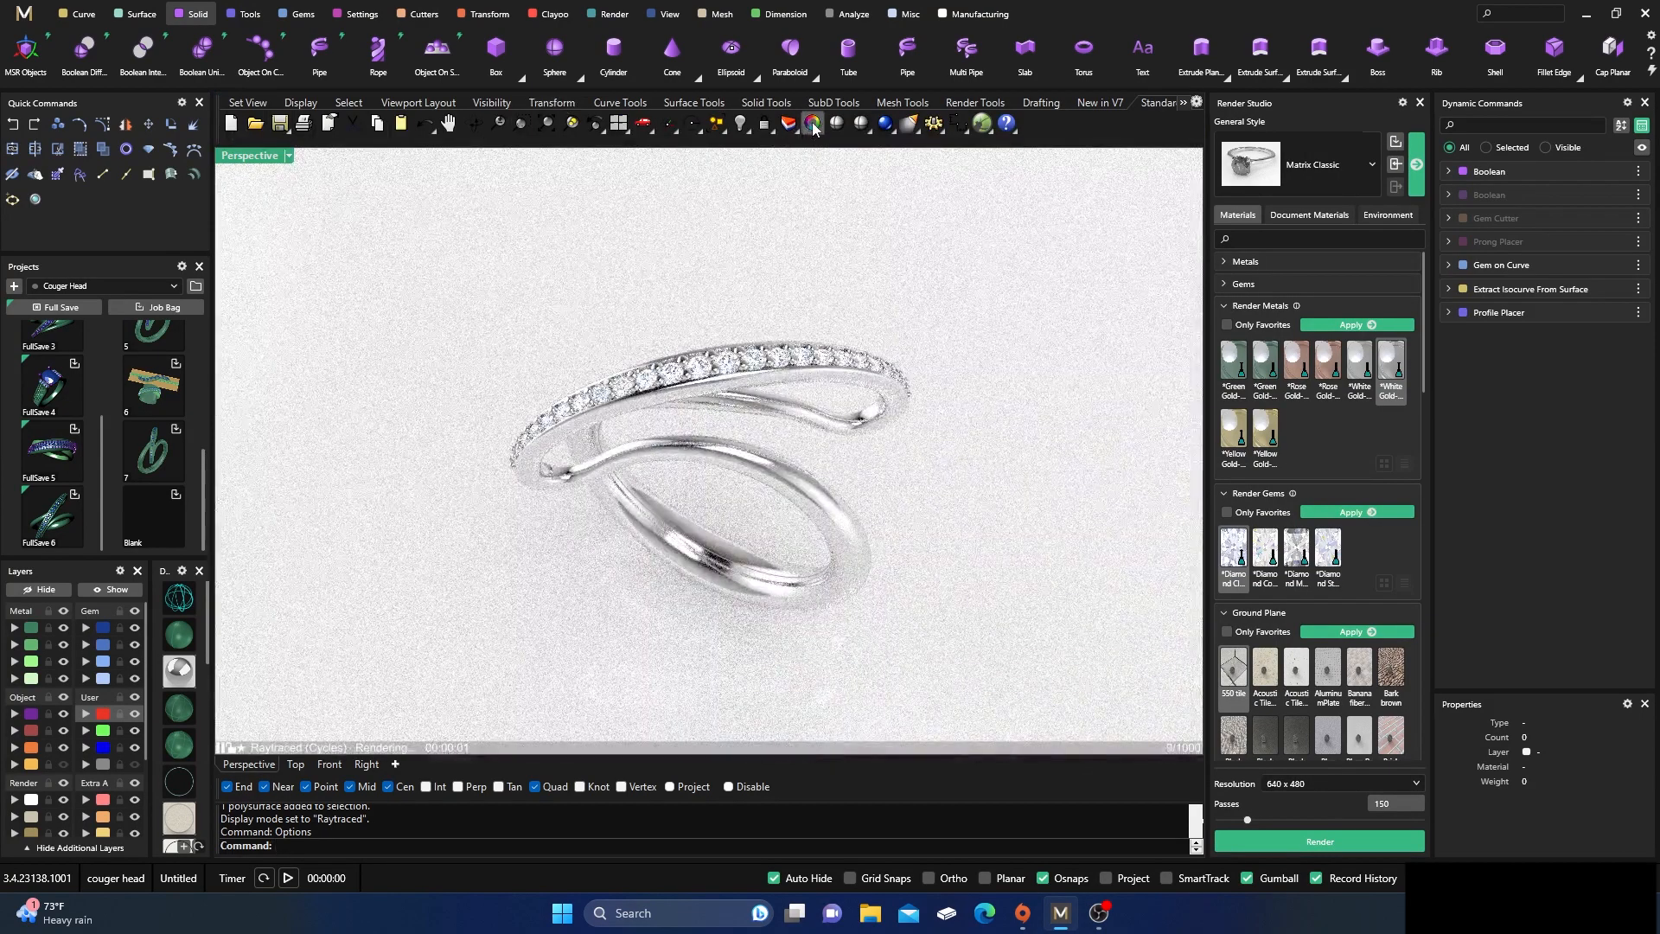
Open the Rhino properties window, move it clear of the ring, and display the render post effects with the denoisers
click(812, 123)
drag(959, 207, 1214, 180)
click(1200, 229)
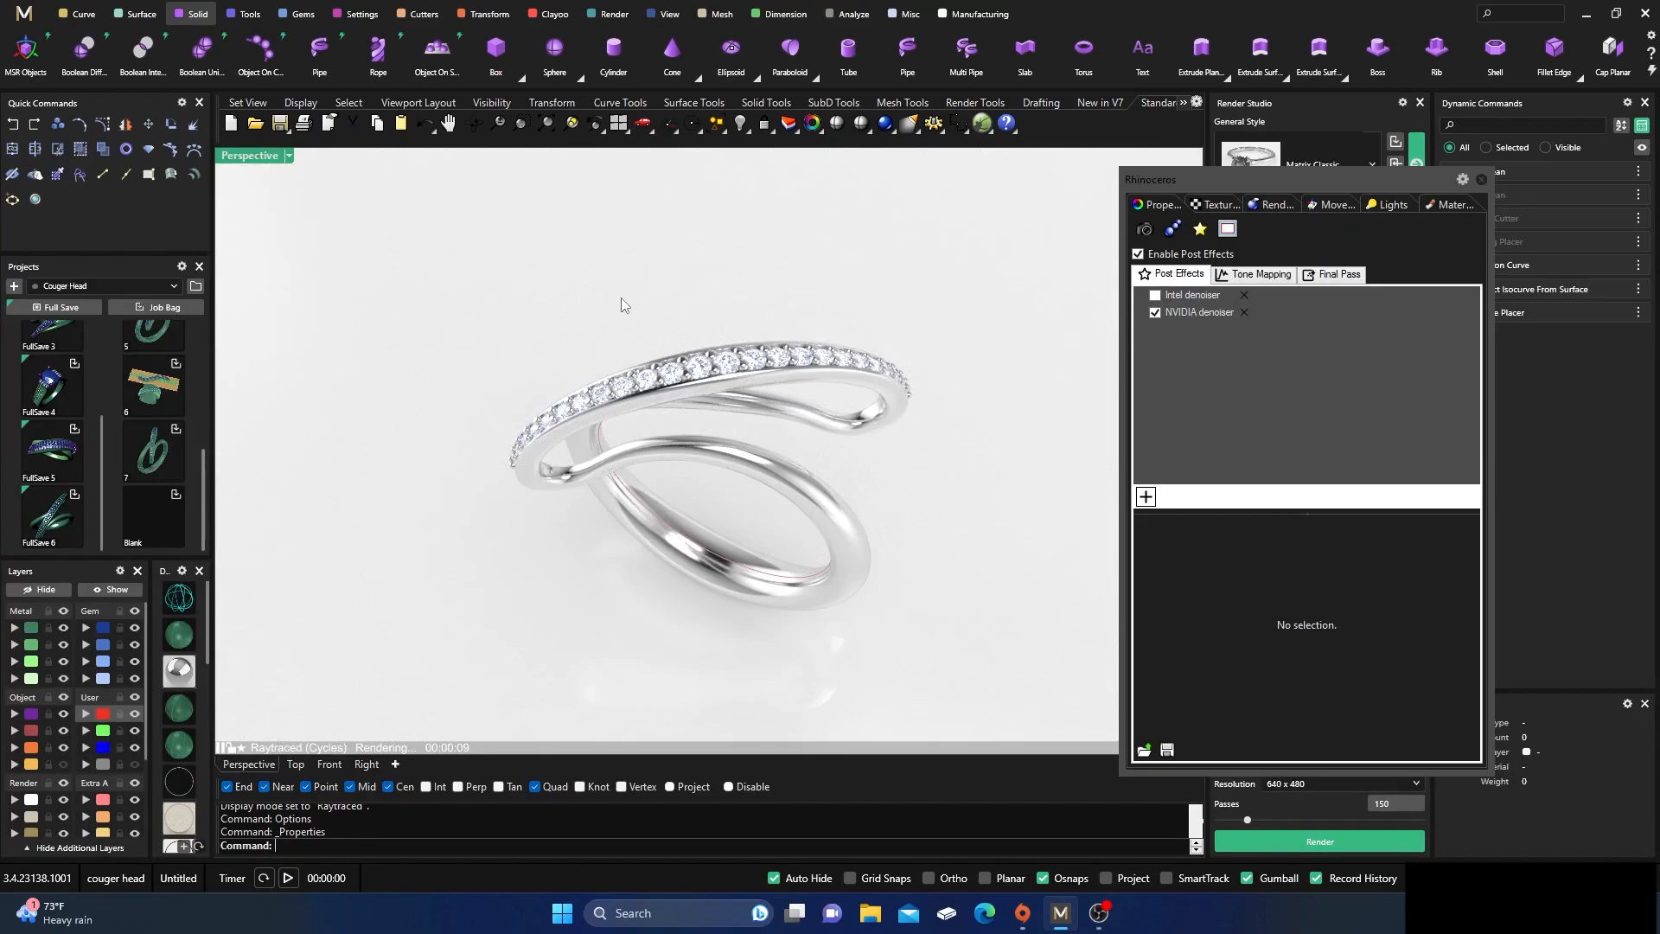
Examine the raytraced ring from a frontal angle, moving the post effects window further away from it
scroll(621, 297, down, 3)
right_drag(621, 297, 661, 351)
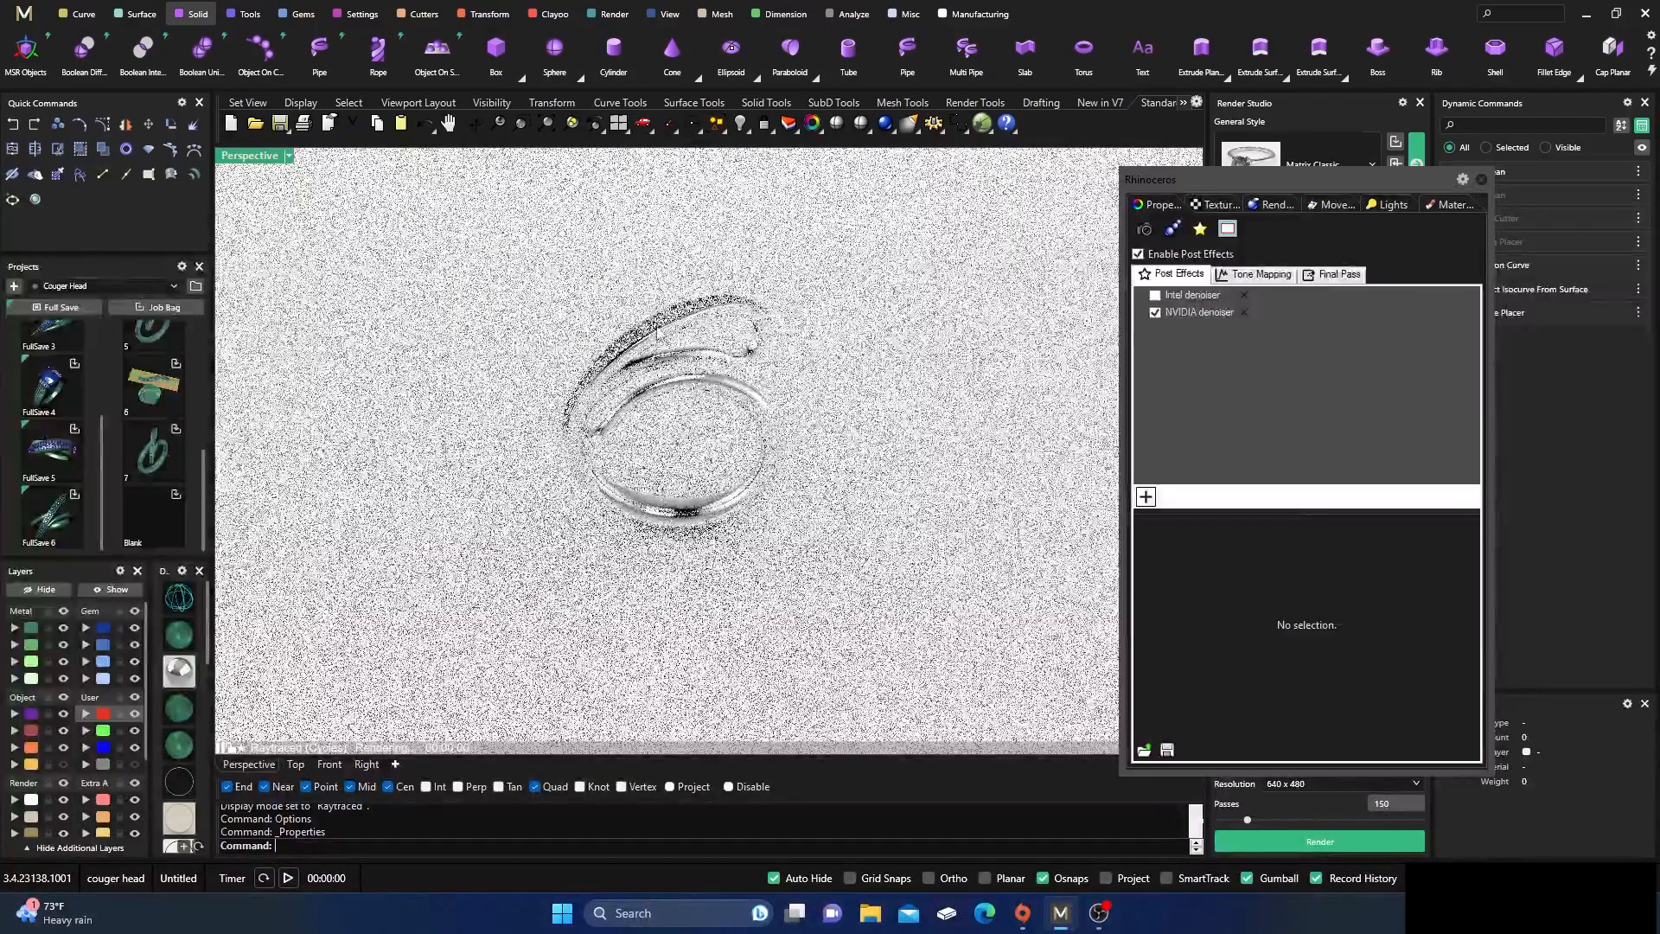
scroll(670, 338, up, 4)
drag(1308, 182, 1450, 158)
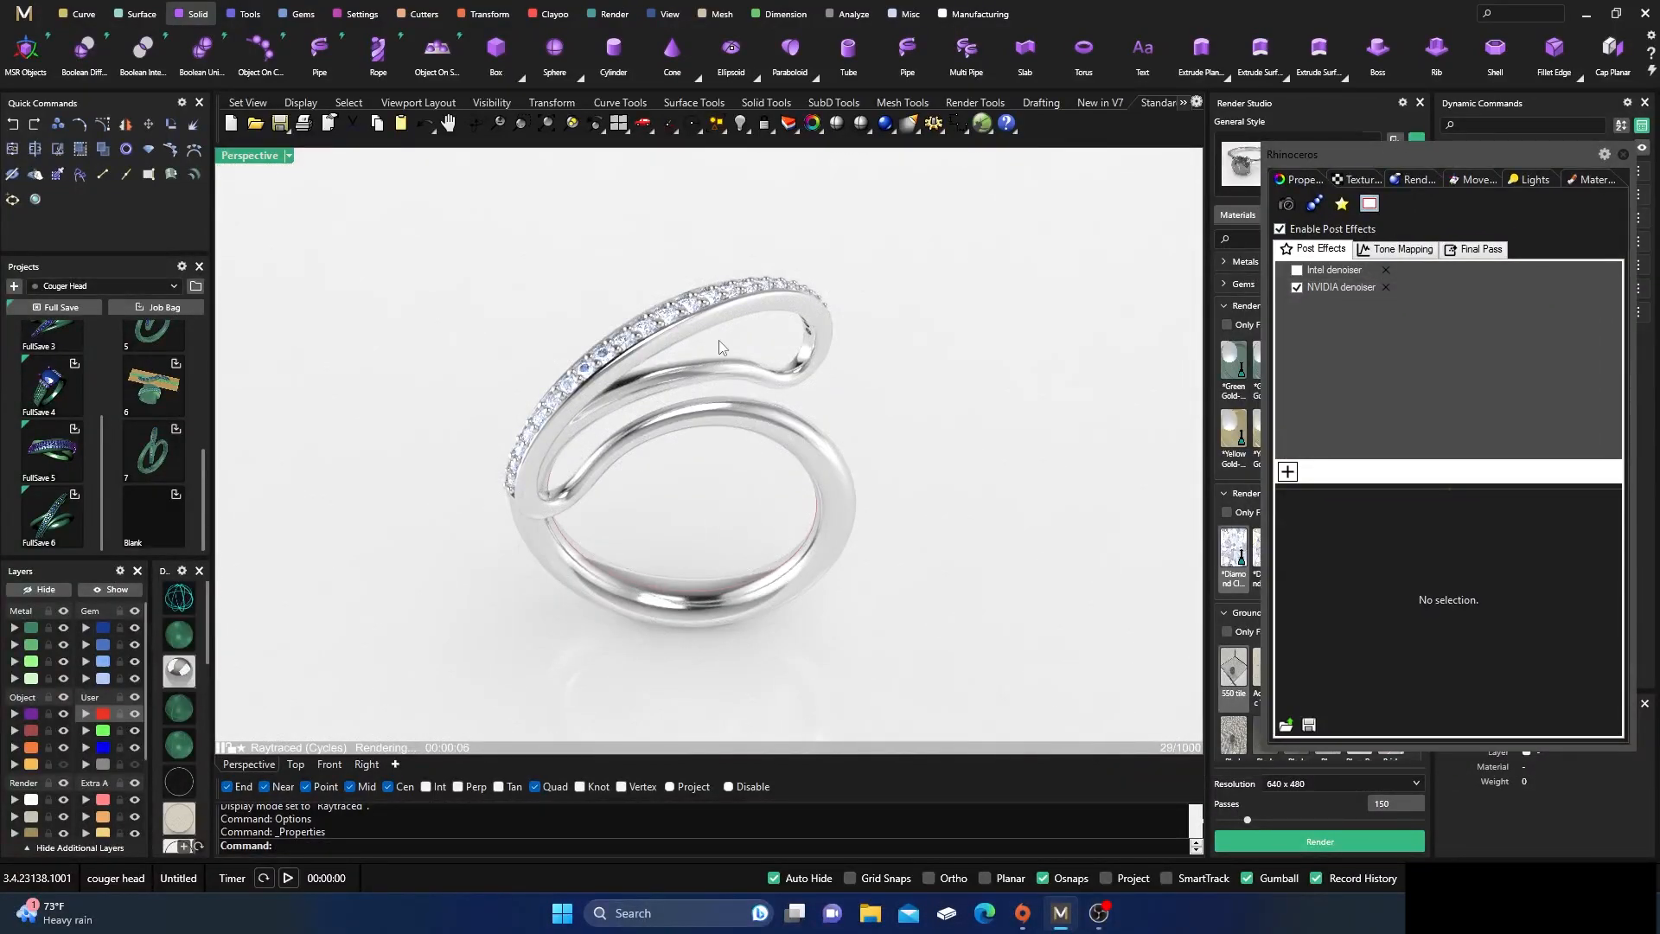
Compare the raytraced ring from several angles with the NVIDIA denoiser turned off and turned back on
right_drag(711, 529, 733, 612)
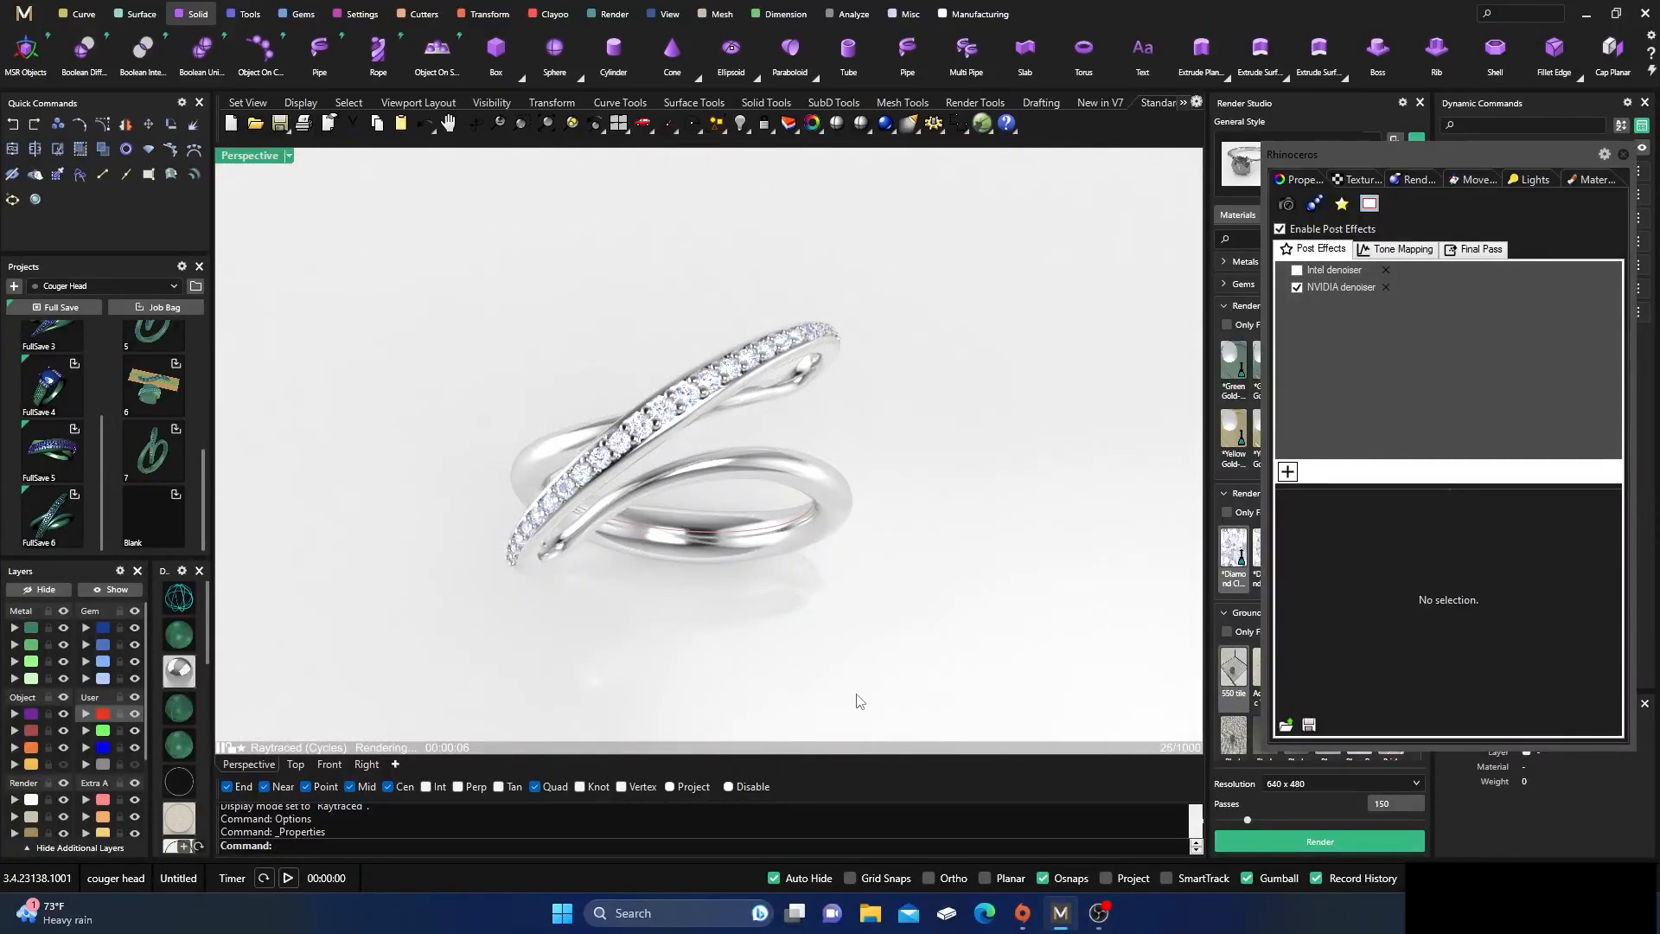
click(1297, 288)
right_drag(945, 563, 931, 512)
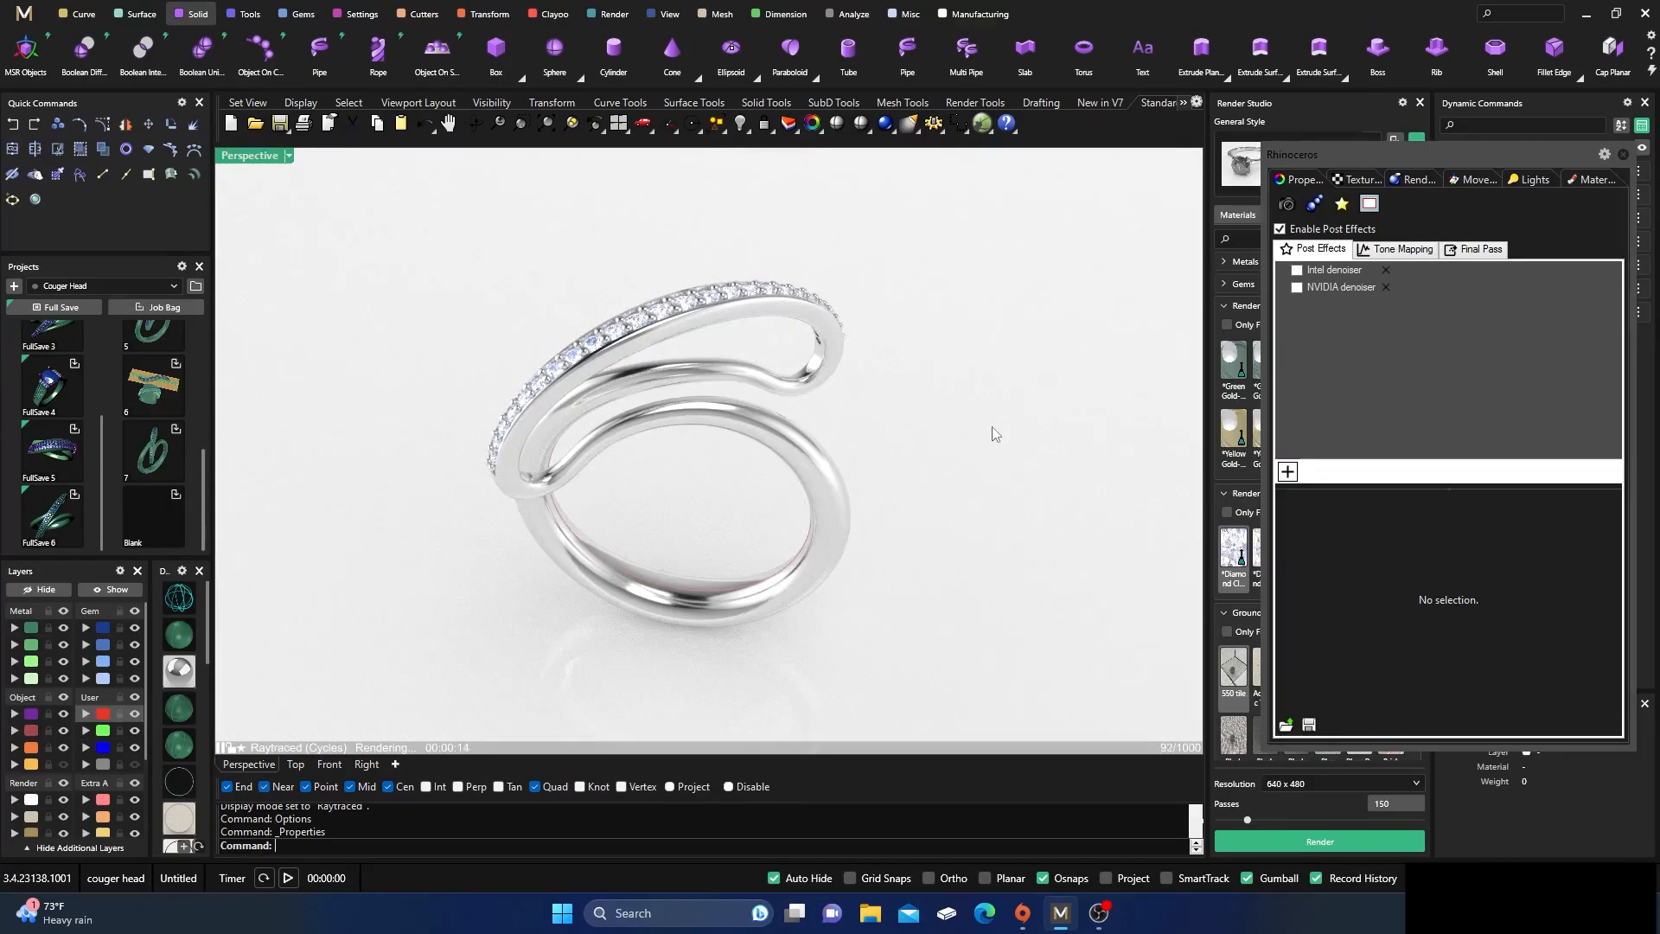
click(1297, 287)
right_drag(951, 394, 959, 463)
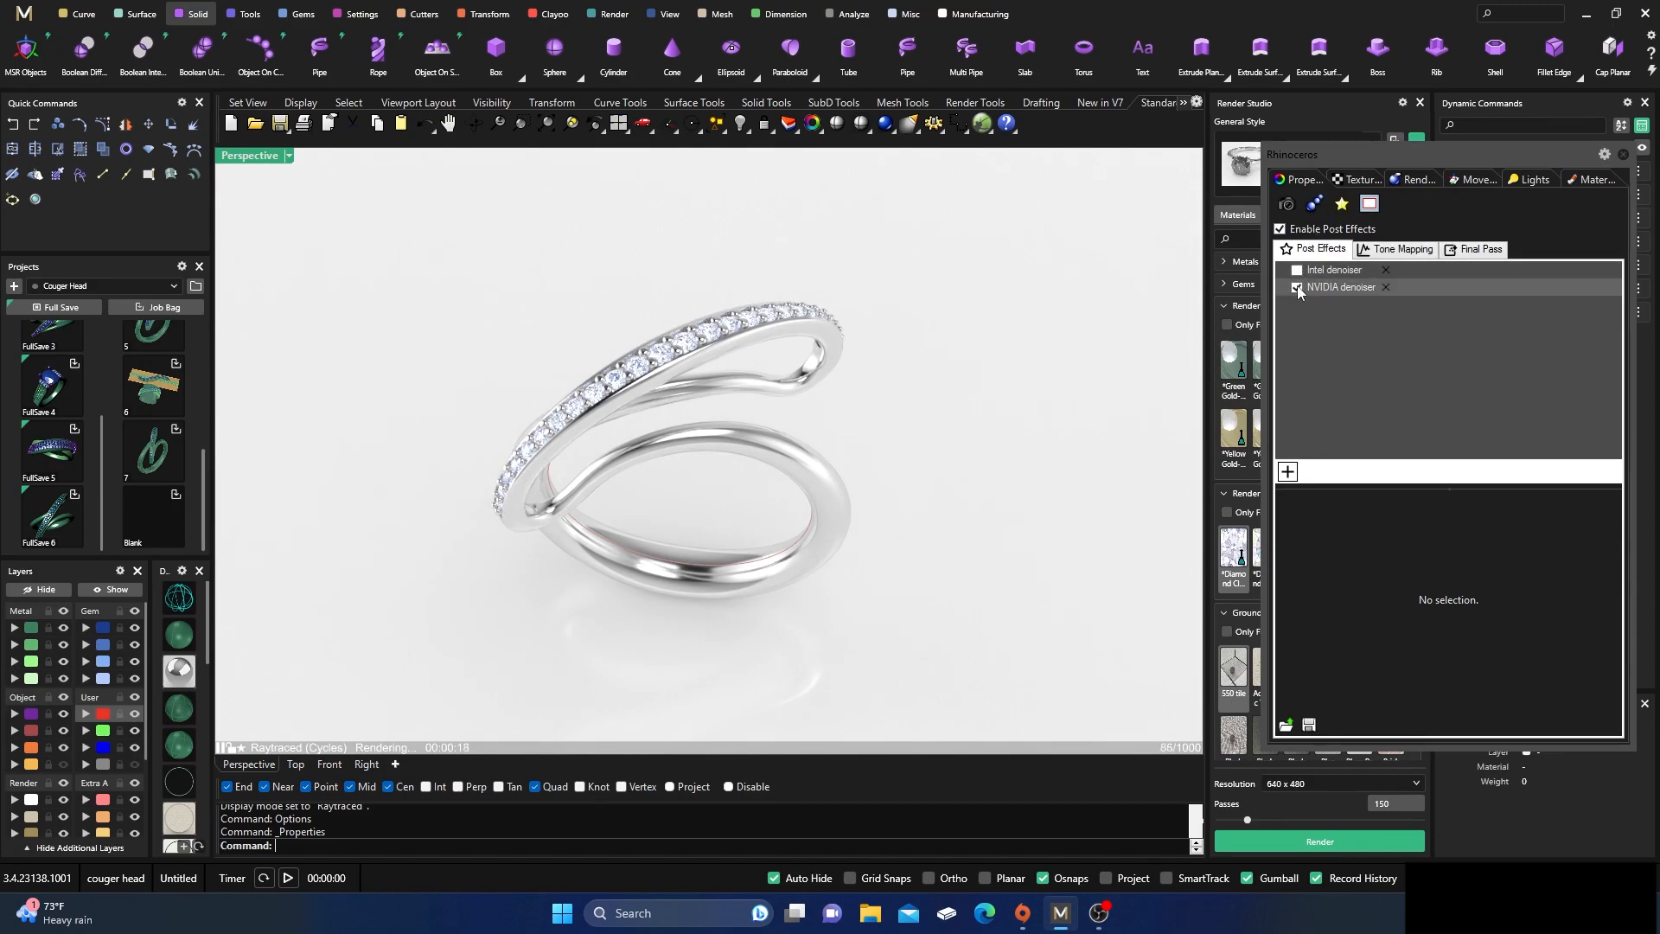
right_drag(837, 517, 792, 219)
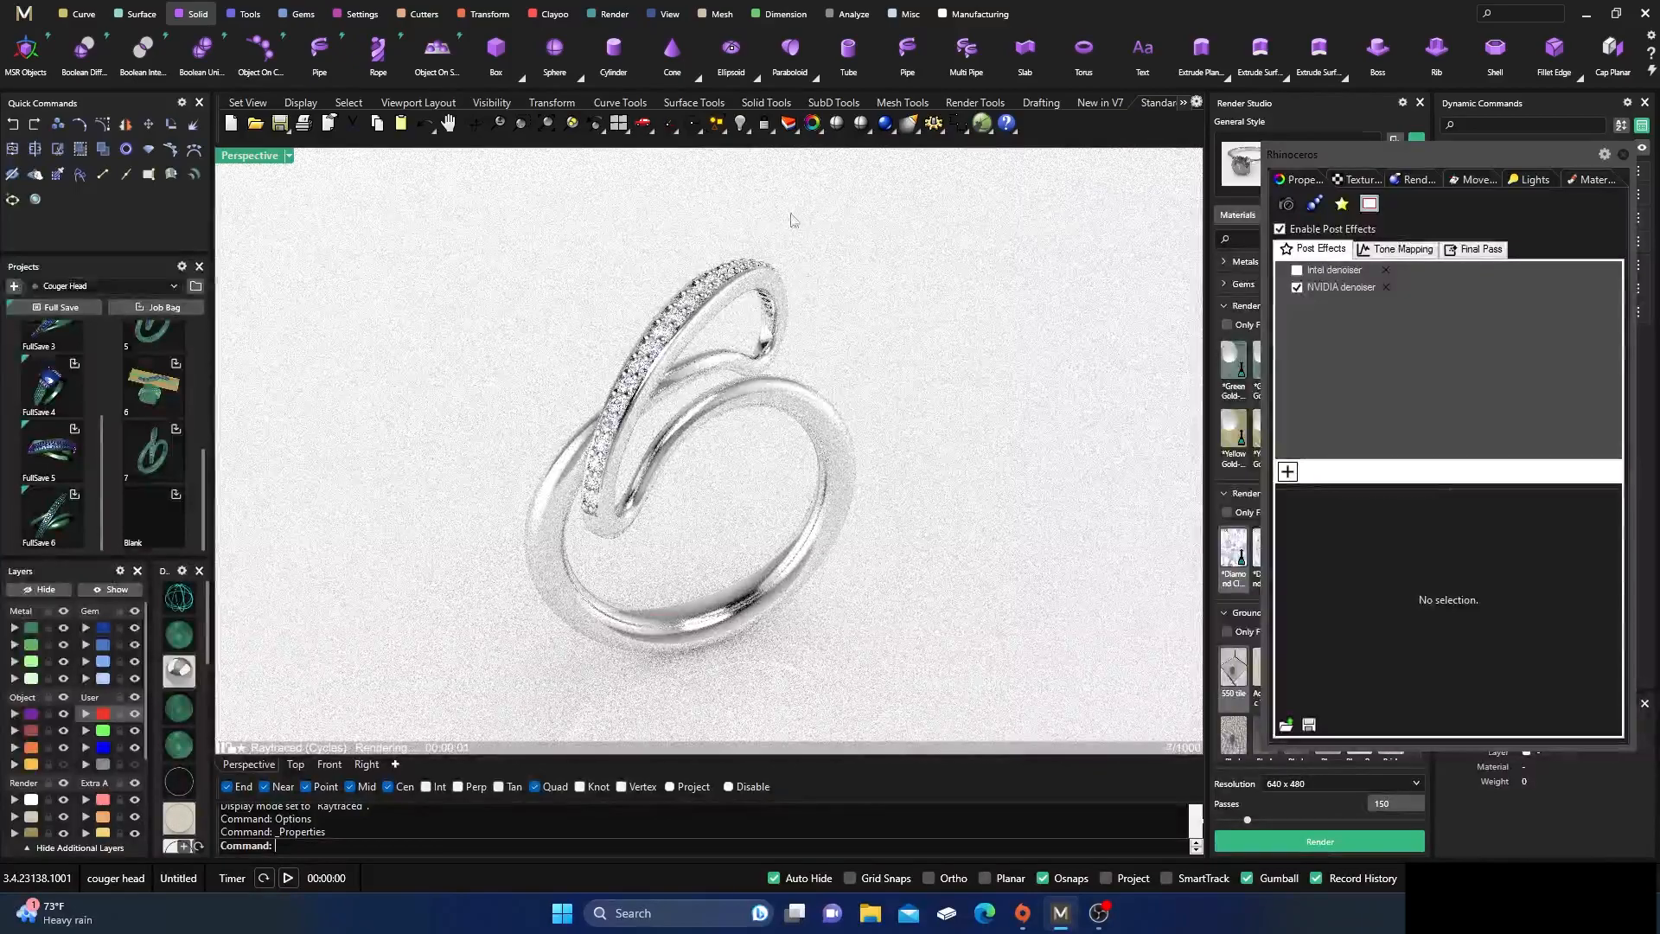
right_drag(749, 531, 744, 425)
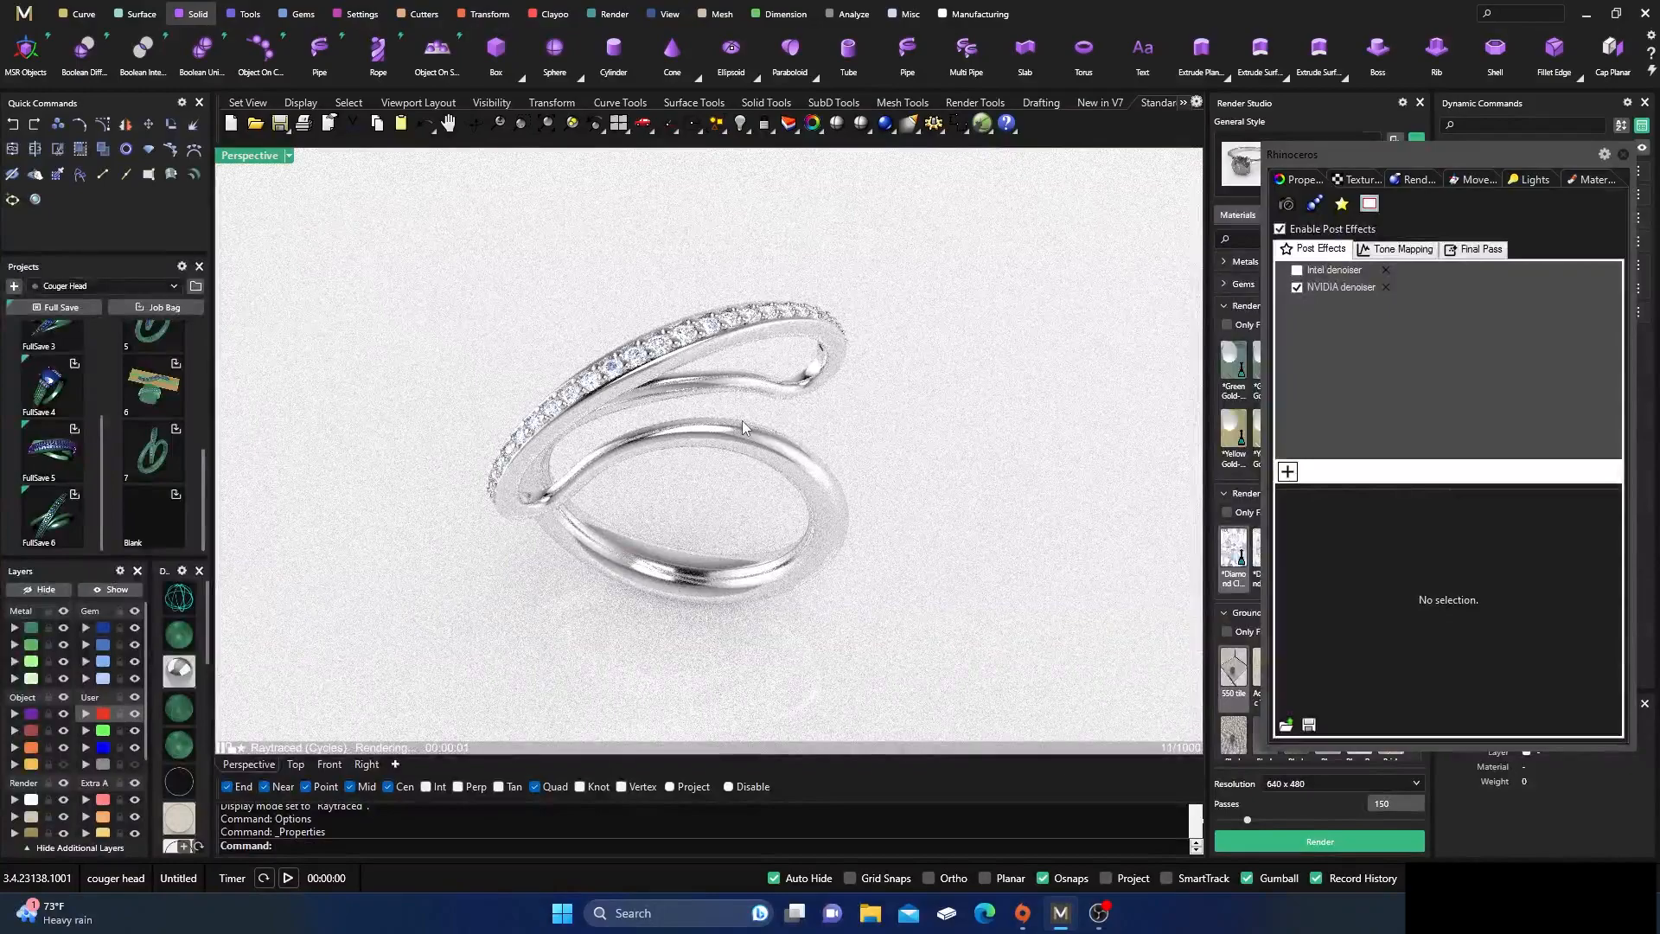
Close the floating Rhinoceros post effects window and the Render Studio to enlarge the perspective view
click(1623, 154)
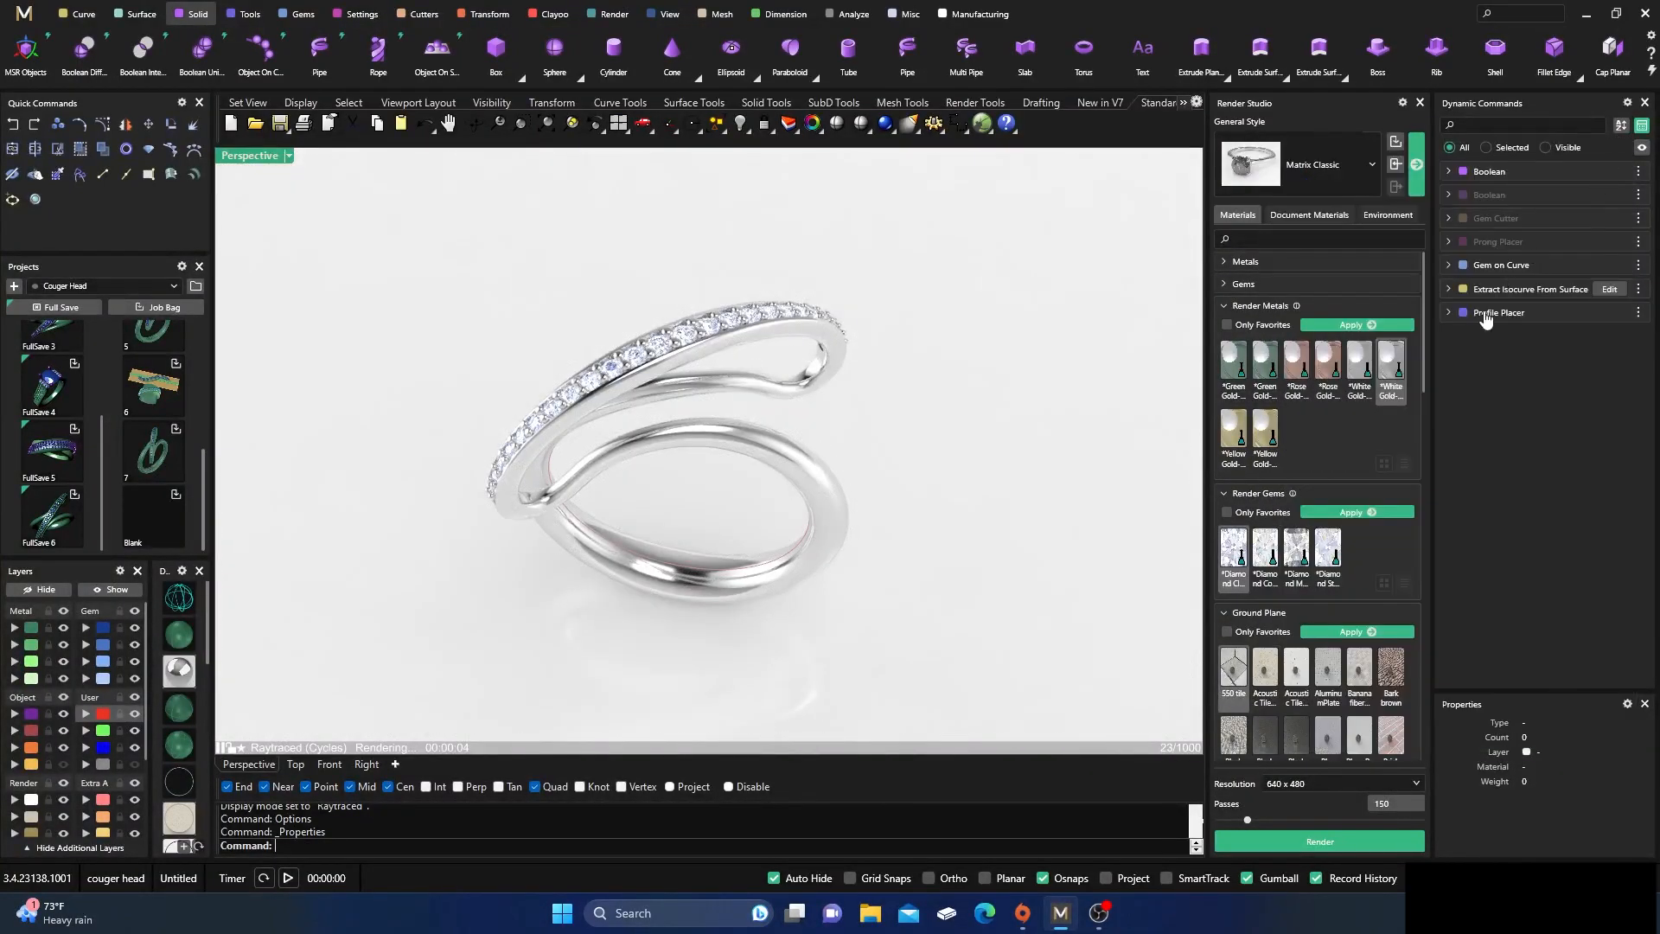
click(1421, 104)
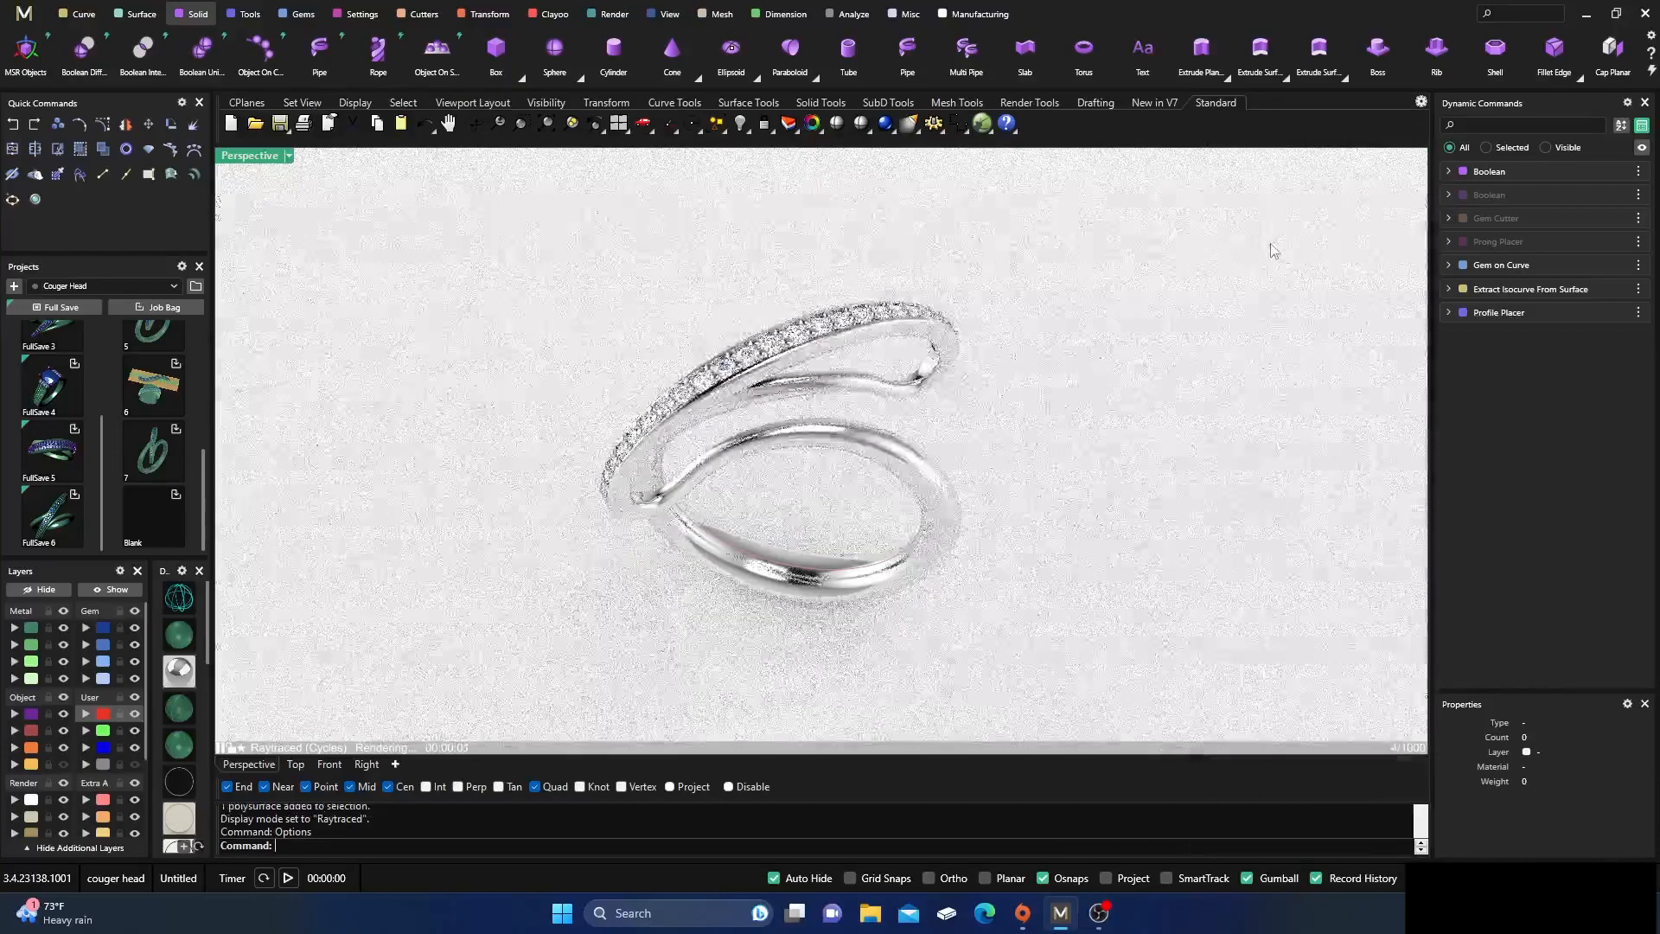